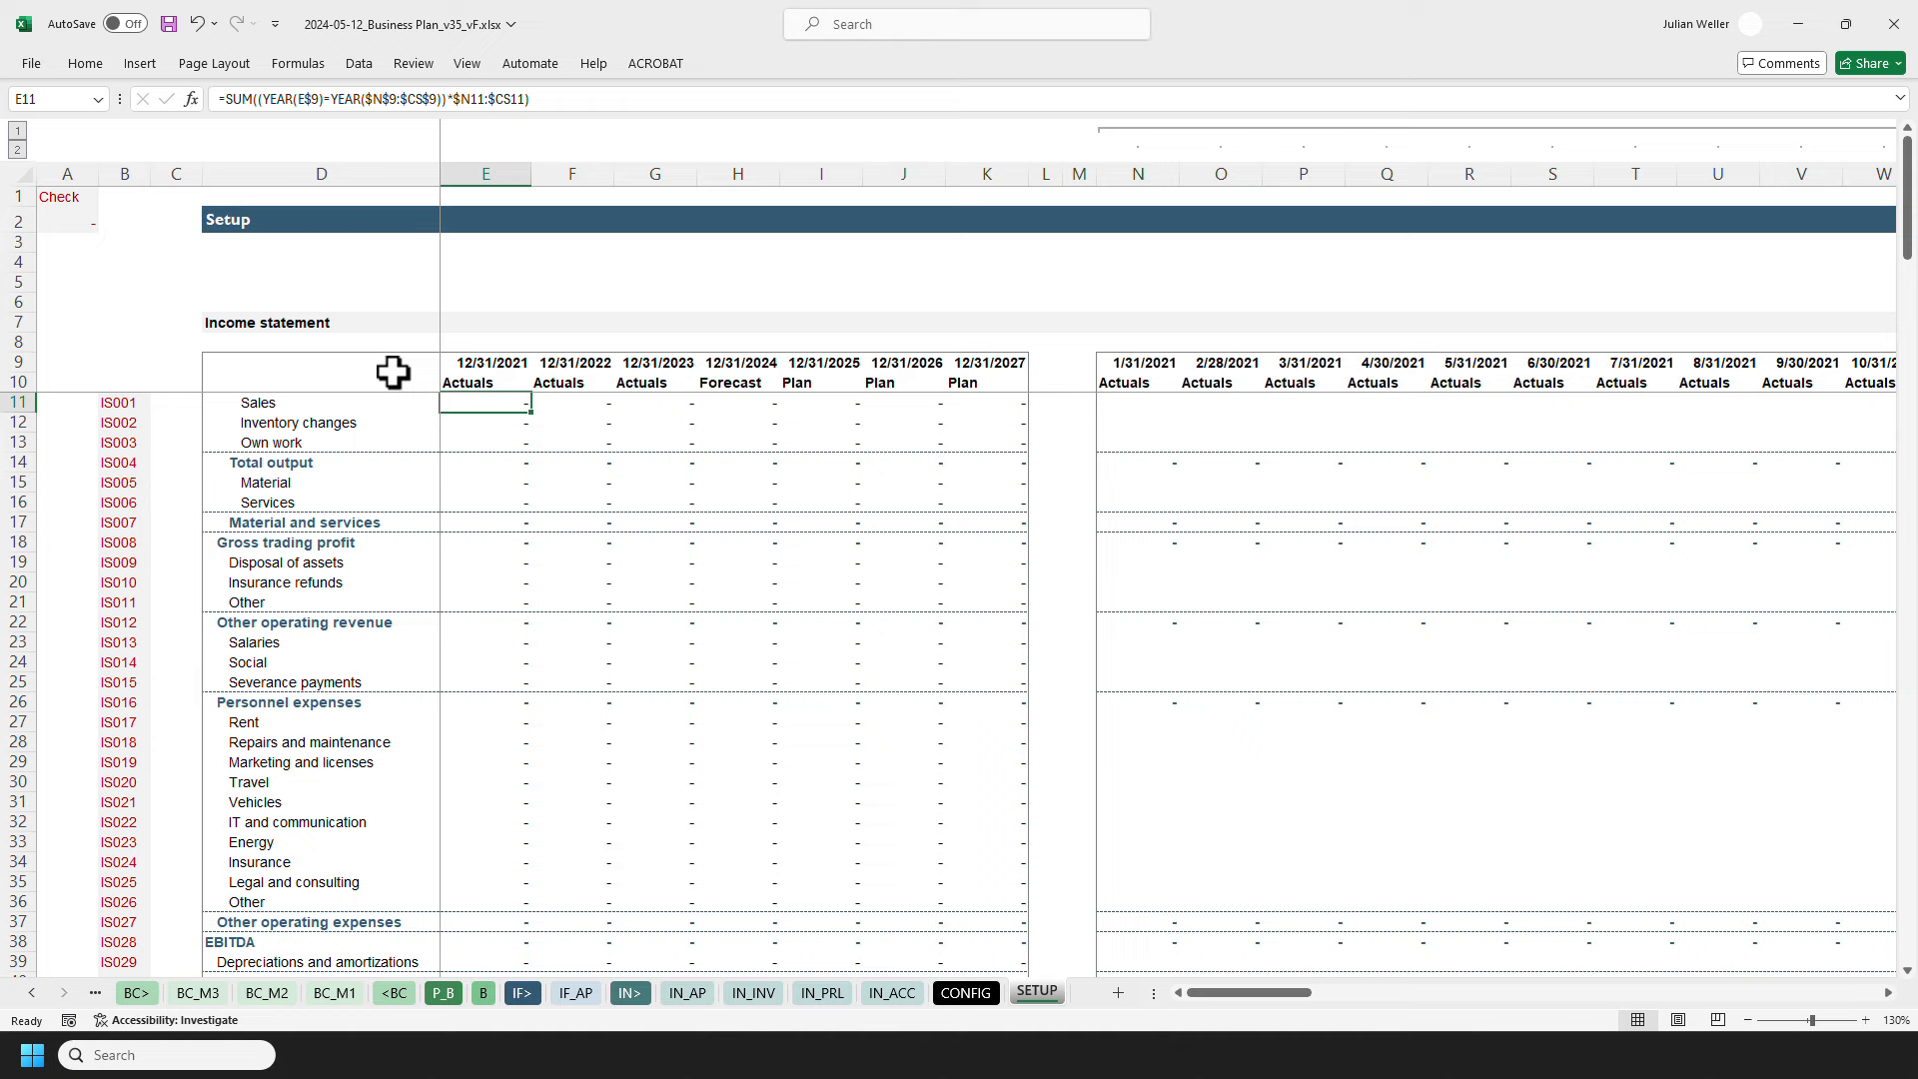
Step: Review the Setup sheet's sections from the income statement down to net income balancing and return to its start
scroll(398, 475, "down", 12)
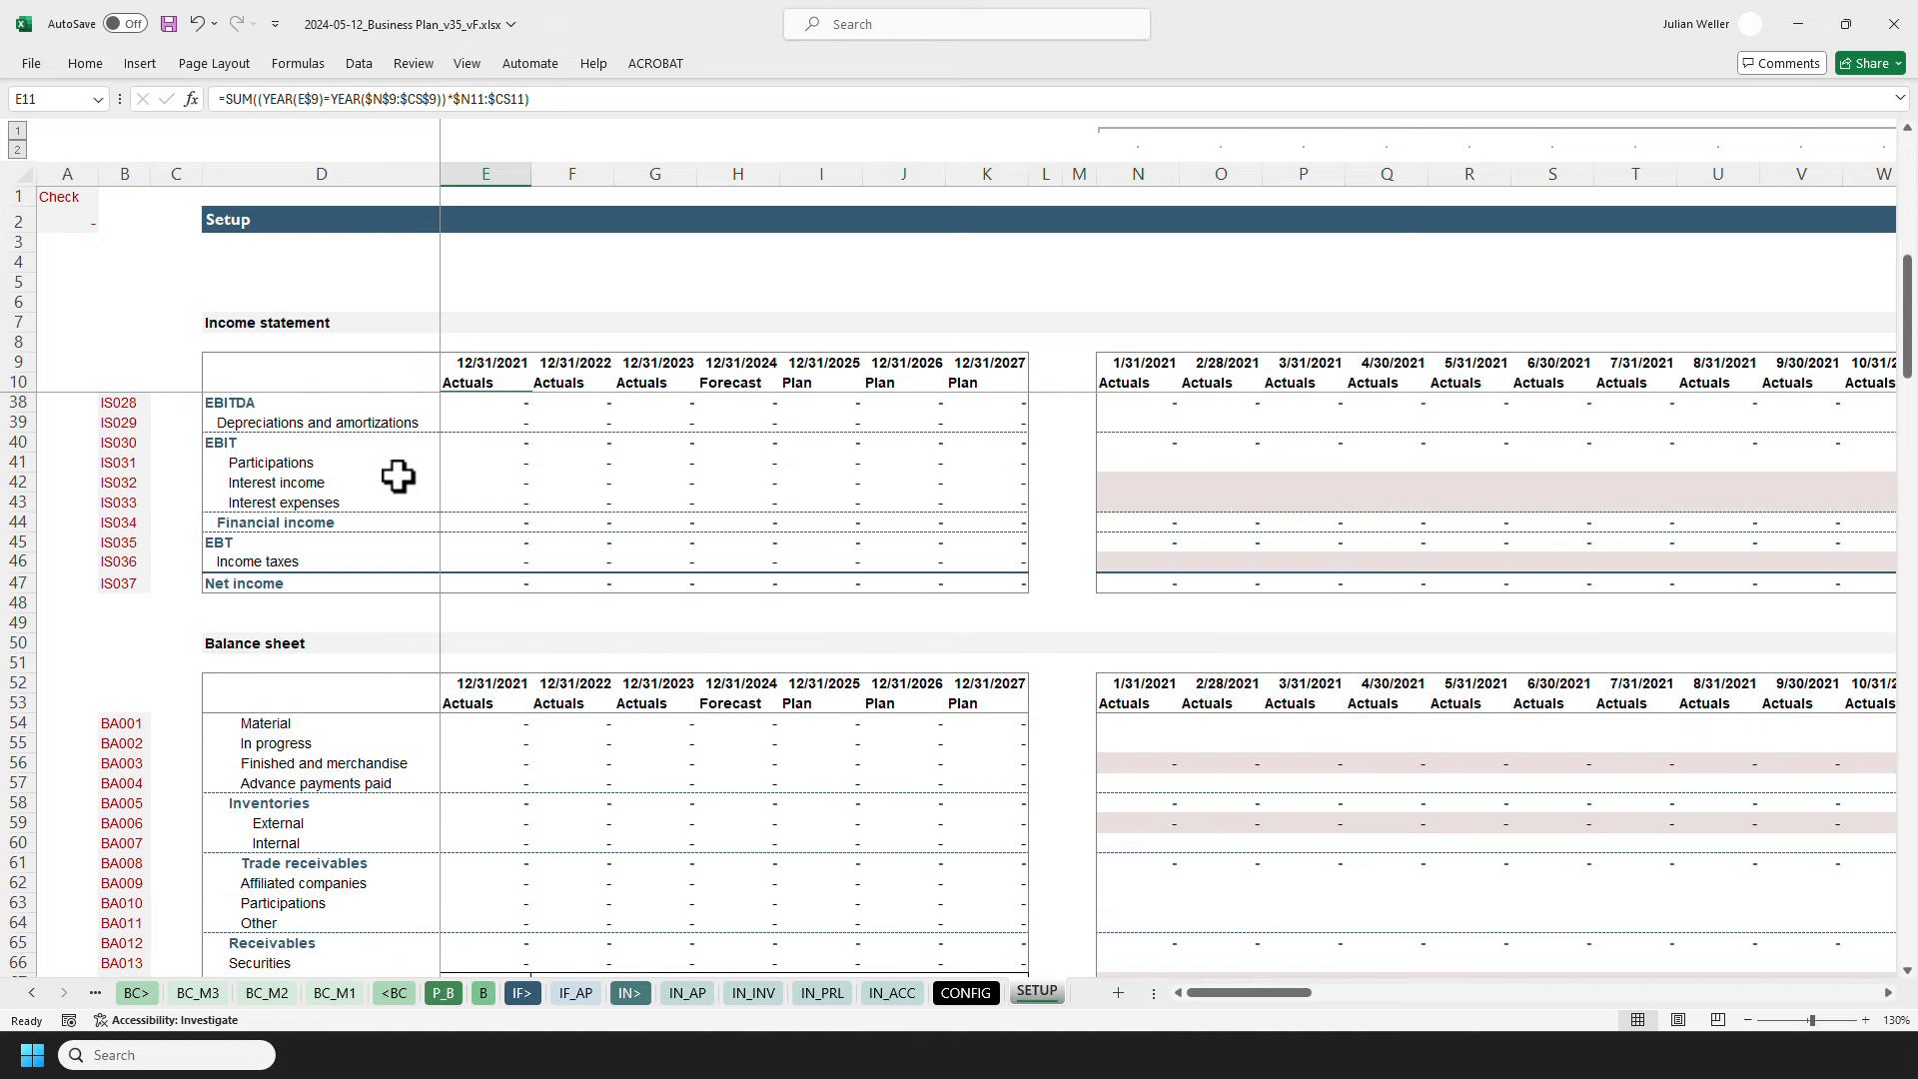
scroll(398, 475, "down", 20)
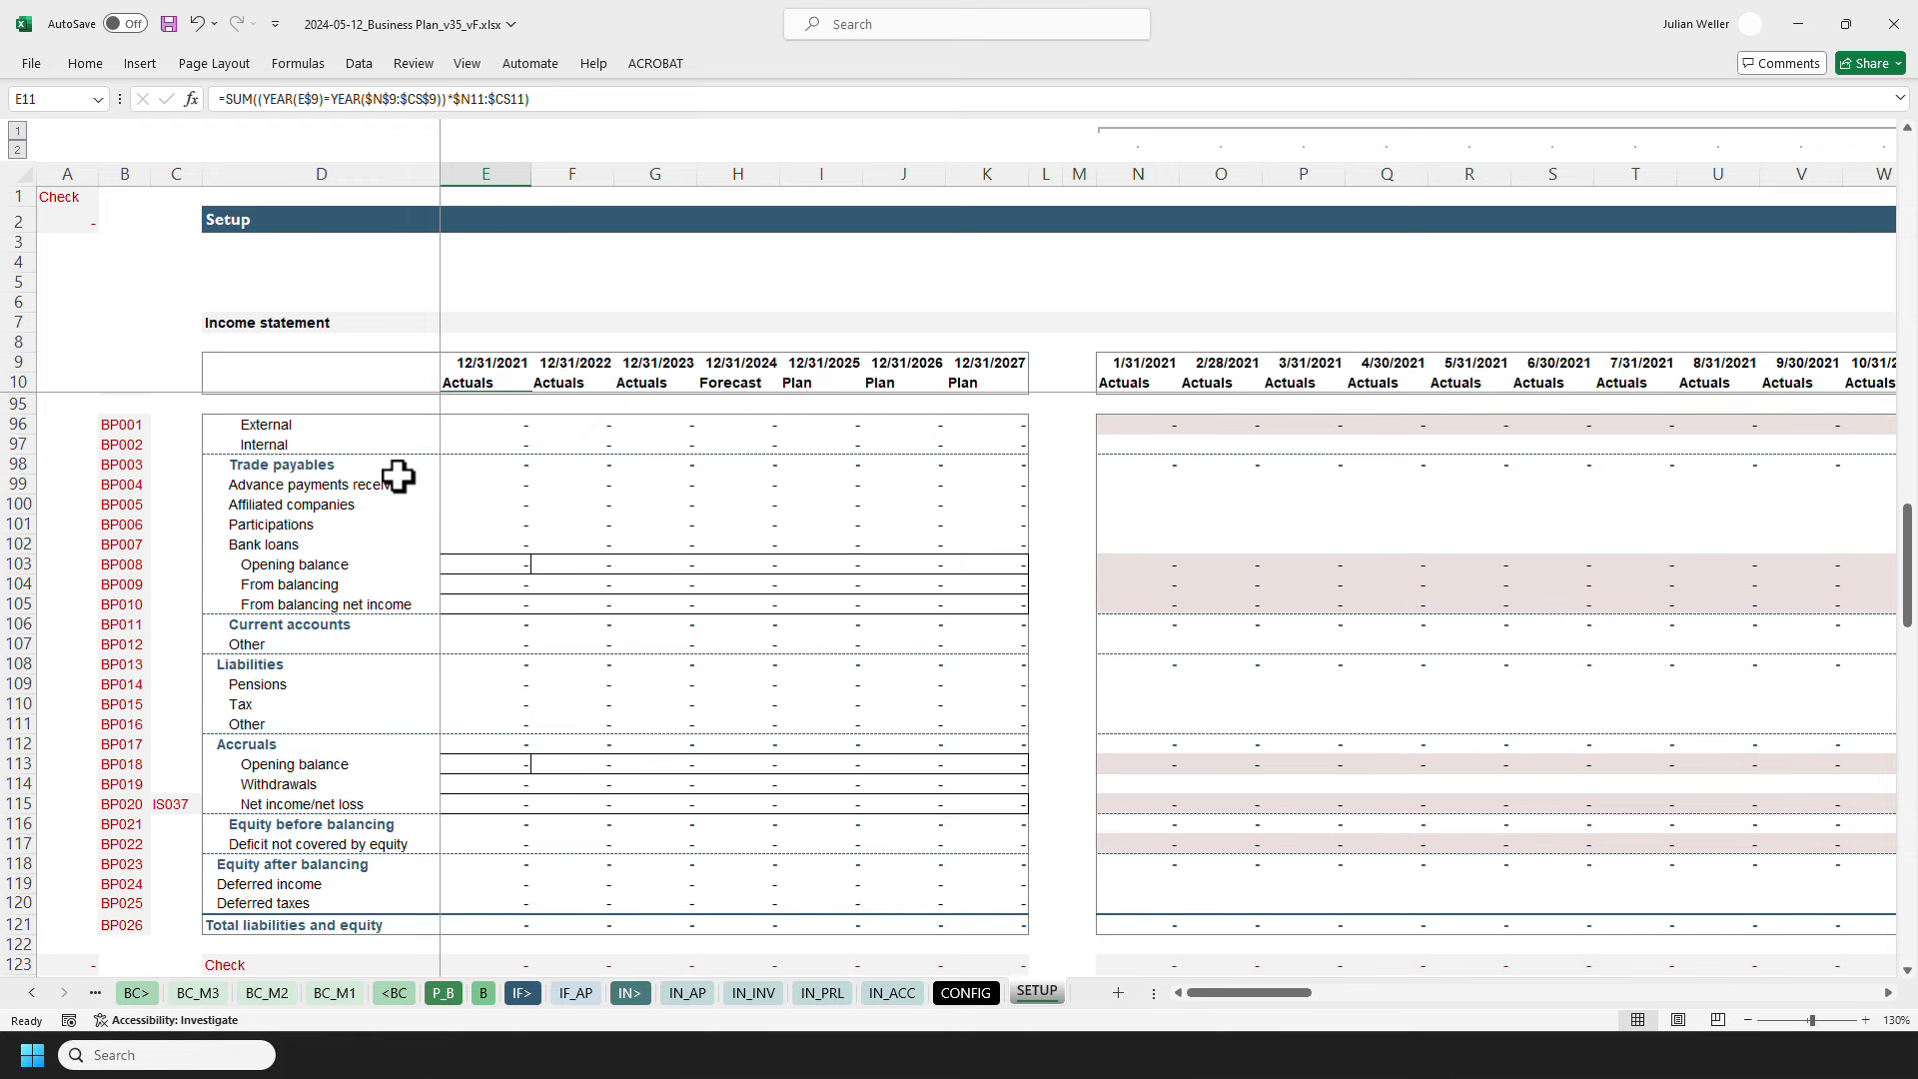
scroll(397, 476, "down", 3)
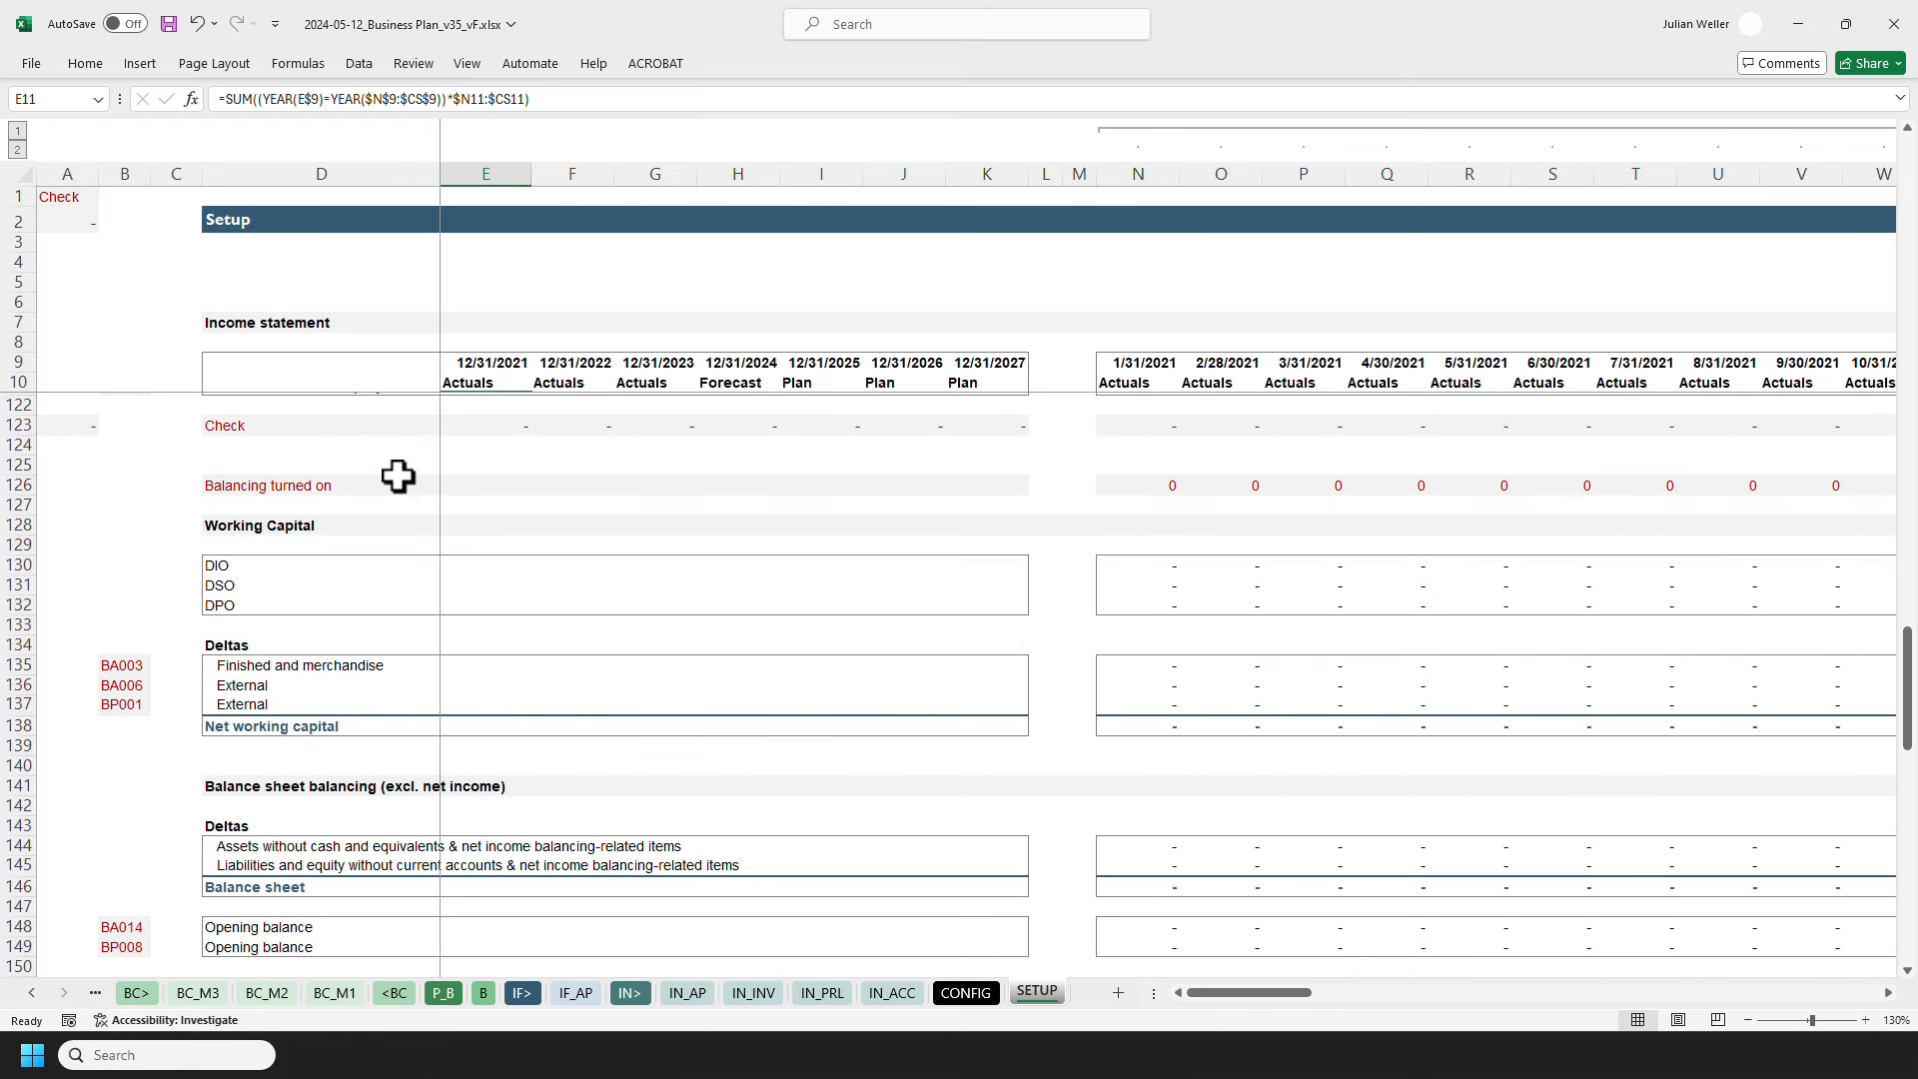
scroll(397, 476, "down", 2)
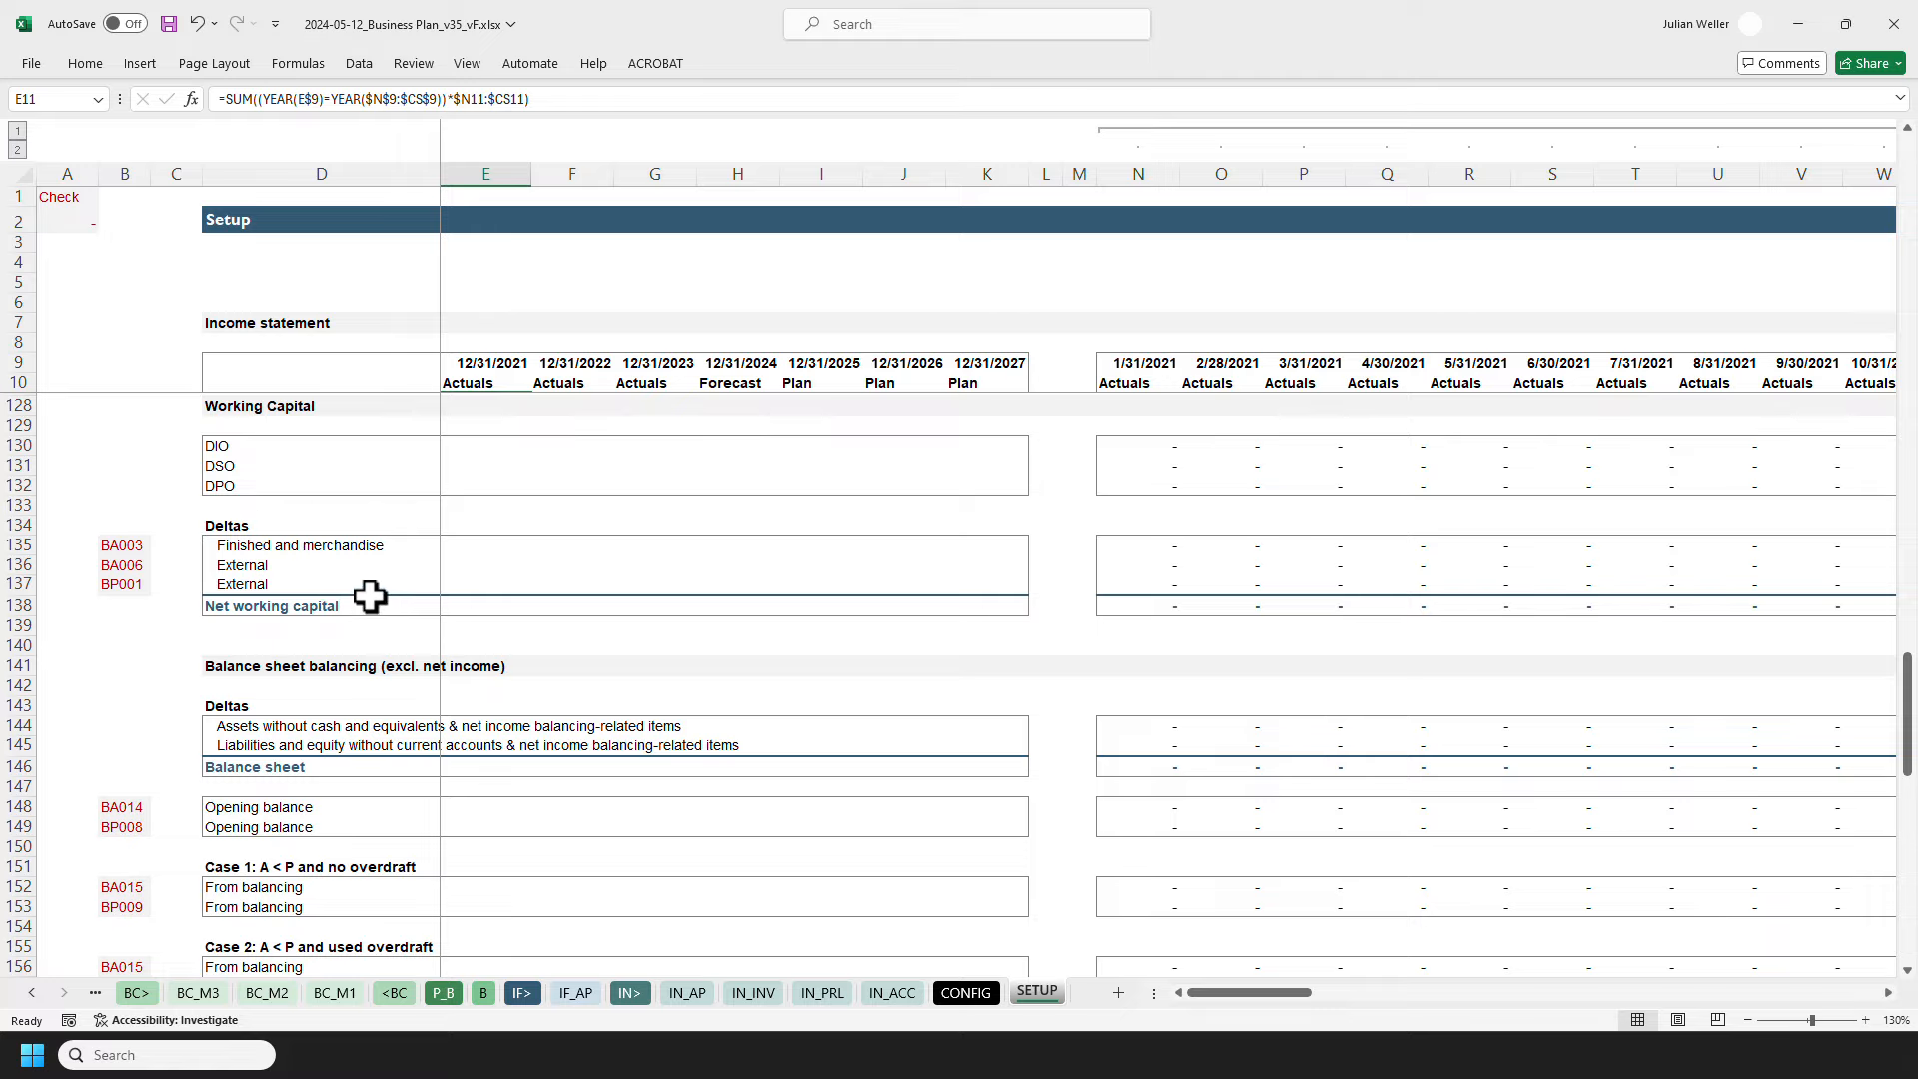
scroll(371, 595, "down", 1)
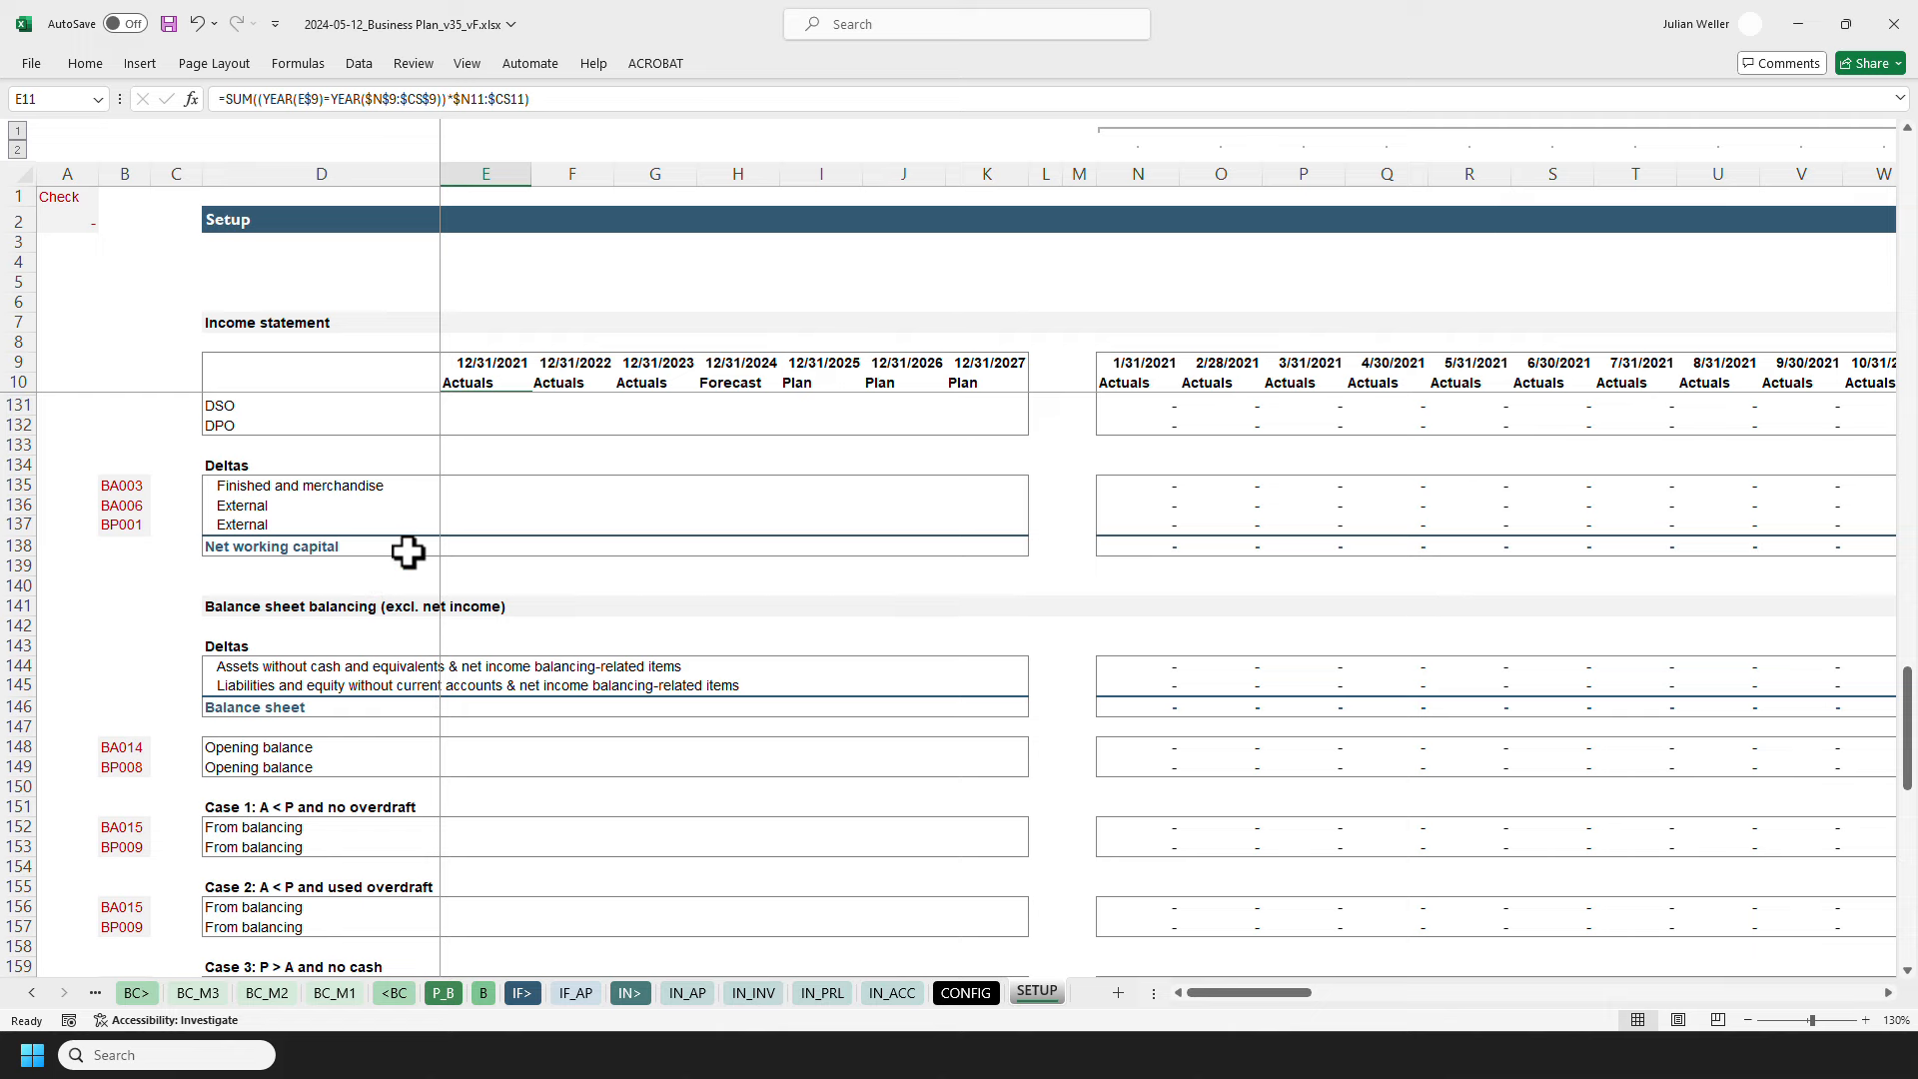
scroll(406, 589, "down", 1)
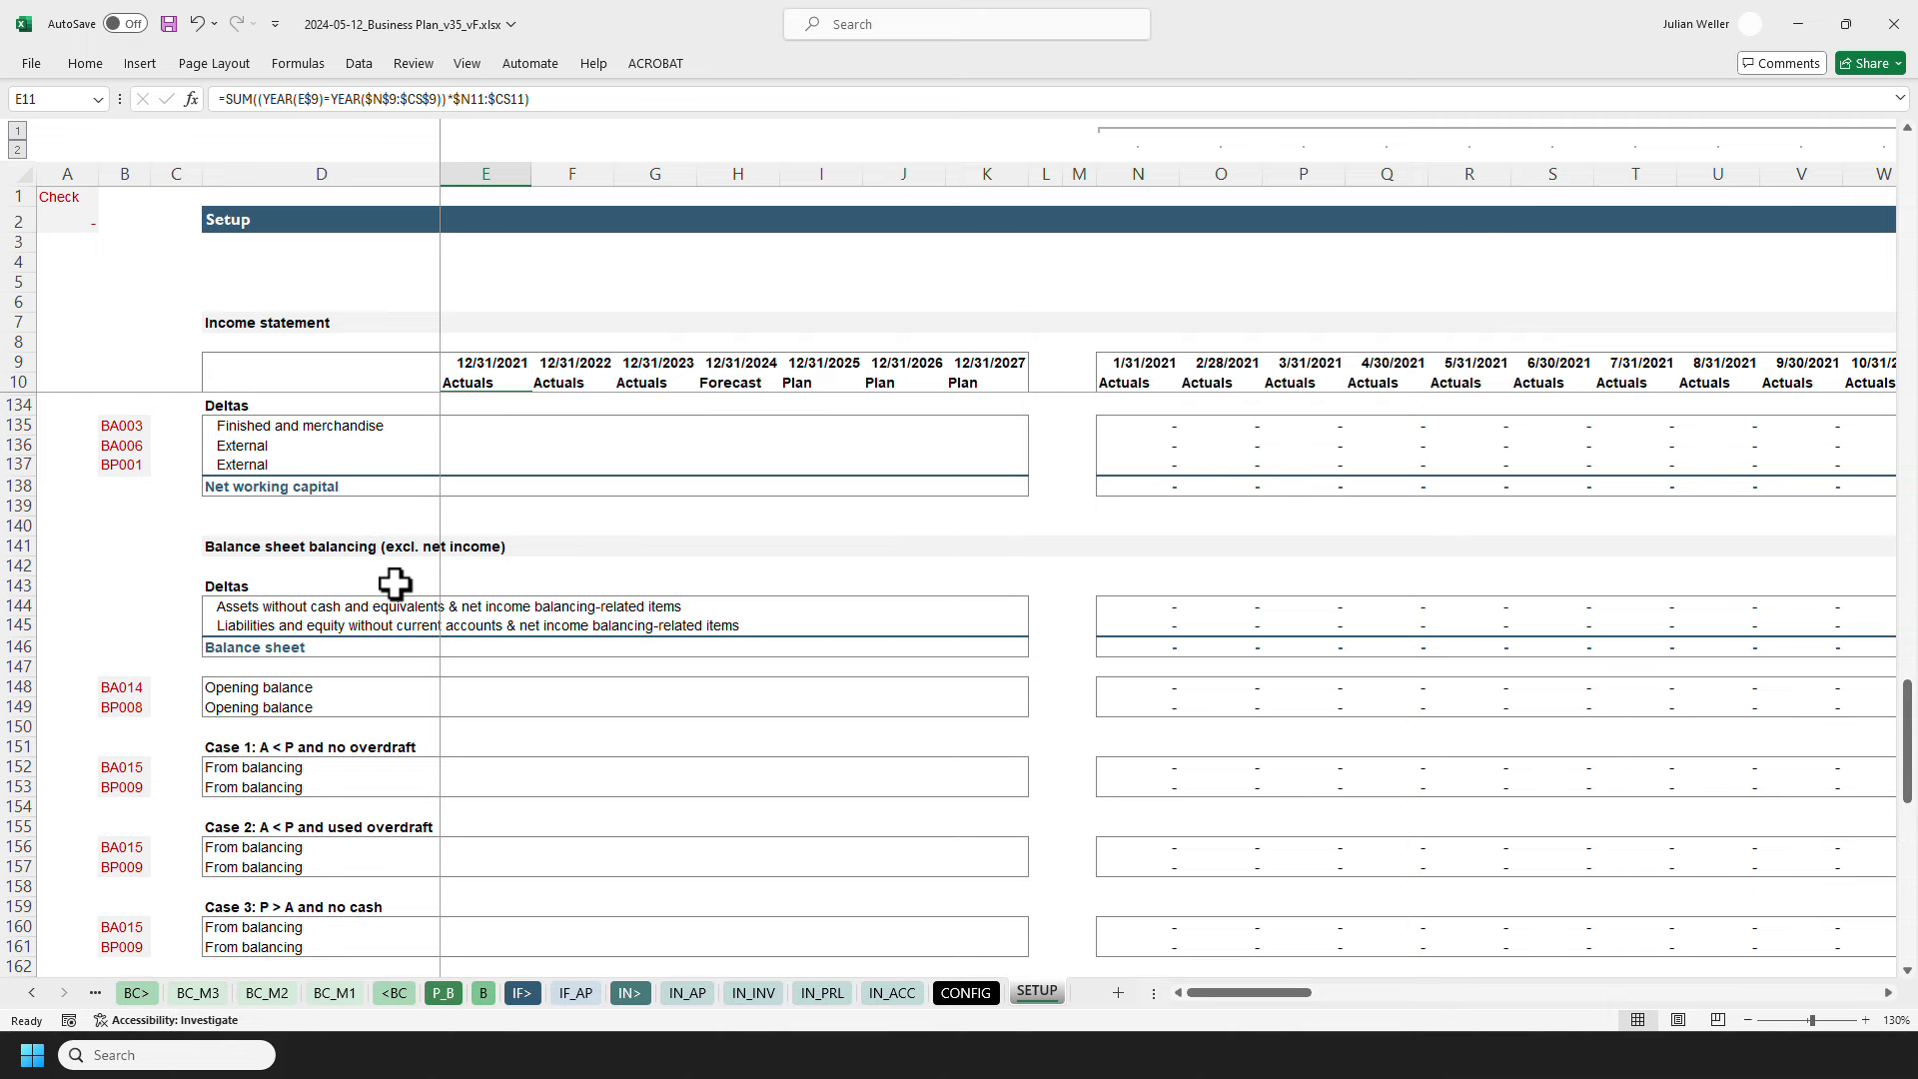
scroll(394, 584, "down", 11)
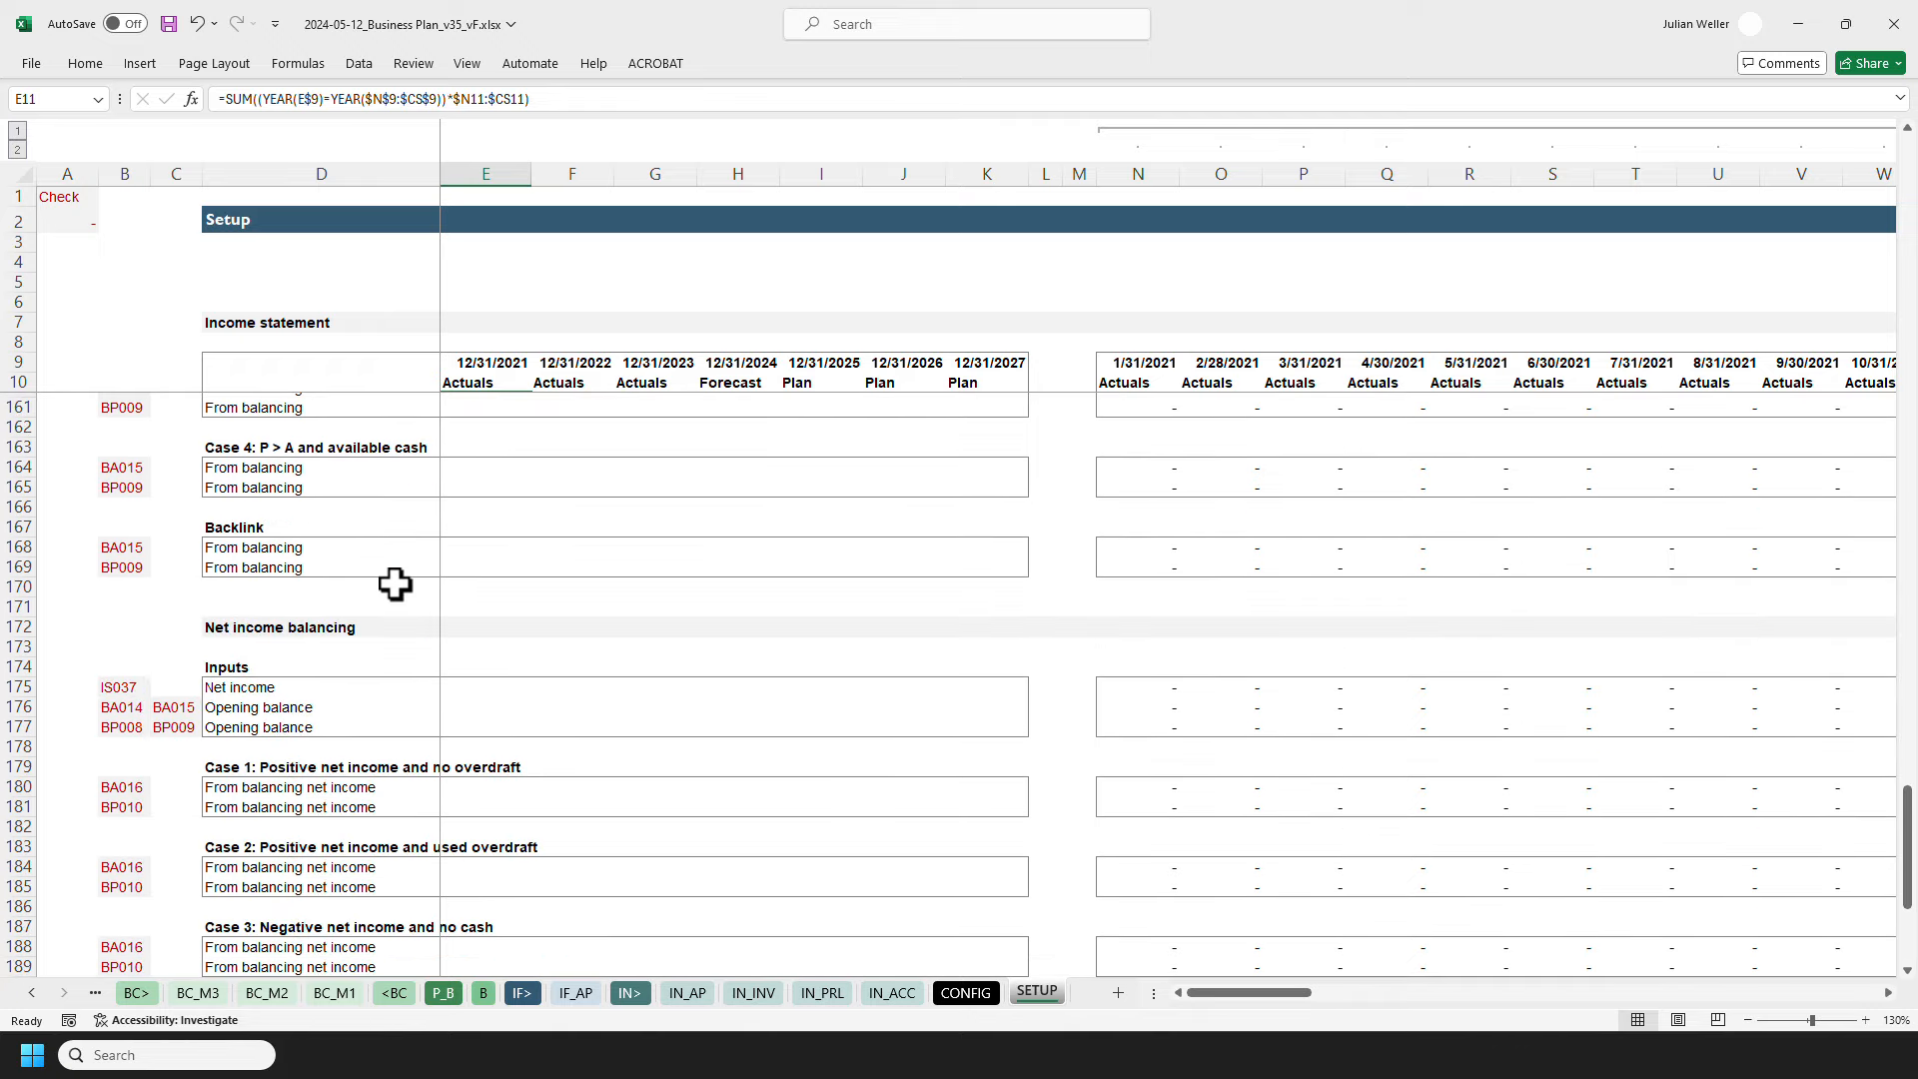
scroll(395, 584, "down", 4)
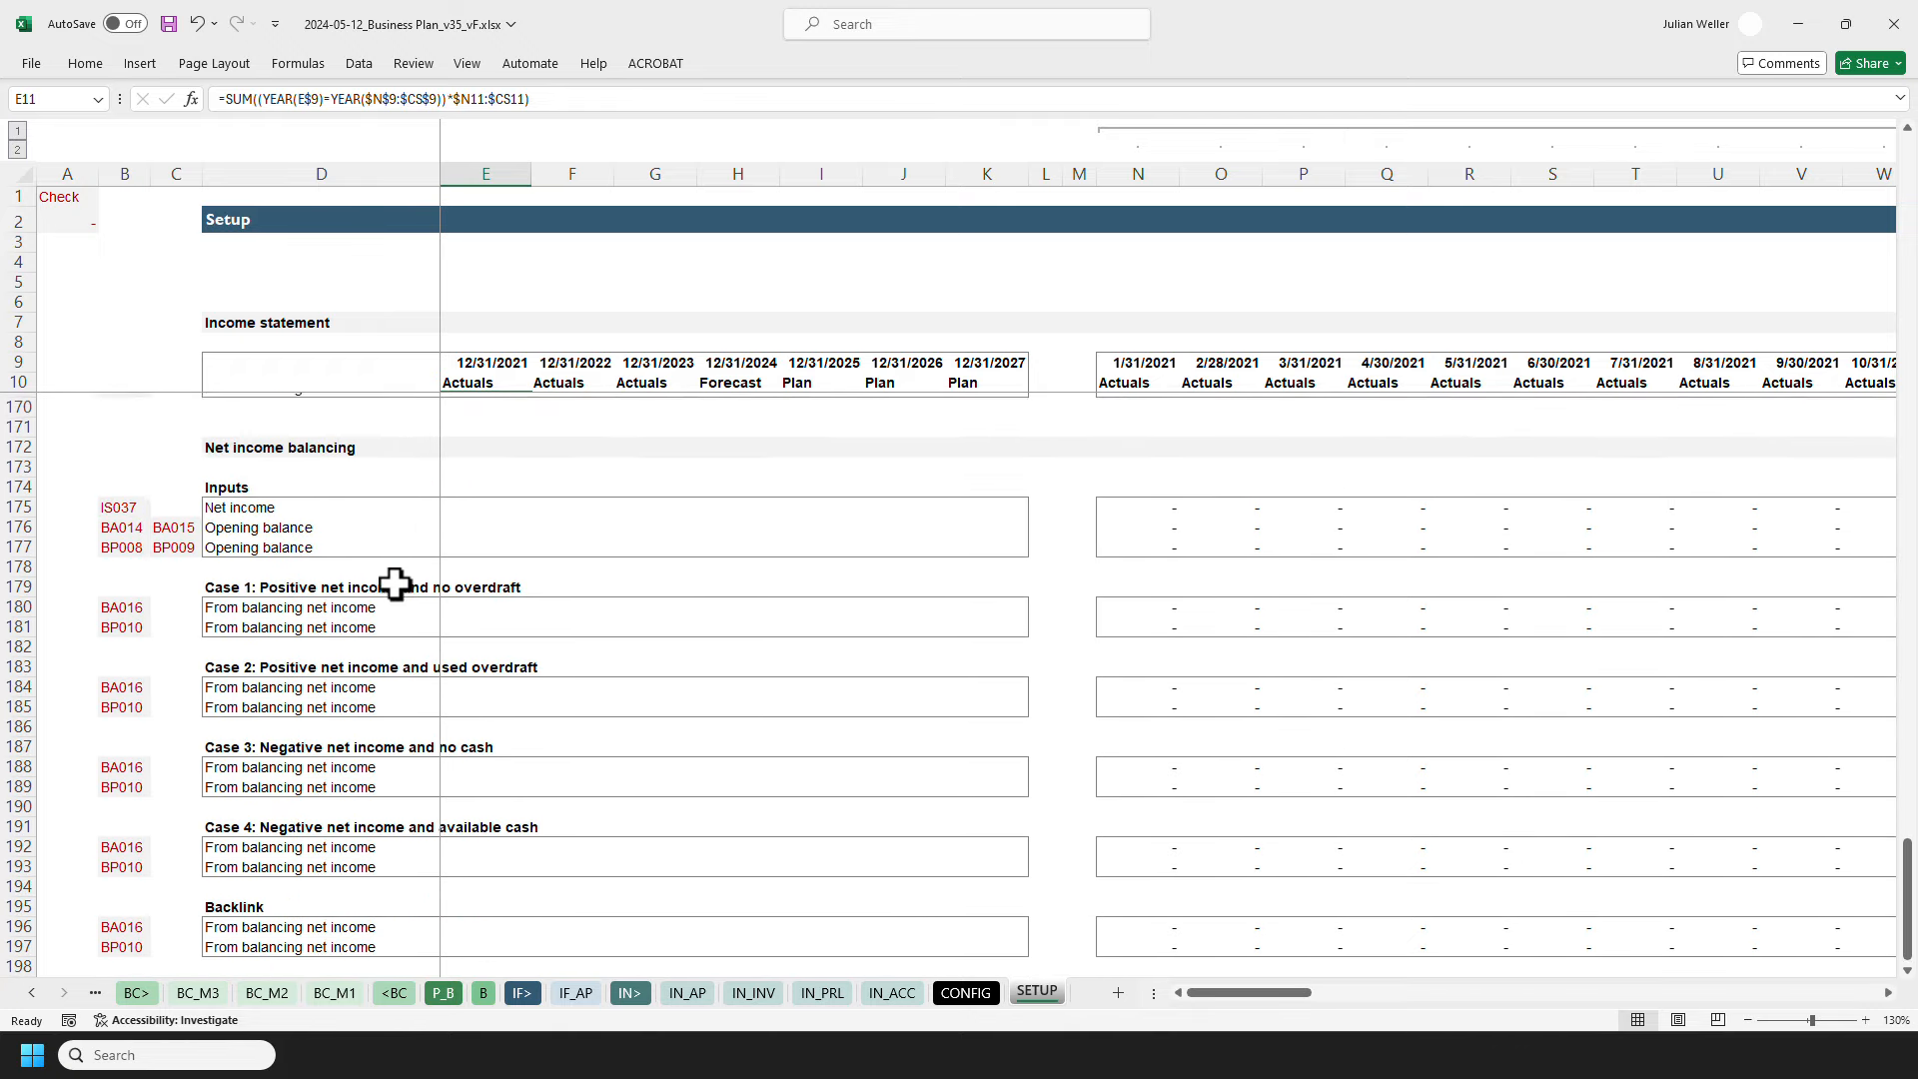
scroll(394, 584, "up", 2)
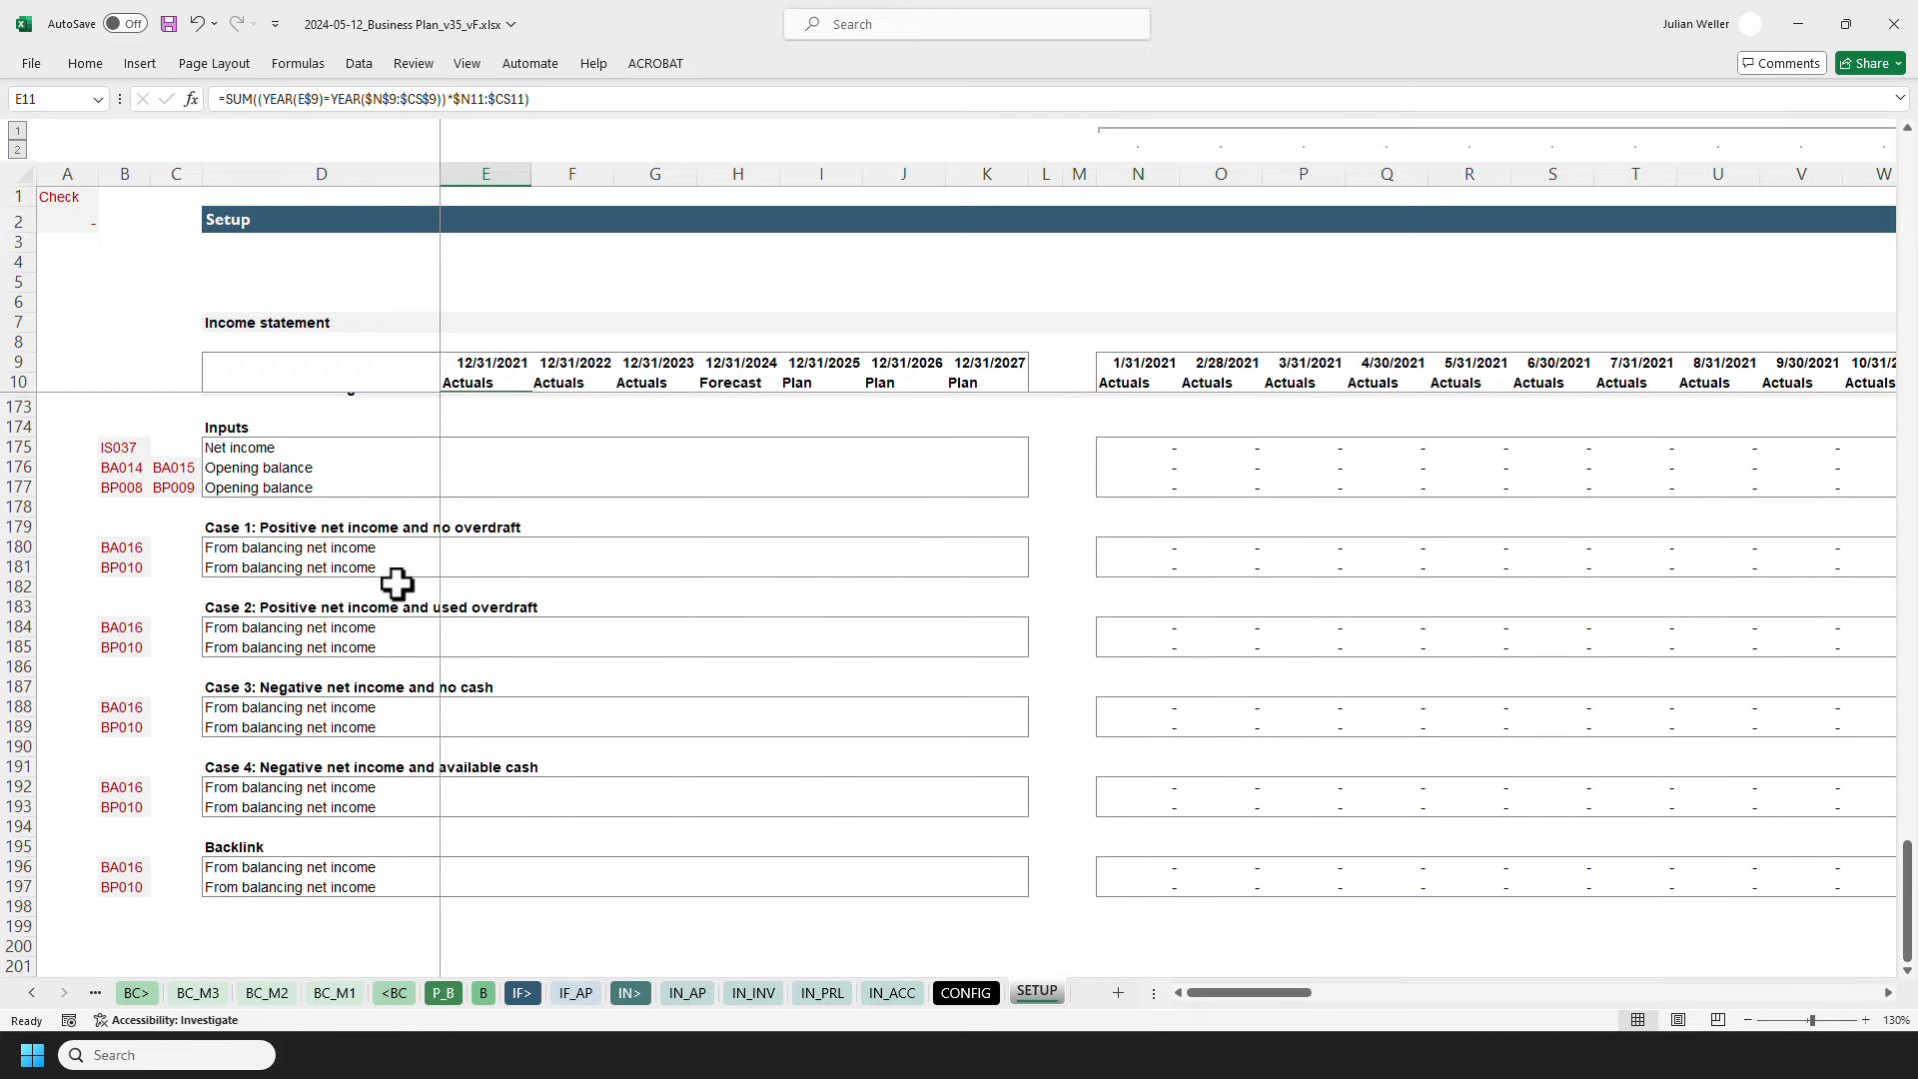
key("ctrl+Home")
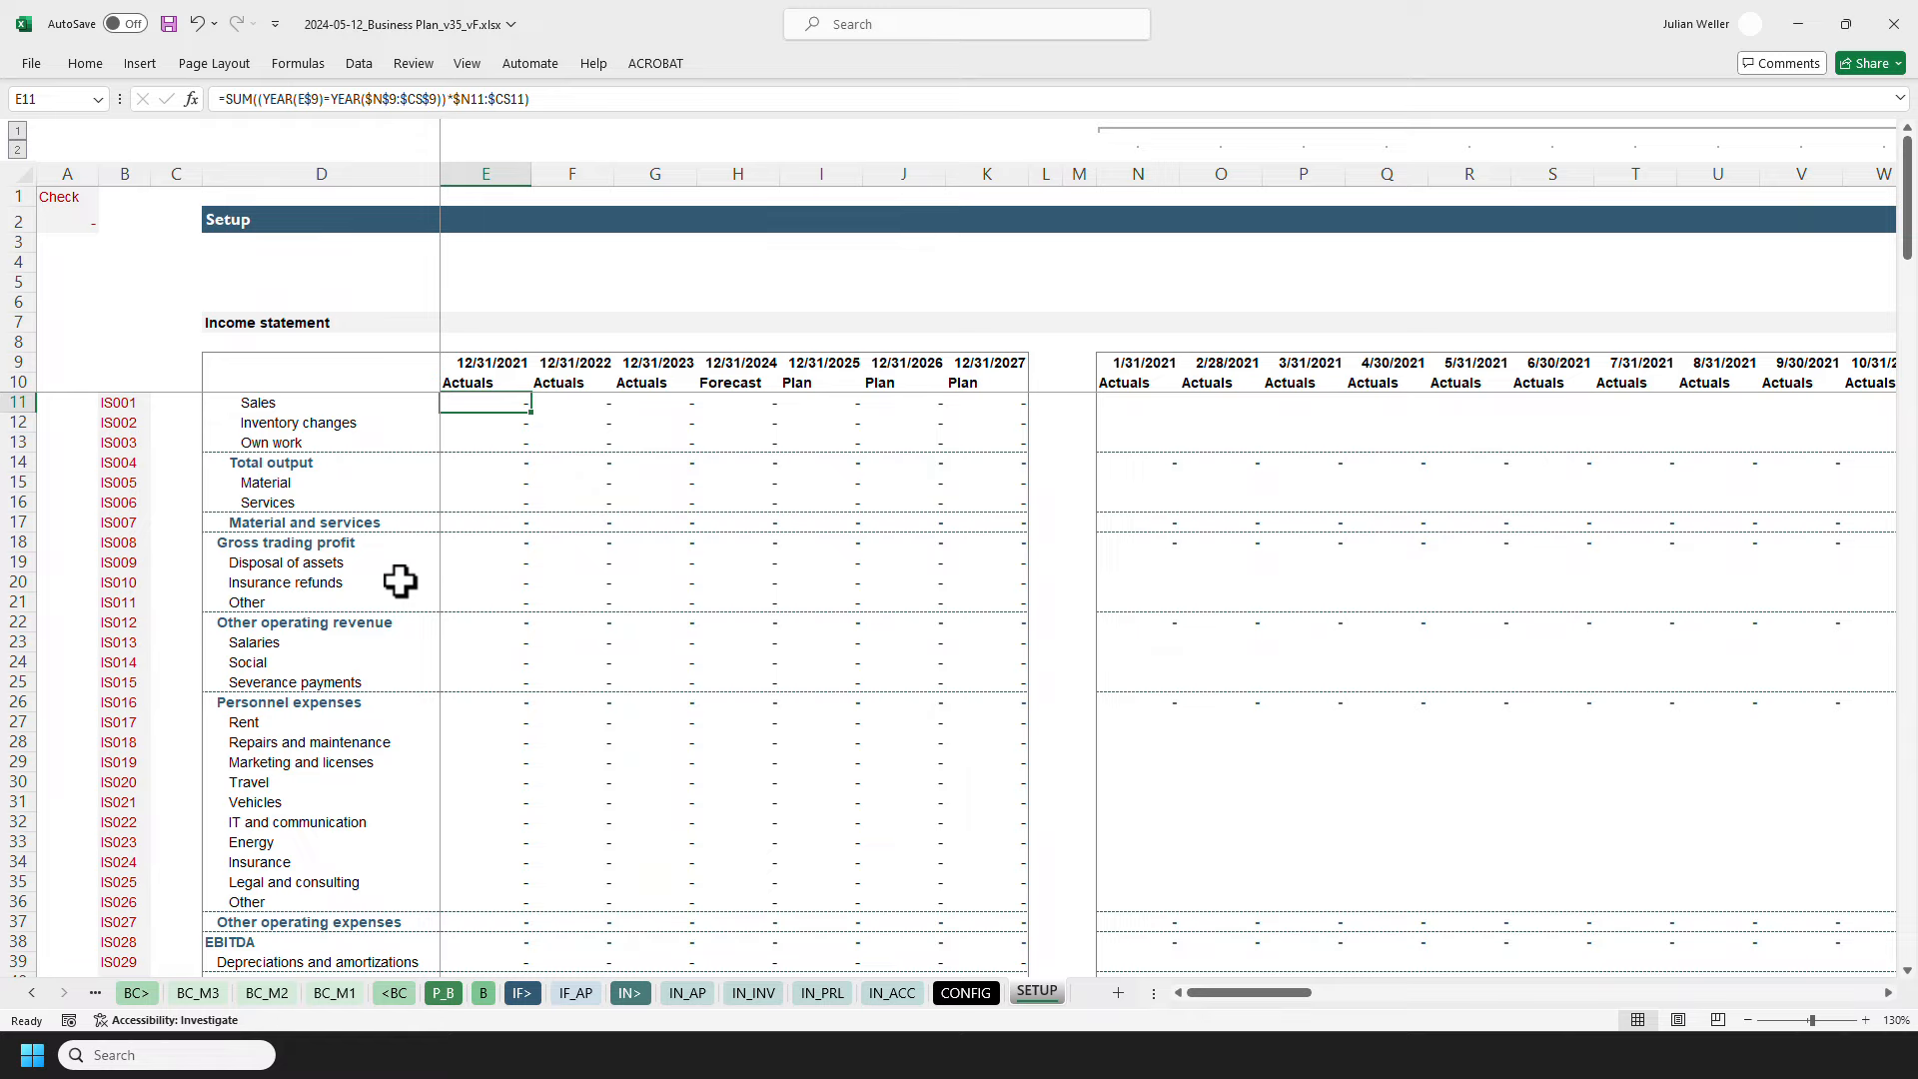
Step: Inspect the 1/31/2021 formulas for Total output, Finished and merchandise, and External trade receivables at 100% zoom
scroll(551, 559, "down", 3, "ctrl")
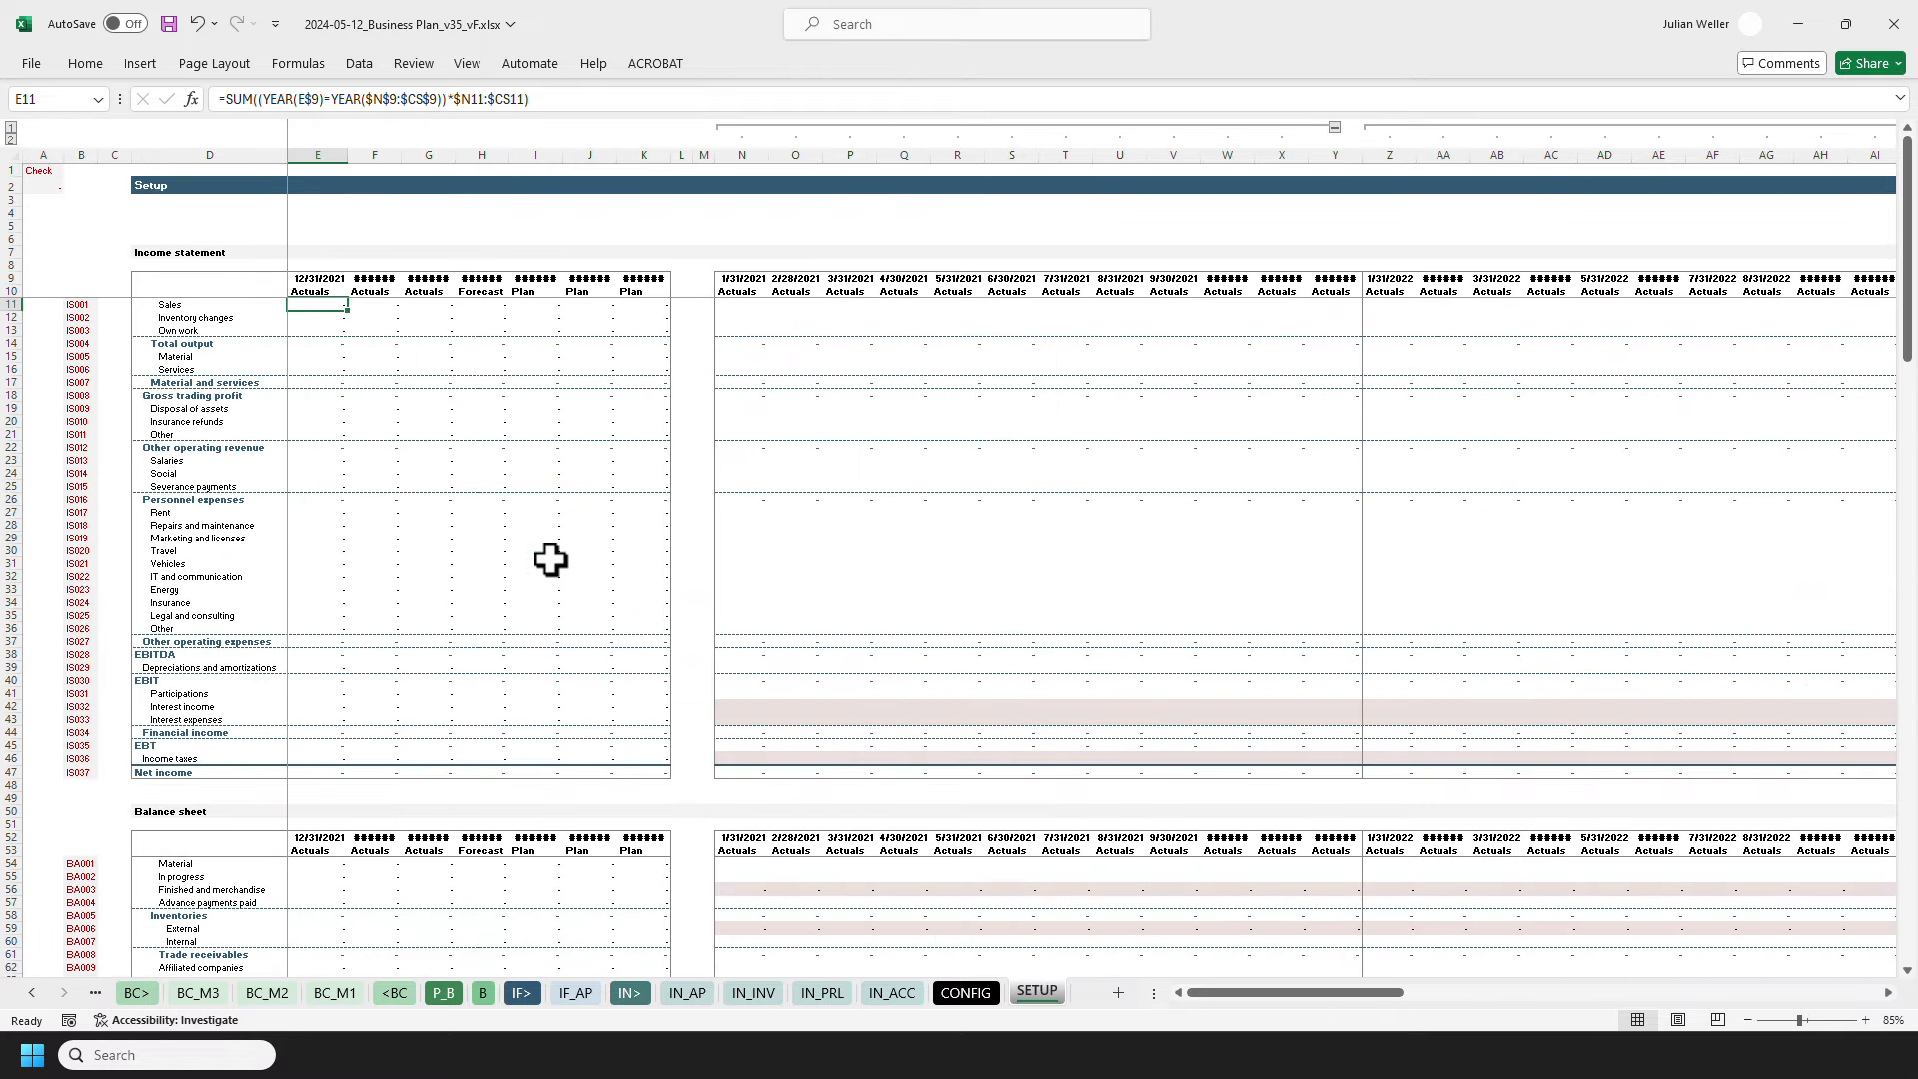
scroll(551, 559, "up", 1, "ctrl")
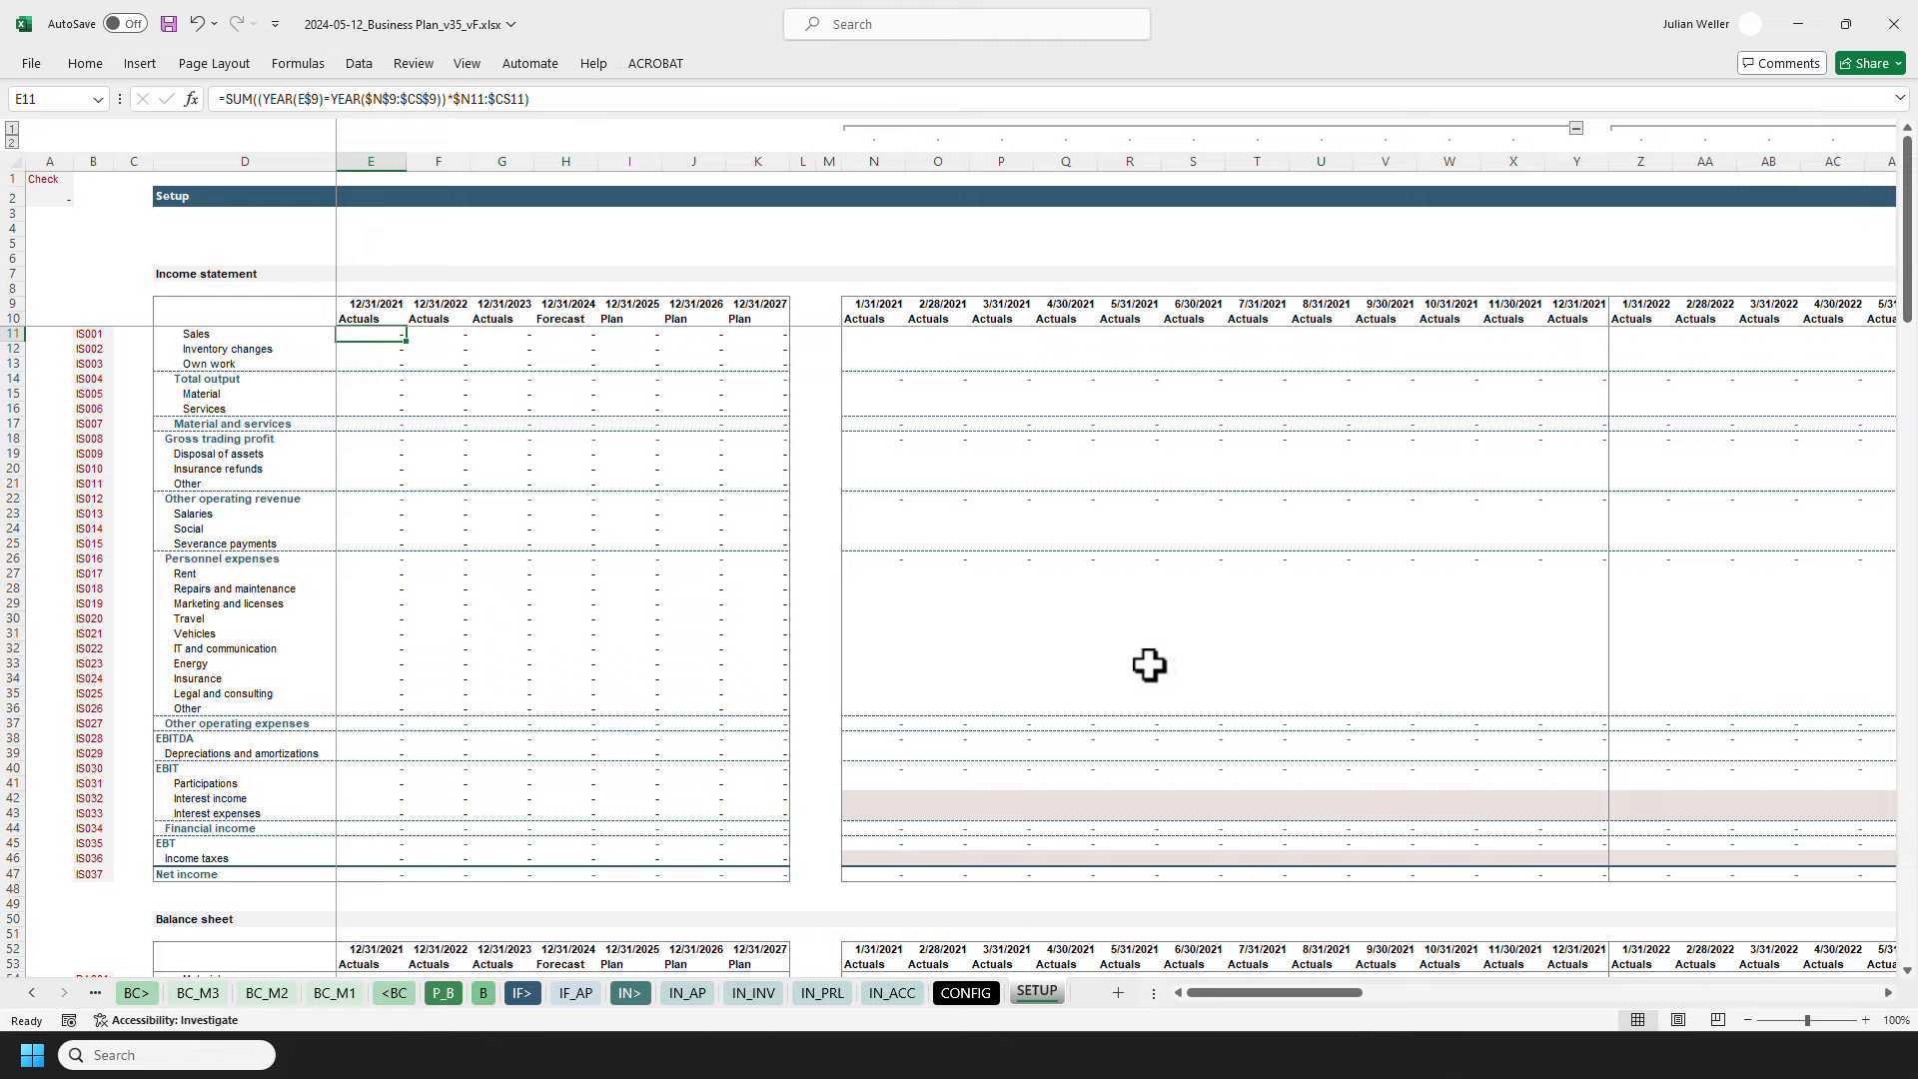
left_click(898, 381)
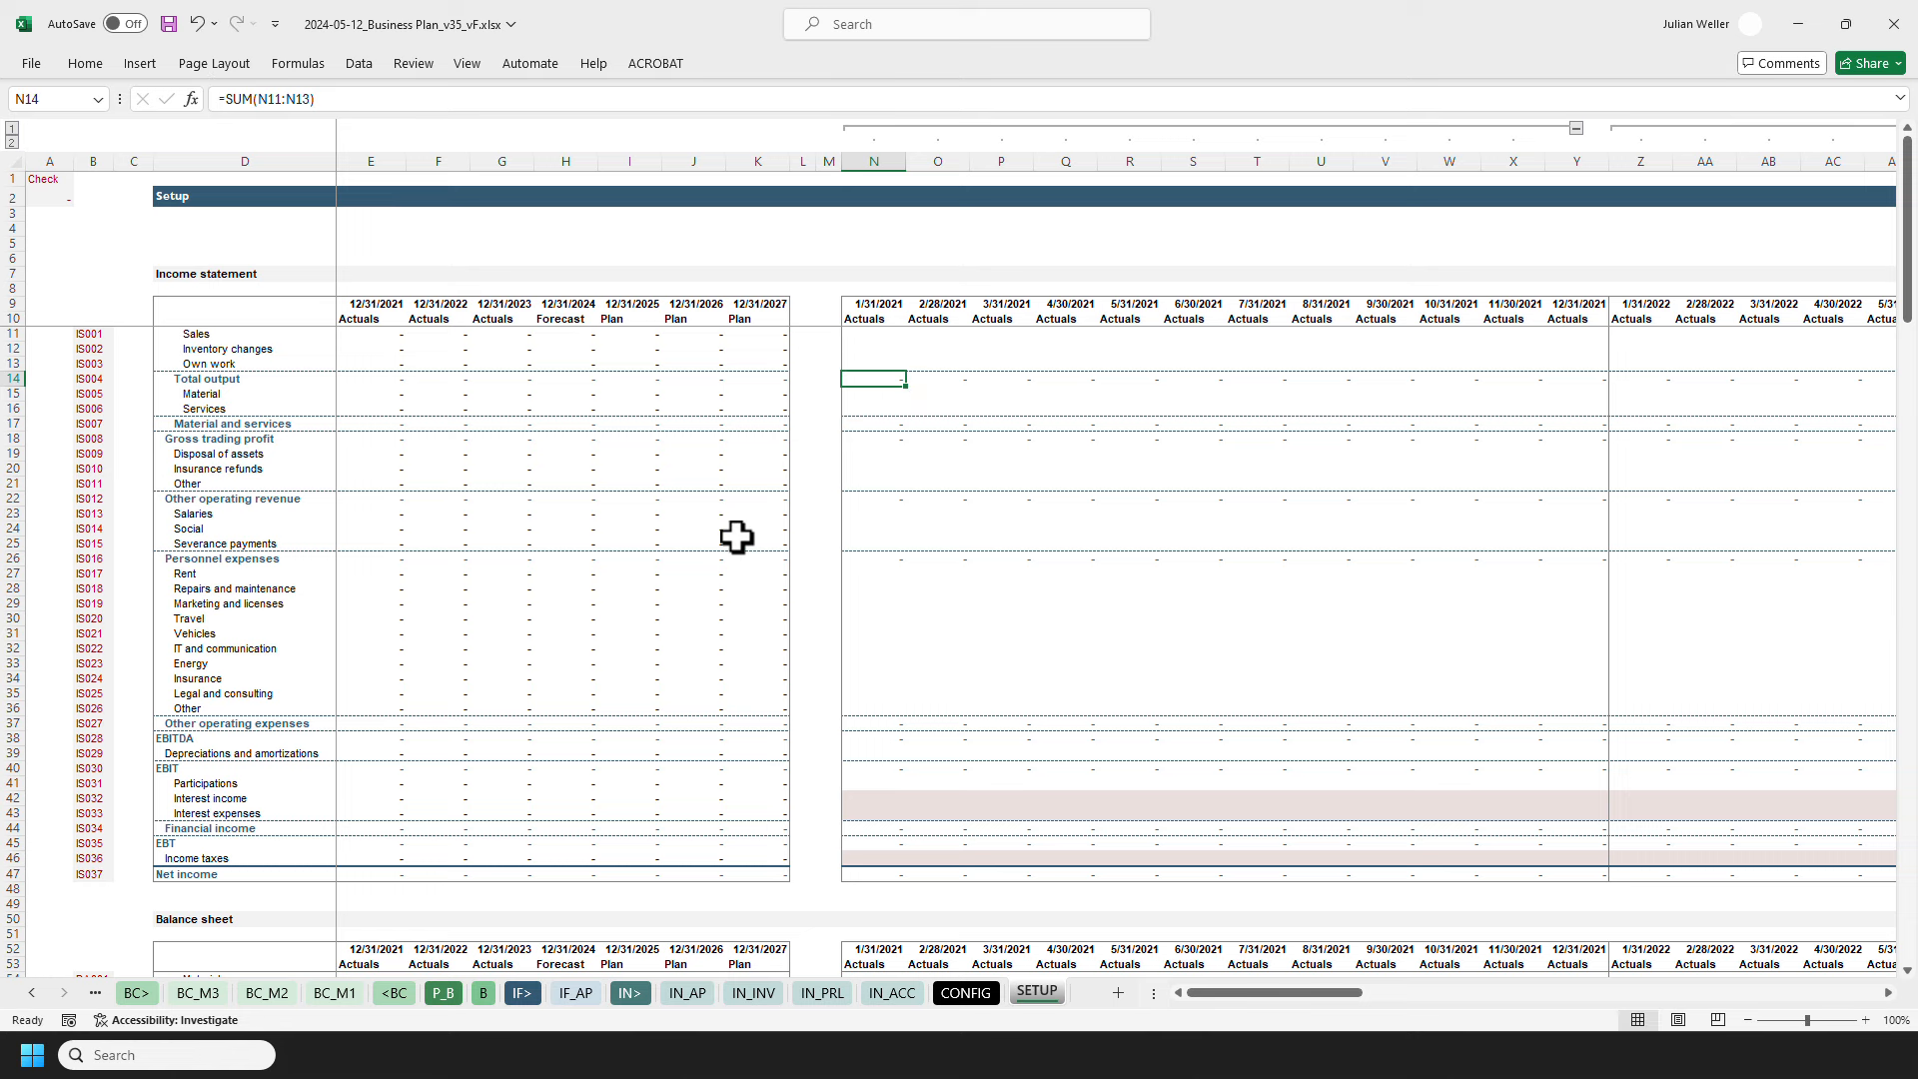
scroll(736, 537, "down", 12)
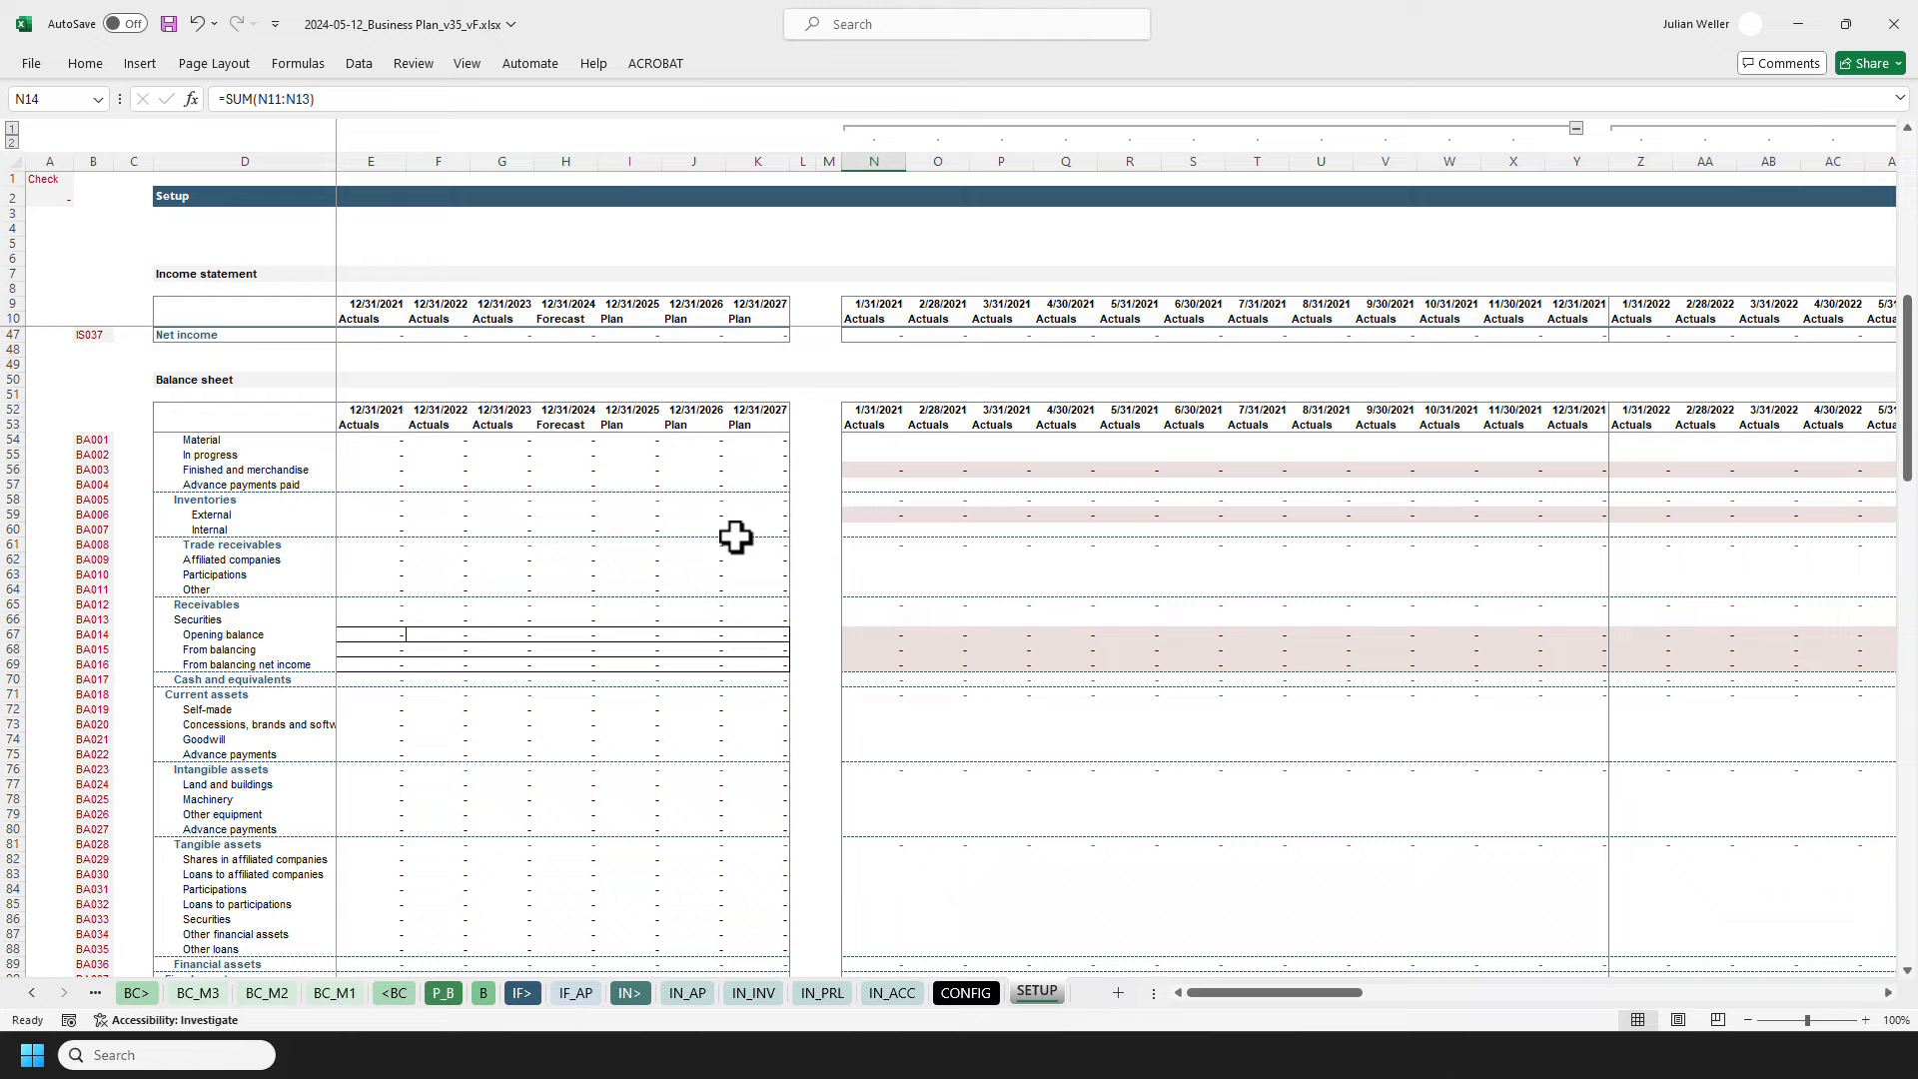
left_click(853, 470)
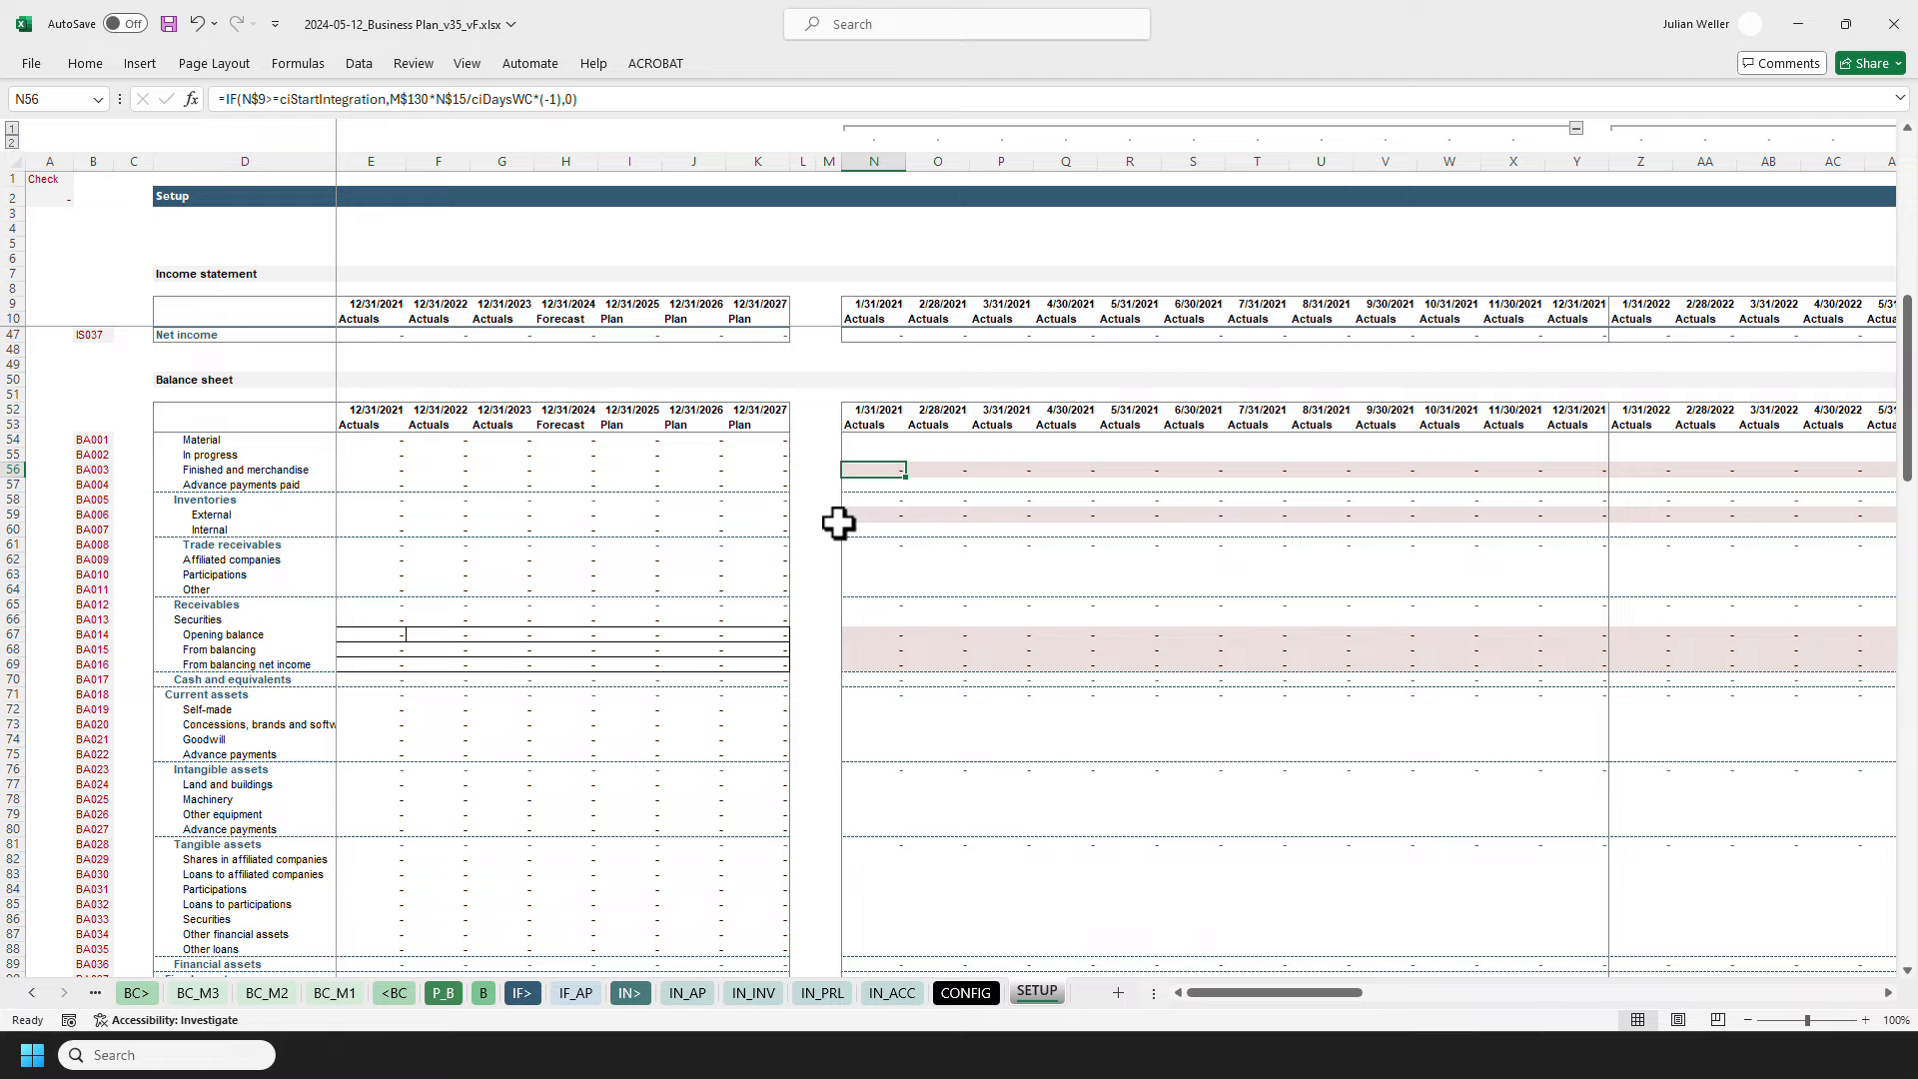
left_click(869, 515)
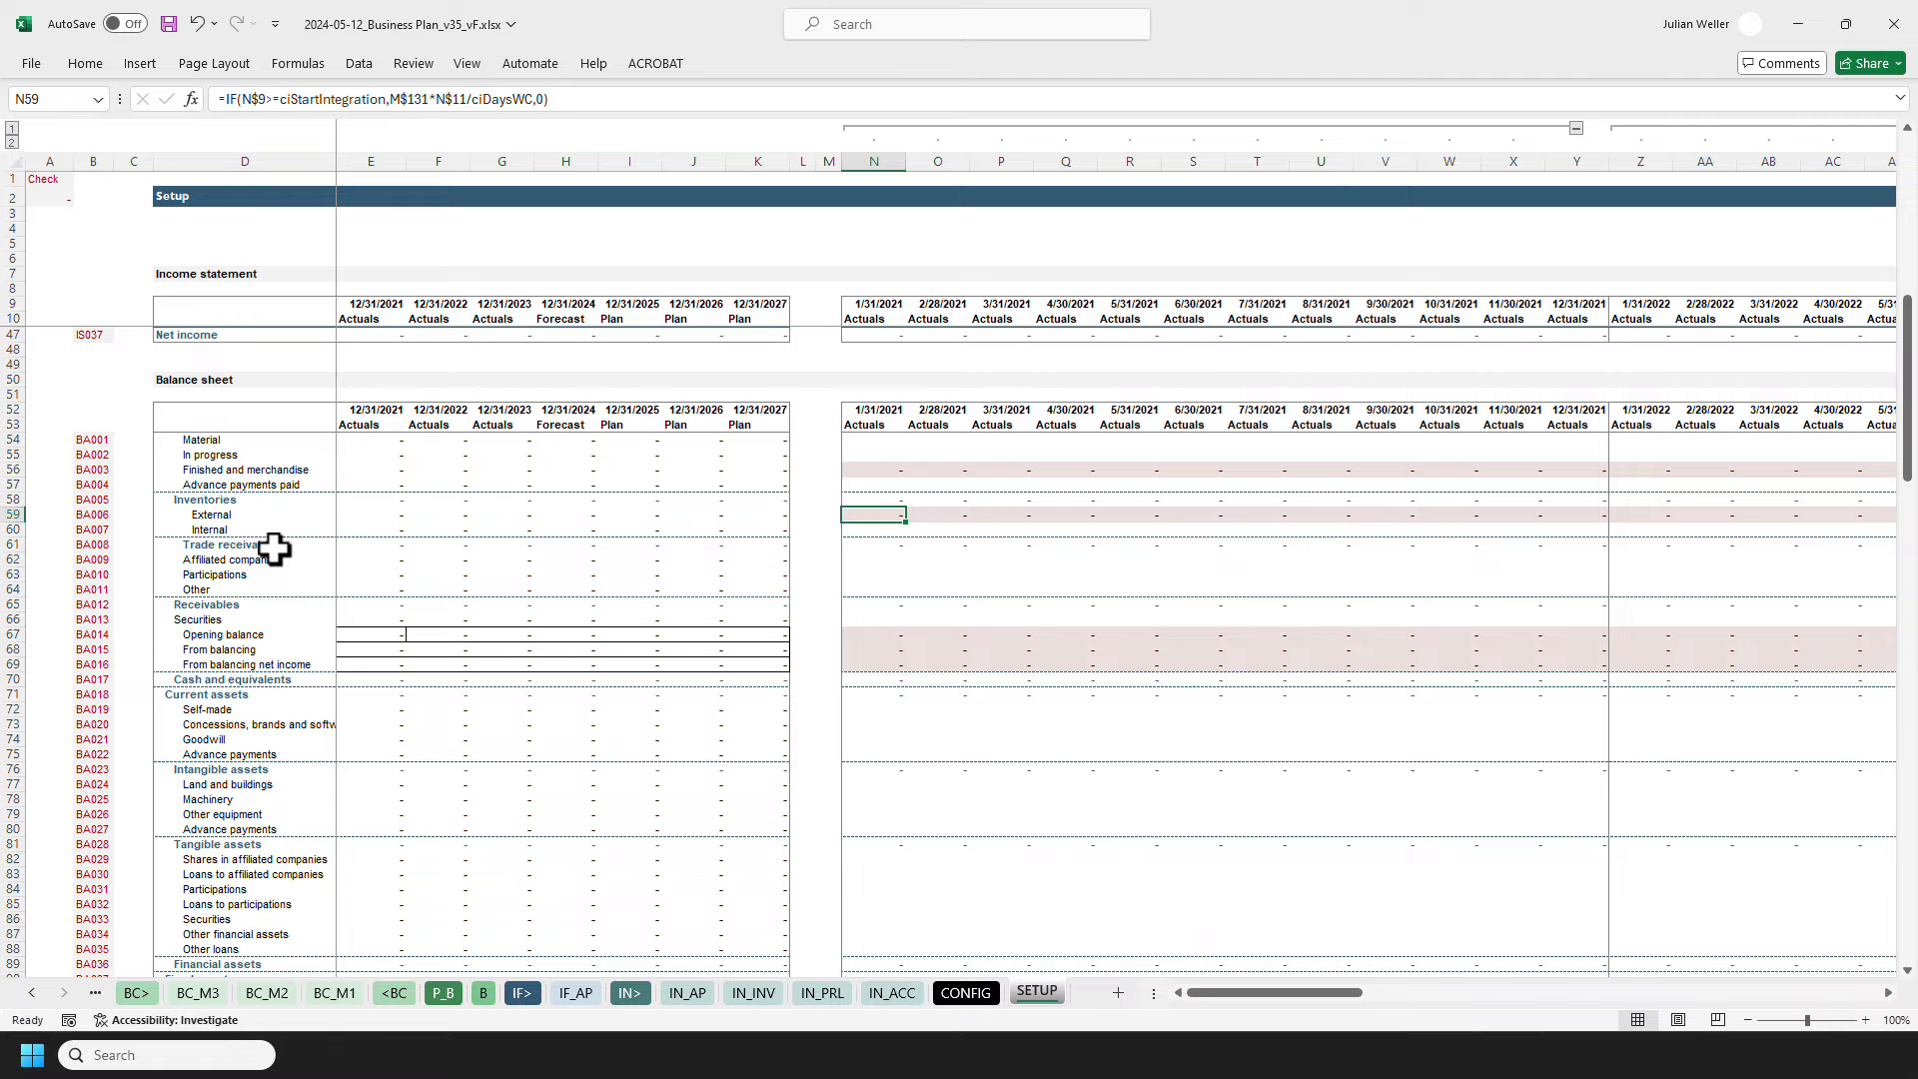
Step: Examine the rest of the balance sheet structure, including the Deficit not covered by equity row and the balance check
scroll(855, 568, "down", 1)
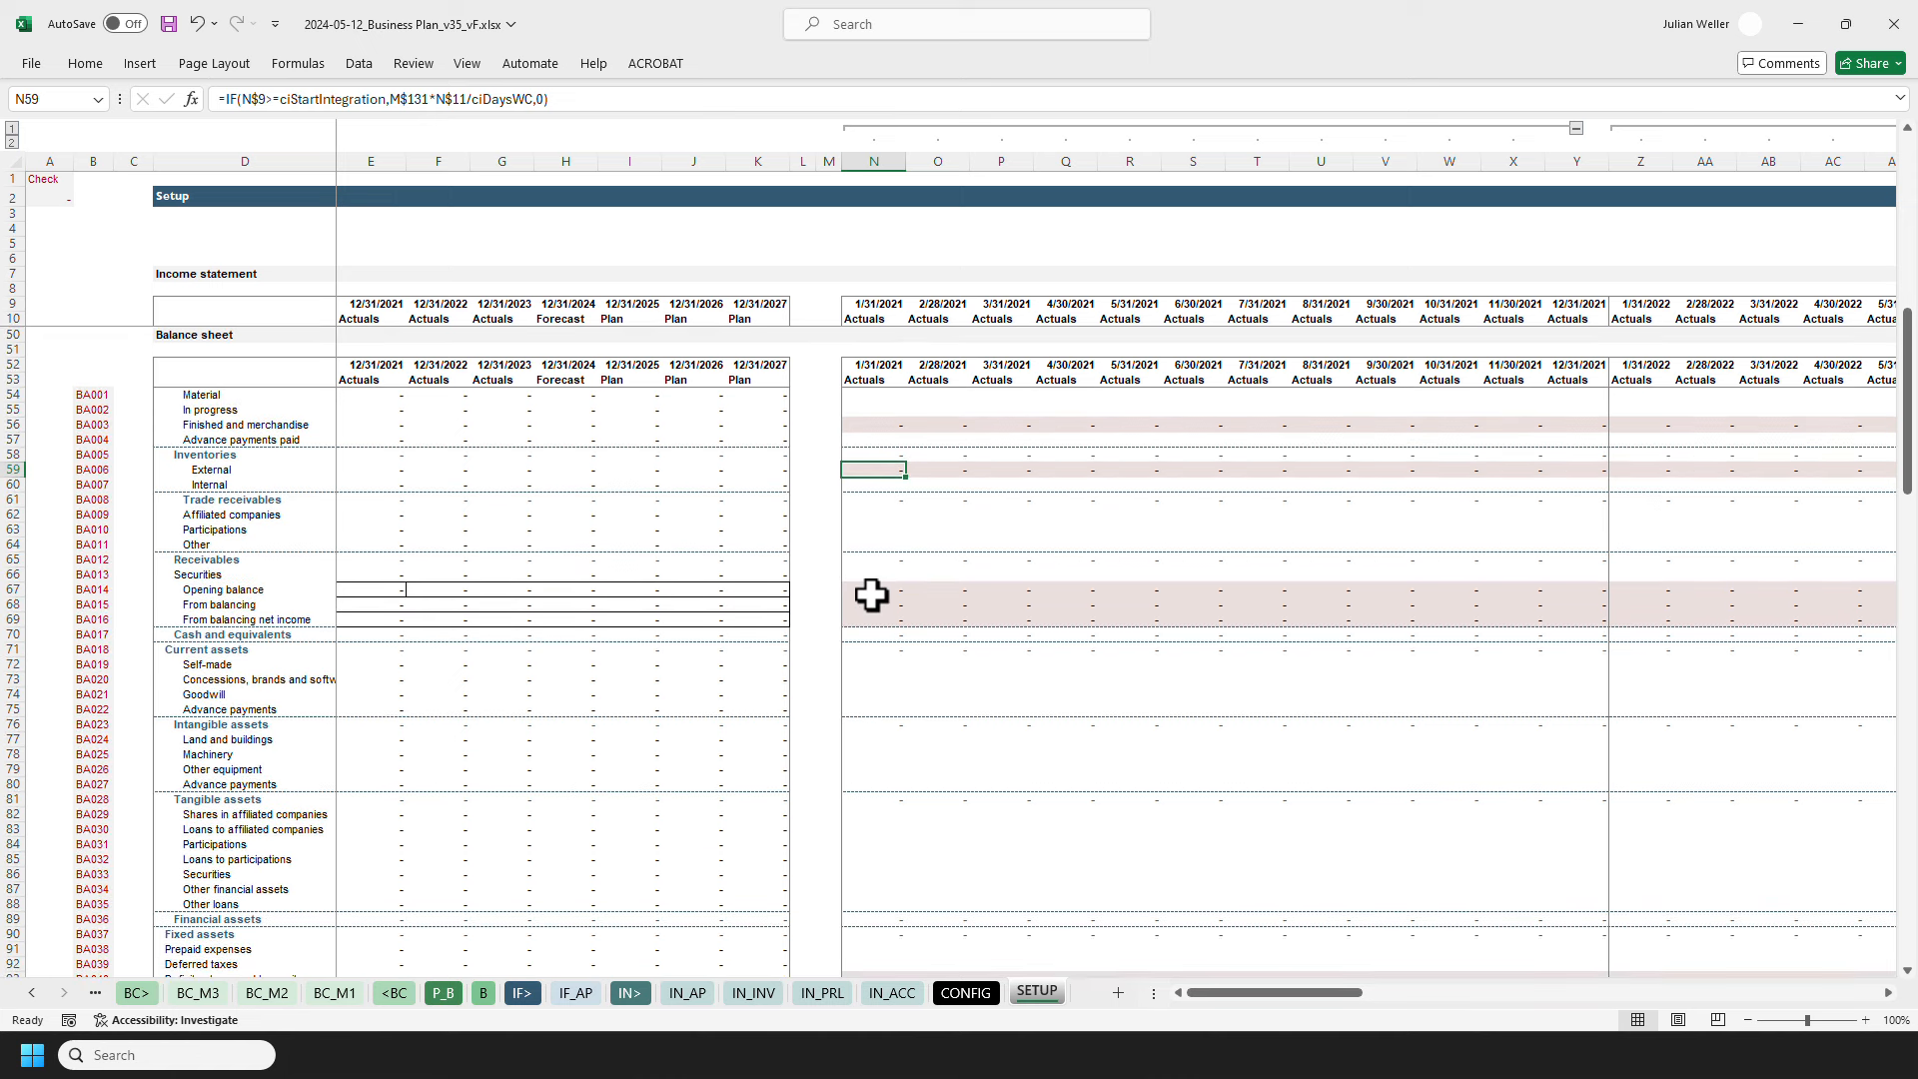
scroll(865, 599, "down", 2)
scroll(870, 597, "down", 5)
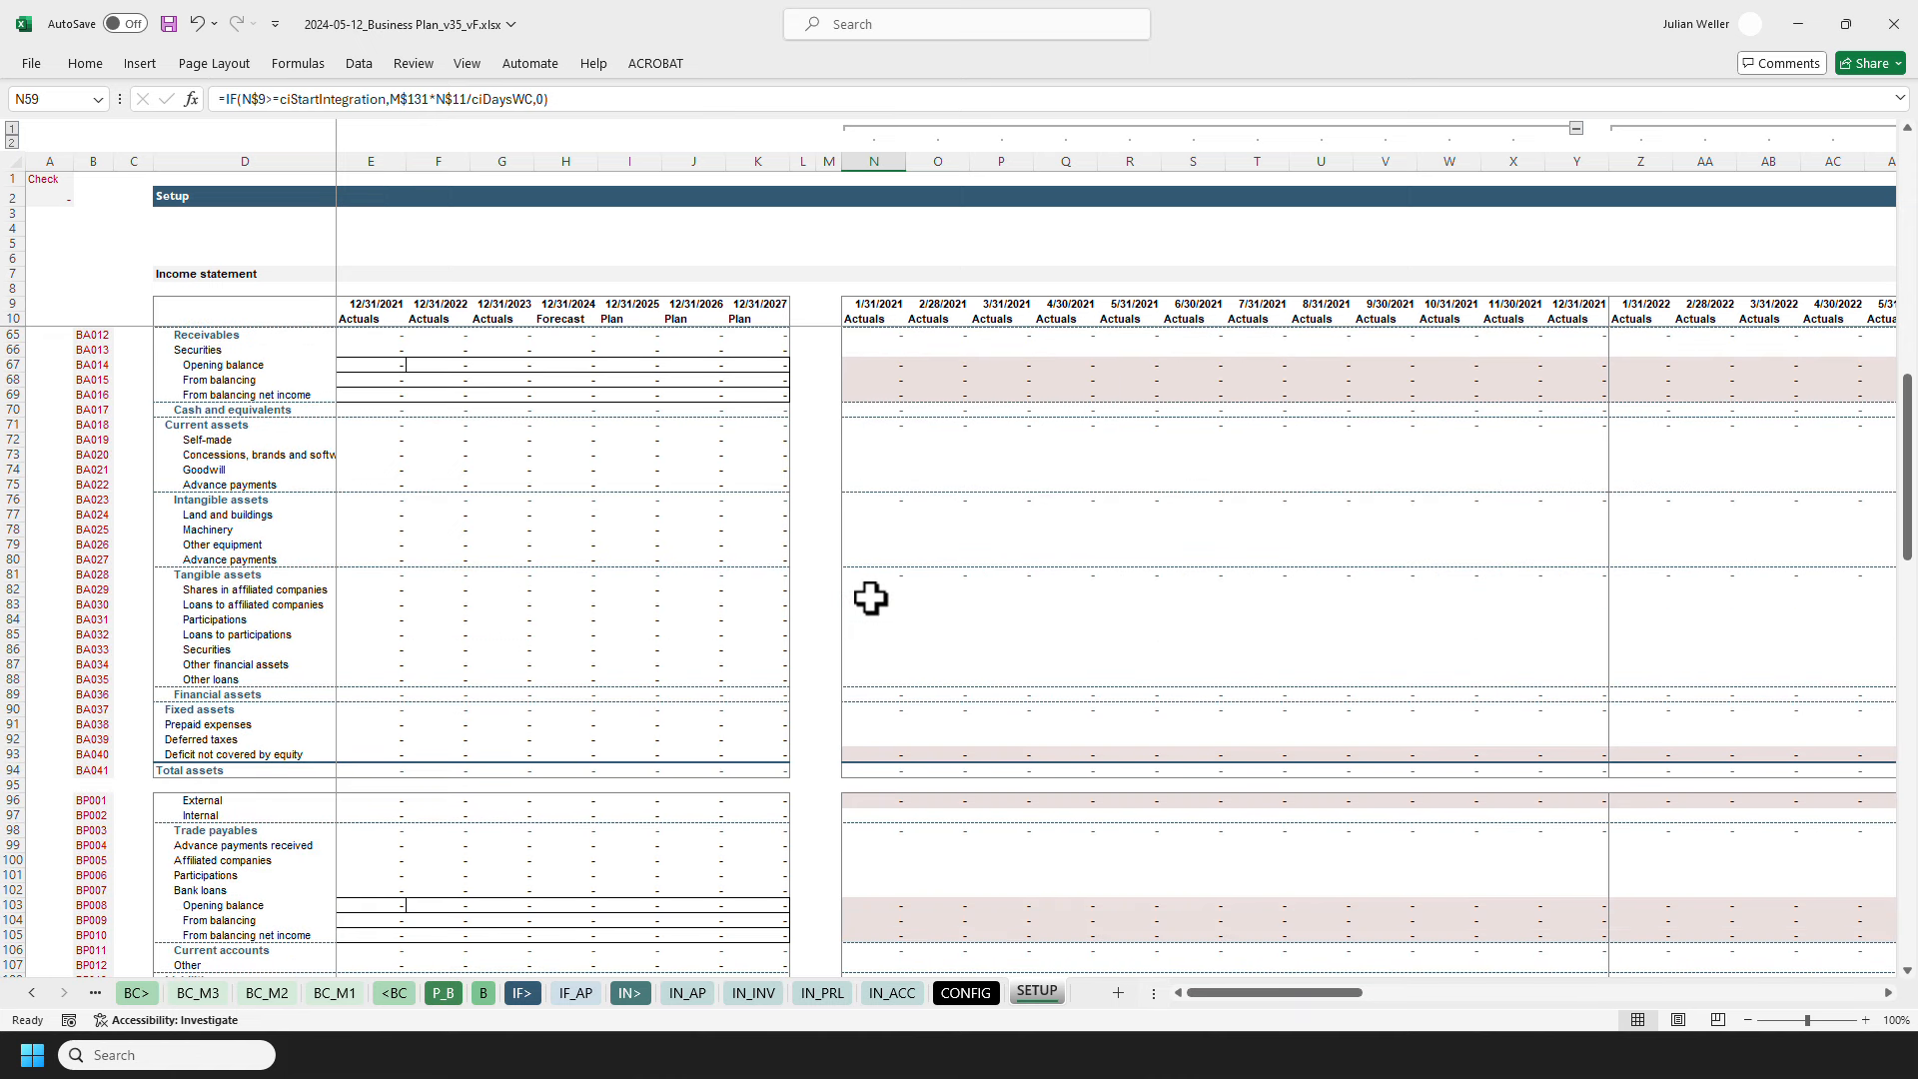
left_click(285, 662)
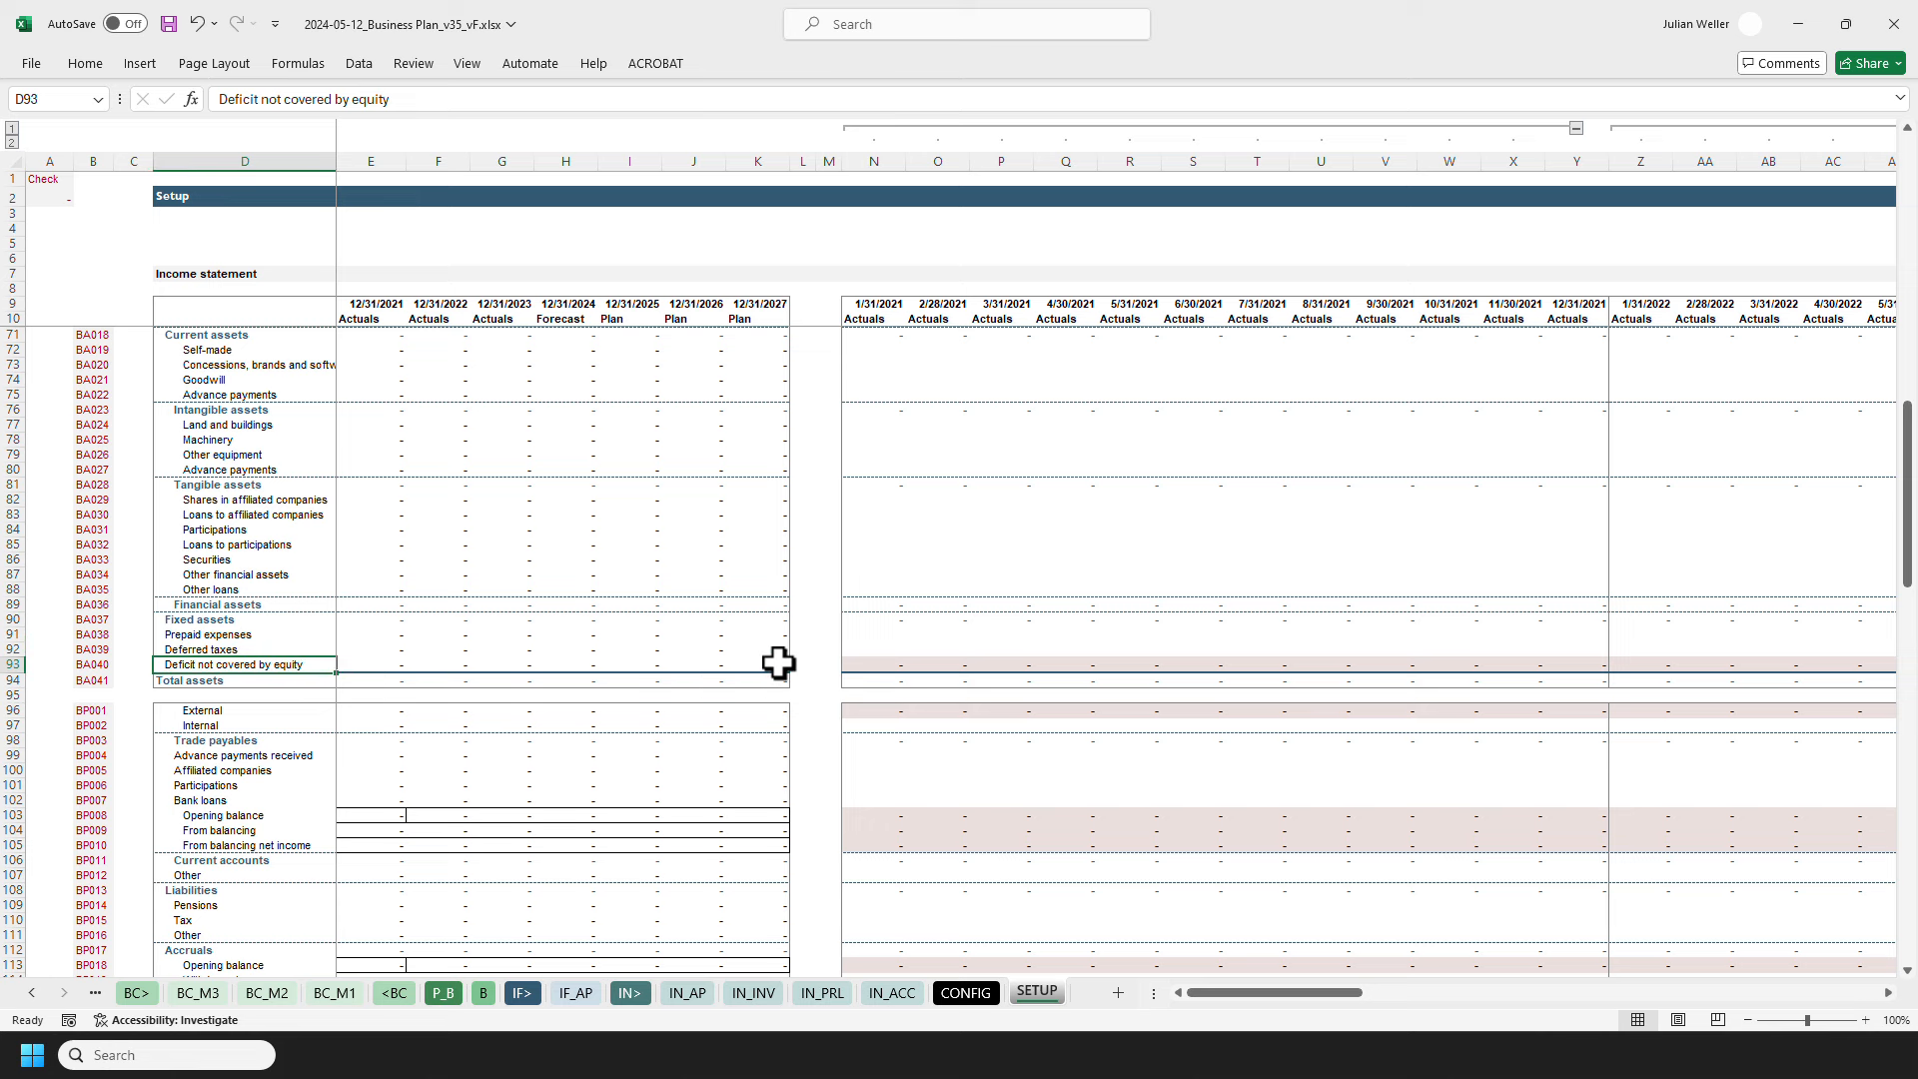
scroll(779, 661, "down", 2)
scroll(780, 660, "down", 2)
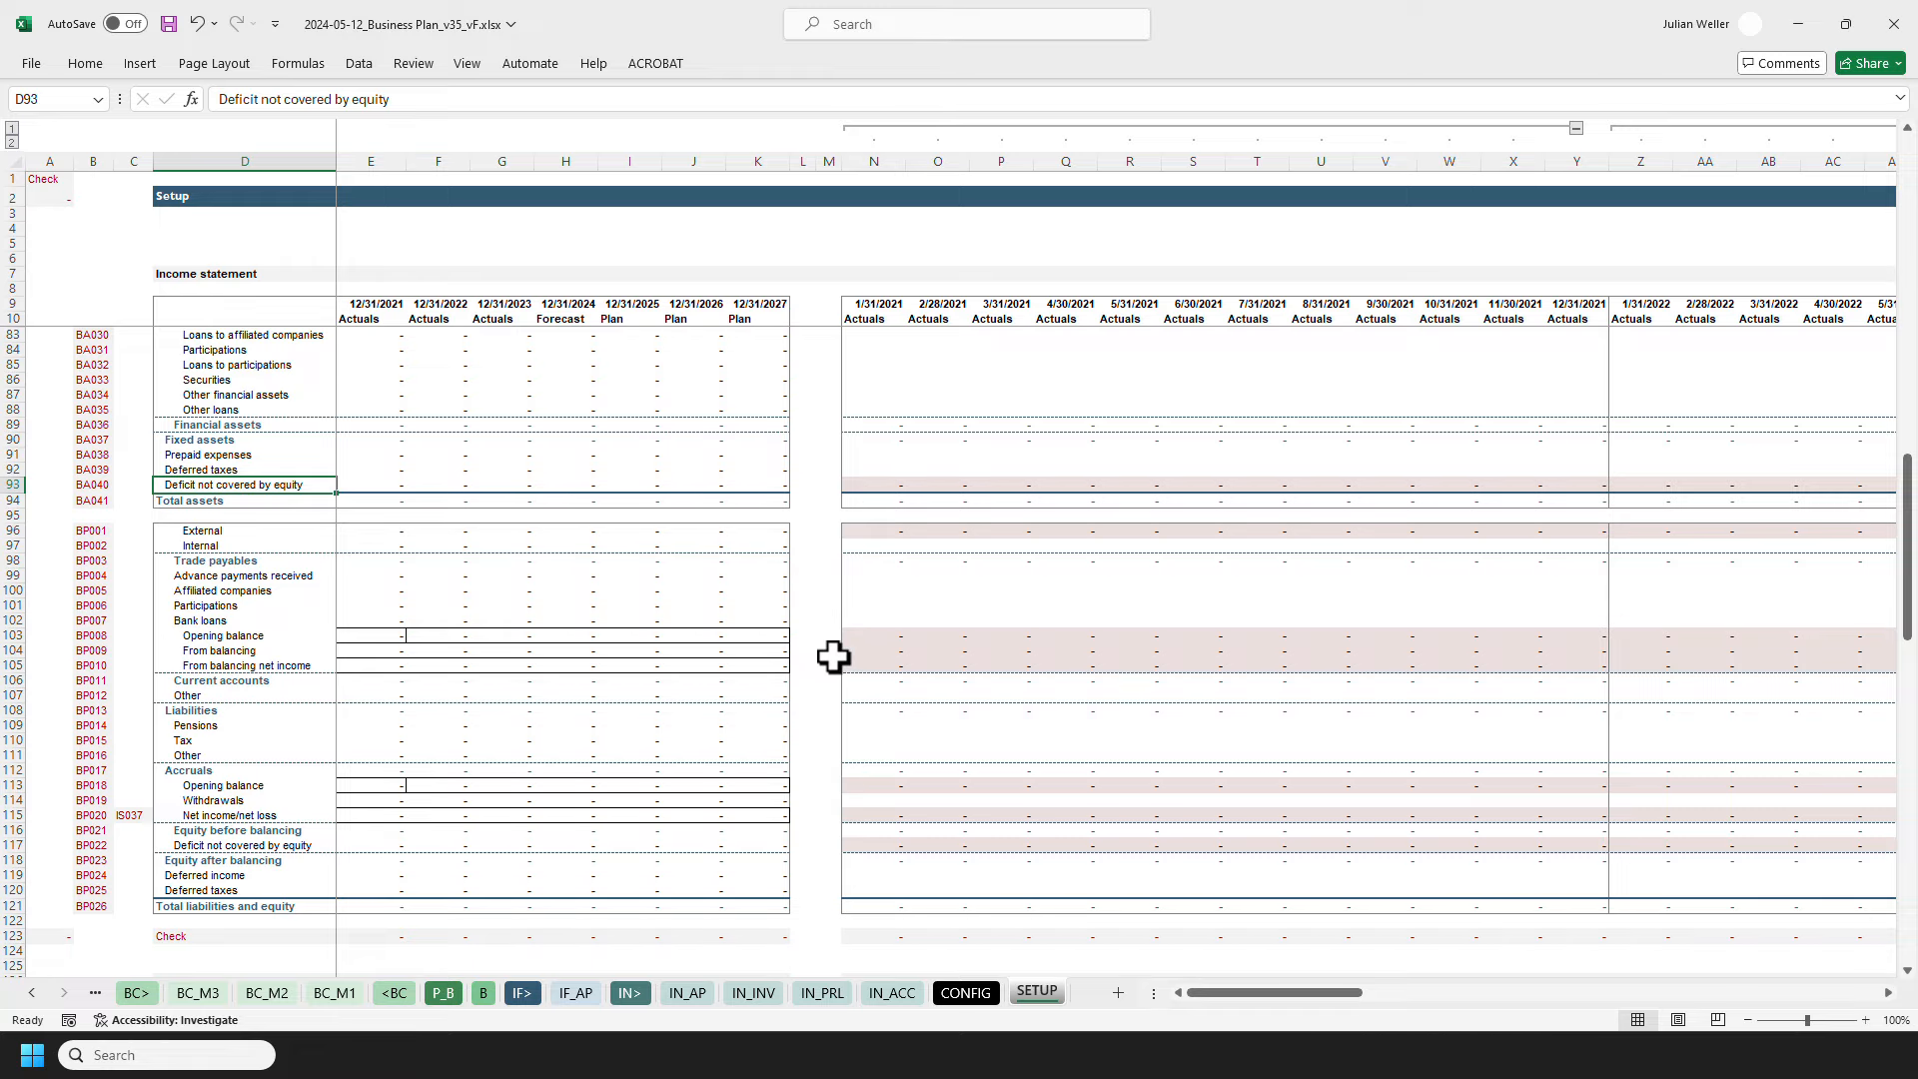
scroll(833, 657, "down", 2)
Step: Show the ribbon and compare the two income statement rows named Other with their codes IS011 and IS026
key("ctrl+F1")
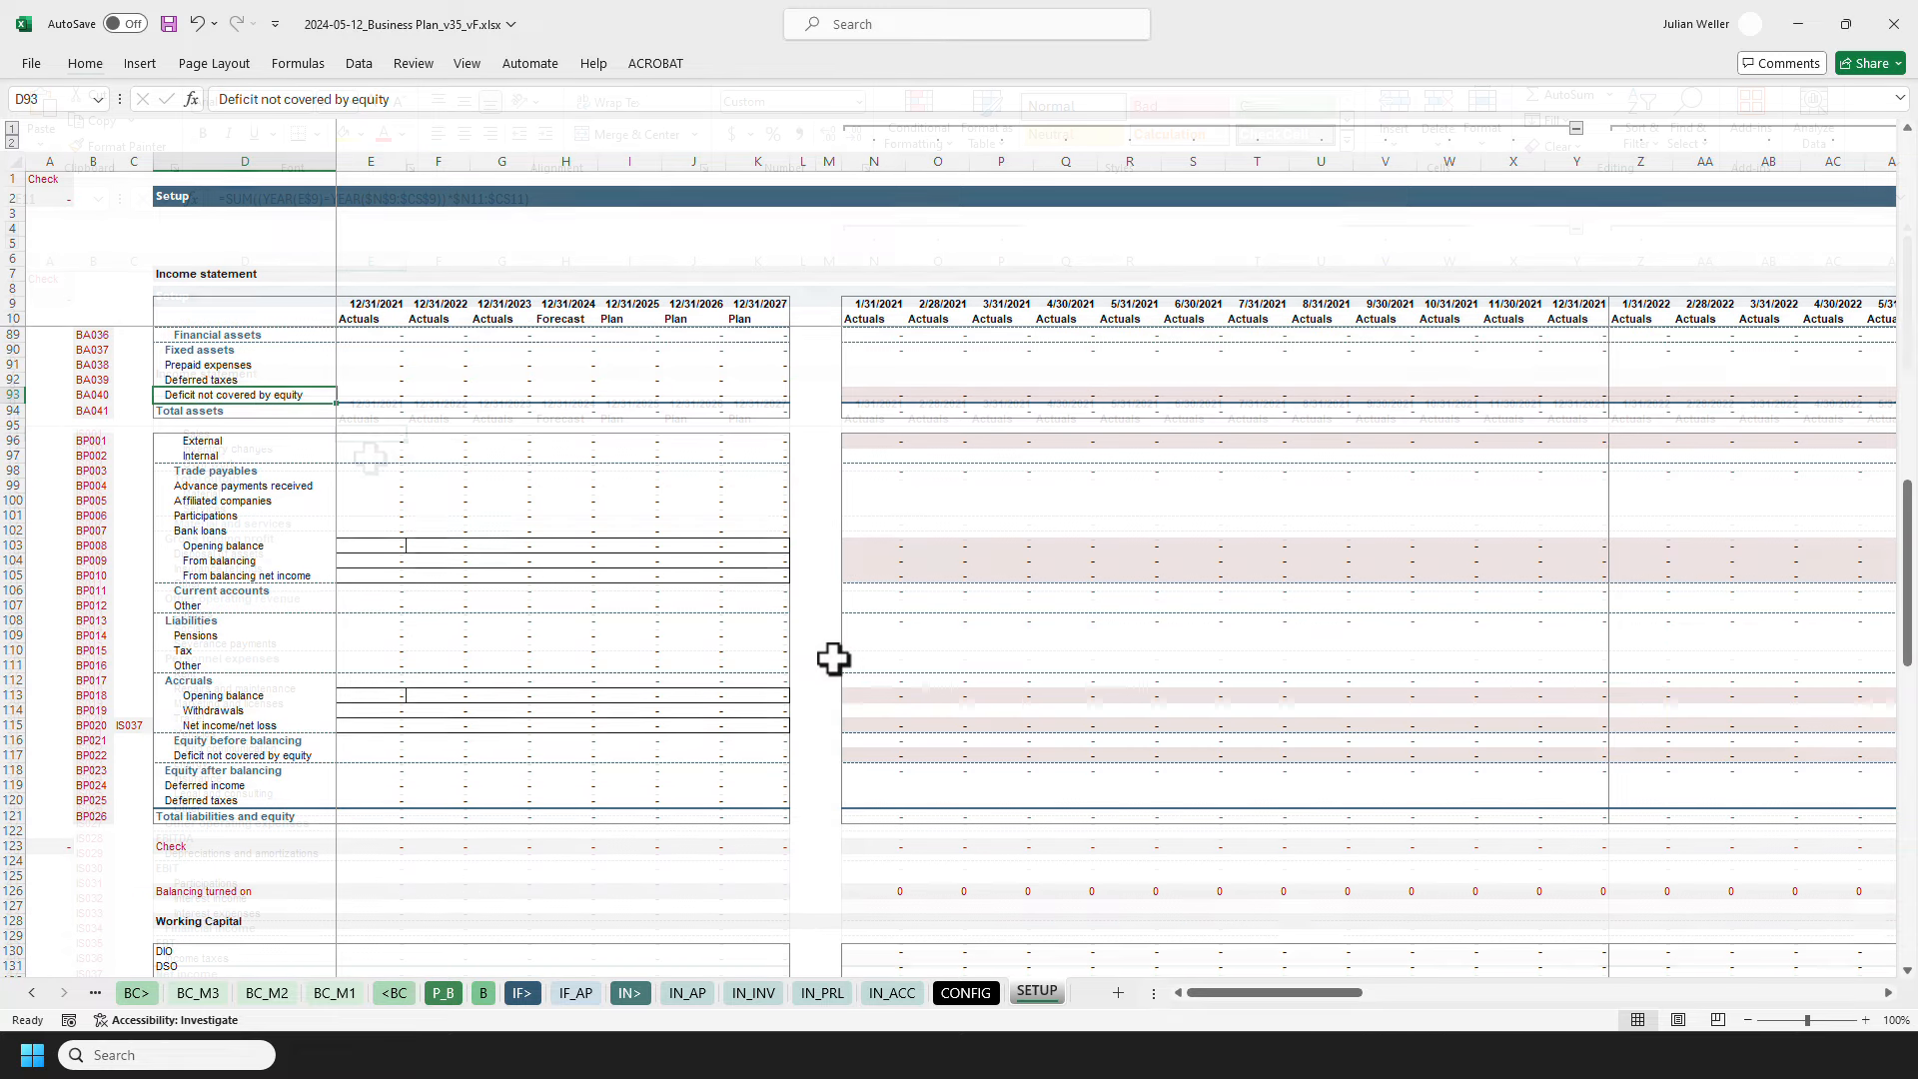
key("ctrl+Home")
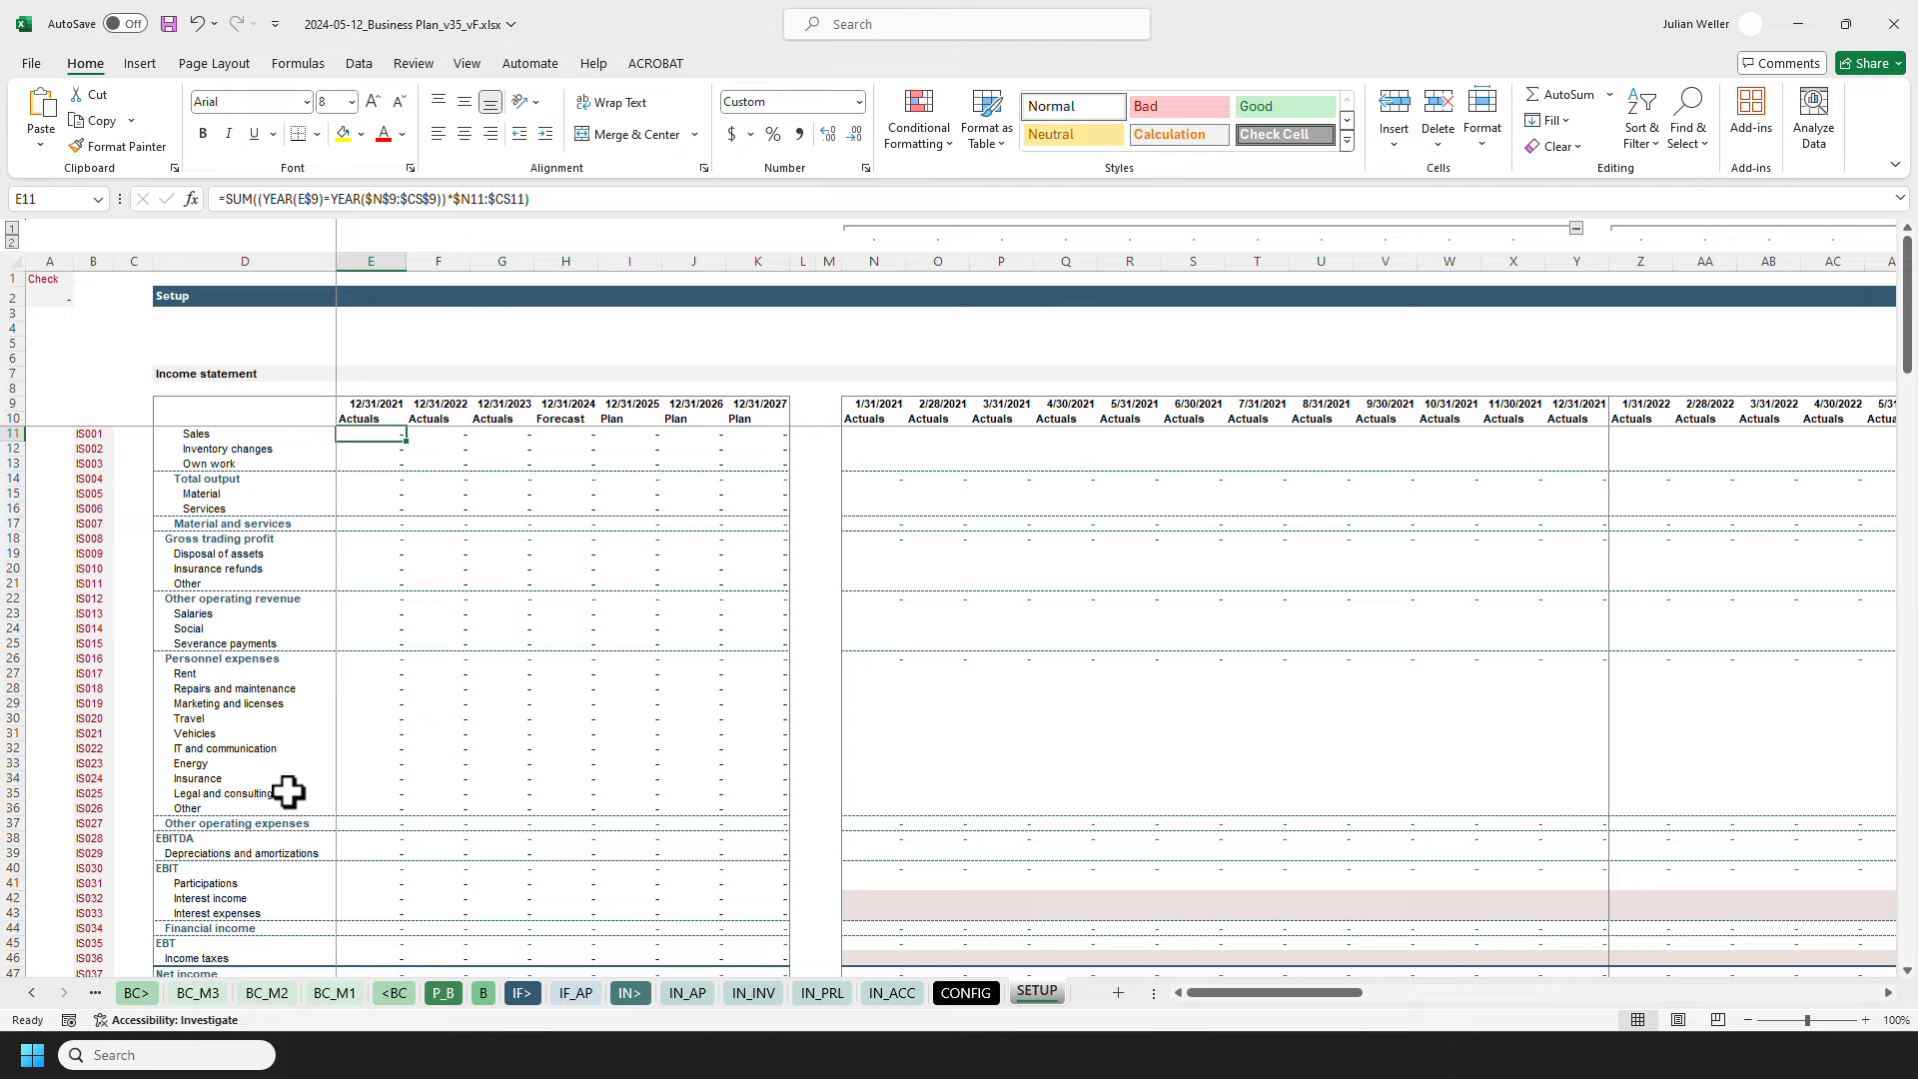
left_click(306, 807)
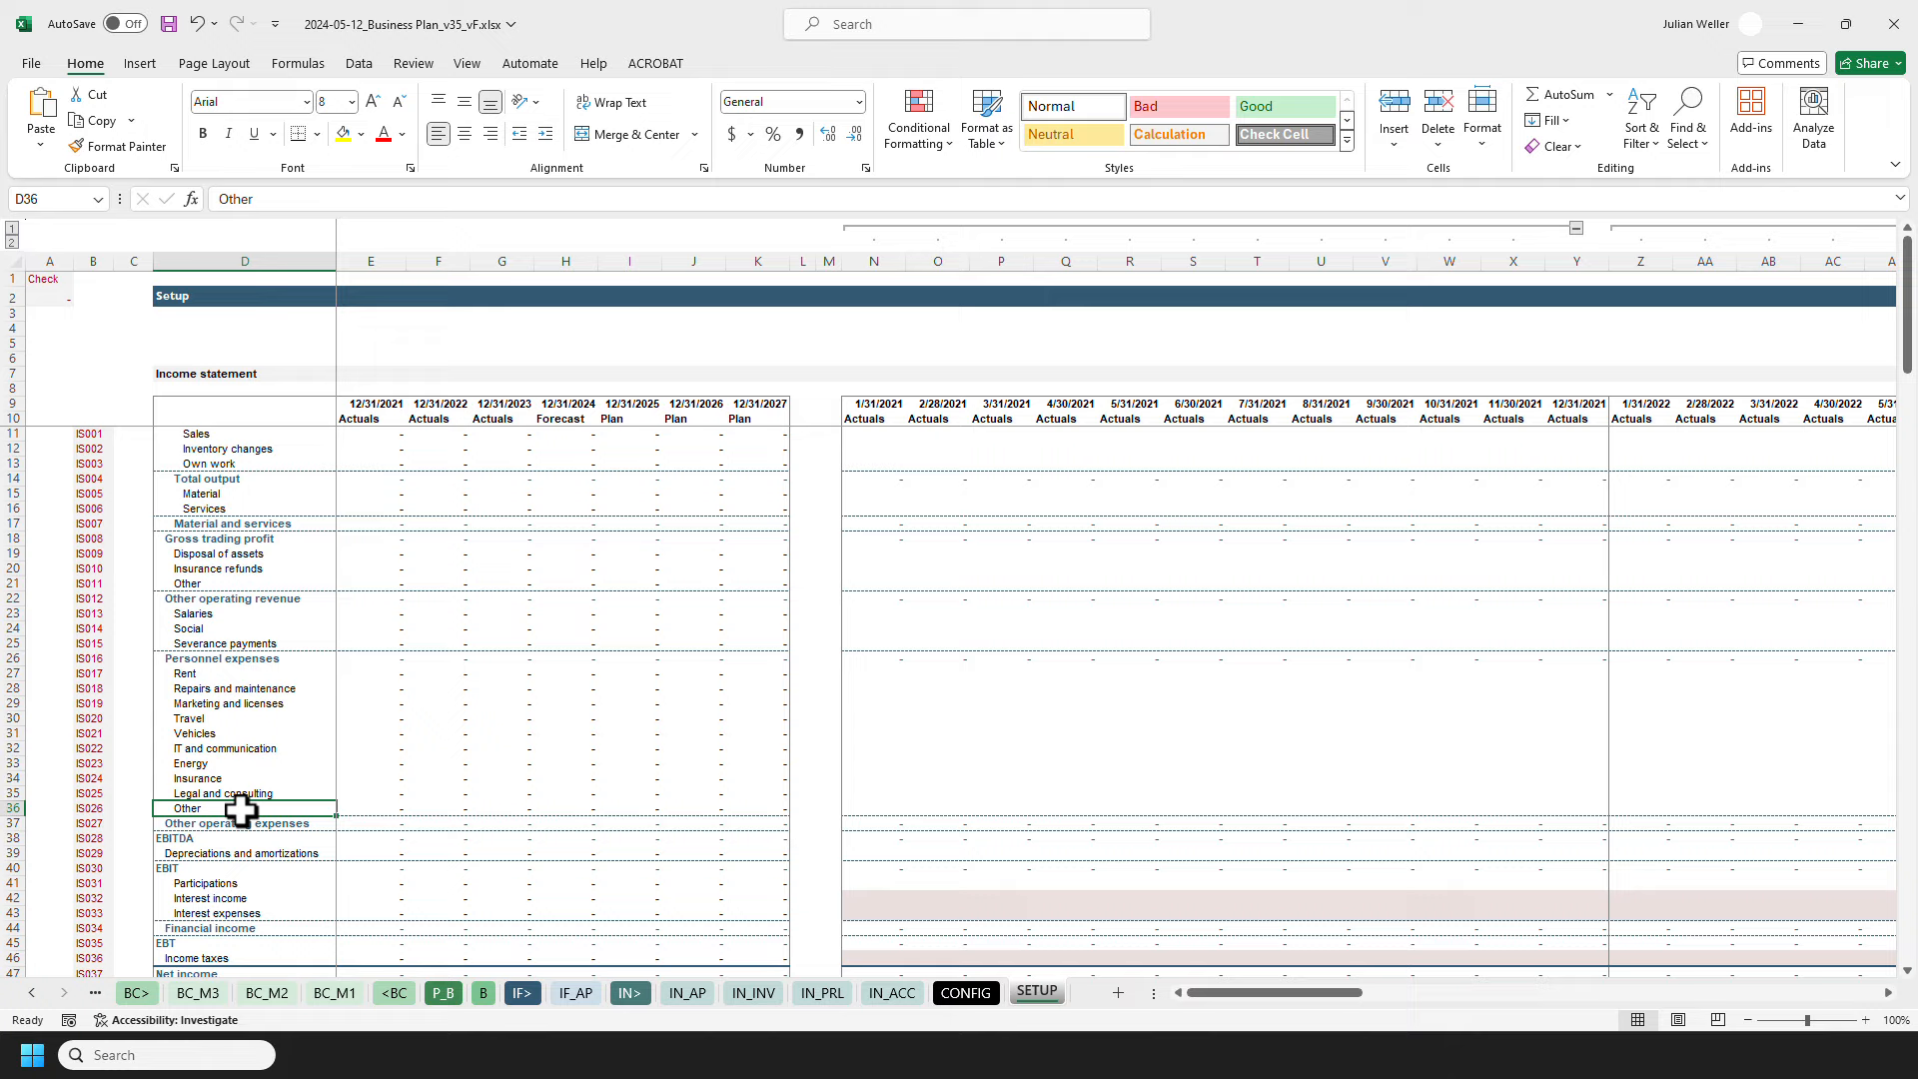
left_click(94, 585)
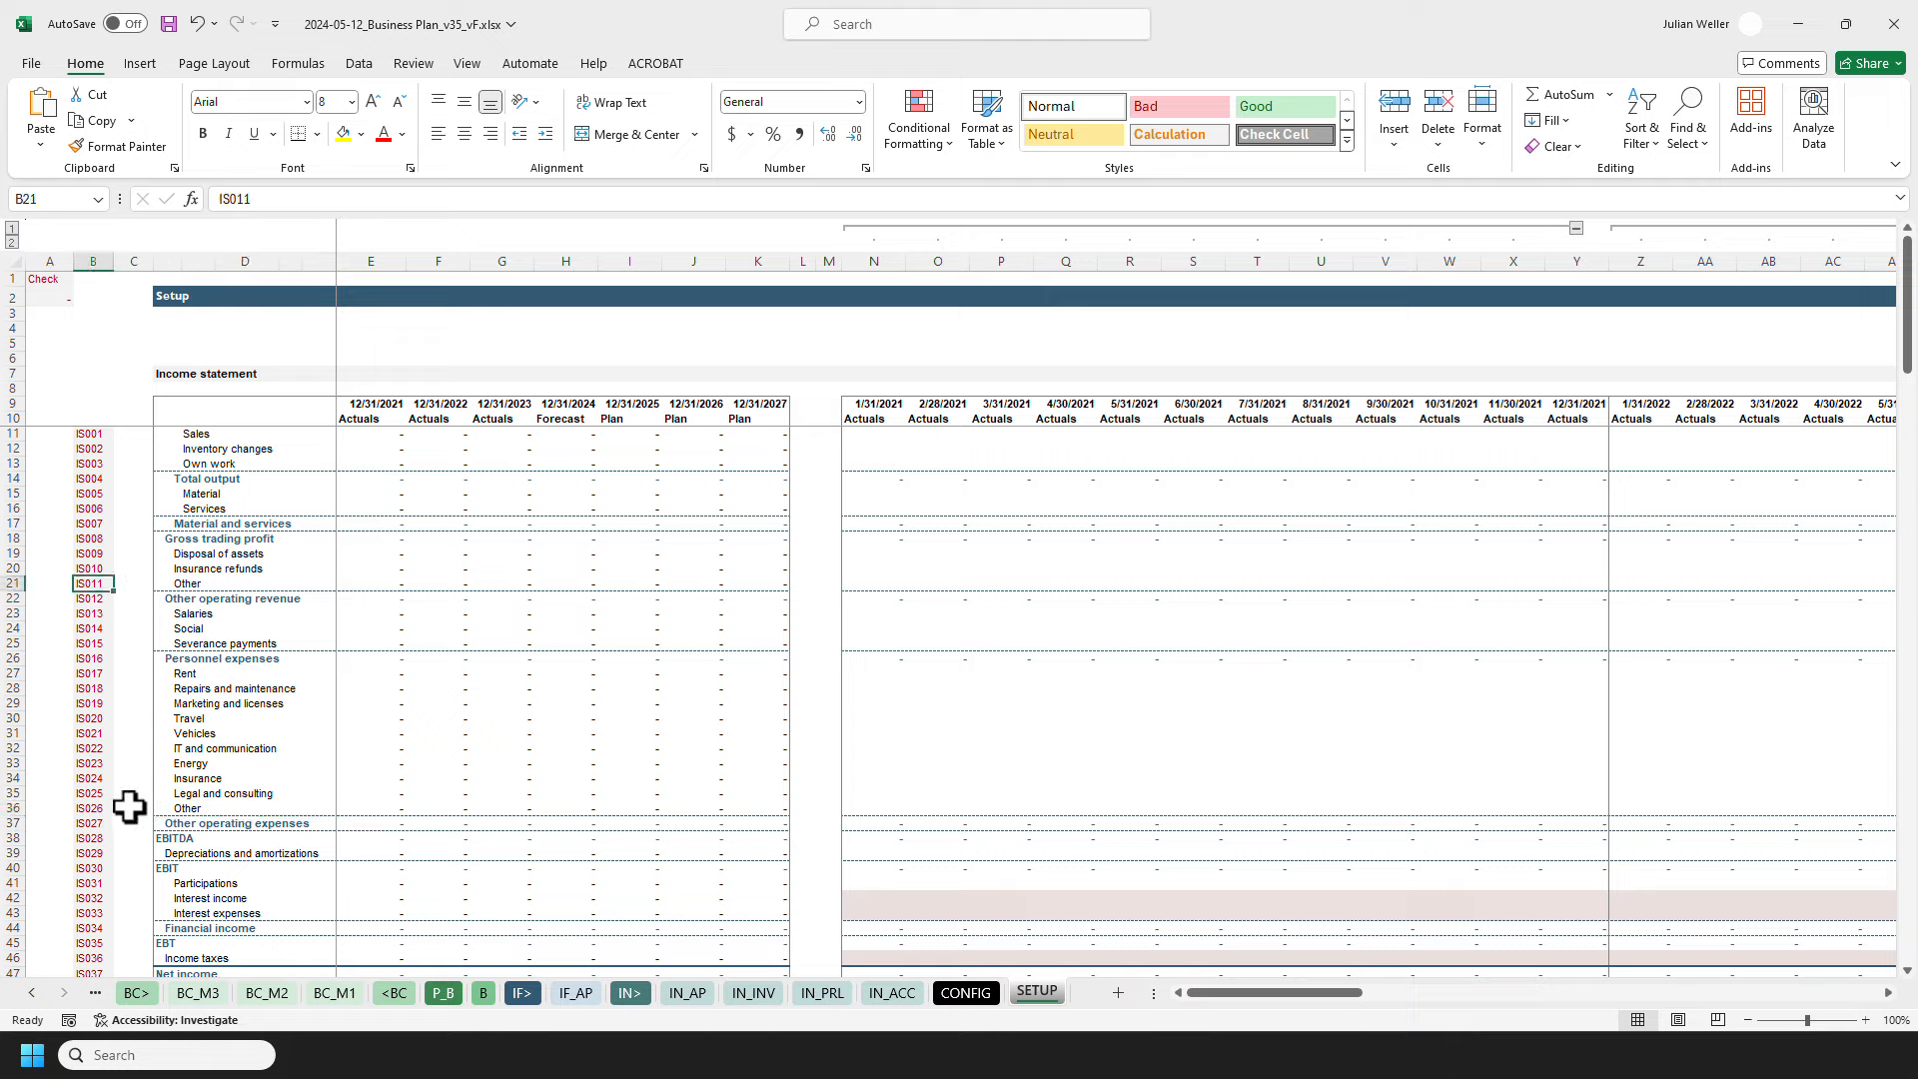
left_click(206, 583)
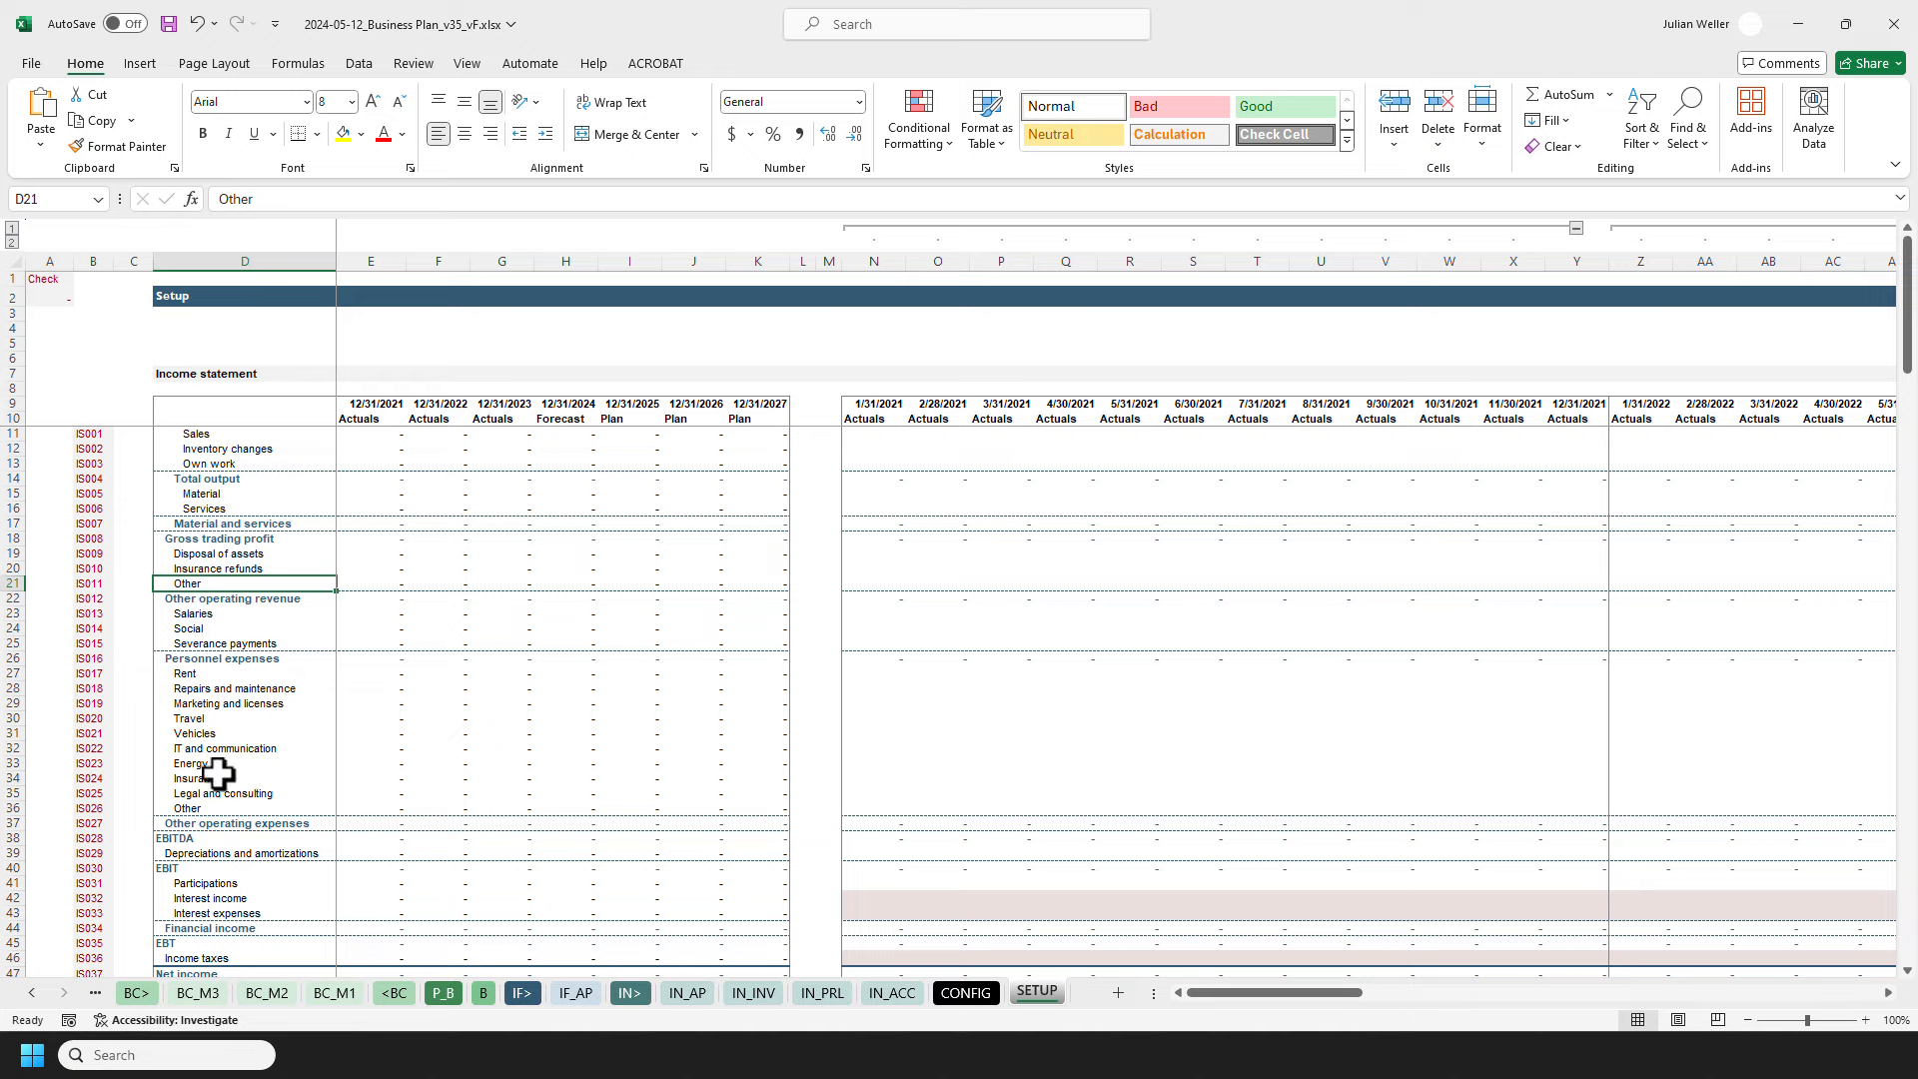
left_click(210, 807, "ctrl")
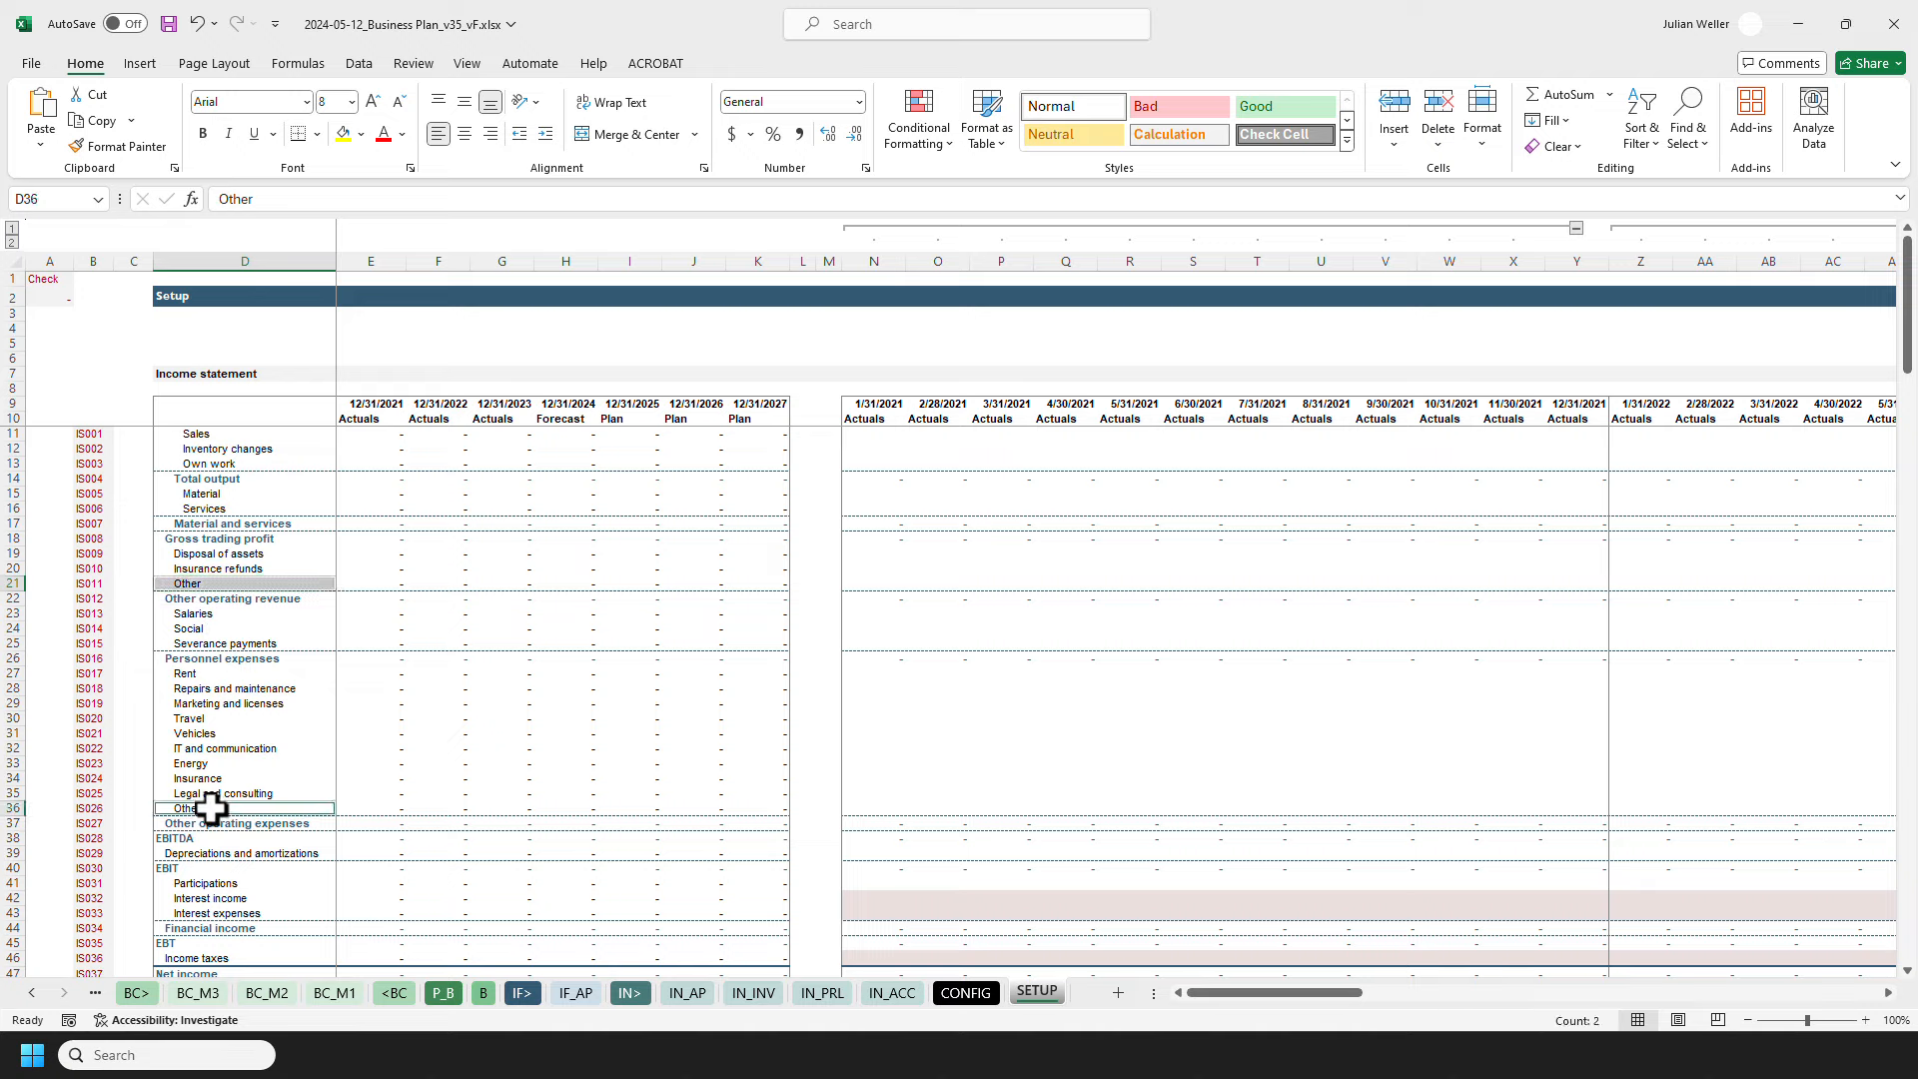
left_click(98, 807, "ctrl")
left_click(98, 582, "ctrl")
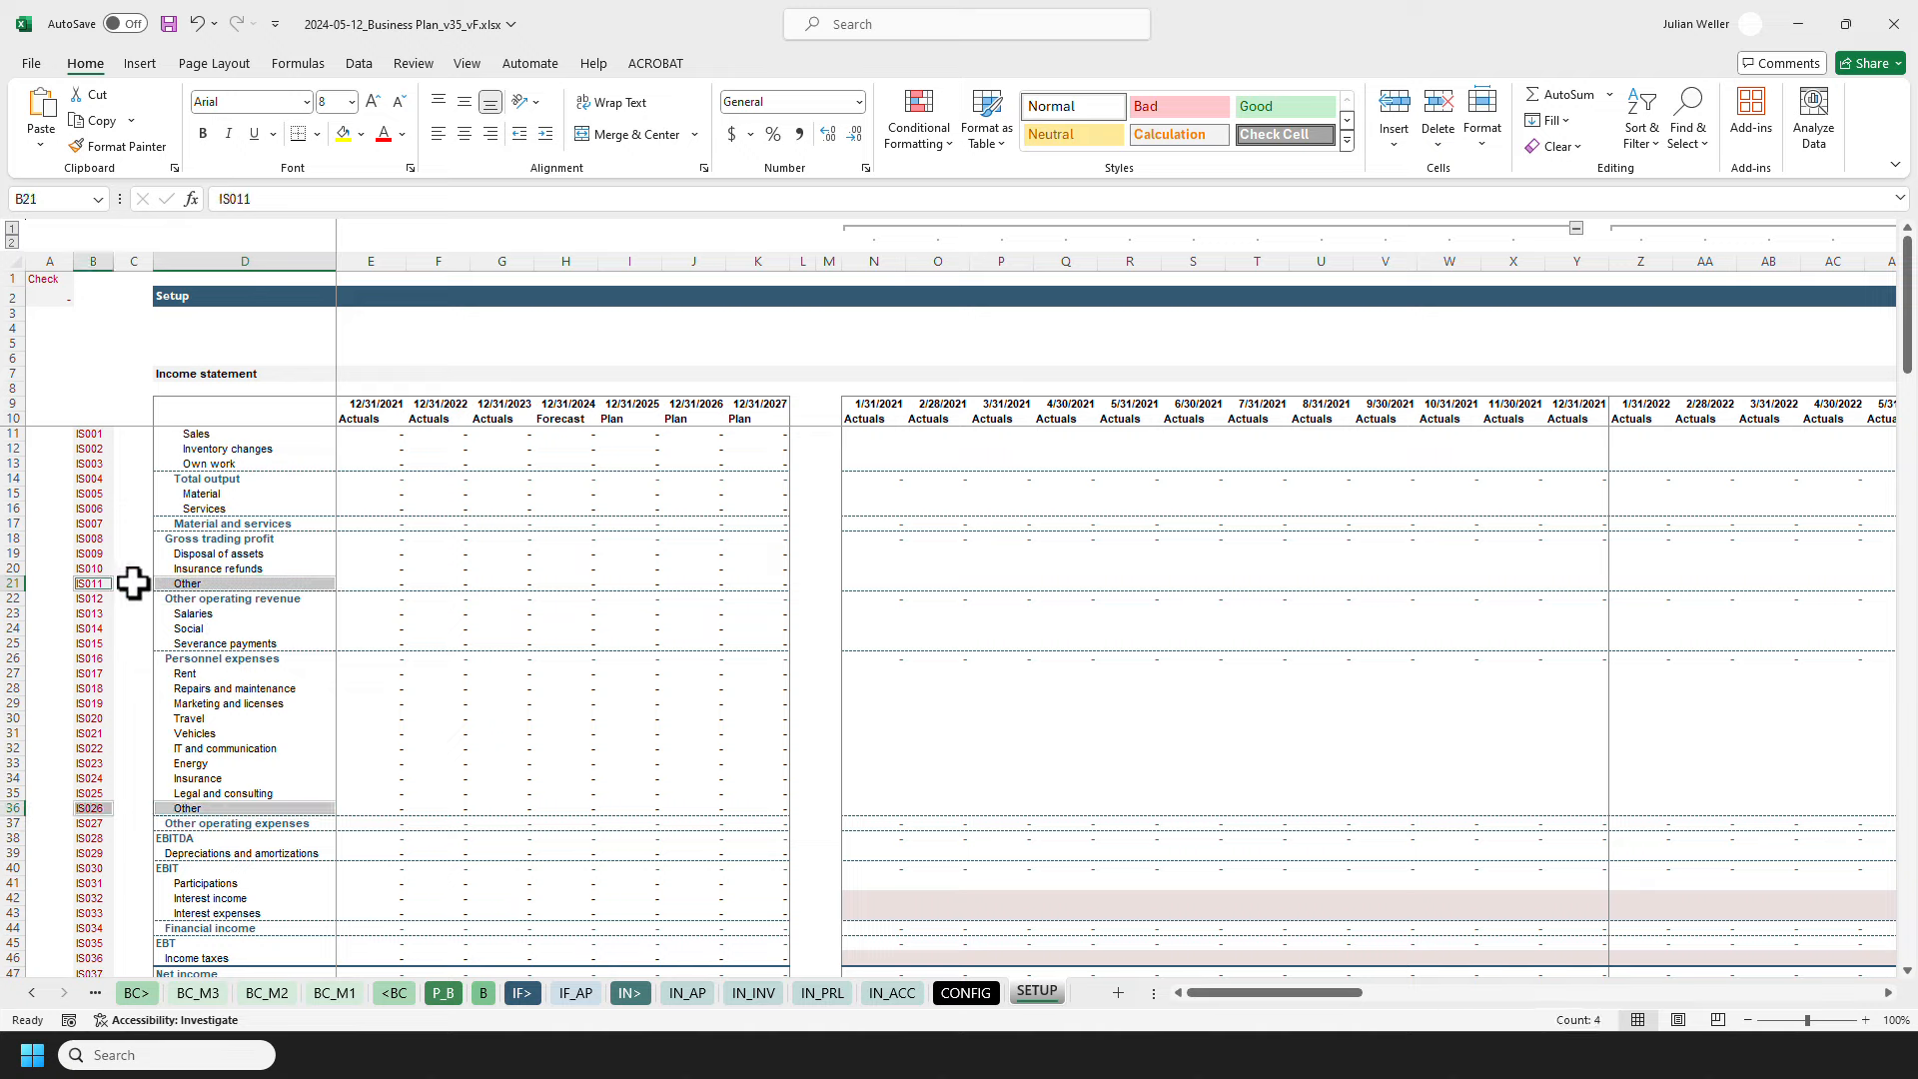
left_click(141, 585)
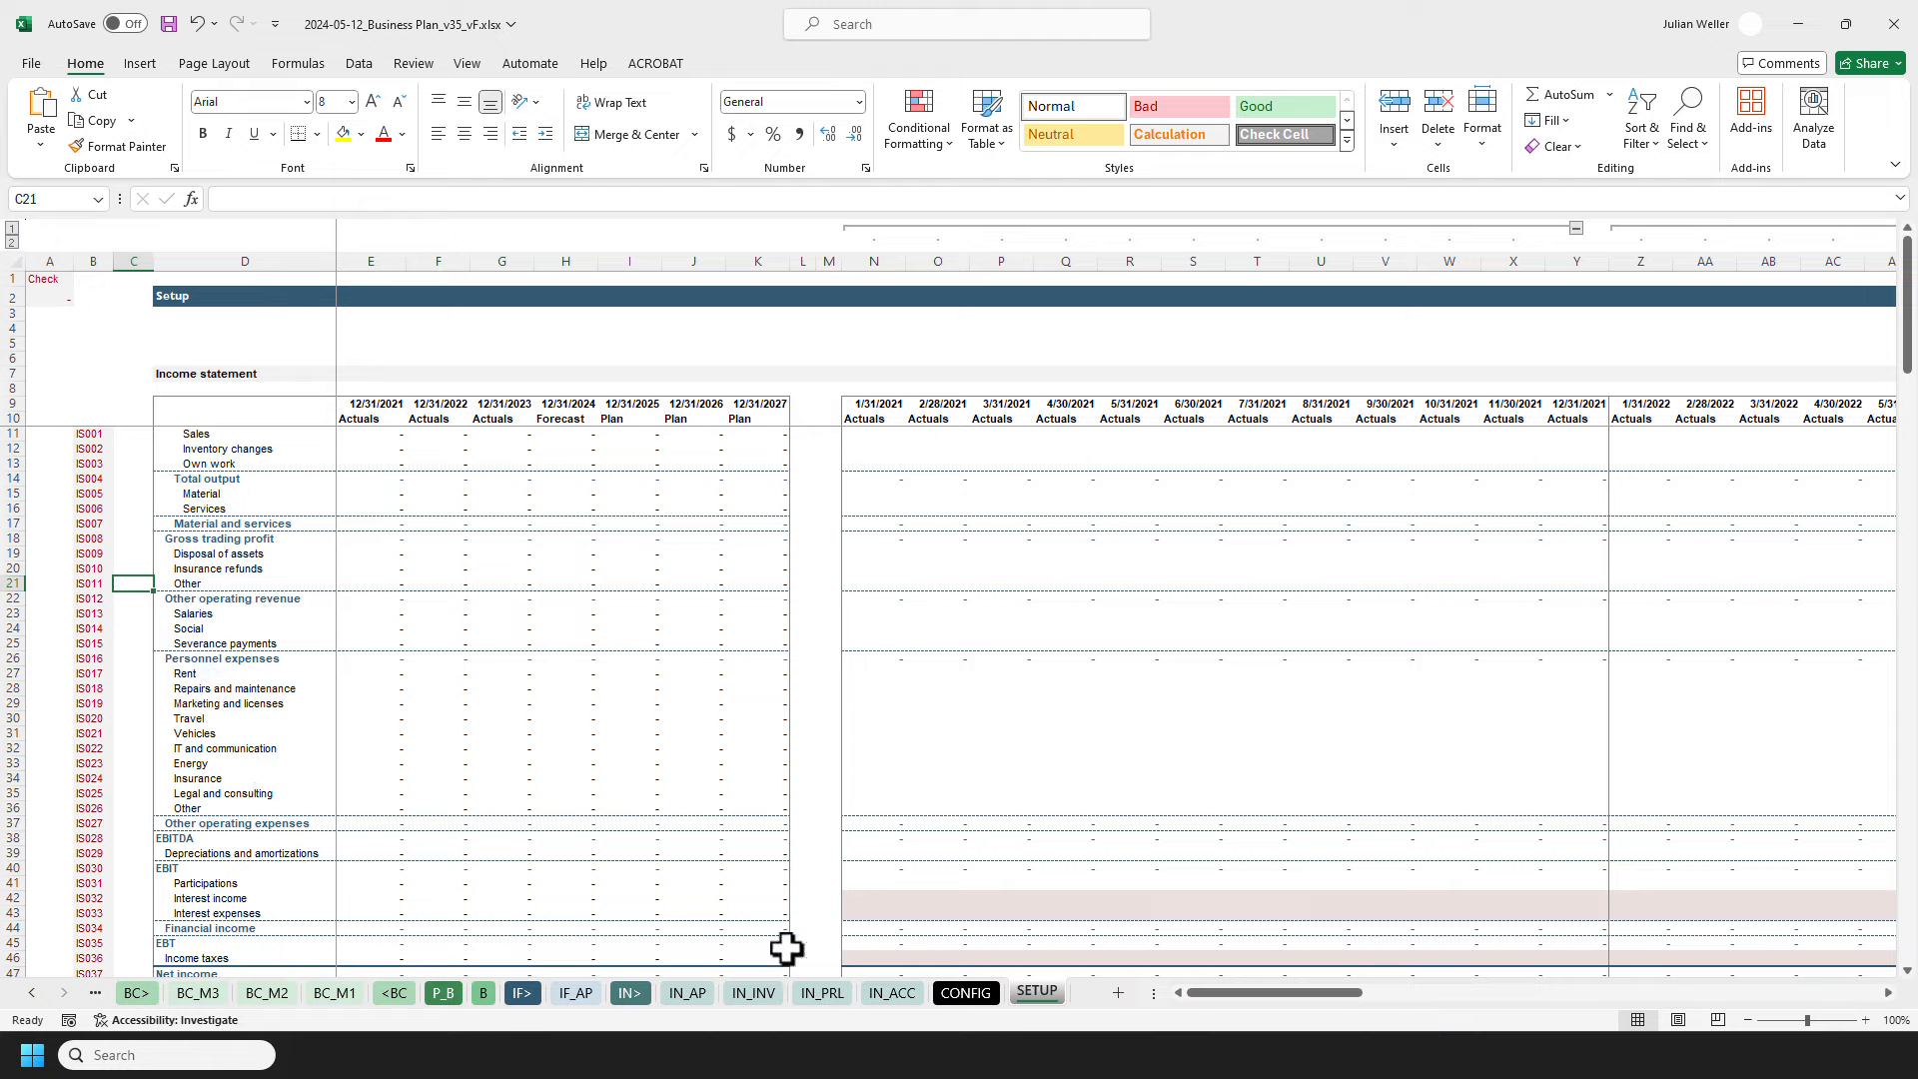
Step: Inspect the INDEX/MATCH formulas behind the Sales and Vehicles labels on the IF_AP sheet
left_click(590, 983)
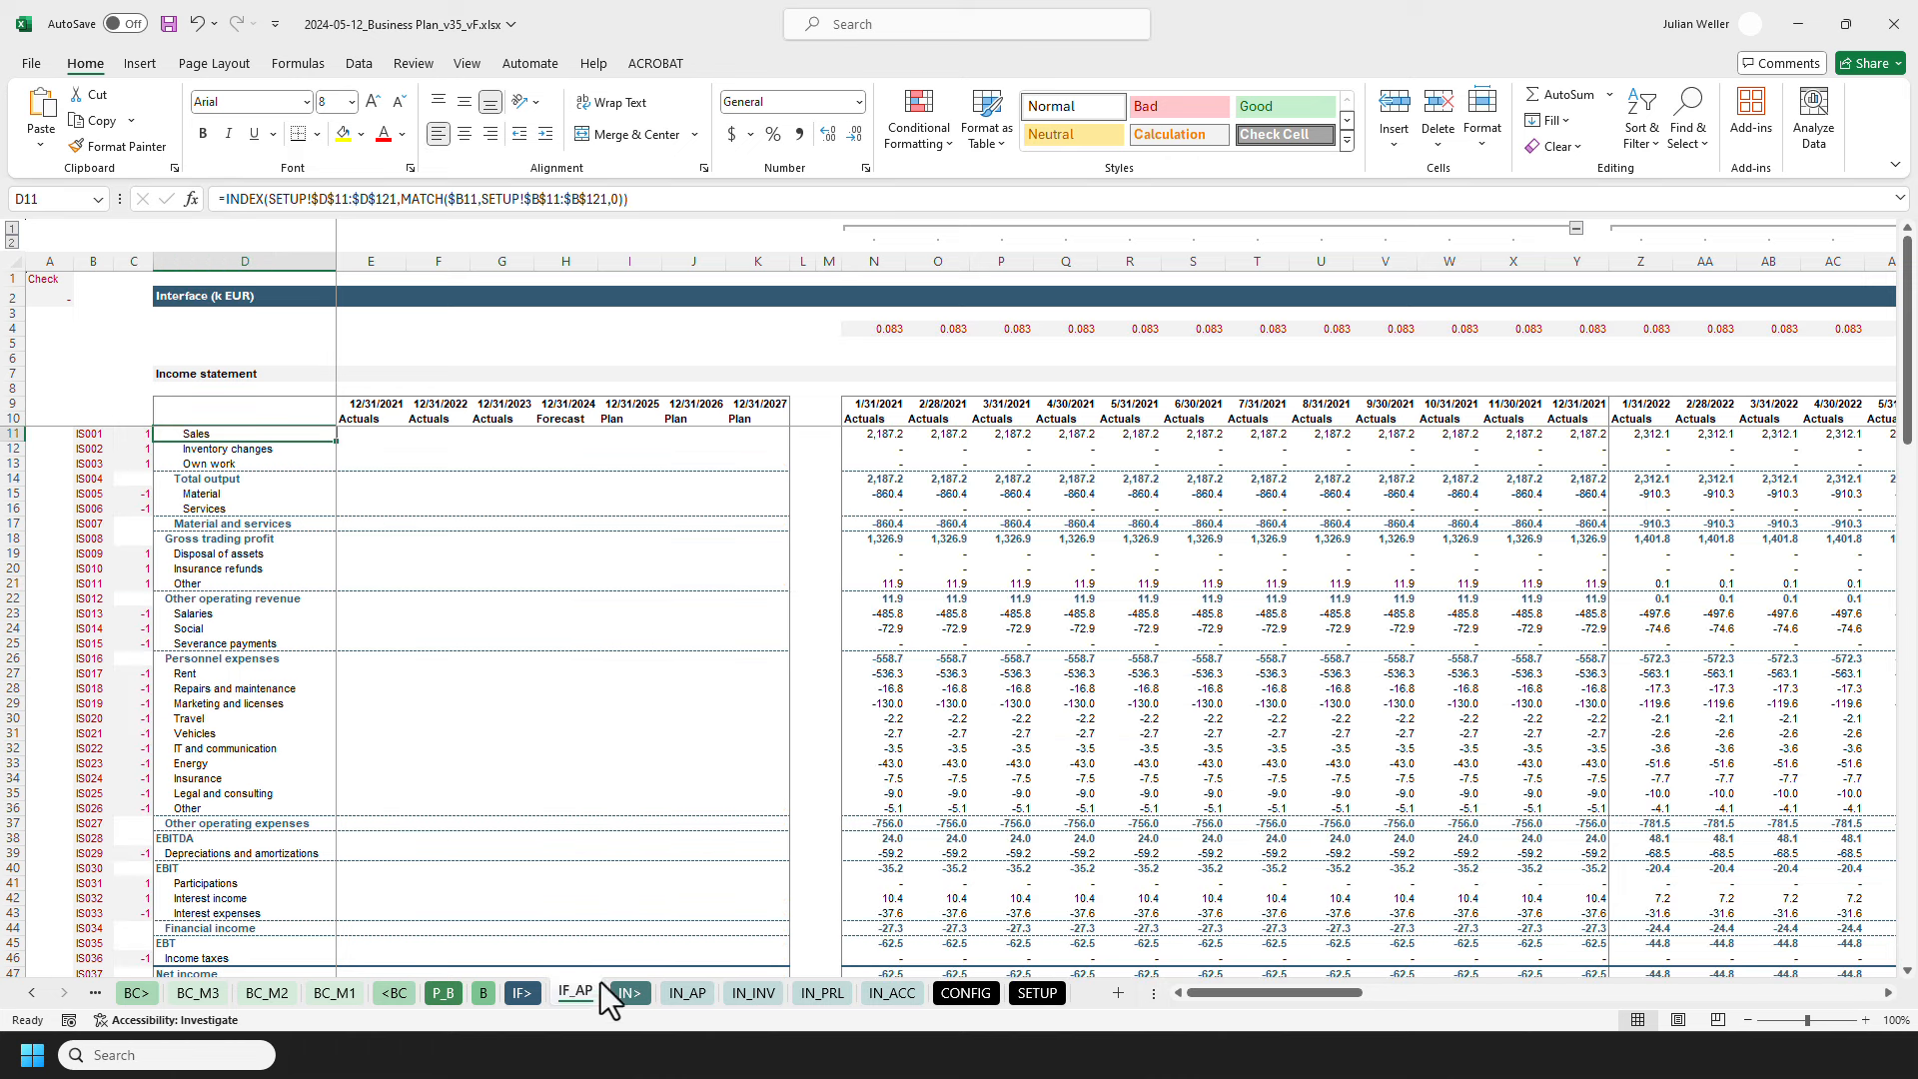
key("F2")
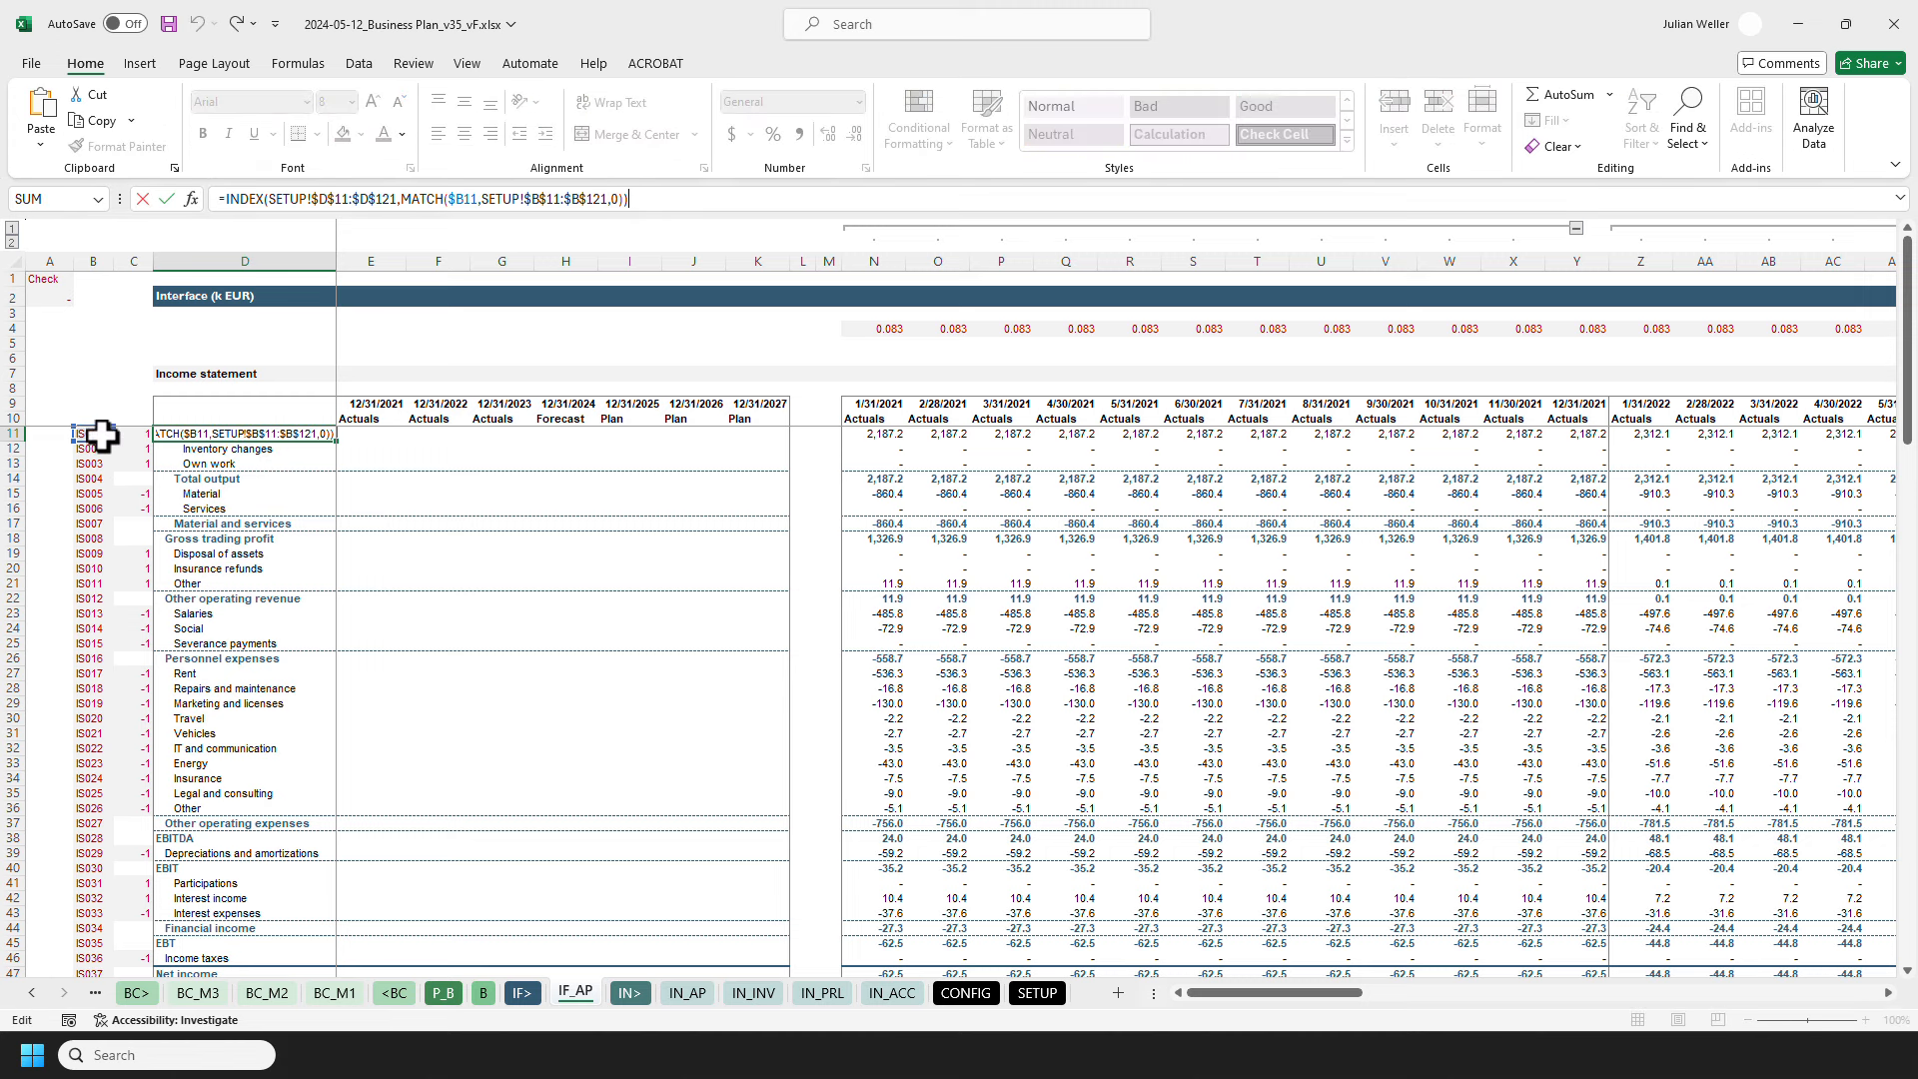
key("Escape")
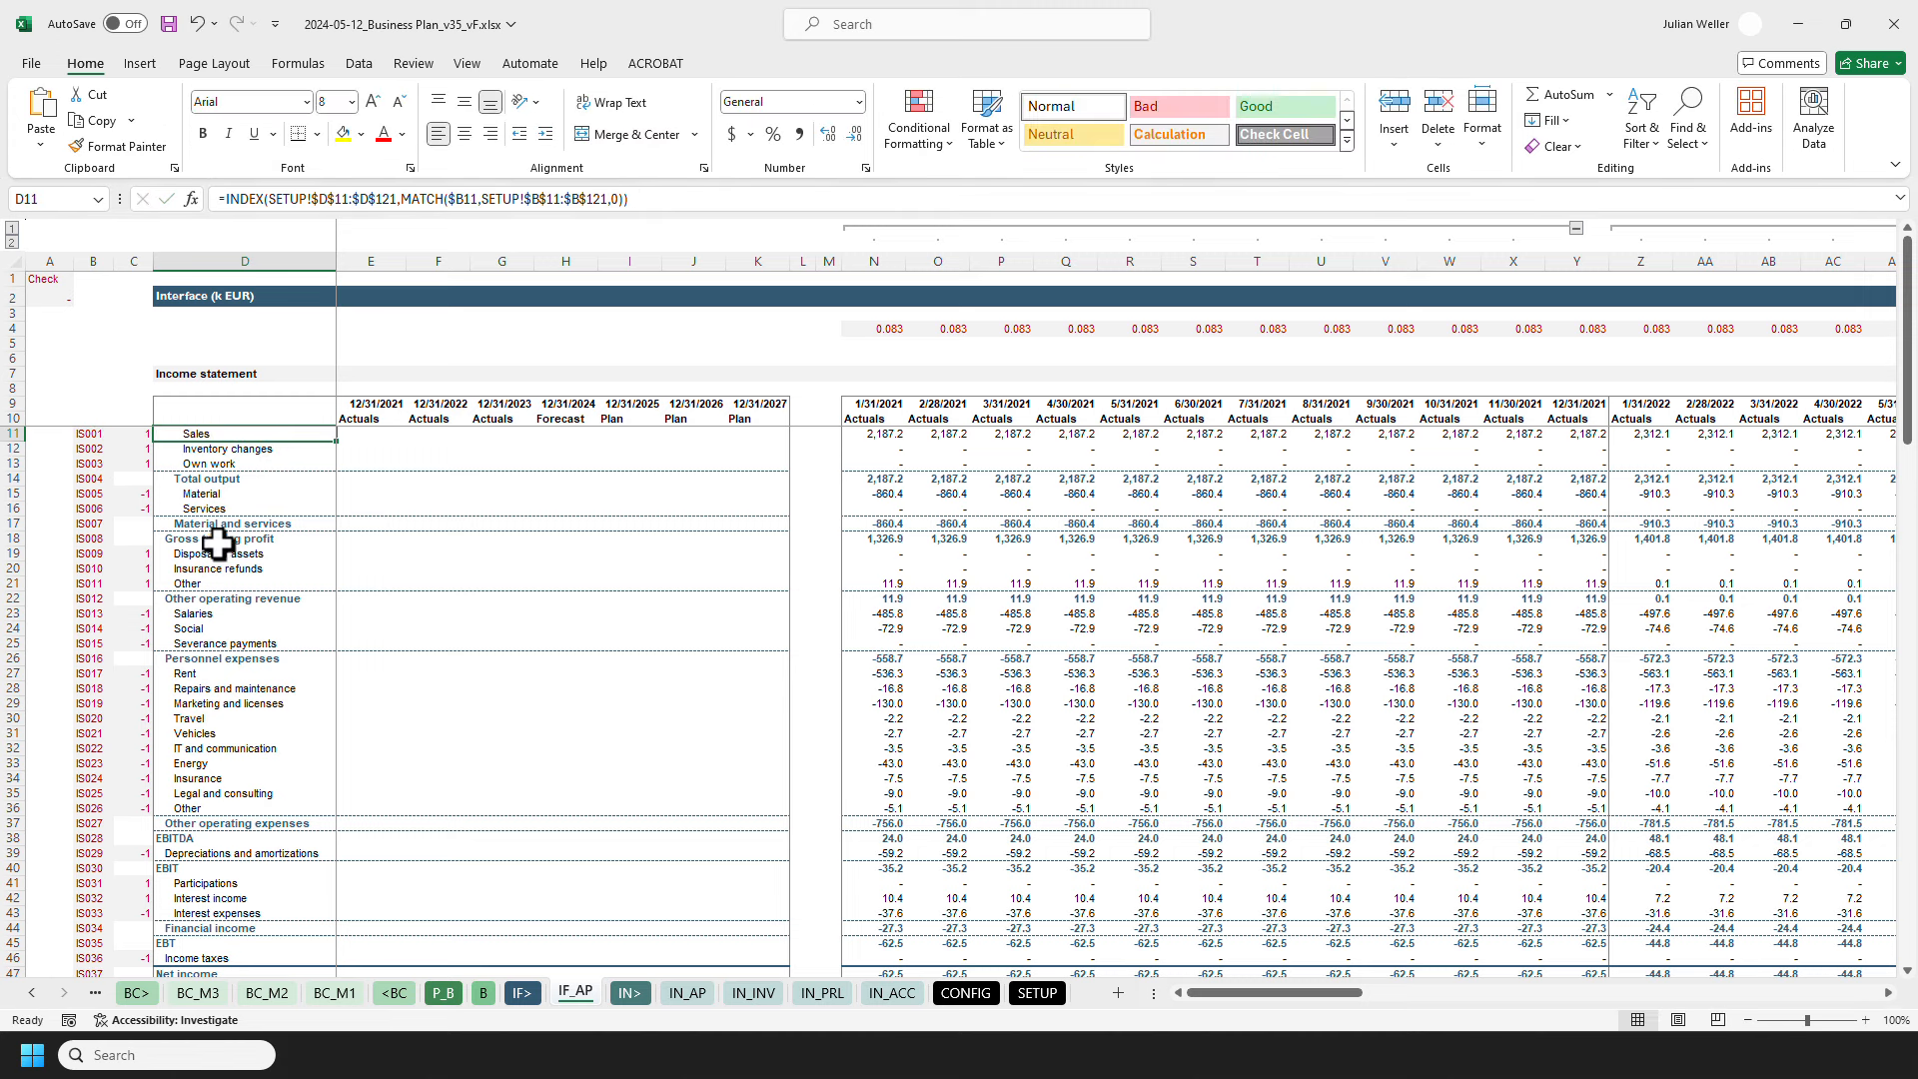
left_click(237, 730)
key("F2")
key("Escape")
scroll(193, 735, "down", 4)
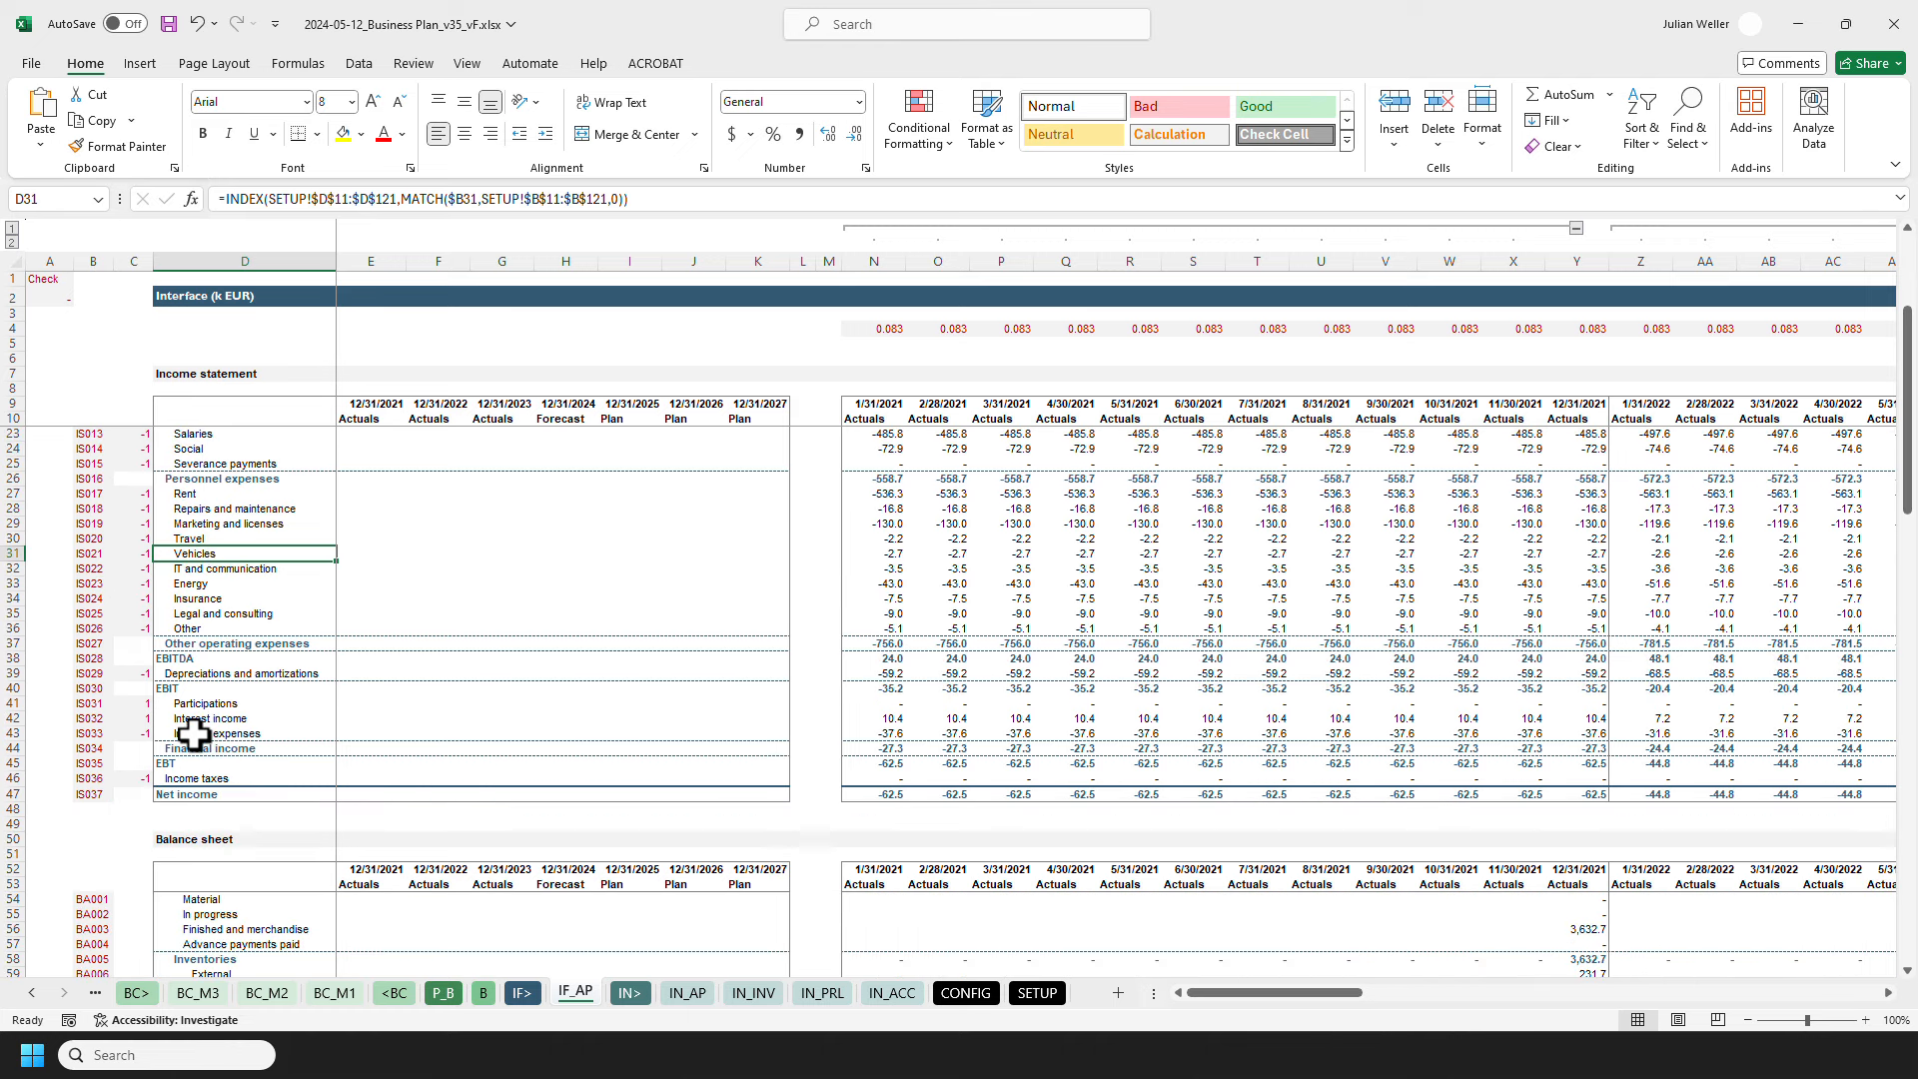
scroll(194, 735, "up", 4)
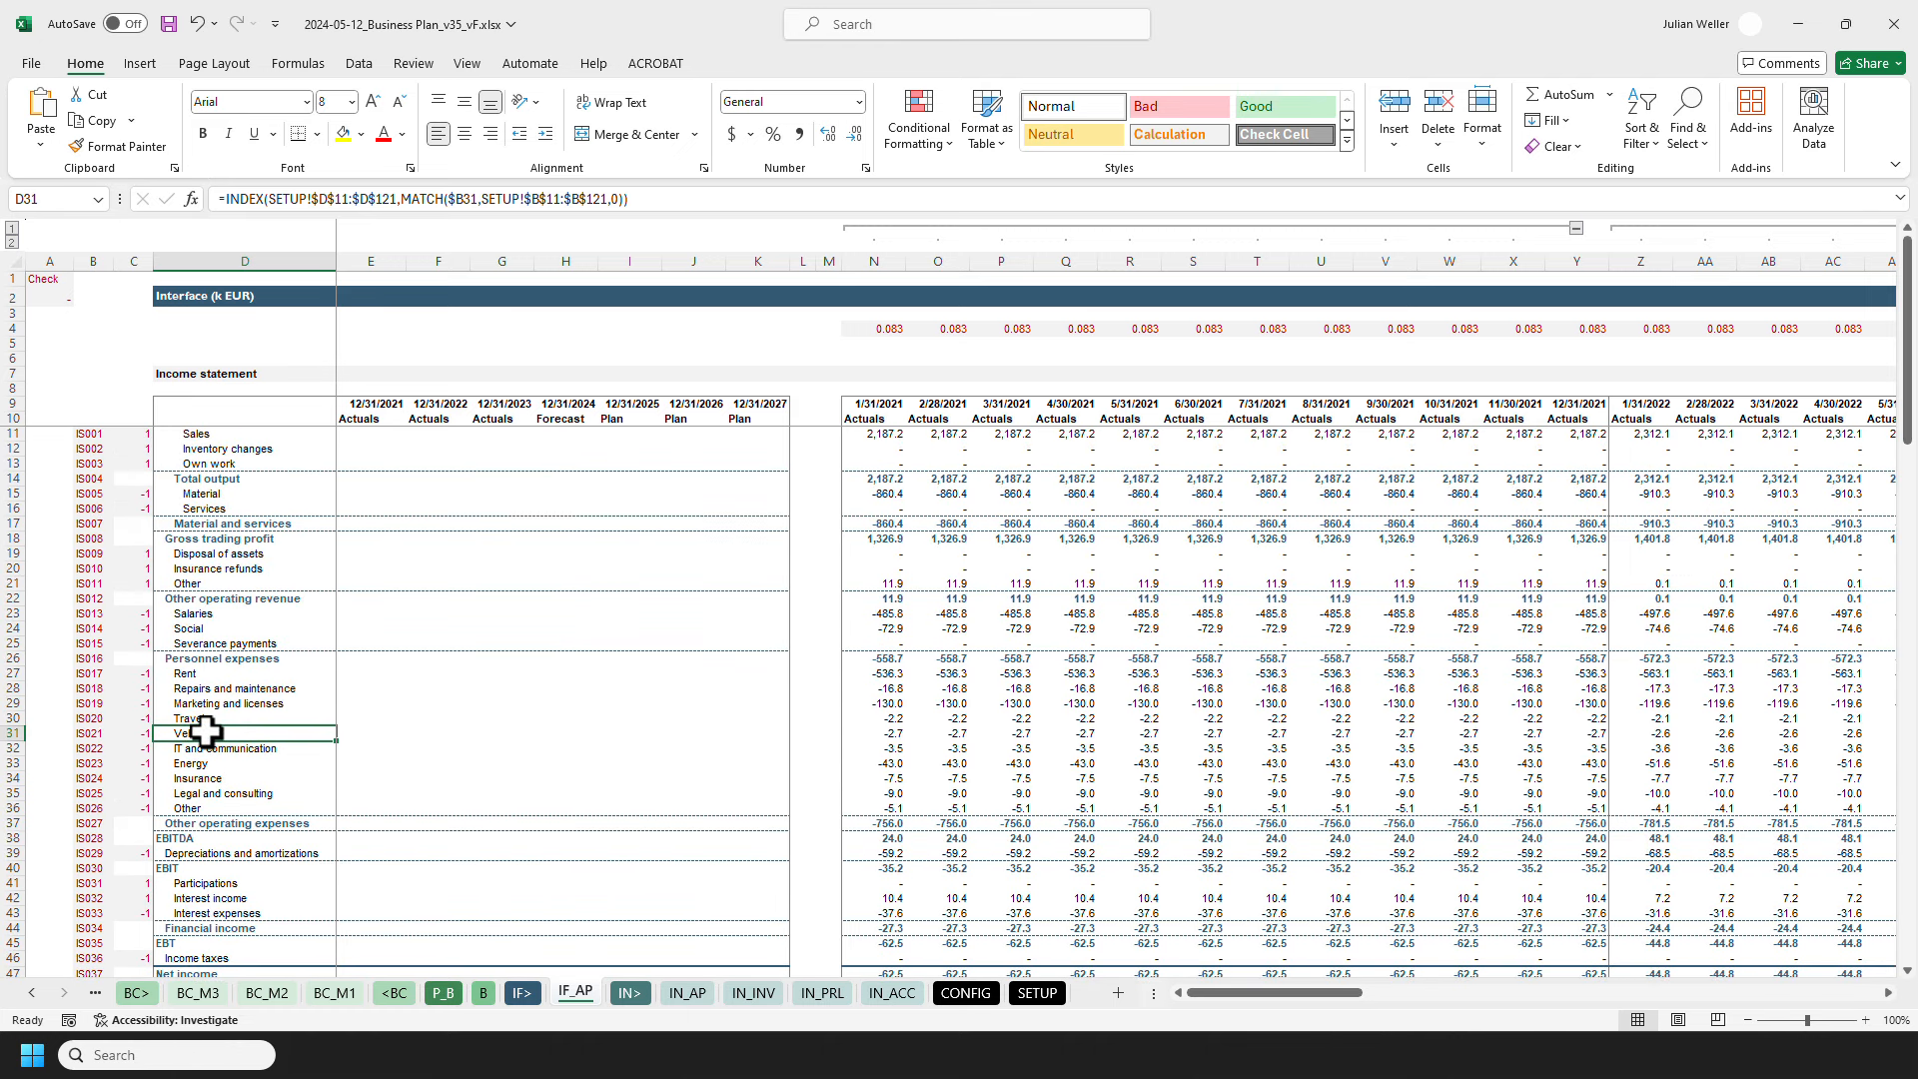
Step: Inspect the INDEX/MATCH formula behind the Vehicles label on the P_B sheet
left_click(444, 993)
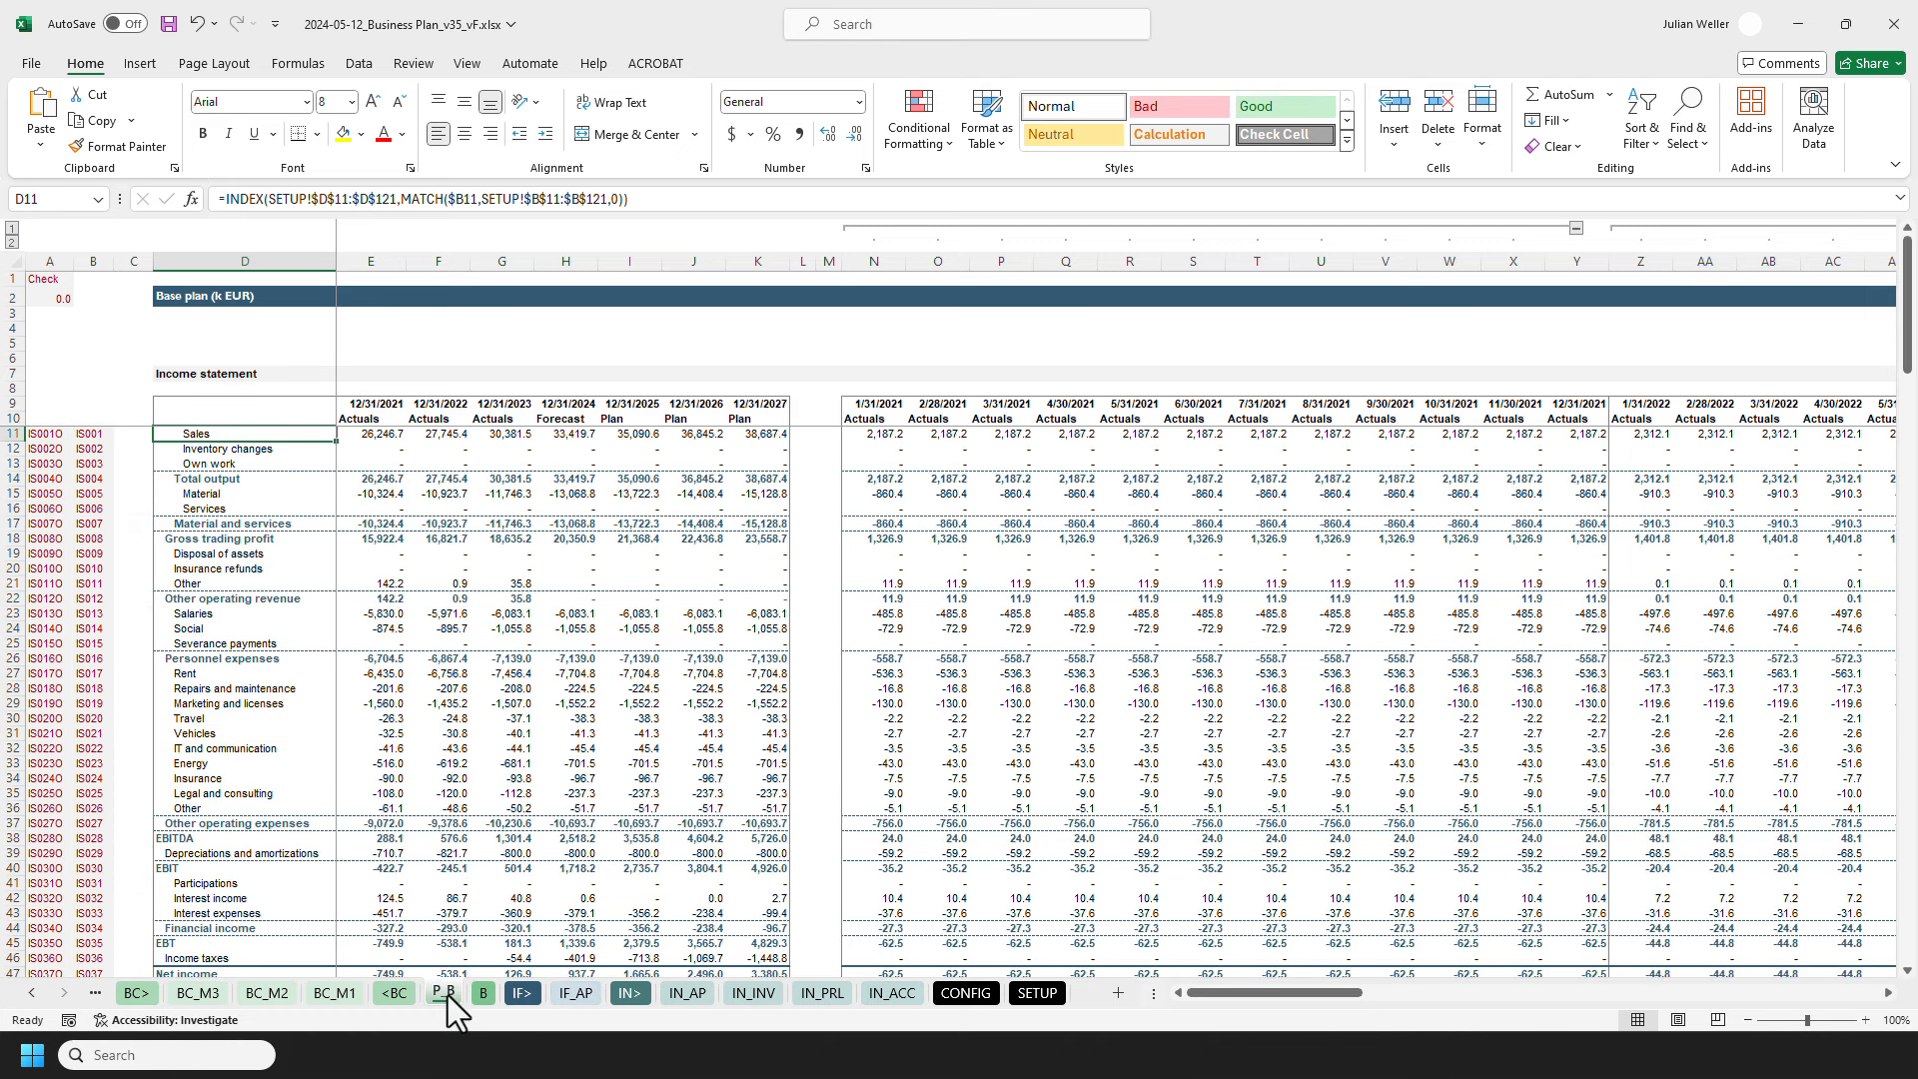
left_click(233, 737)
key("F2")
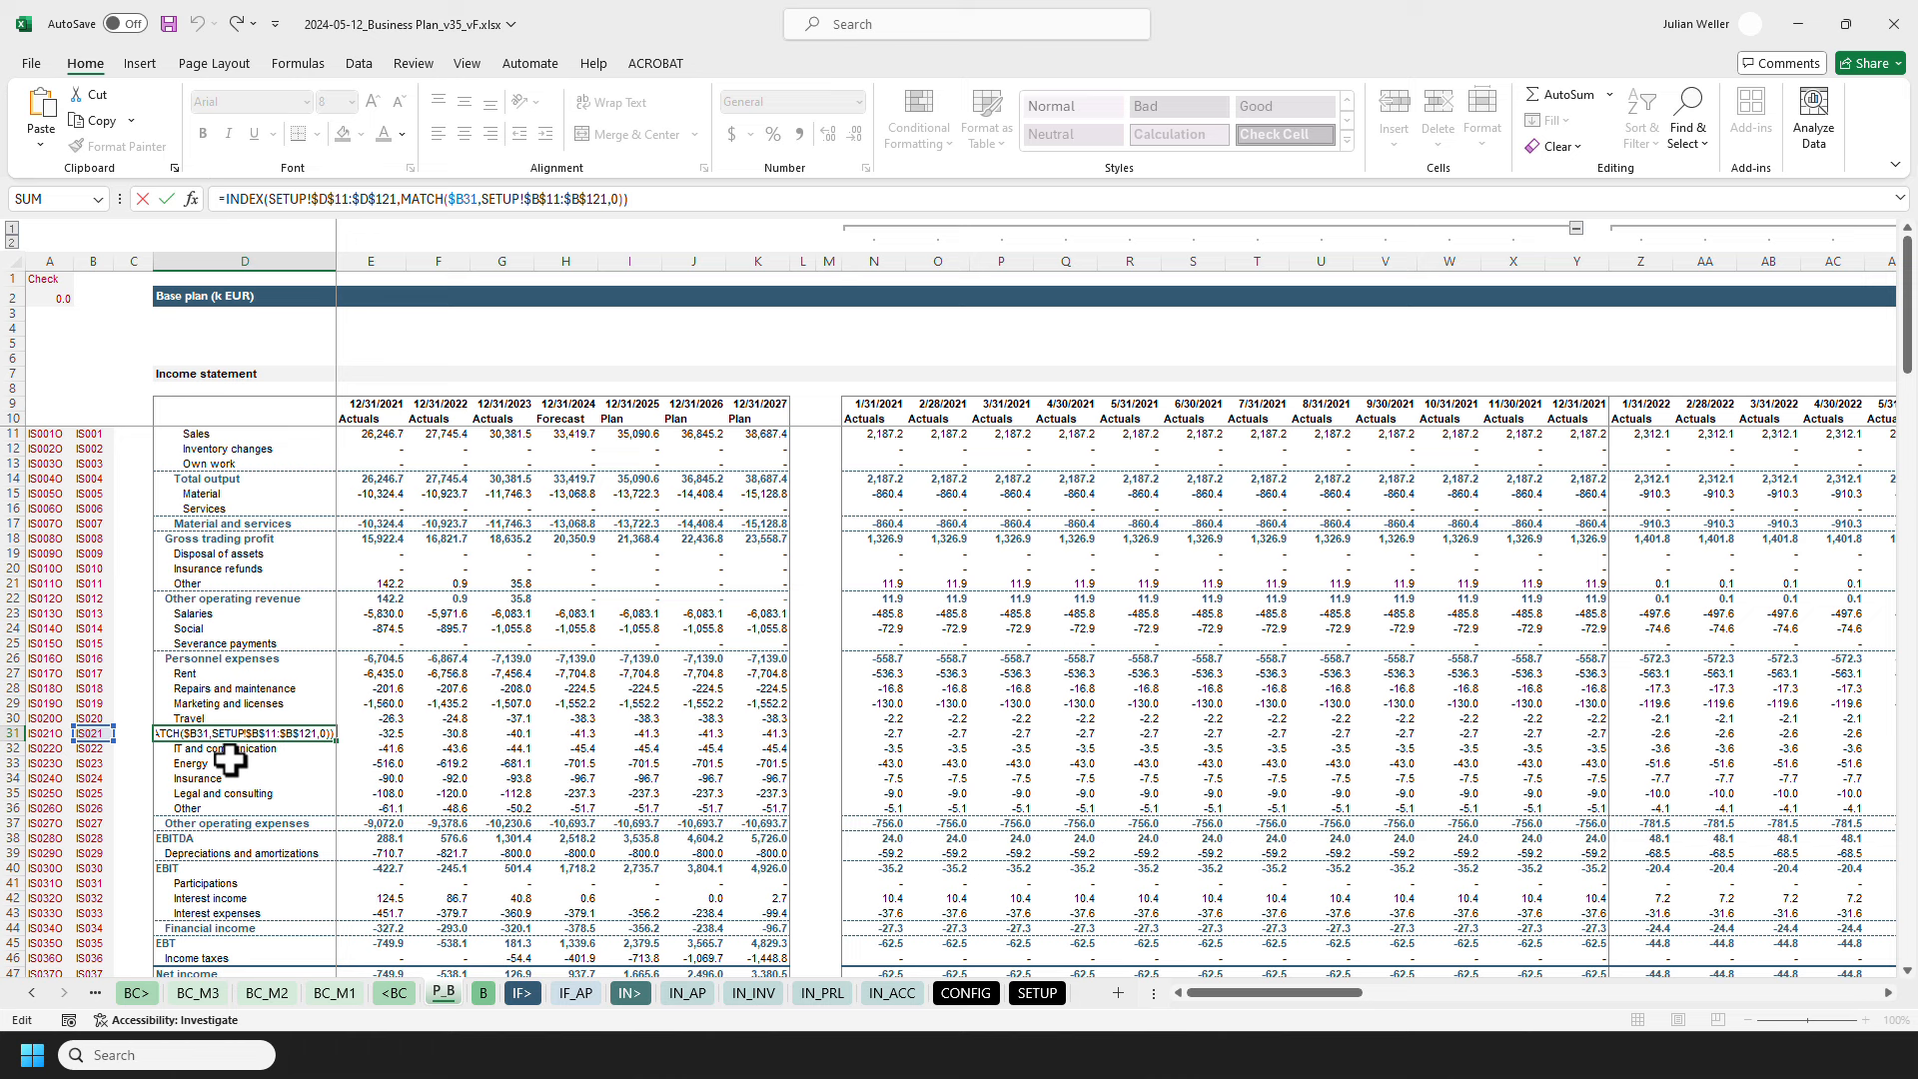
key("Escape")
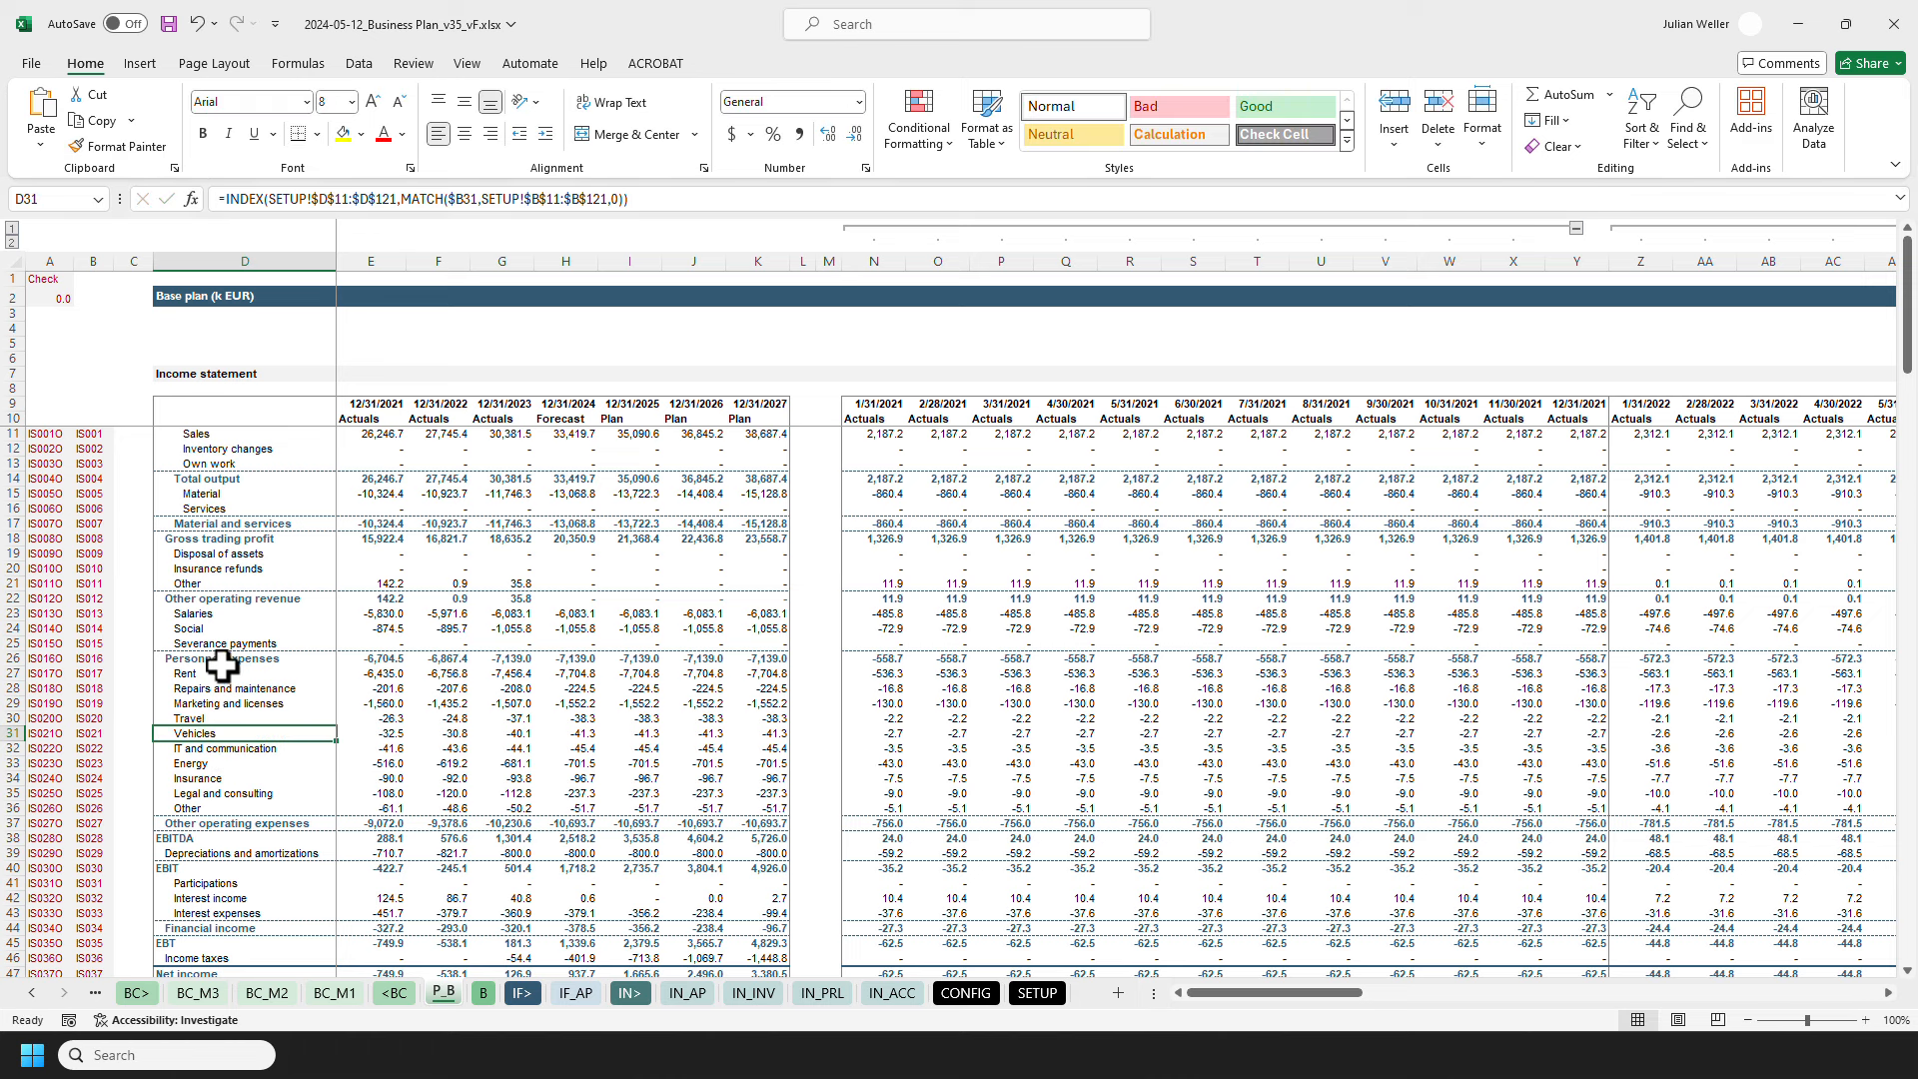
left_click(169, 440)
Step: Examine the hard-coded Travel and IT and communication labels on the SETUP sheet
left_click(1036, 992)
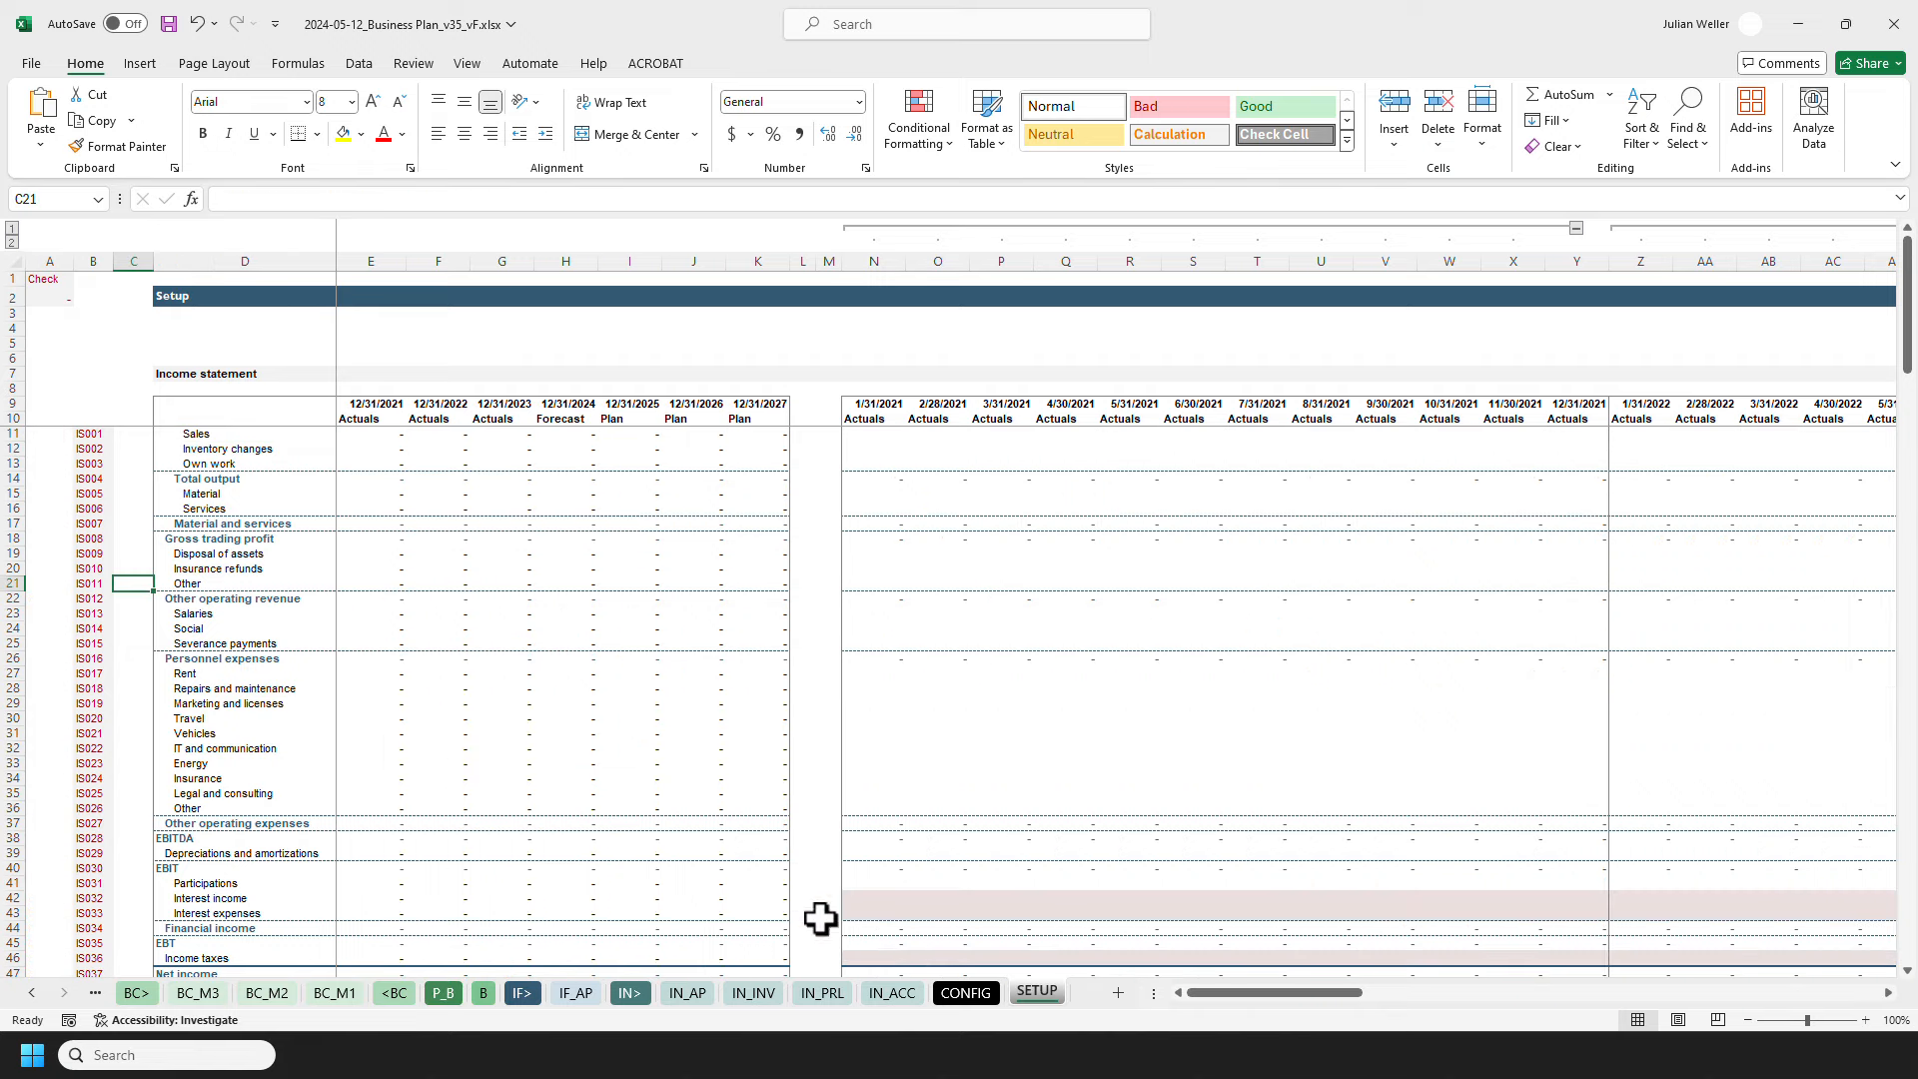
left_click(236, 720)
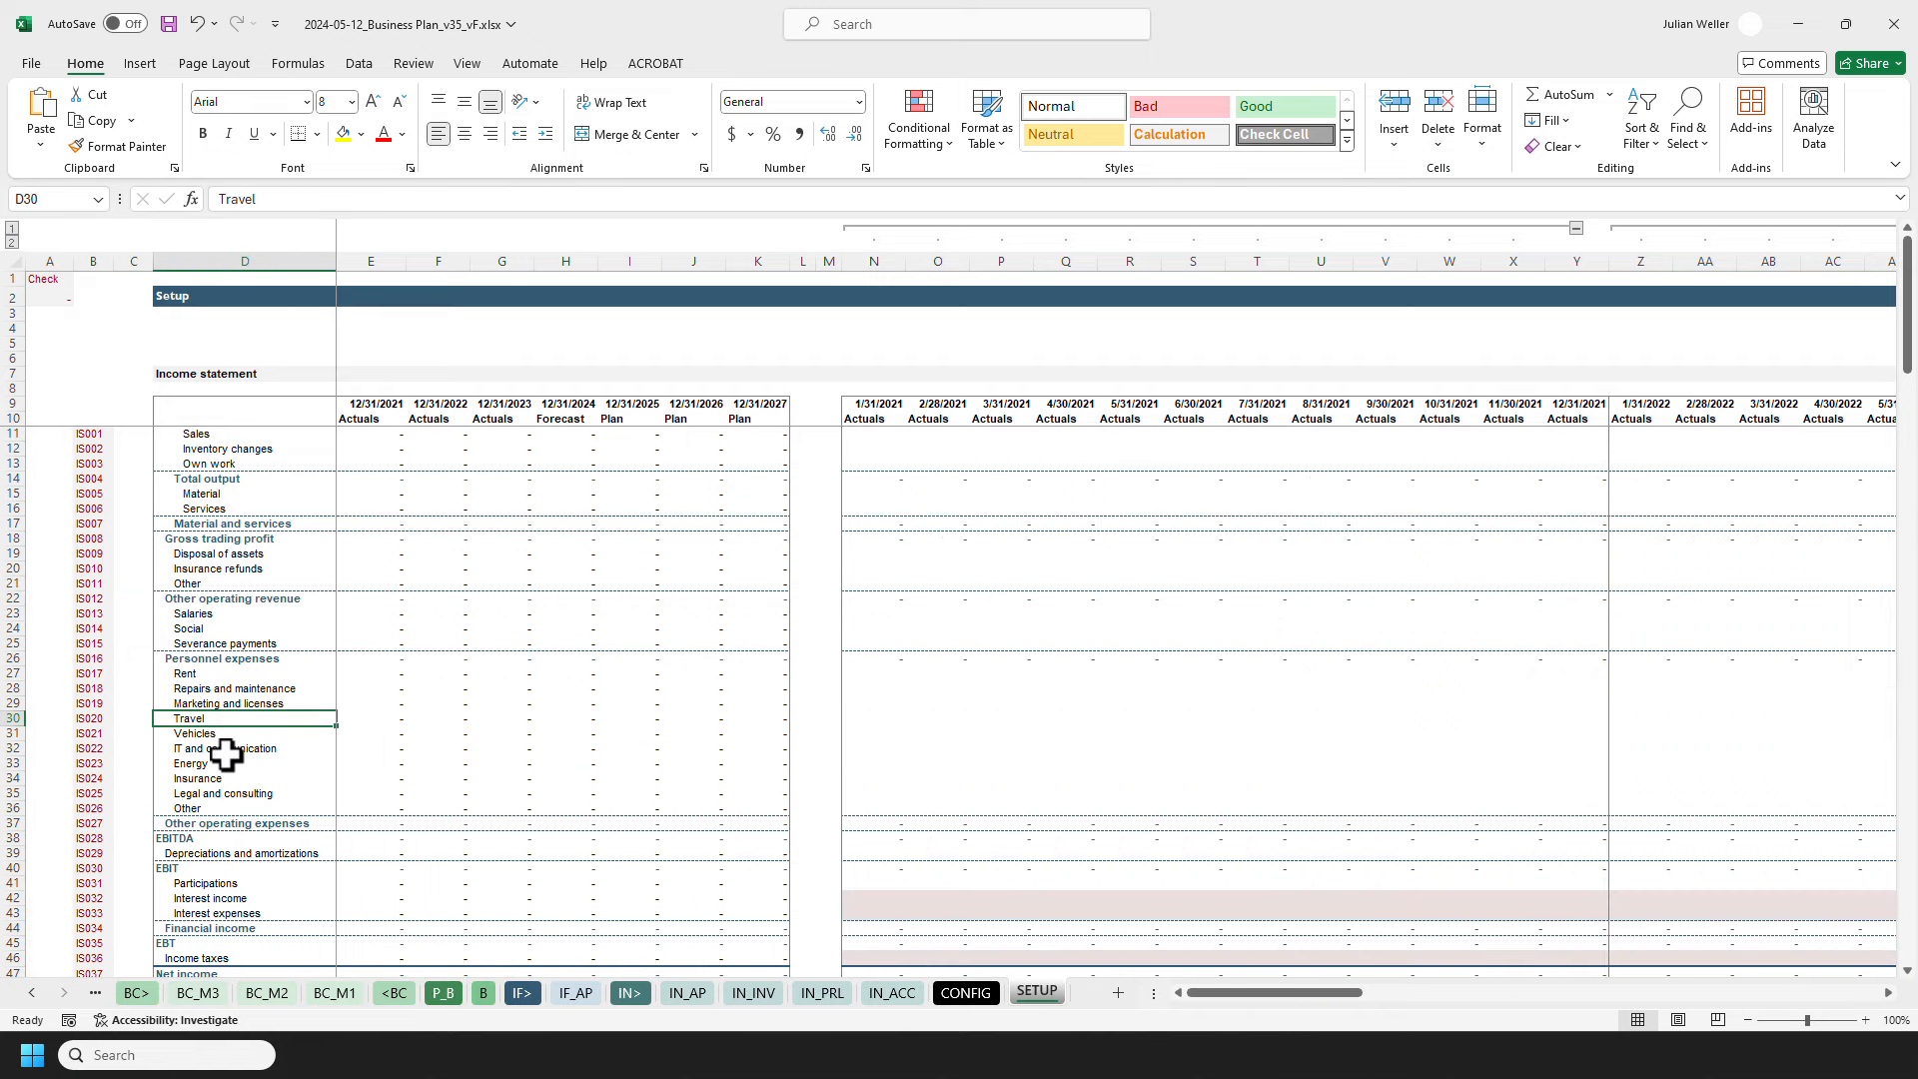
left_click(224, 750)
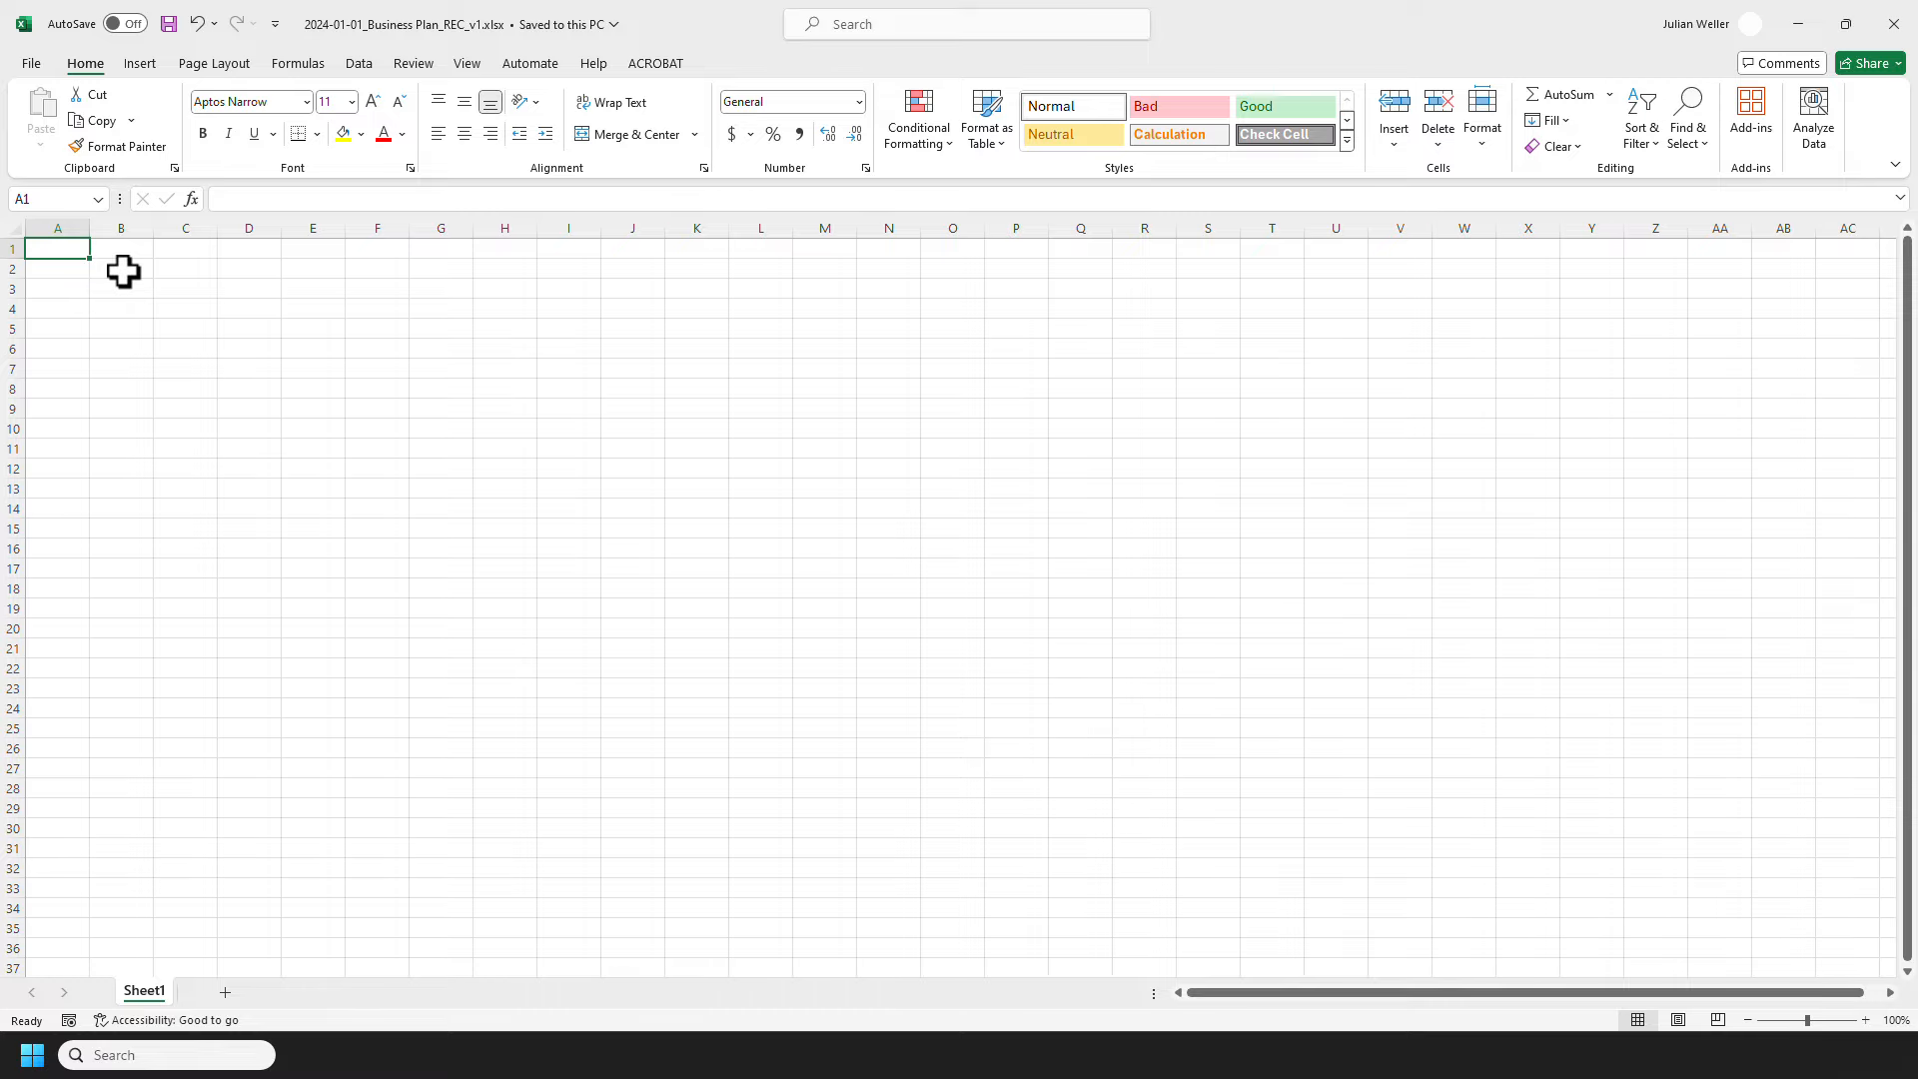
Step: Format all cells of the blank Sheet1 in Arial, size 8
left_click(16, 229)
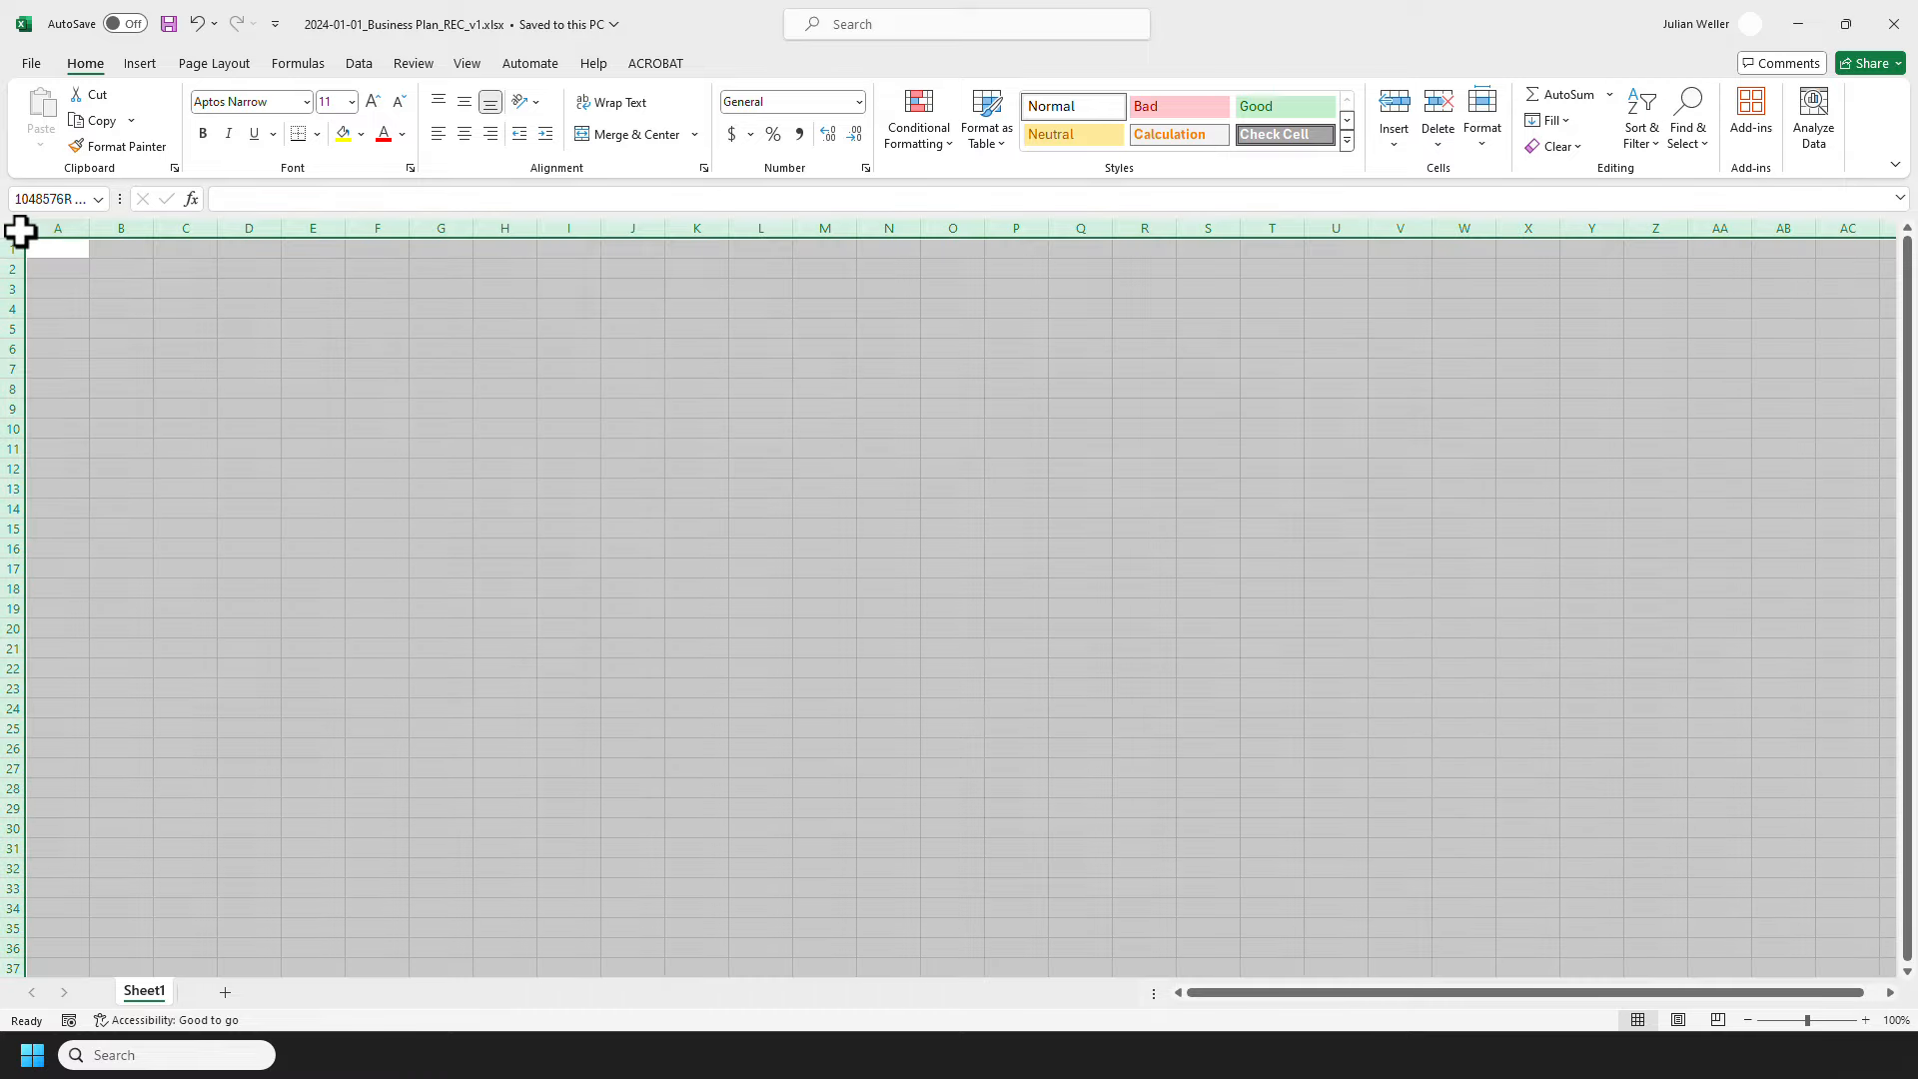
left_click(228, 110)
type("Arial")
key("Tab")
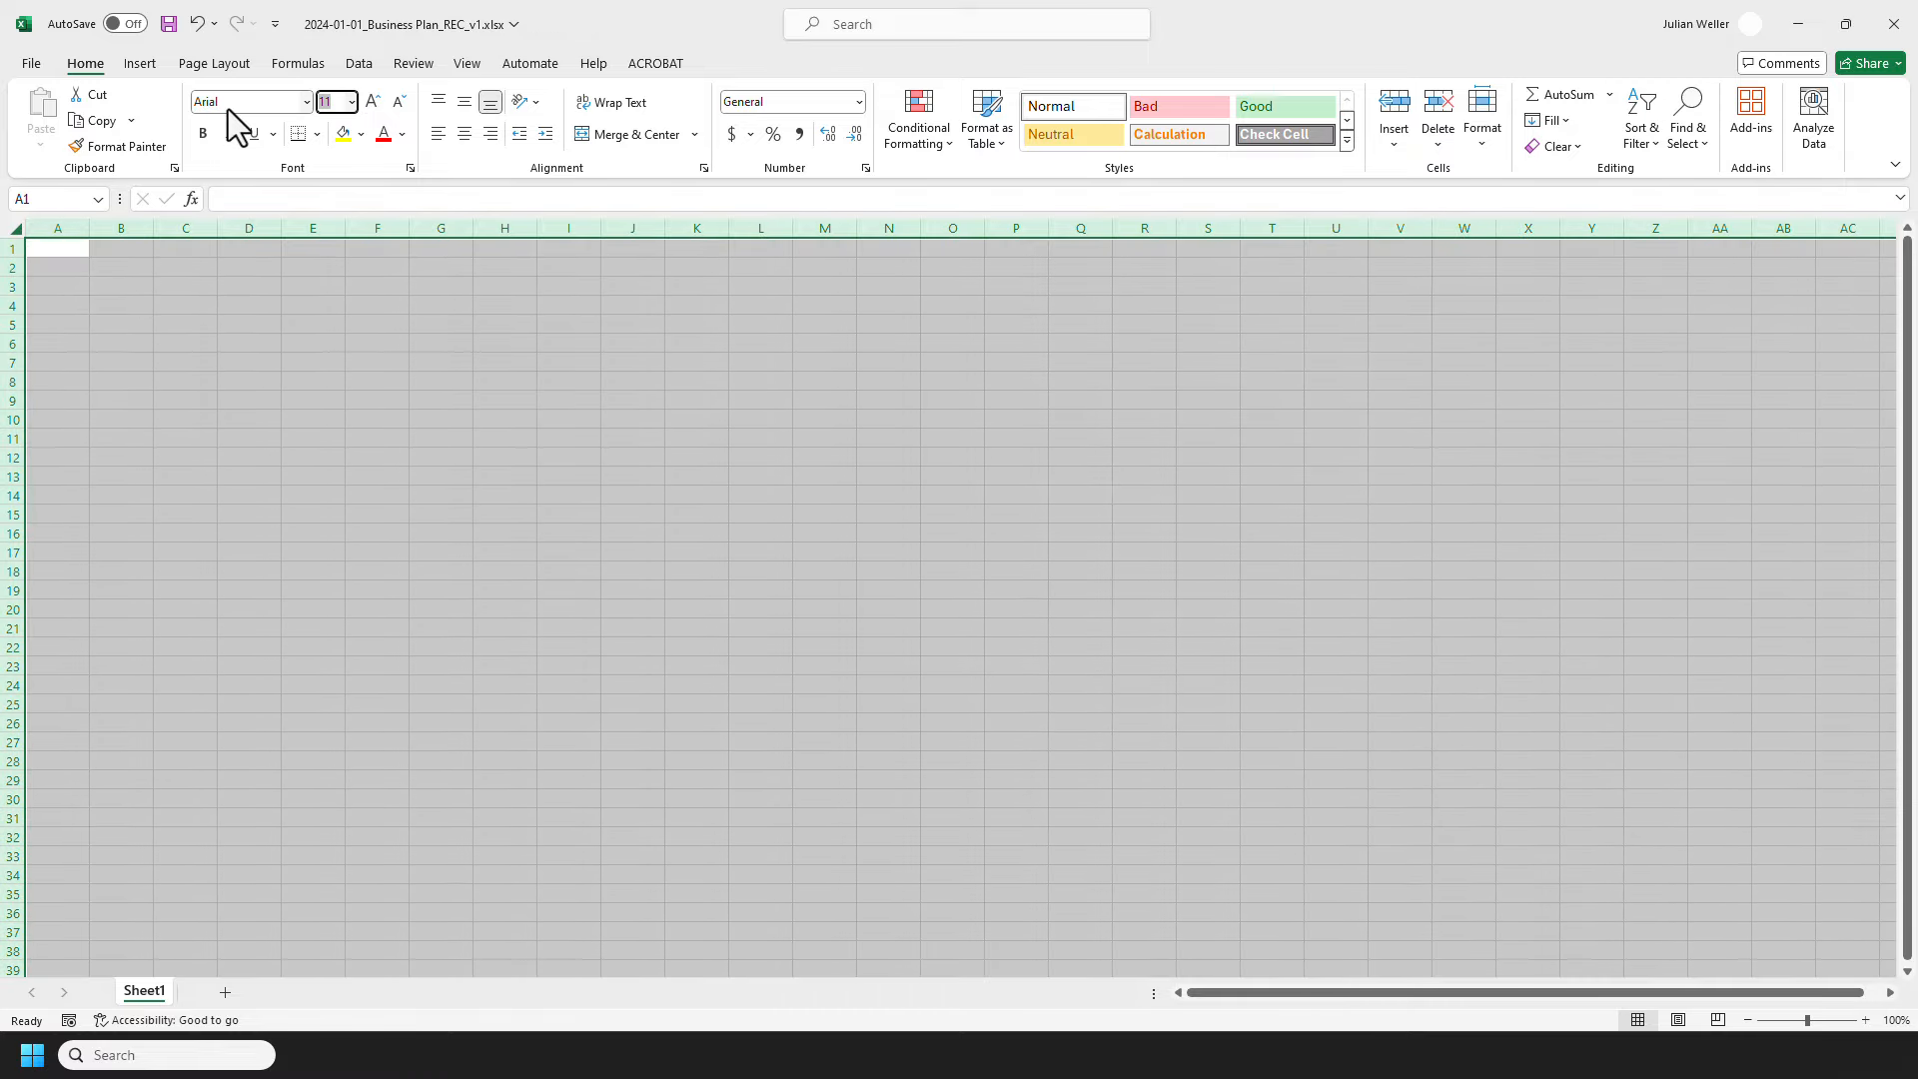
type("8")
key("Return")
key("ctrl+Home")
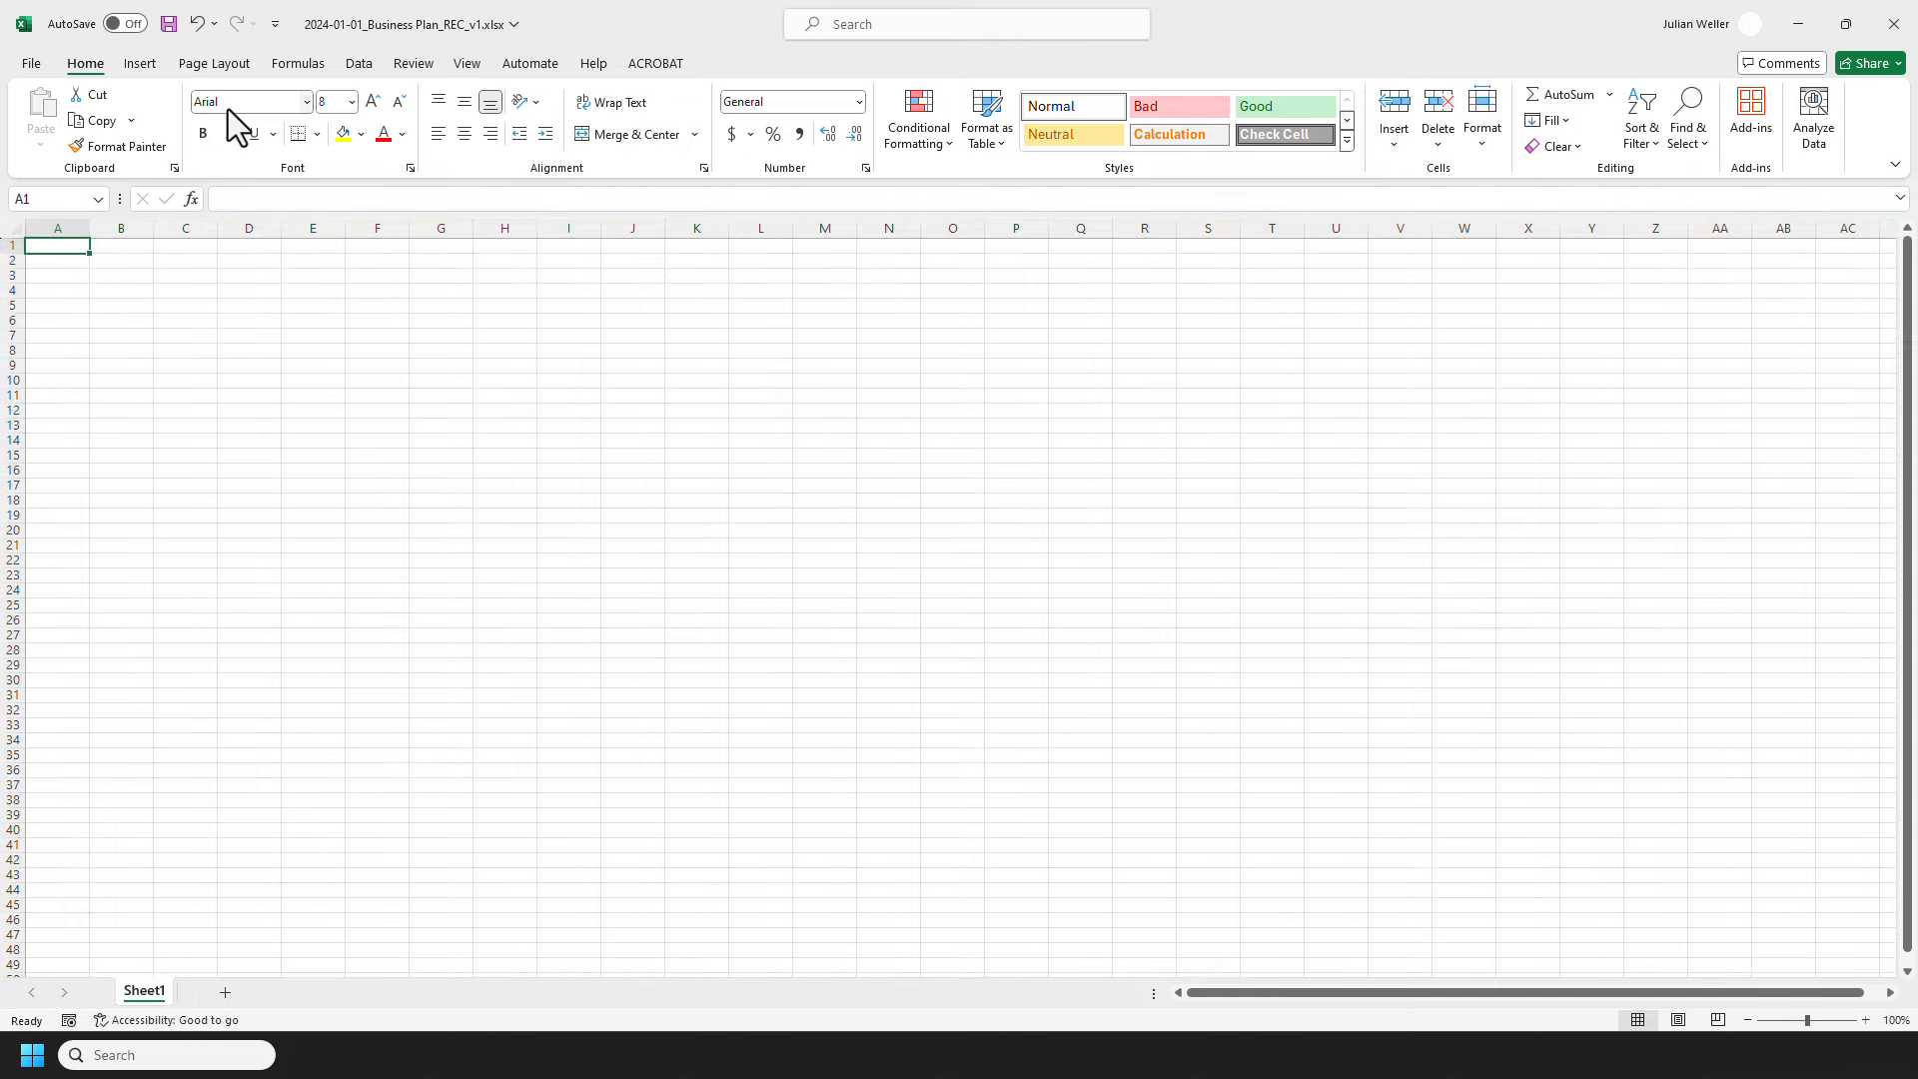
Step: Hide the gridlines on Sheet1 and apply a different color scheme to the workbook theme
left_click(465, 64)
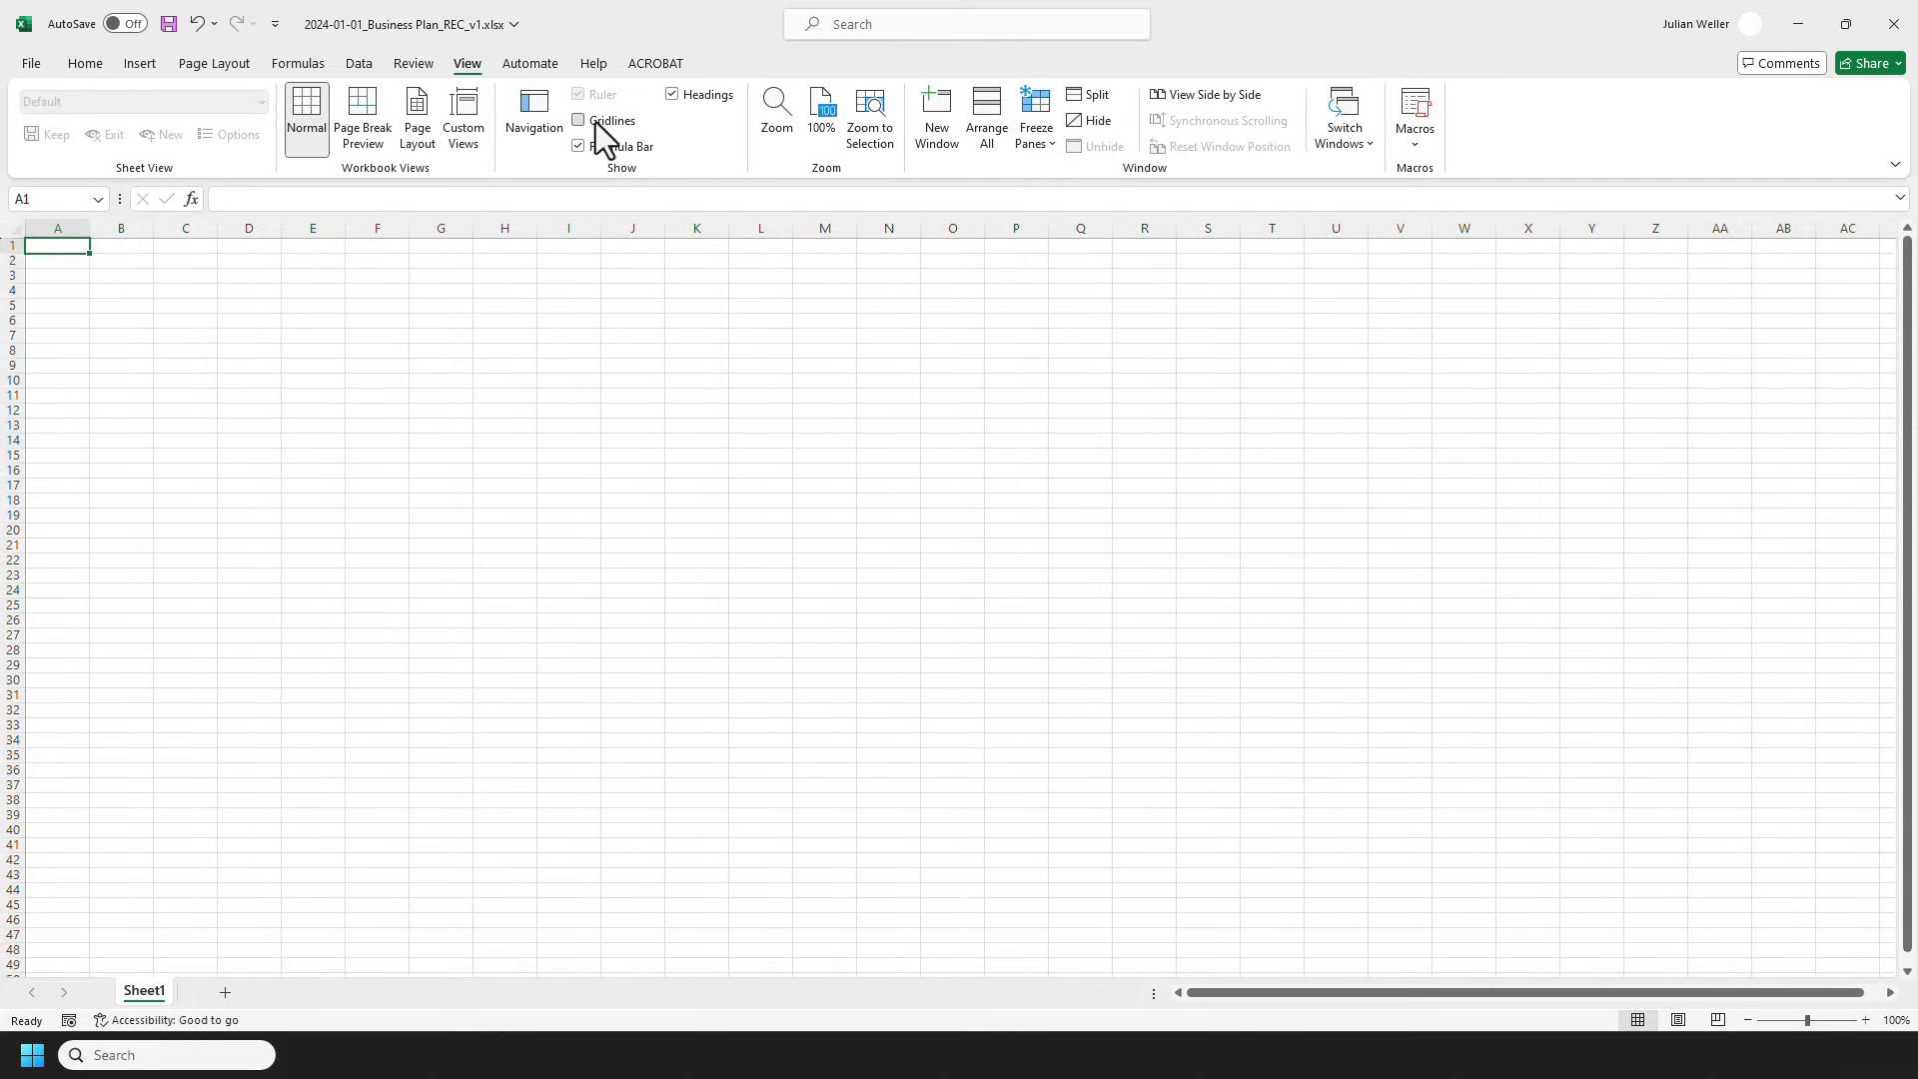
left_click(595, 122)
left_click(220, 64)
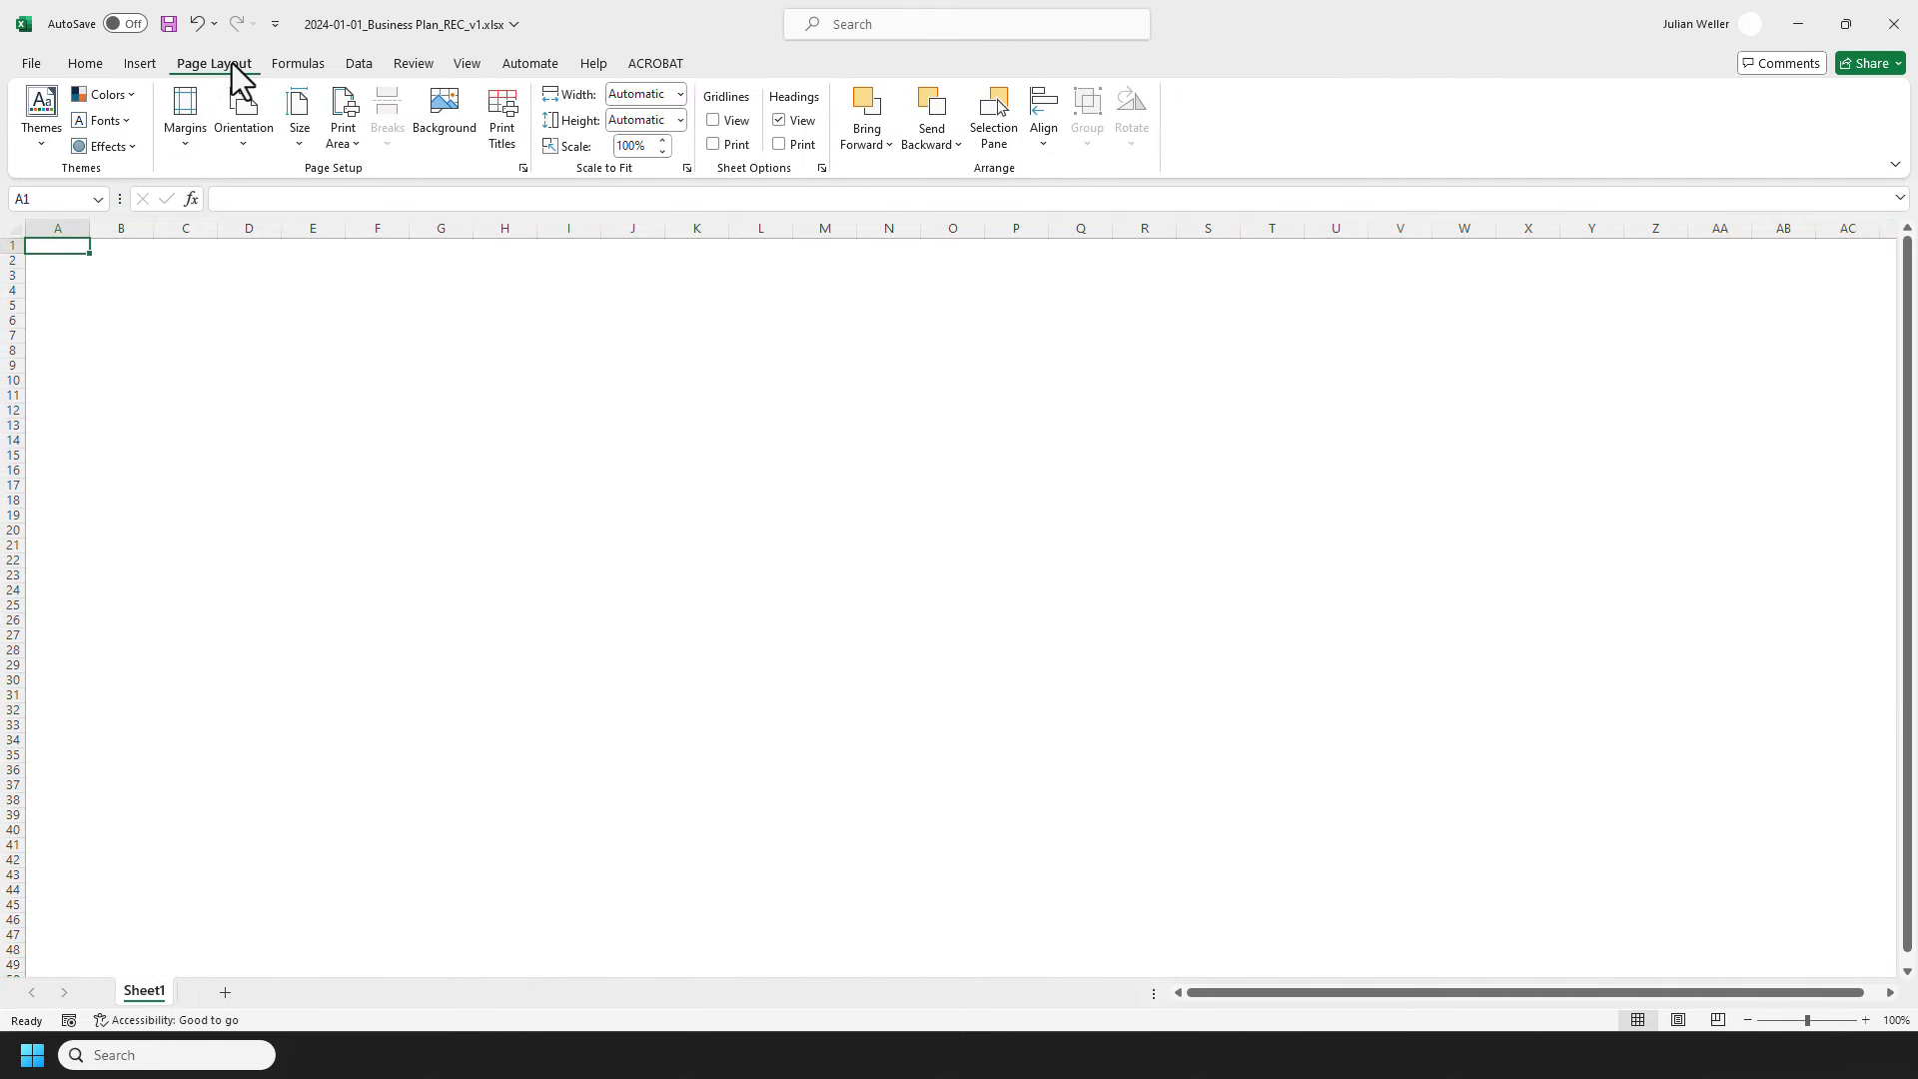
left_click(106, 94)
left_click(237, 297)
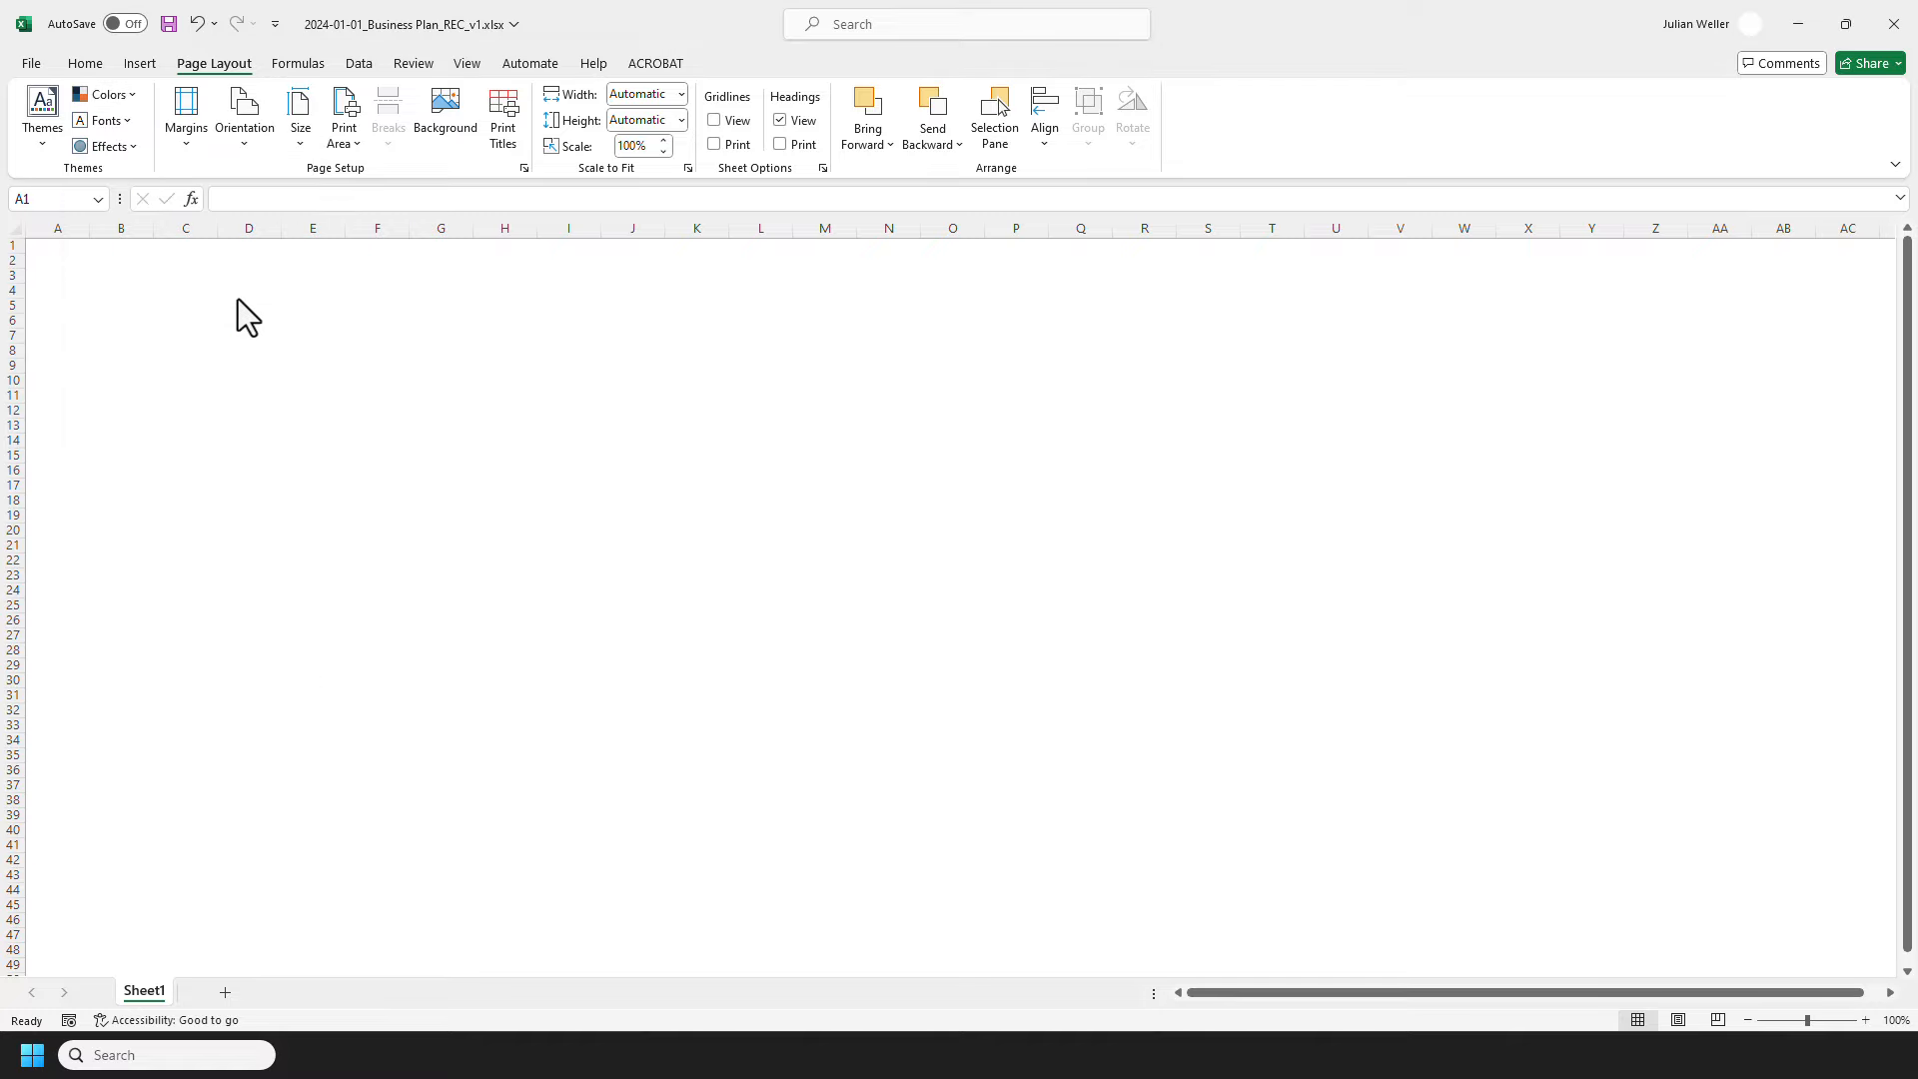
left_click(99, 68)
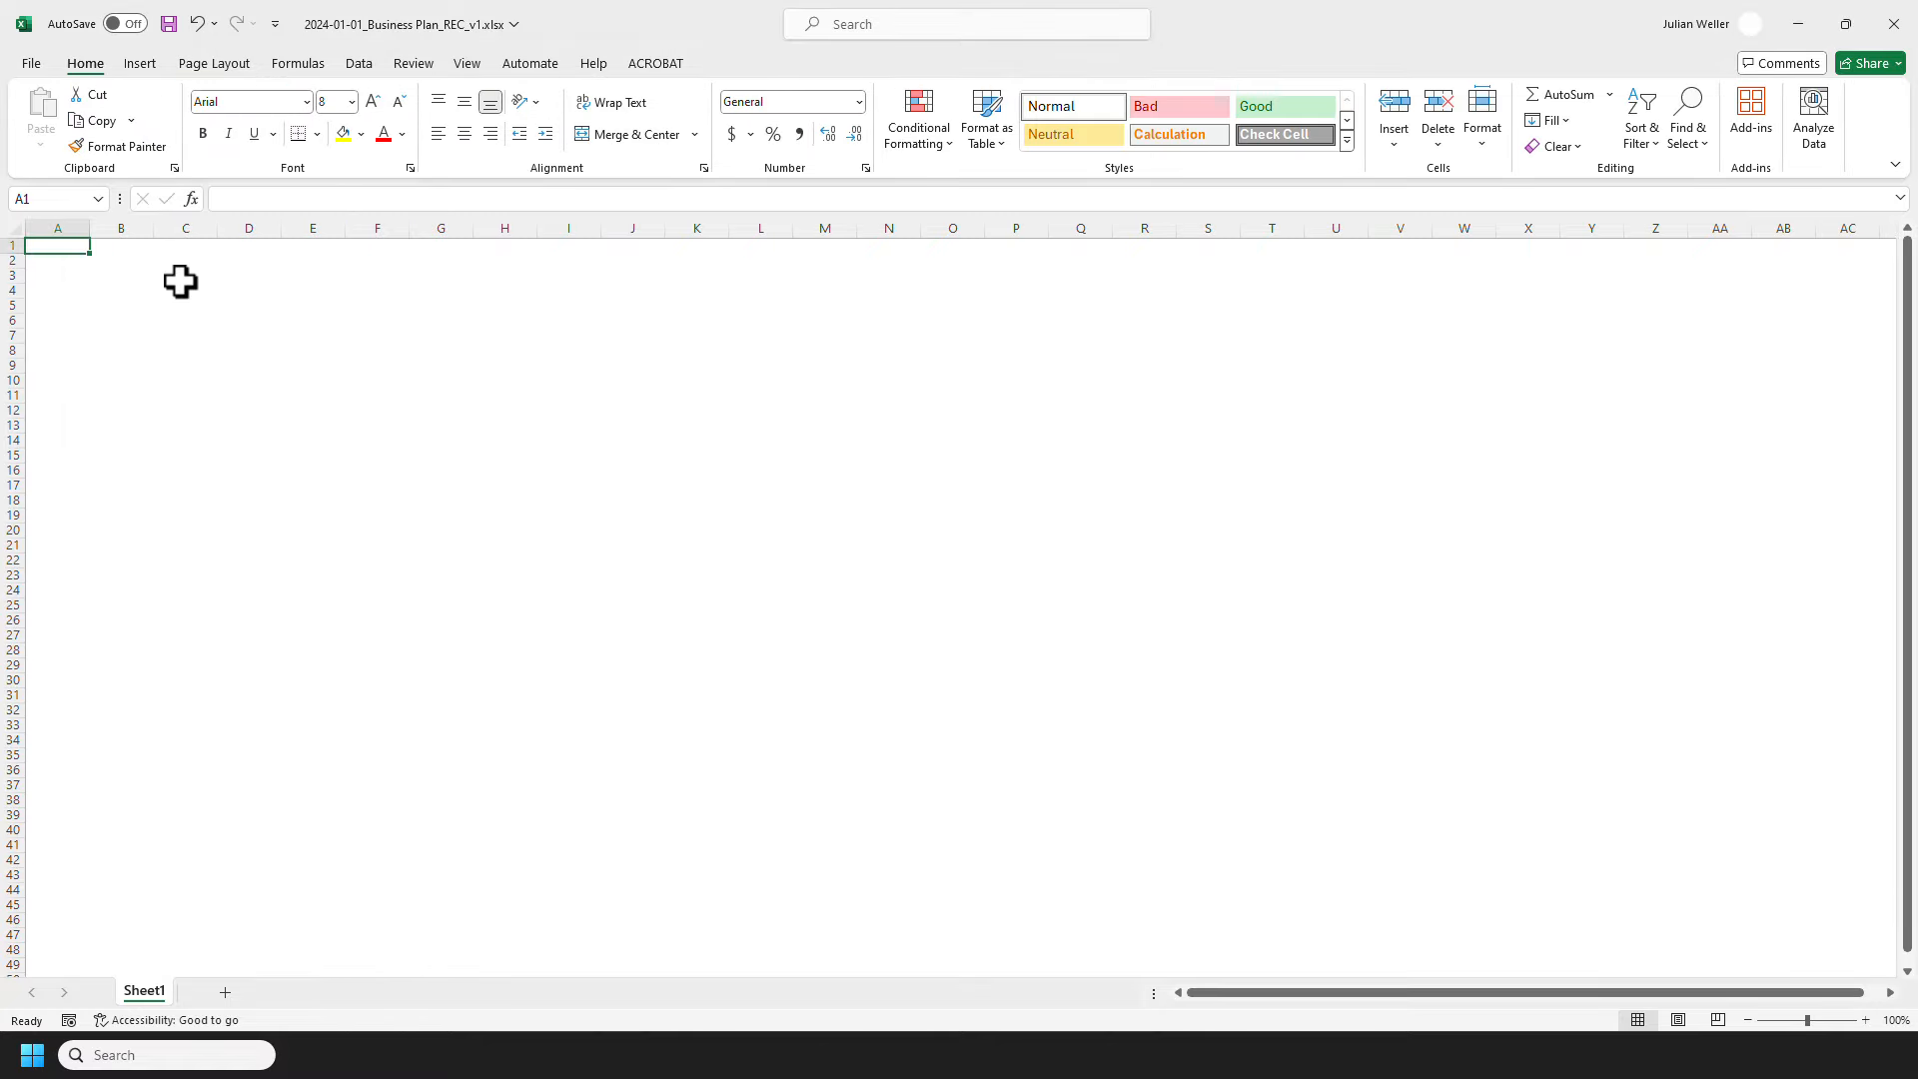
Step: Switch to 2024-05-12_Business Plan_v35_vF.xlsx and copy the SETUP sheet's entire range A1:CS197
mouse_move(663, 1075)
left_click(627, 997)
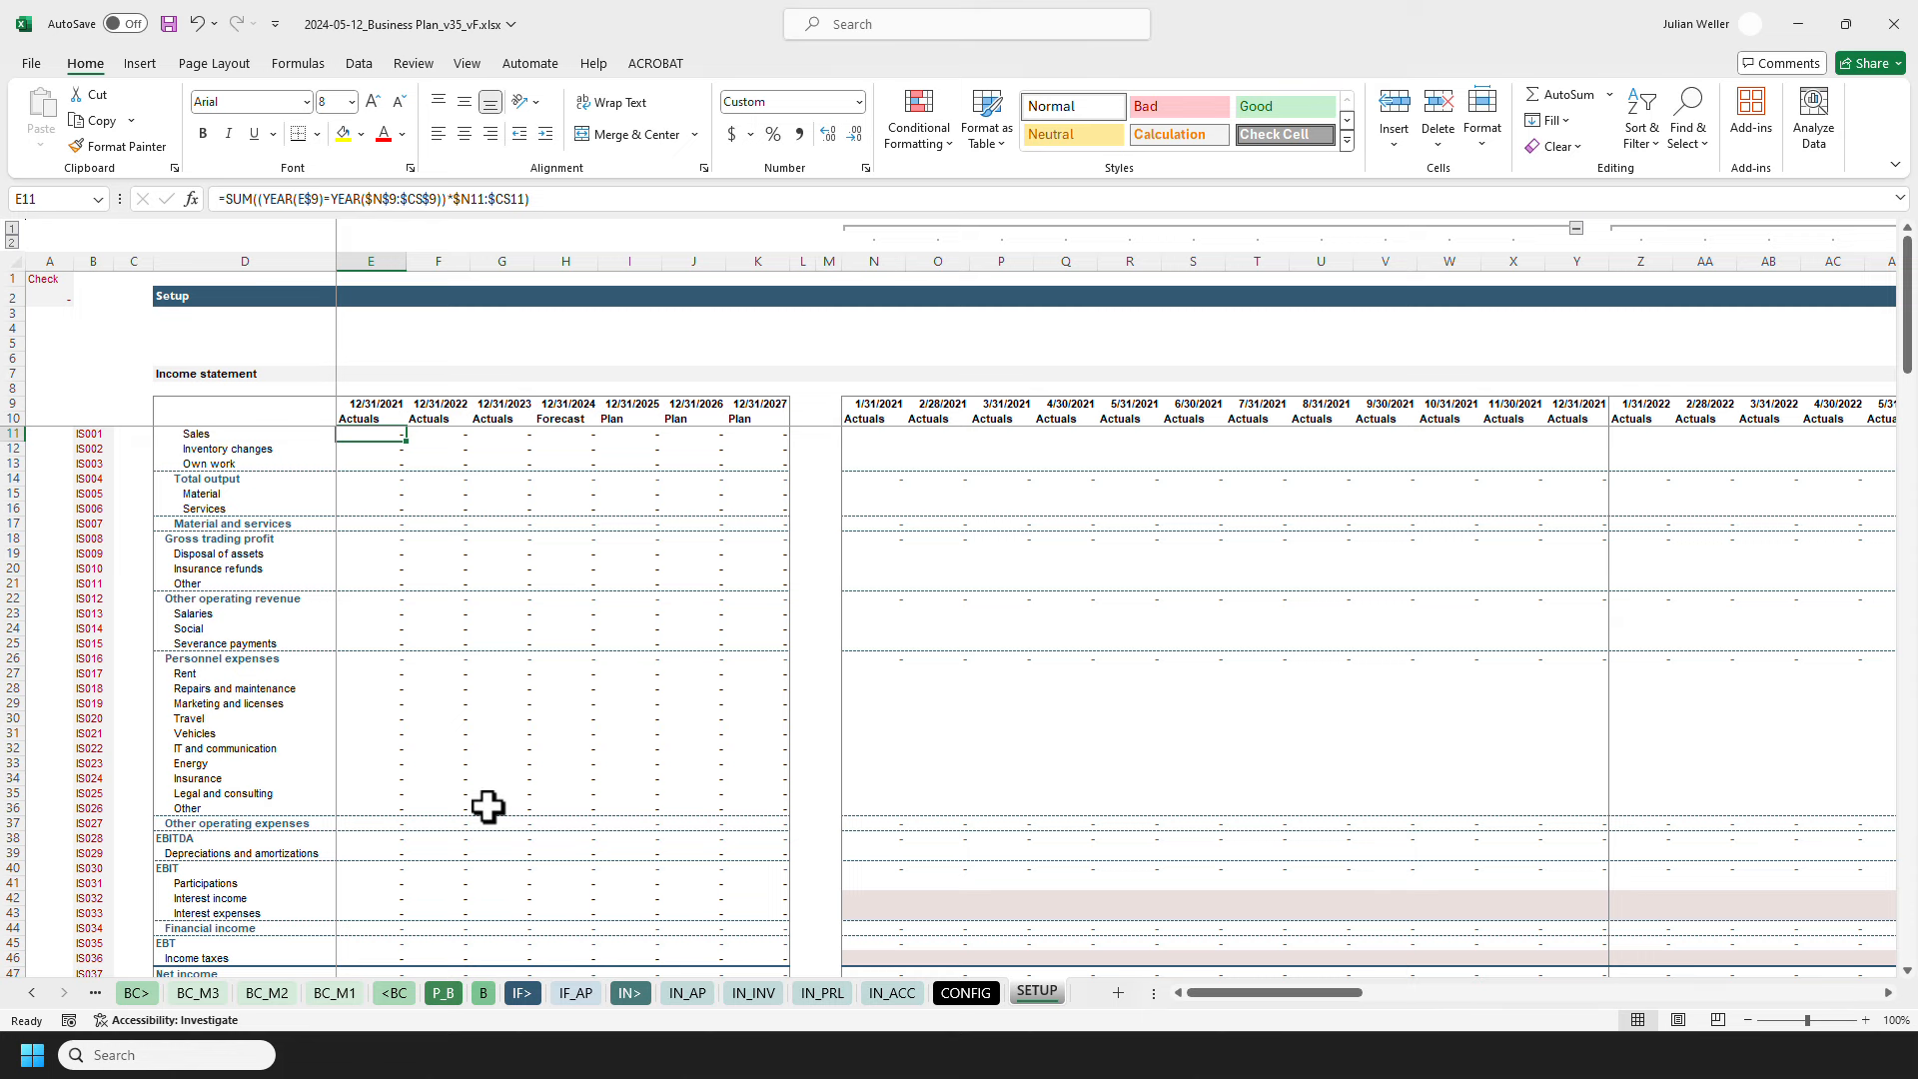
key("ctrl+End")
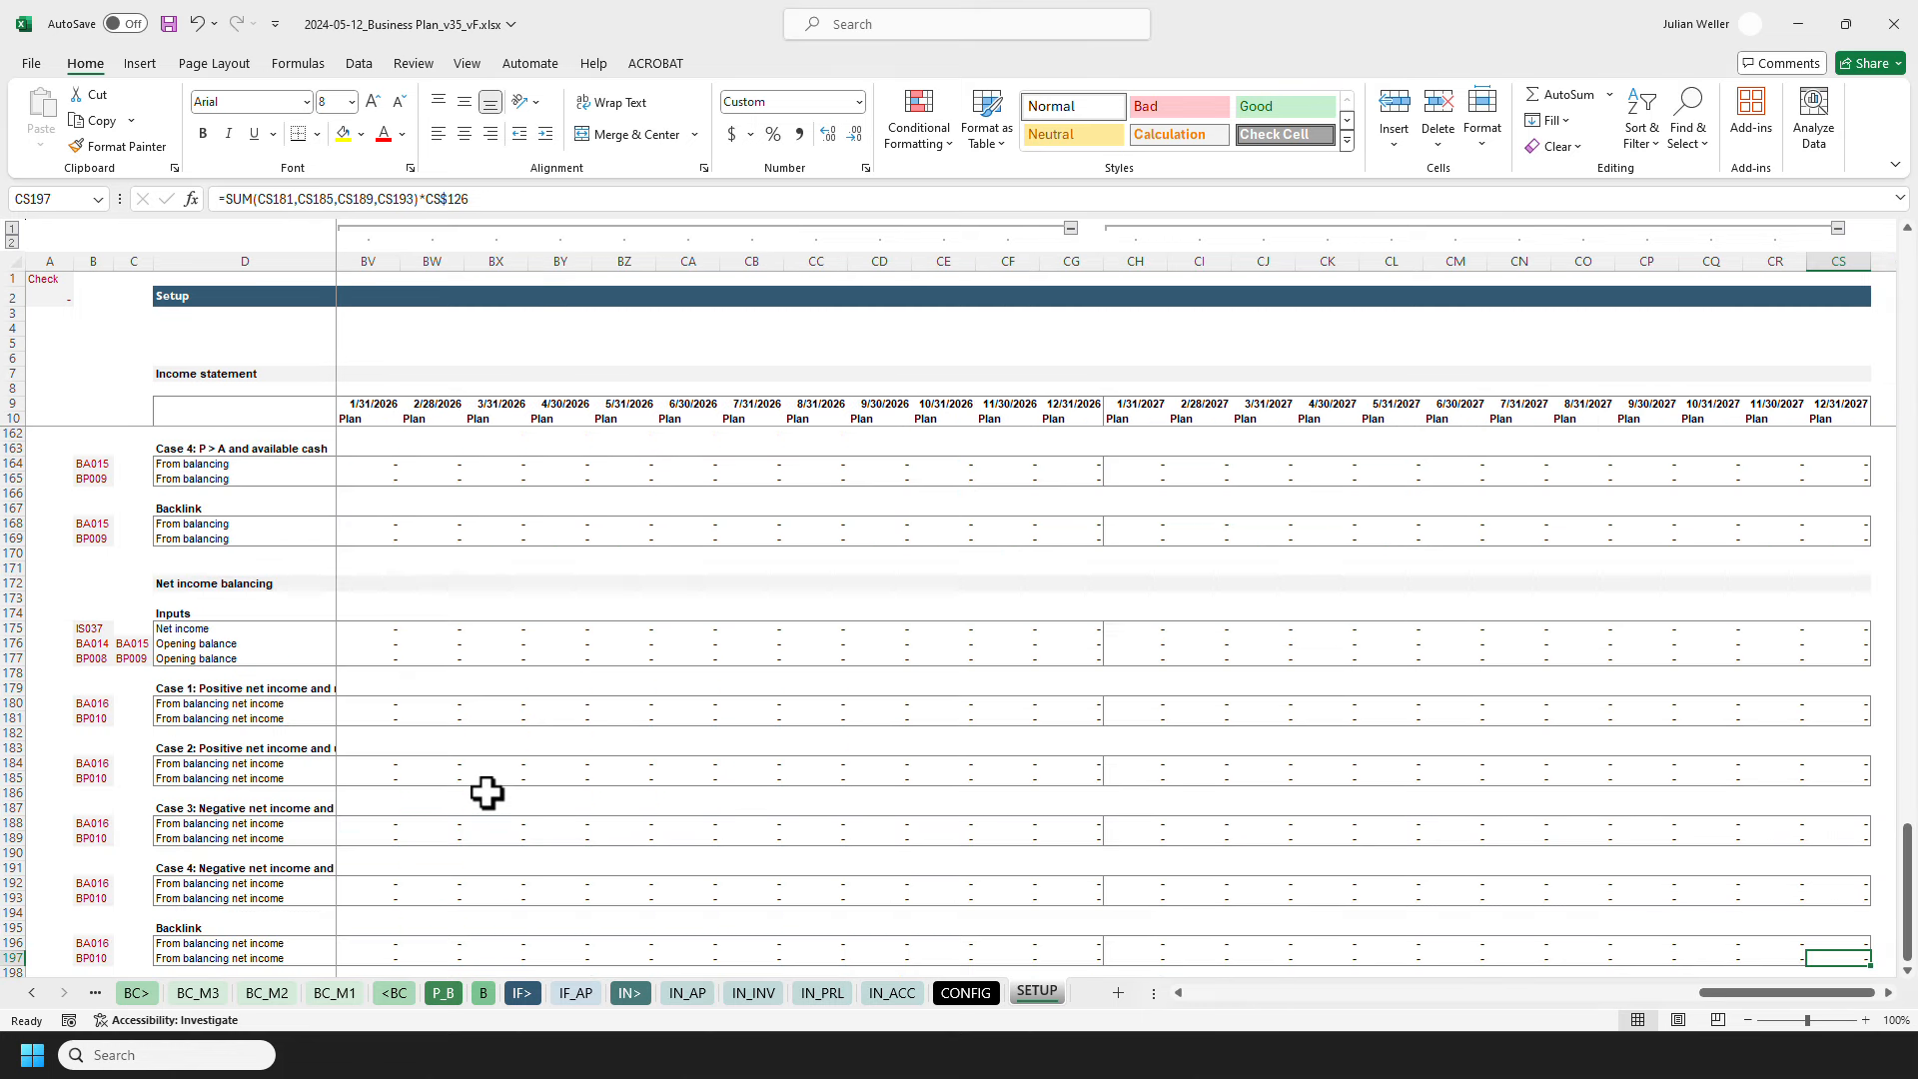
key("ctrl+shift+Left")
key("ctrl+shift+Left")
key("ctrl+shift+Left")
key("ctrl+shift+Left")
key("shift+Up")
key("shift+Up")
key("shift+Up")
key("shift+Up")
key("shift+Up")
key("shift+Up")
key("shift+Up")
key("shift+Up")
key("shift+Up")
key("shift+Up")
key("shift+Up")
key("shift+Up")
key("shift+Up")
key("shift+Up")
key("shift+Up")
key("shift+Up")
key("shift+Up")
key("shift+Up")
key("shift+Up")
key("shift+Up")
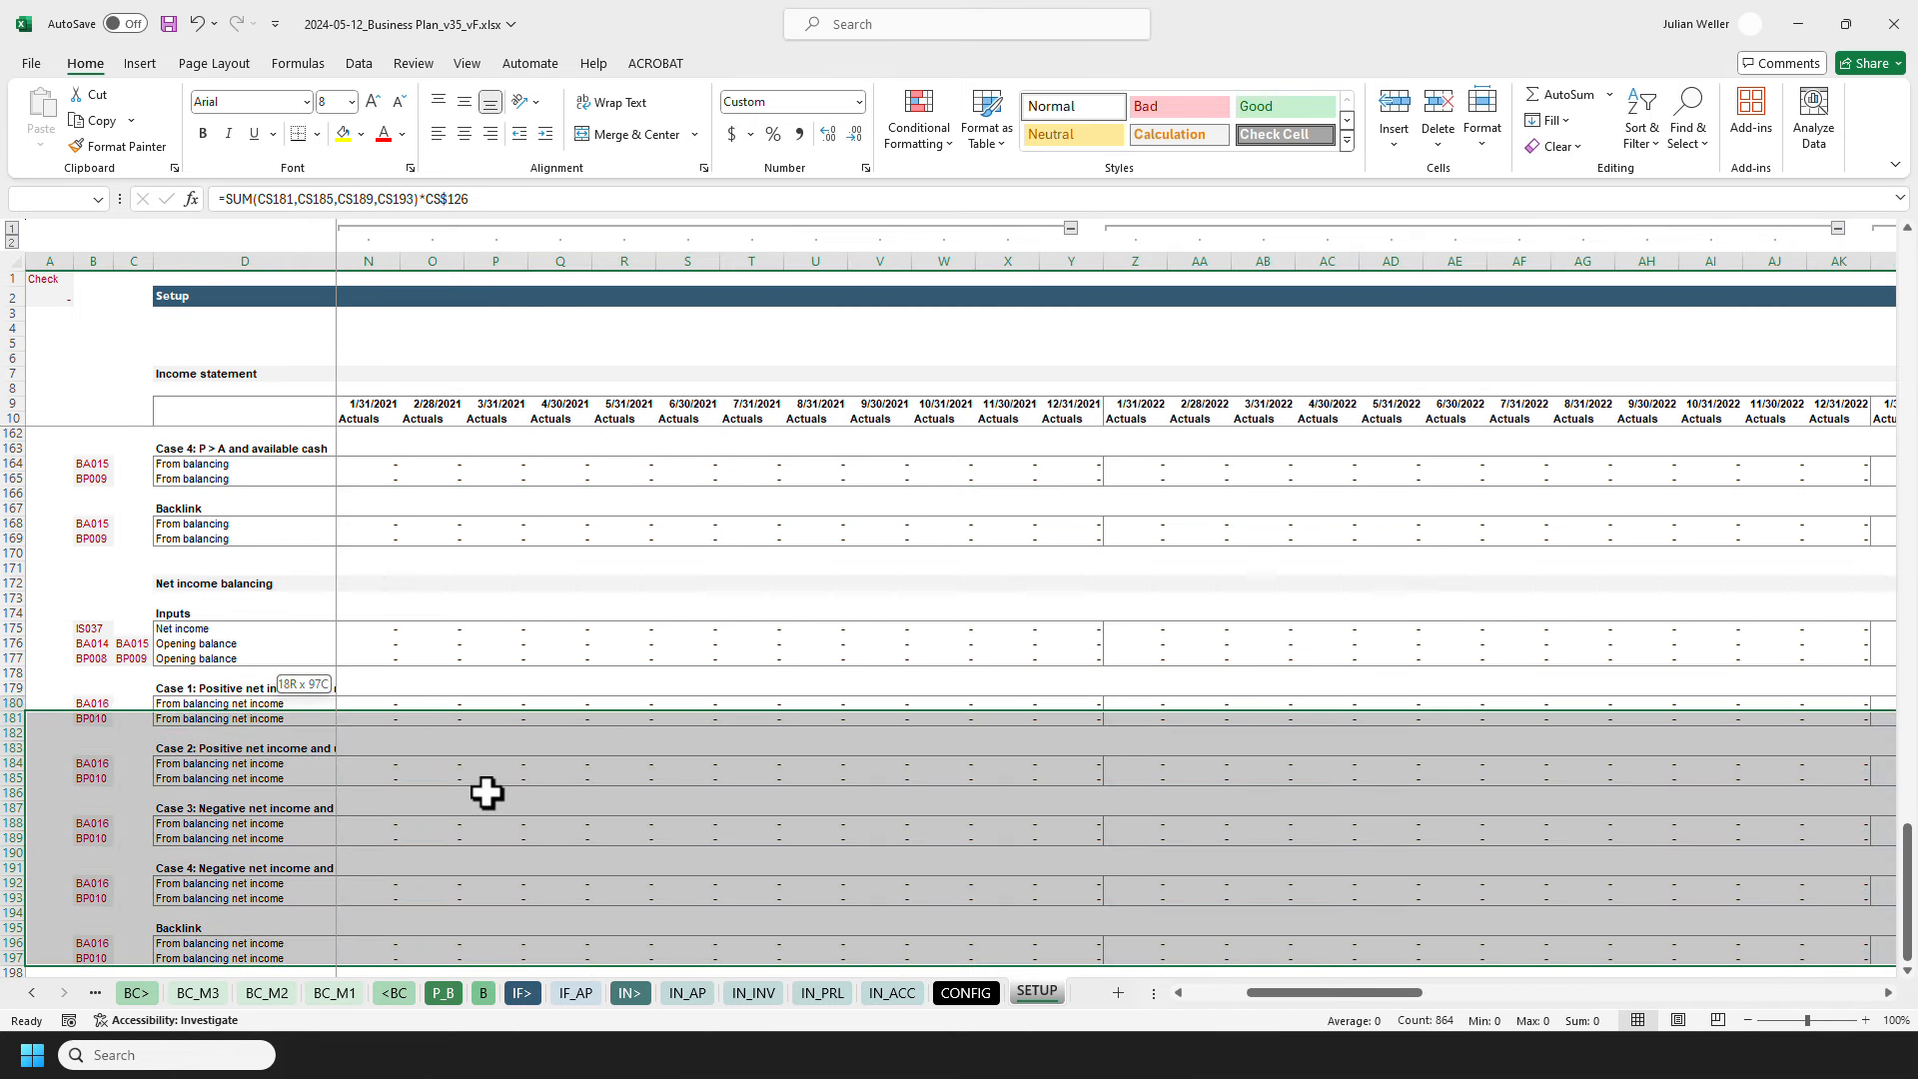
key("shift+Up")
key("shift+Up")
key("shift+Up")
key("shift+Up")
key("shift+Up")
key("shift+Up")
key("shift+Up")
key("shift+Up")
key("shift+Up")
key("shift+Up")
key("shift+Up")
key("shift+Up")
key("shift+Up")
key("shift+Up")
key("shift+Up")
key("shift+Up")
key("shift+Up")
key("shift+Up")
key("shift+Up")
key("shift+Up")
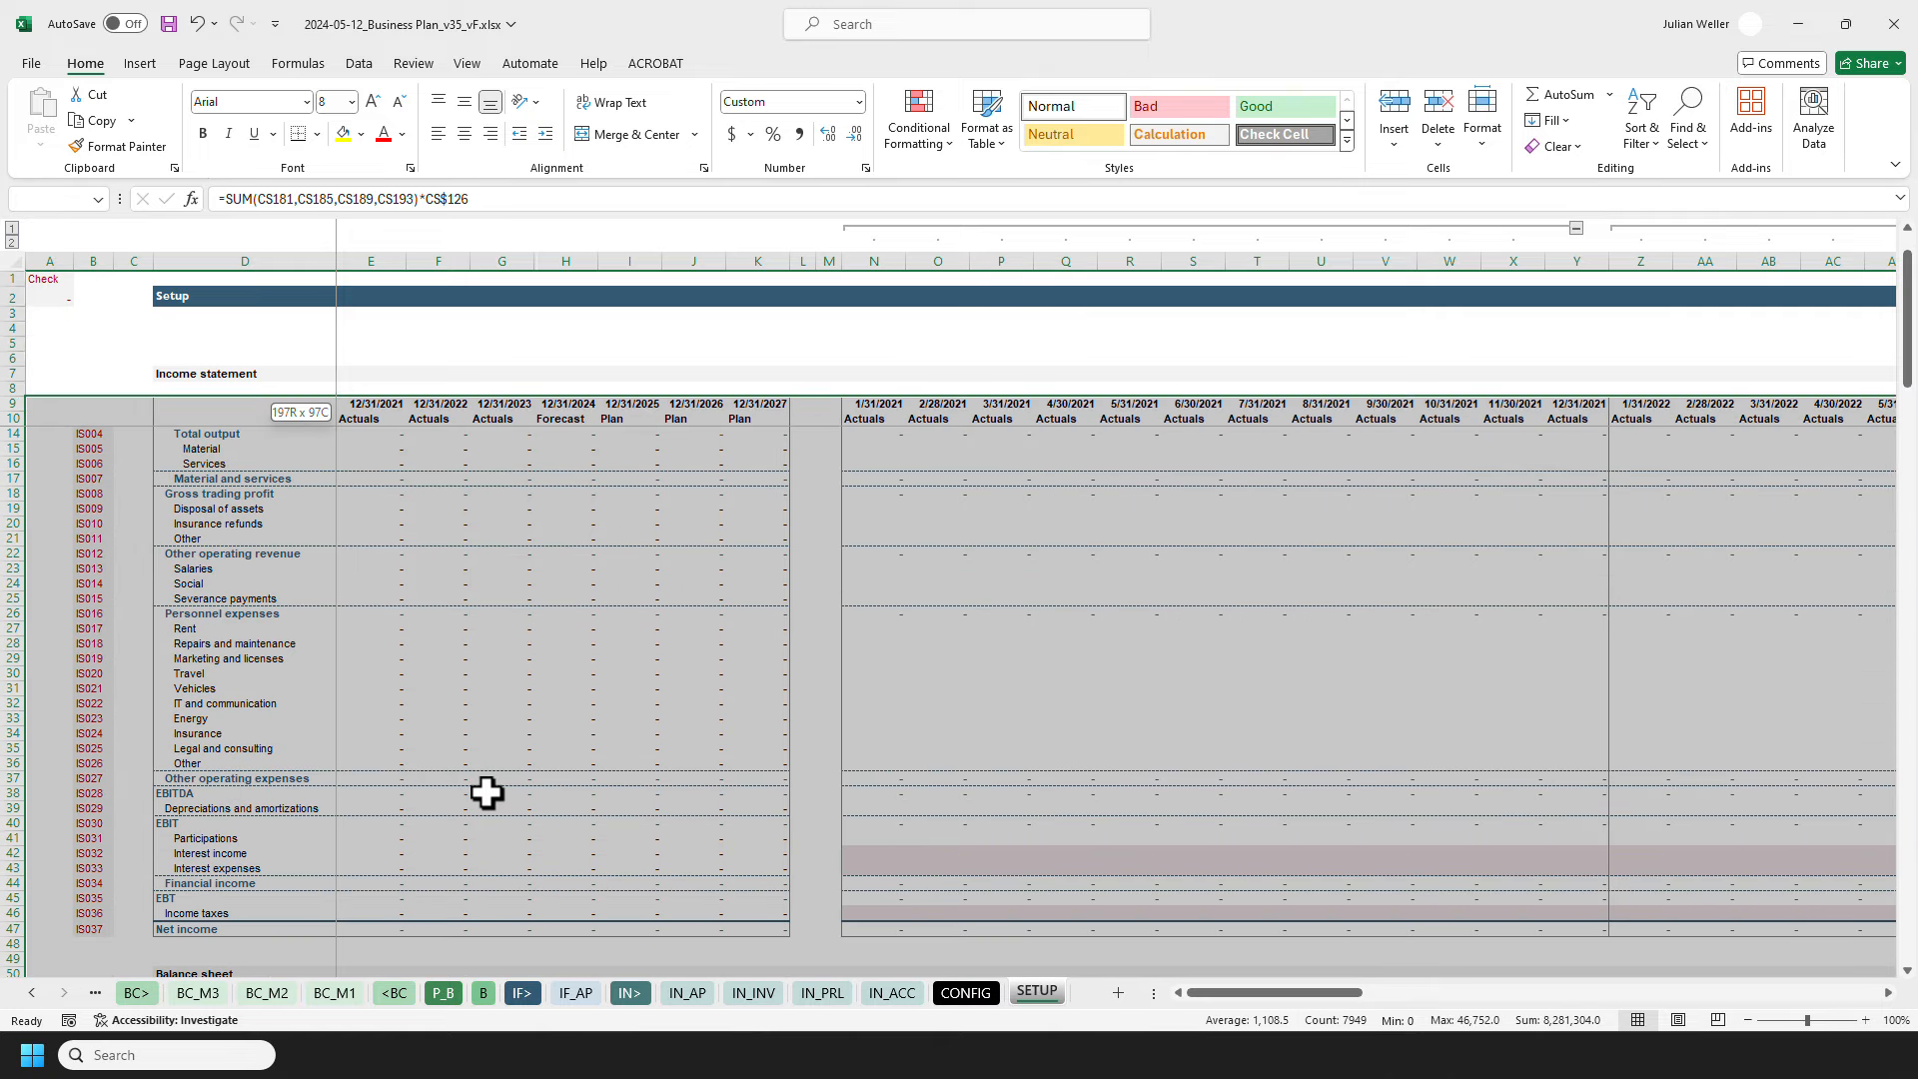
key("ctrl+c")
Step: Switch to 2024-01-01_Business Plan_REC_v1.xlsx and paste the copied formats and formulas into Sheet1 starting at A1
key("alt+Tab")
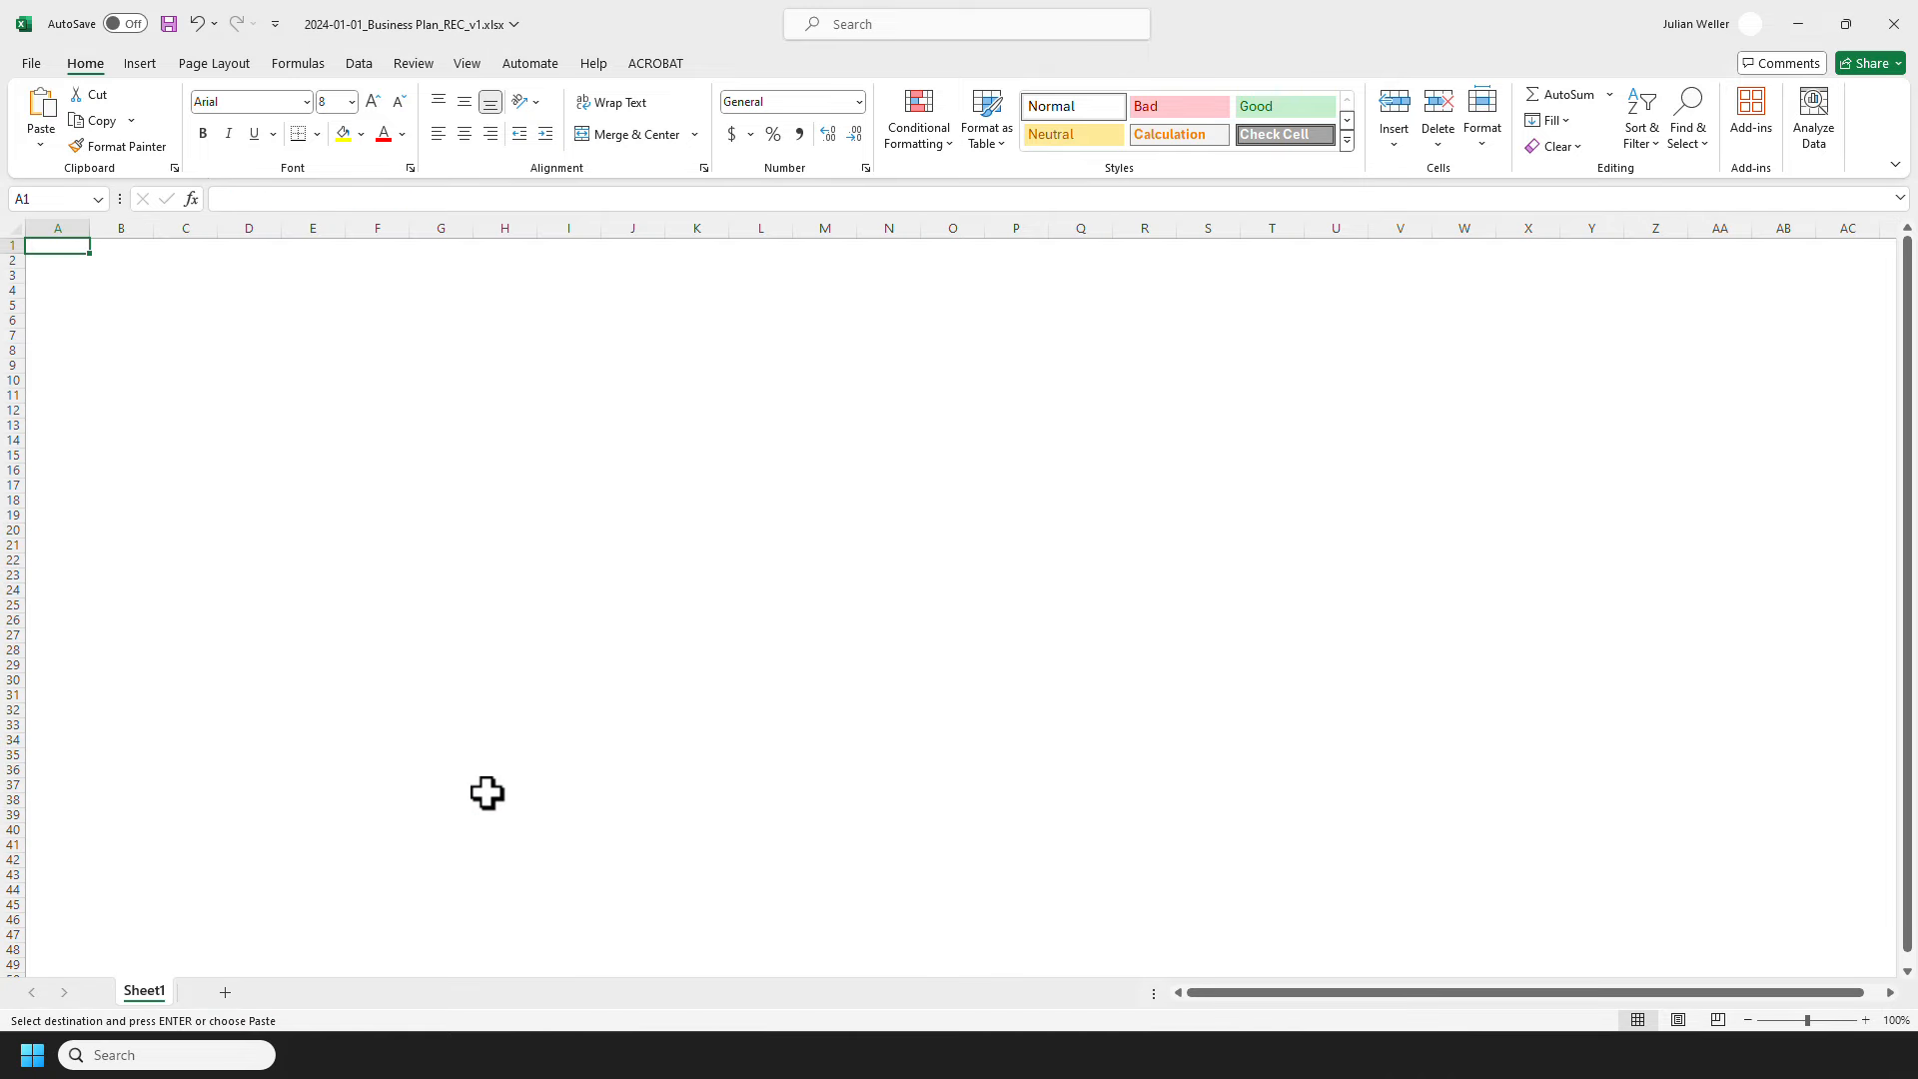
key("ctrl+alt+v")
key("Return")
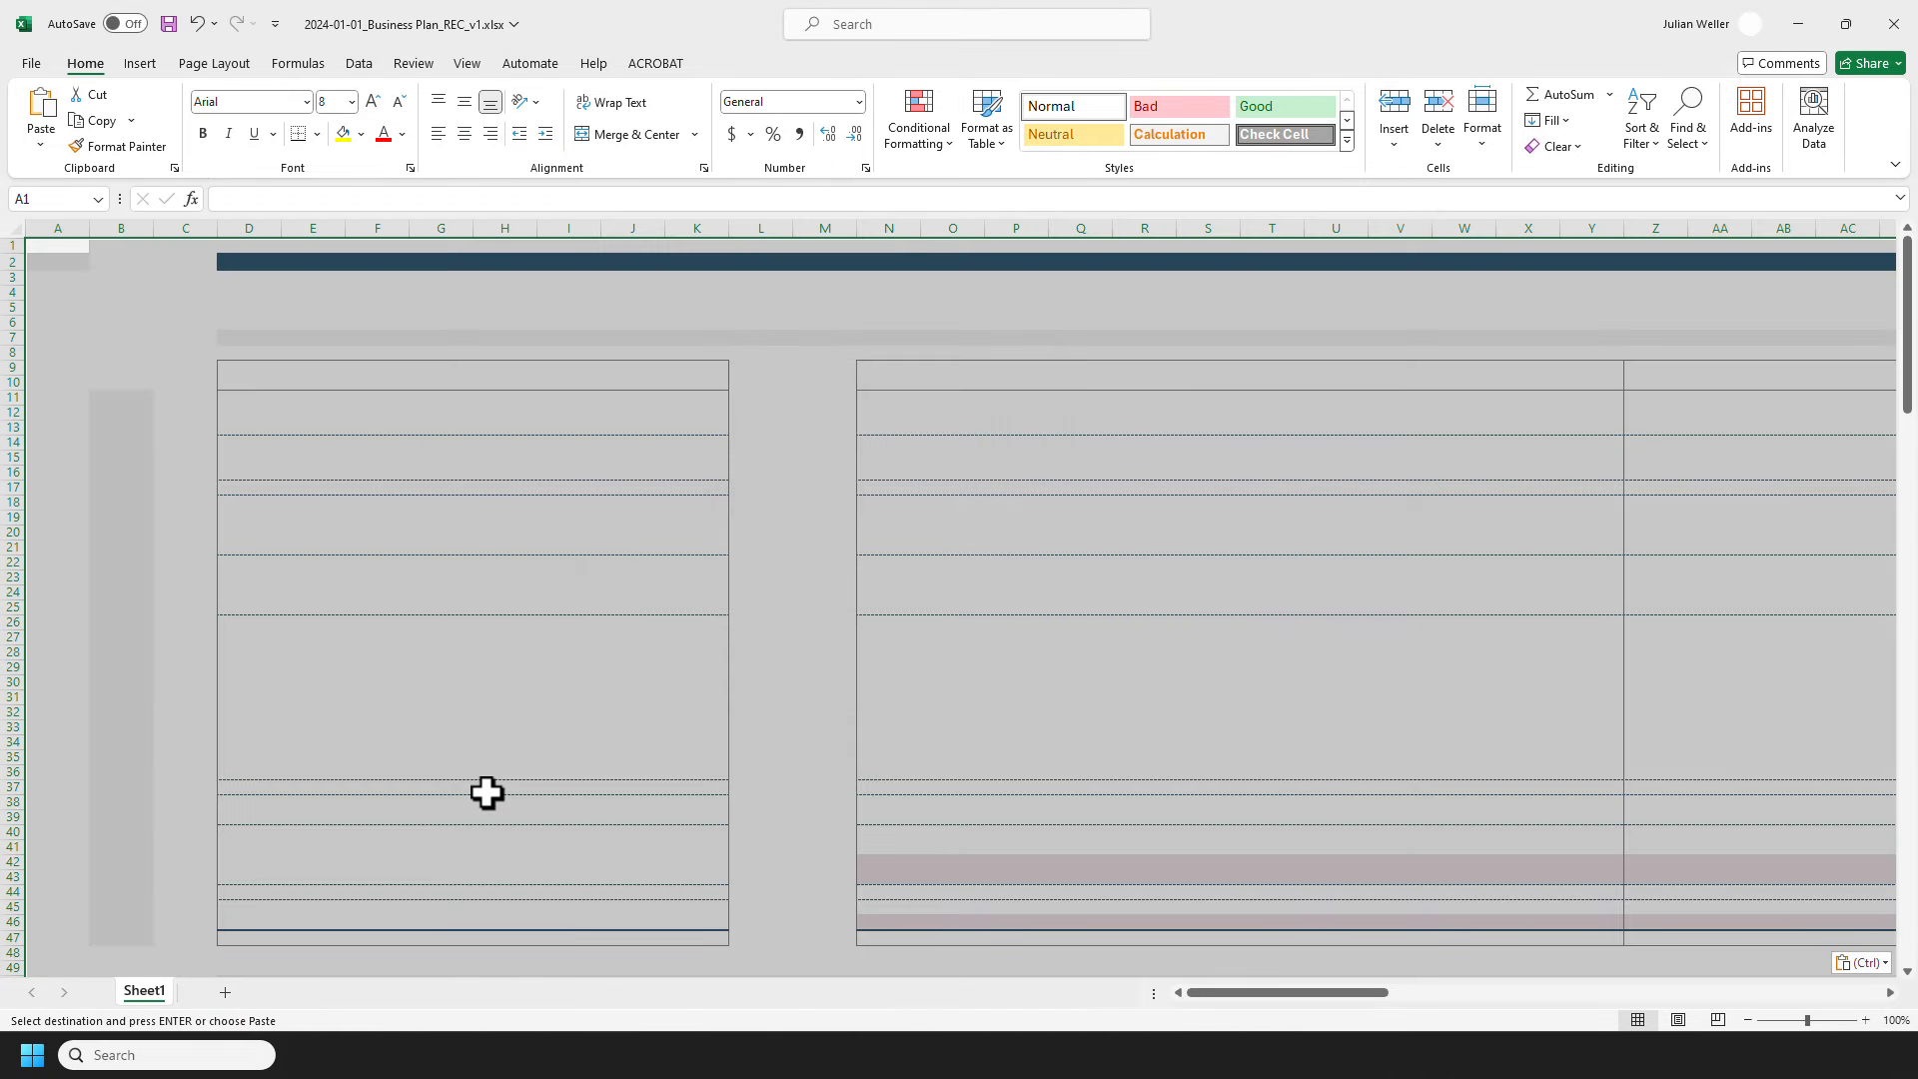
key("ctrl+alt+v")
key("Return")
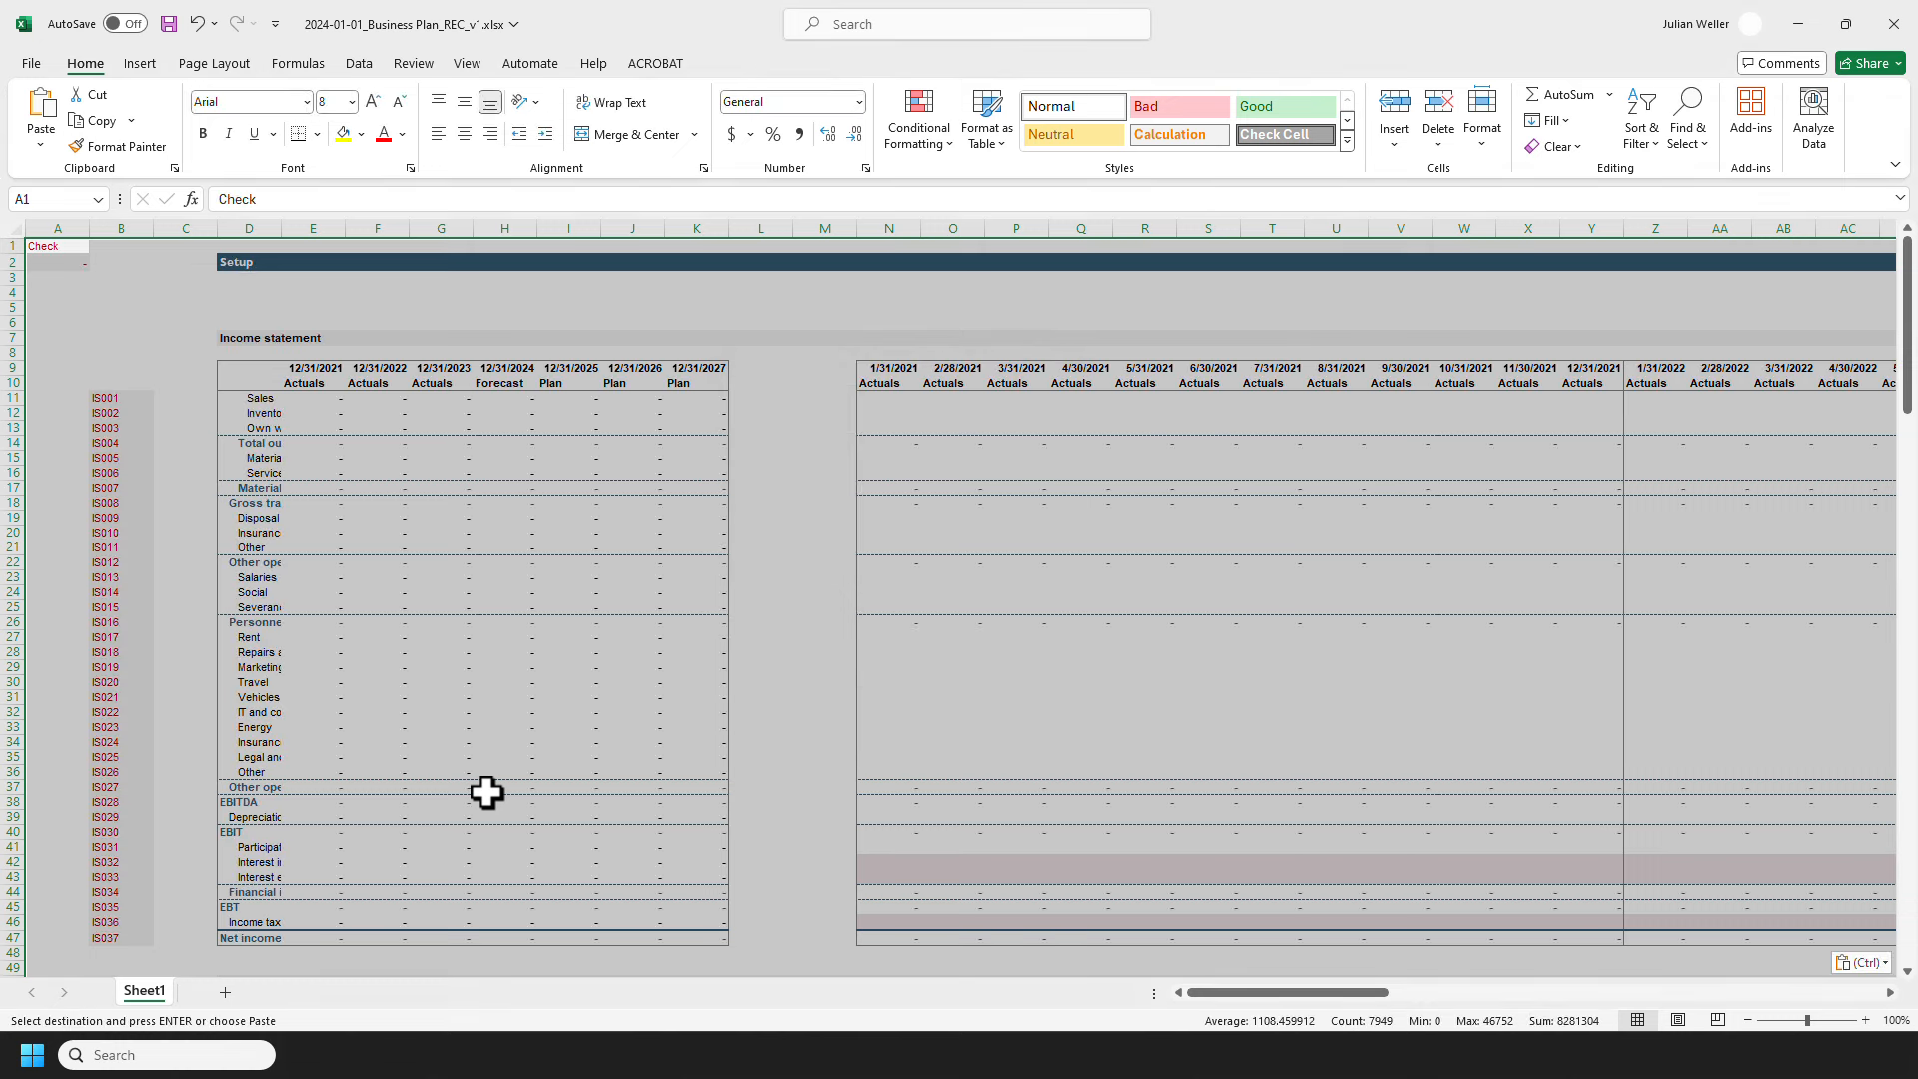
Step: Paste the source column widths onto Sheet1 and make the Setup title row slightly taller
key("ctrl+alt+v")
key("w")
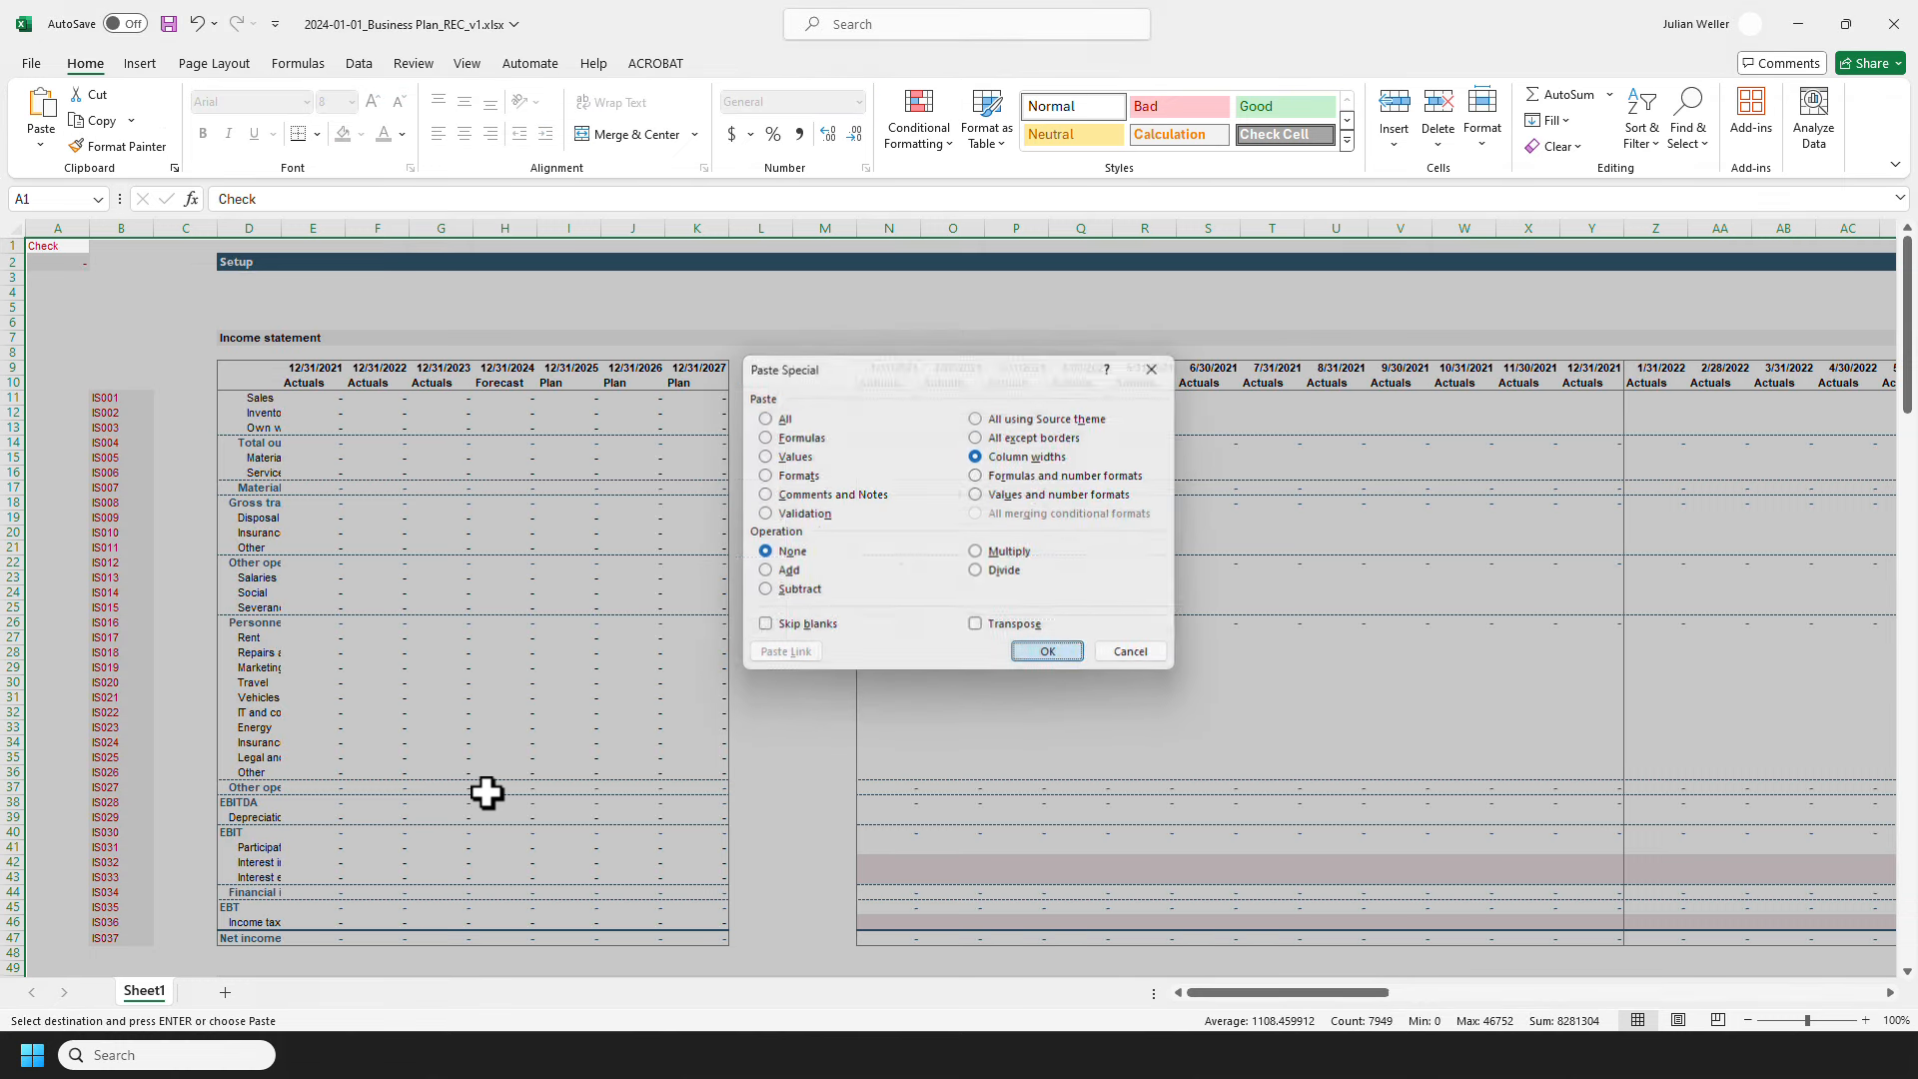
key("Return")
key("ctrl+Home")
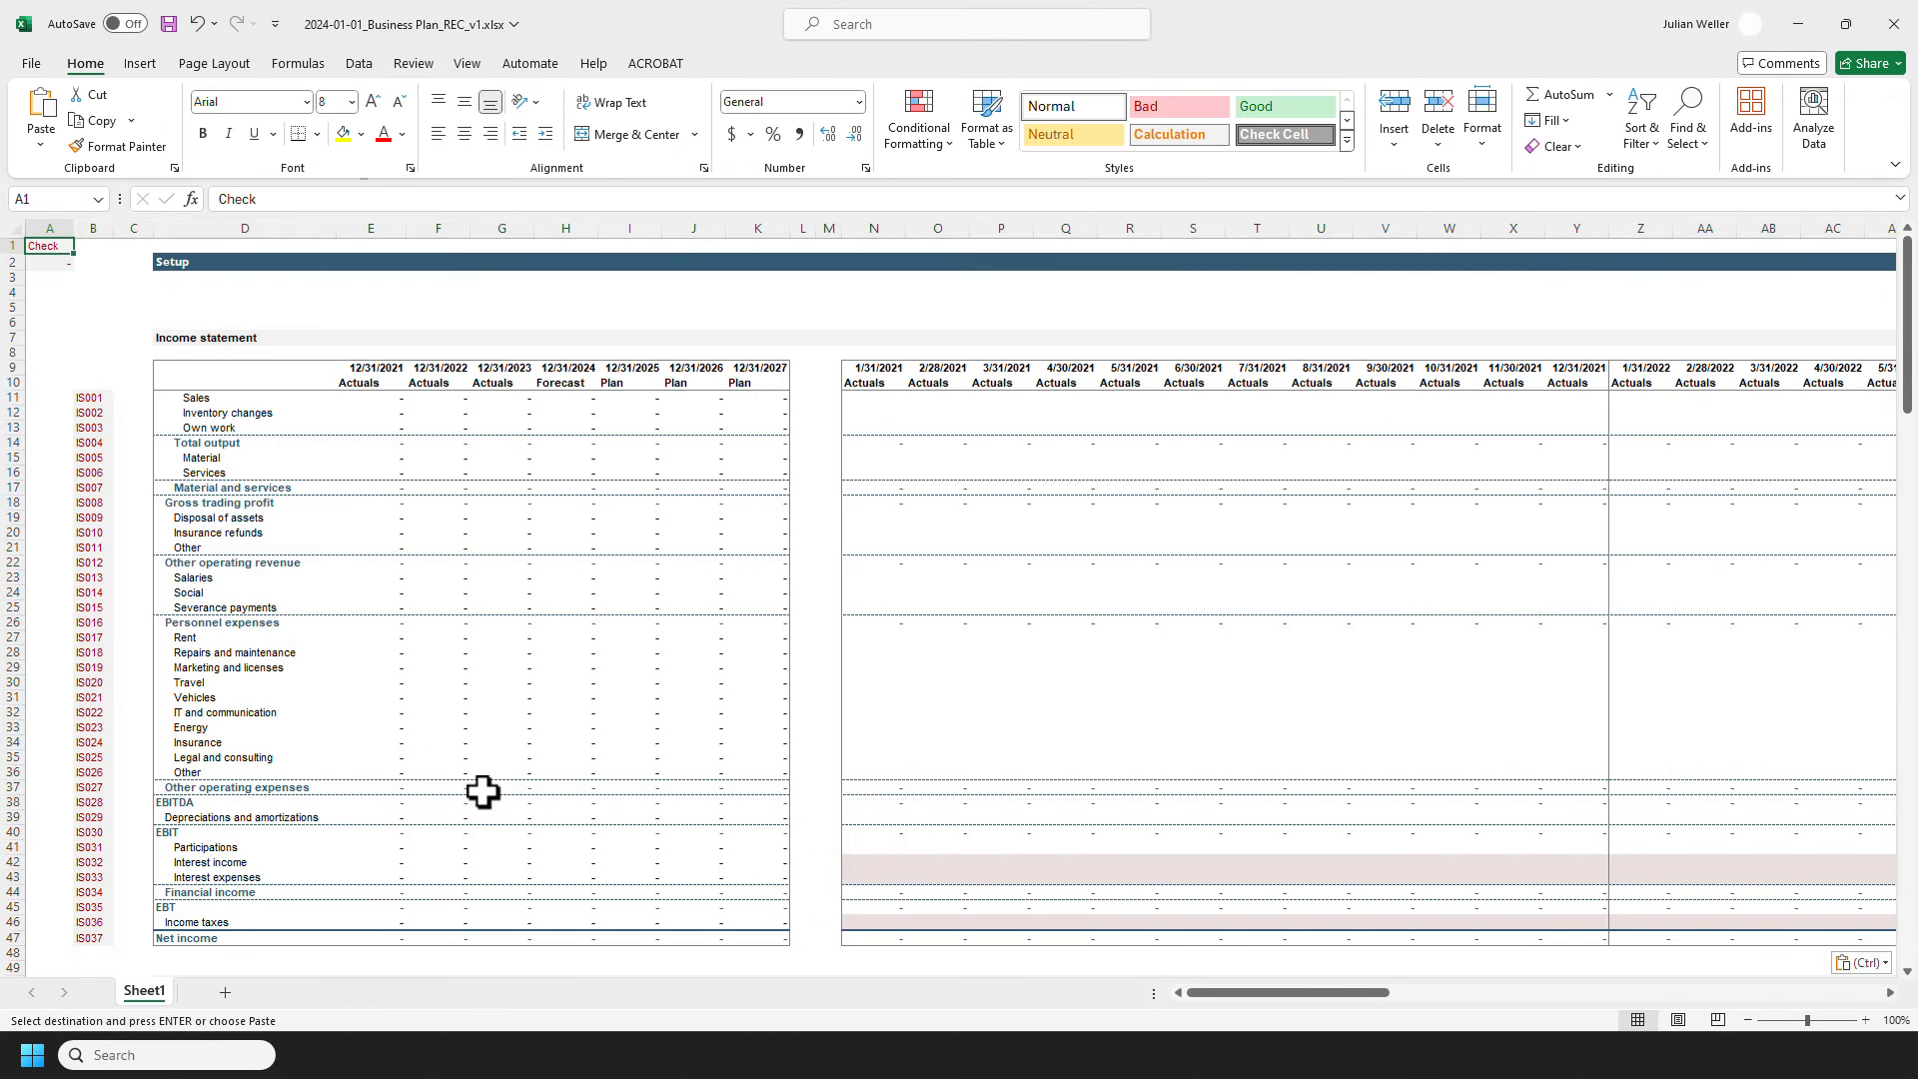
left_click(13, 264)
left_click_drag(16, 270, 16, 274)
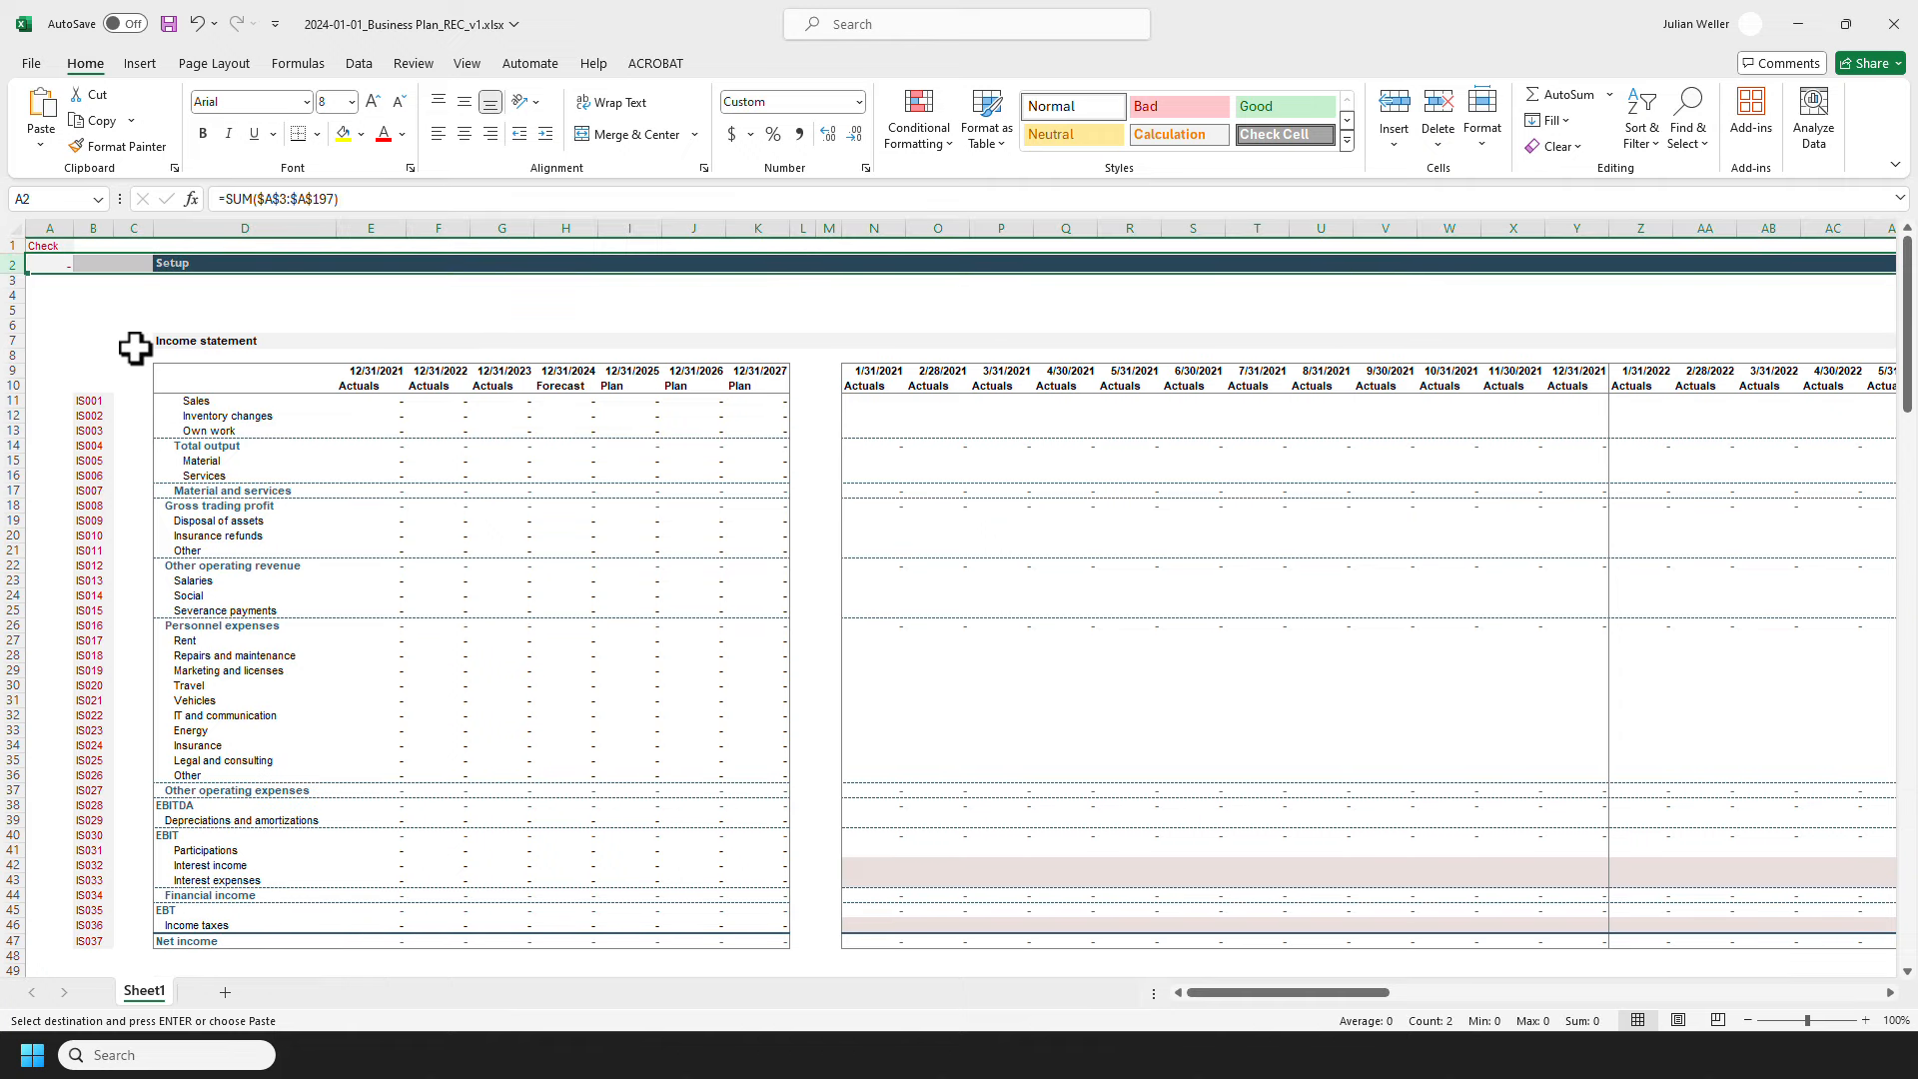
Step: Freeze the panes at cell E11 so the header rows and label columns stay fixed
left_click(372, 399)
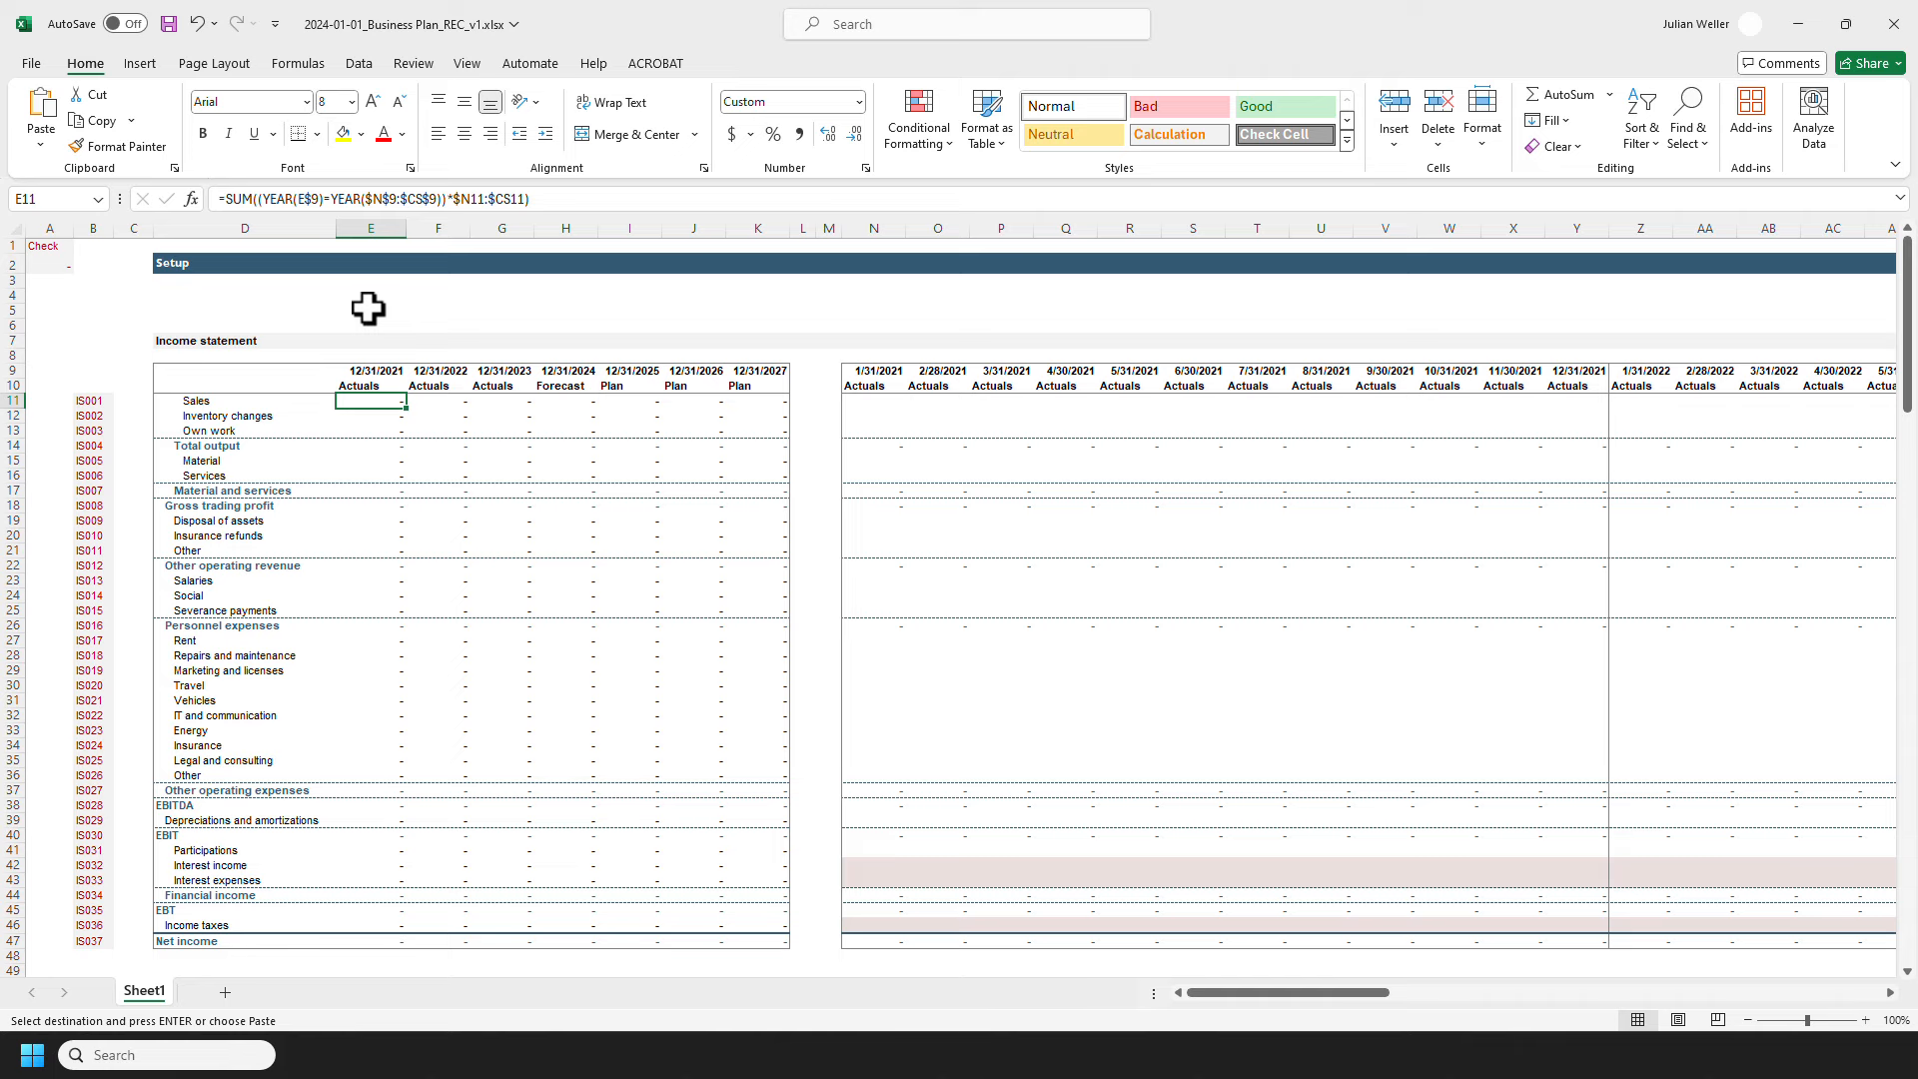
key("alt")
key("w")
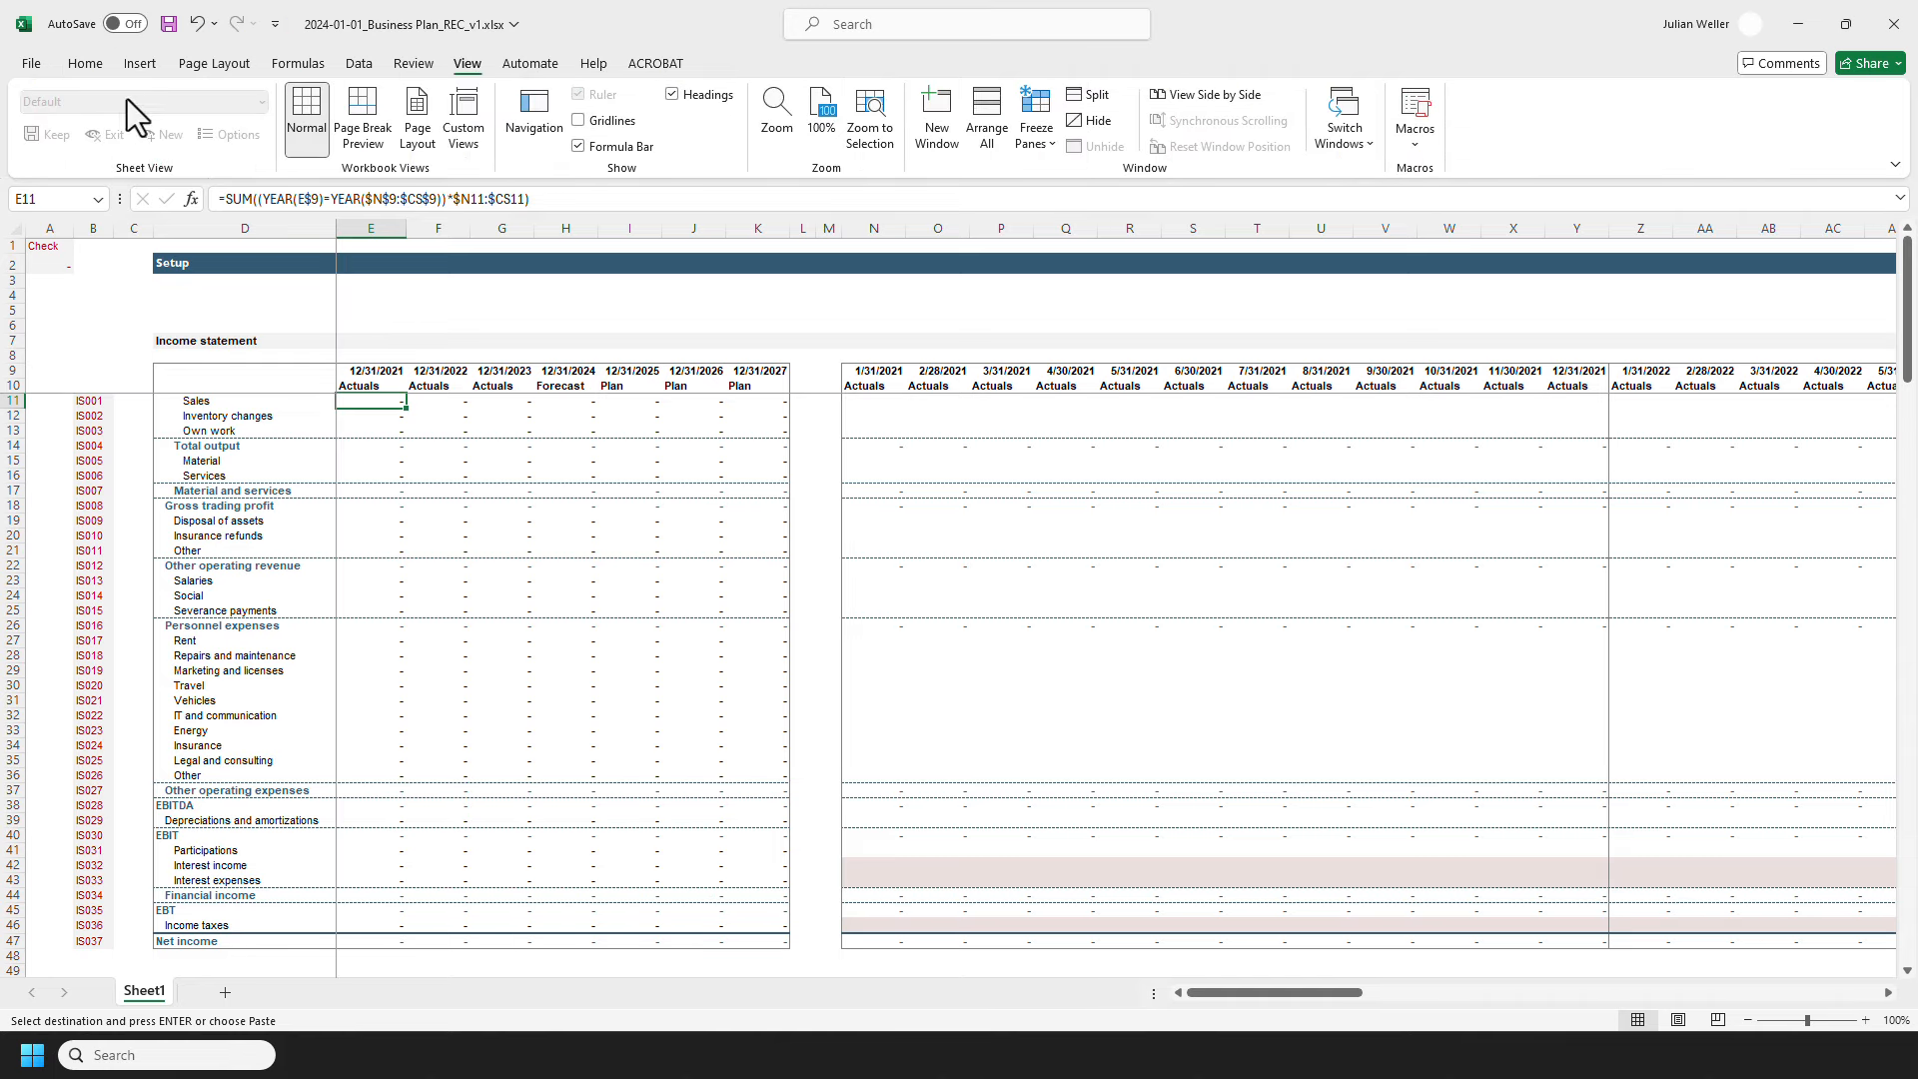
left_click(85, 63)
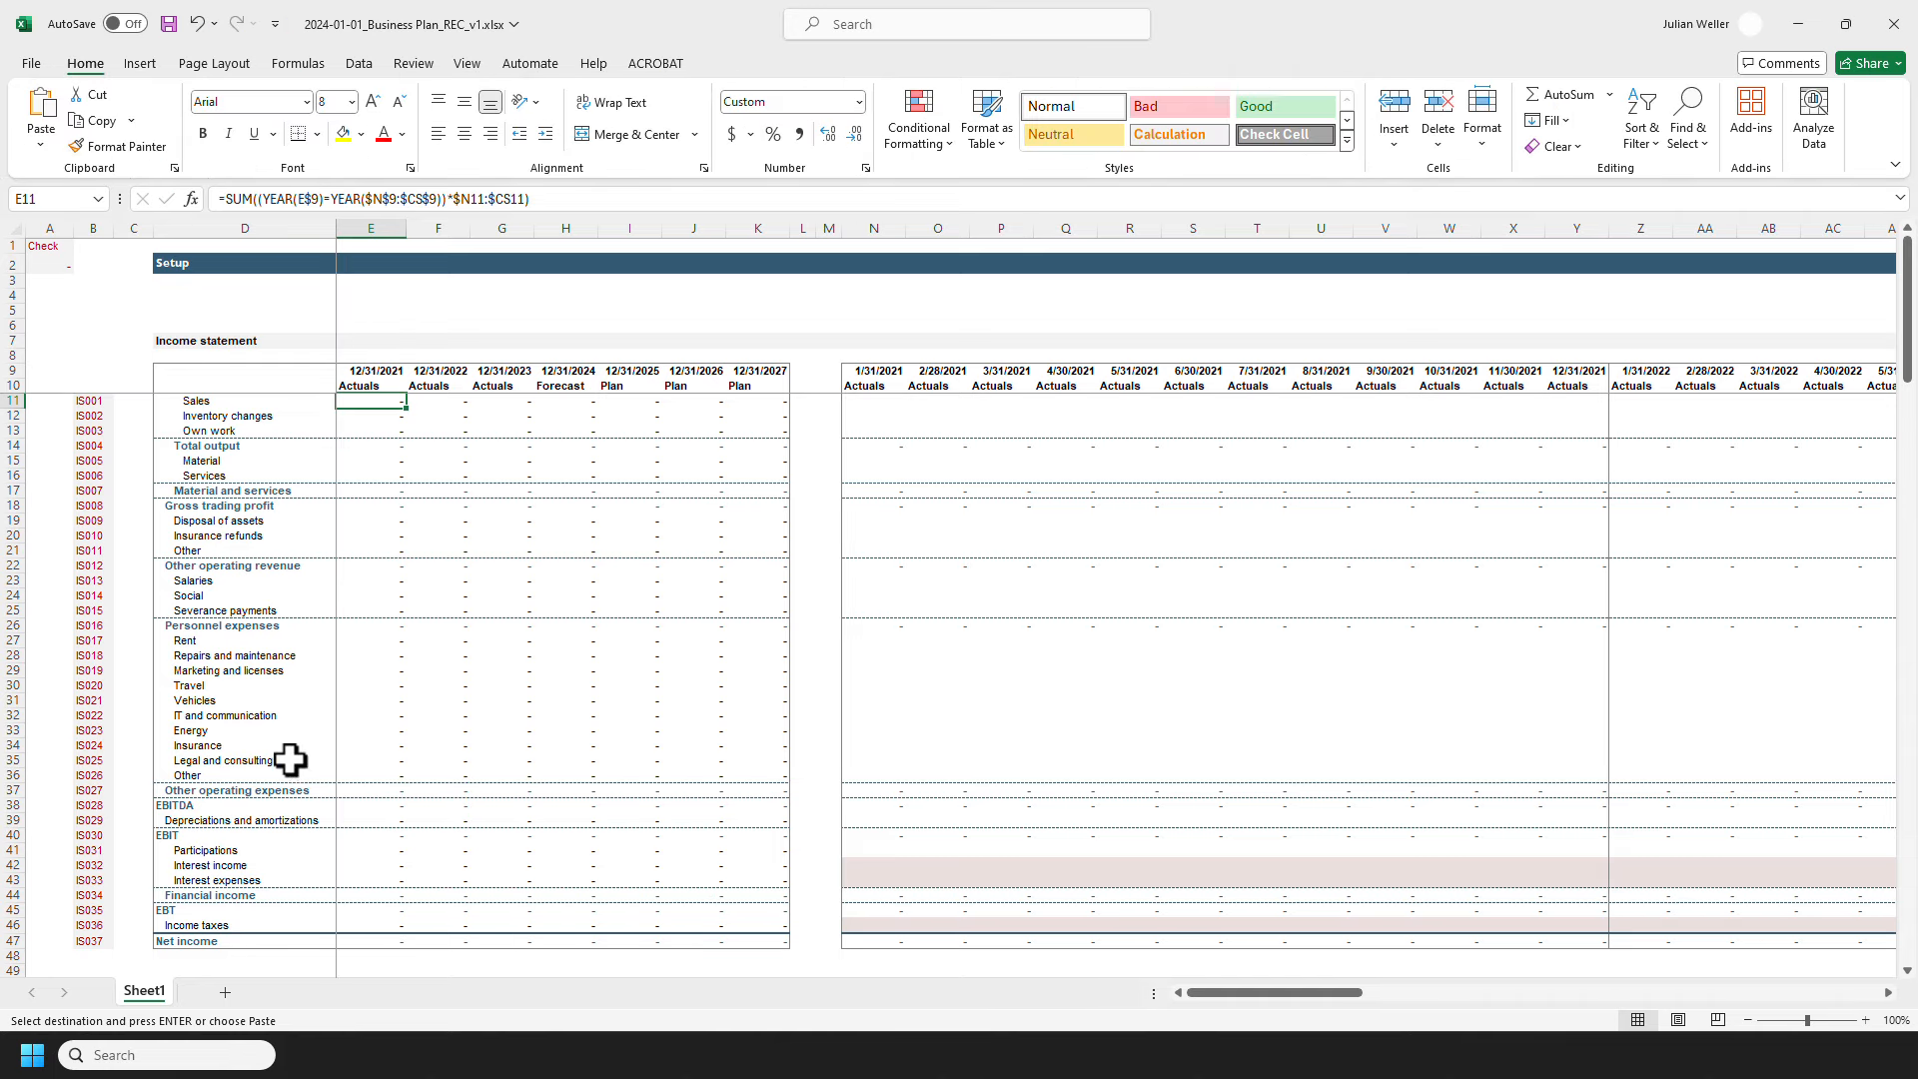
Step: Rename Sheet1 as SETUP
double_click(146, 990)
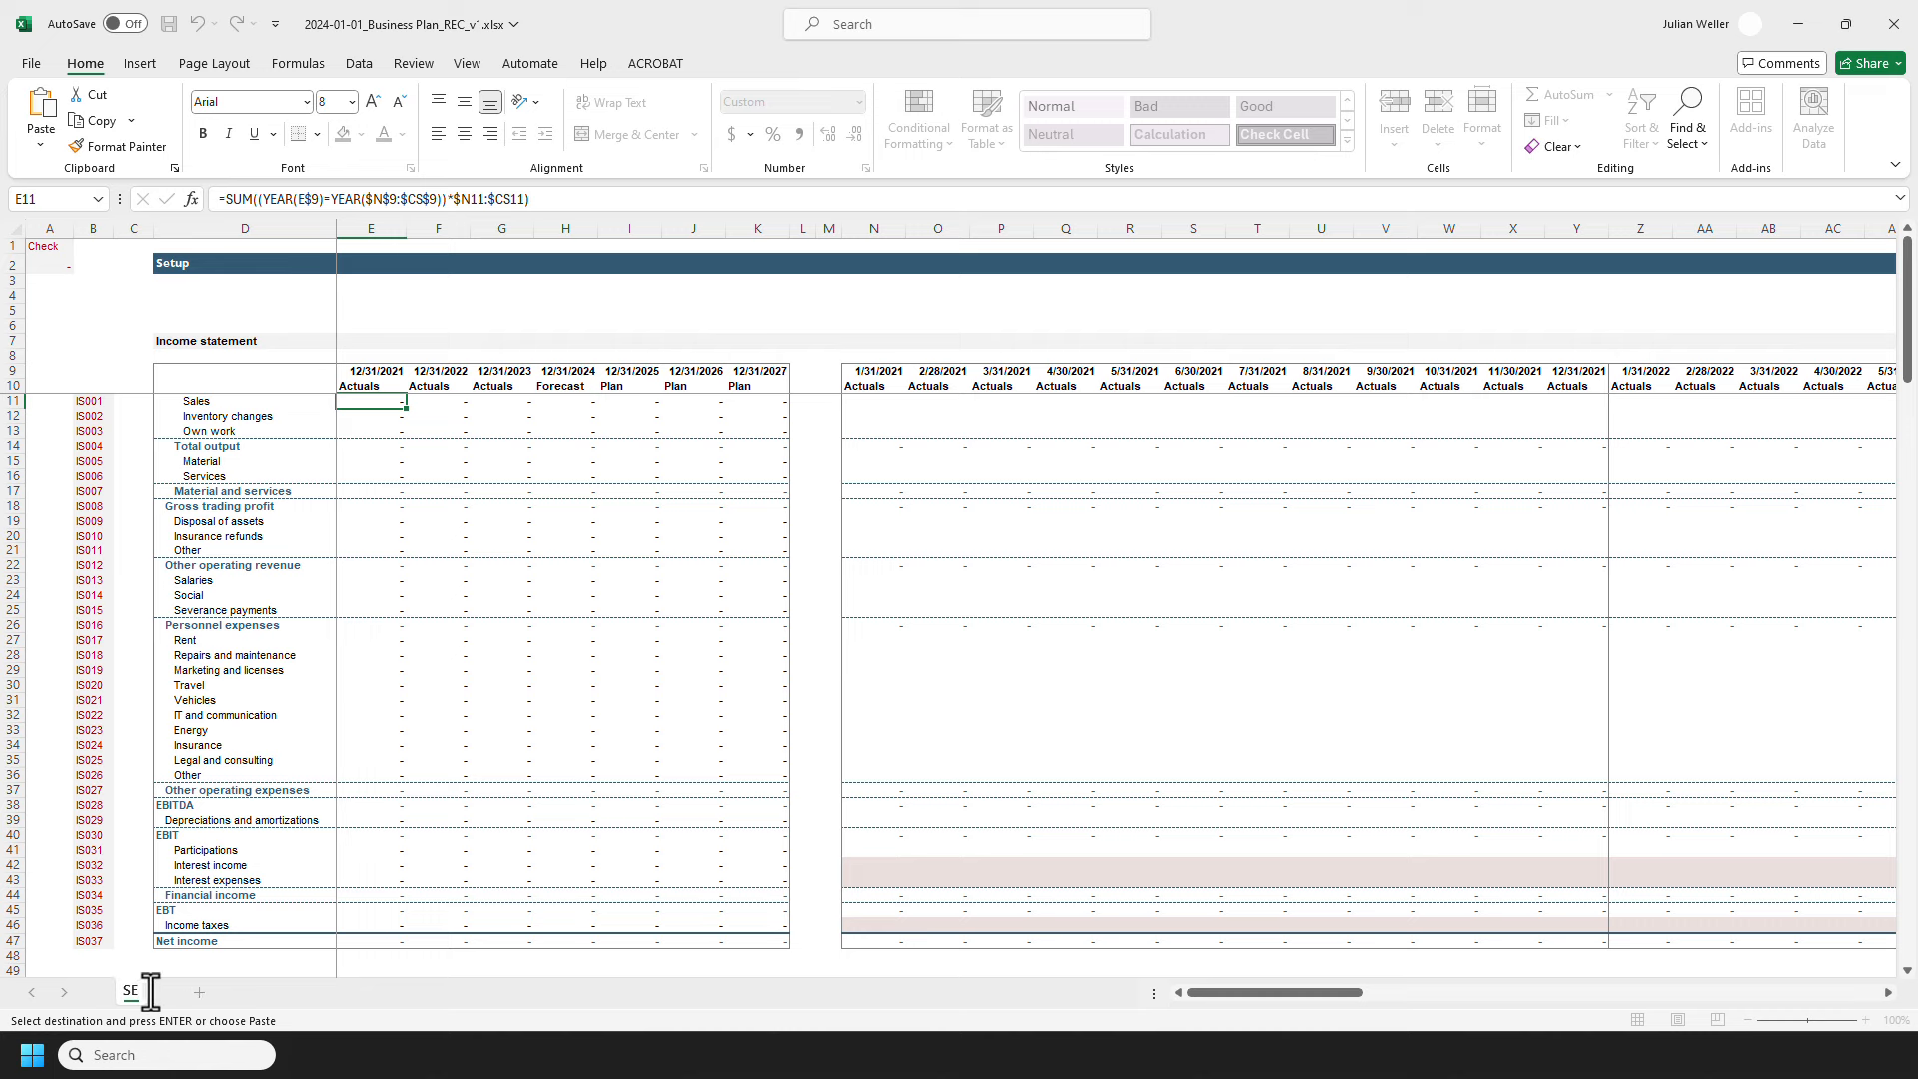
type("SETUP")
key("Return")
Step: Color the SETUP sheet's tab black (#000000)
right_click(142, 991)
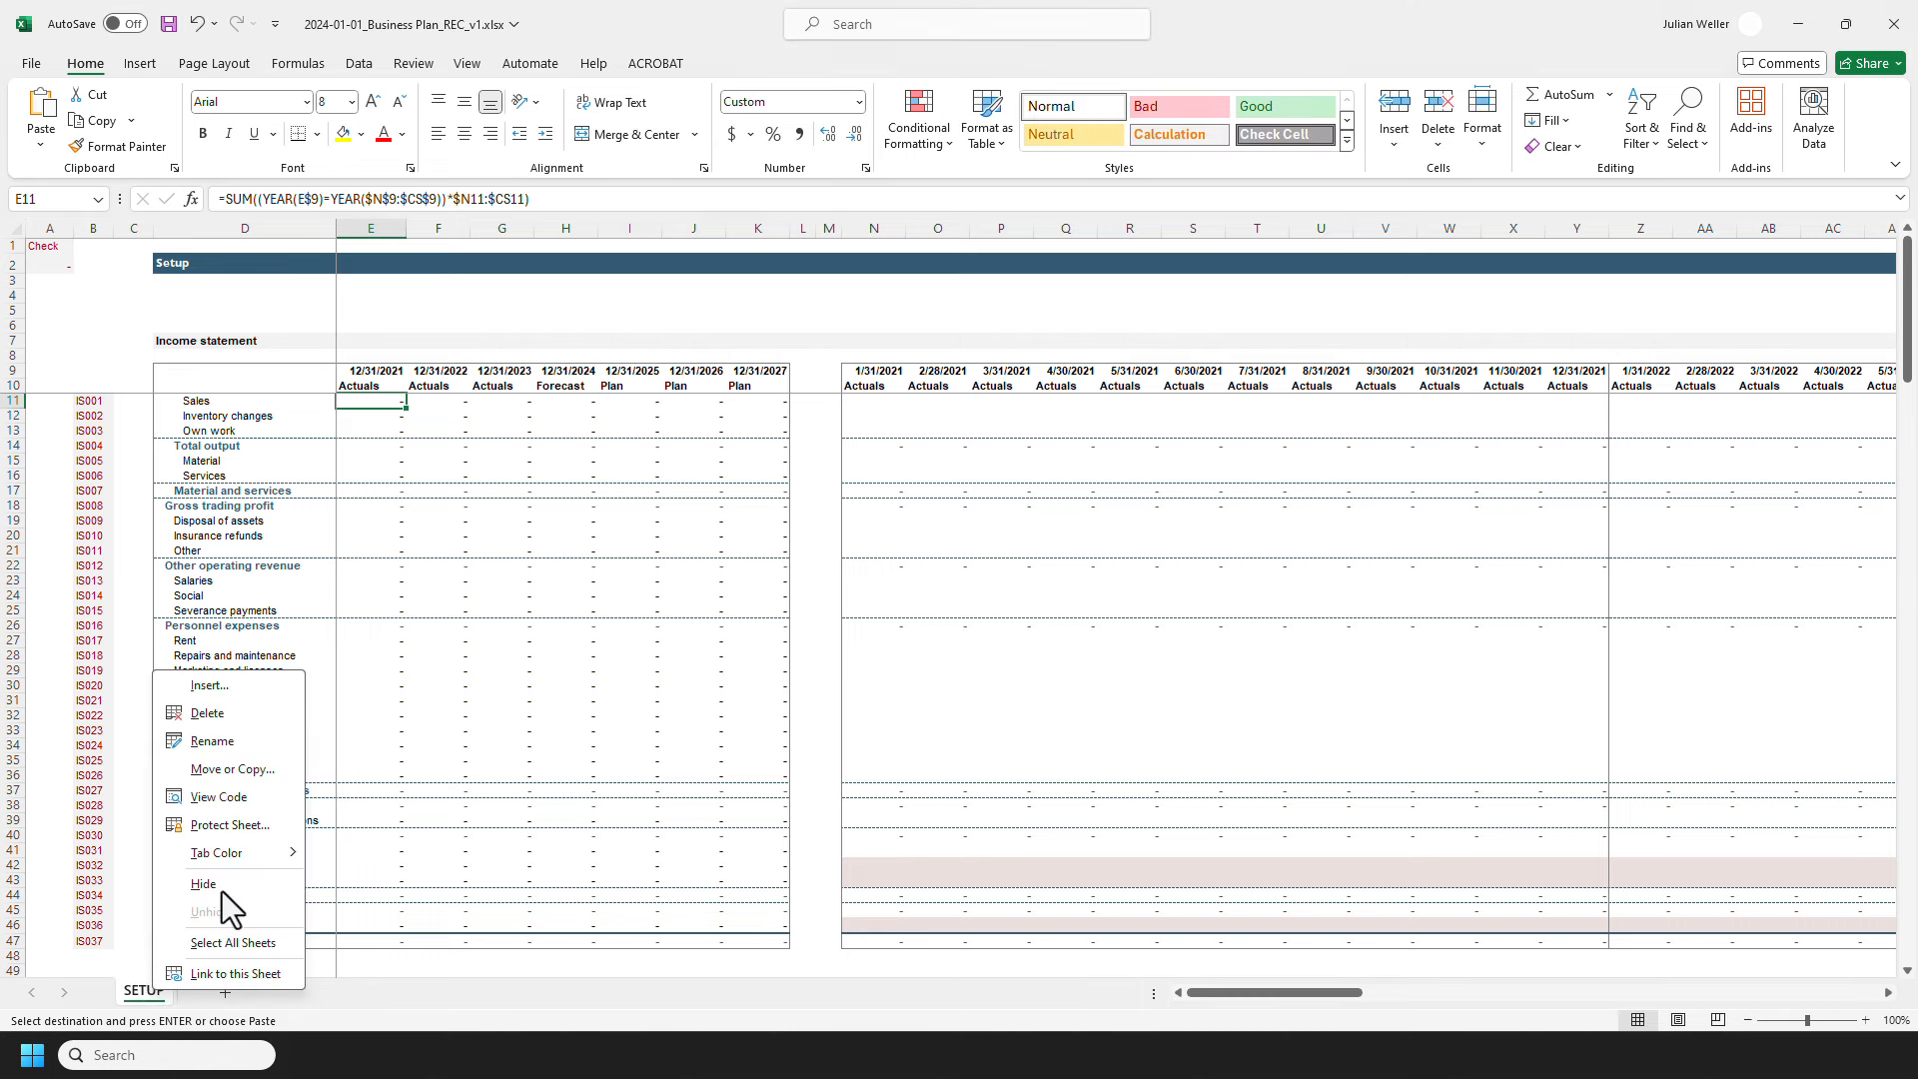
mouse_move(249, 865)
left_click(377, 1009)
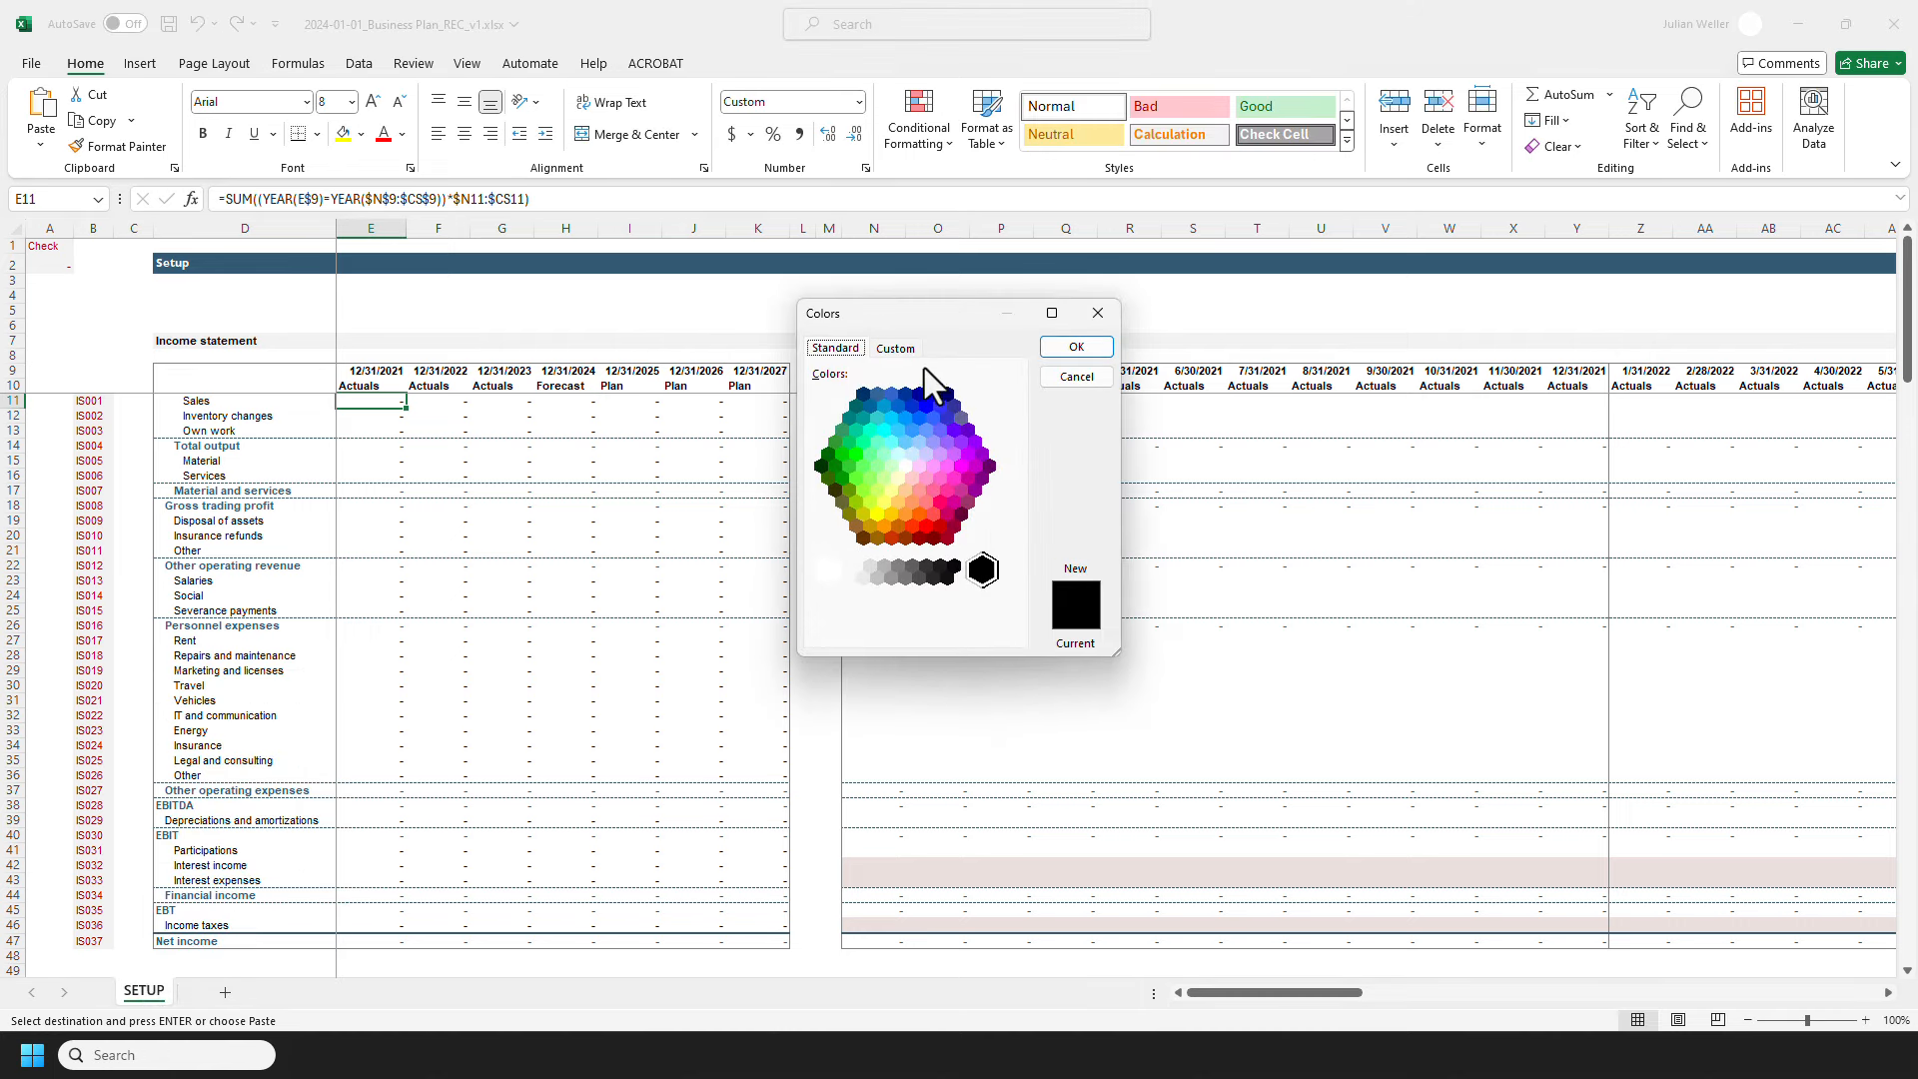
left_click(897, 348)
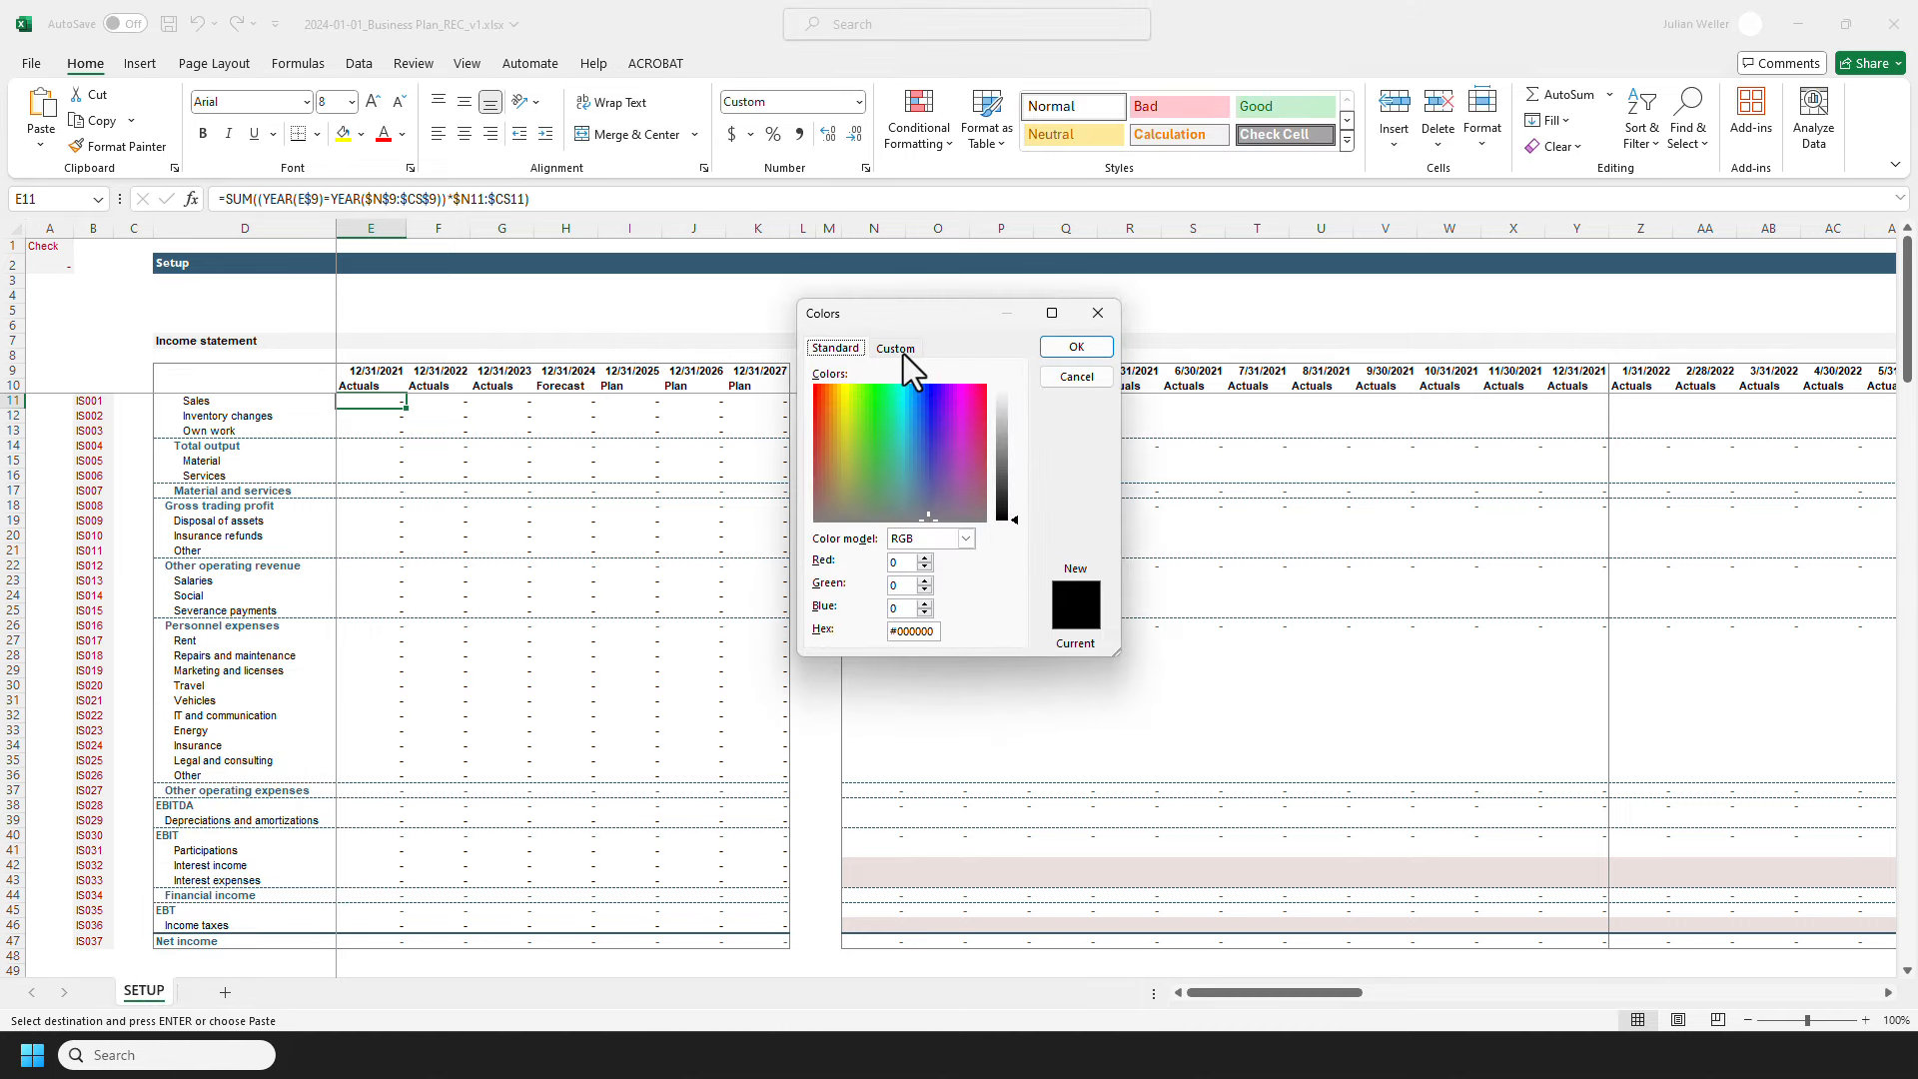
left_click(1076, 346)
left_click(144, 362)
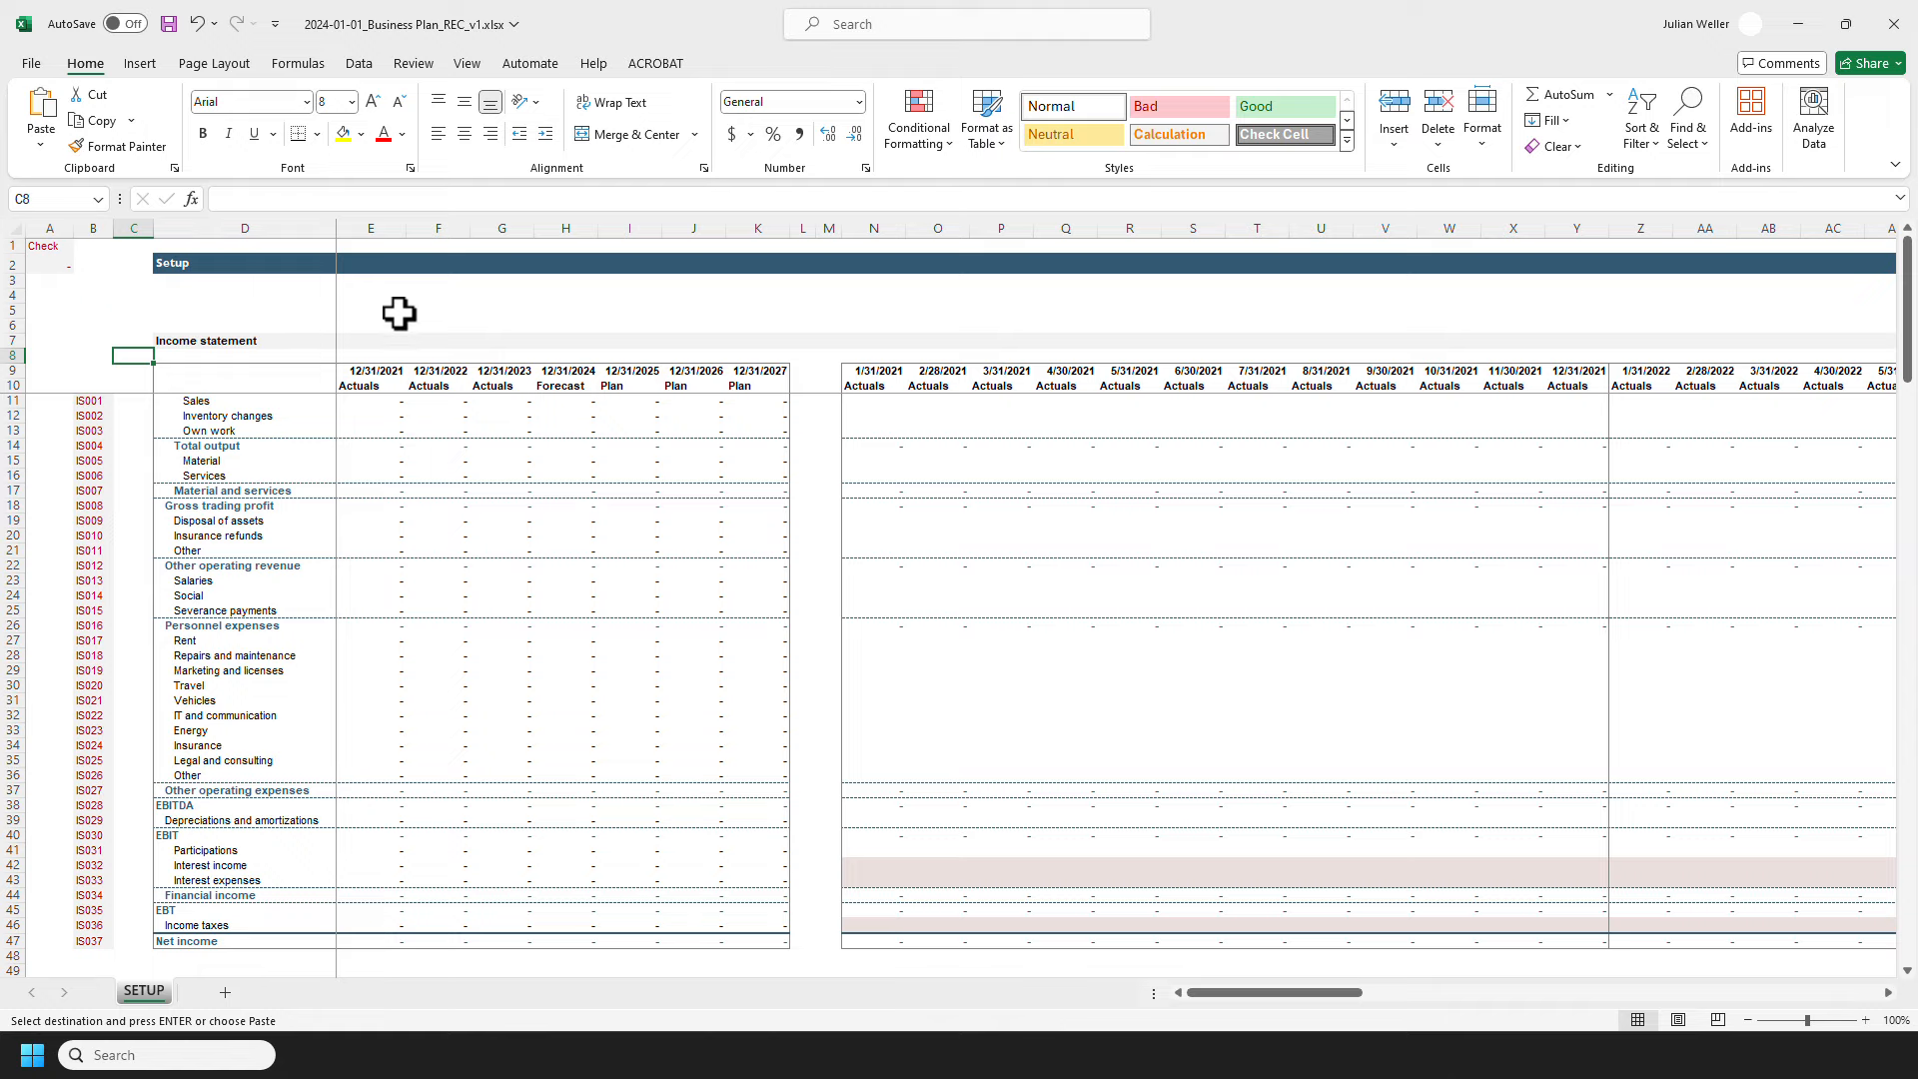
Step: Inspect the SUM and YEAR formula in the 12/31/2021 Sales cell E11, including its date and monthly value ranges
left_click(367, 397)
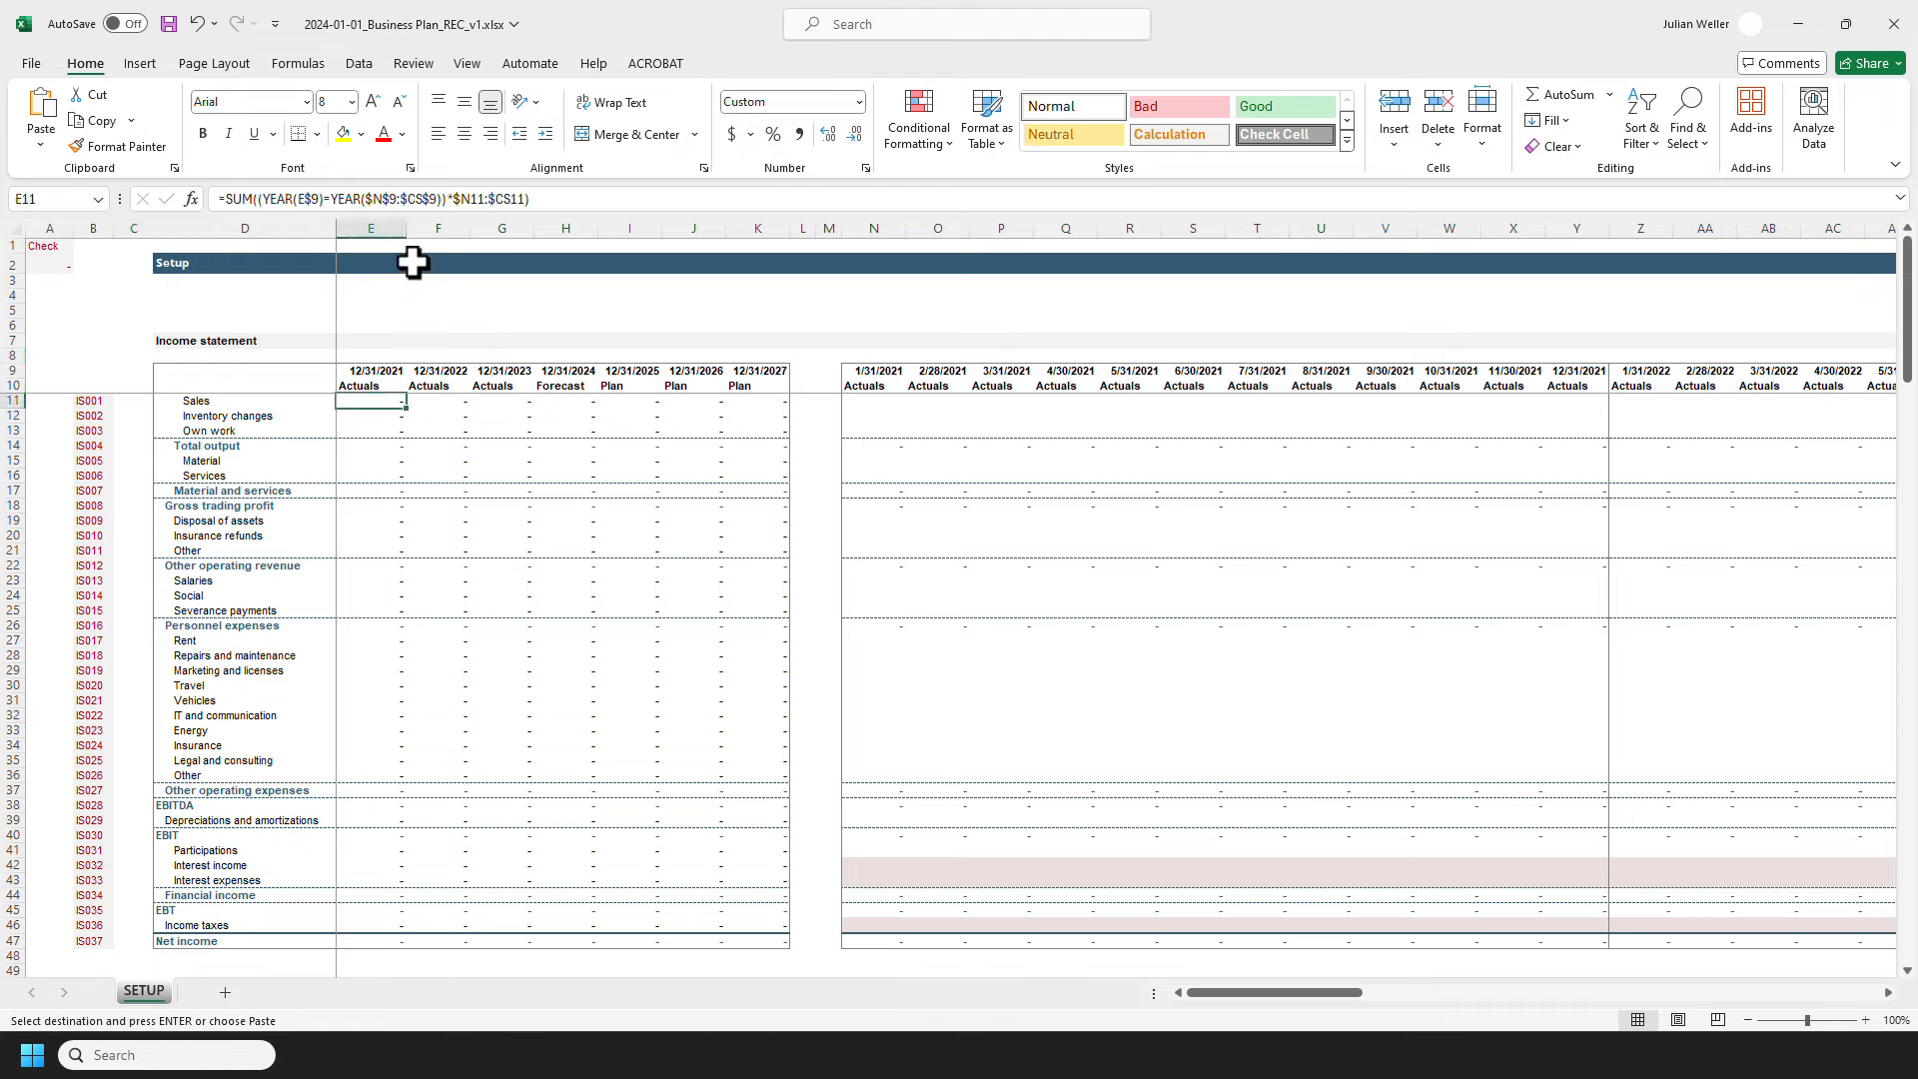
left_click(451, 199)
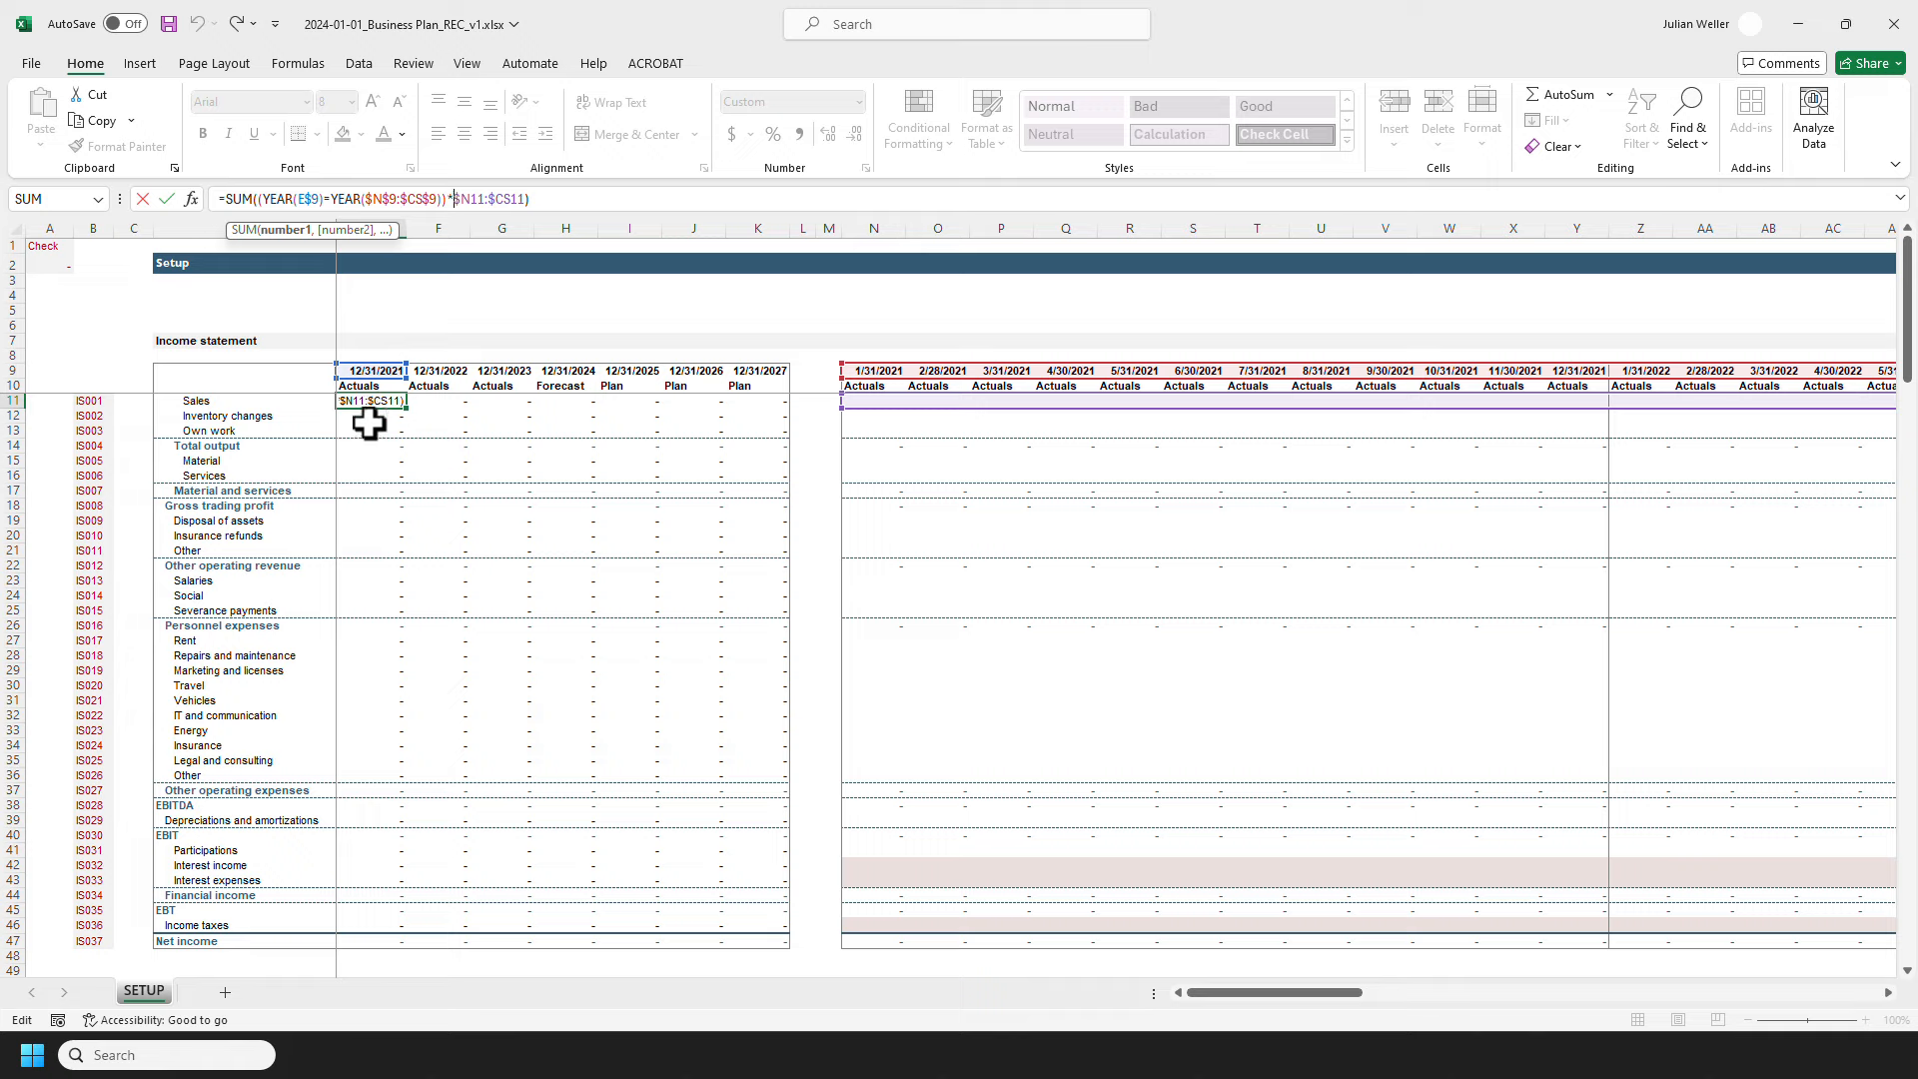
key("Return")
Step: Try starting a SUMIFS formula in cell E6 with the monthly Sales values N$11:CS$11 as the sum range
left_click(364, 307)
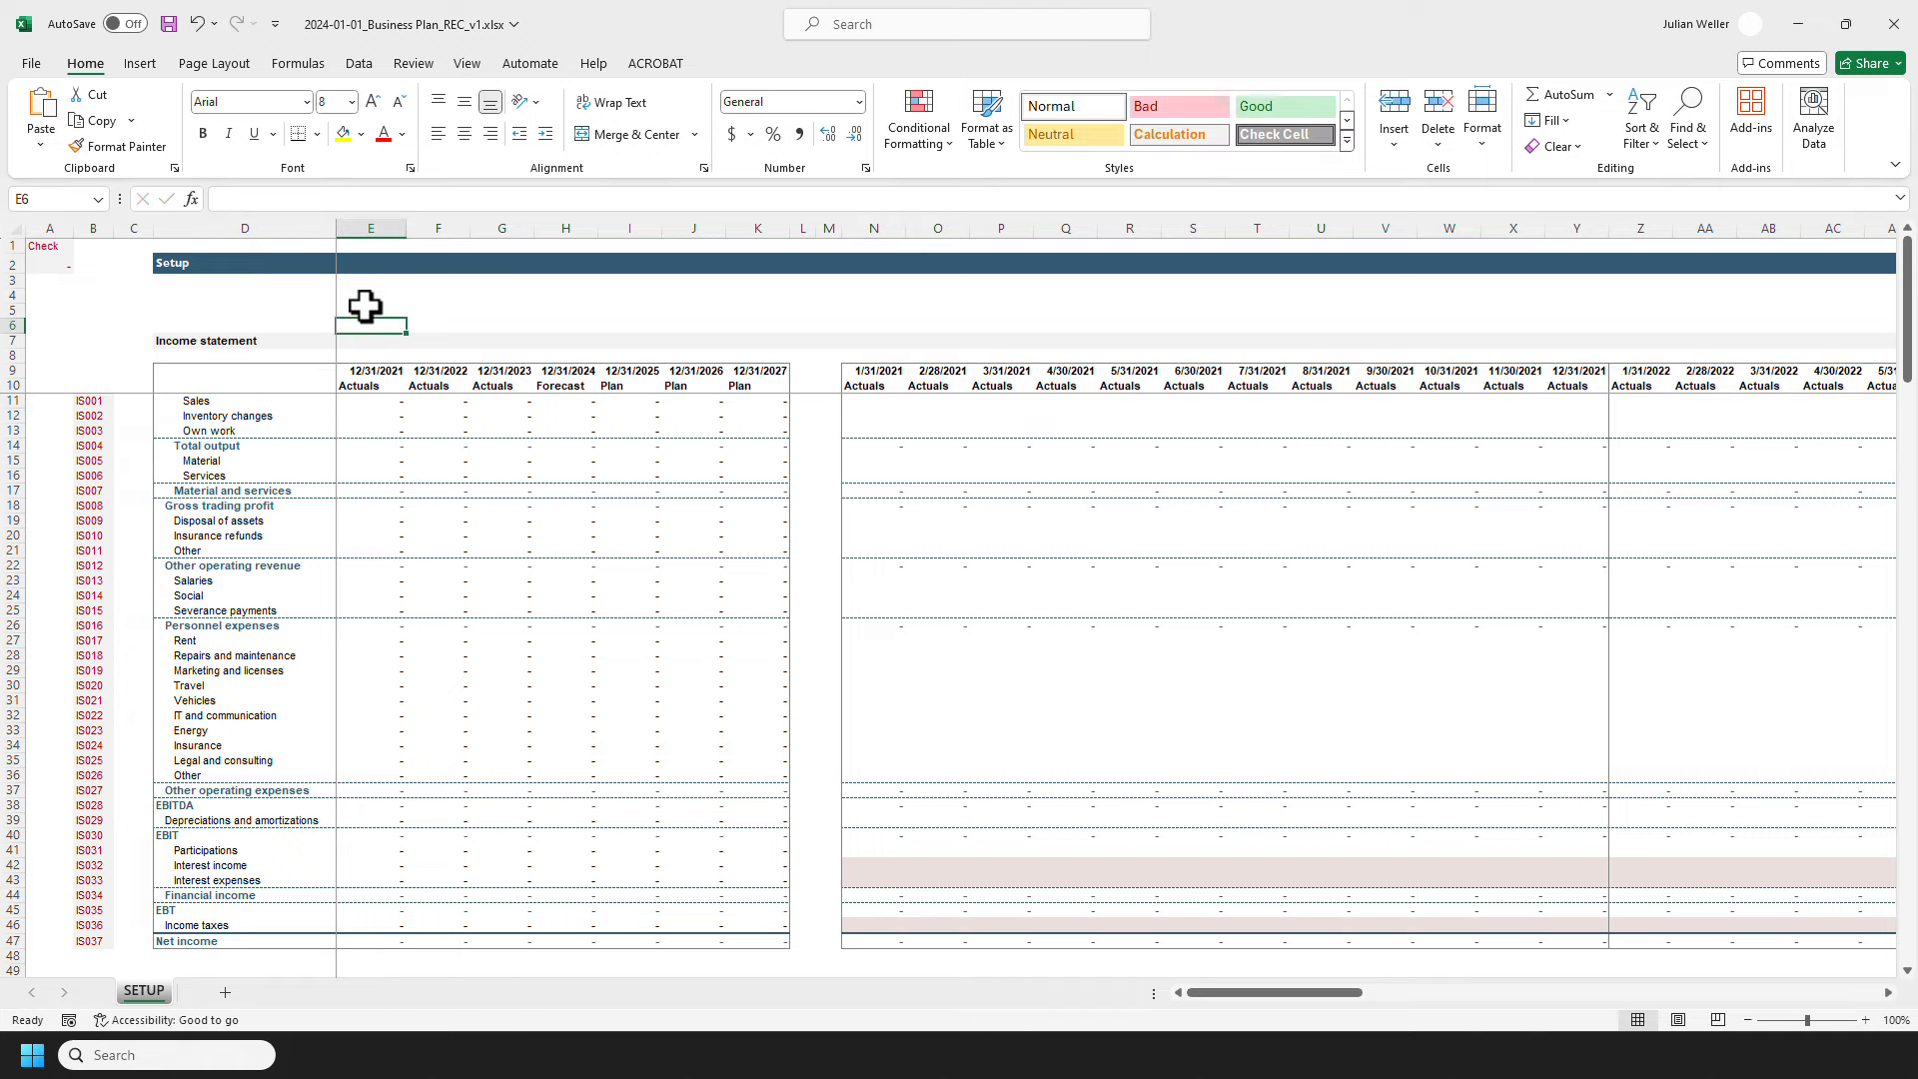
type("=SUMIFS(")
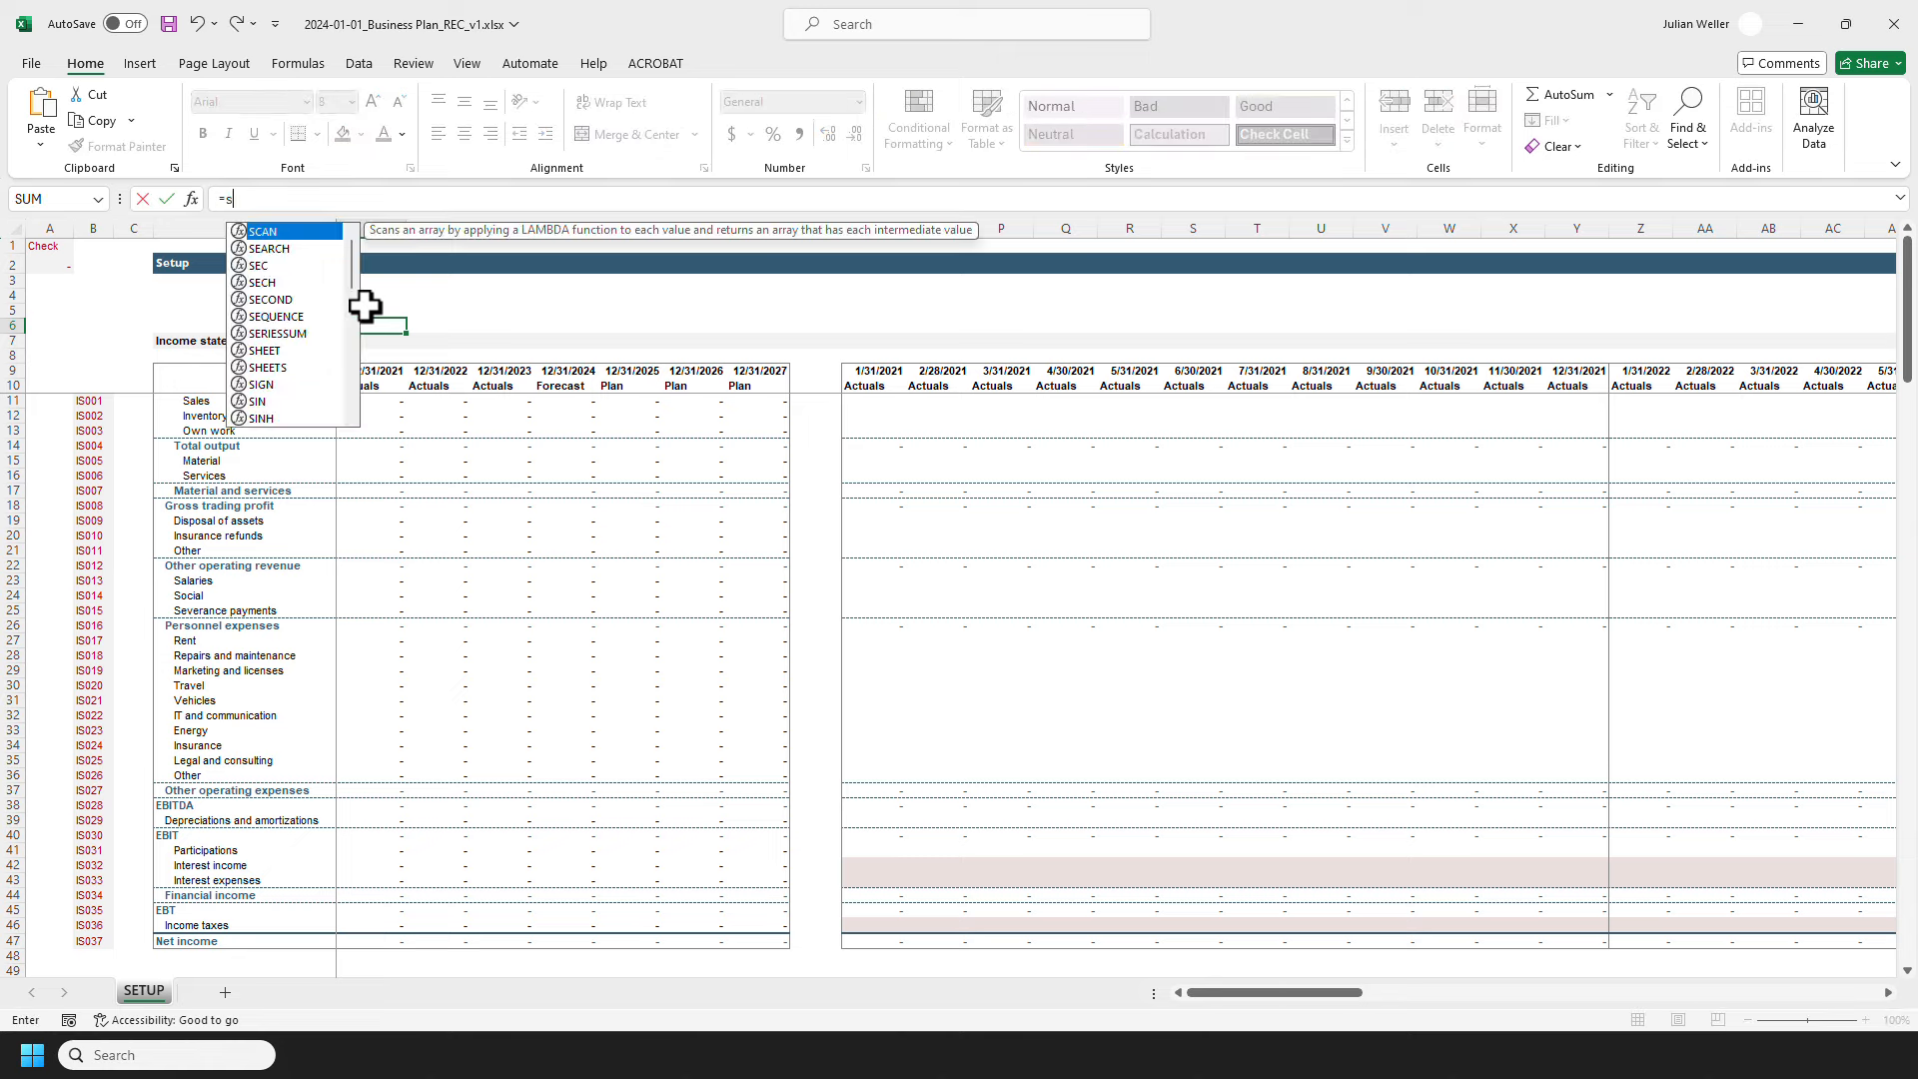
left_click(874, 401)
key("ctrl+shift+Right")
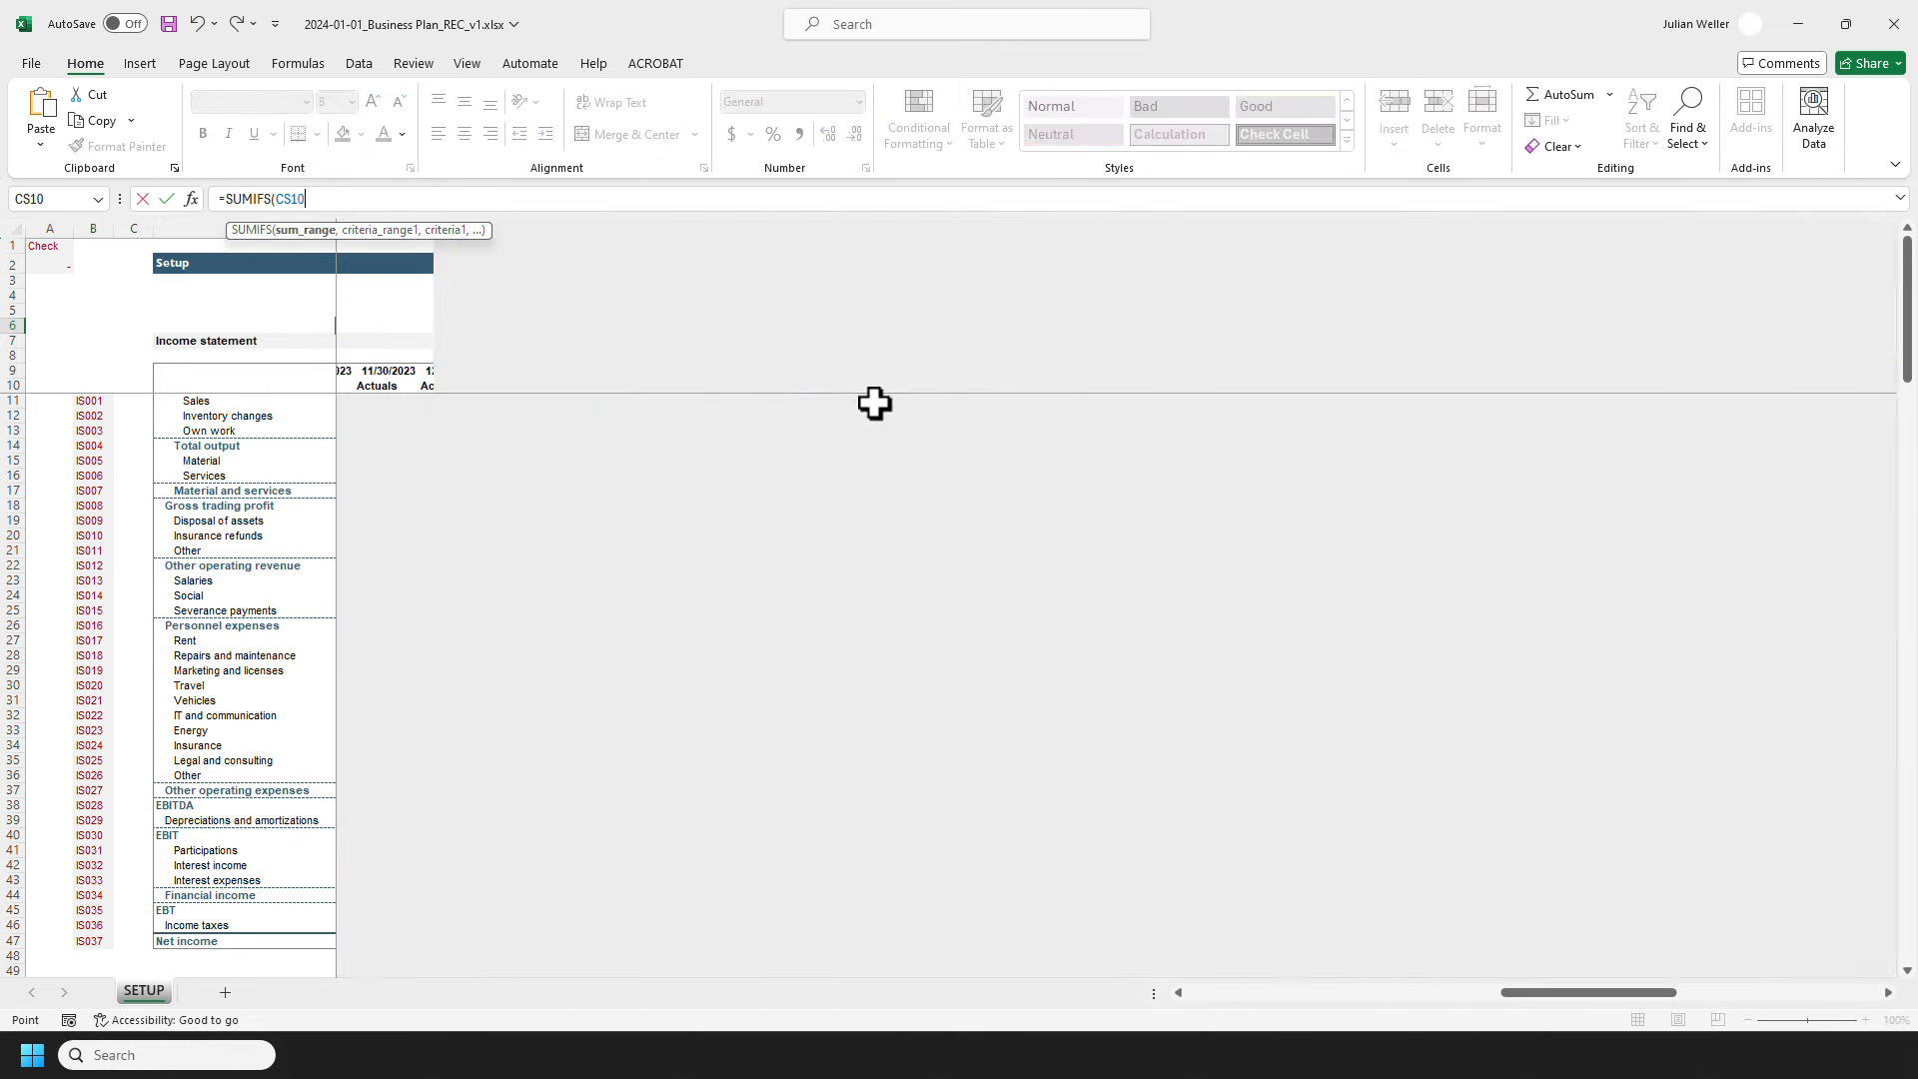
key("shift+Right")
key("shift+Right")
key("shift+Right")
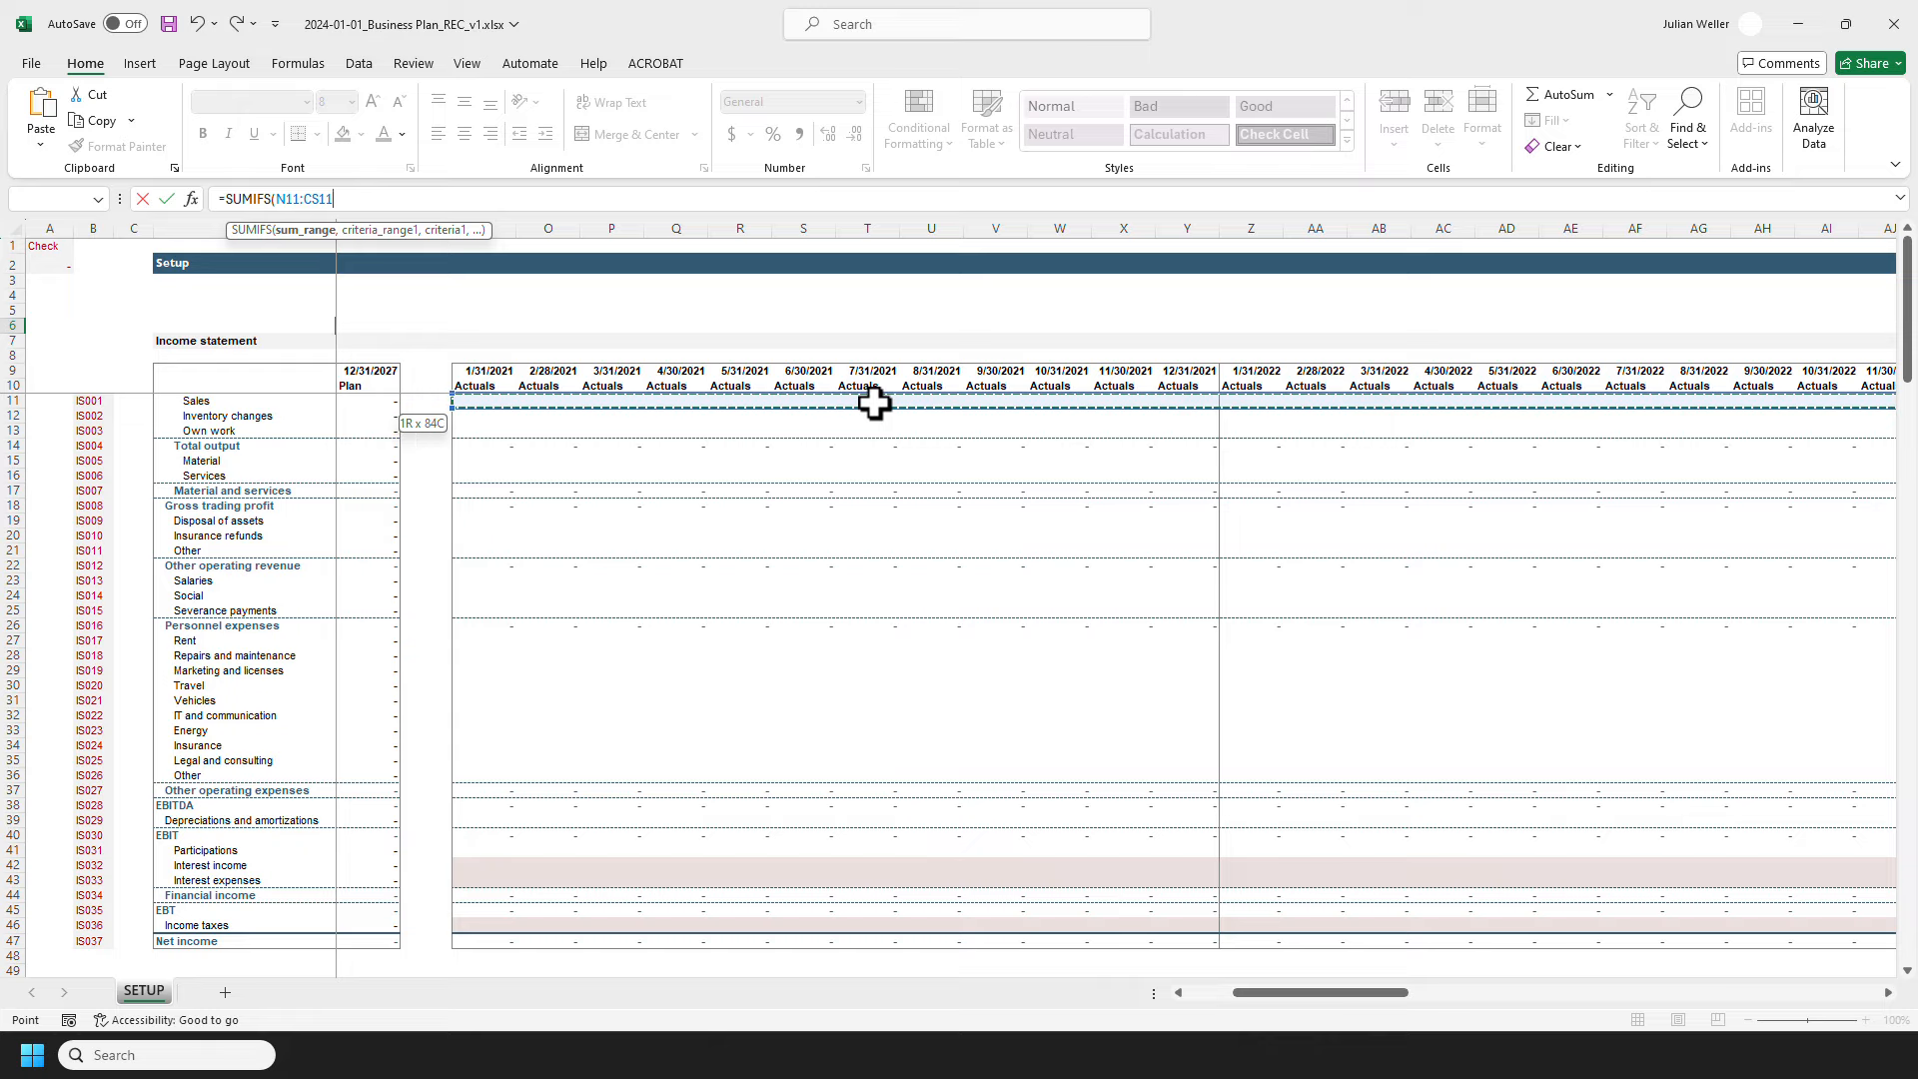
key("F4")
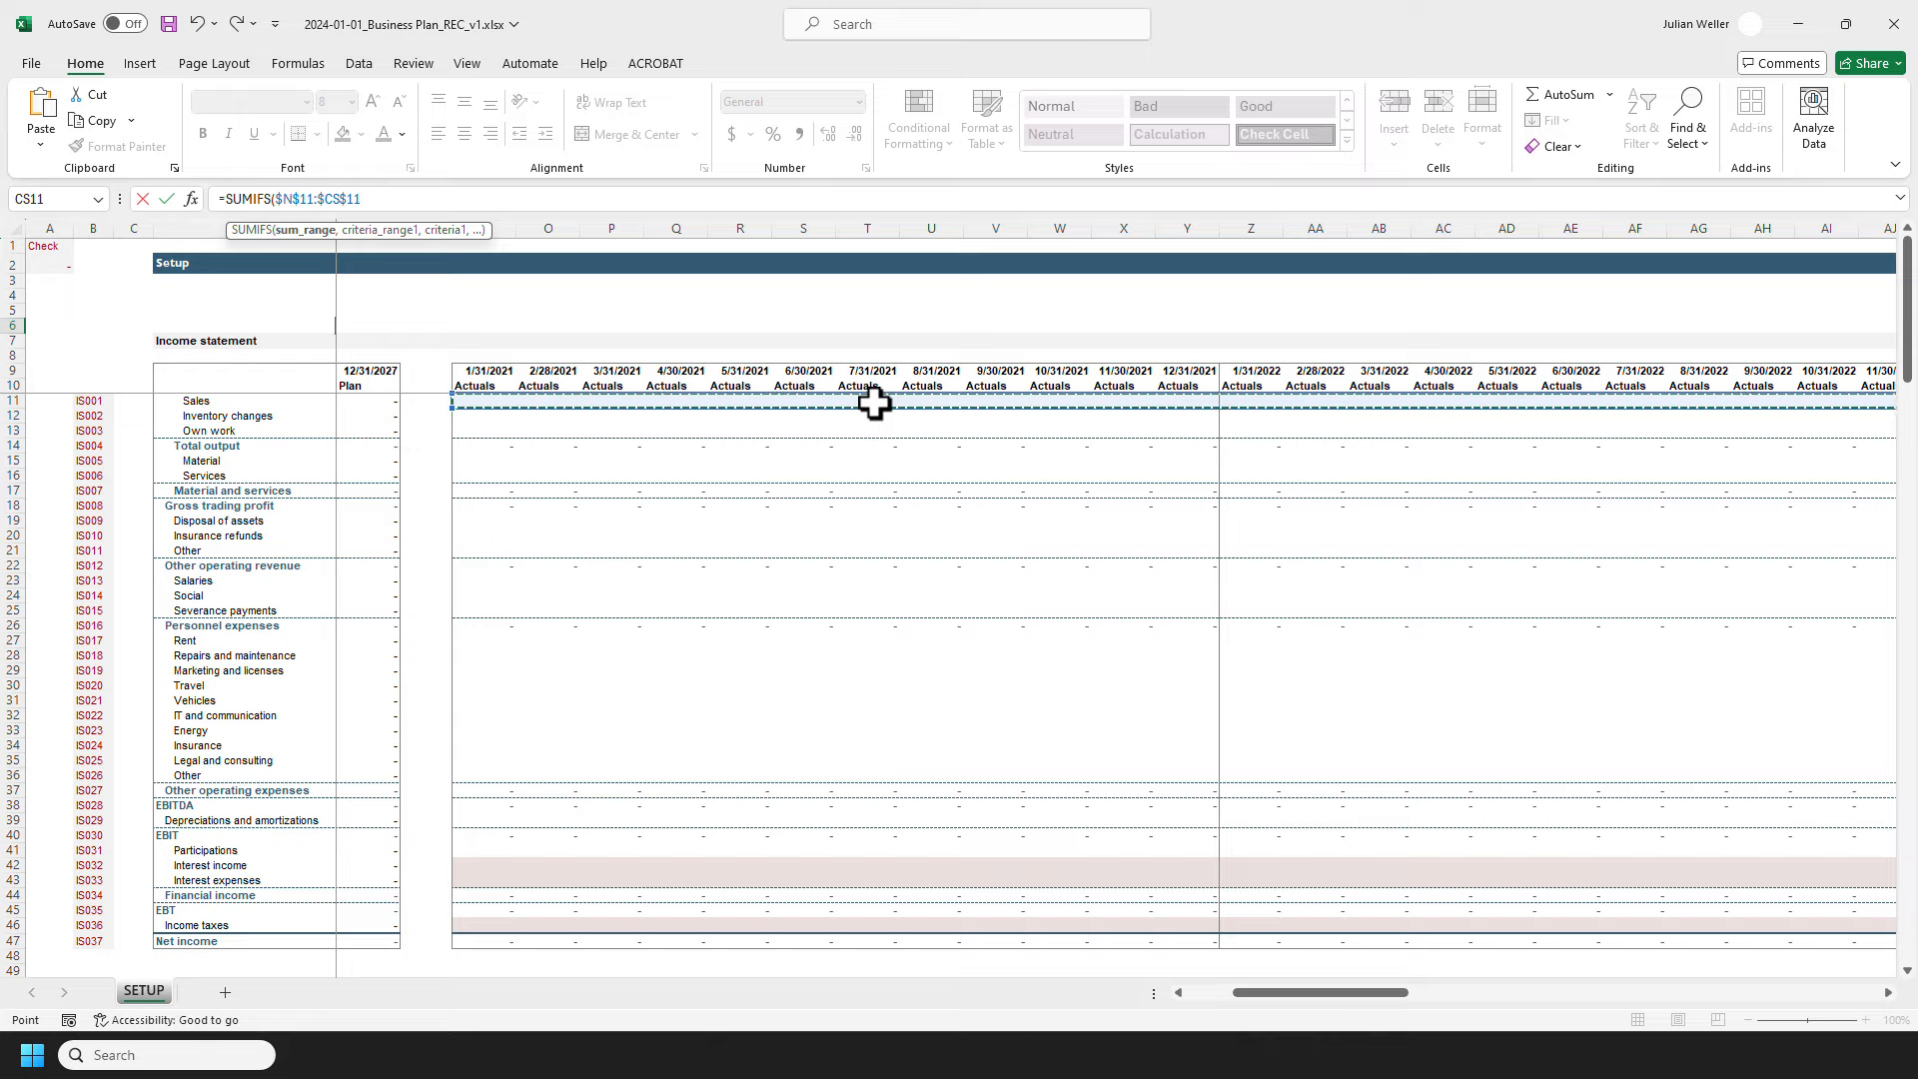
key("F4")
type(",")
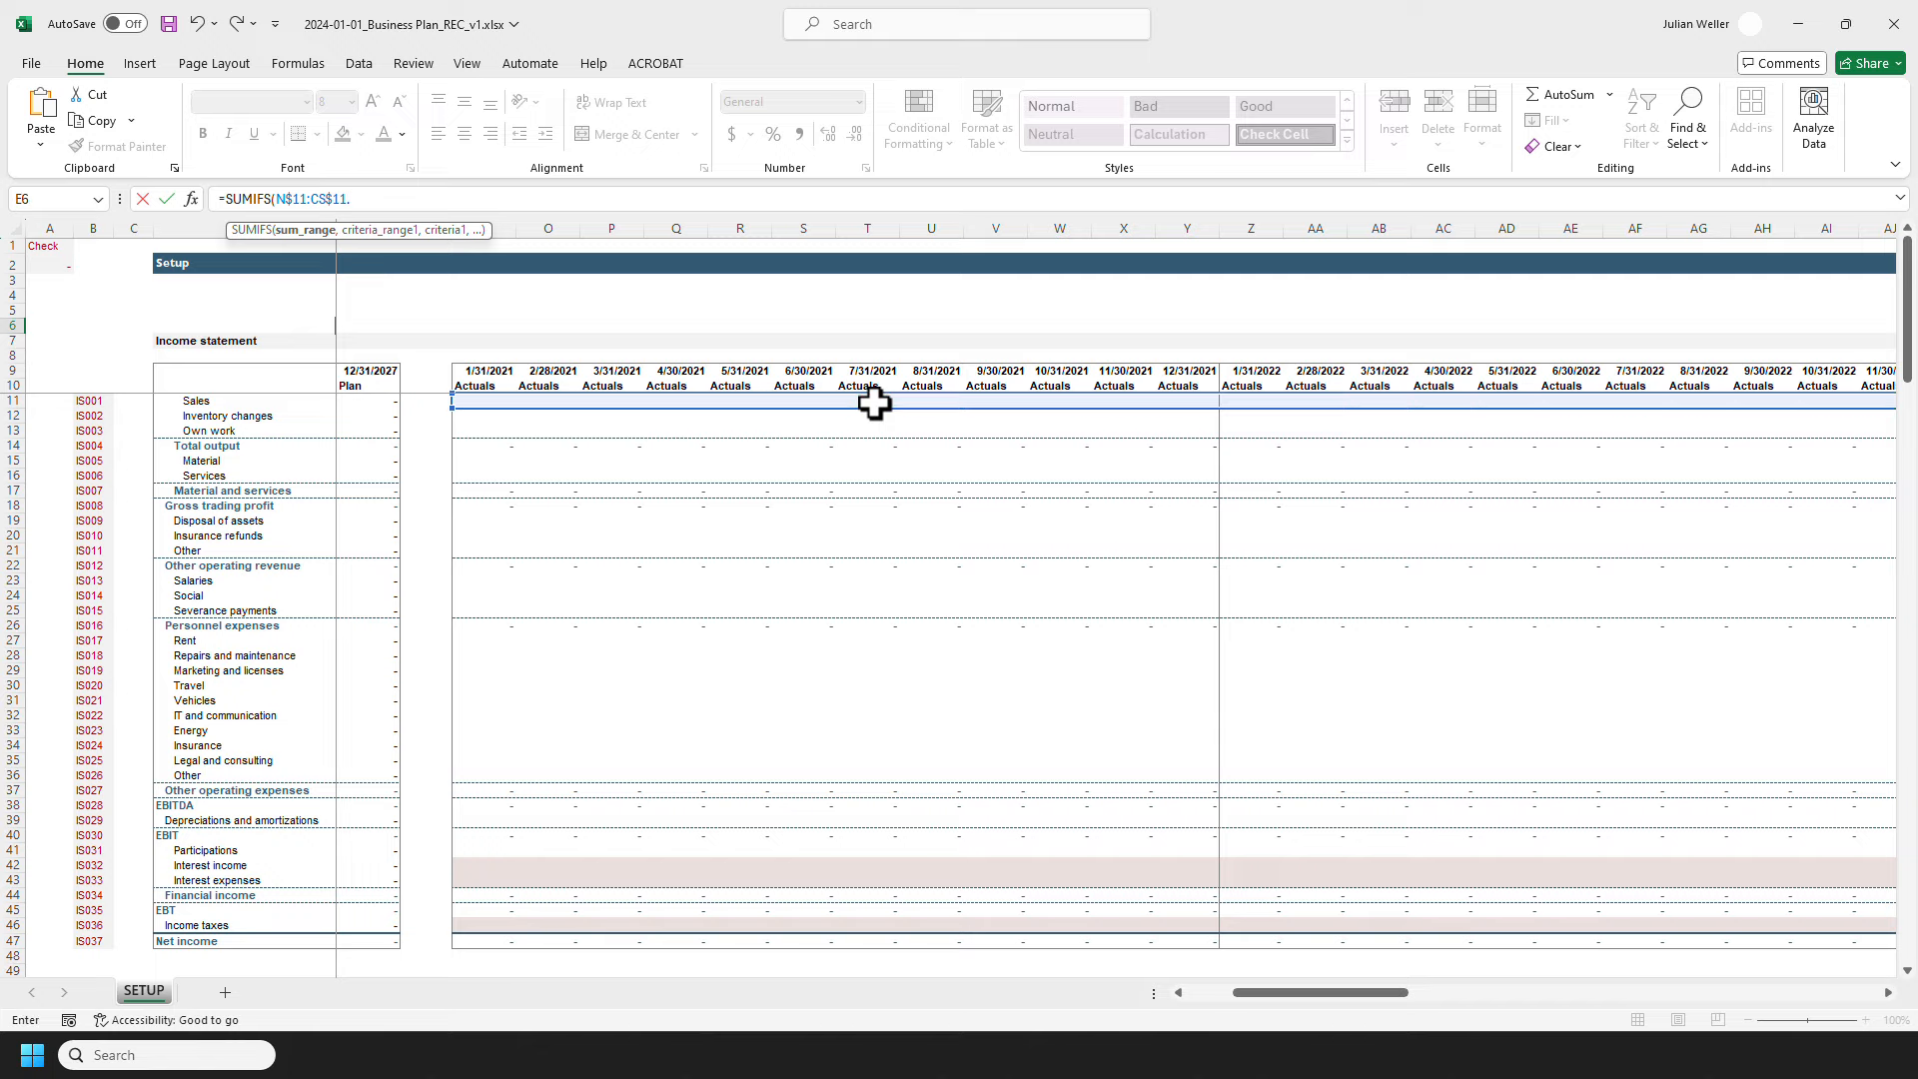
Step: Try adding YEAR($N$9:$CS$9), the years of the monthly header dates, as the criteria range of the SUMIFS formula
left_click(506, 370)
key("BackSpace")
key("BackSpace")
type("yw")
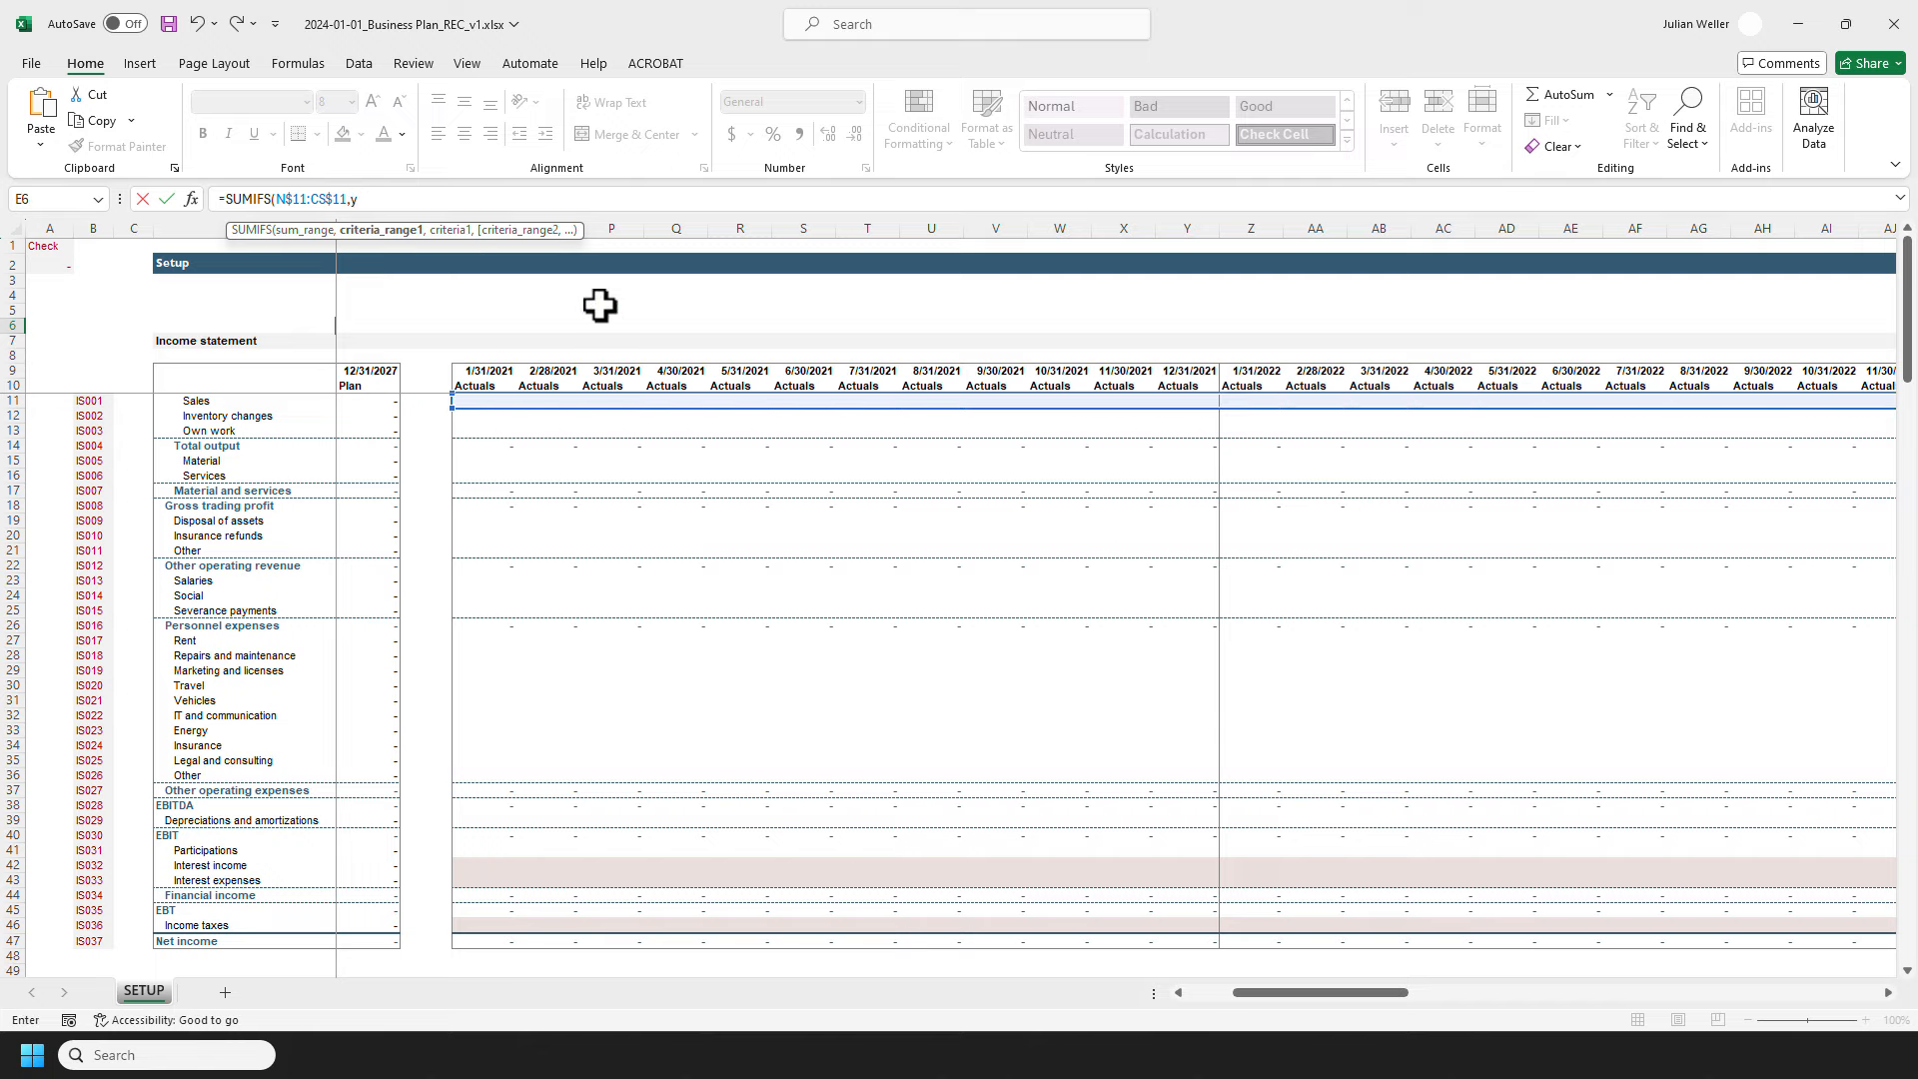
type("e")
key("Tab")
left_click(486, 369)
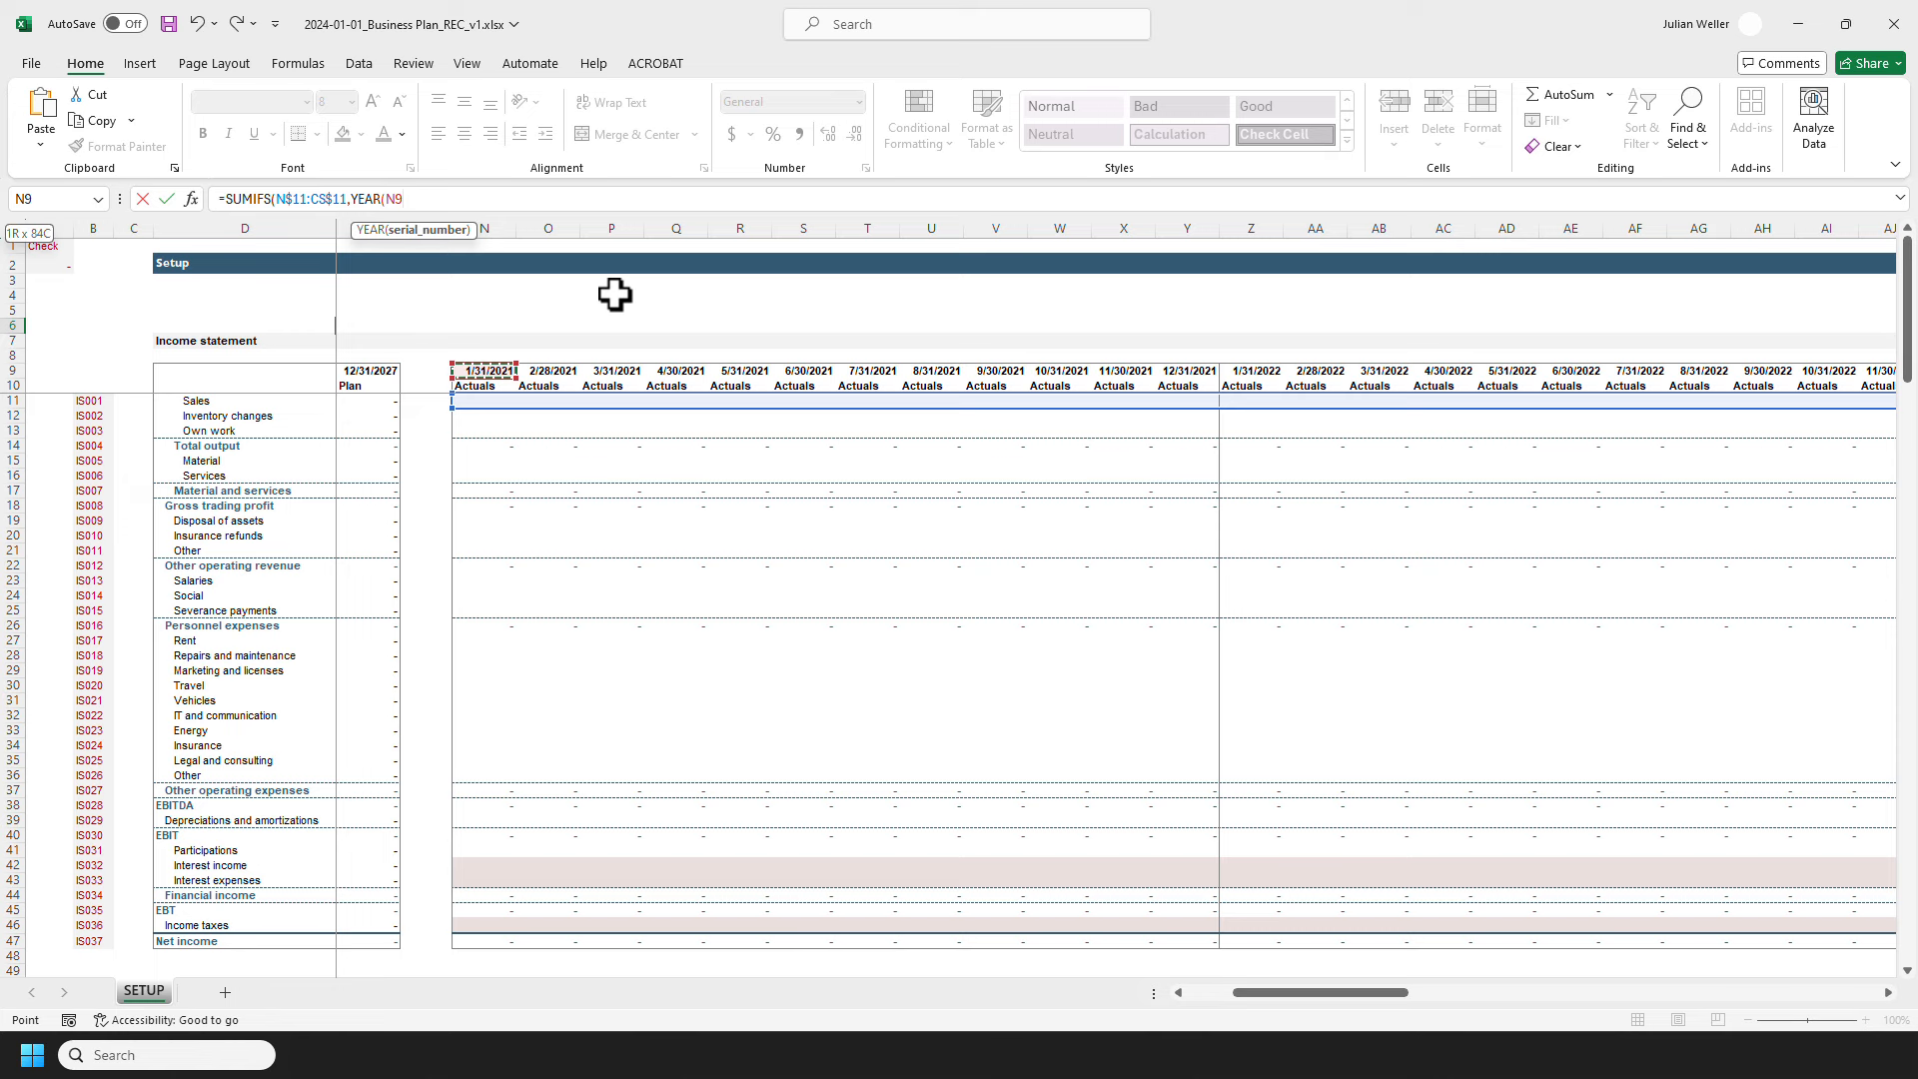
key("ctrl+shift+Right")
key("F4")
type(")")
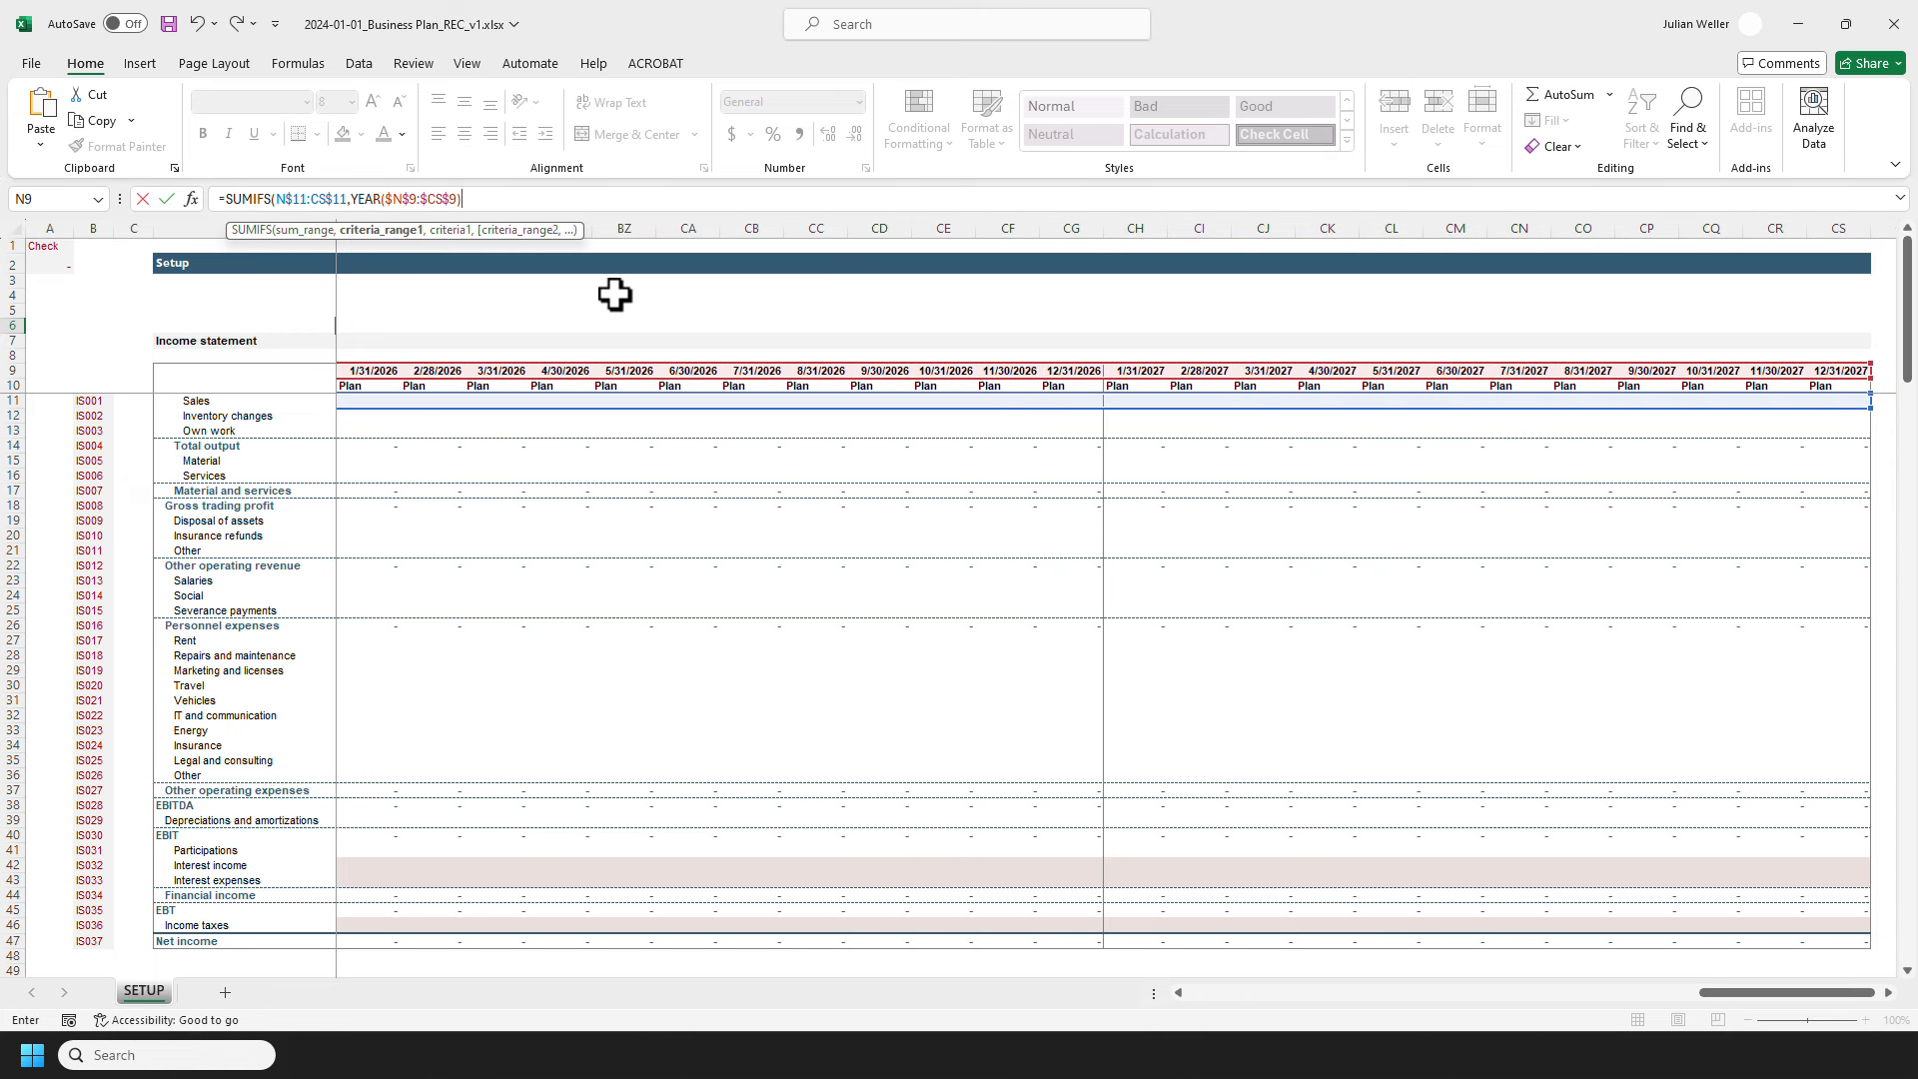
type(",")
Step: Try completing the SUMIFS formula with YEAR(E$9), the year of the 12/31/2021 header, as the criterion
left_click_drag(1762, 993, 1015, 1007)
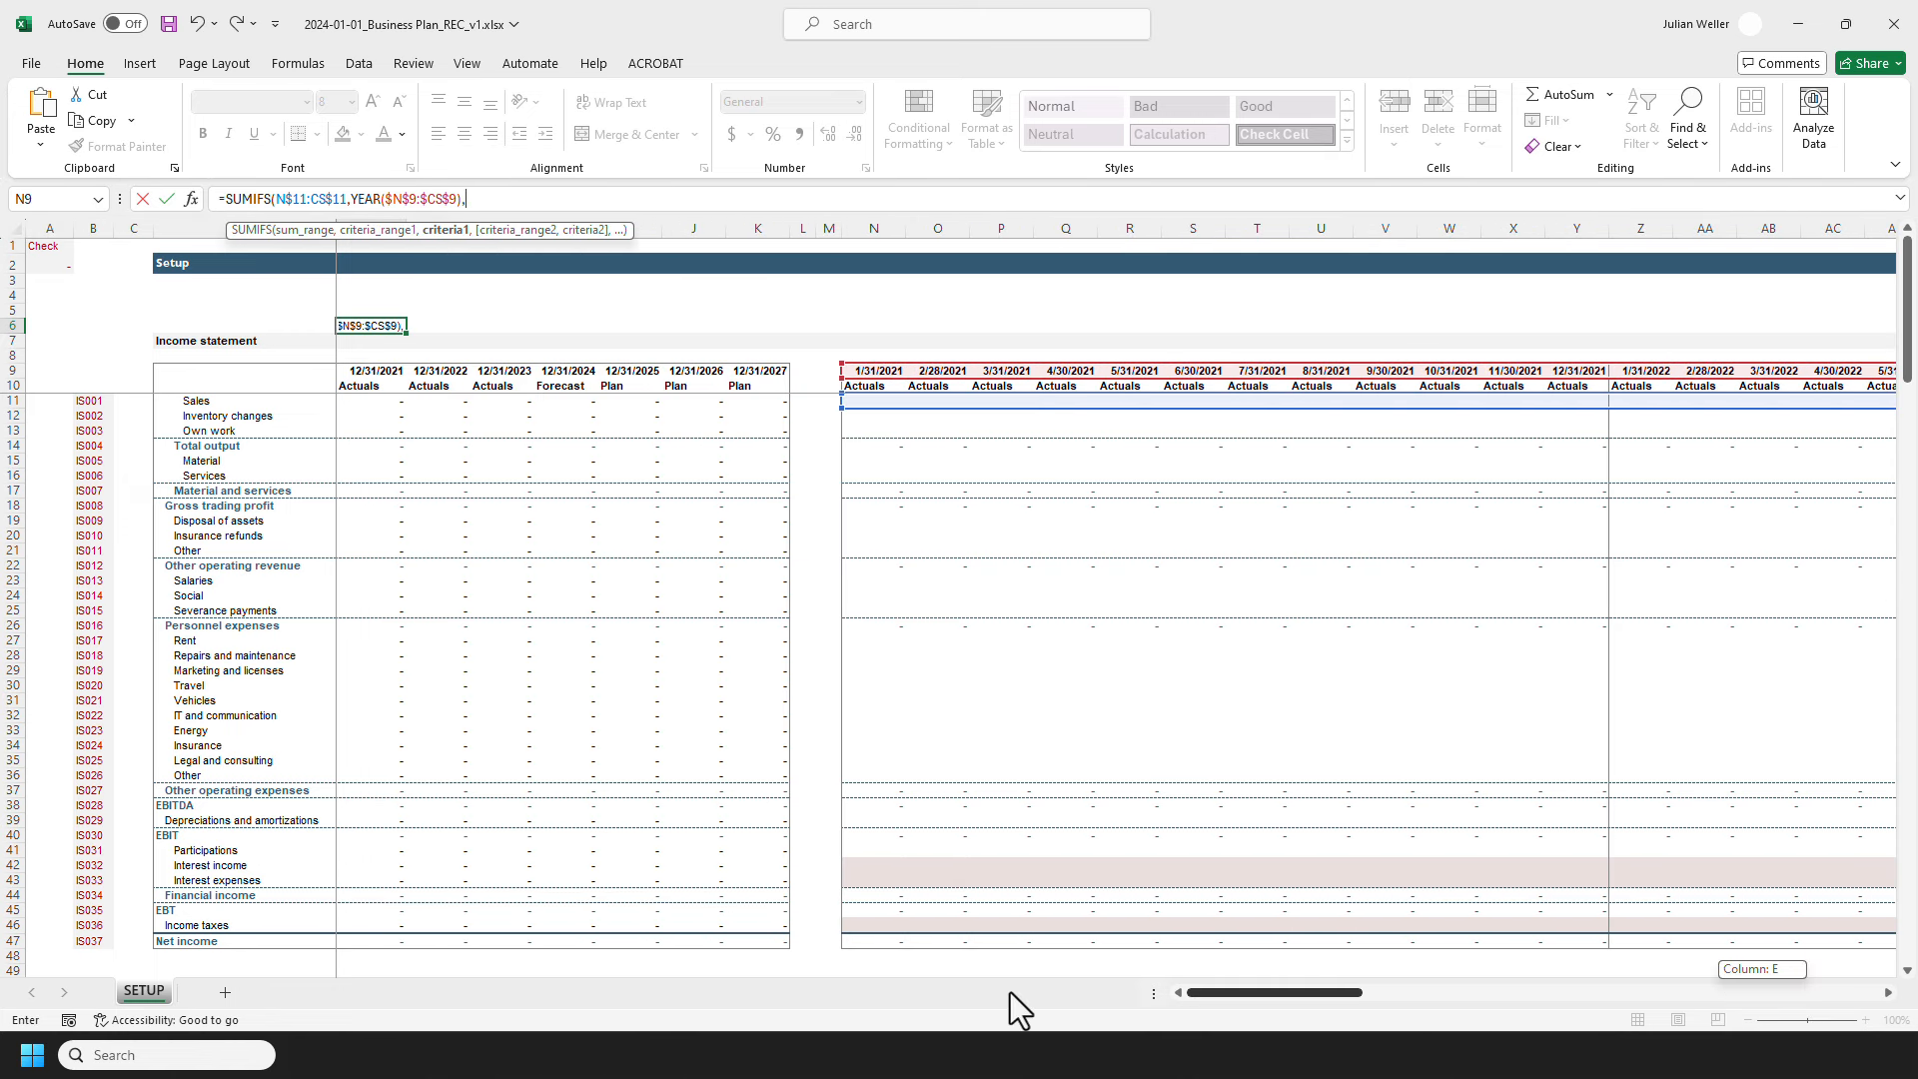
type("ye")
key("Tab")
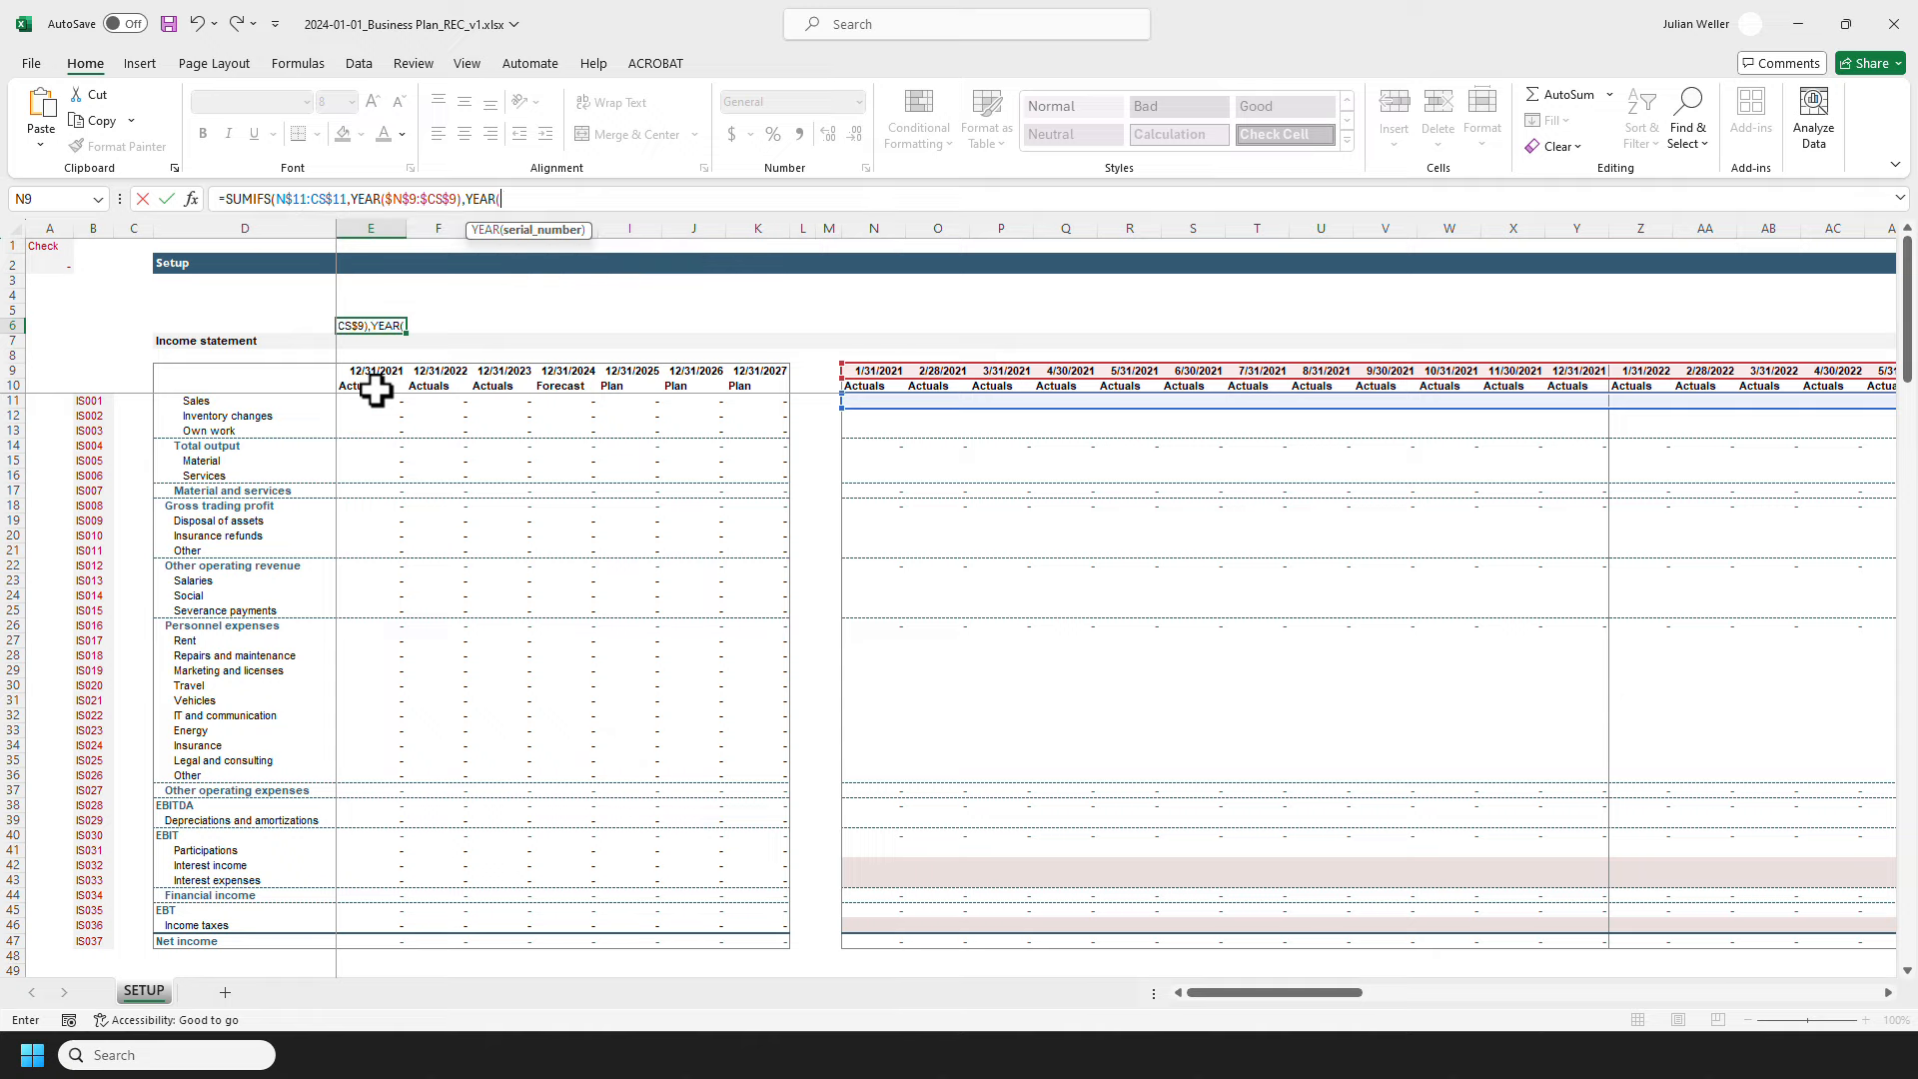
left_click(365, 370)
key("F4")
key("F4")
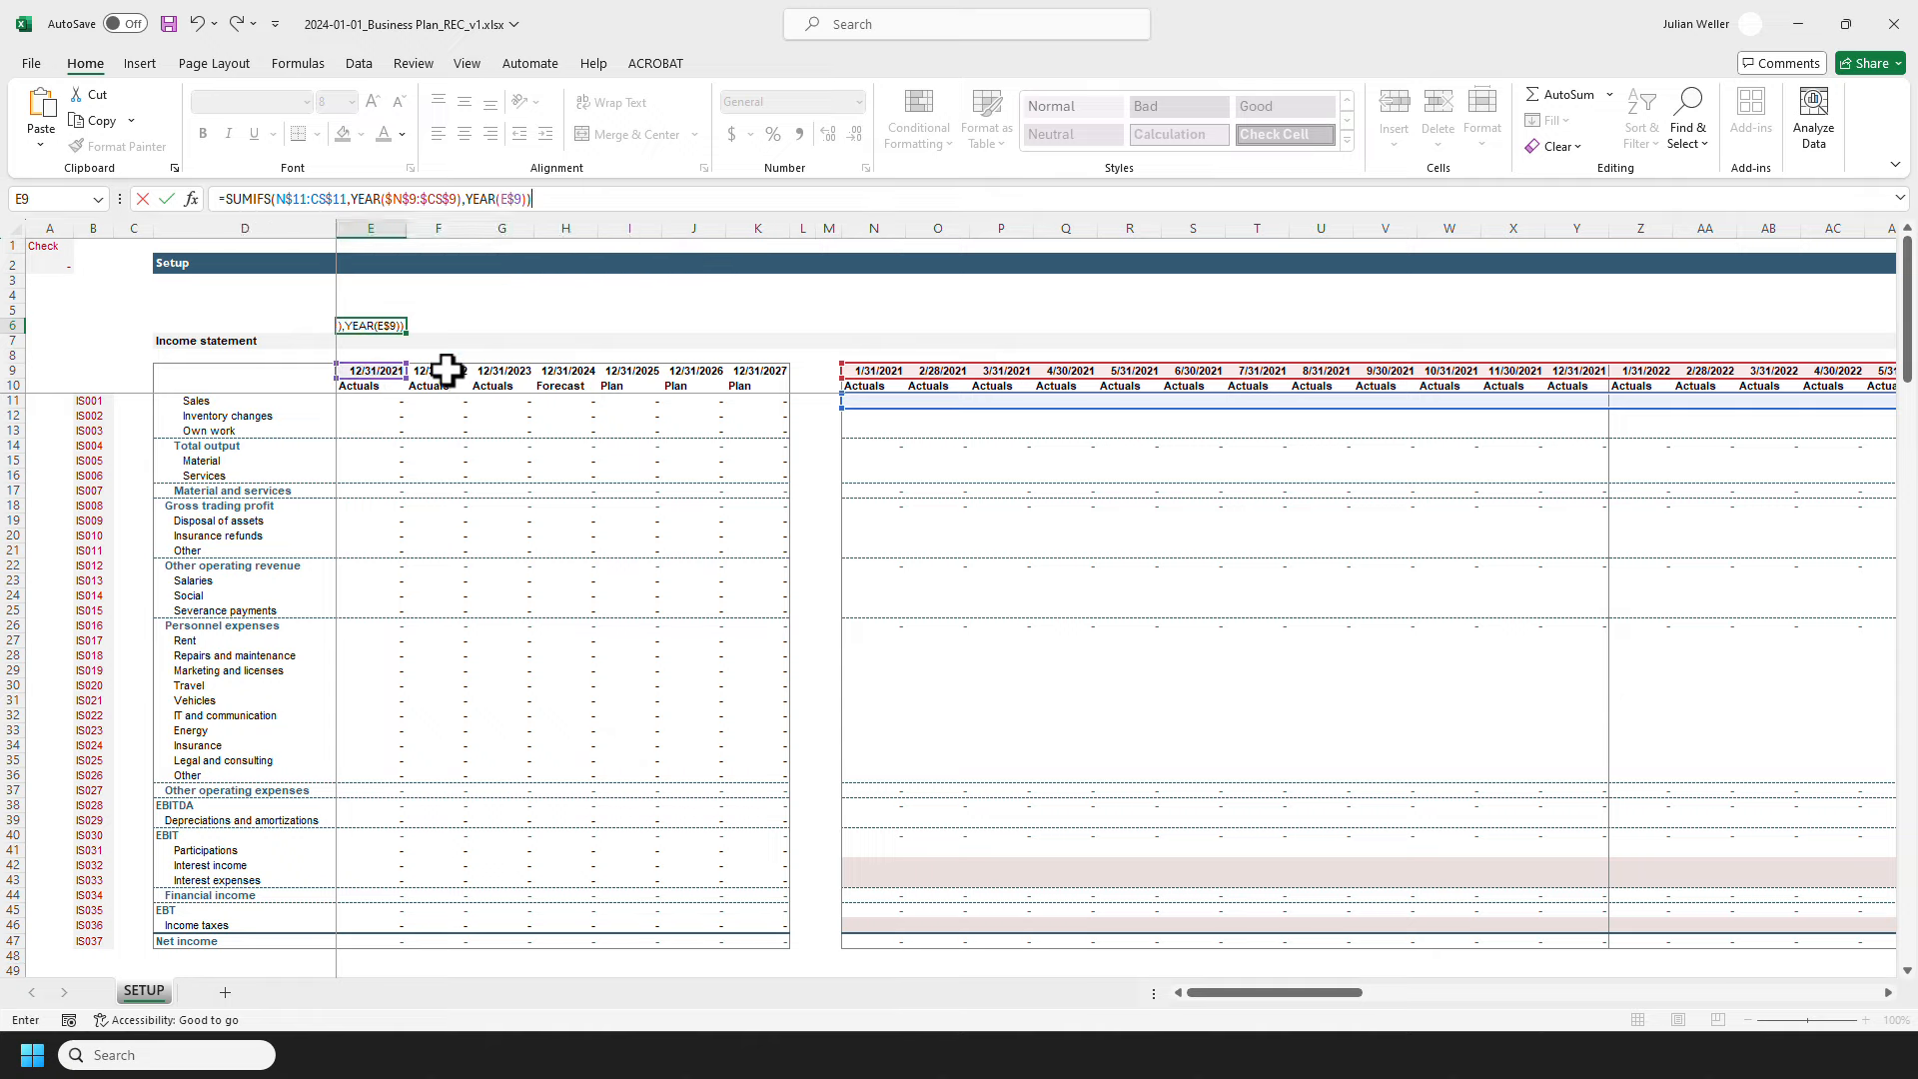
Step: Review the sum range, criteria range and criterion arguments of the SUMIFS formula in E6
left_click(282, 198)
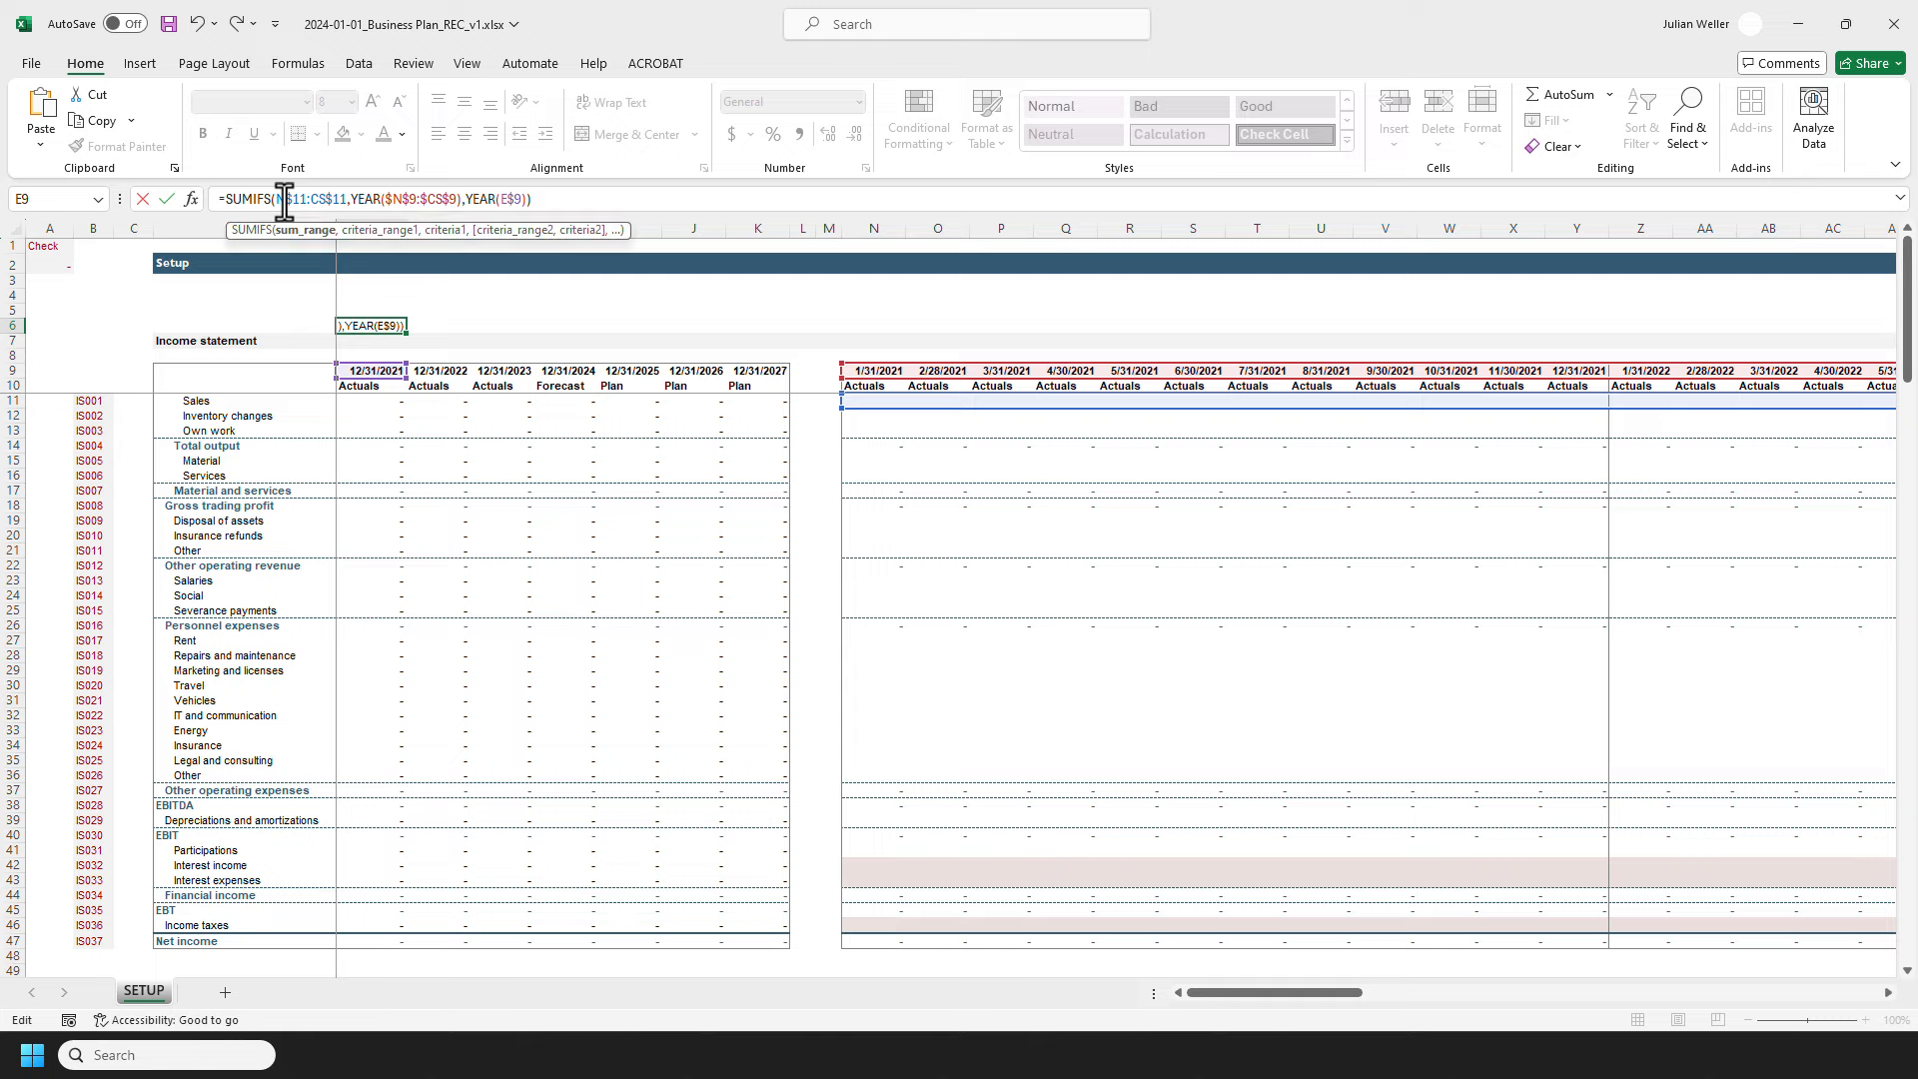
left_click(390, 199)
left_click(372, 199)
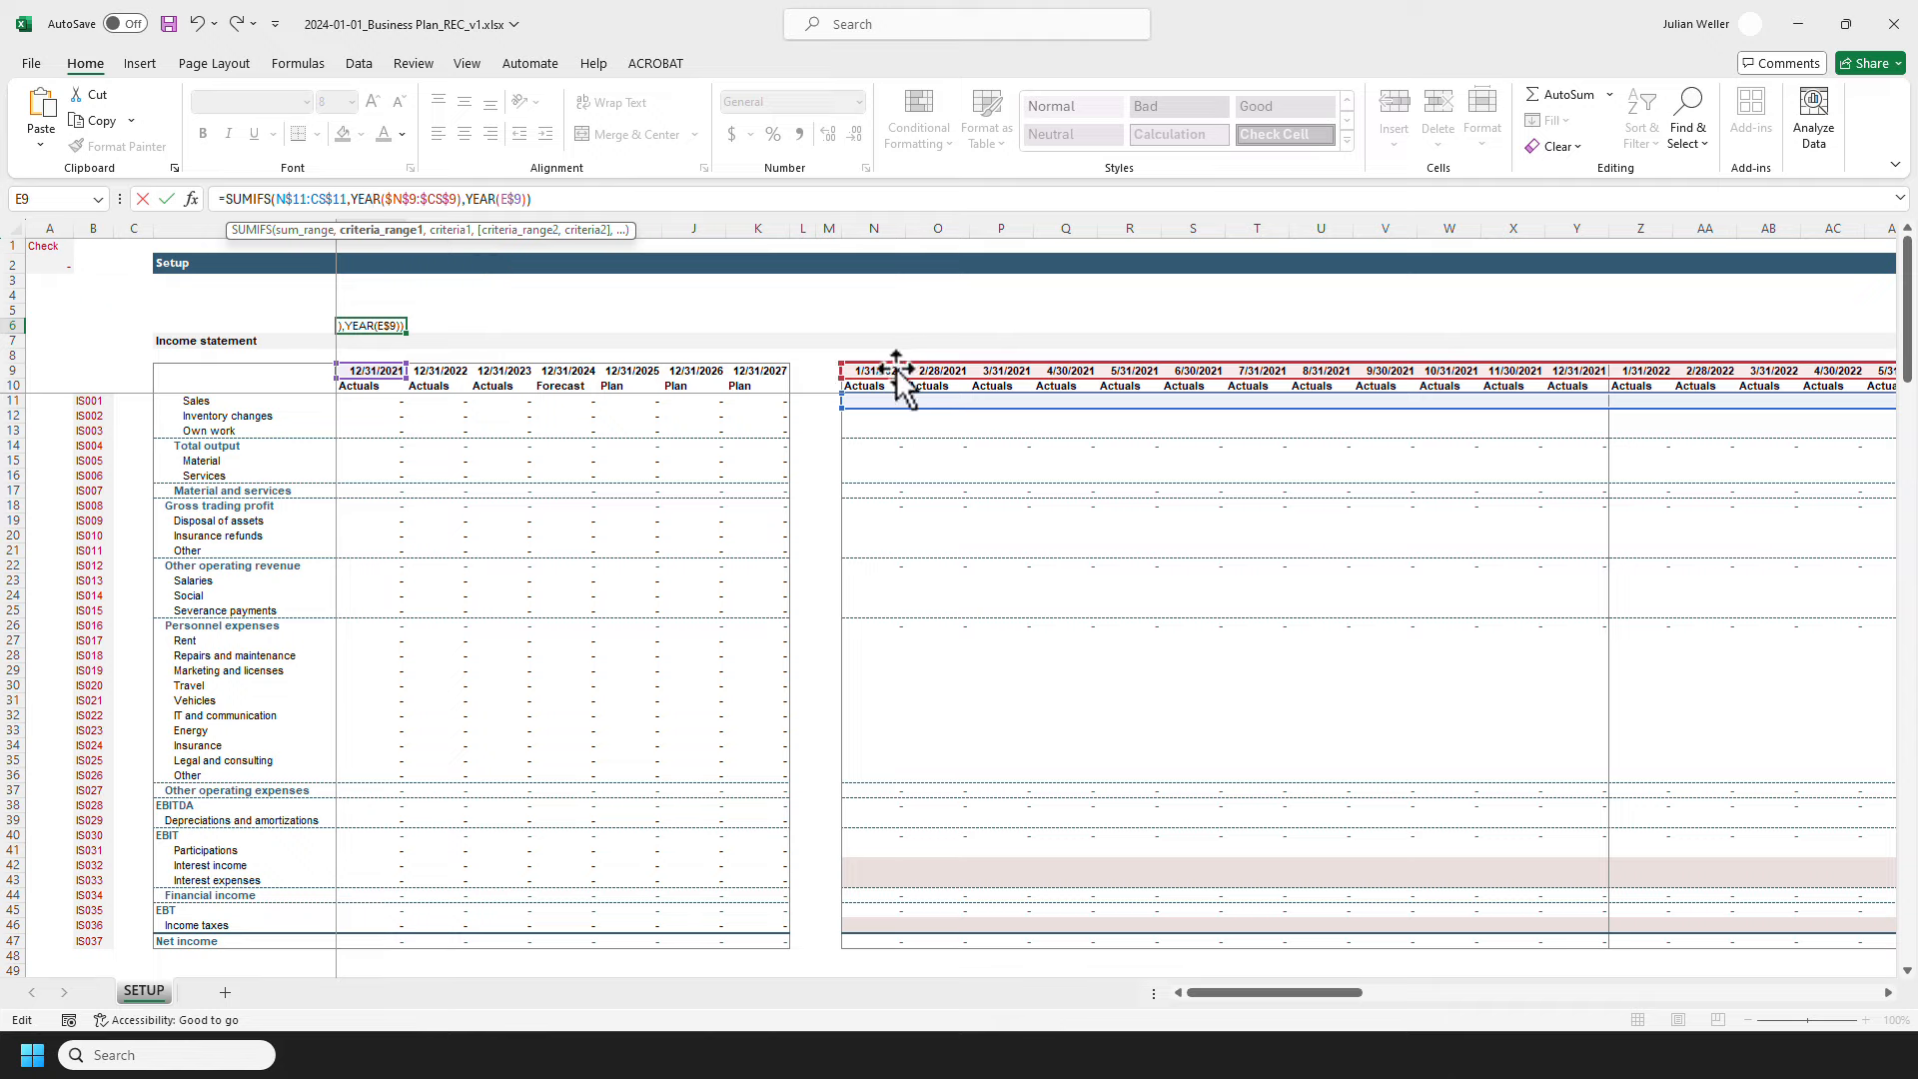
left_click(486, 199)
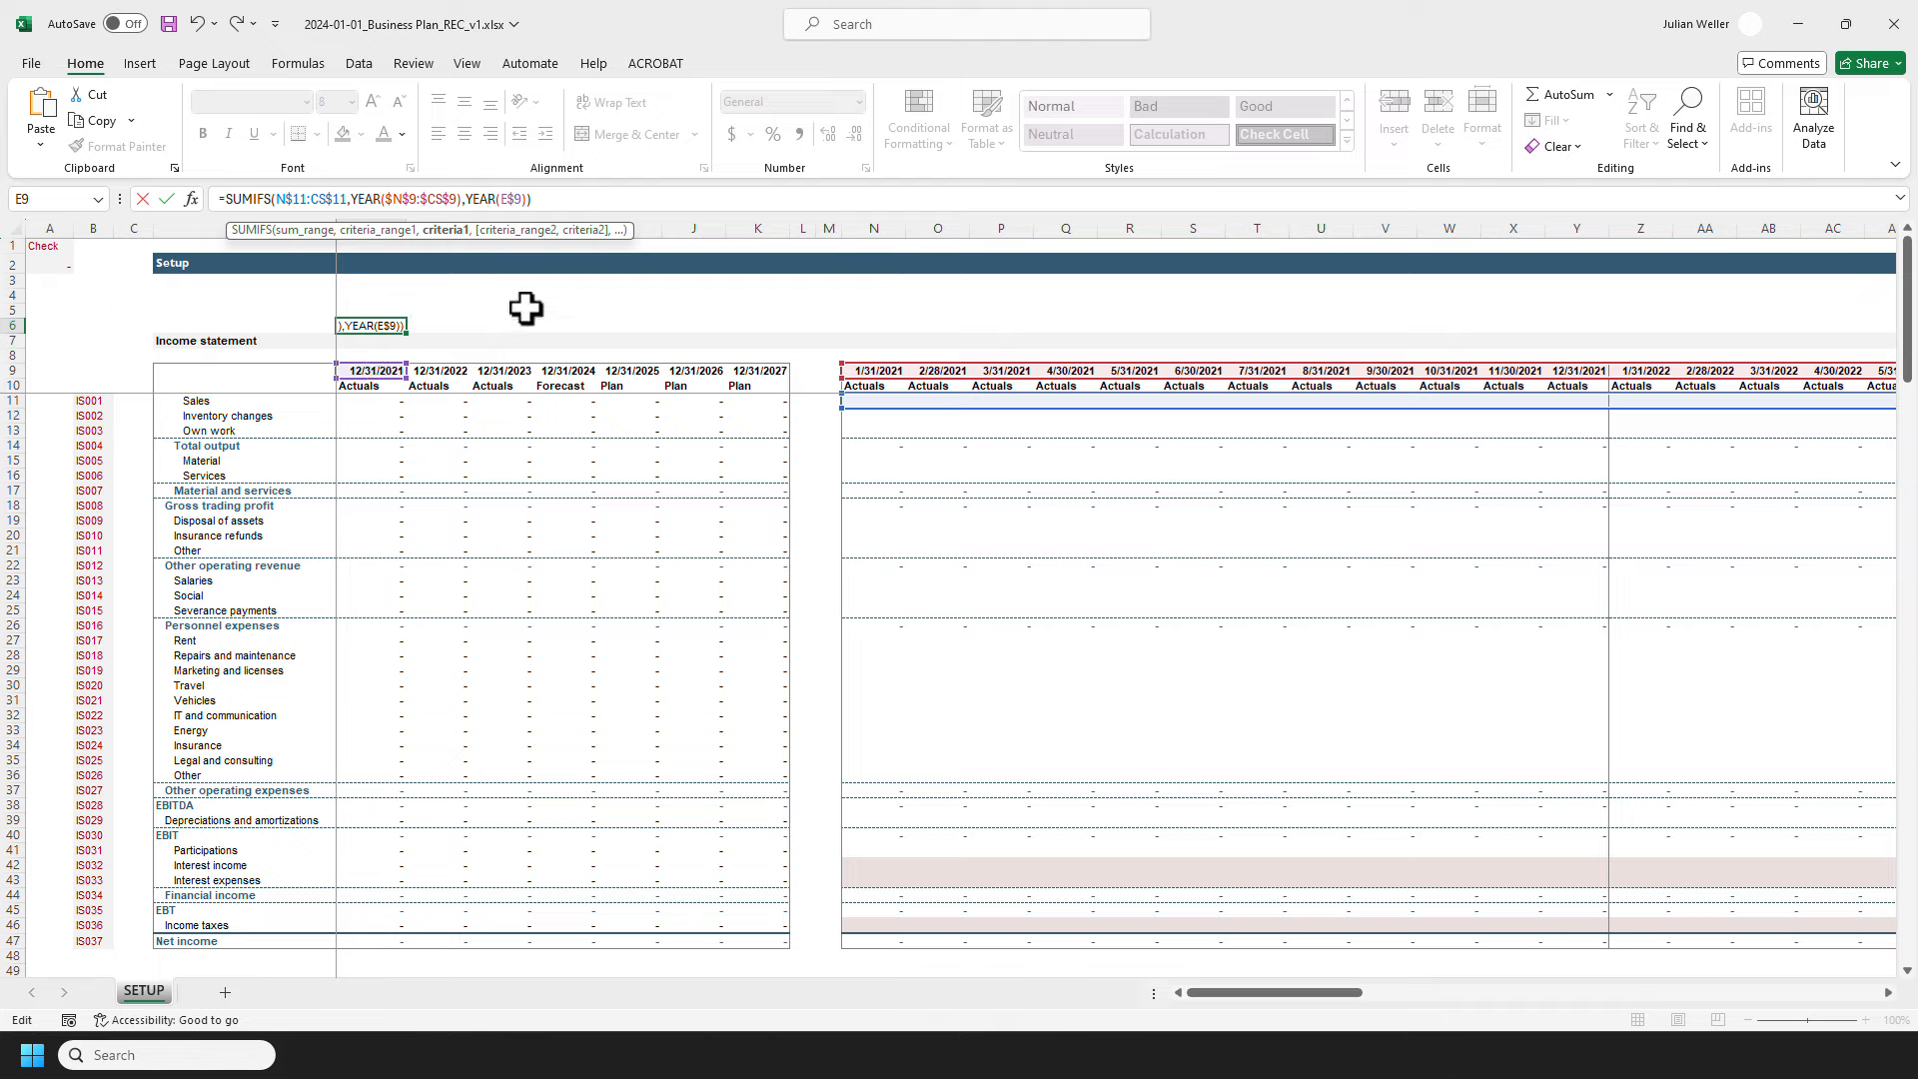
left_click(552, 199)
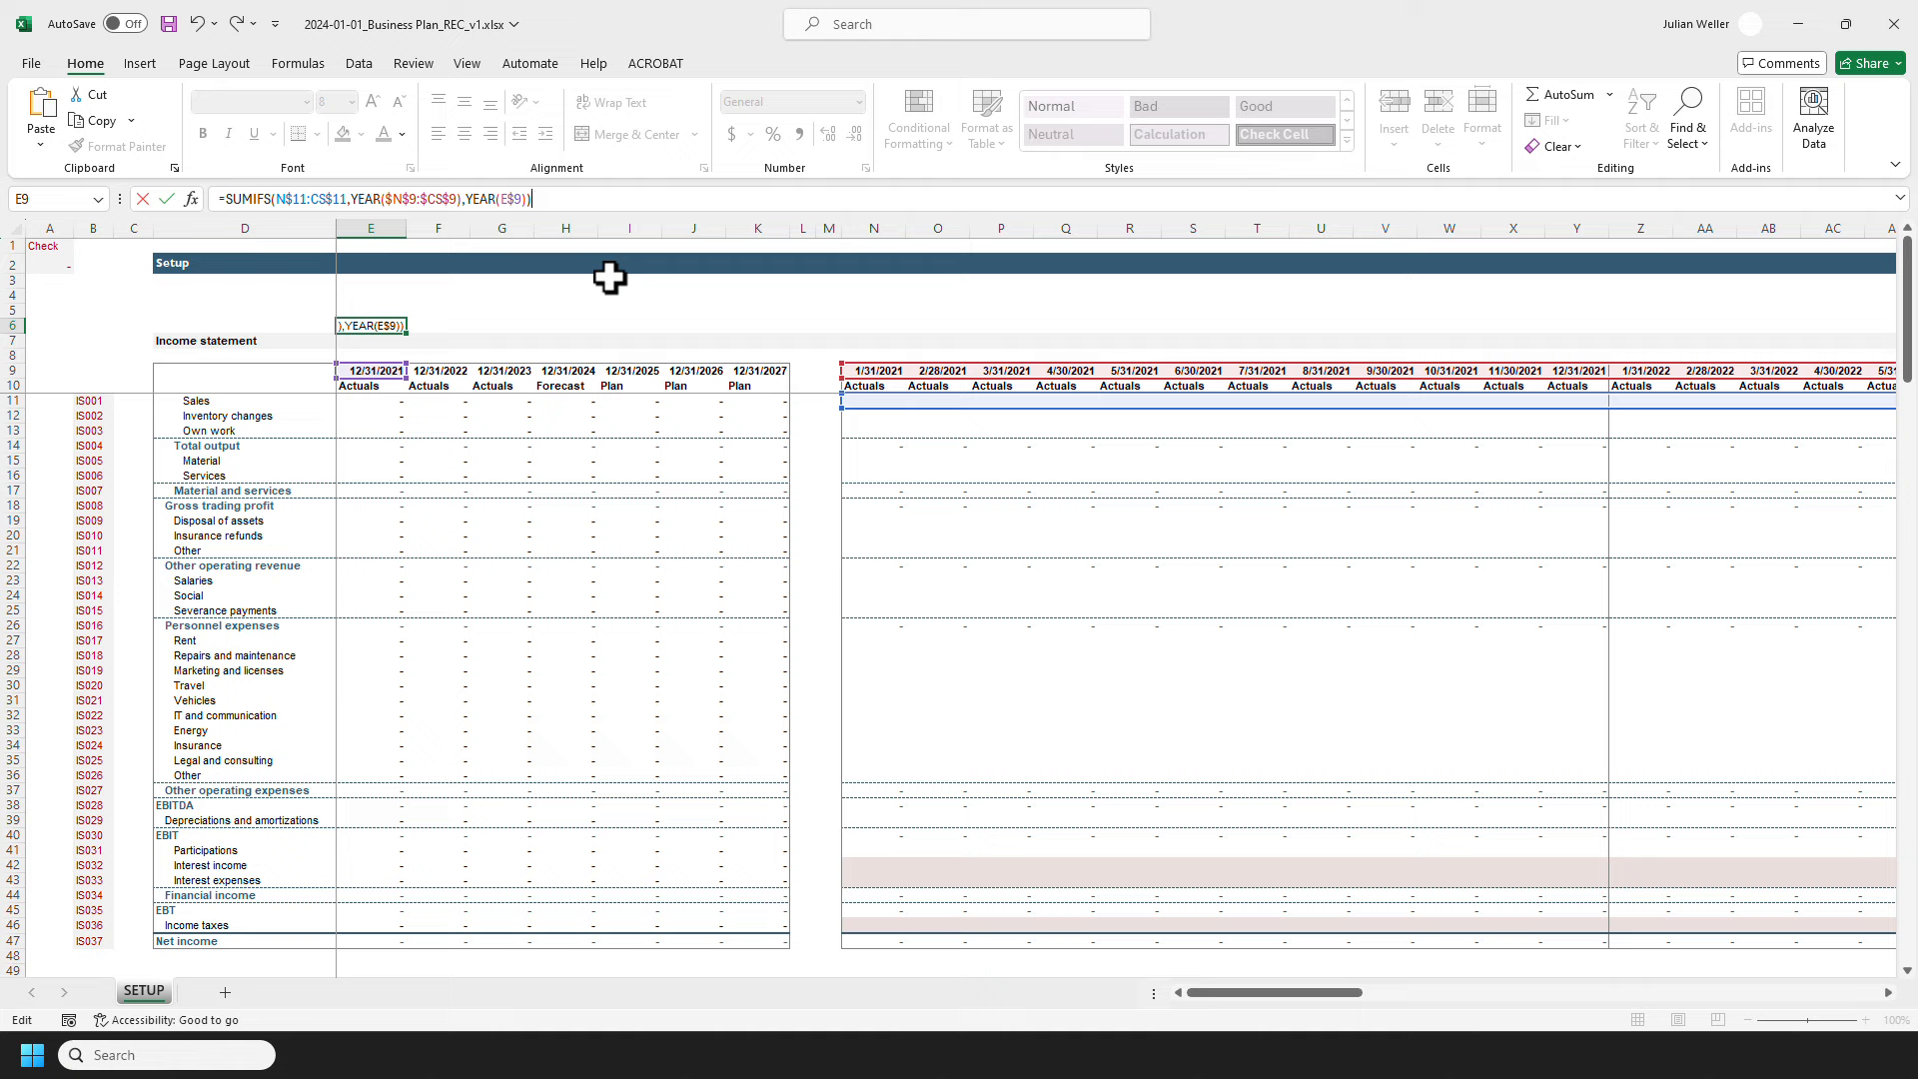
Step: Try to enter the SUMIFS formula in E6 and discard it, leaving the cell's edit mode
key("Return")
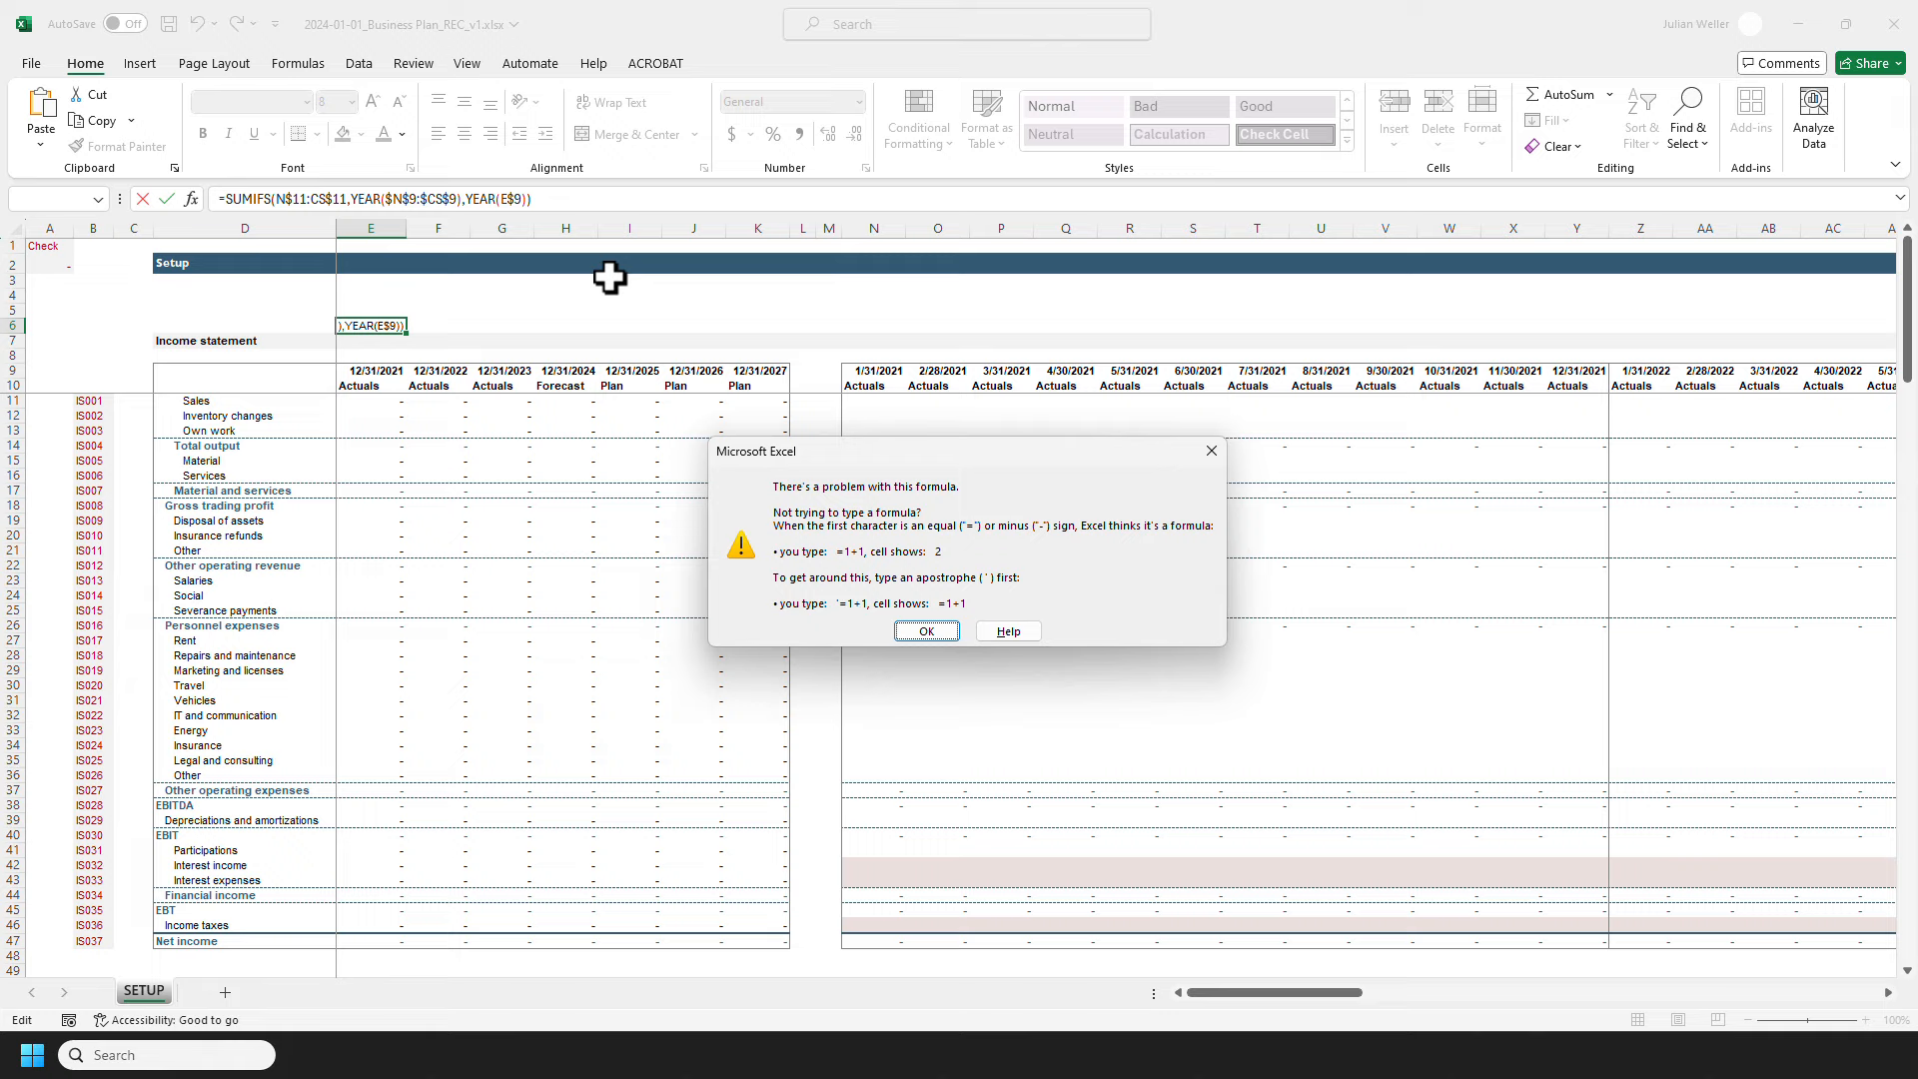
key("Return")
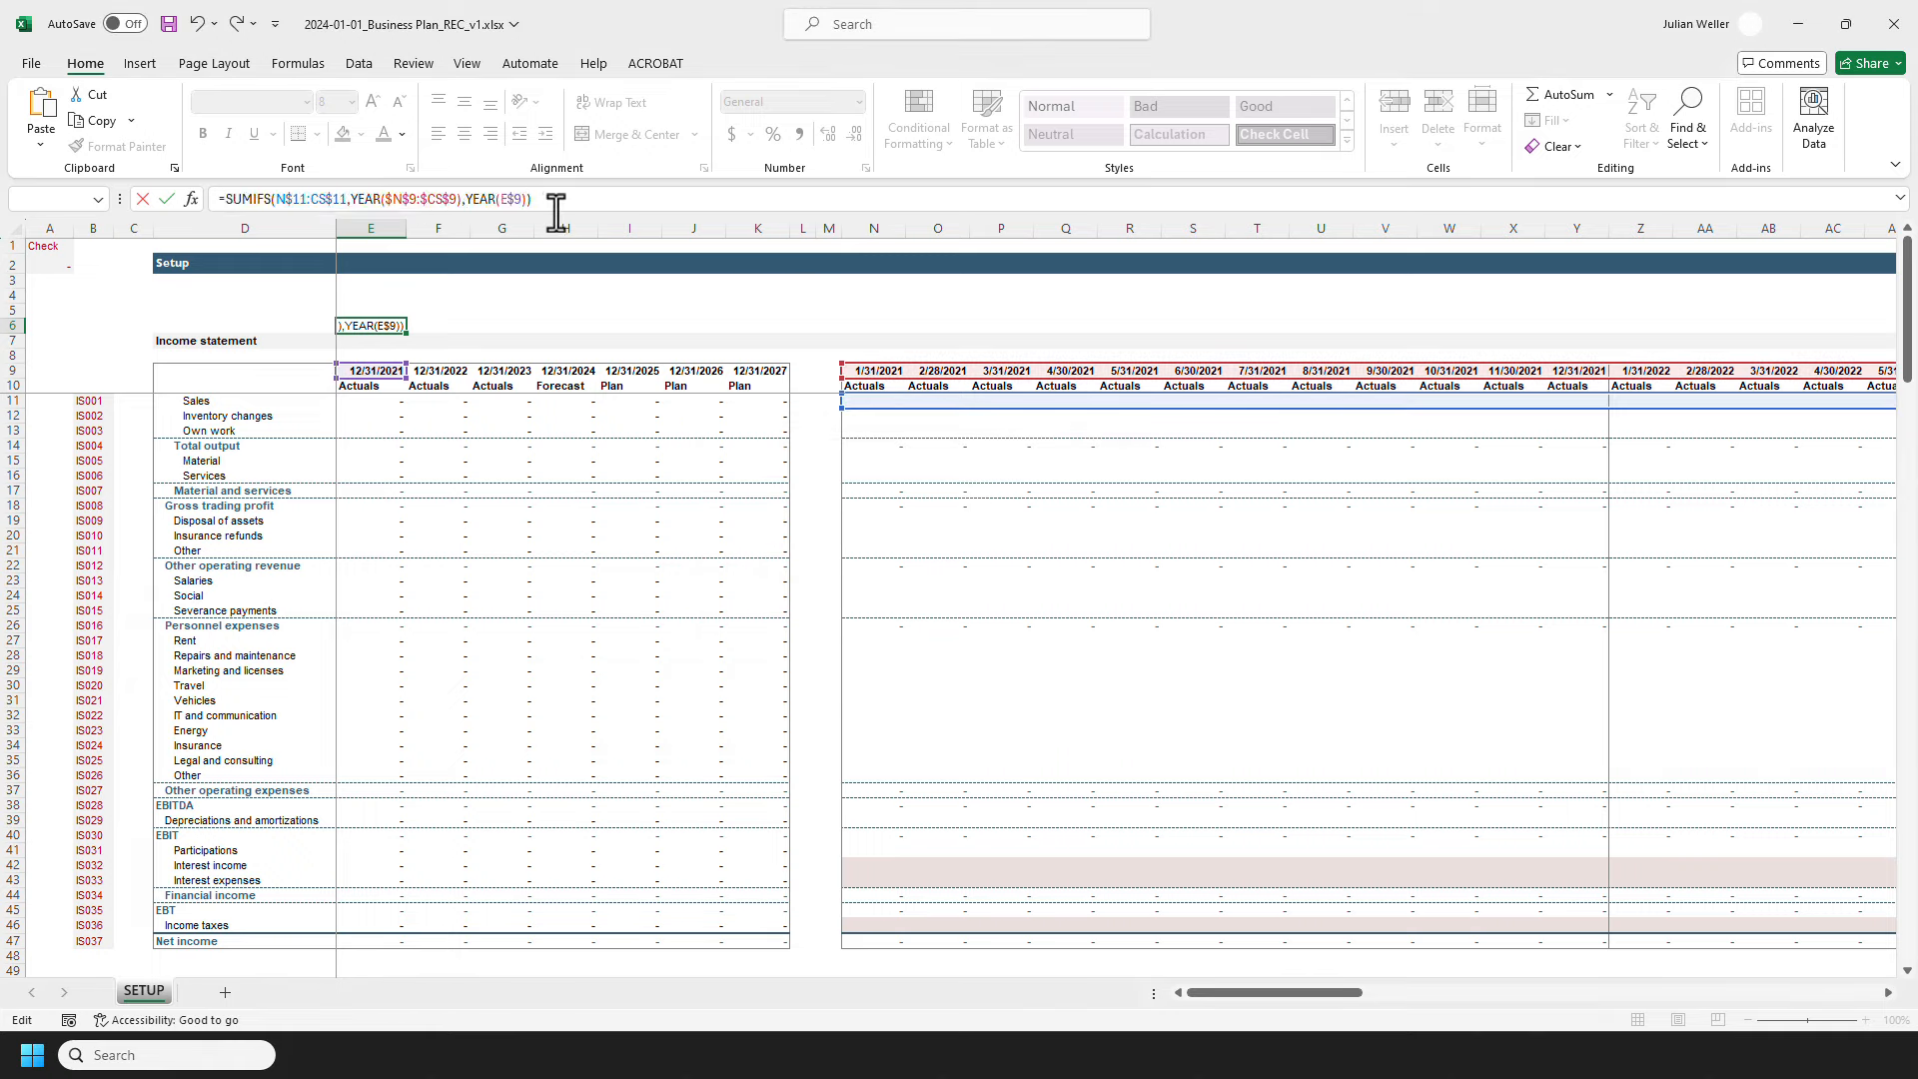
left_click(365, 199)
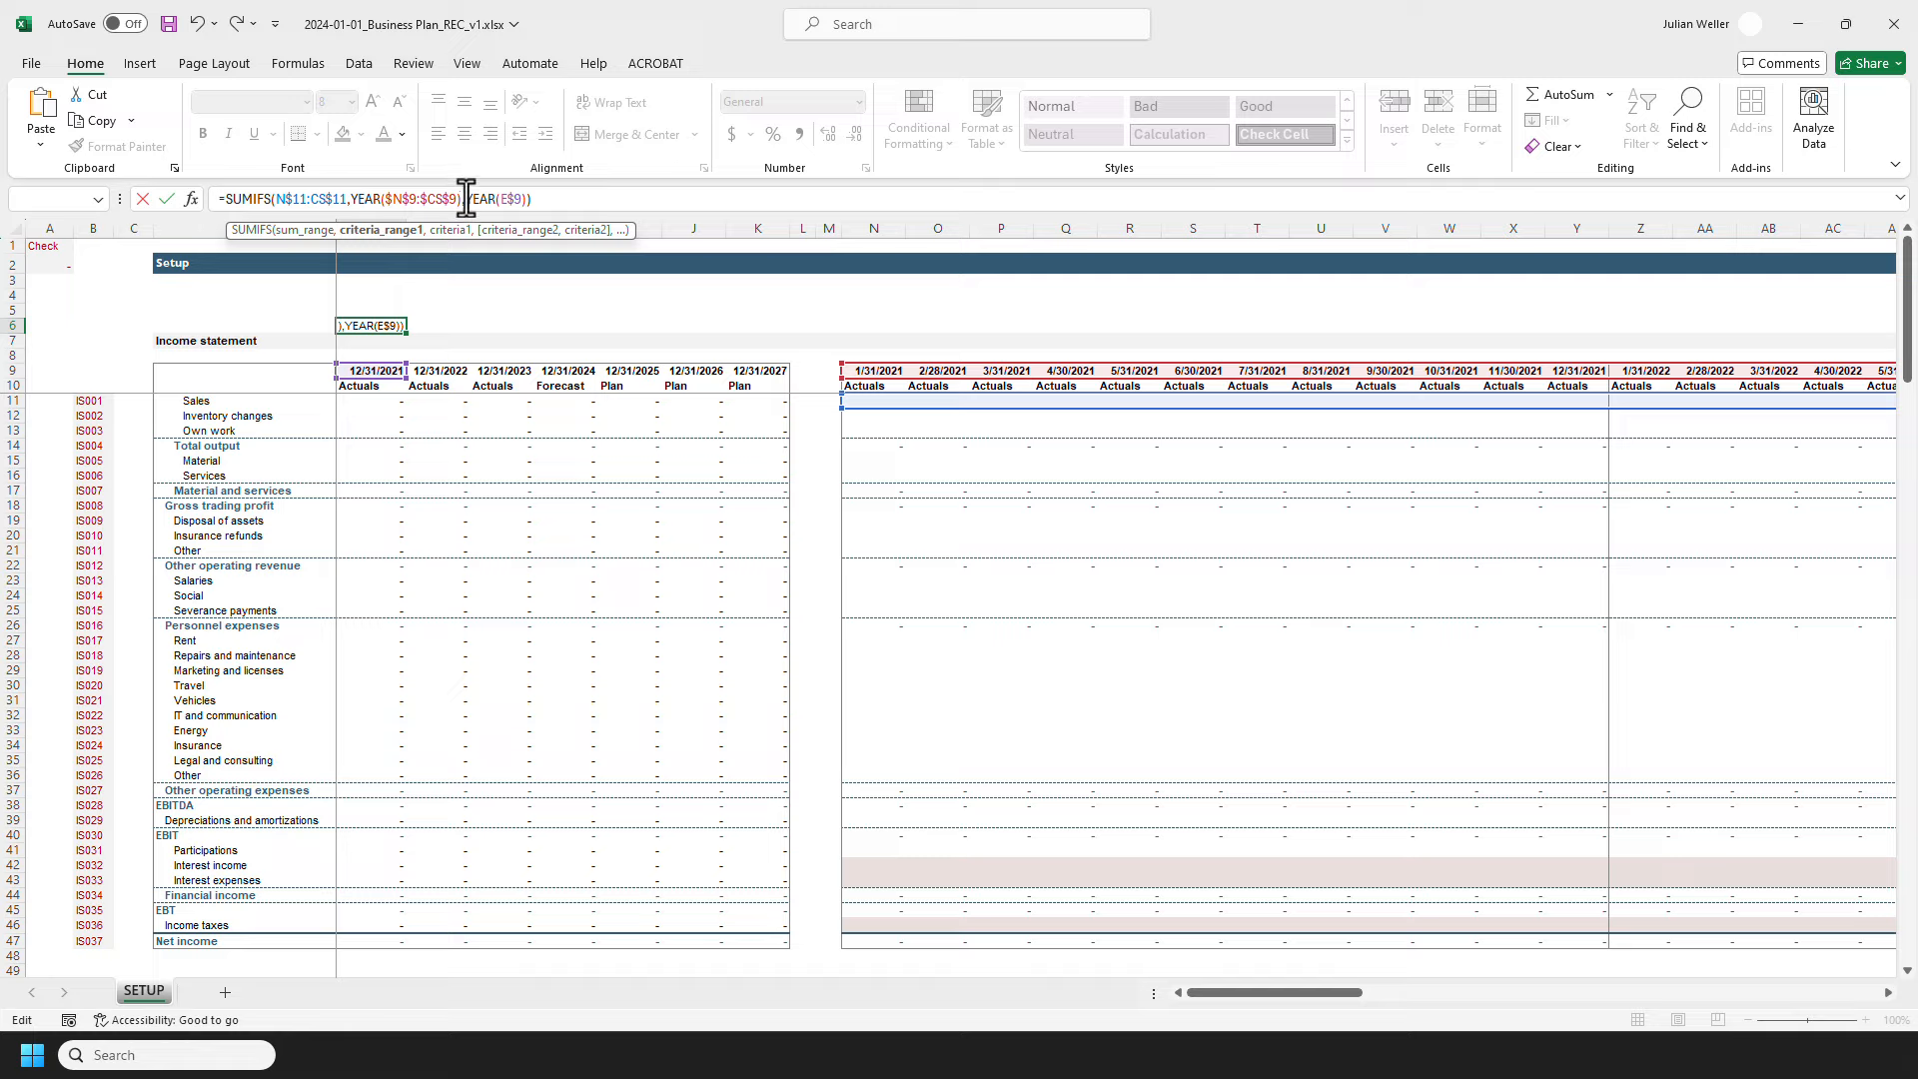
key("Escape")
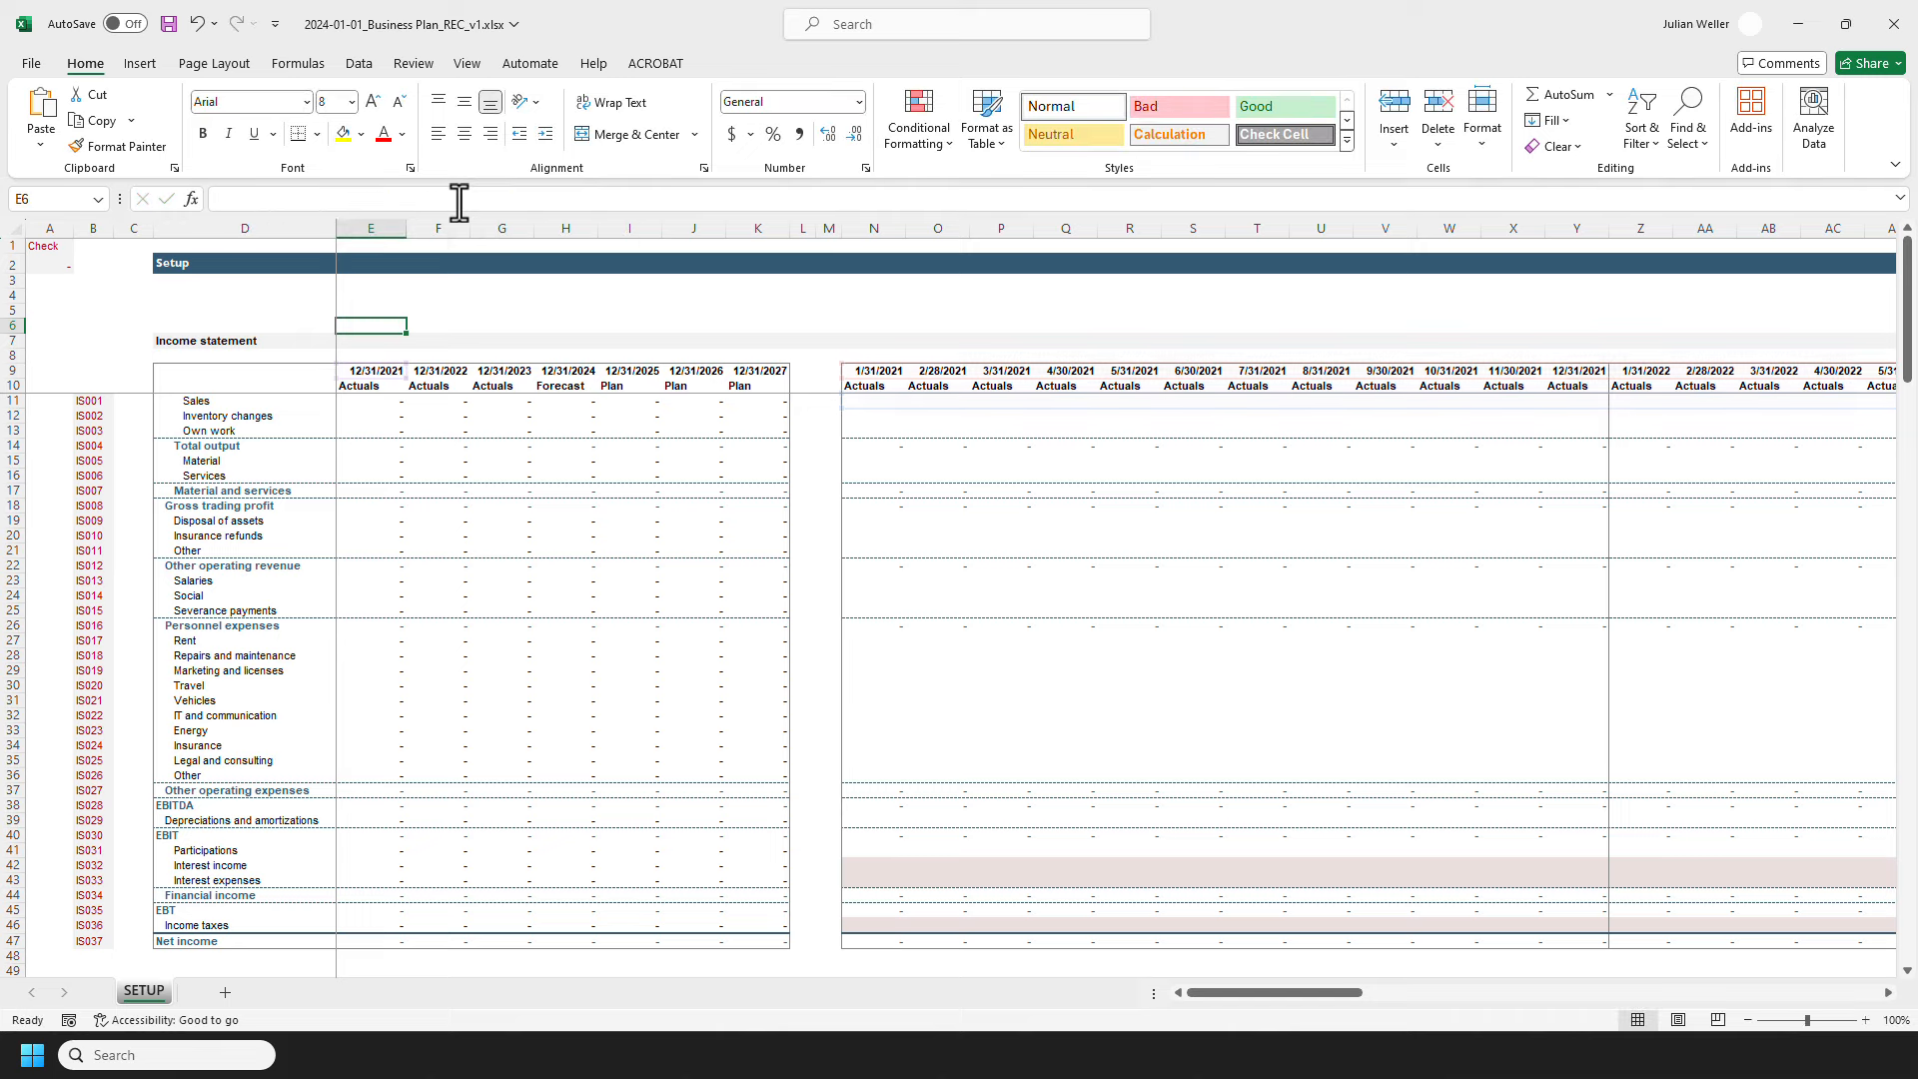
Step: Inspect the annual SUM and YEAR formula in E11 and compare it across the neighbouring Sales and Inventory changes cells up to column H
double_click(377, 395)
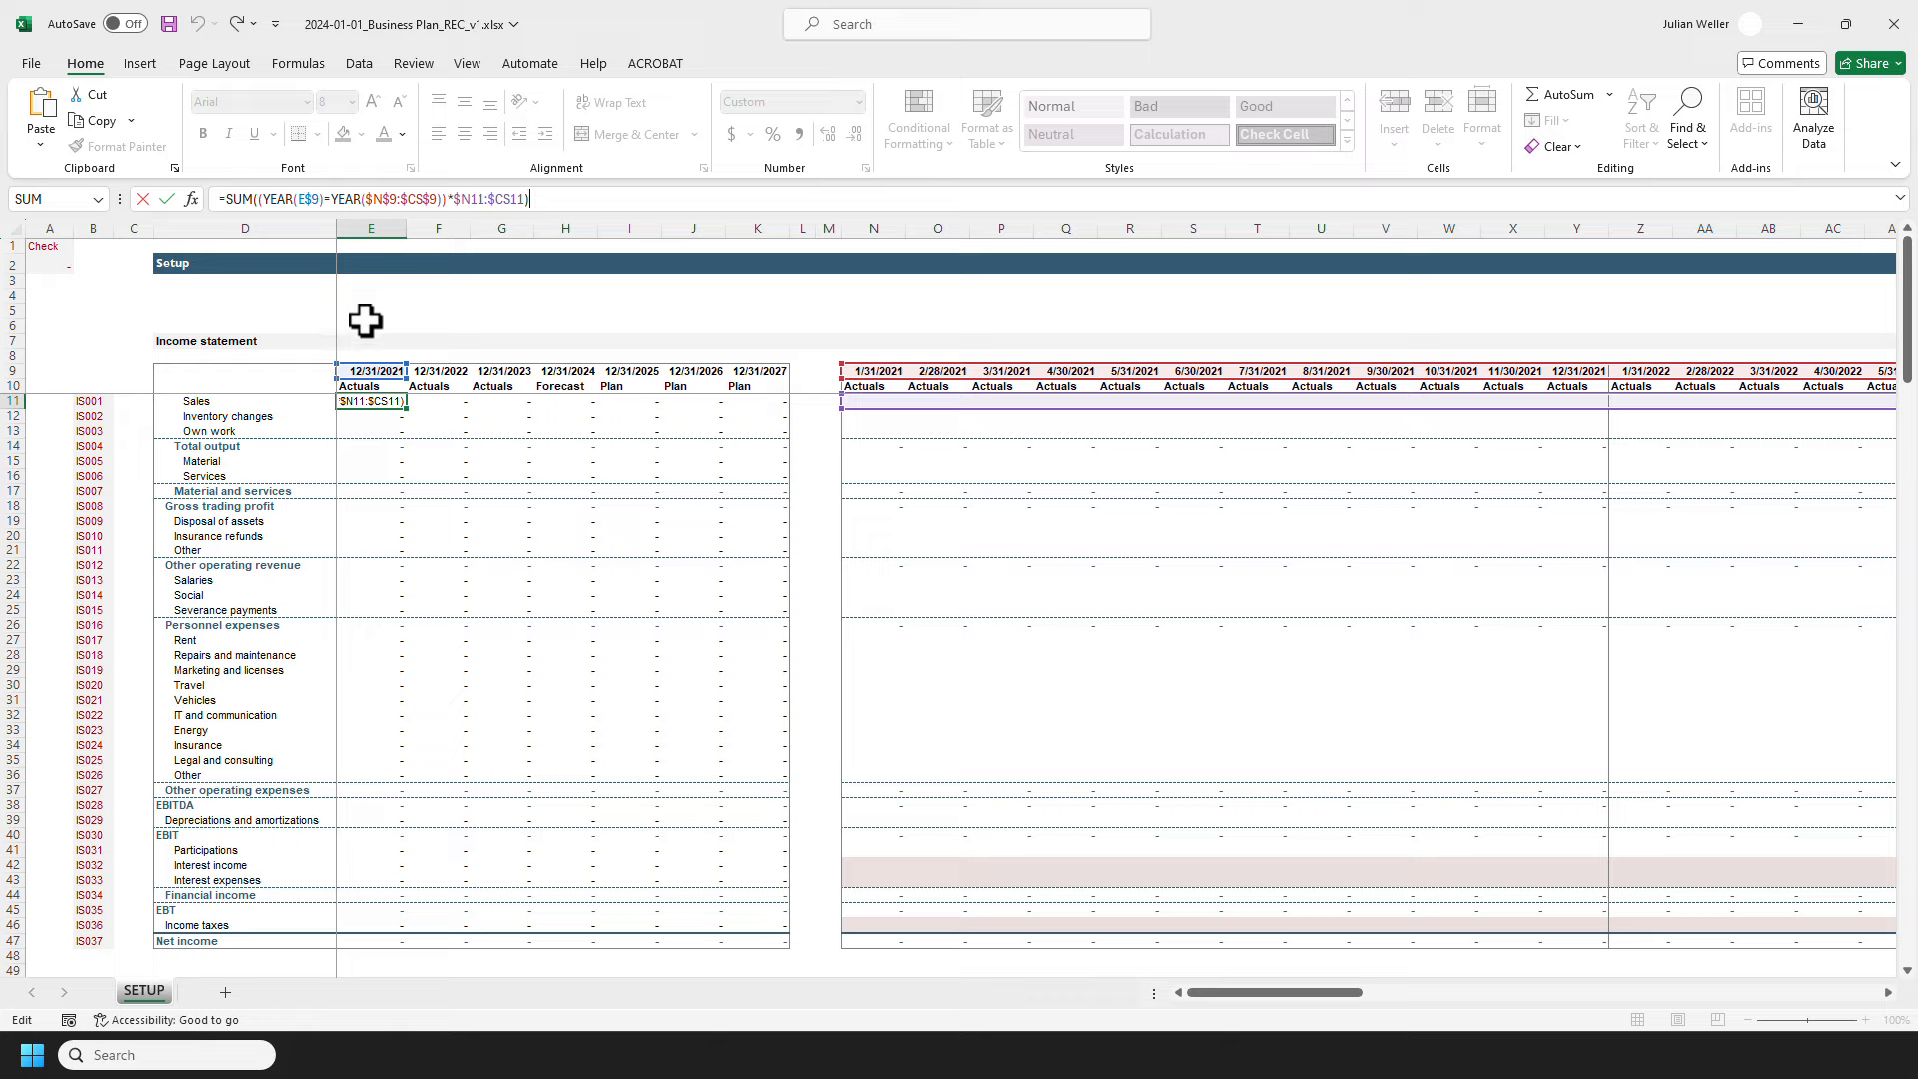
key("ctrl+Return")
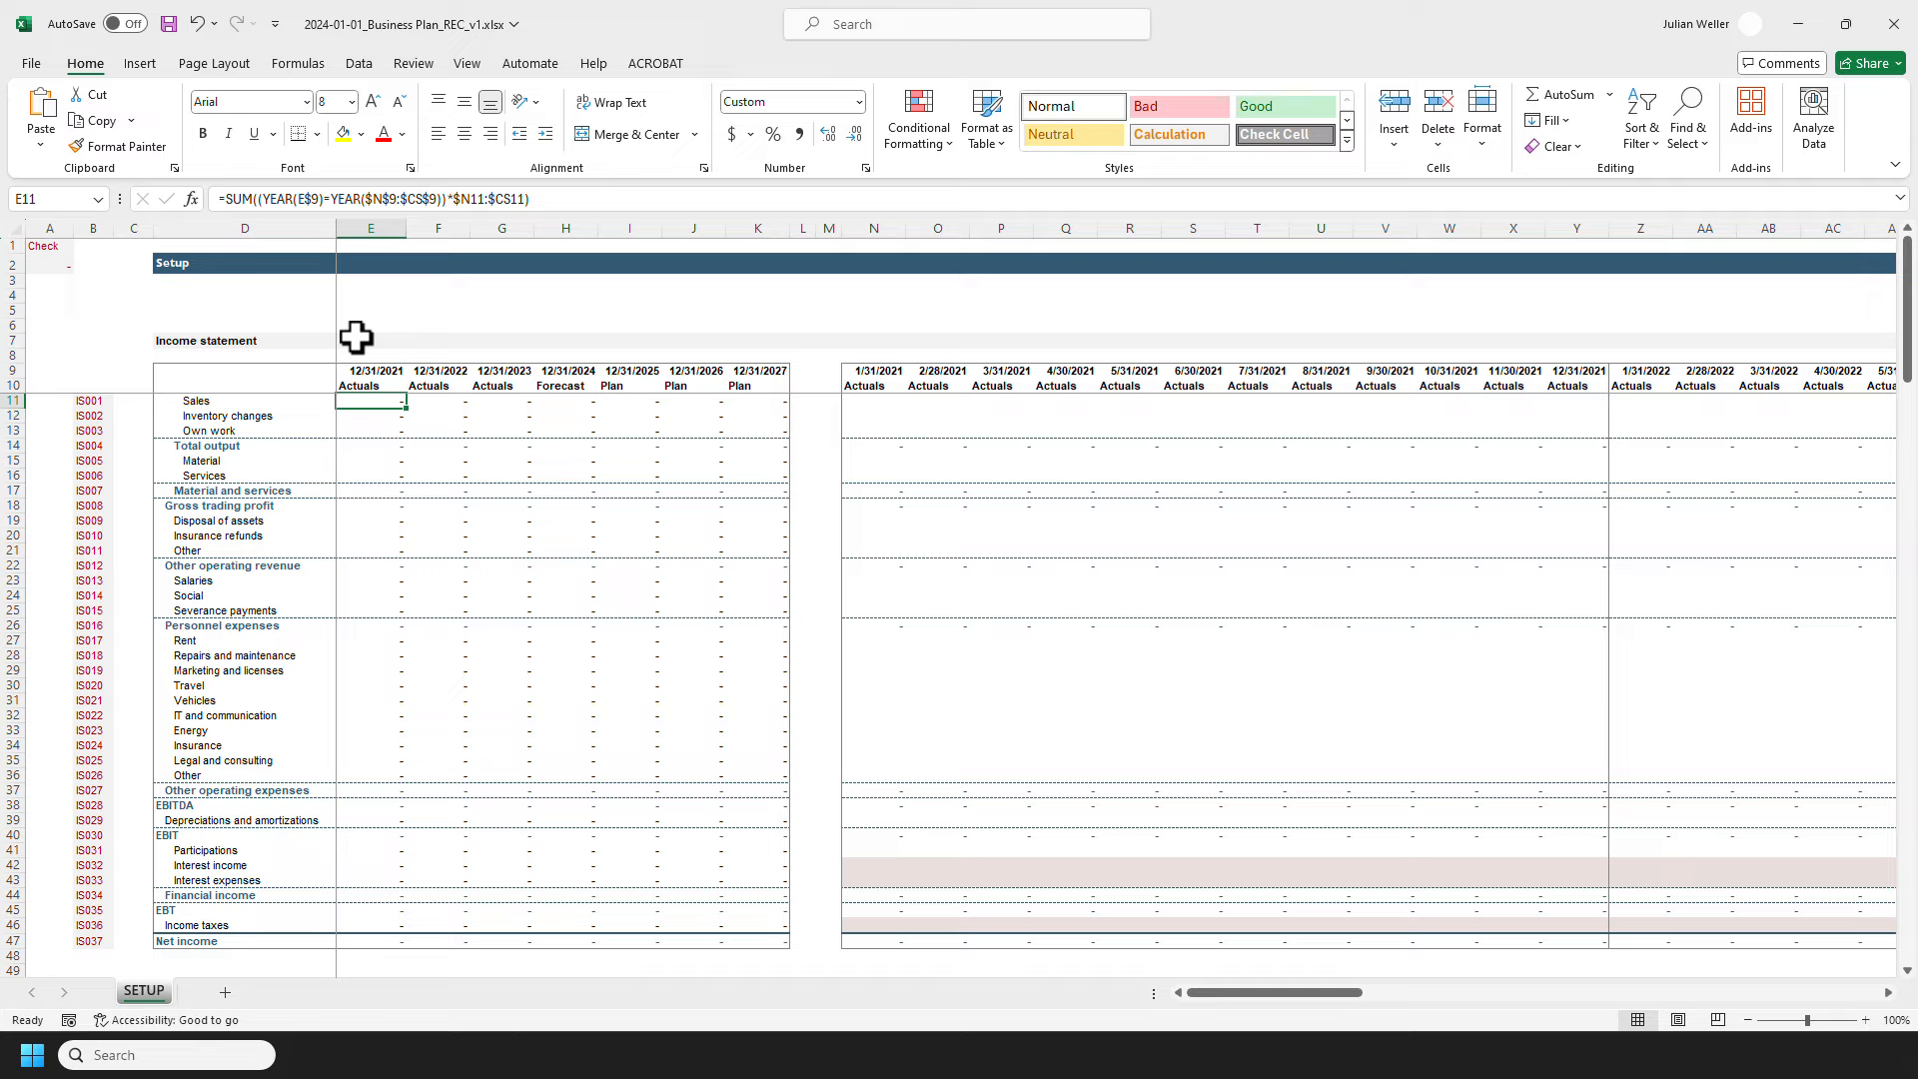
key("Down")
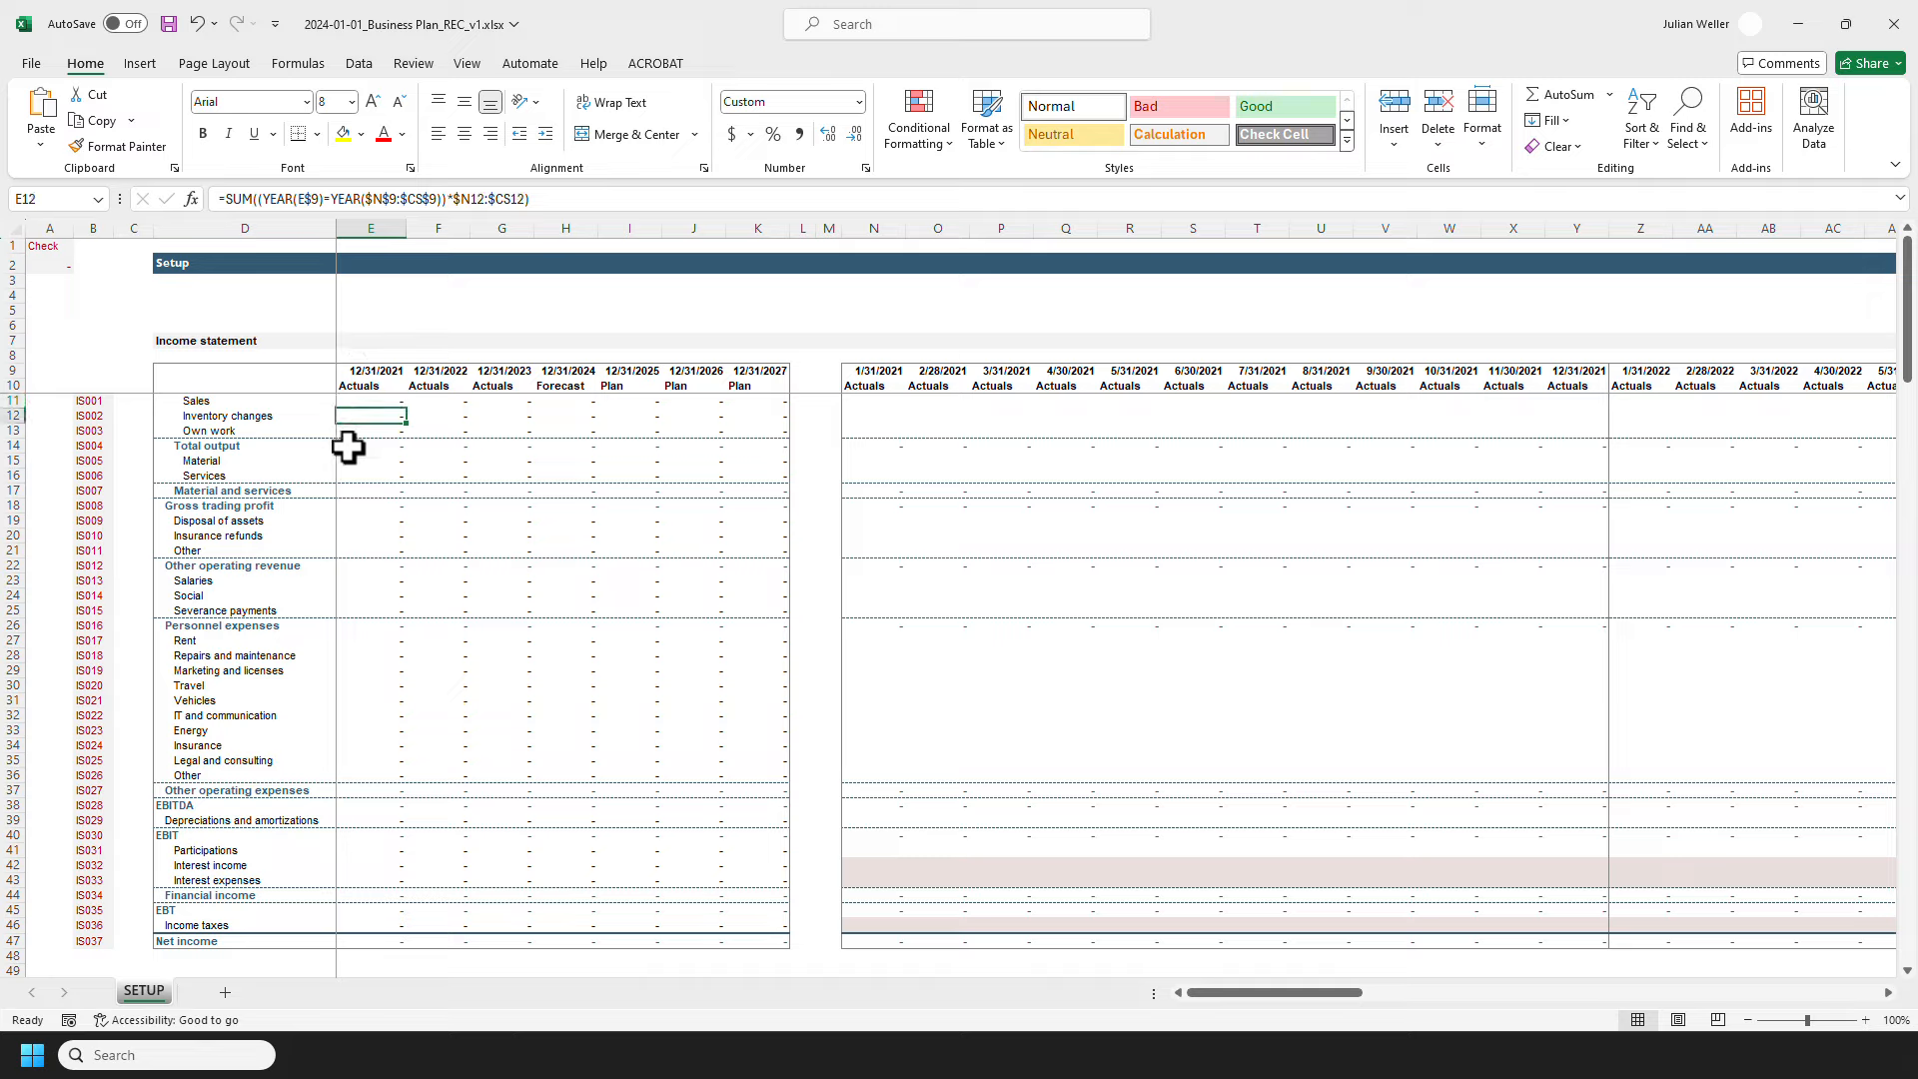
key("Down")
key("Right")
key("Up")
key("Up")
key("Right")
key("Right")
key("Down")
key("Down")
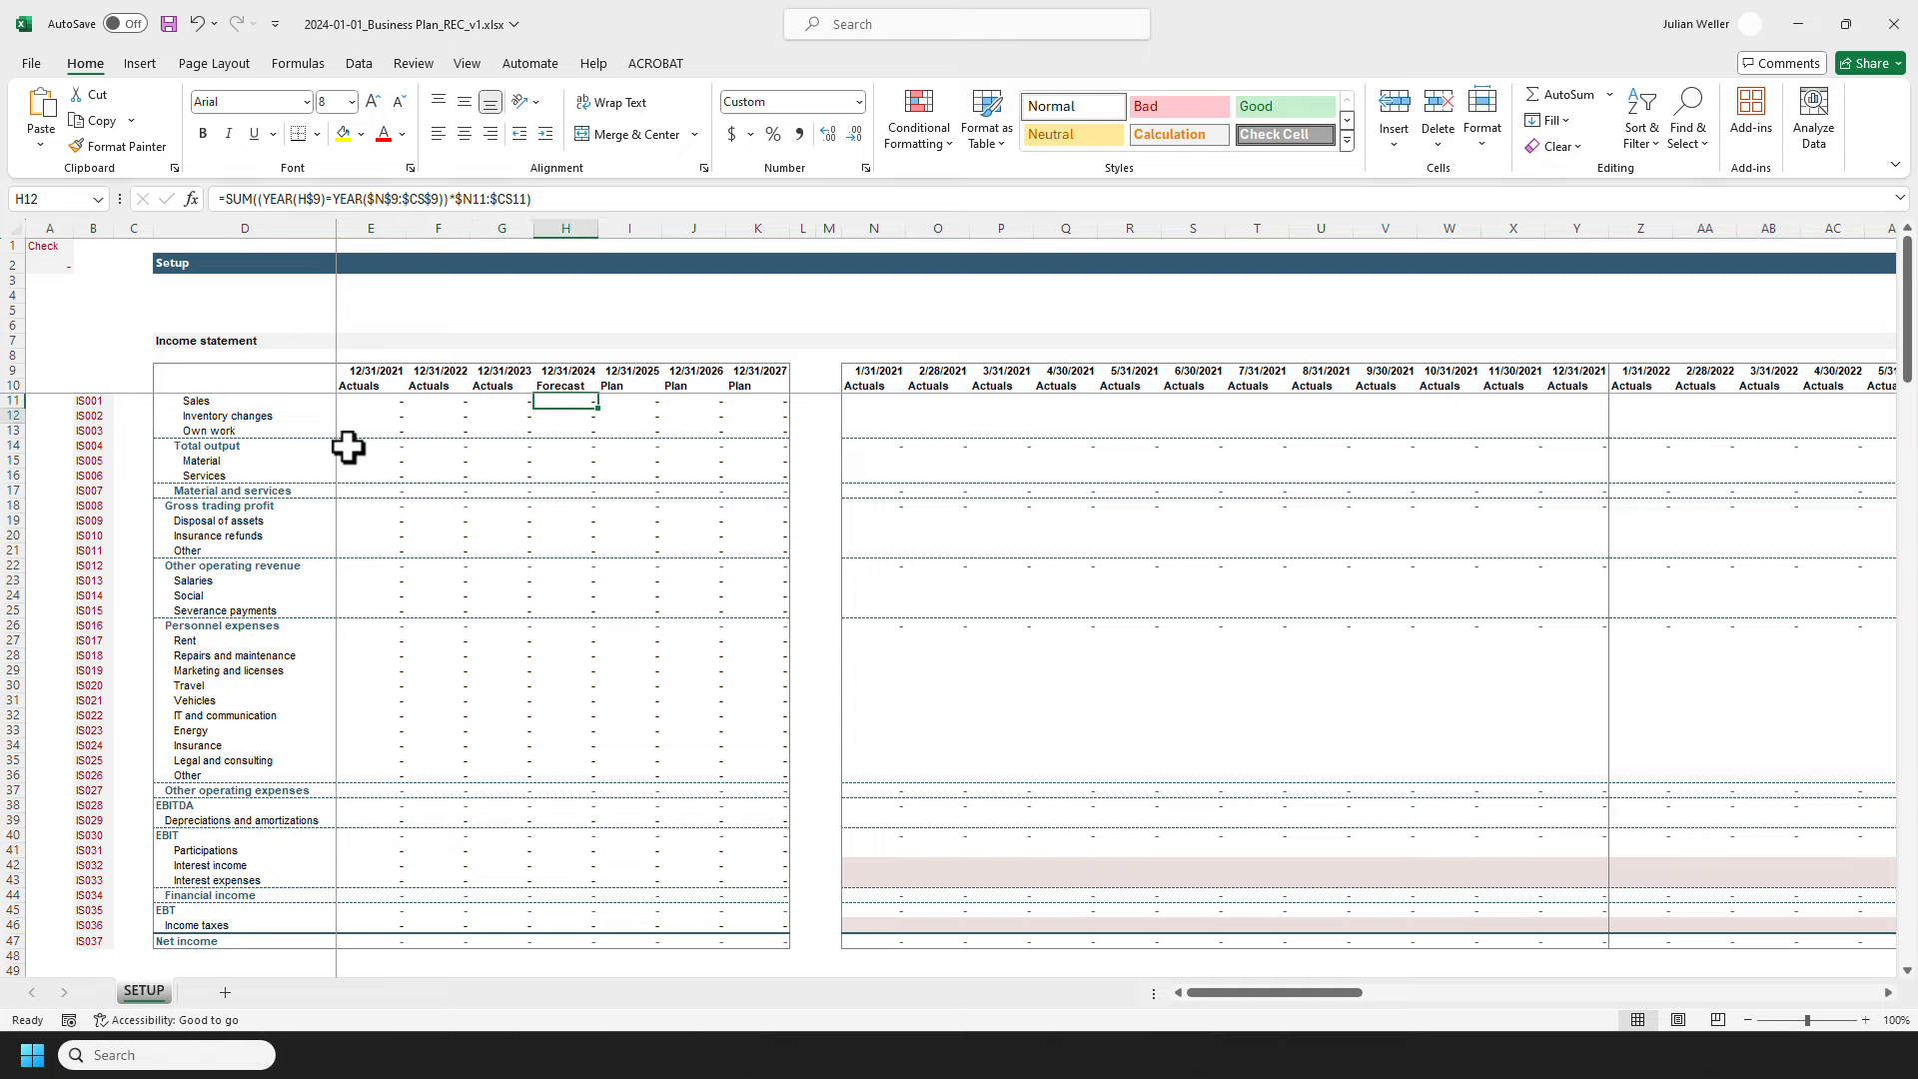
Step: Inspect the Total output subtotal formulas in the annual cell E14 and the monthly cell N14
left_click(347, 445)
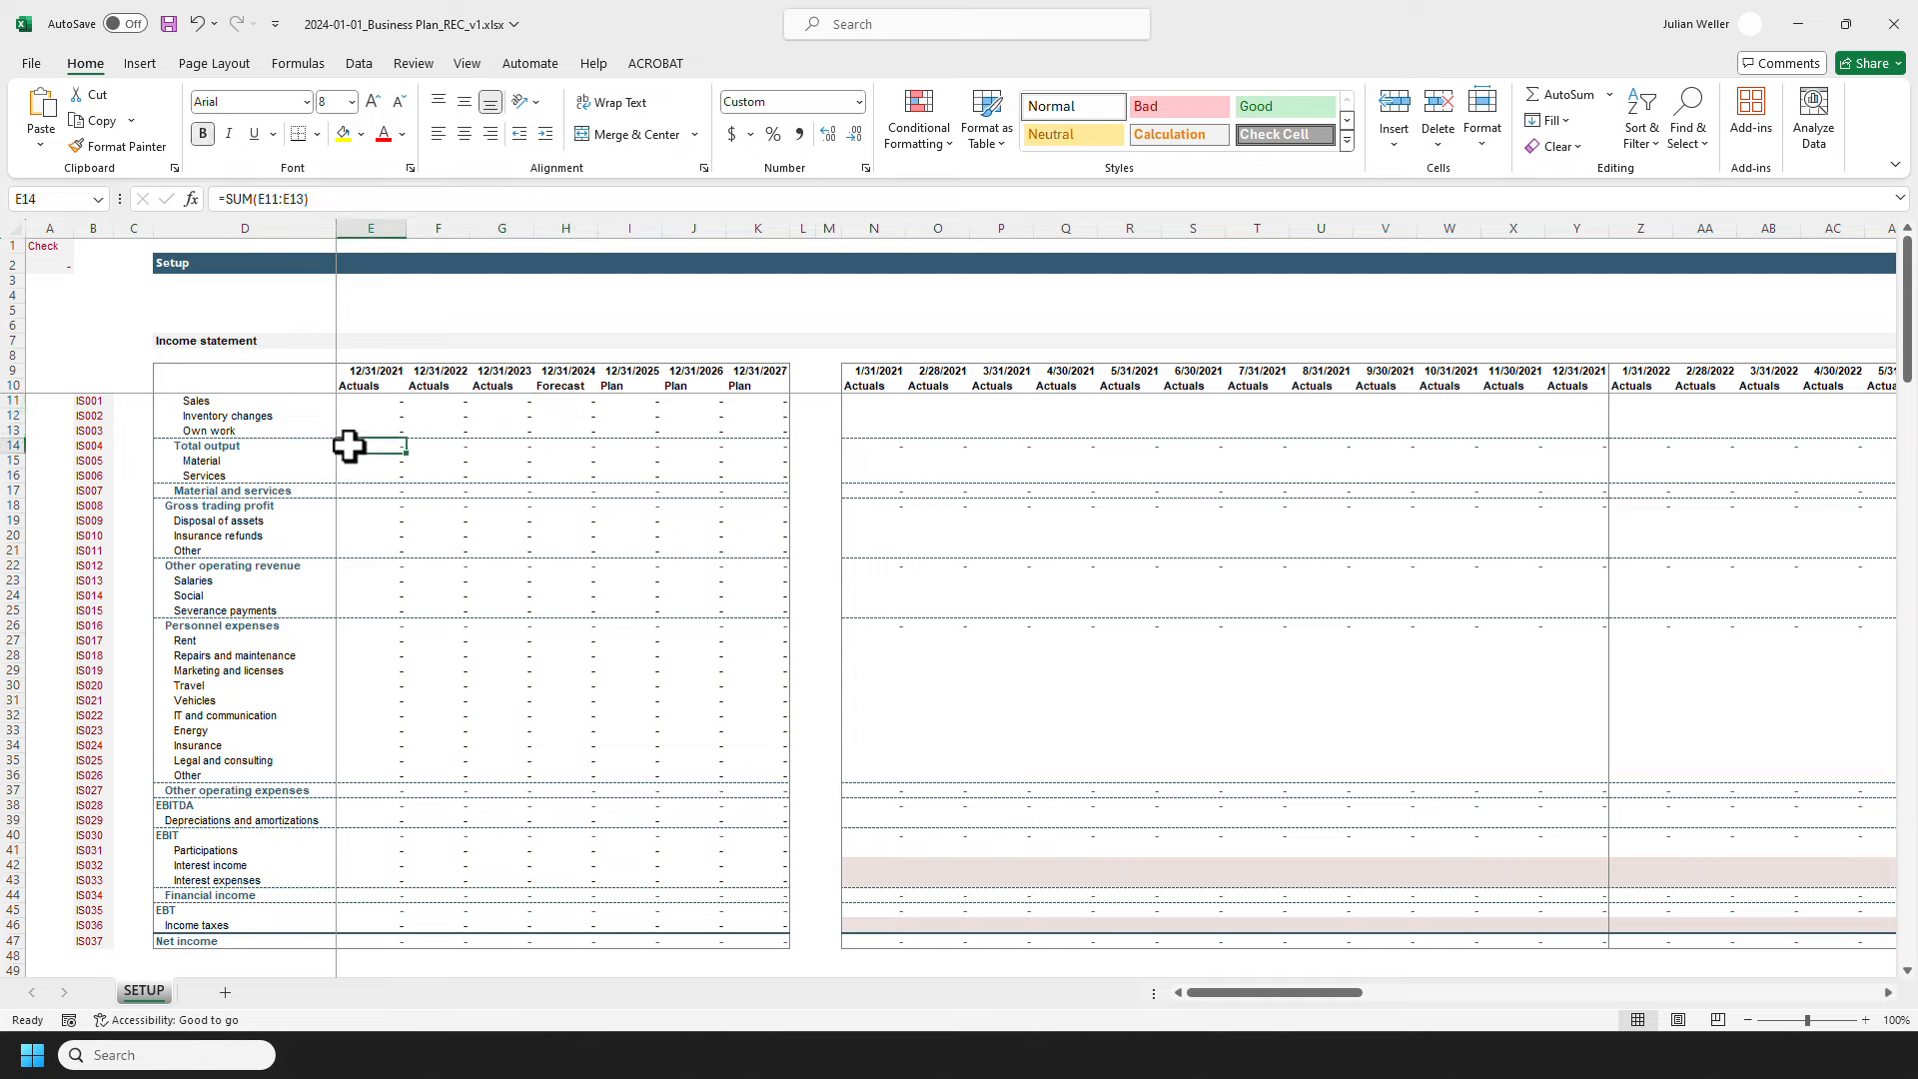
key("F2")
key("Escape")
left_click(873, 443)
key("F2")
key("Escape")
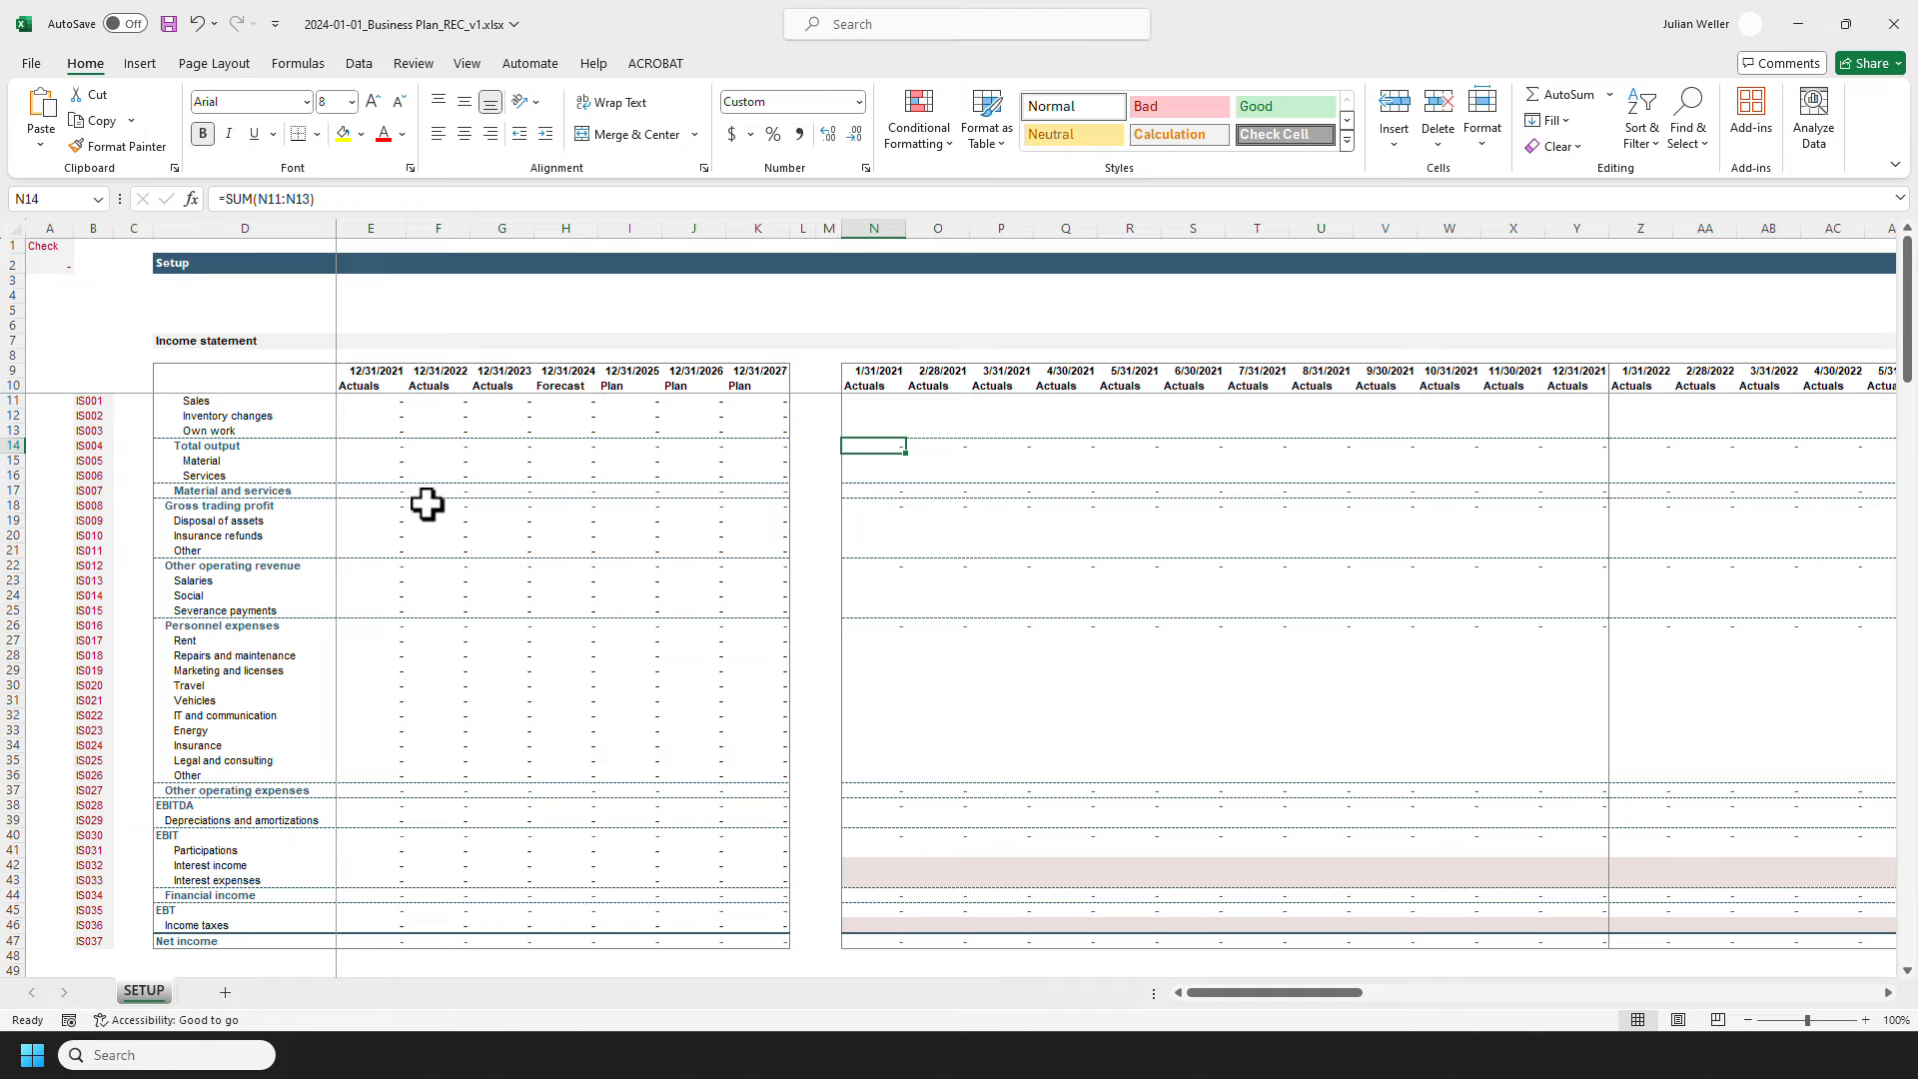
Step: Inspect the 12/31/2021 formulas for Material, Material and services, and Gross trading profit in E15, E17 and E18
left_click(379, 462)
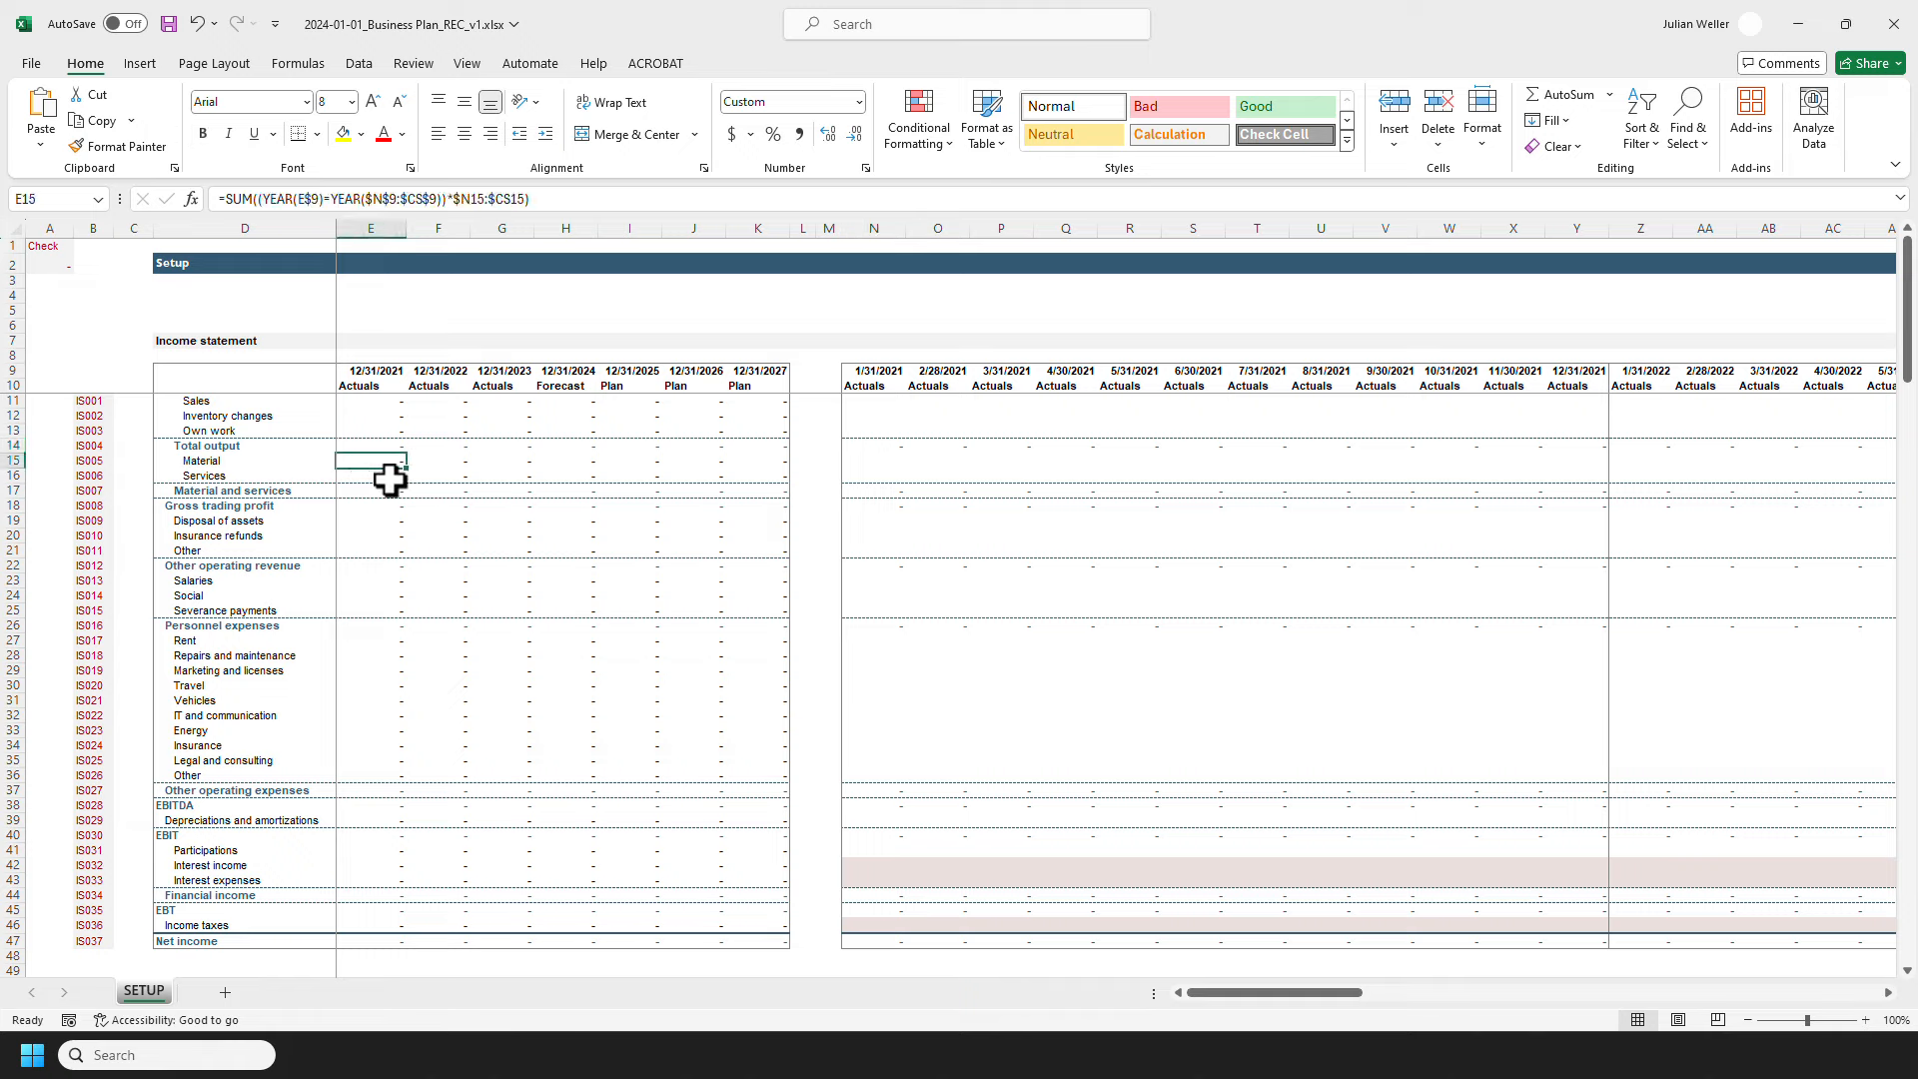
key("F2")
key("Escape")
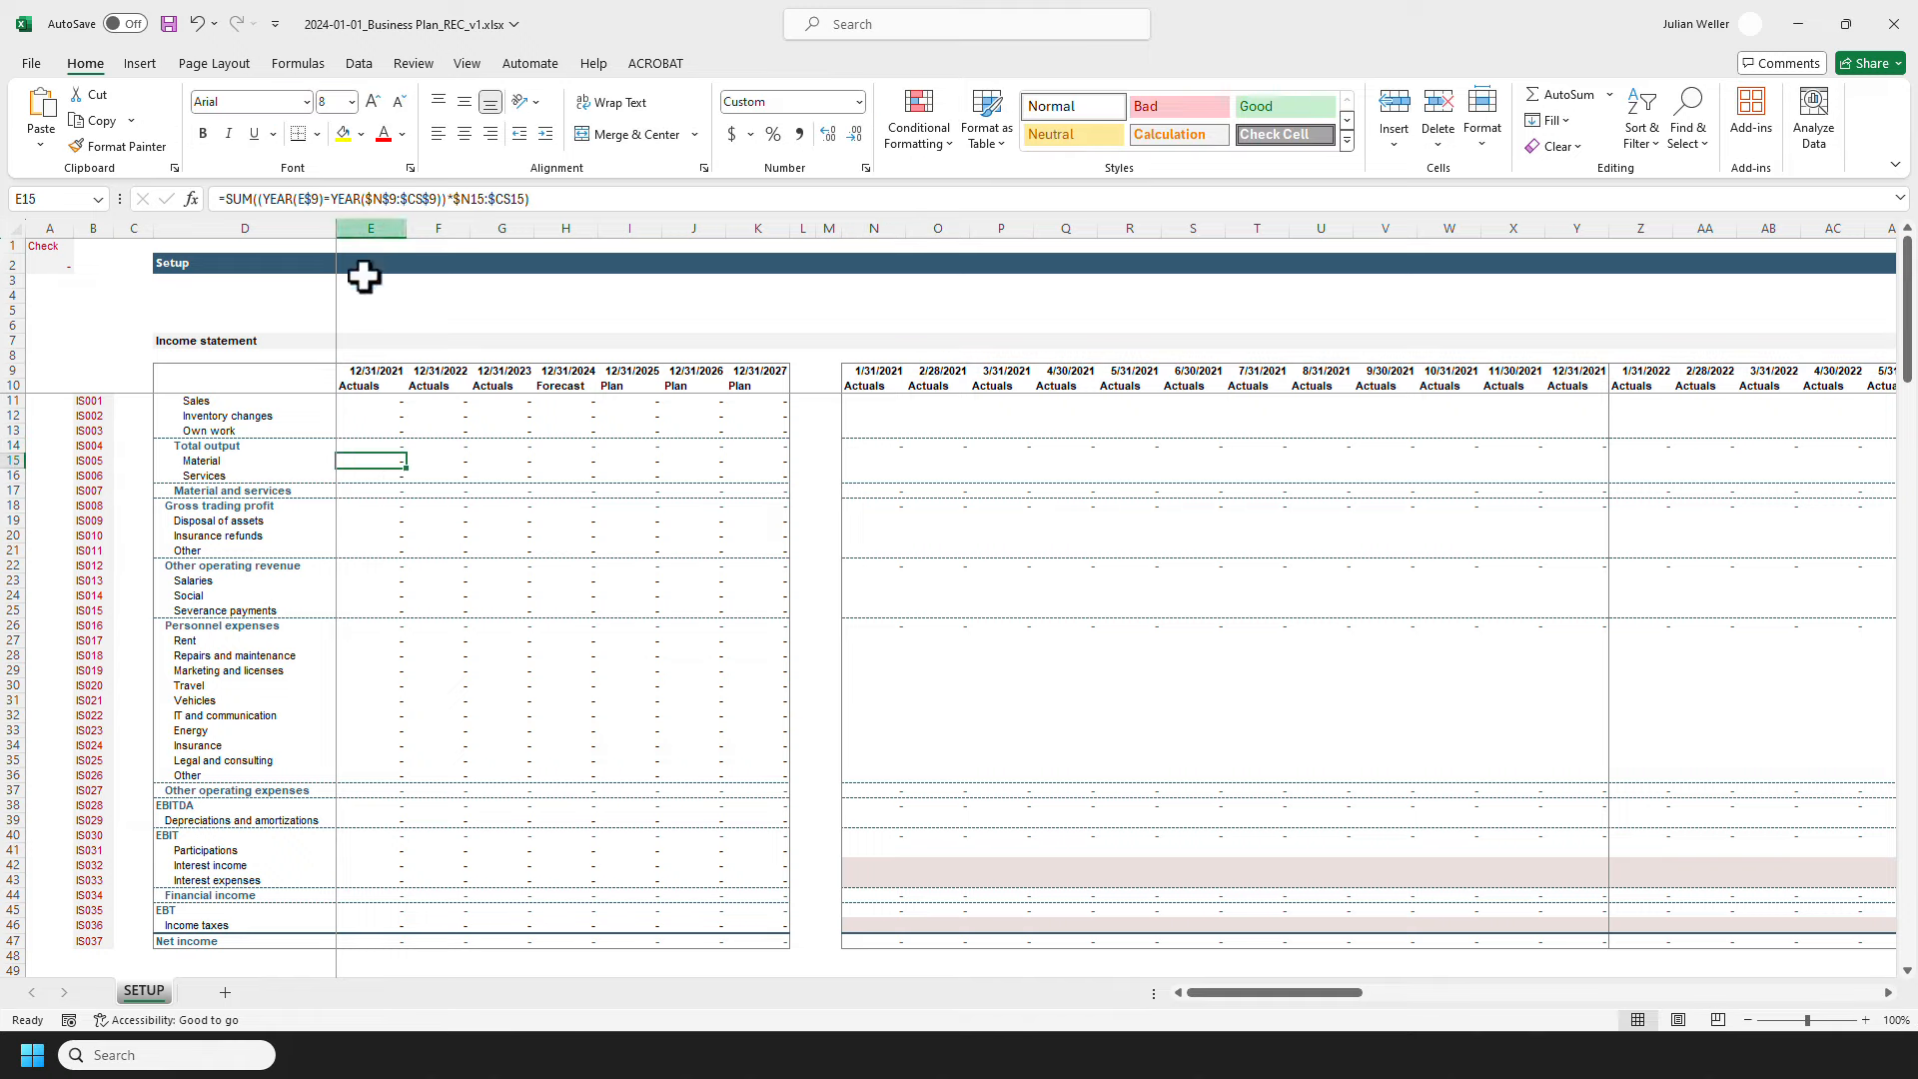
left_click(364, 491)
key("alt+equal")
key("Return")
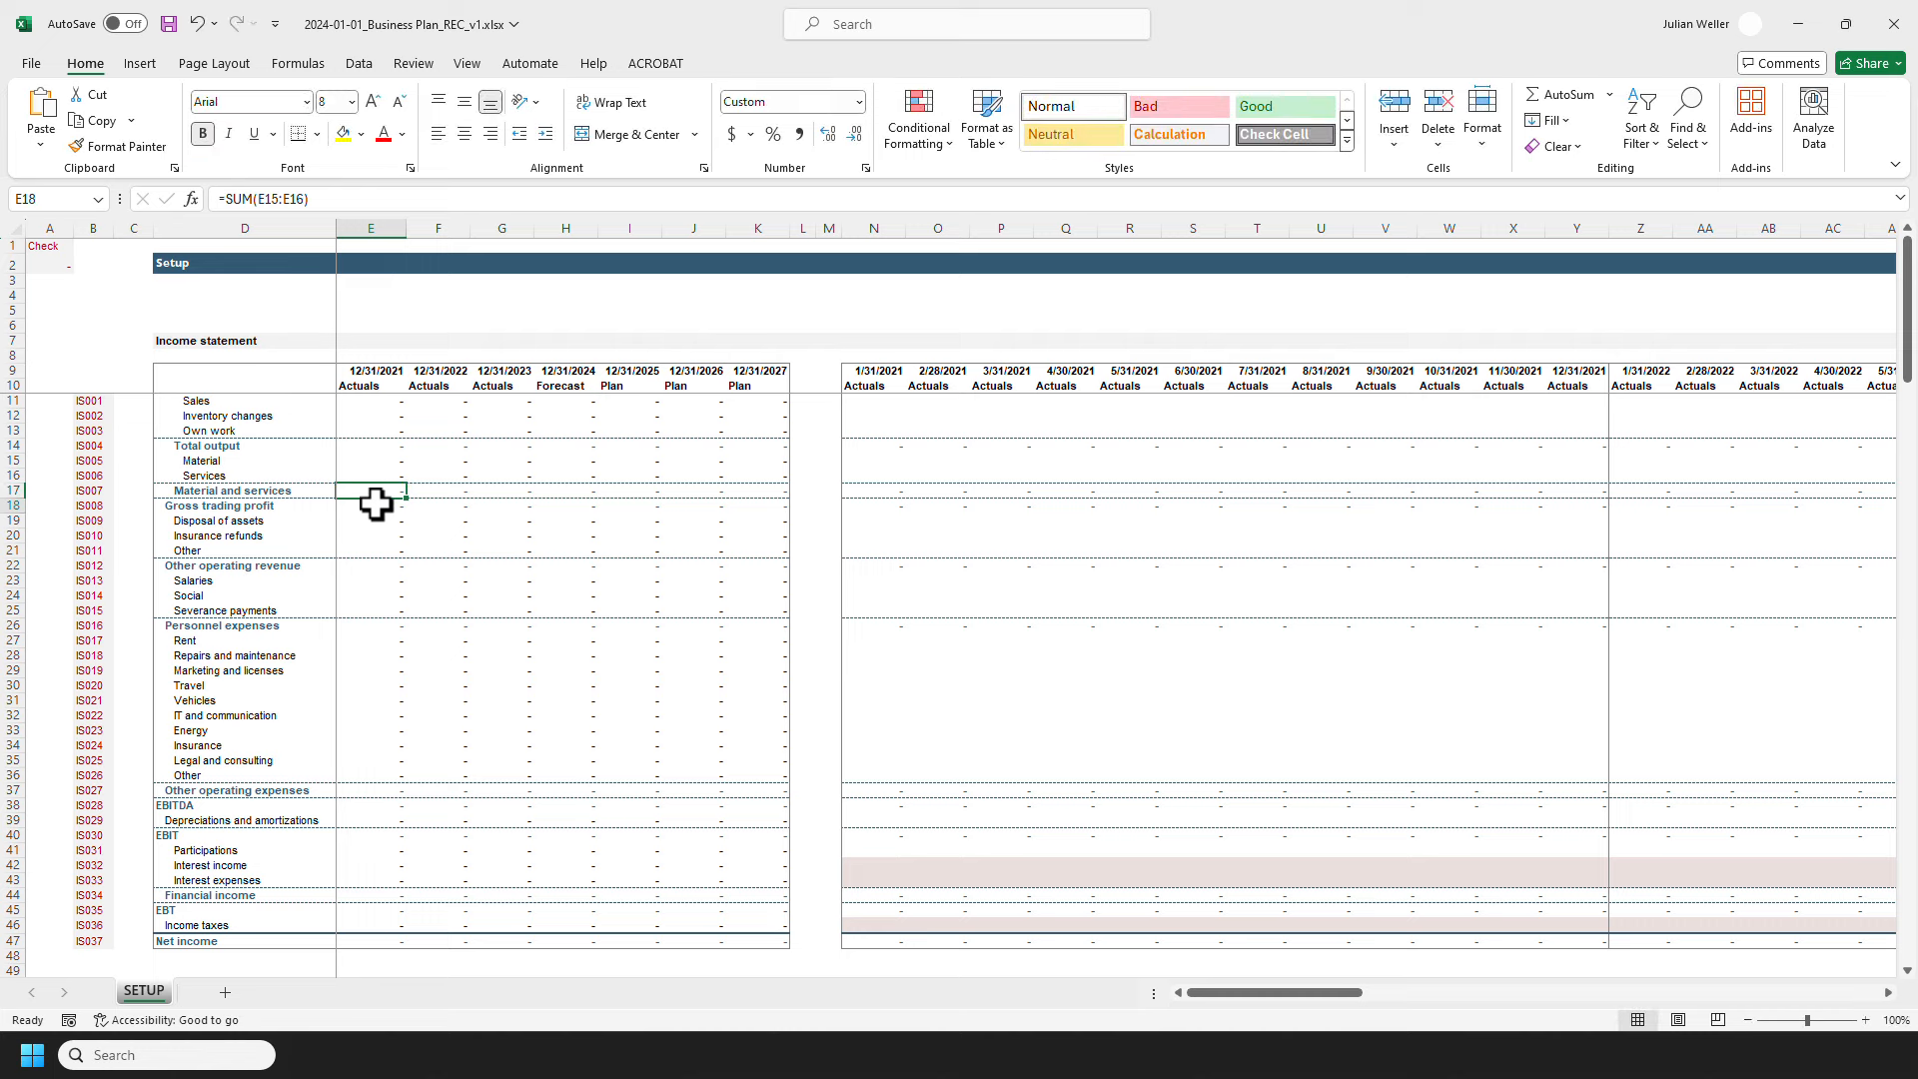
key("alt+equal")
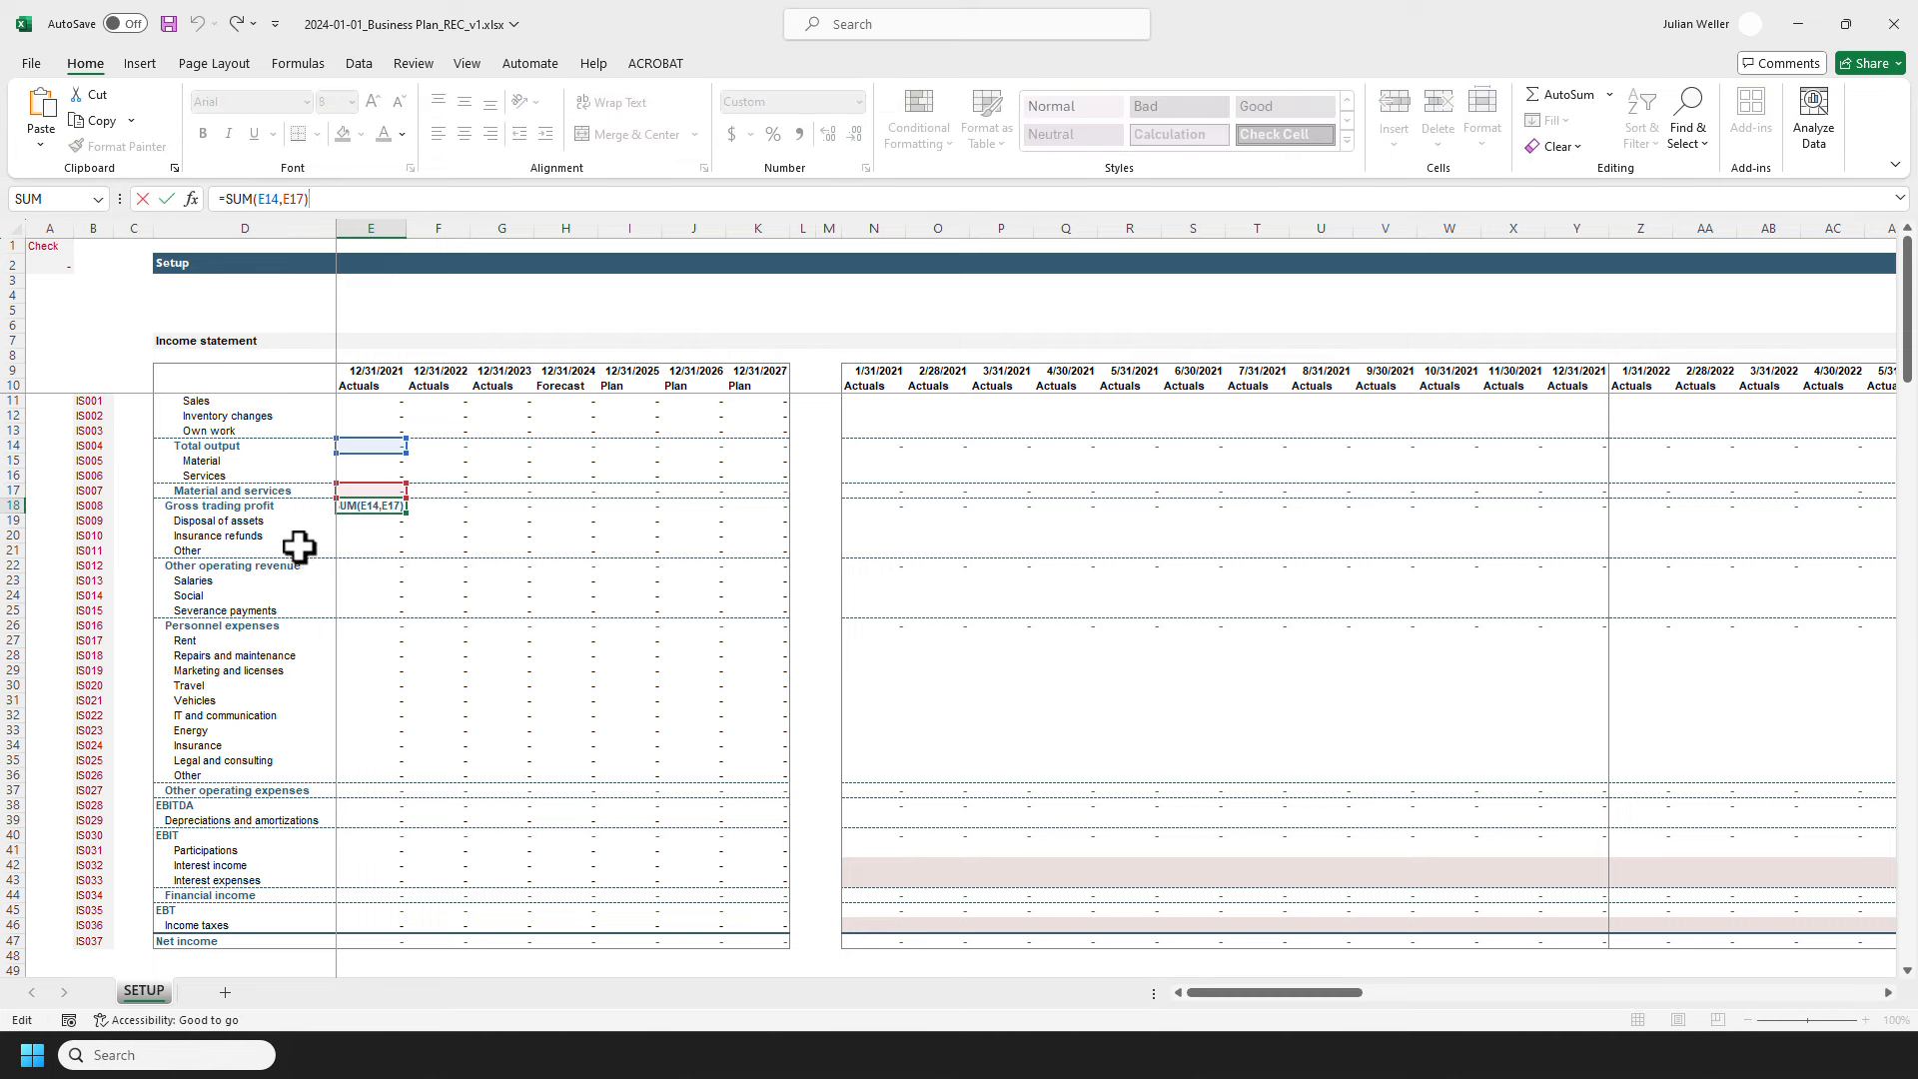
key("ctrl+Return")
Step: Inspect the Other operating revenue subtotal in E22 and the annual Vehicles formula in E31
left_click(366, 564)
key("alt+equal")
key("ctrl+Return")
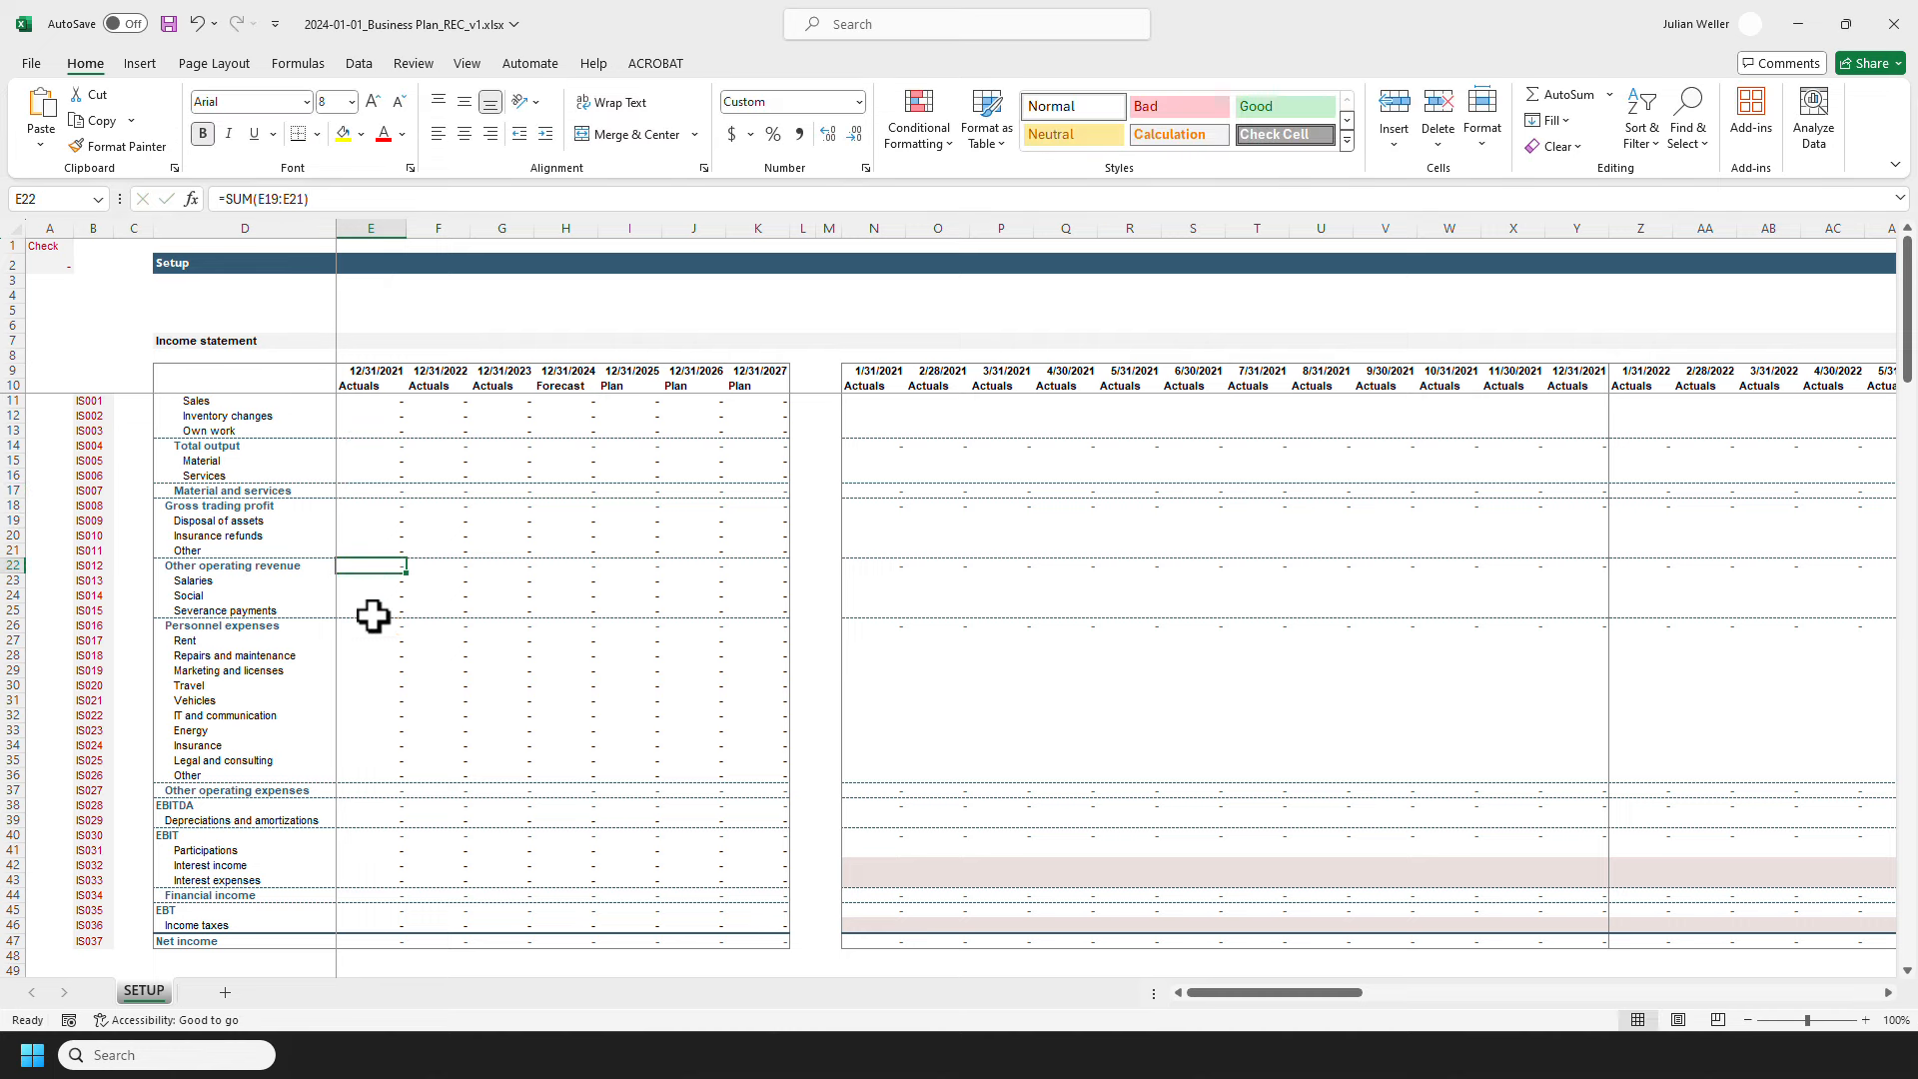
left_click(368, 700)
key("F2")
key("Escape")
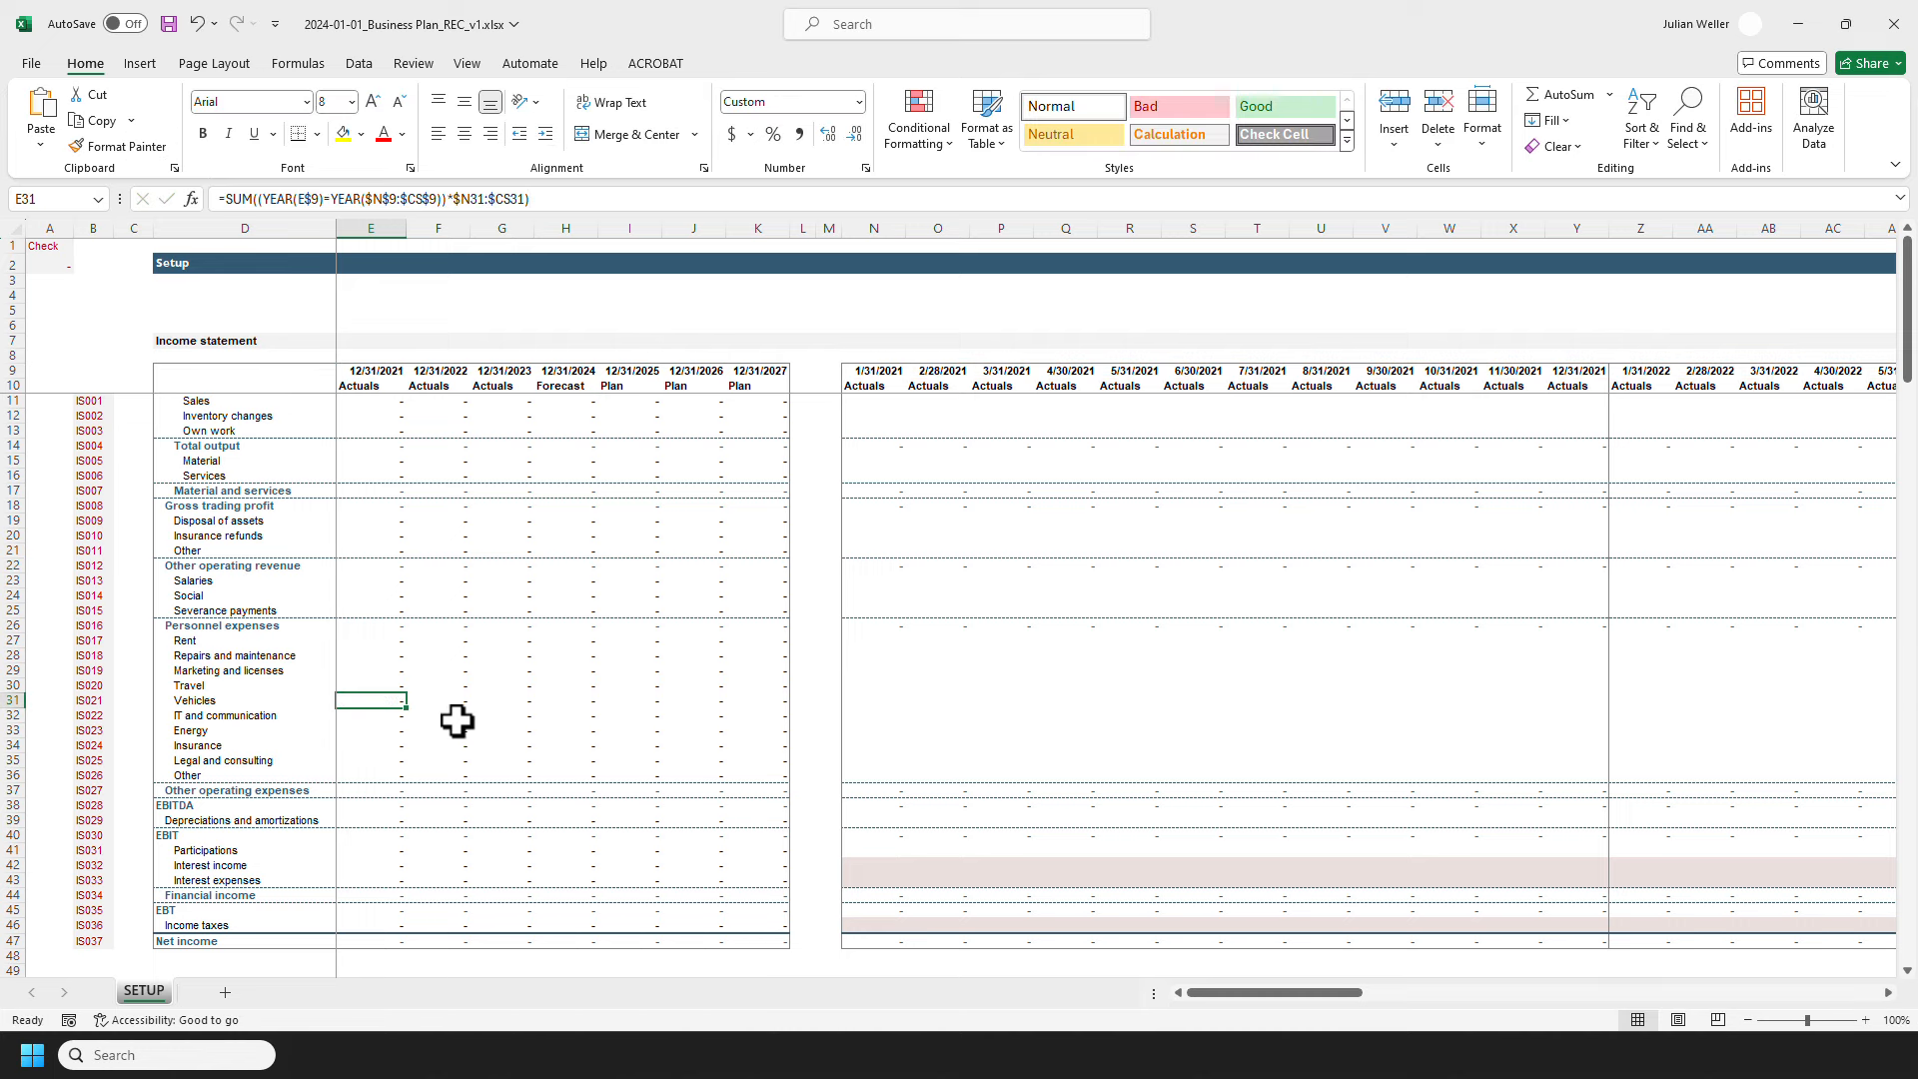
Step: Look over the remaining income statement rows and inspect the Personnel expenses subtotal formula in E26
scroll(322, 689, "down", 2)
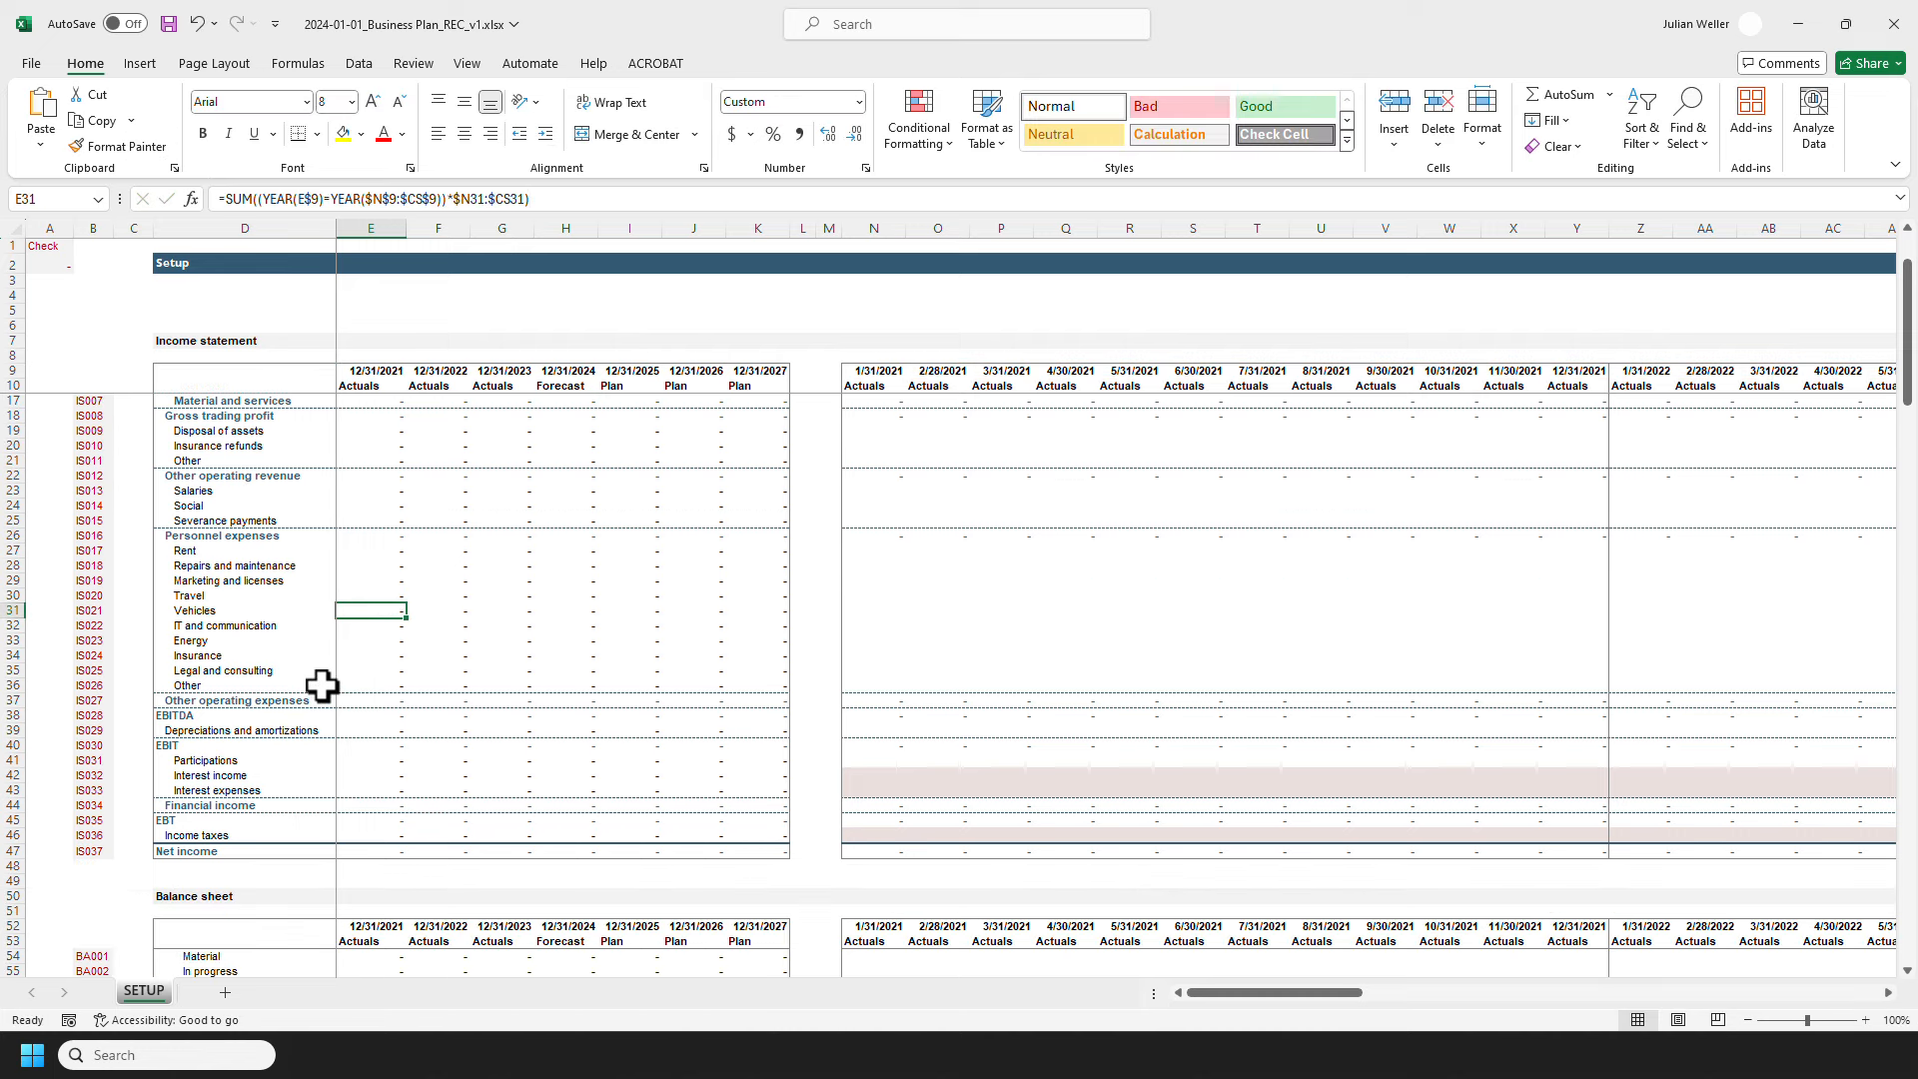
scroll(320, 687, "up", 2)
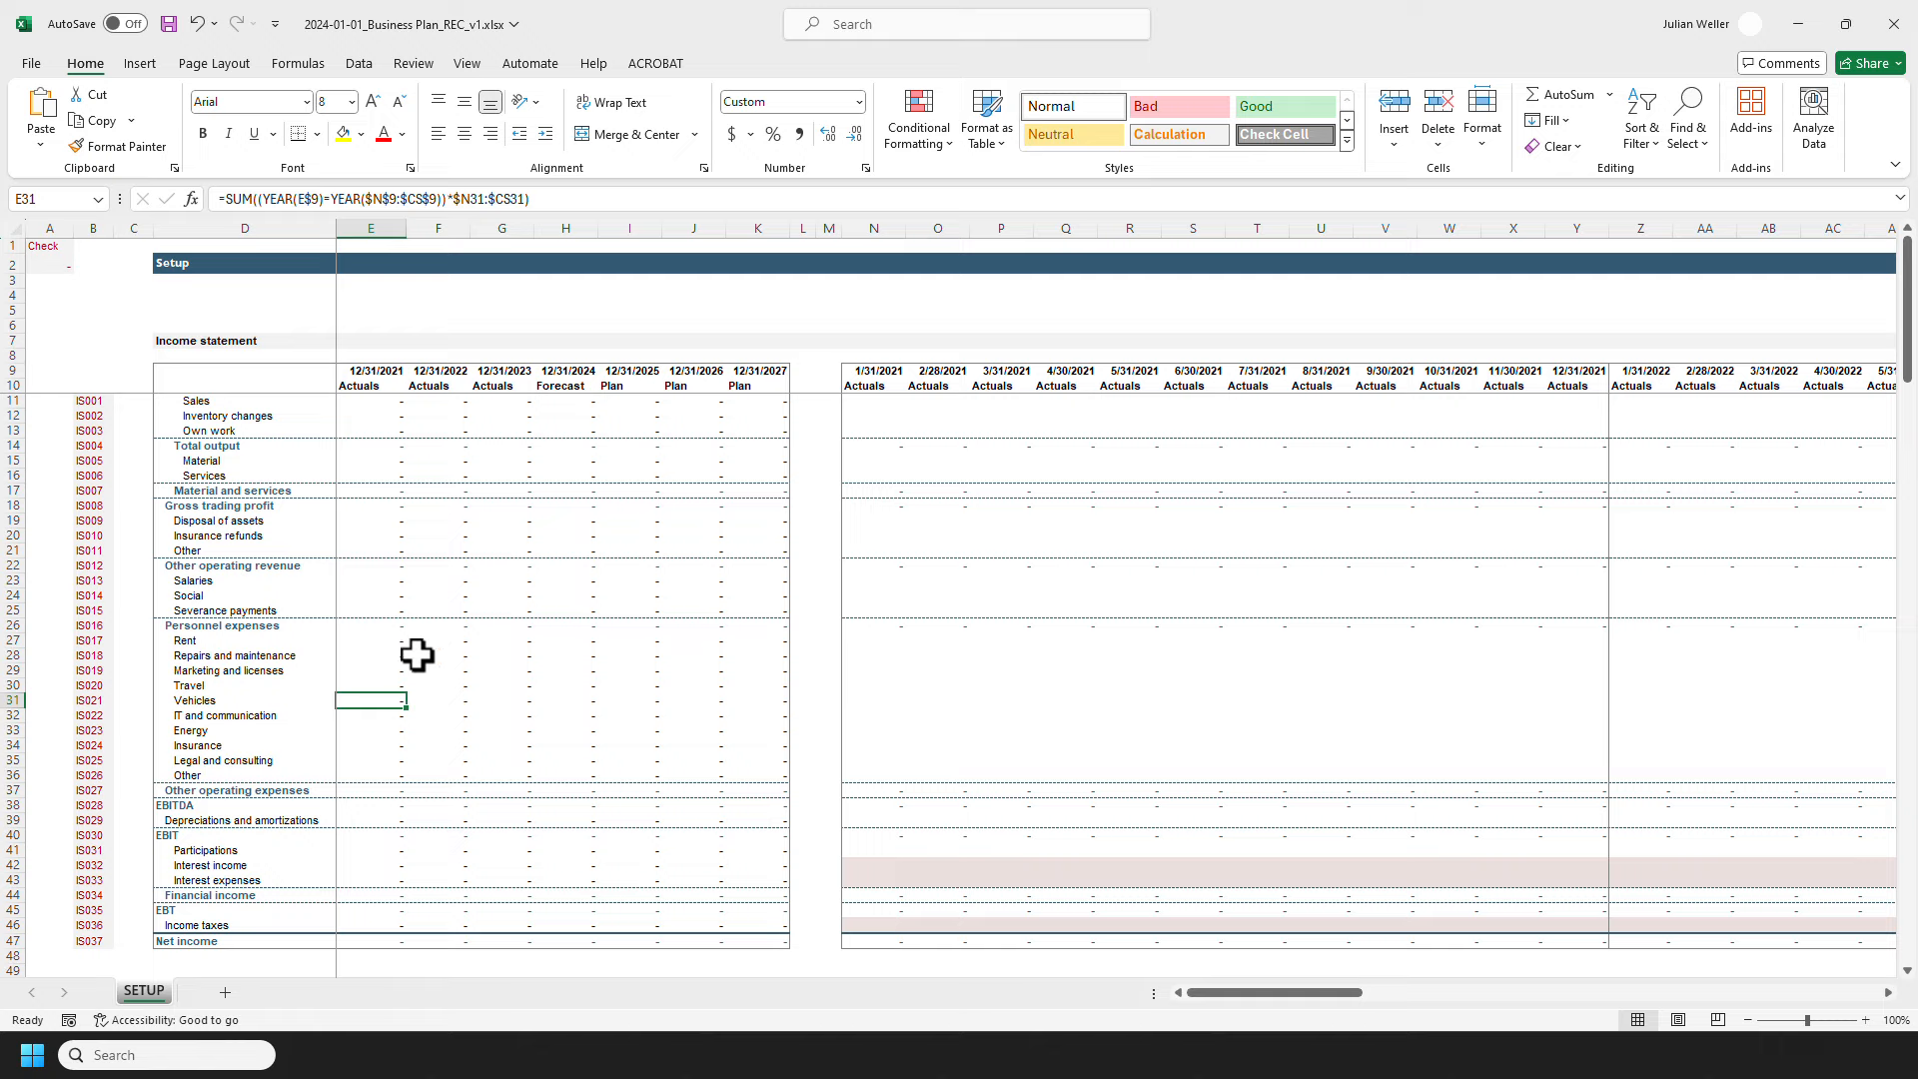
left_click(372, 627)
key("F2")
key("Escape")
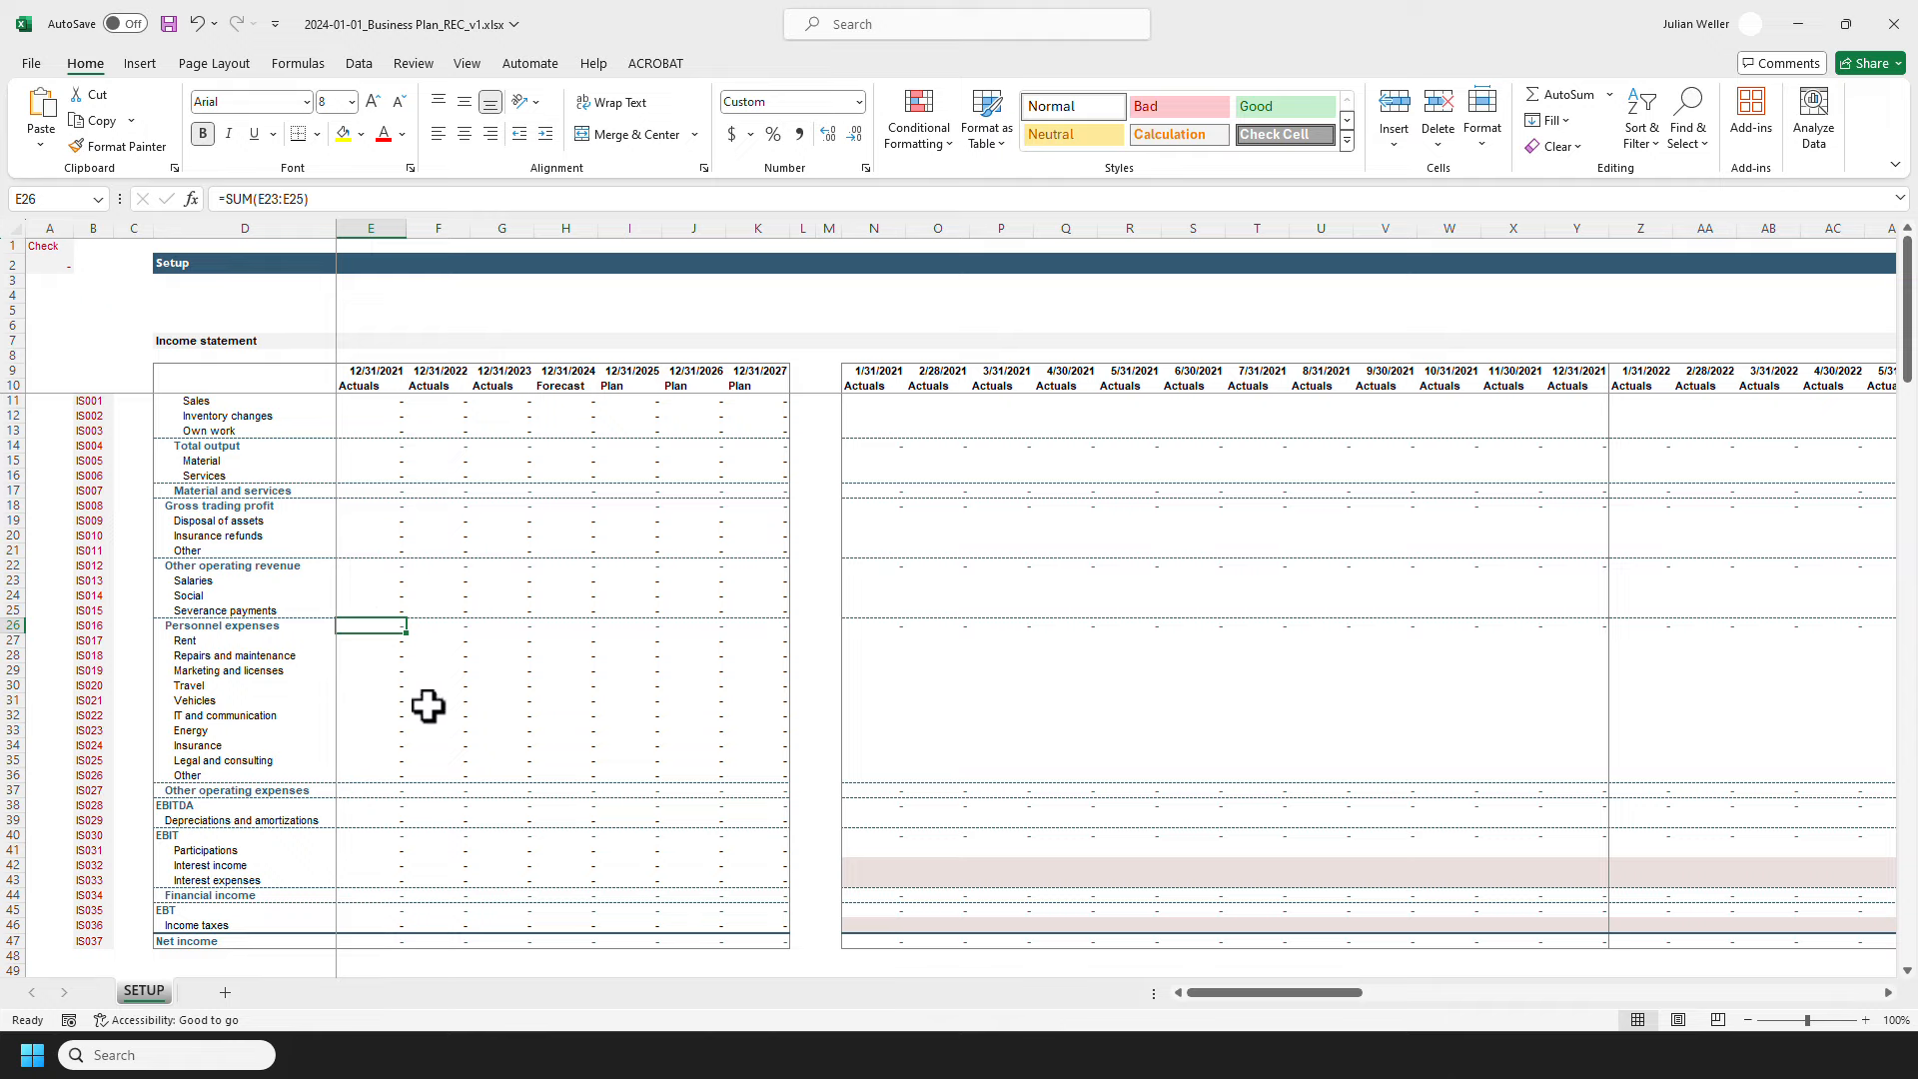
Step: Inspect the 12/31/2021 EBITDA formula in E38 and its referenced subtotals, along with the Sales and Material row labels
left_click(368, 805)
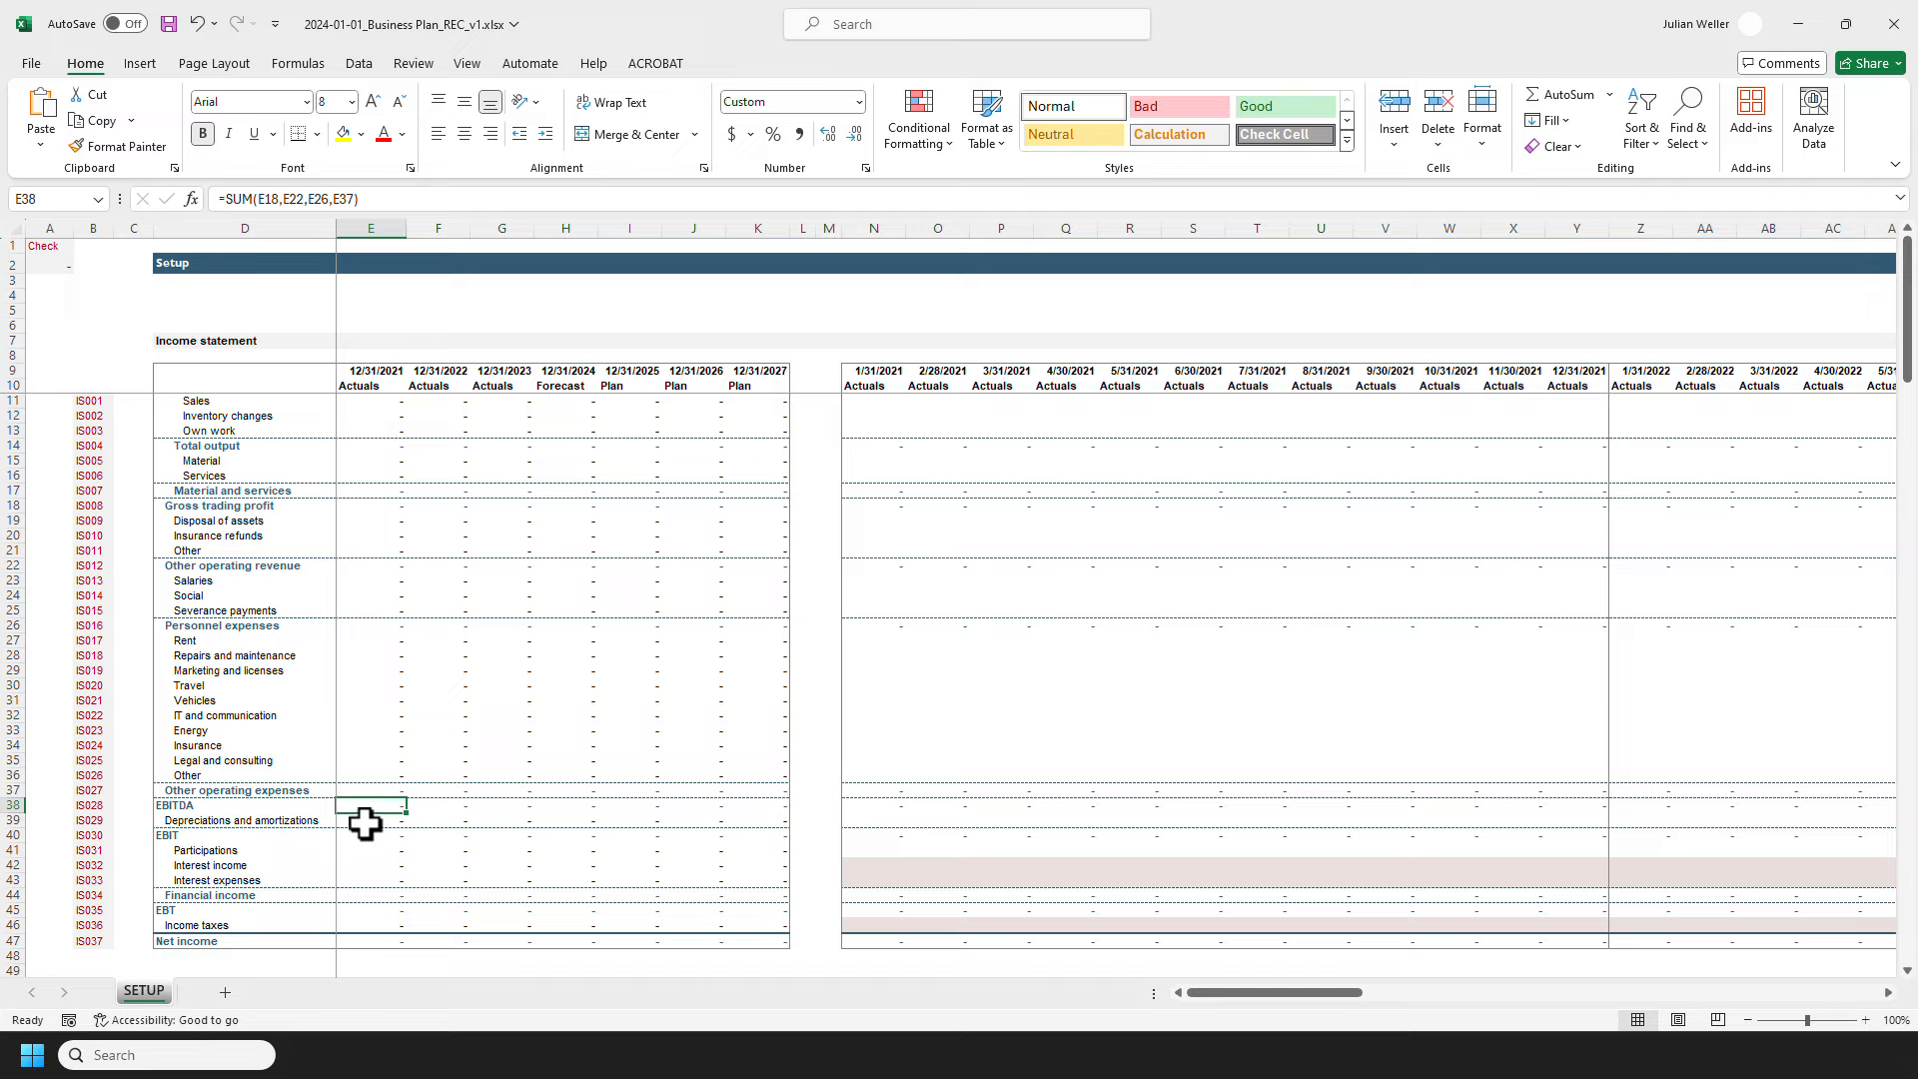
left_click(300, 402)
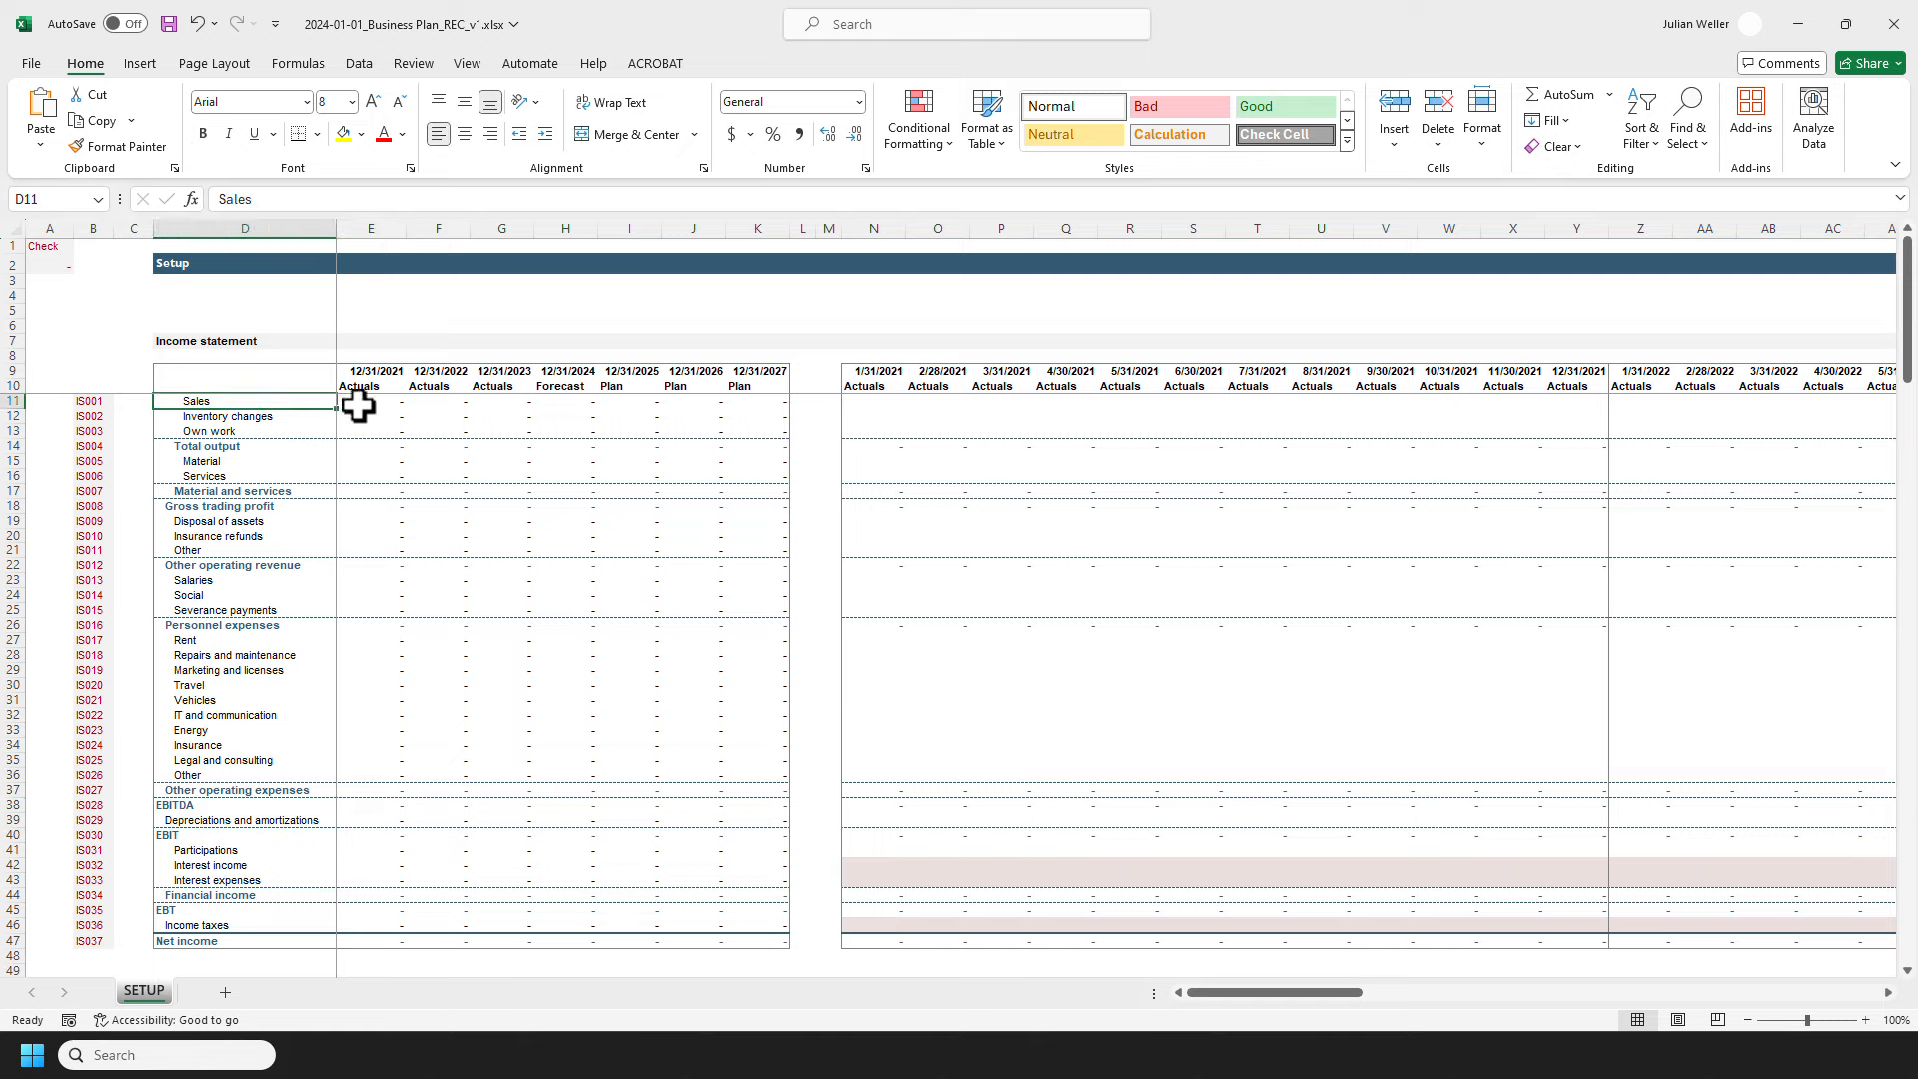
left_click(267, 462)
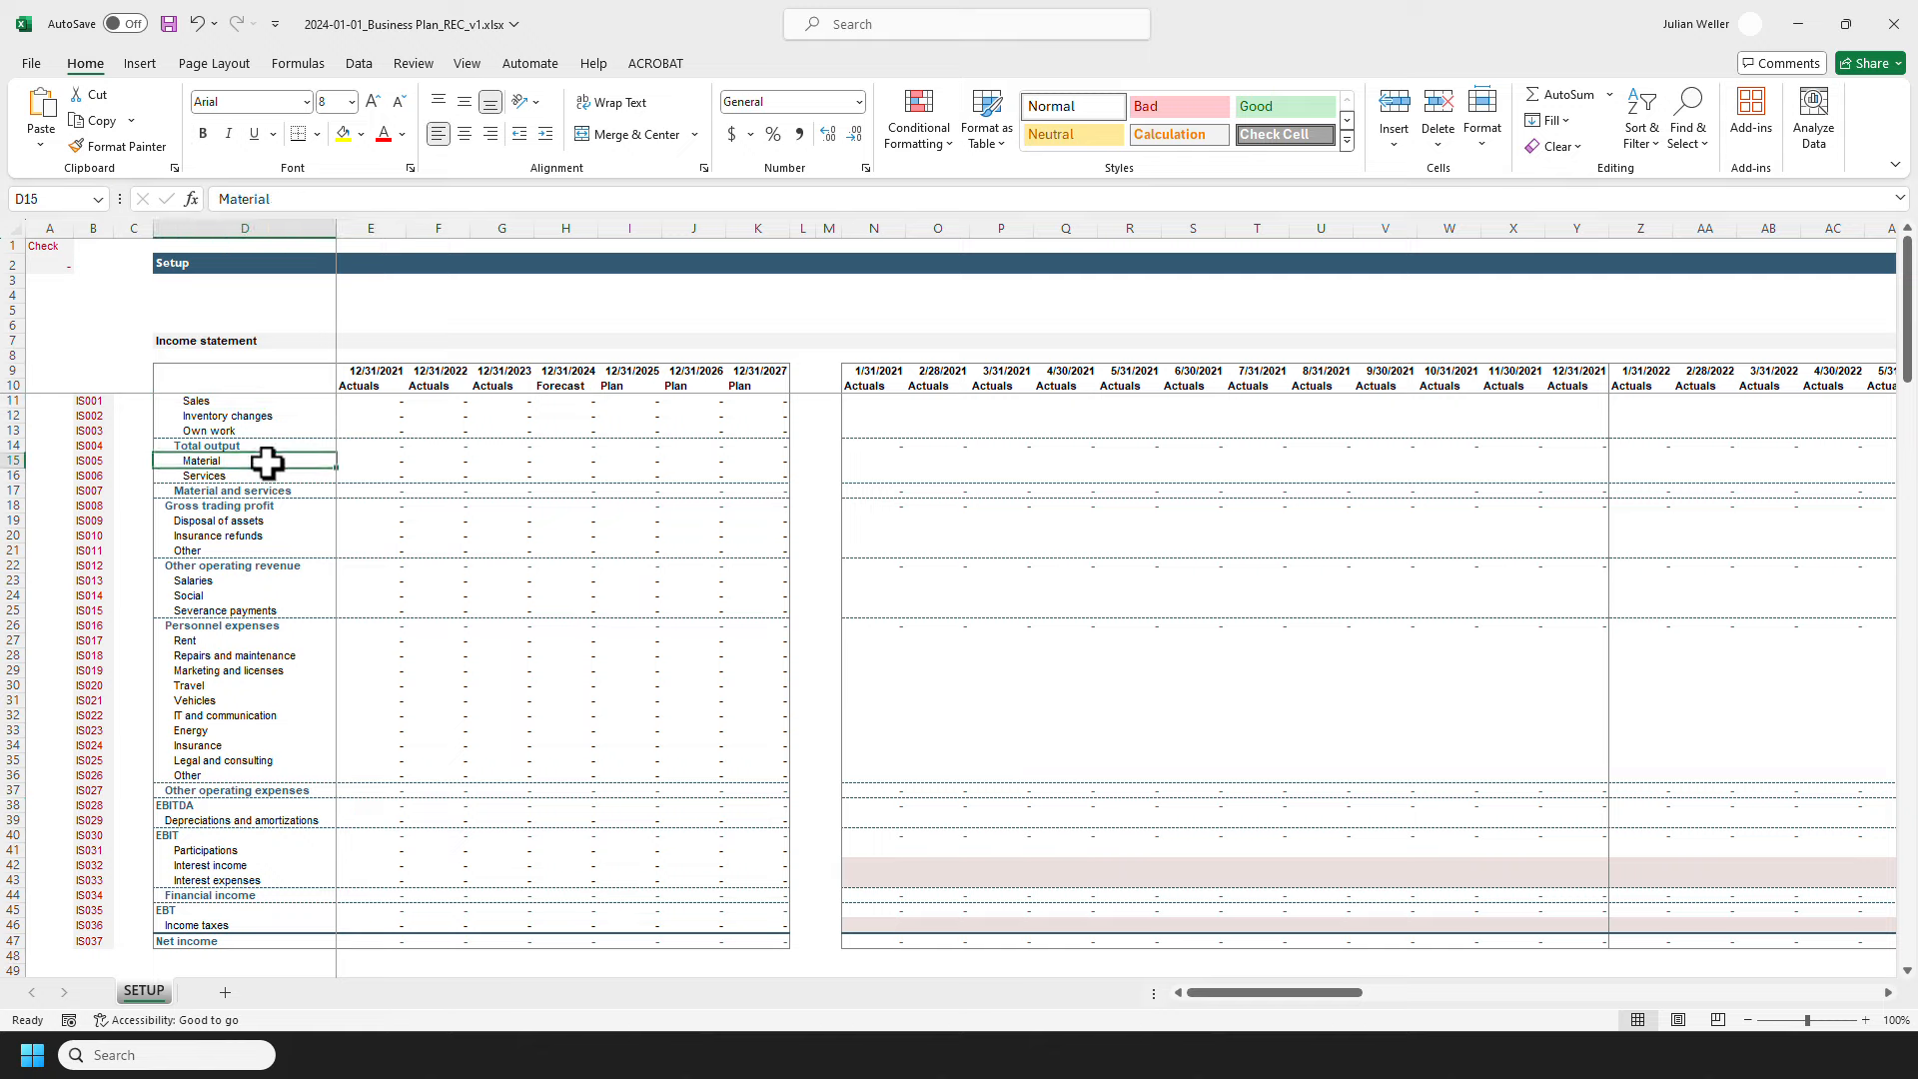
left_click(366, 804)
double_click(365, 804)
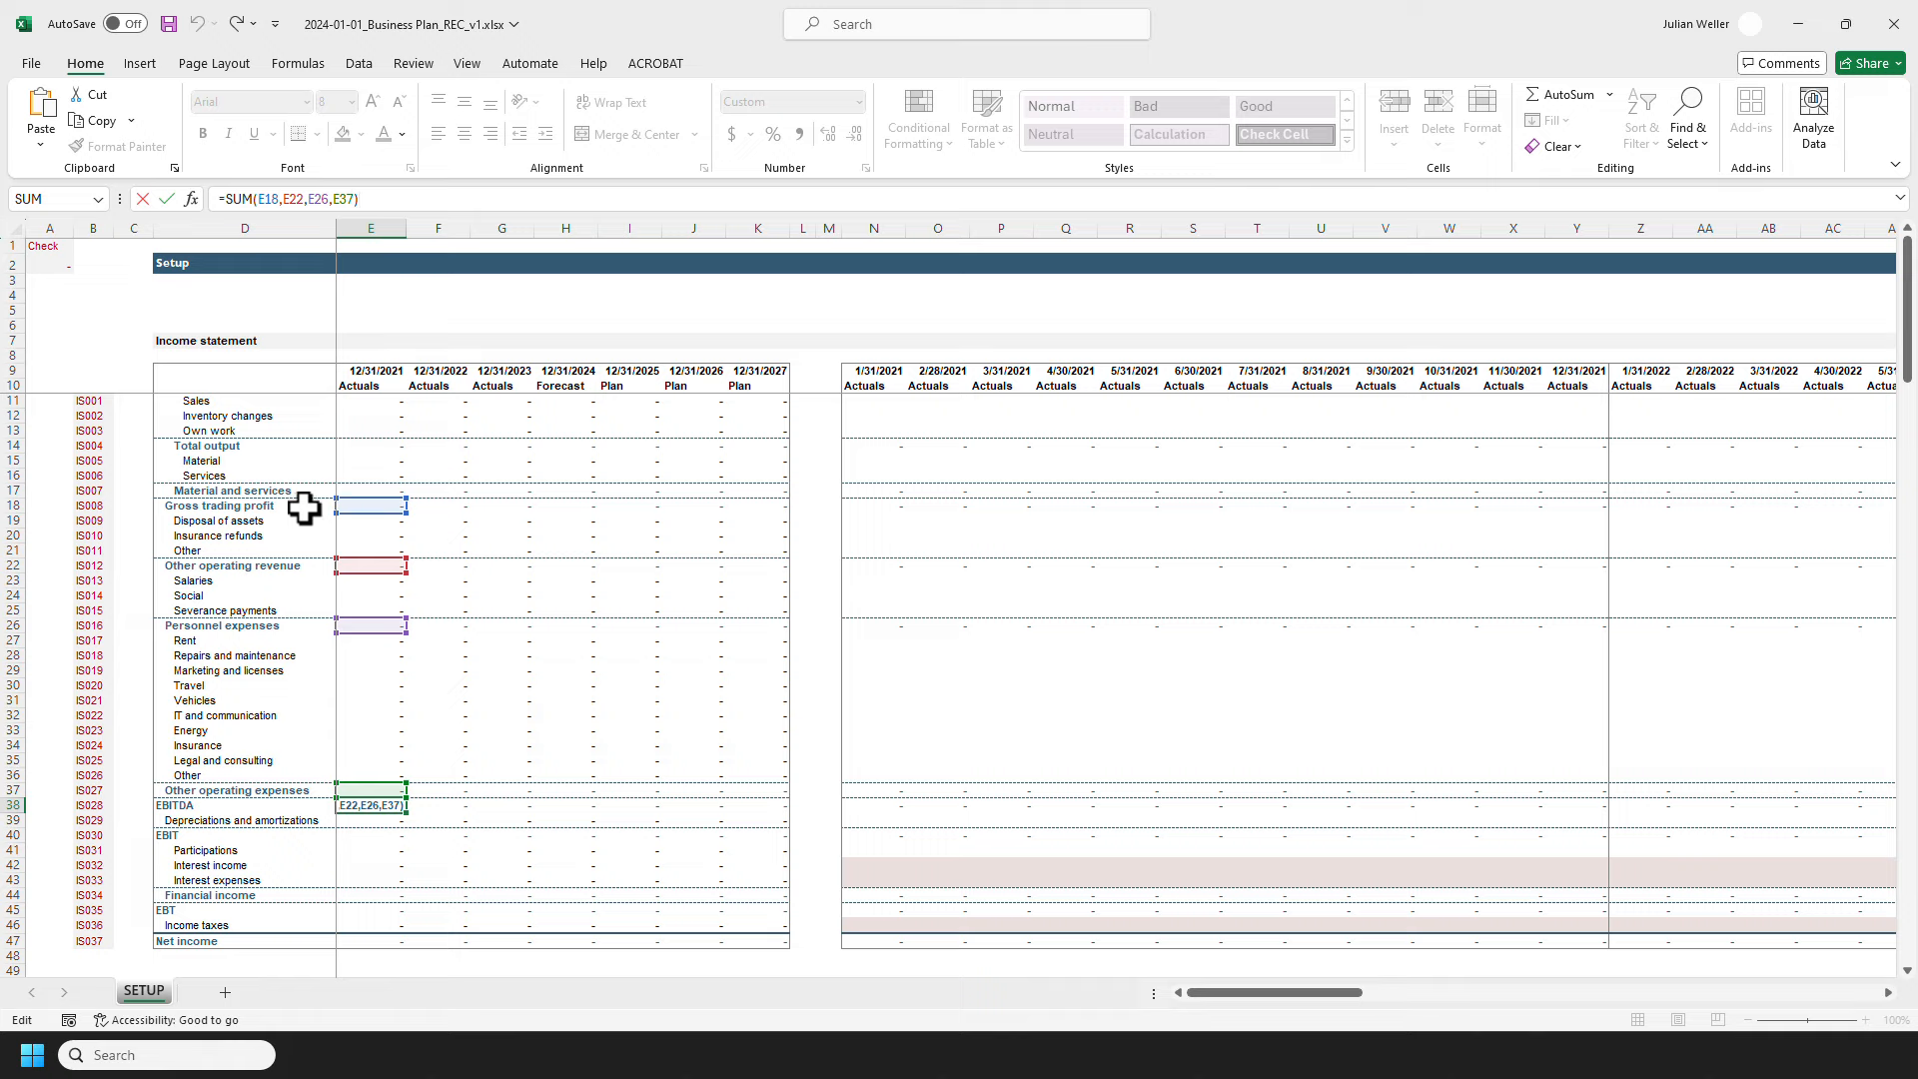
key("ctrl+Return")
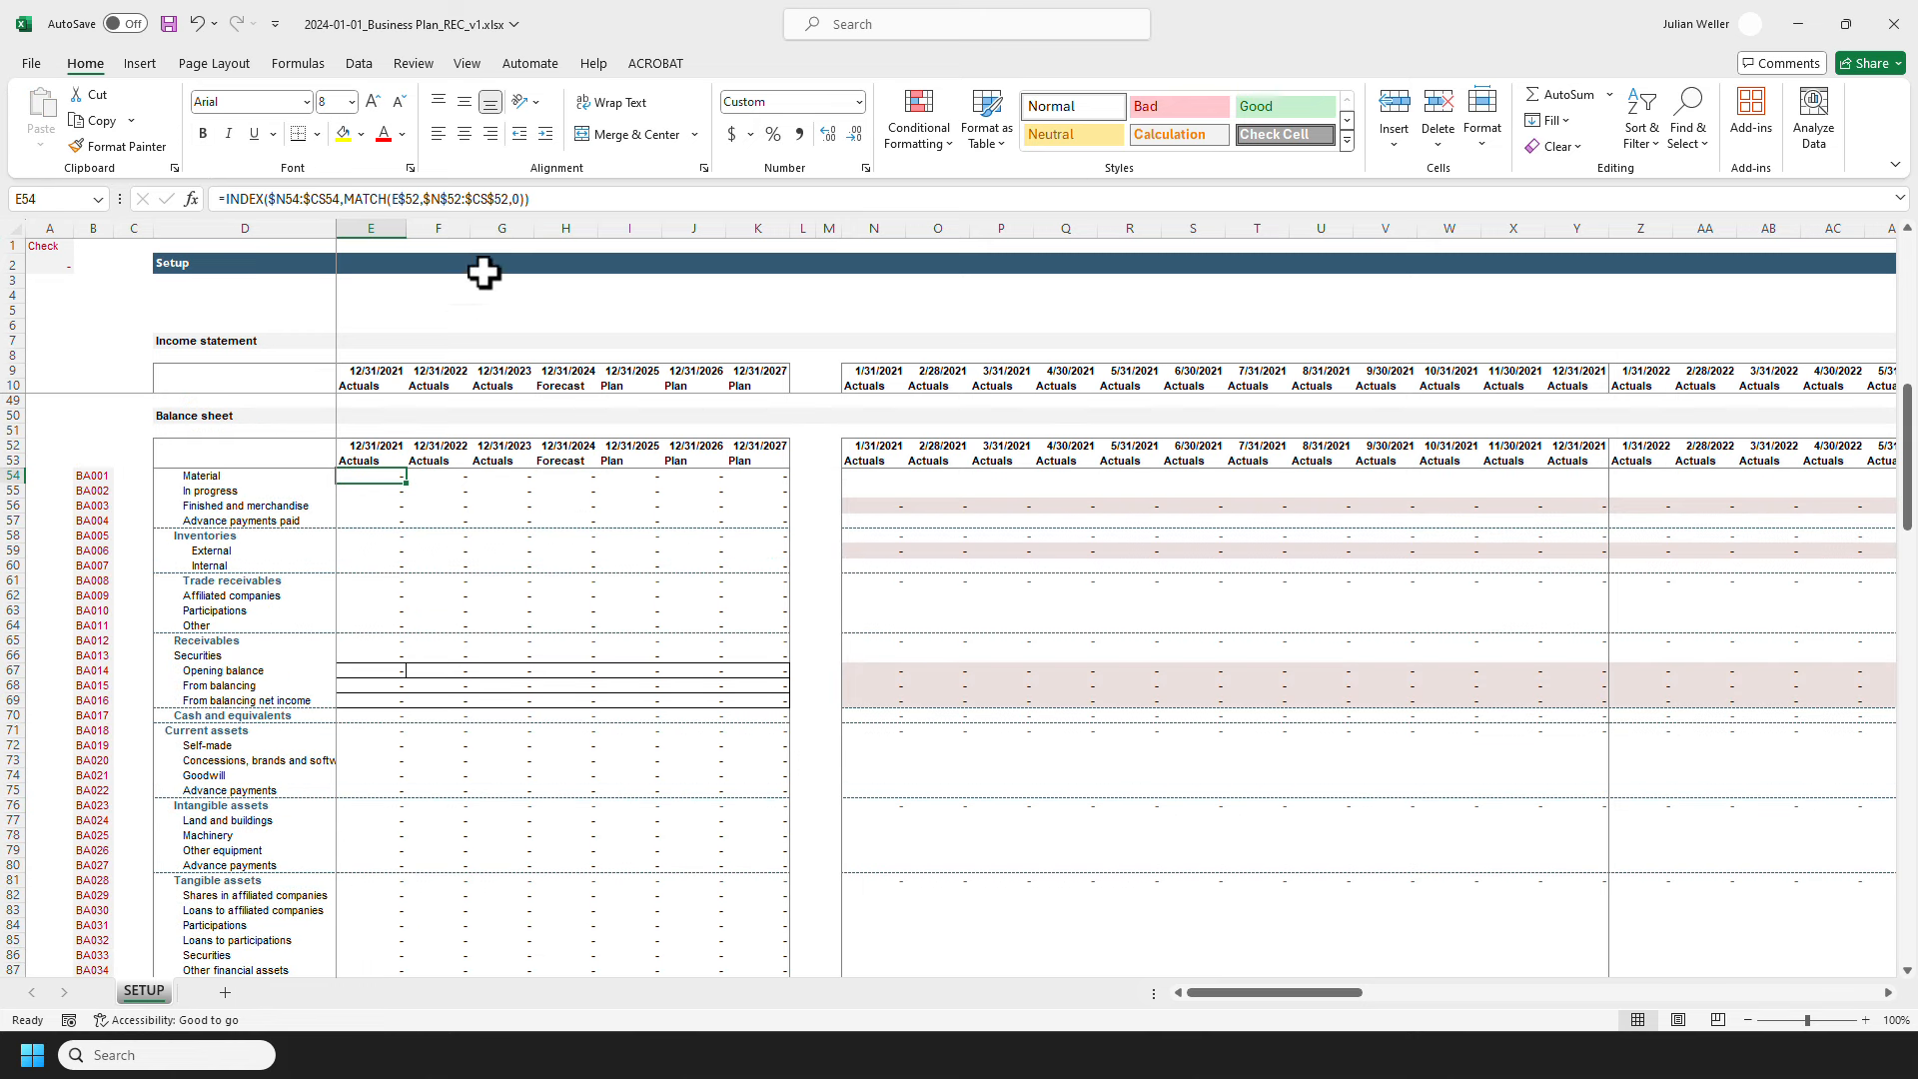
Step: Inspect the balance sheet Material formula in E54 and compare it with the income statement's annual Travel cells E30:K30
left_click(542, 199)
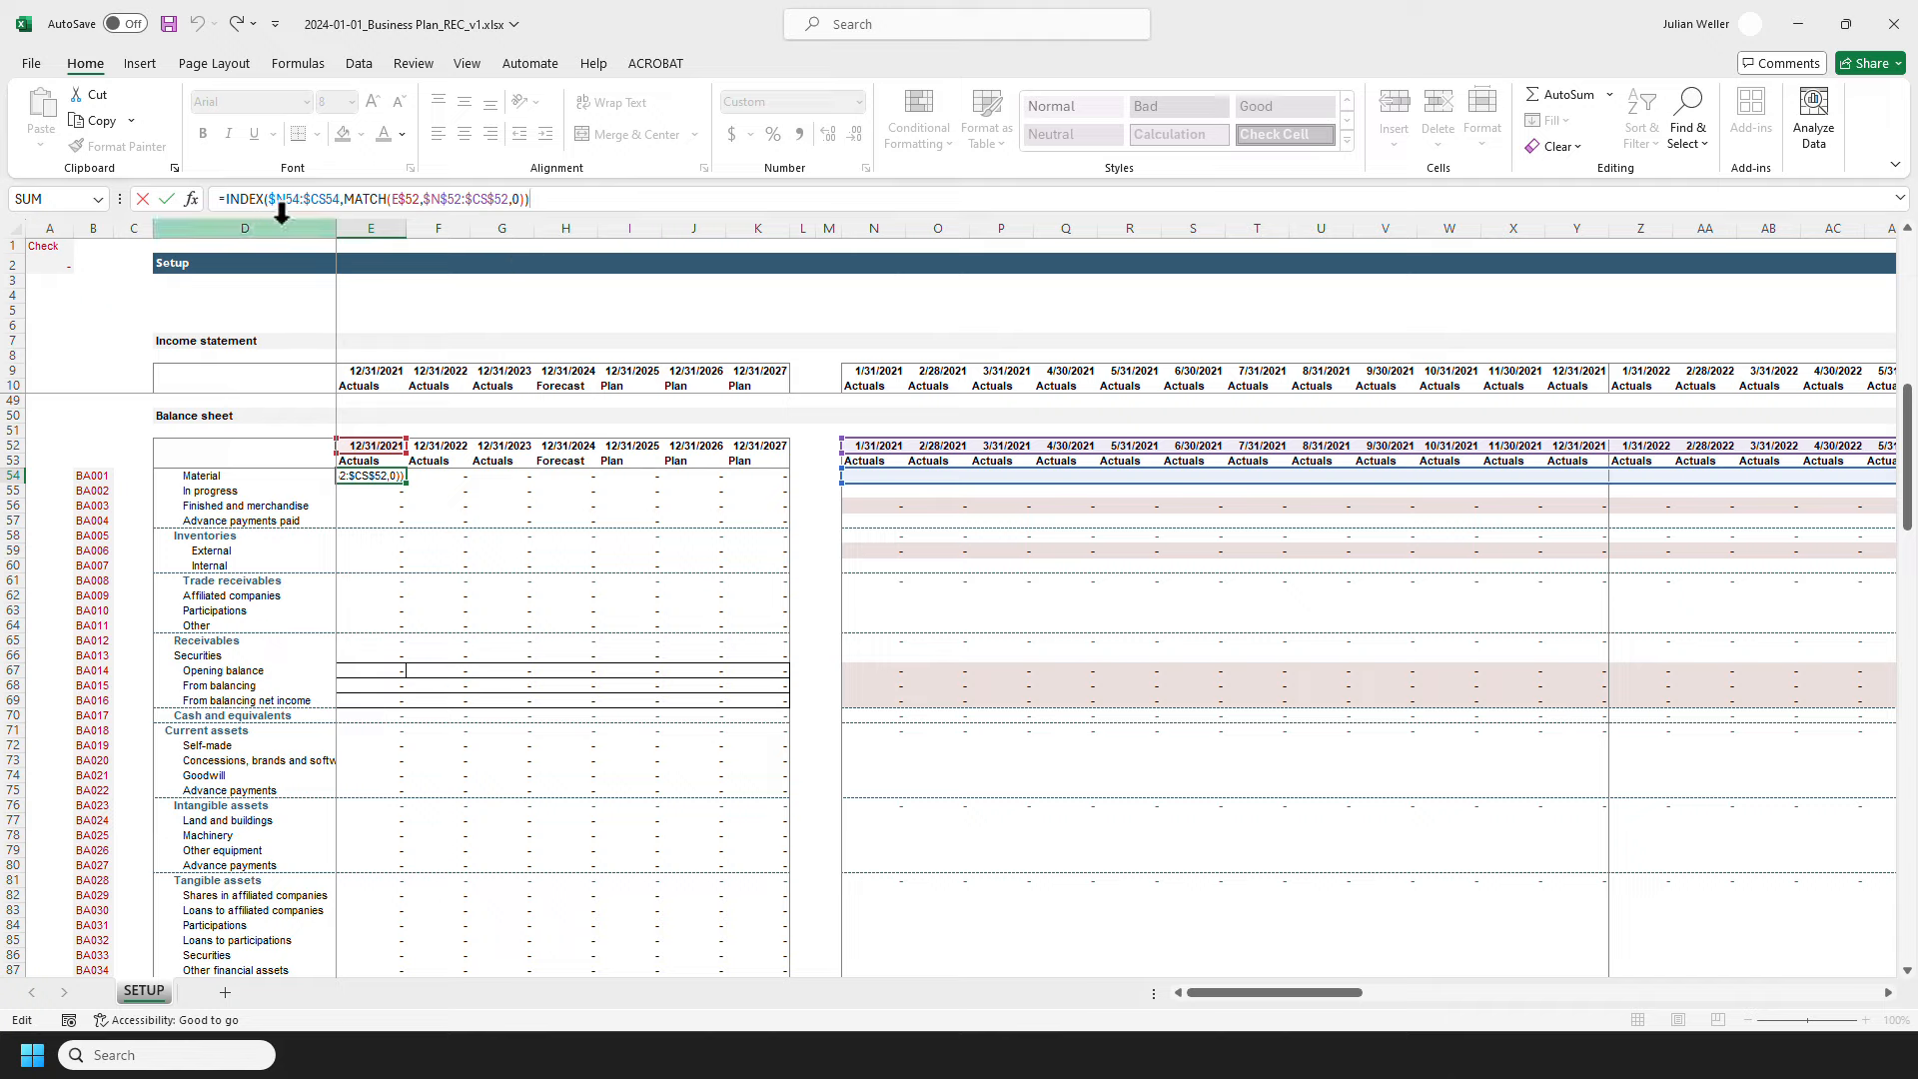
key("Escape")
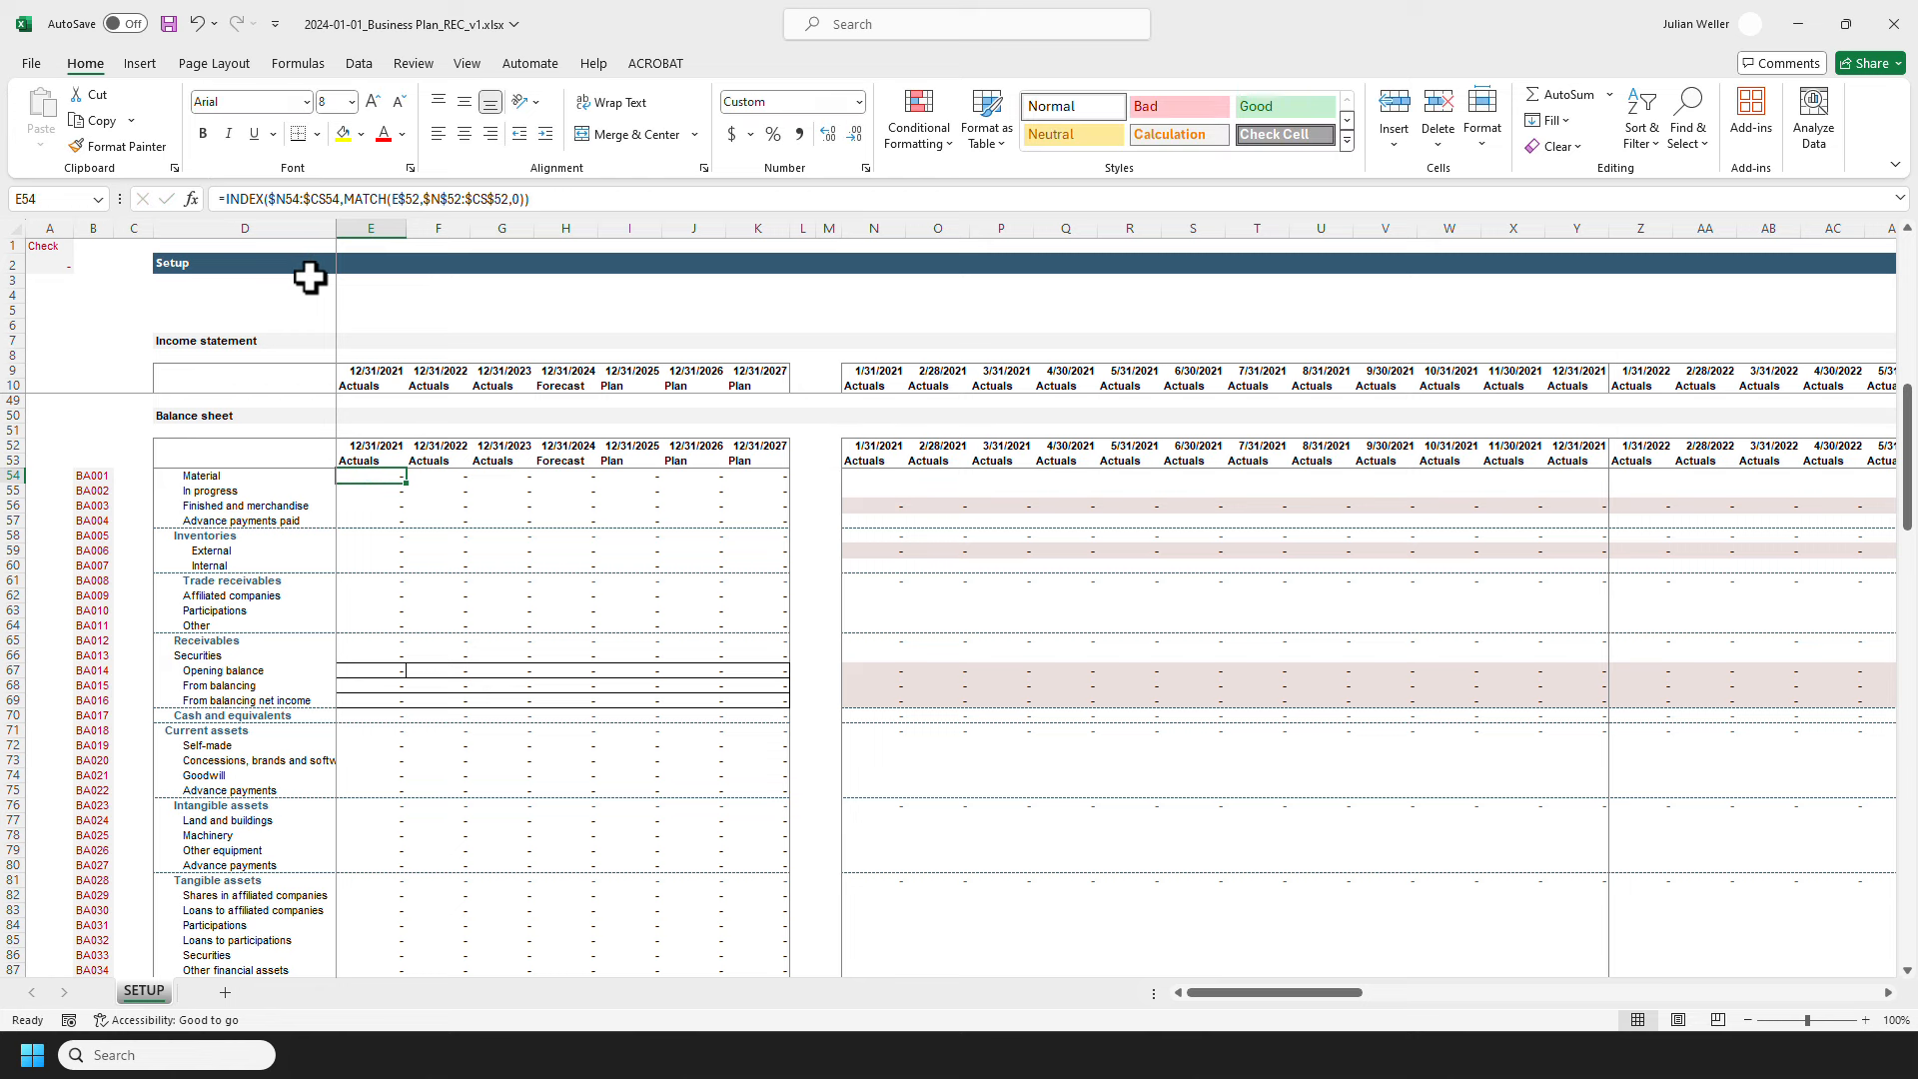
scroll(289, 503, "up", 6)
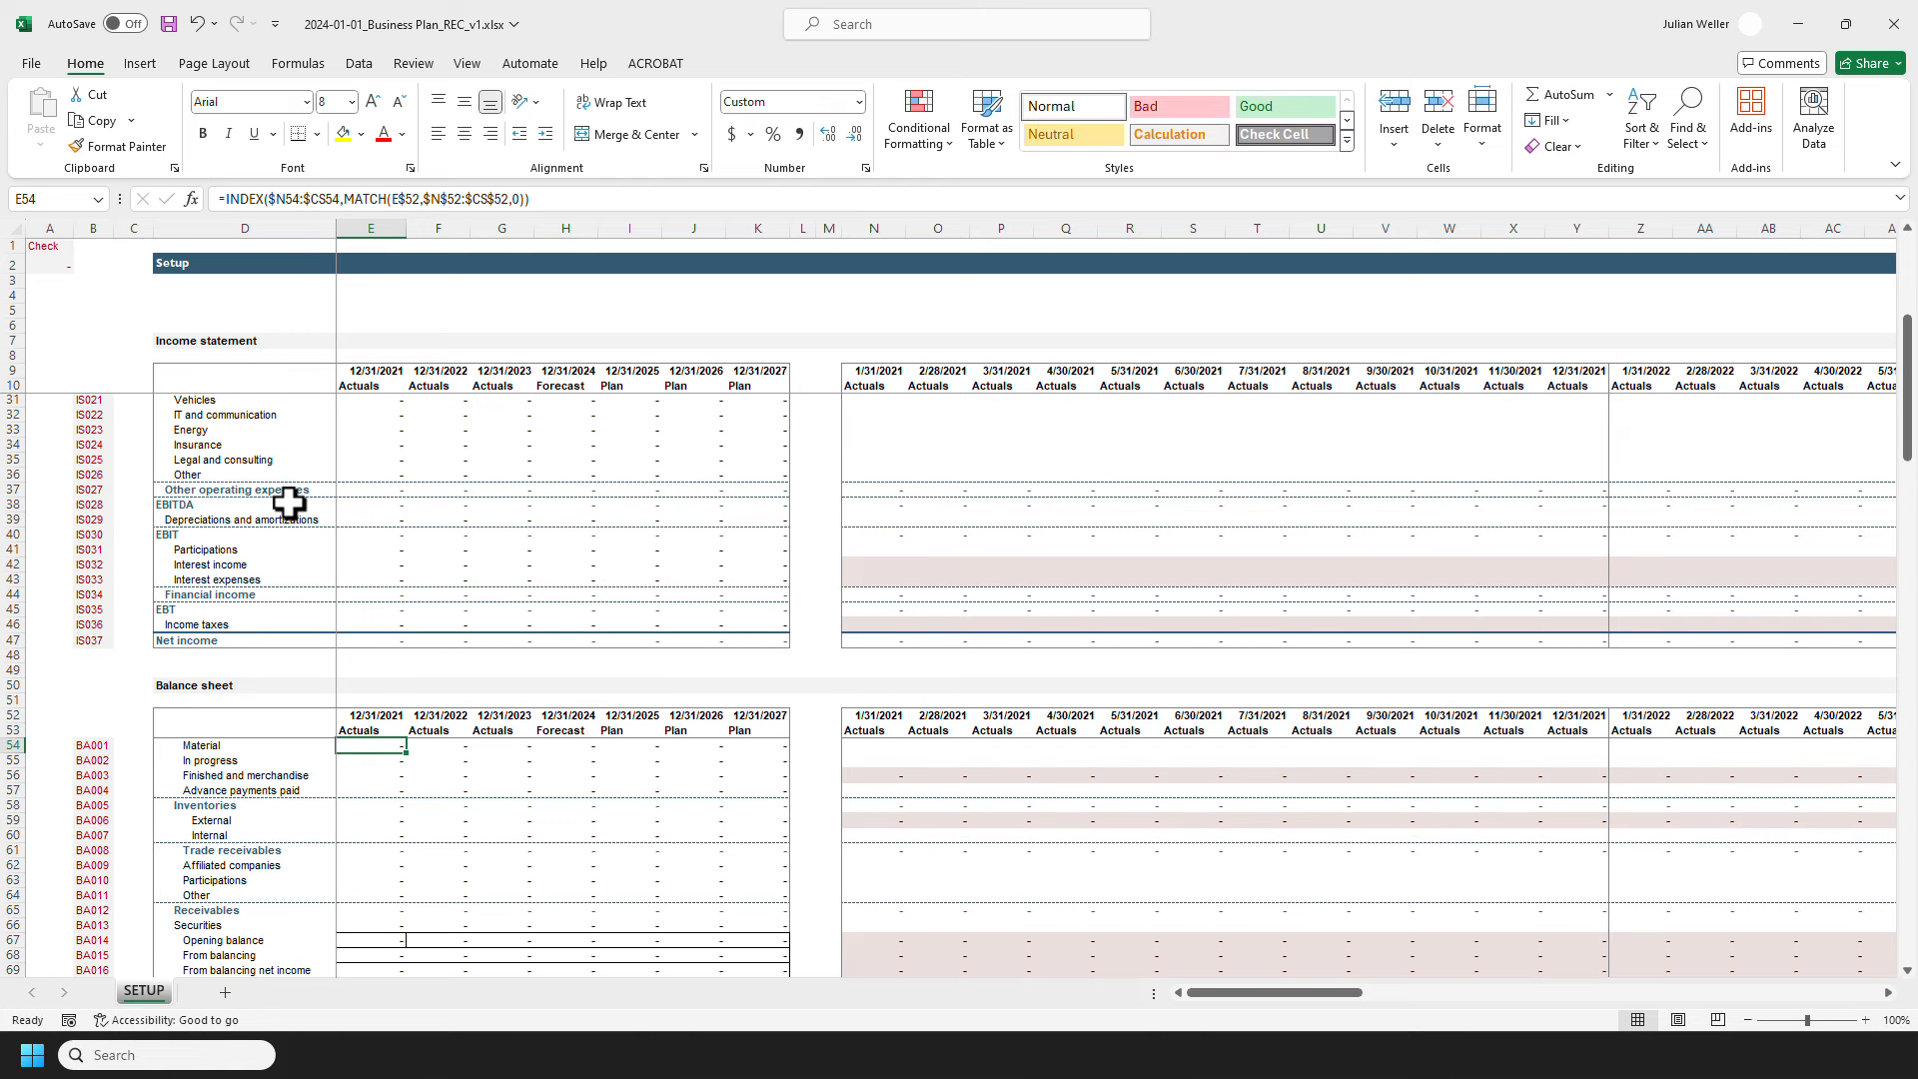
scroll(288, 502, "up", 2)
left_click_drag(369, 475, 761, 476)
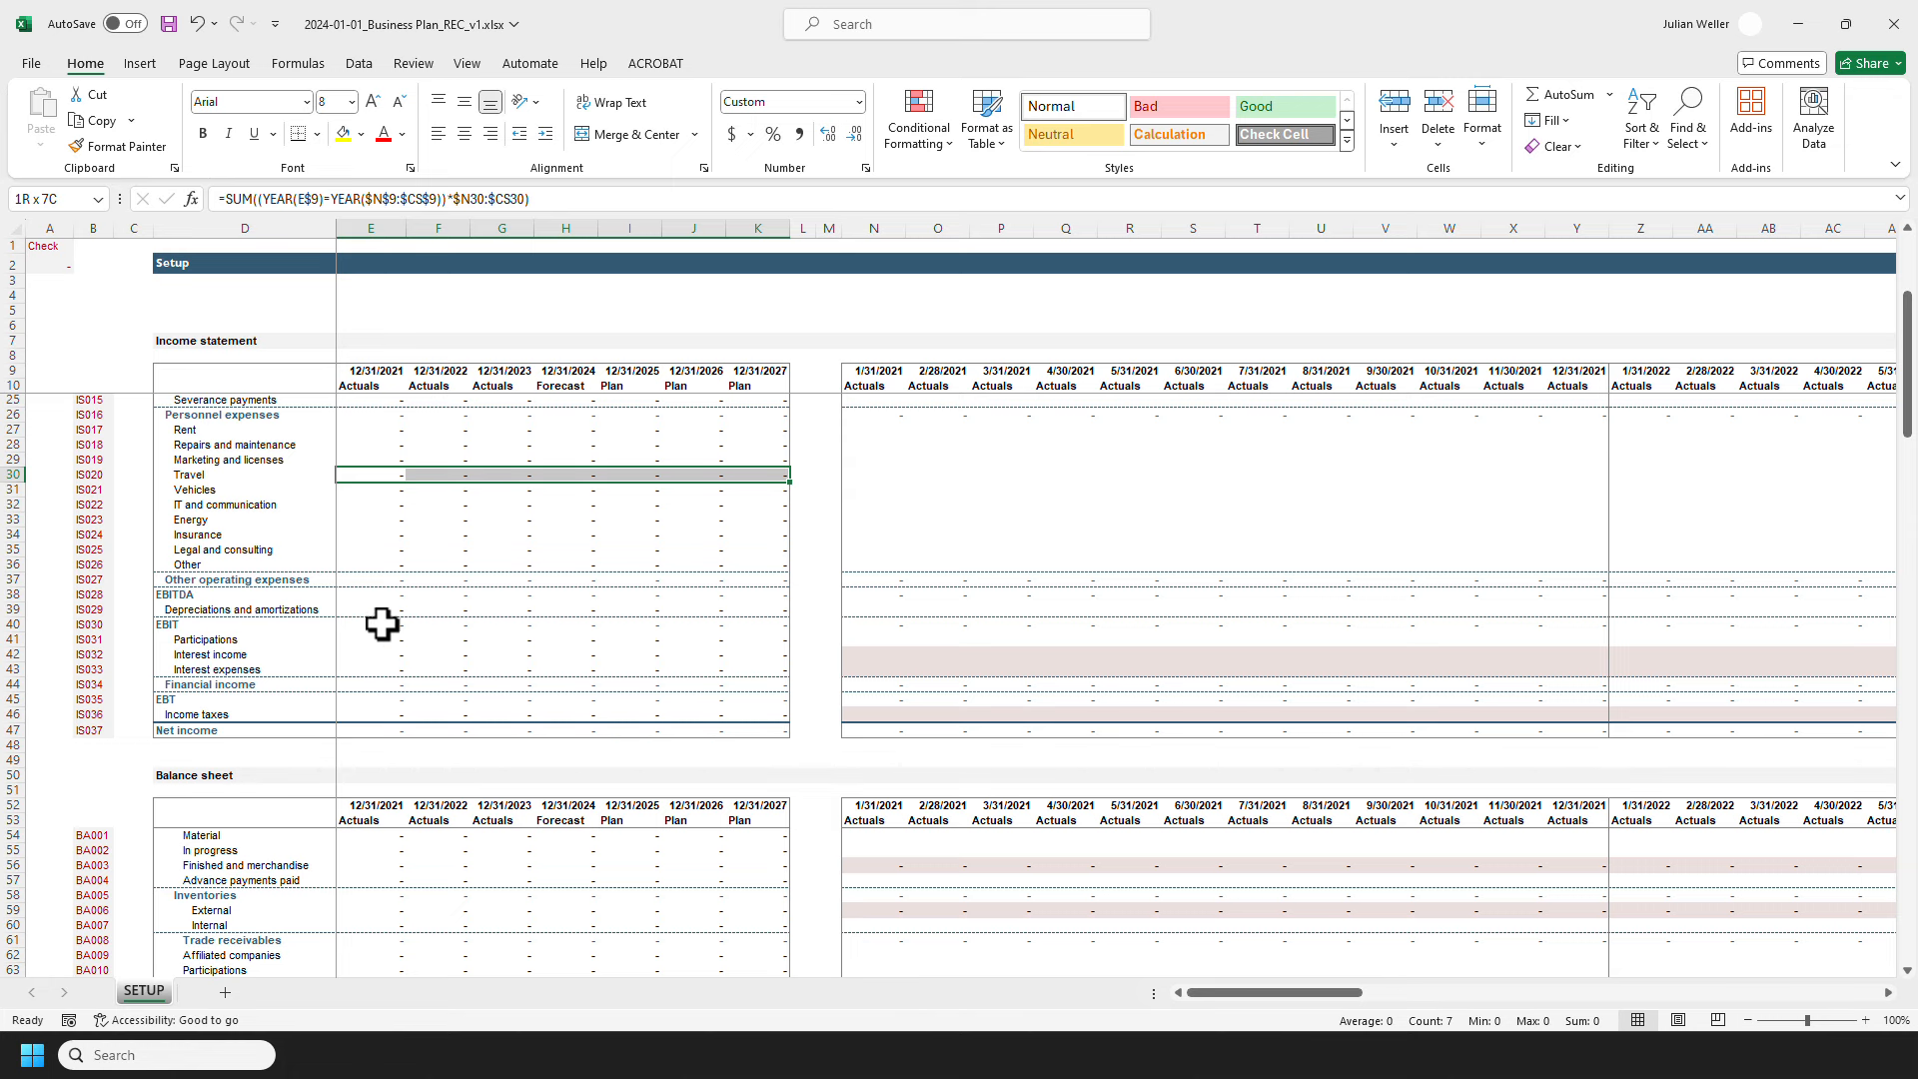
Step: Return to the balance sheet's 12/31/2021 Material cell E54 and trace the ranges its INDEX and MATCH formula references
scroll(380, 587, "down", 4)
left_click(375, 655)
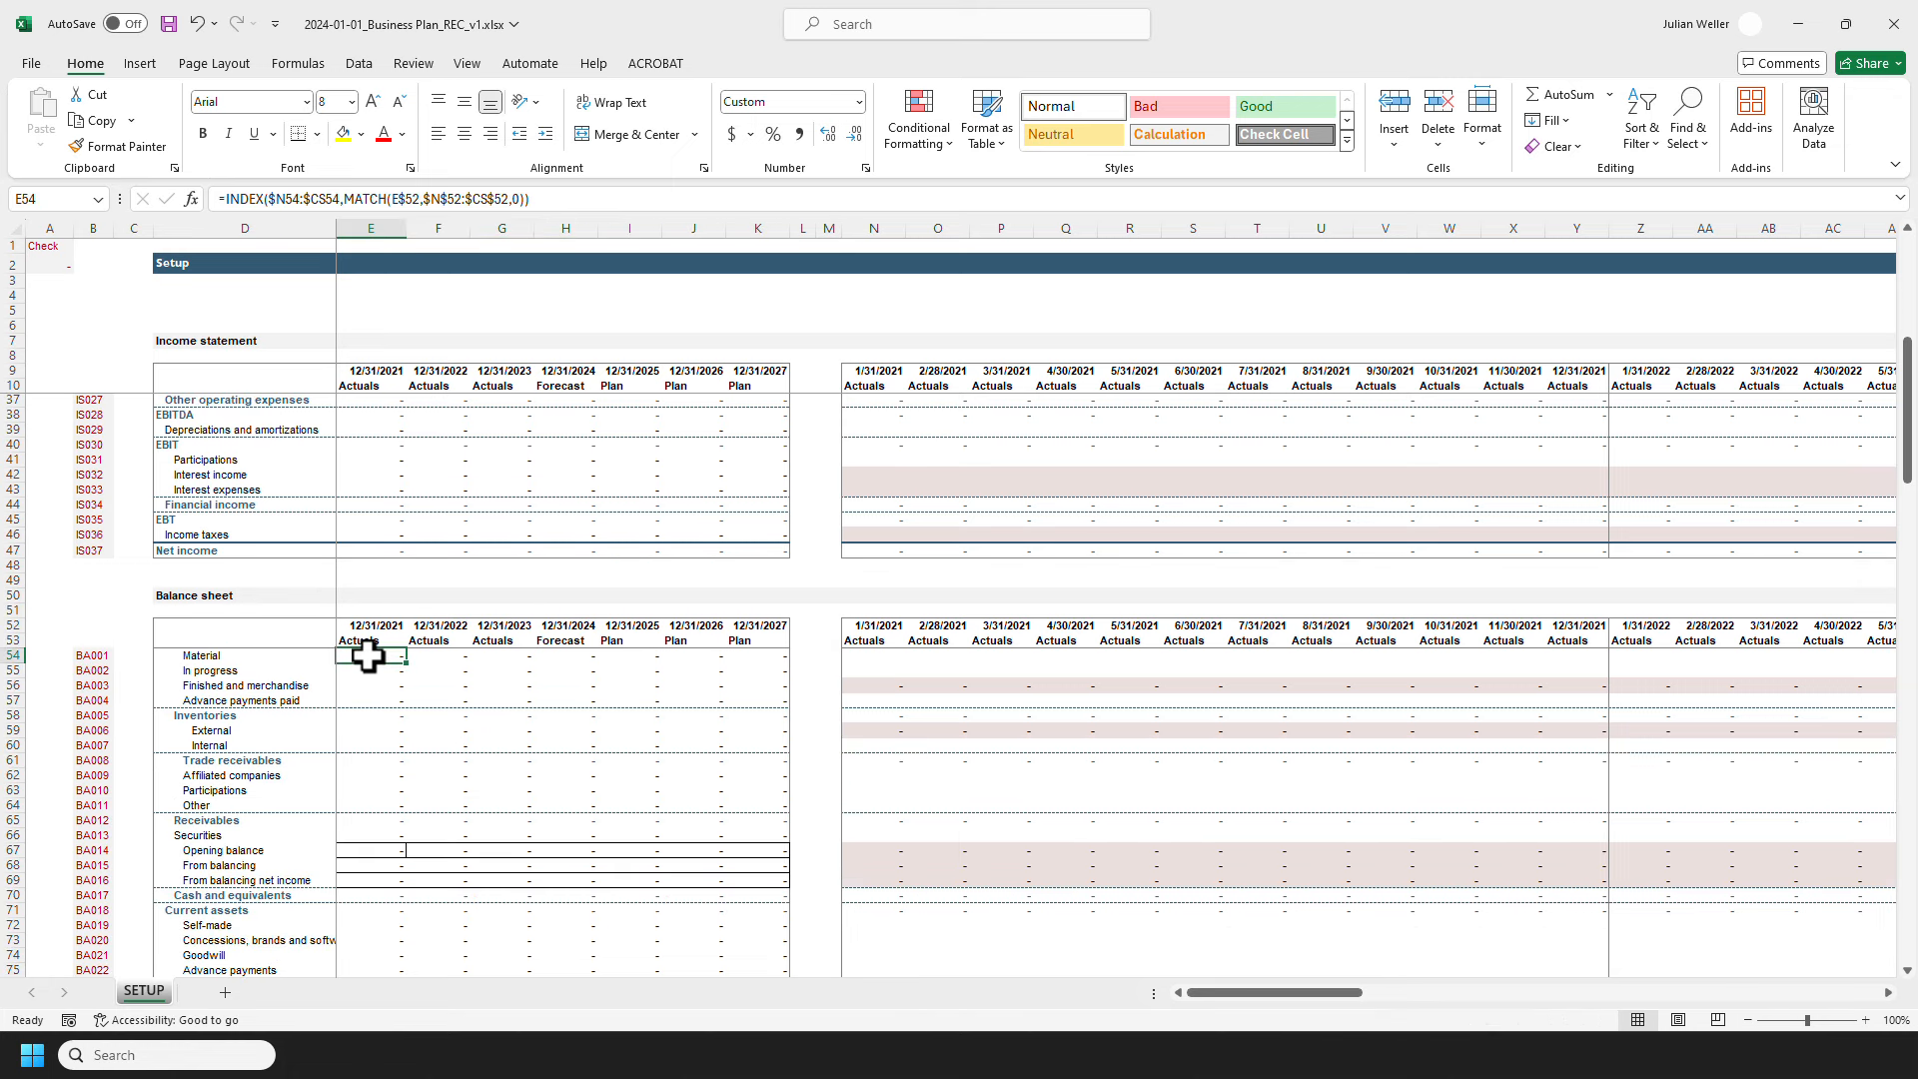
scroll(369, 649, "down", 2)
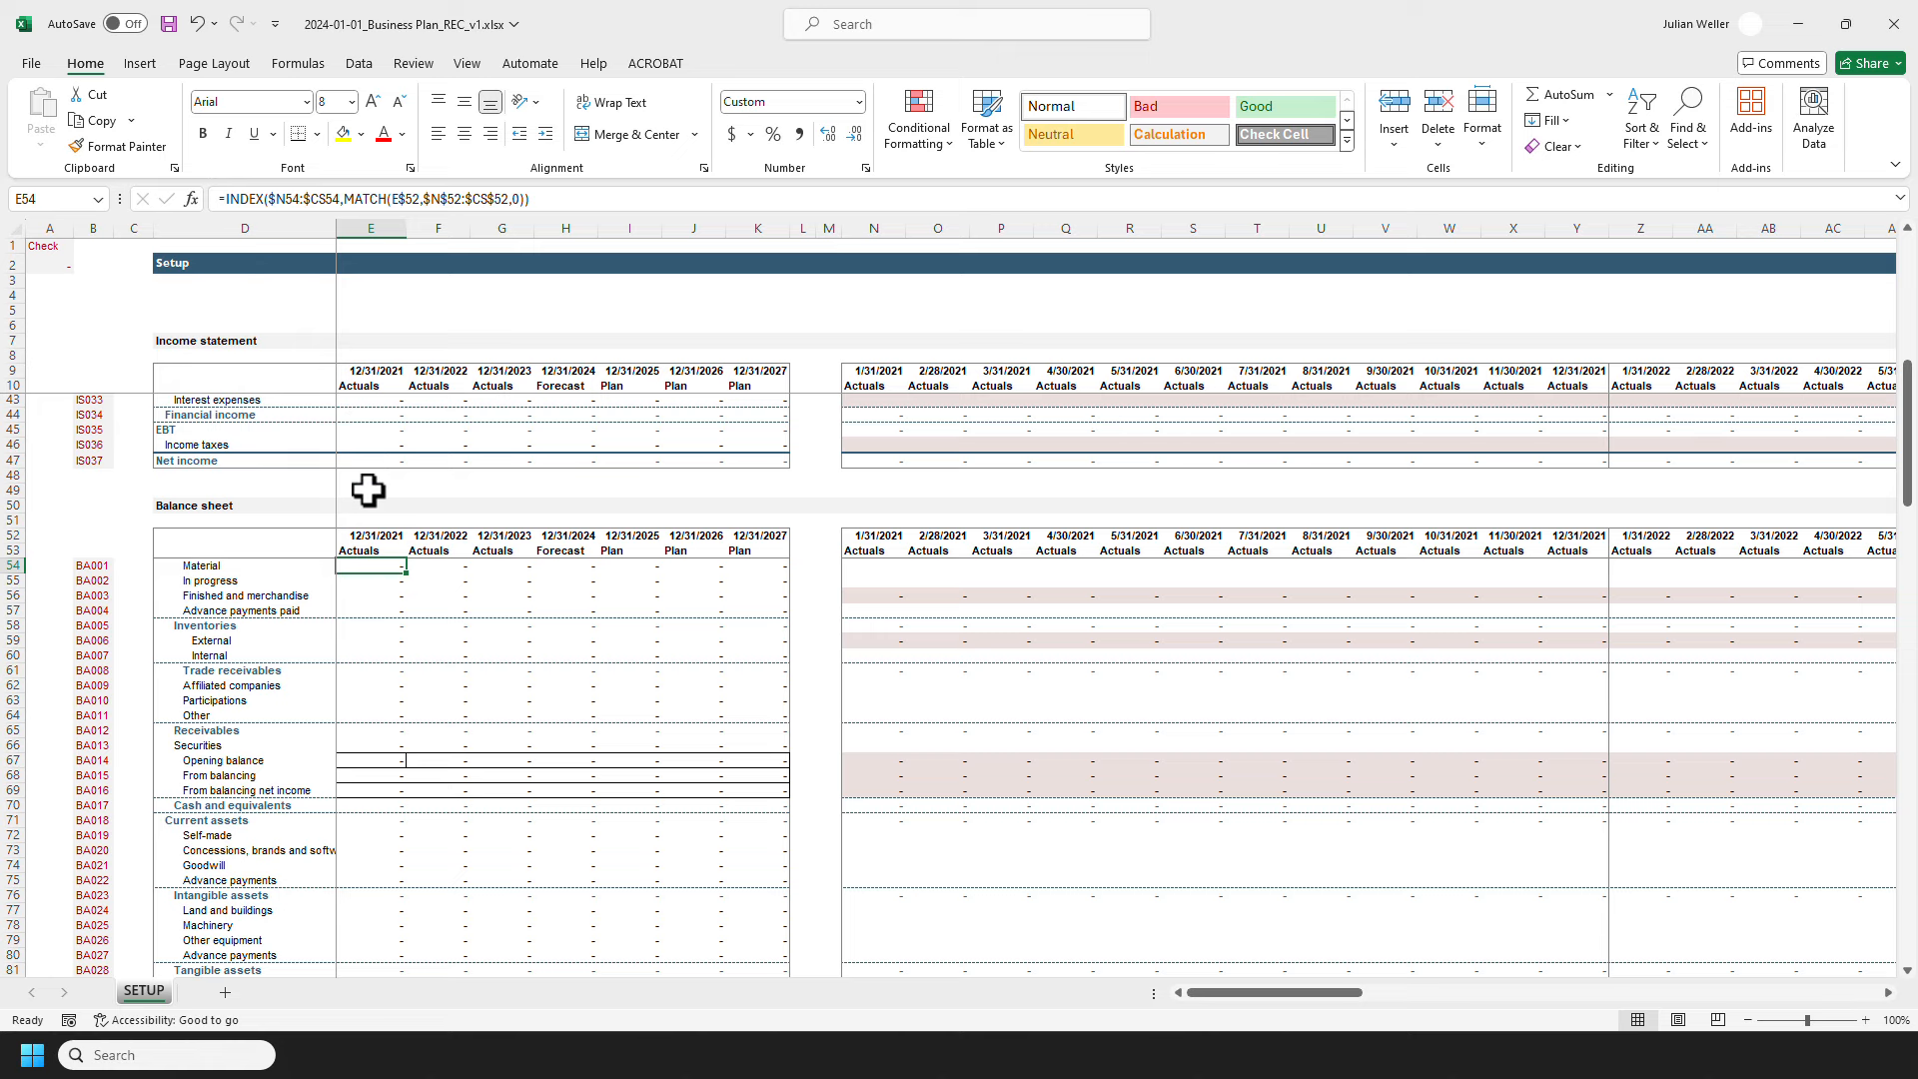
scroll(367, 488, "down", 1)
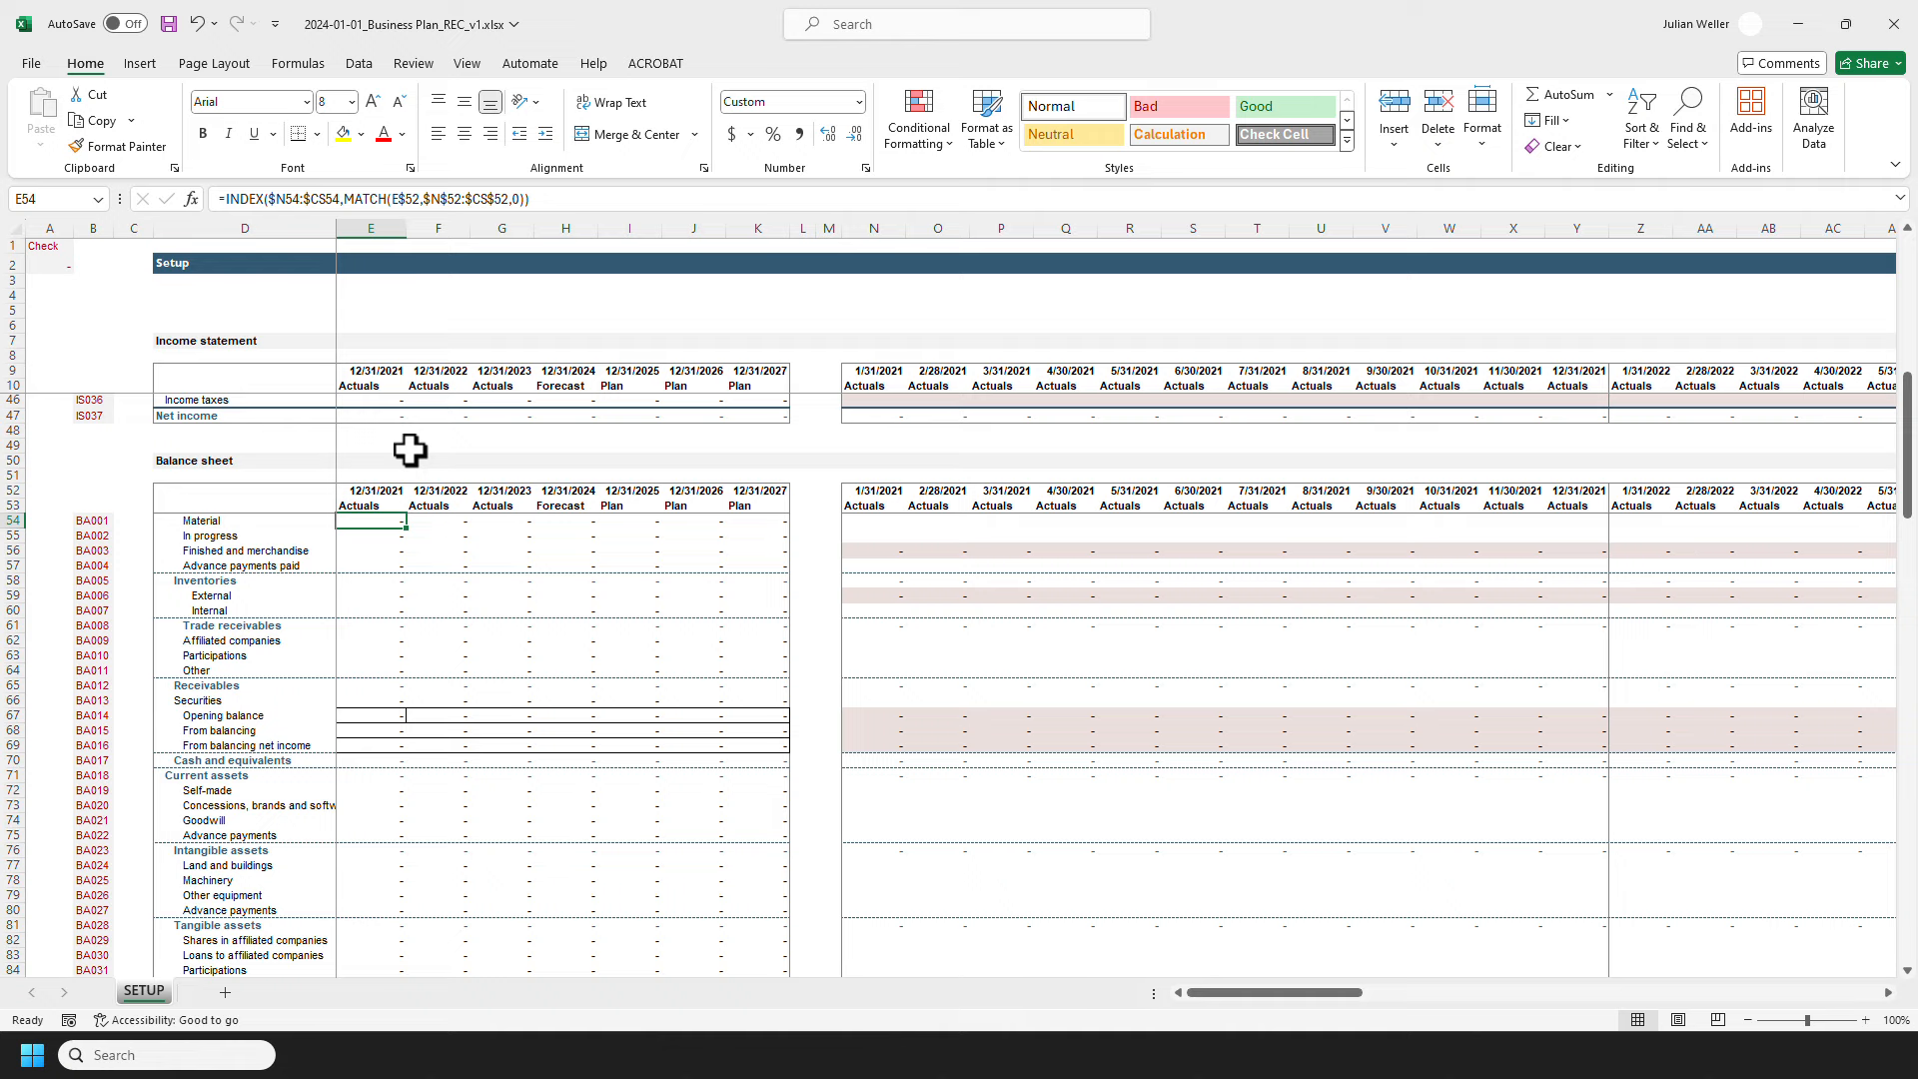
key("F2")
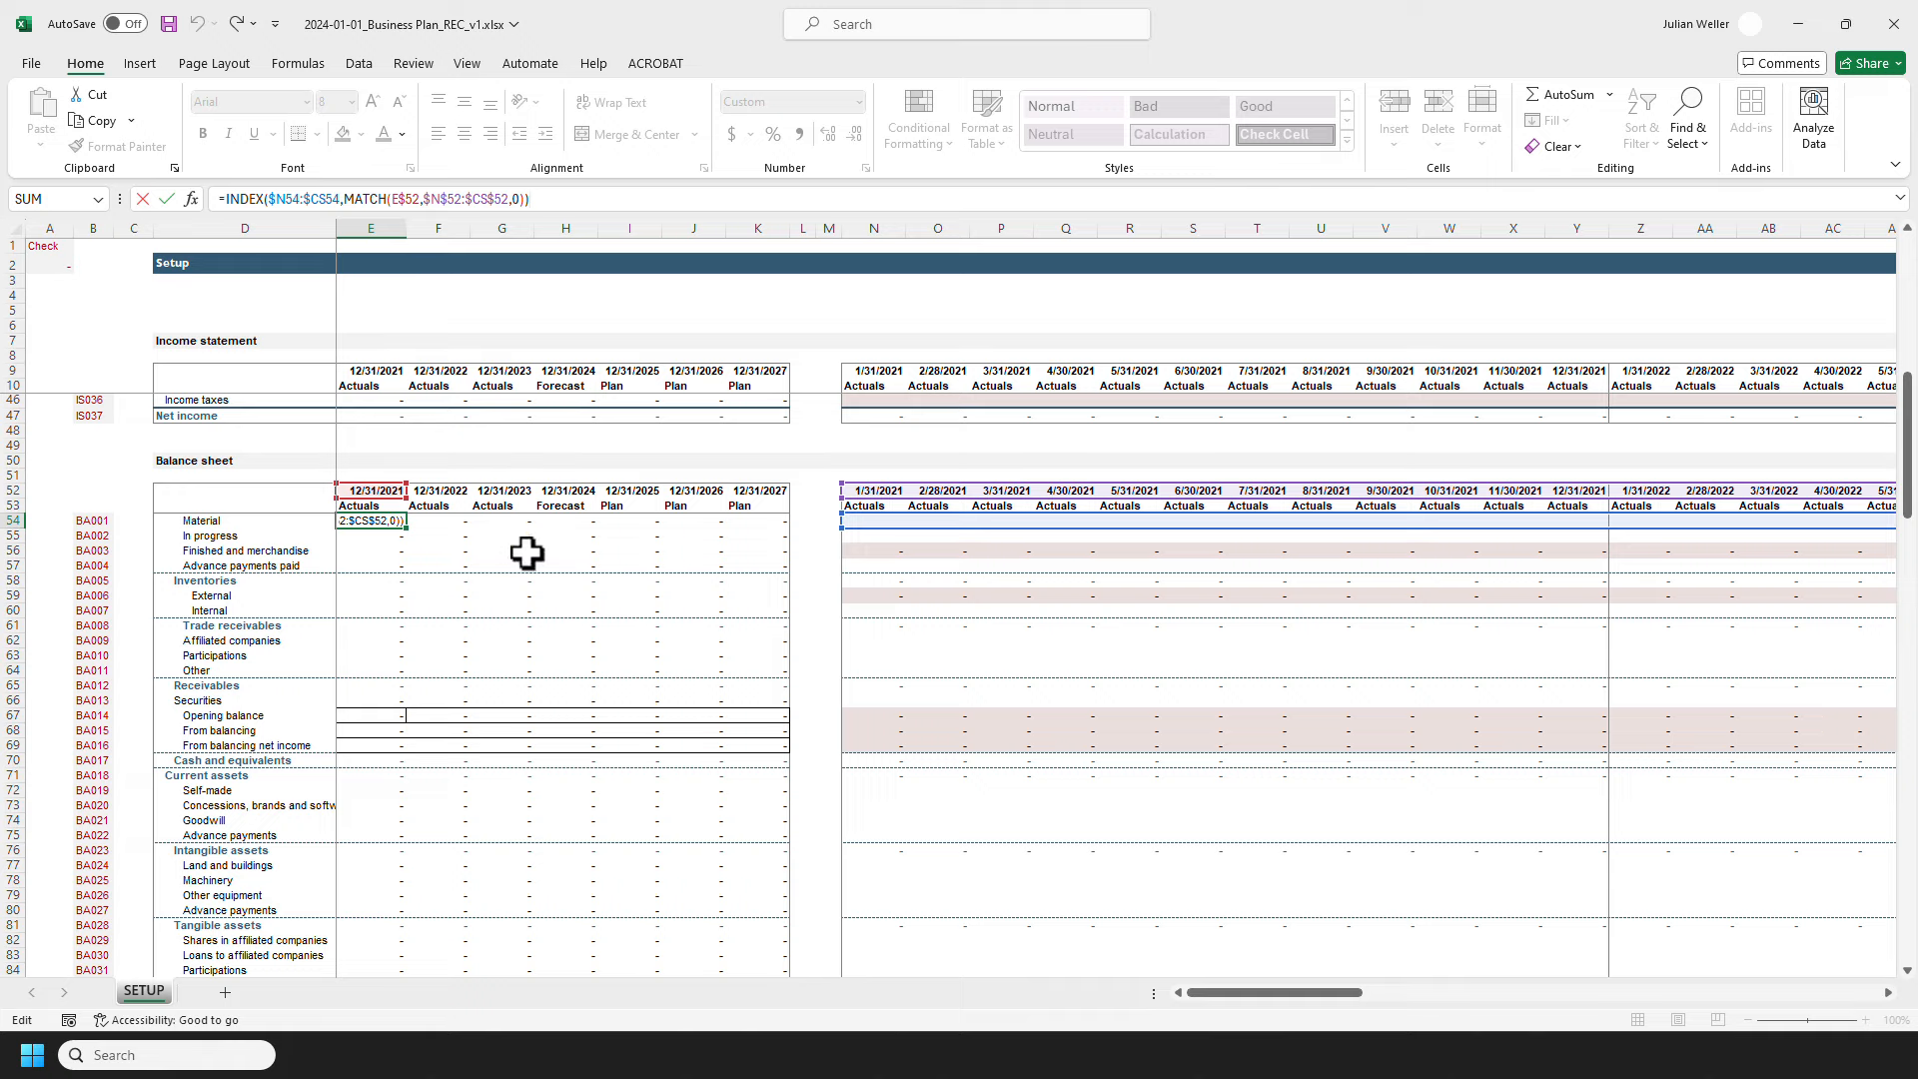
key("ctrl+Return")
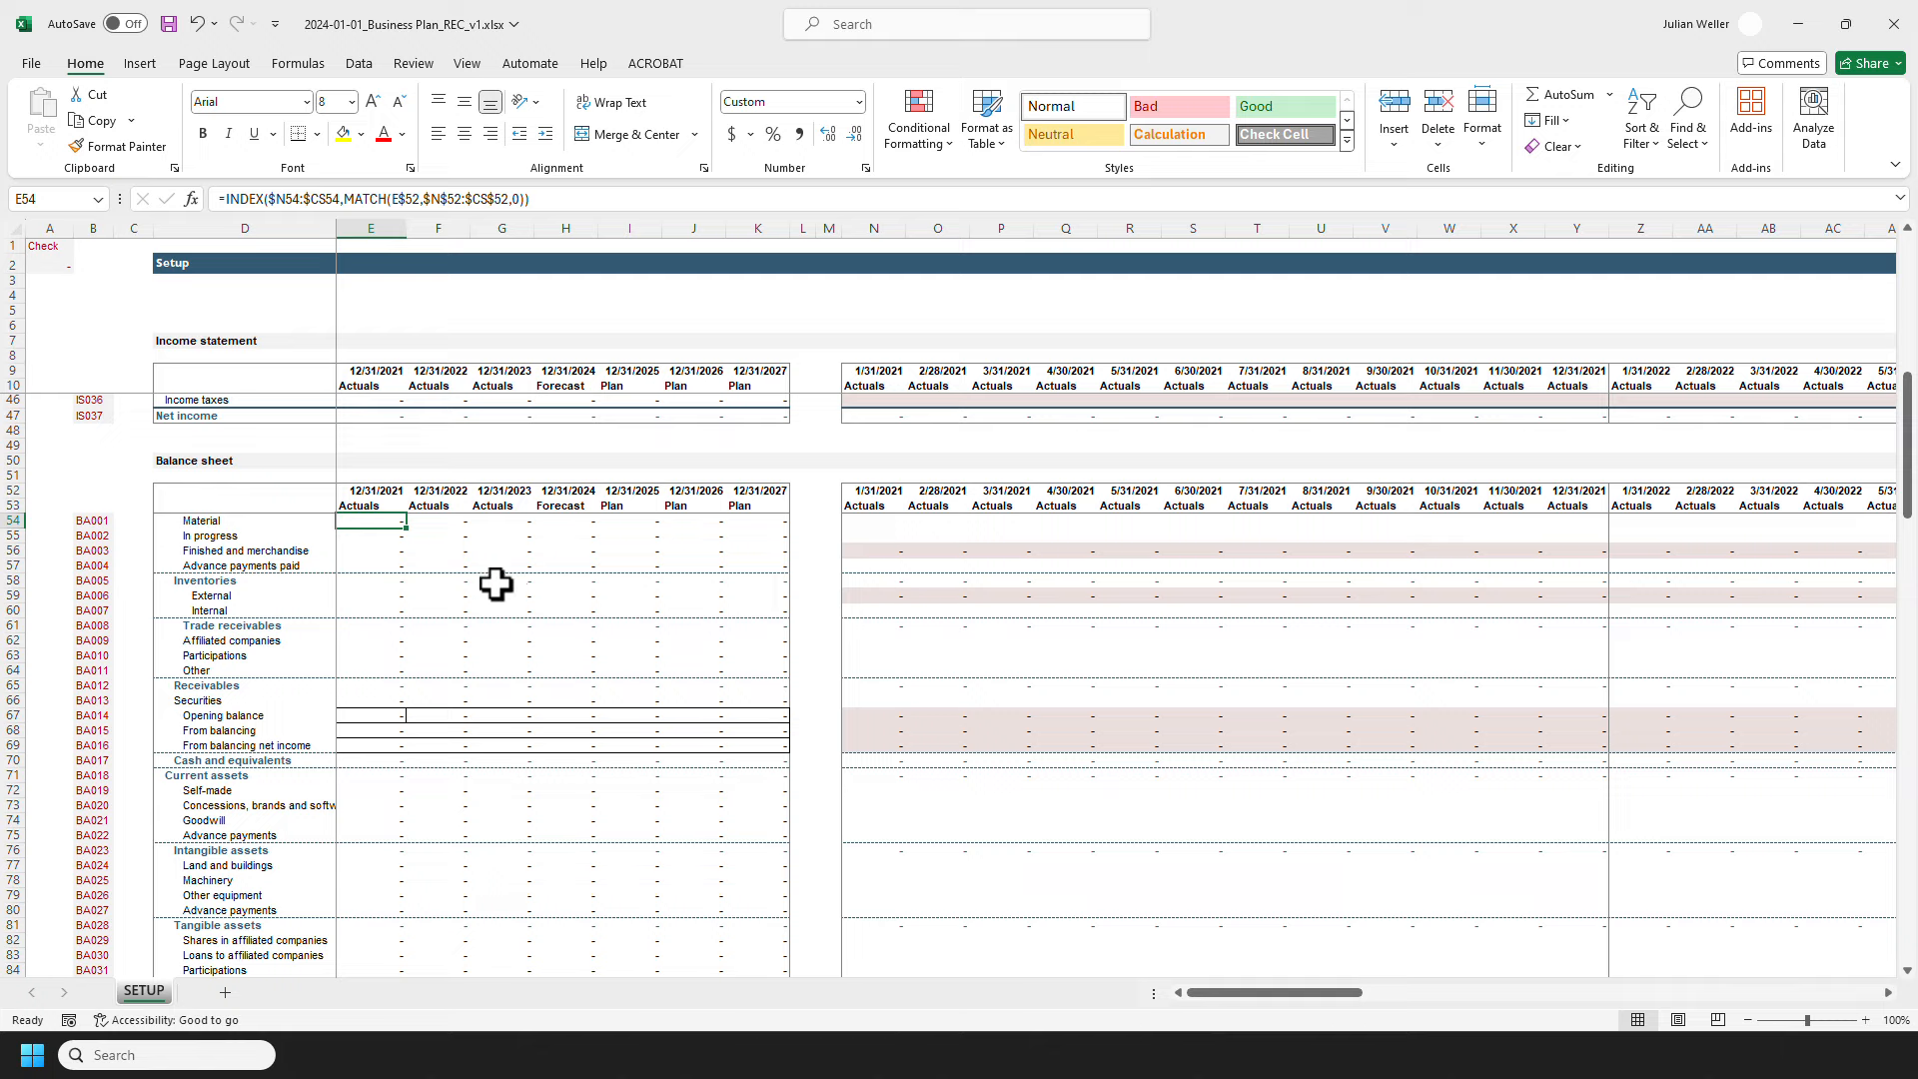
Step: Compare the cash Opening balance formulas for 12/31/2021 and 12/31/2022 in E67 and F67
double_click(369, 715)
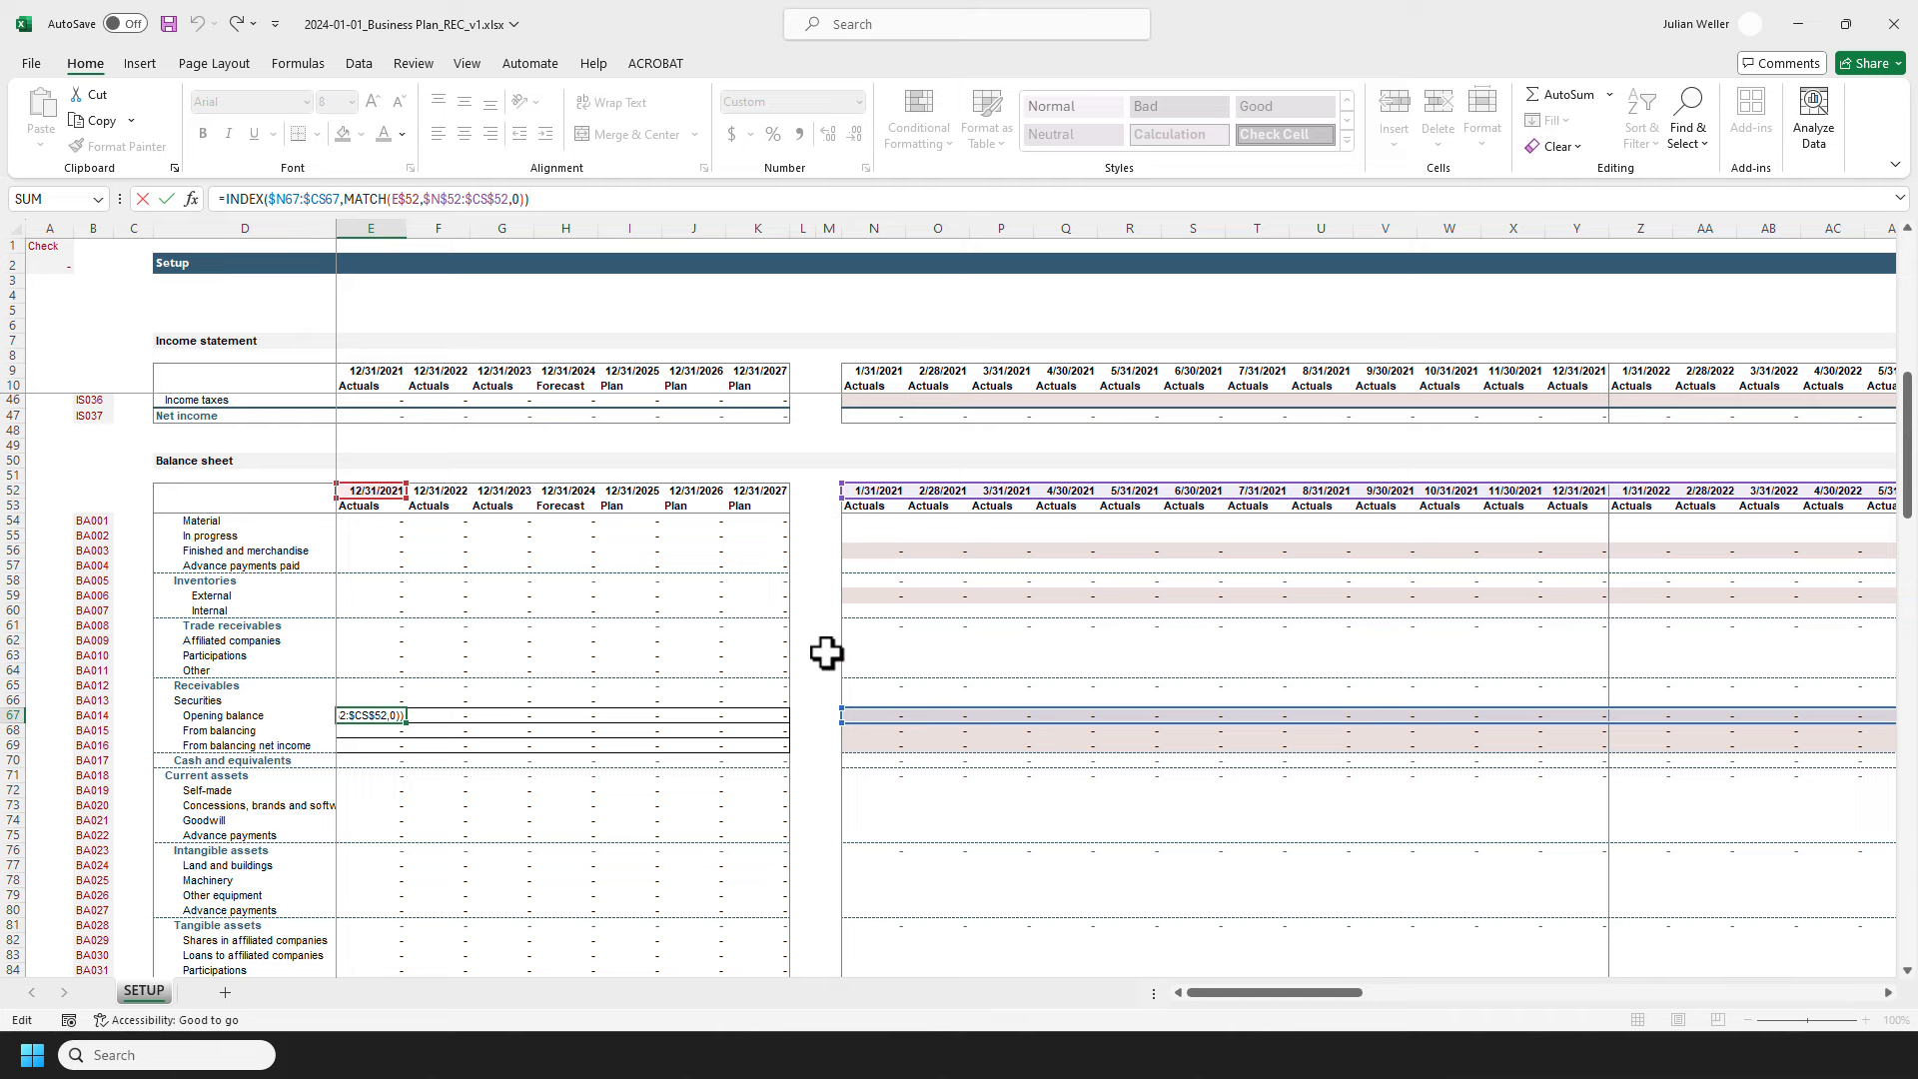
key("Escape")
key("Right")
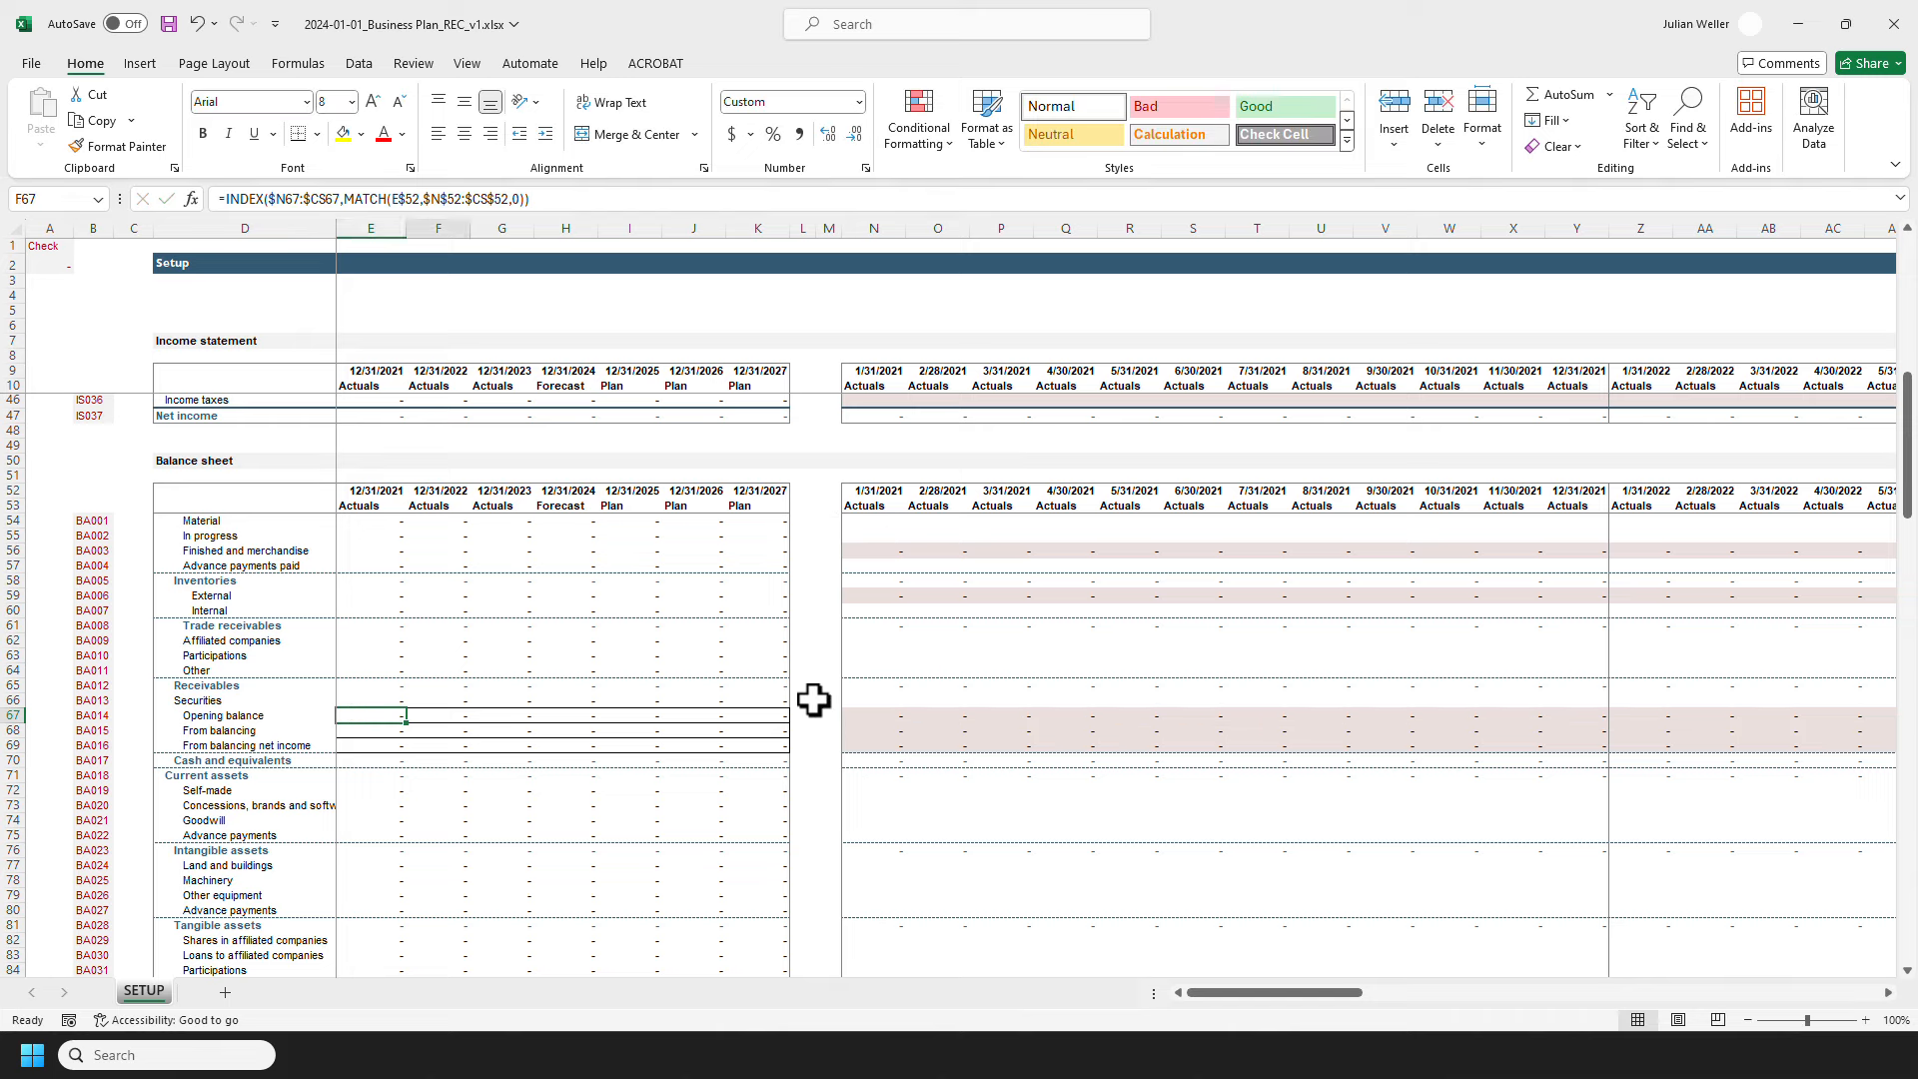
key("F2")
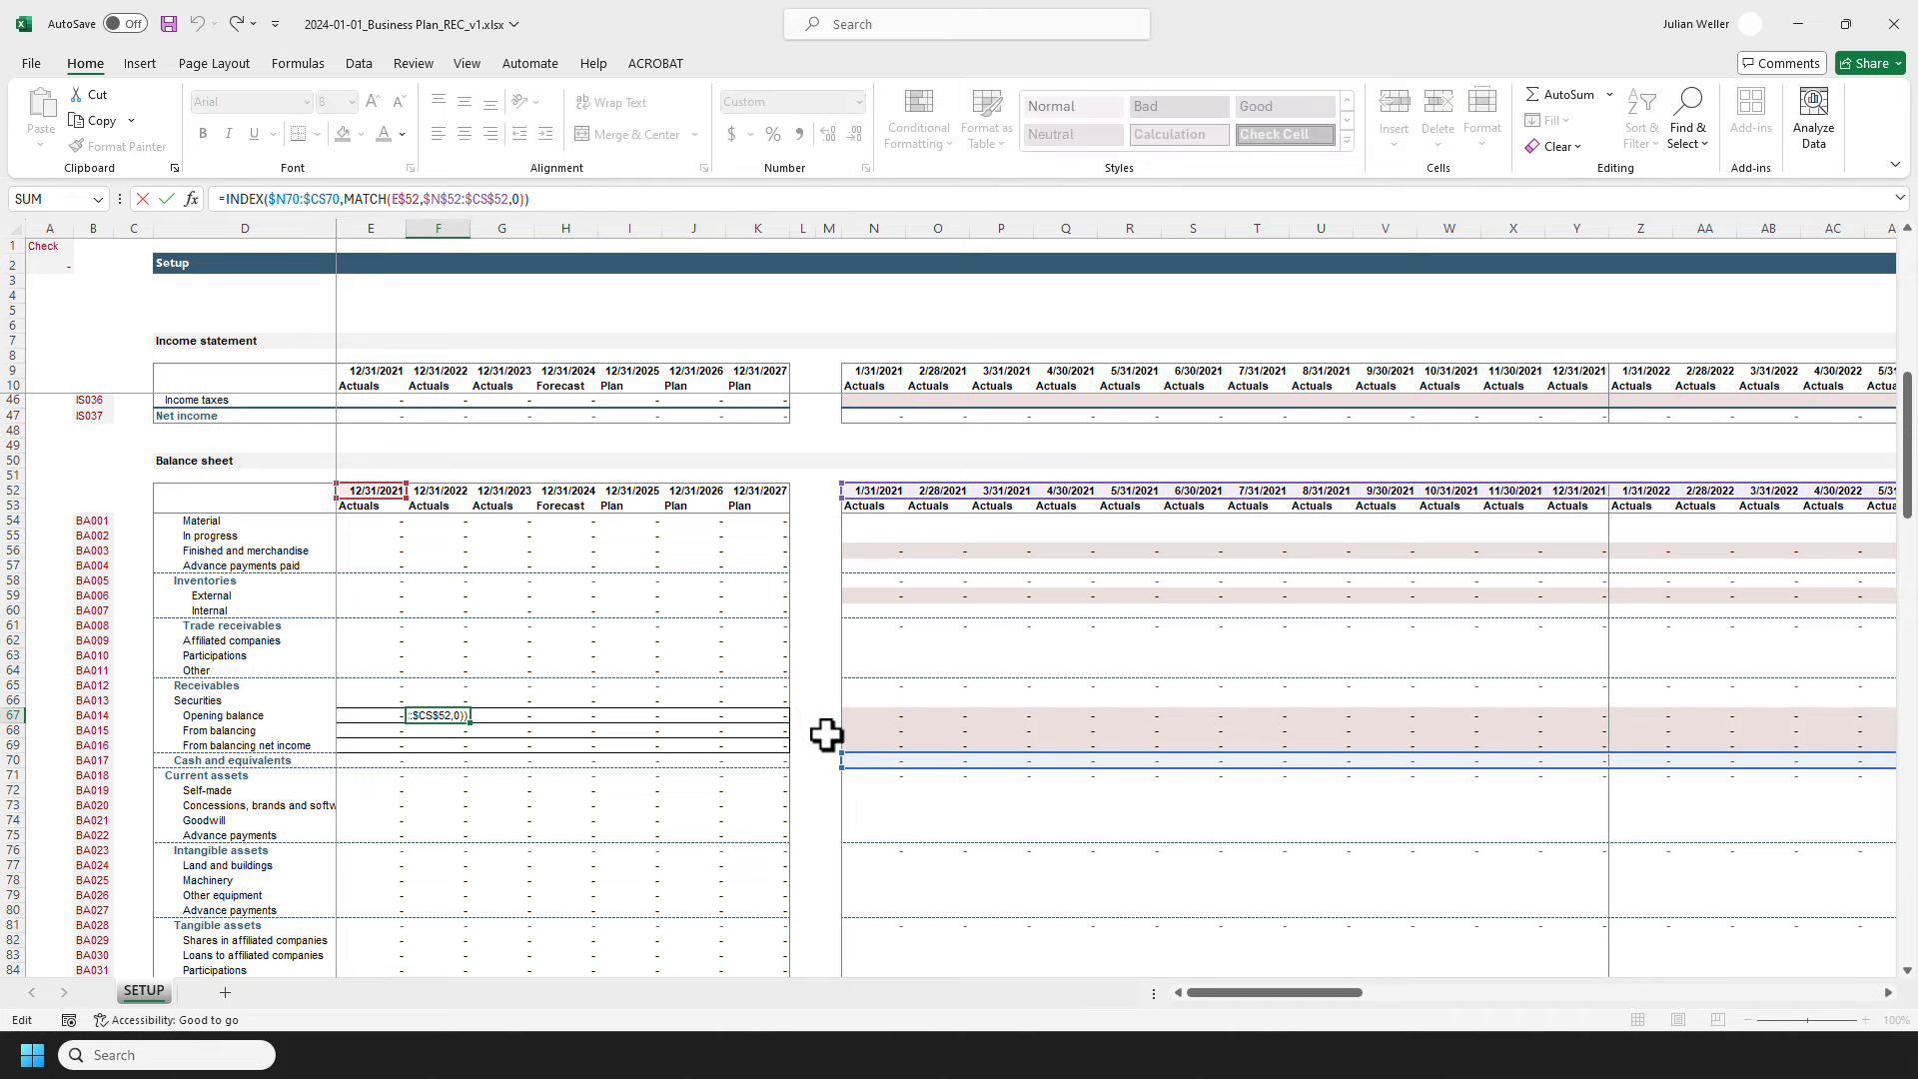
key("Escape")
Step: Inspect the annual summation formulas of From balancing and From balancing net income under cash in E68 and E69
left_click(370, 732)
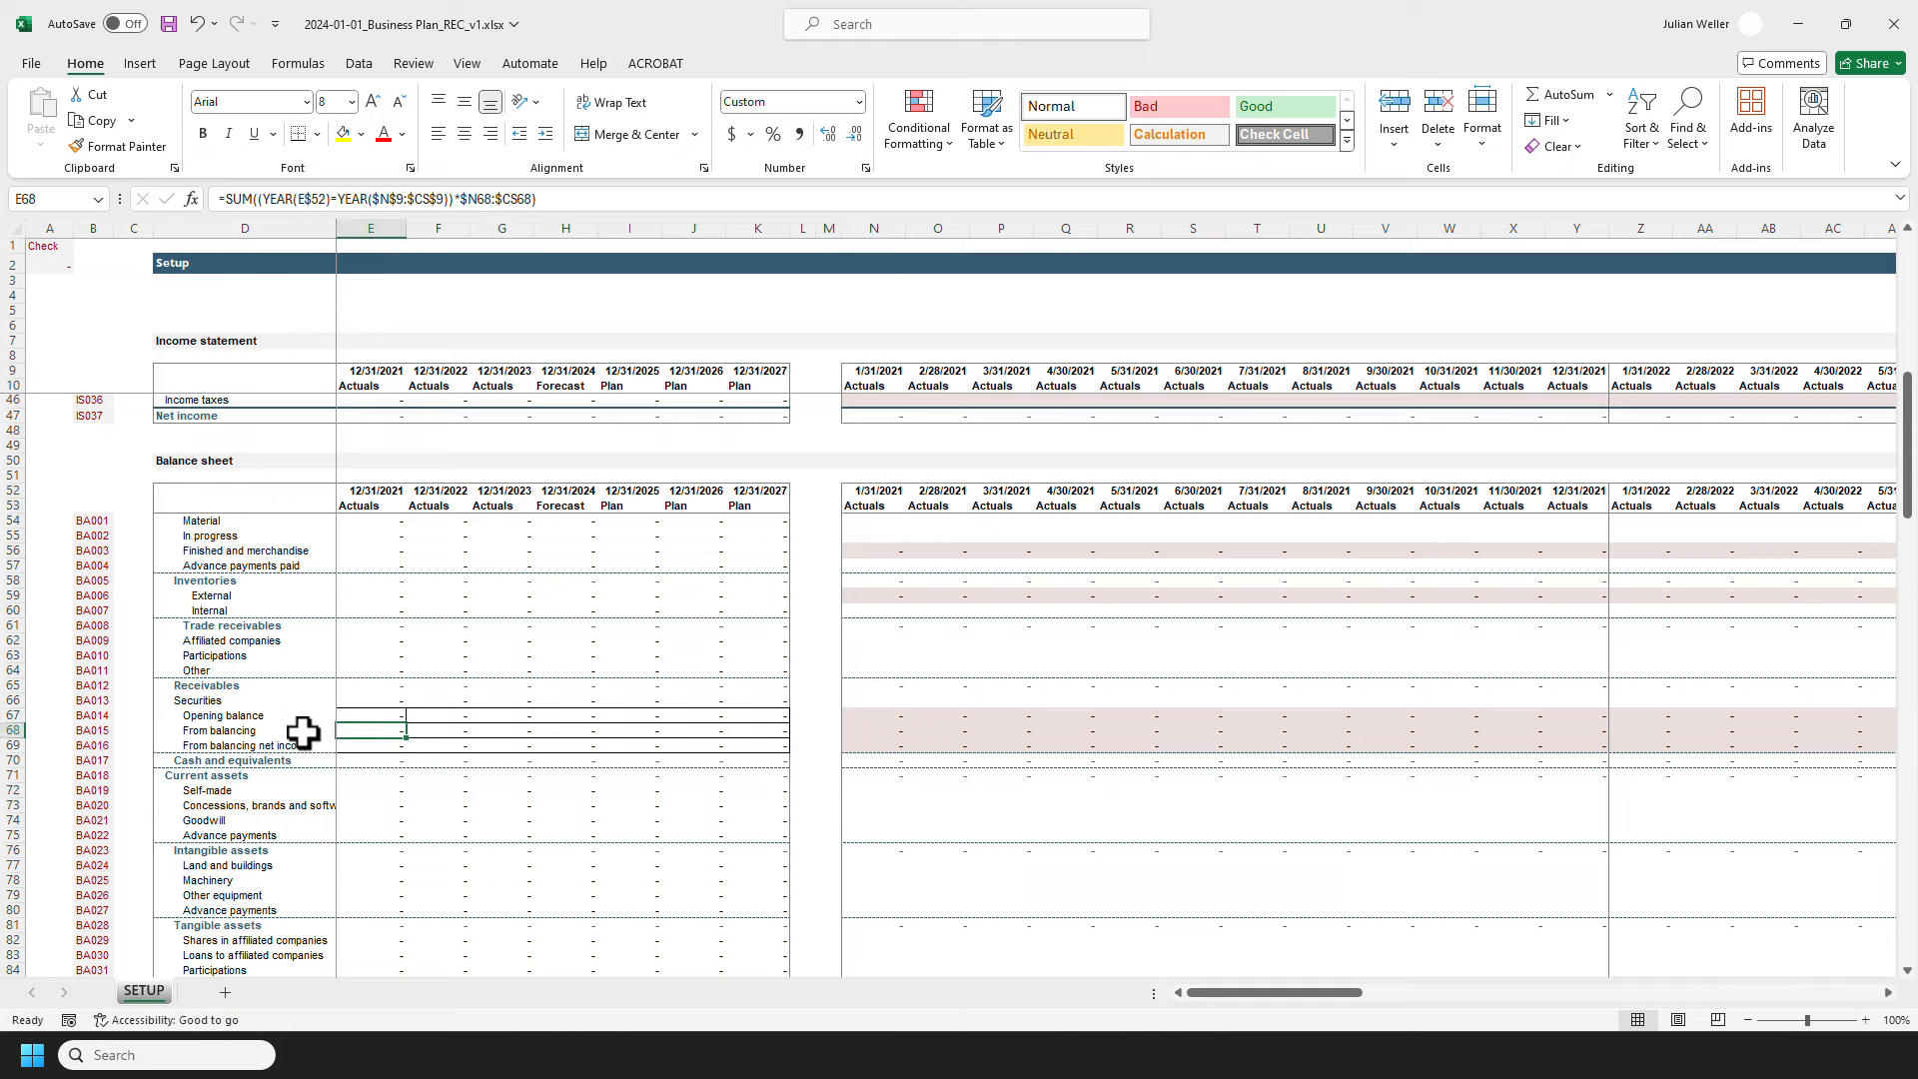
left_click_drag(305, 731, 308, 745)
left_click(352, 730)
left_click(337, 198)
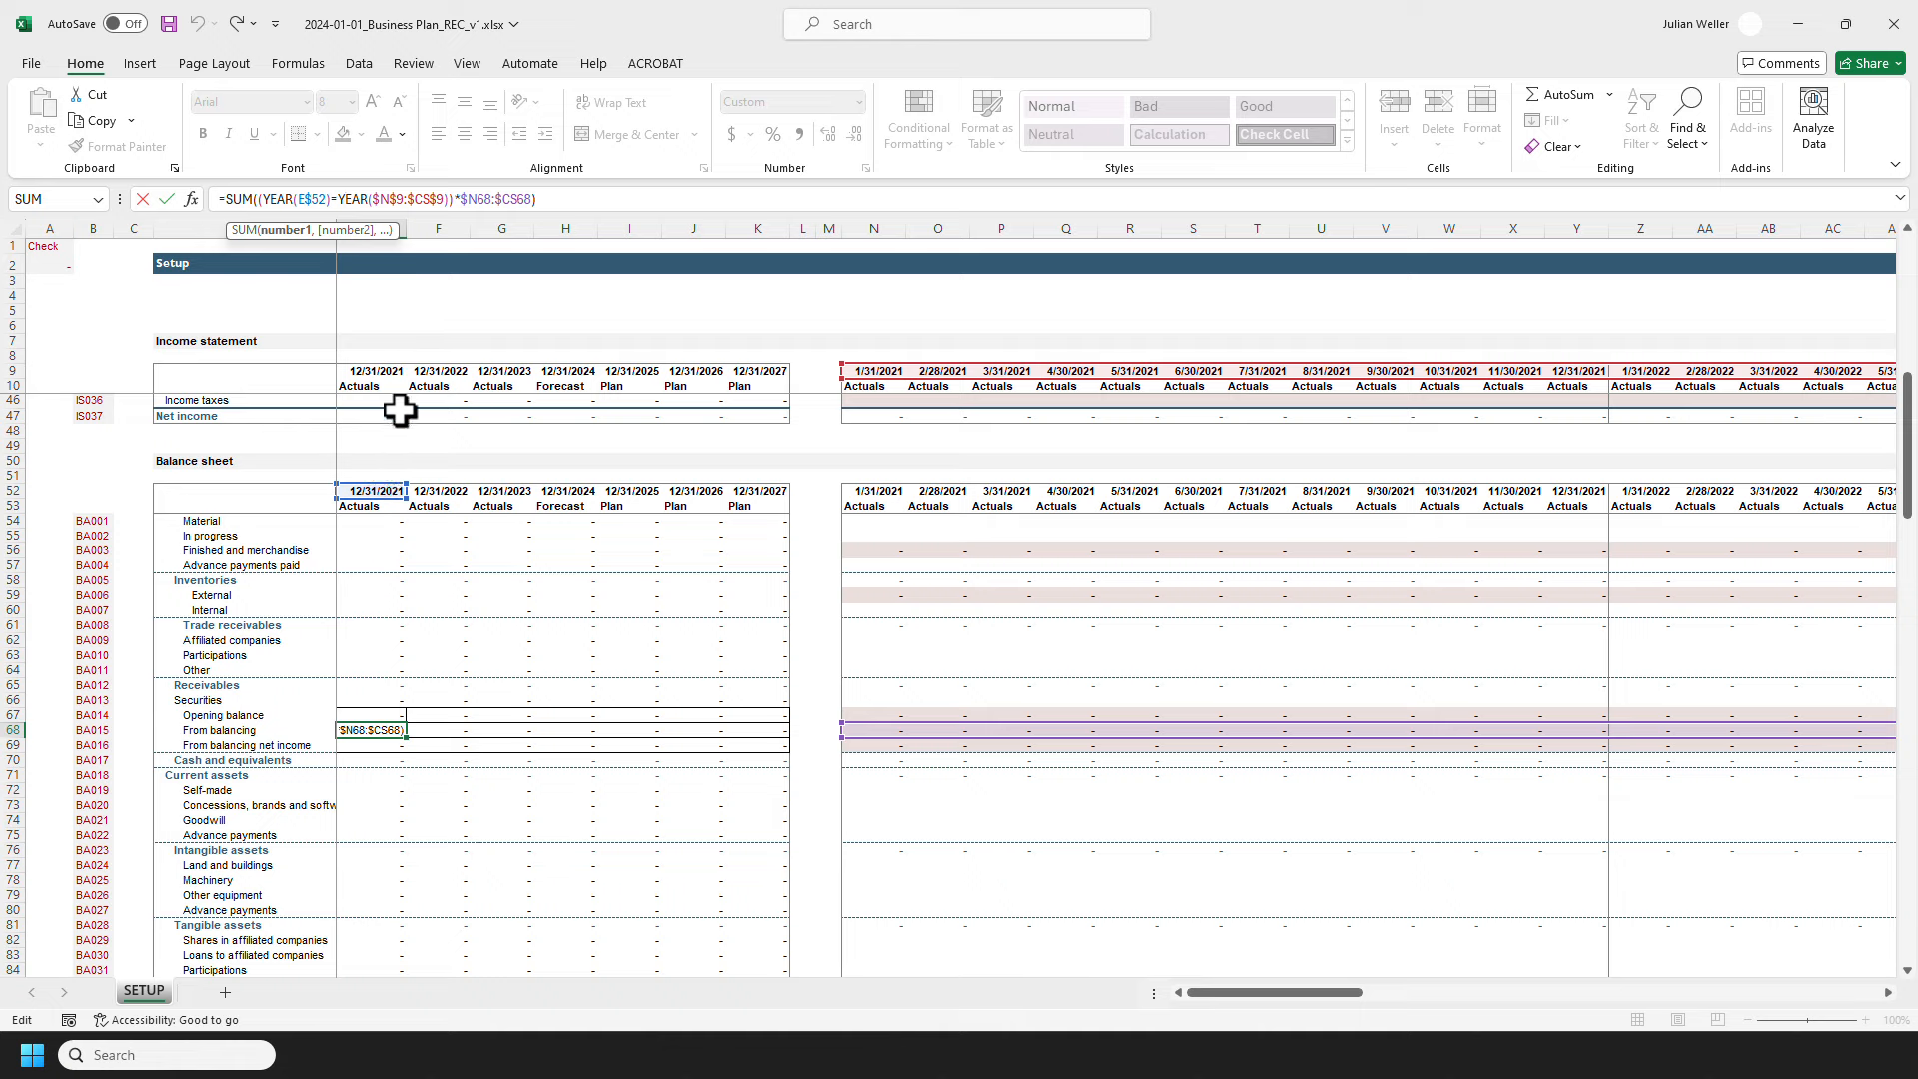
key("Escape")
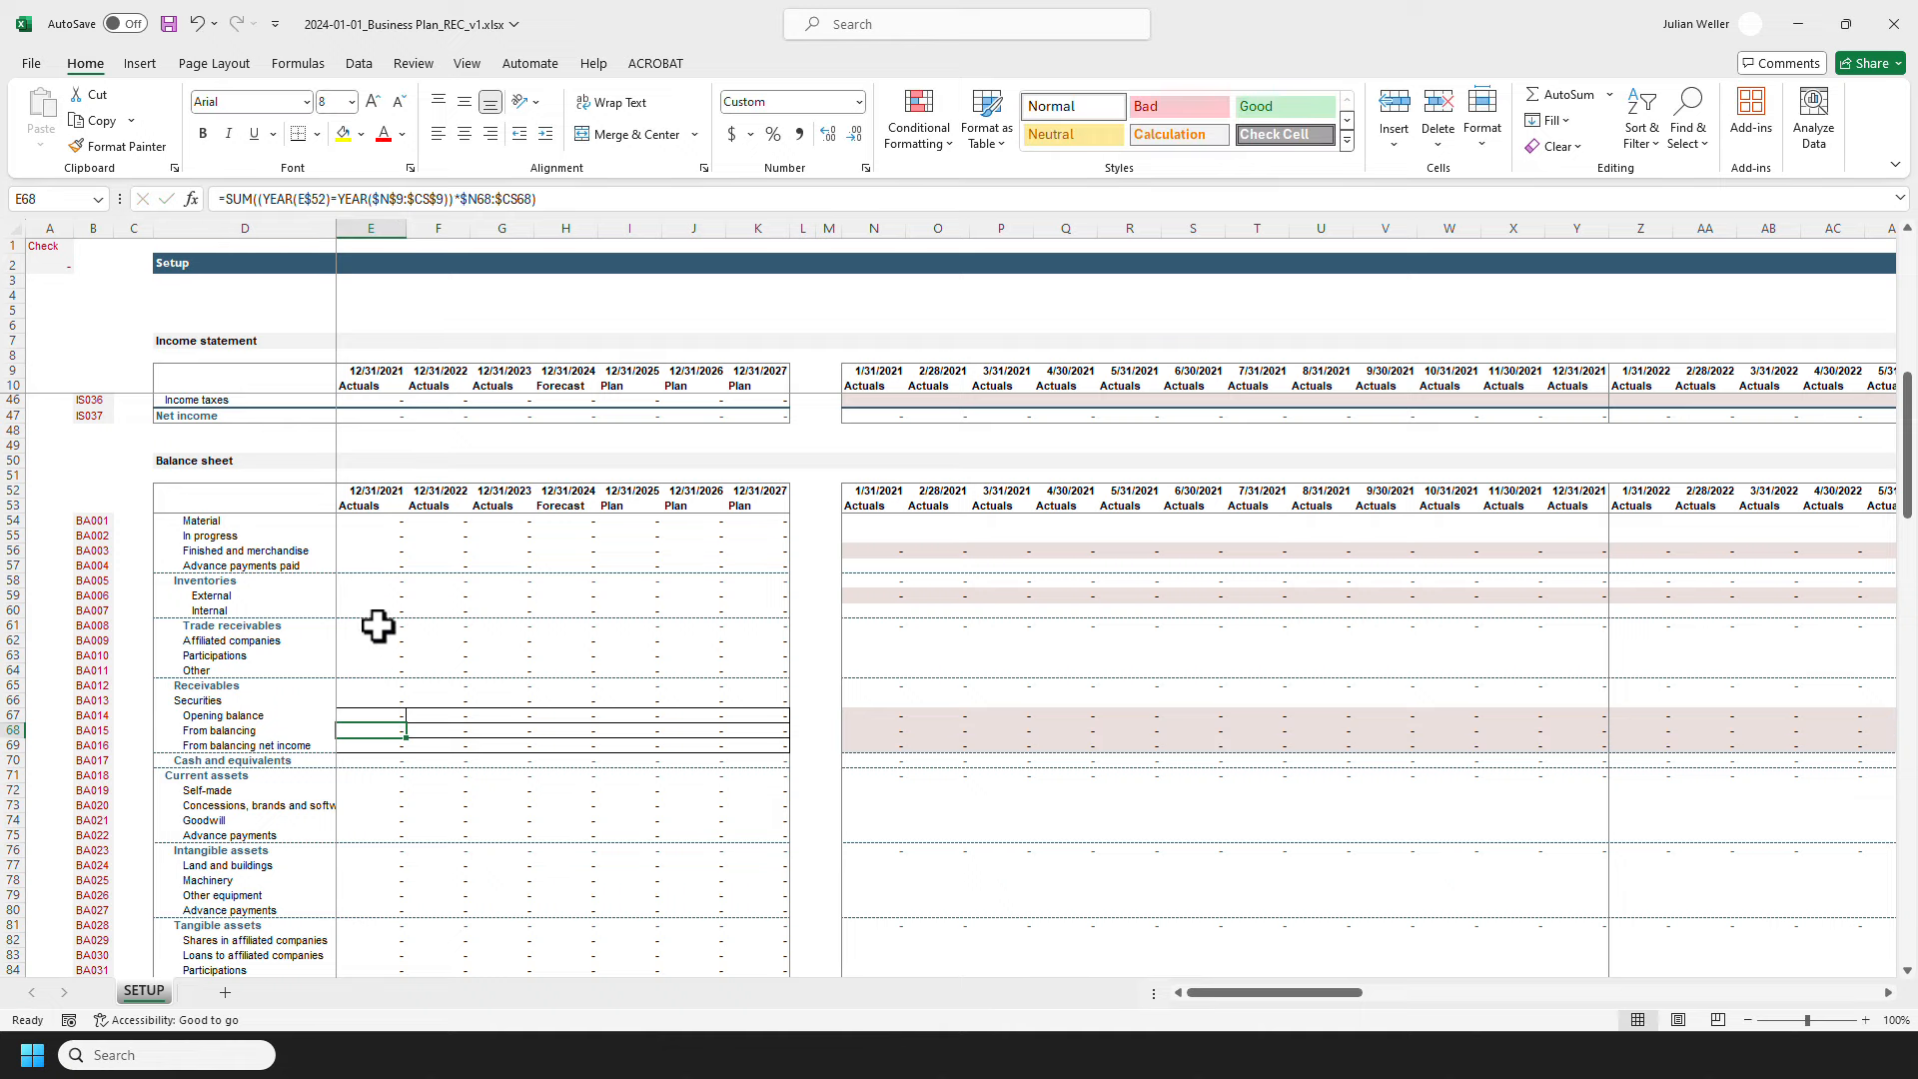
left_click(381, 744)
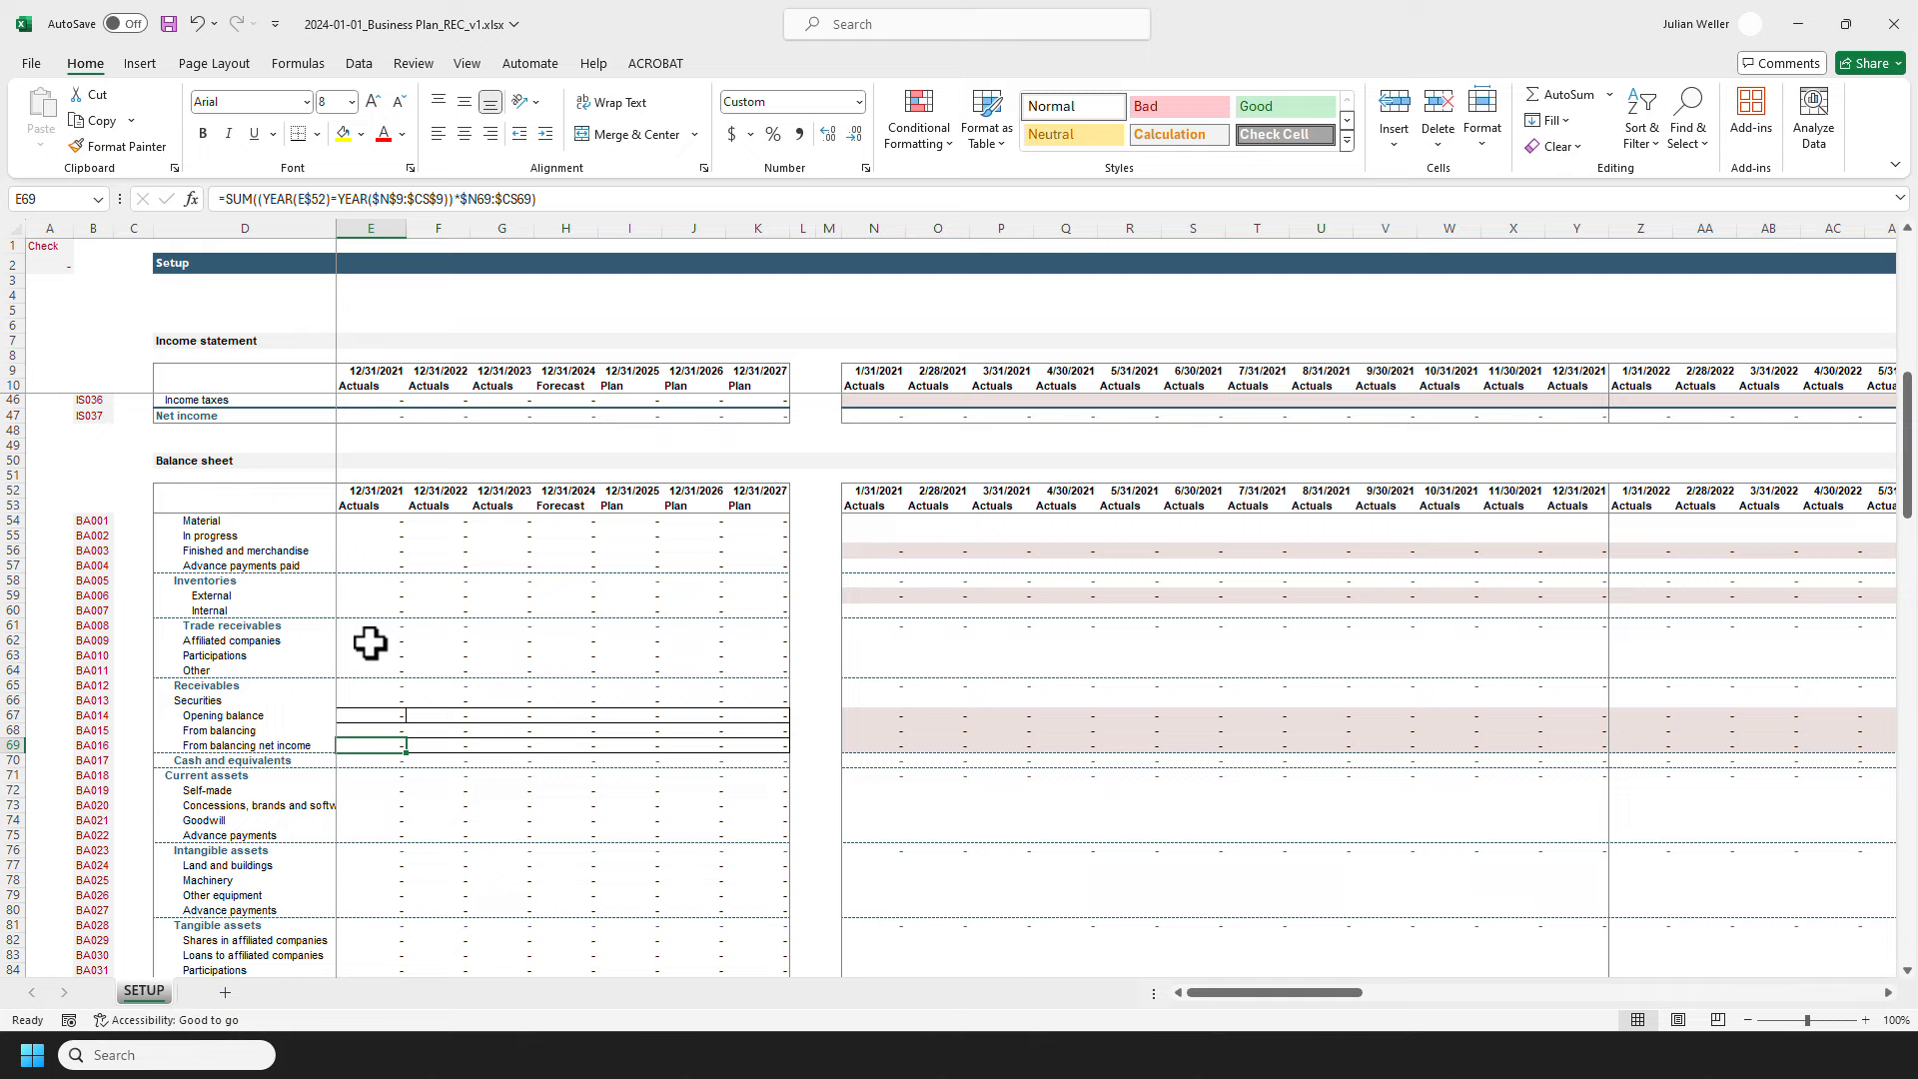
left_click_drag(314, 732, 758, 754)
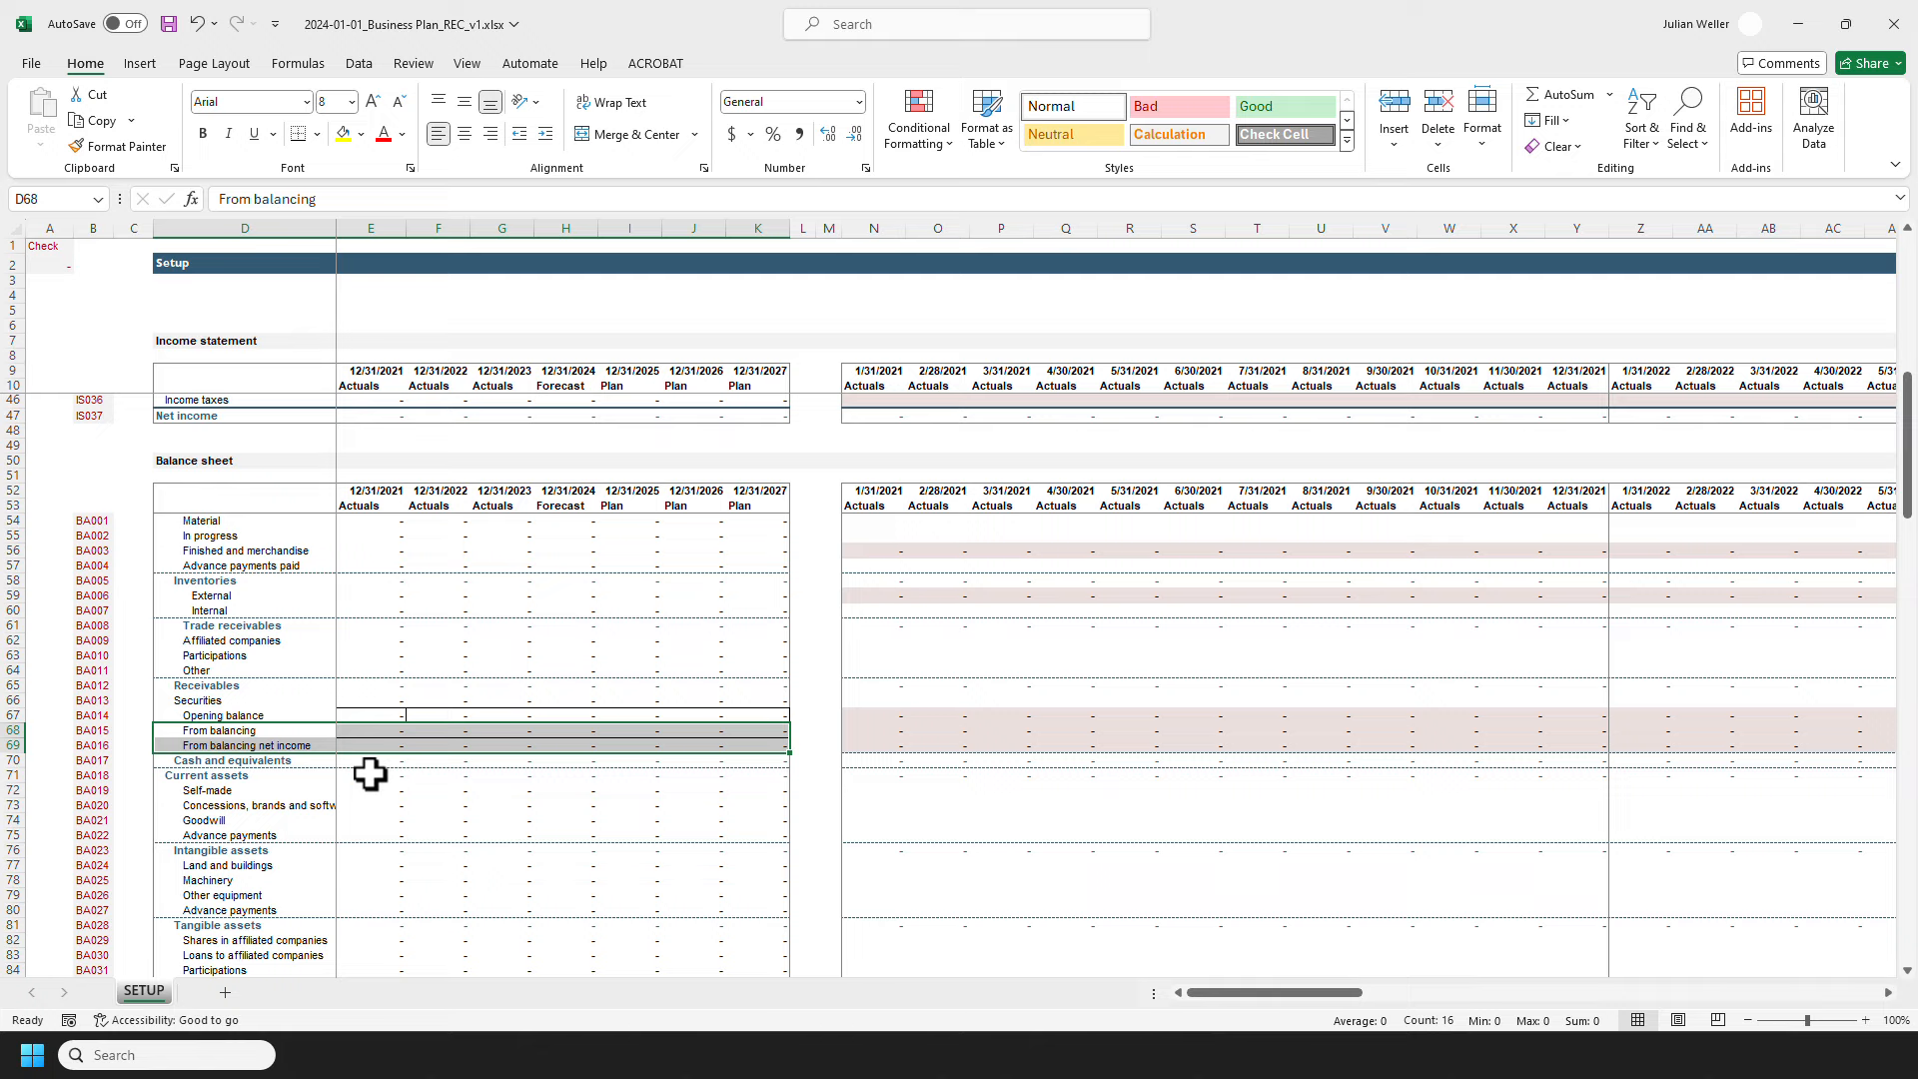
left_click(377, 732)
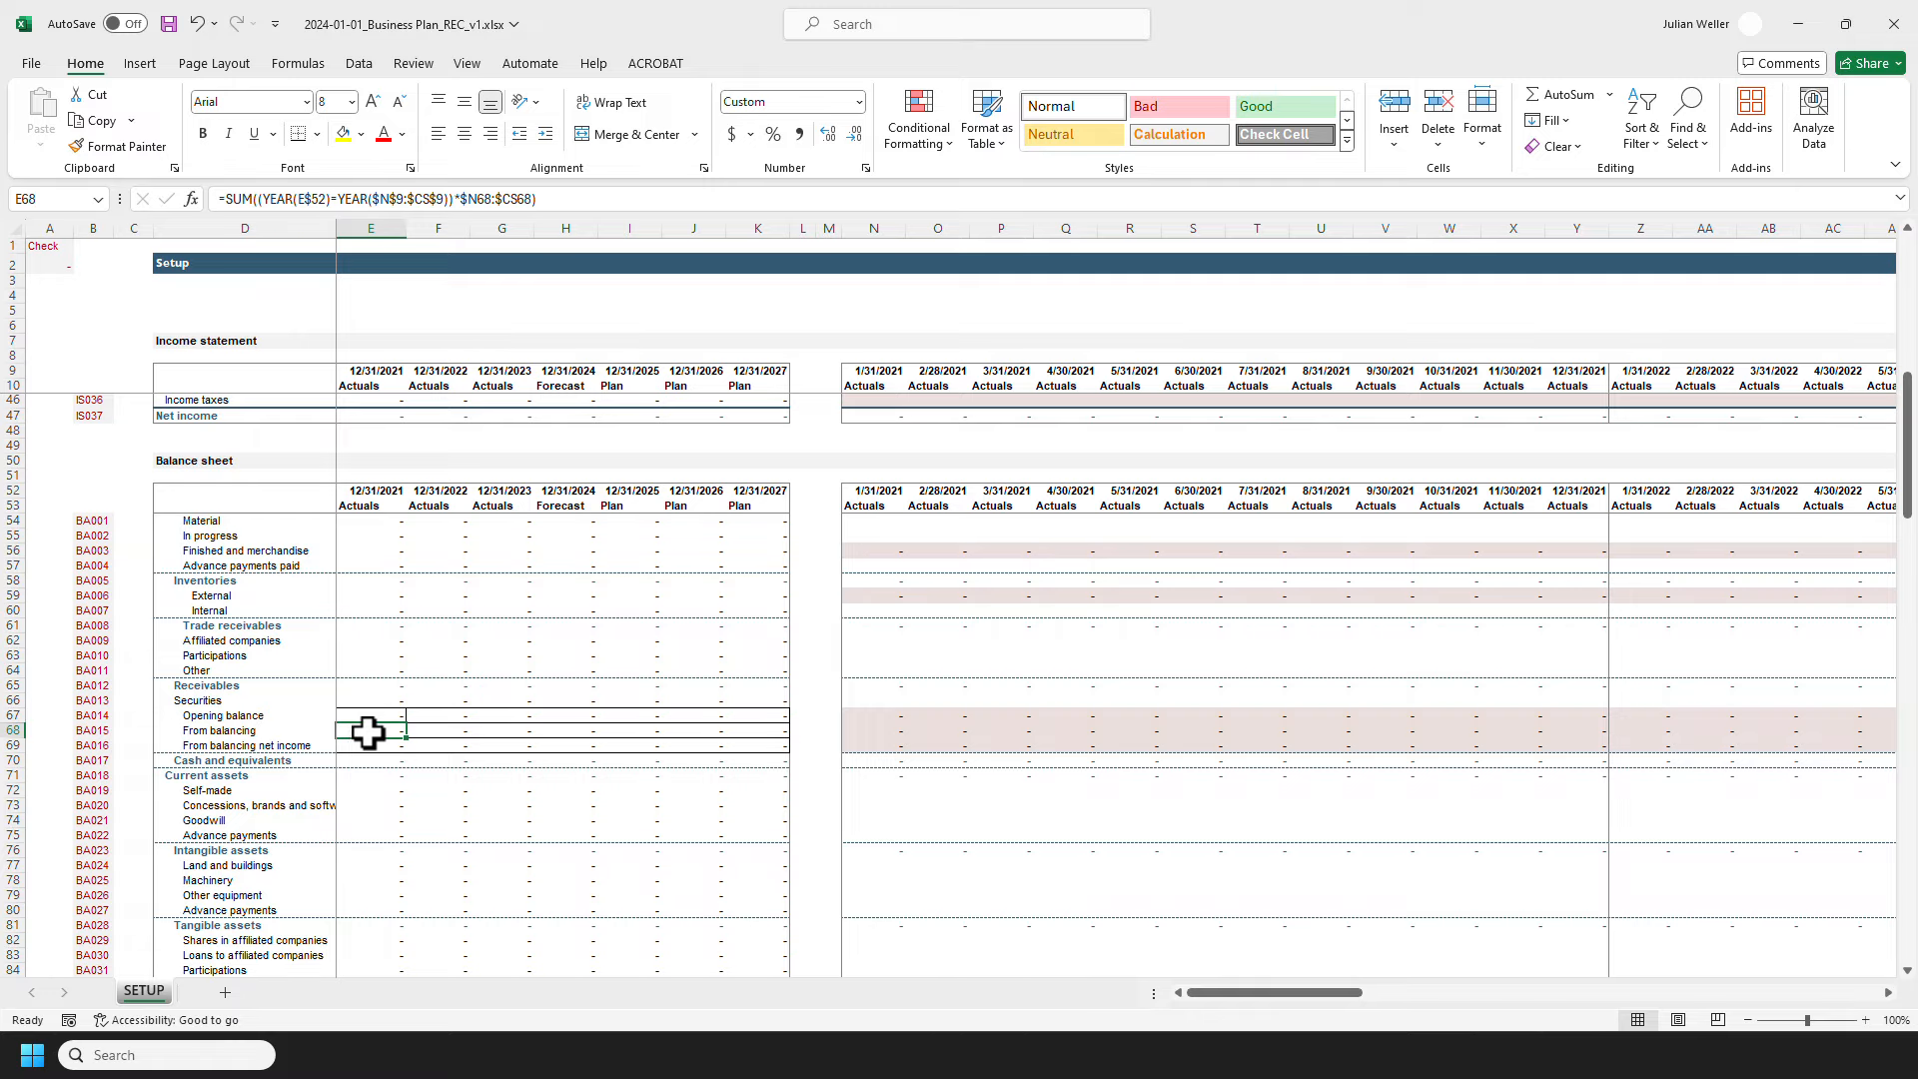
Step: Inspect the 12/31/2021 subtotal formulas for Fixed assets in E90 and Tangible assets in E81
scroll(367, 733, "down", 4)
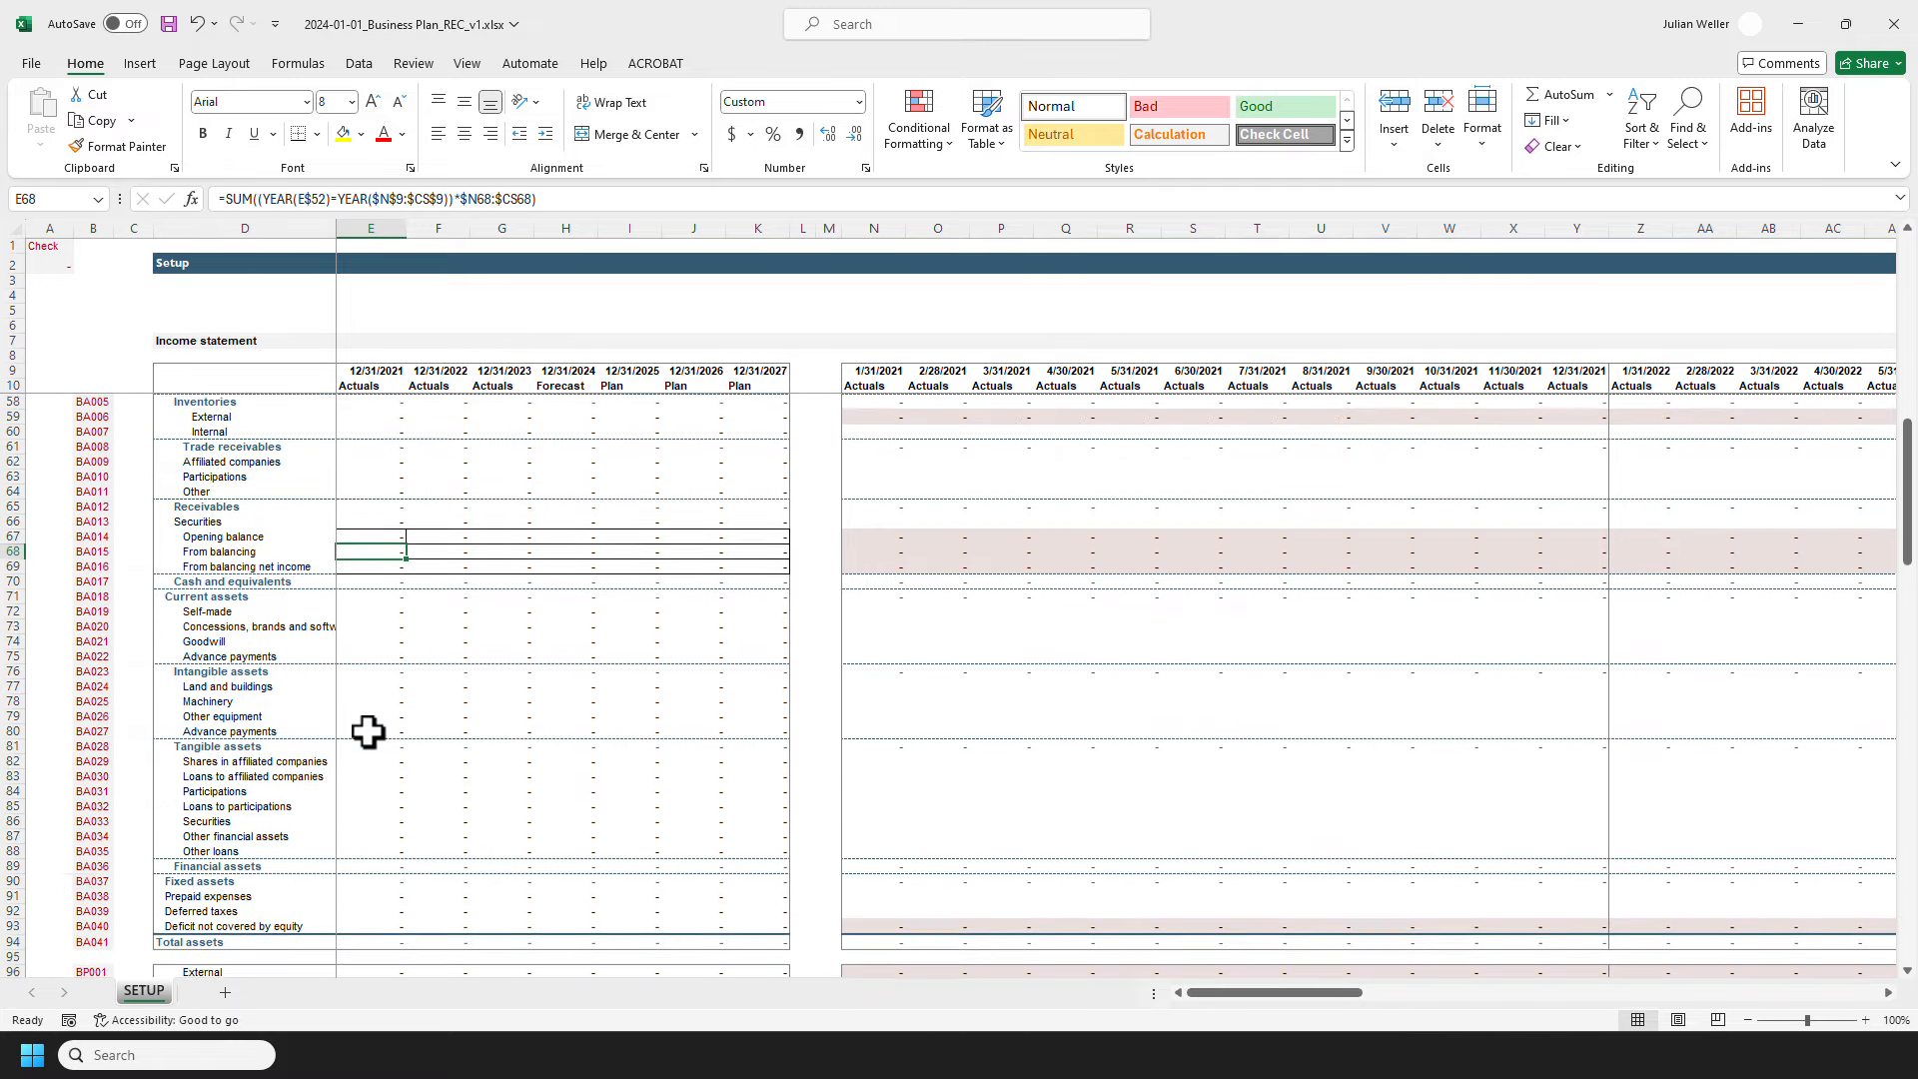
scroll(367, 732, "down", 3)
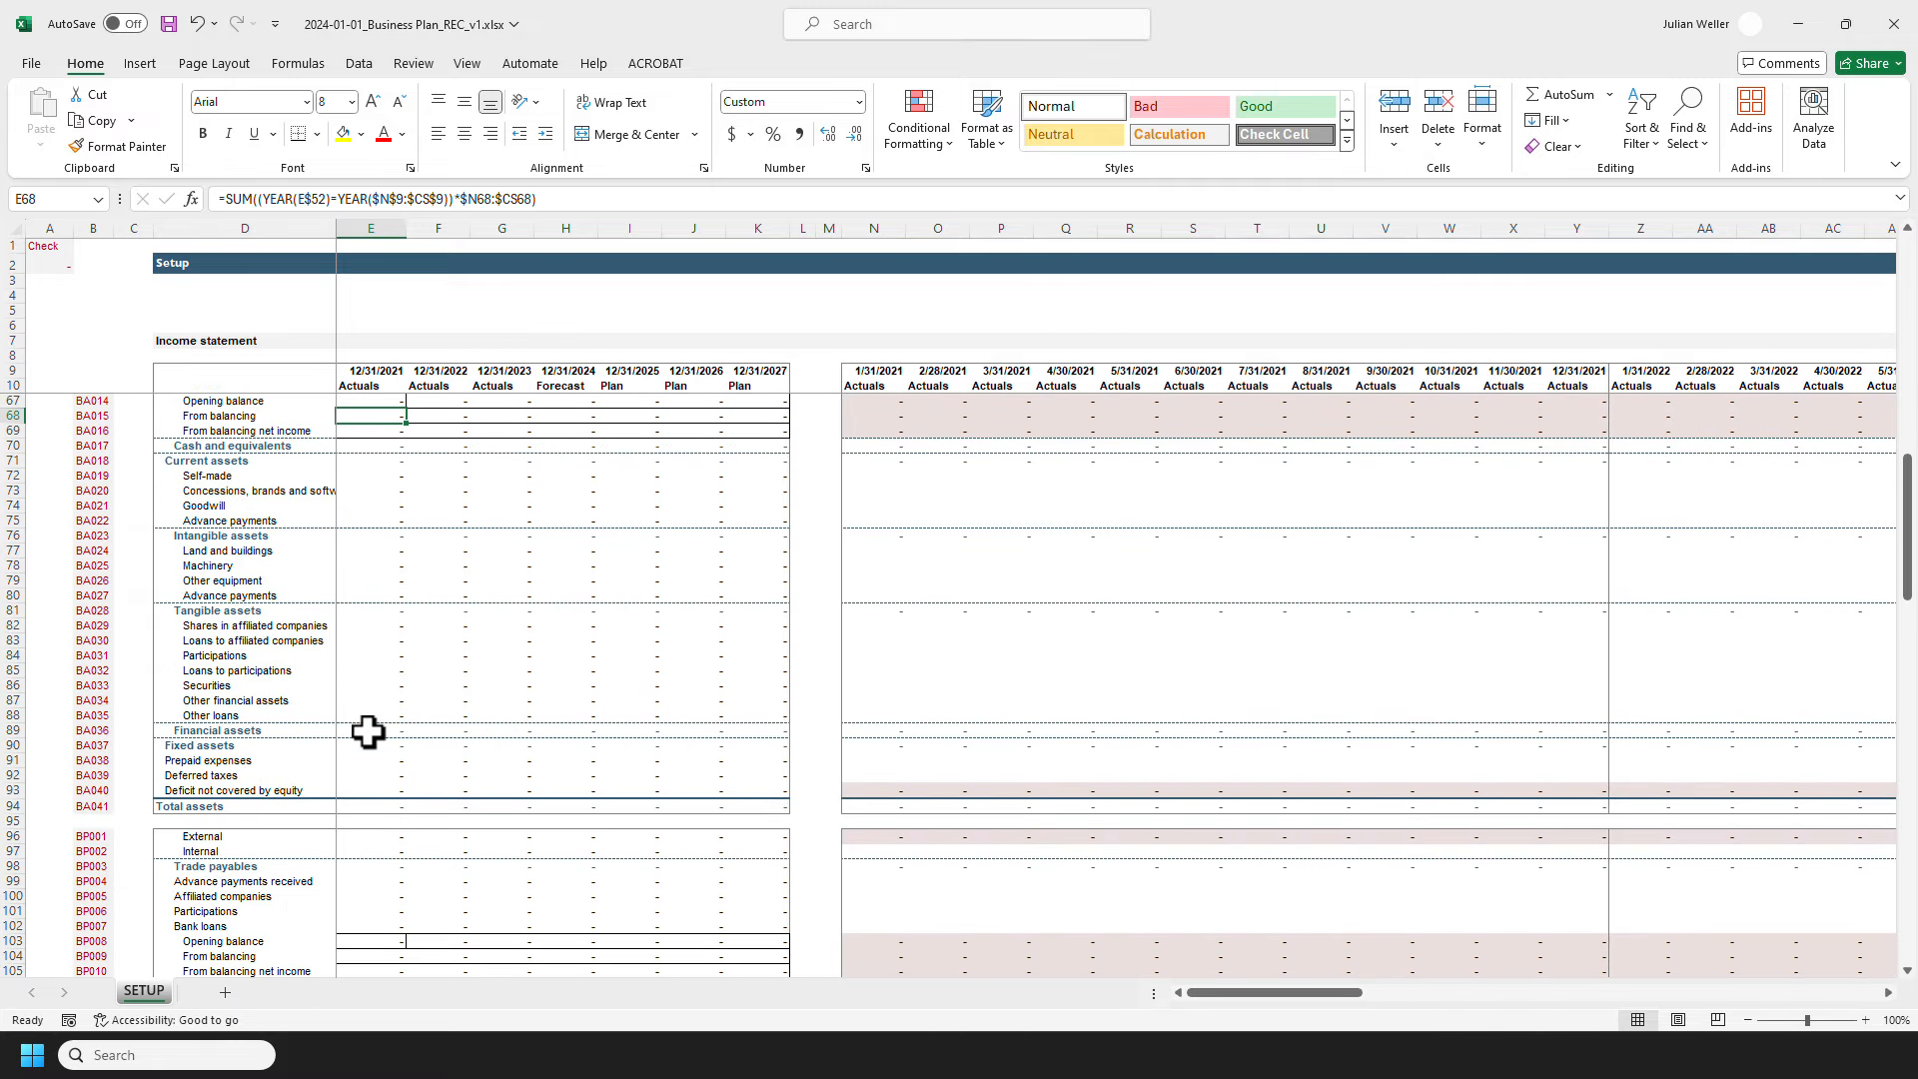
scroll(368, 732, "down", 1)
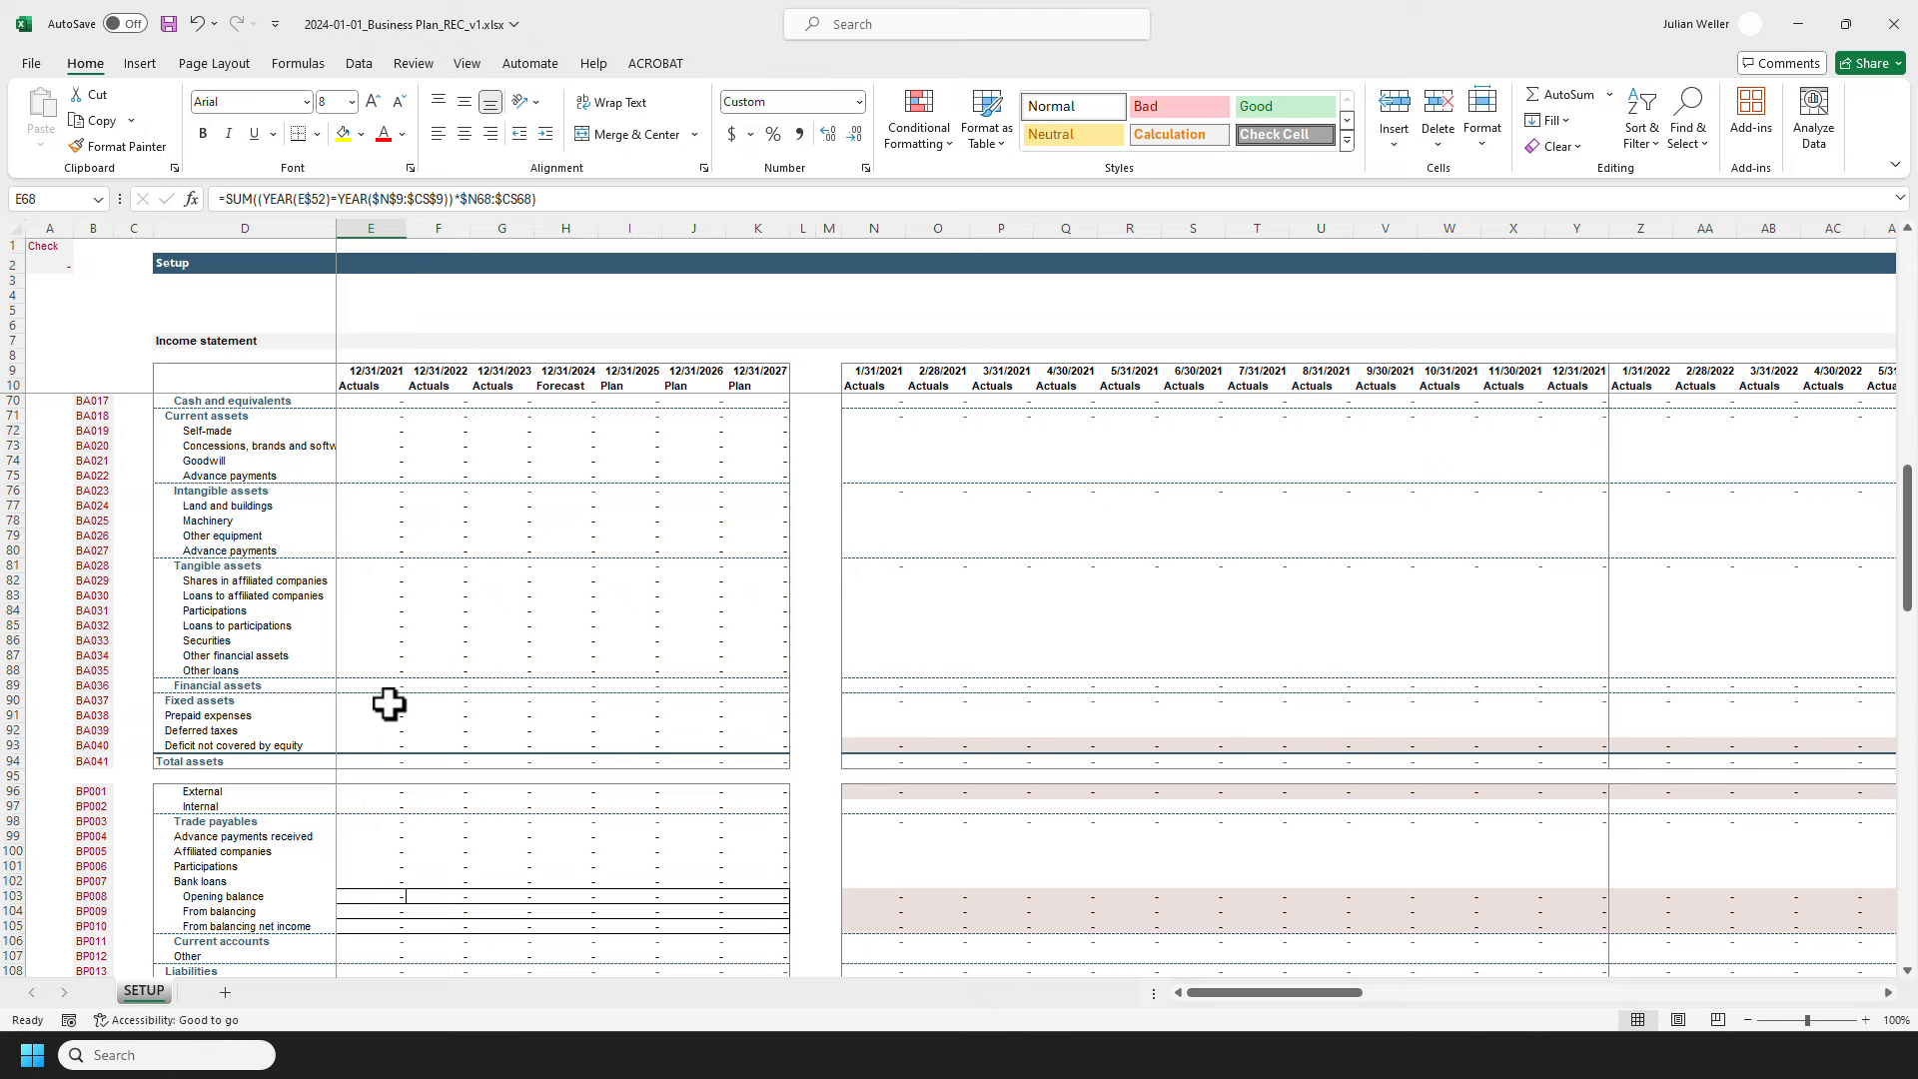
left_click(387, 701)
double_click(390, 702)
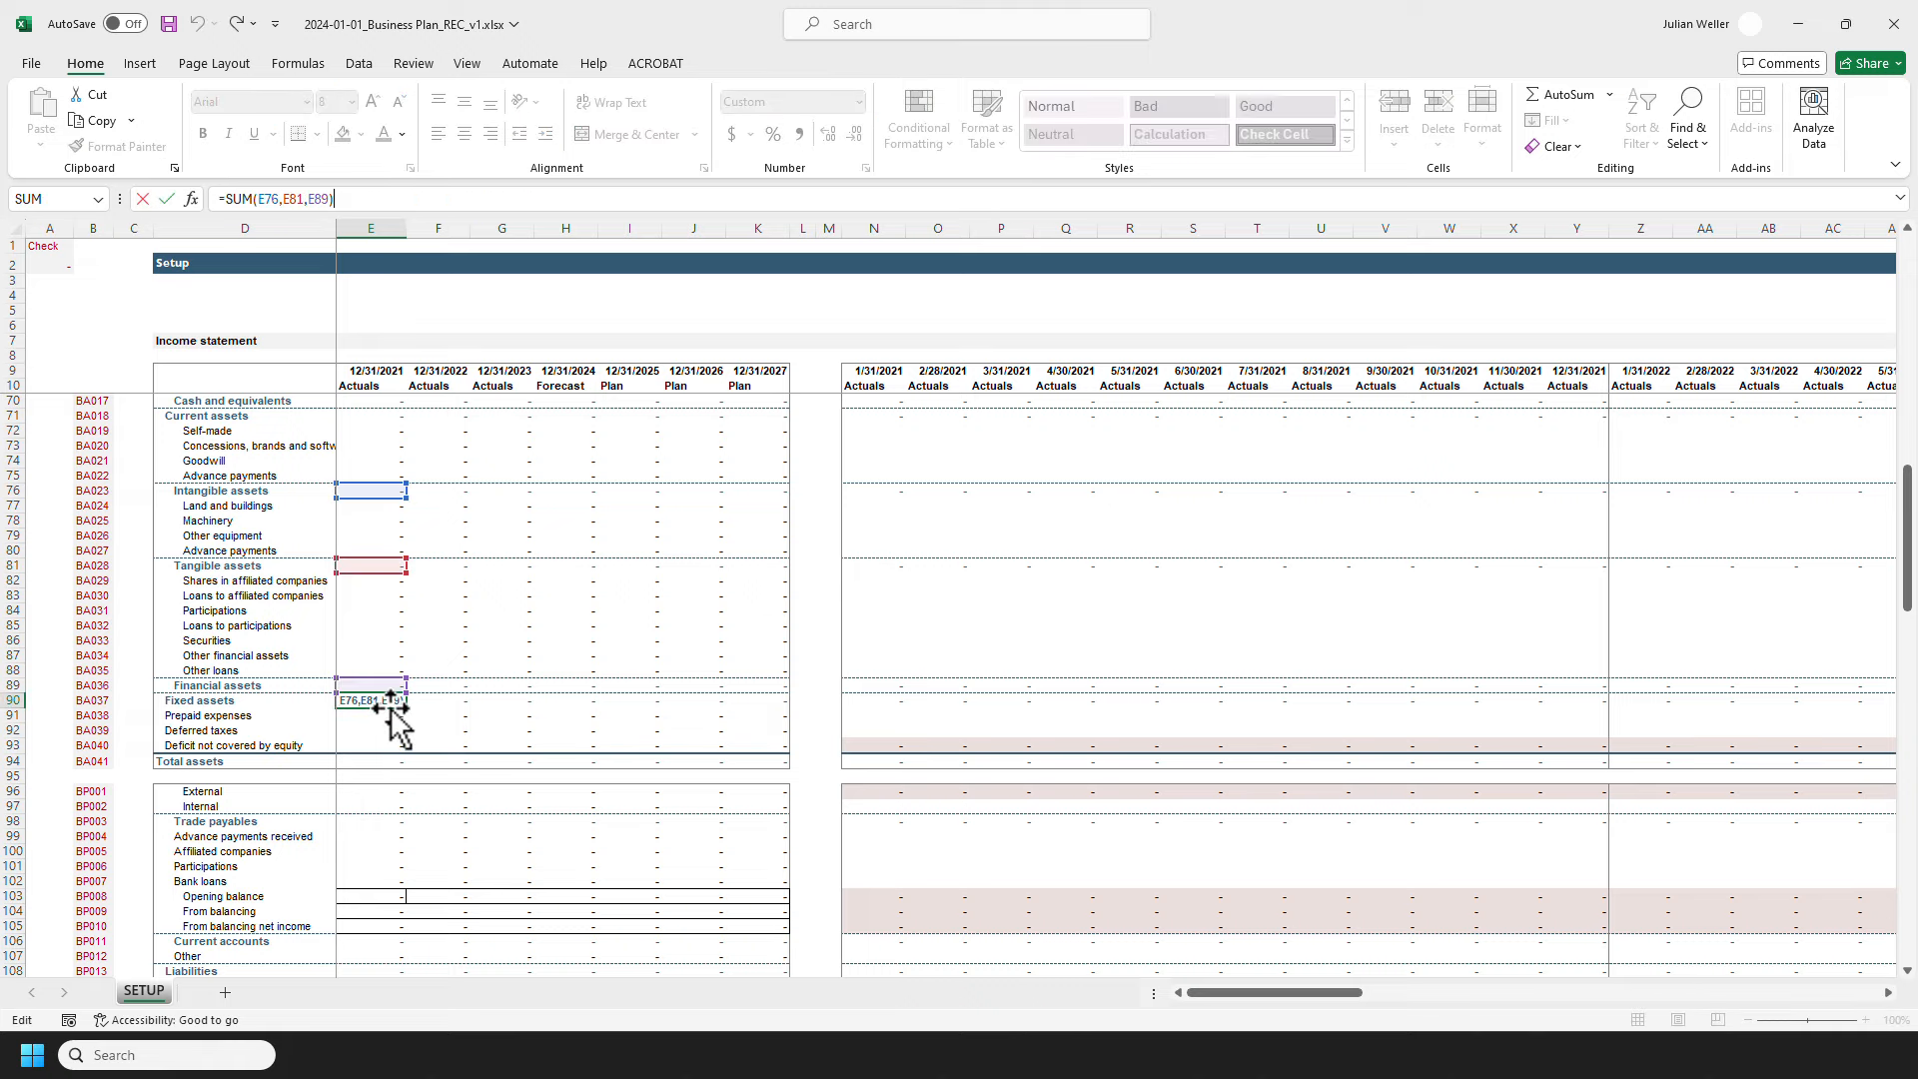
left_click(379, 566)
double_click(380, 566)
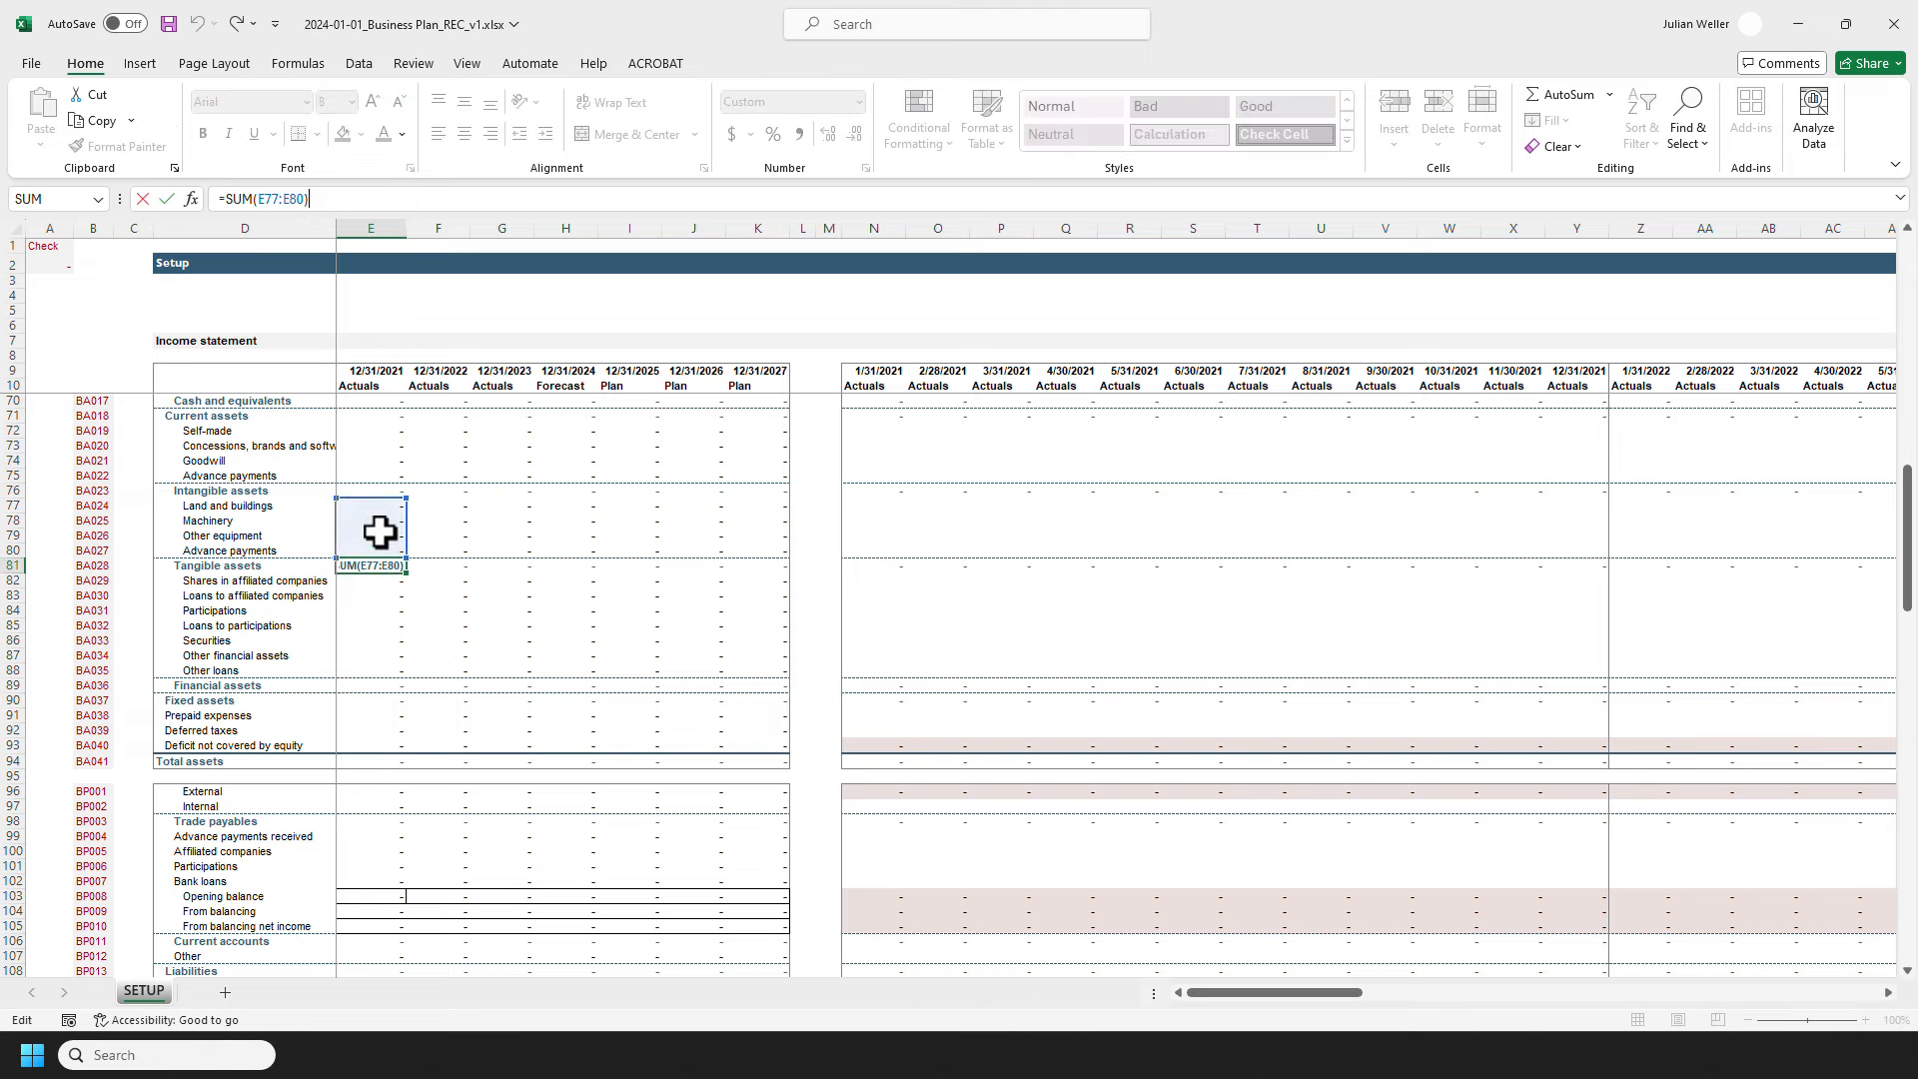
key("Escape")
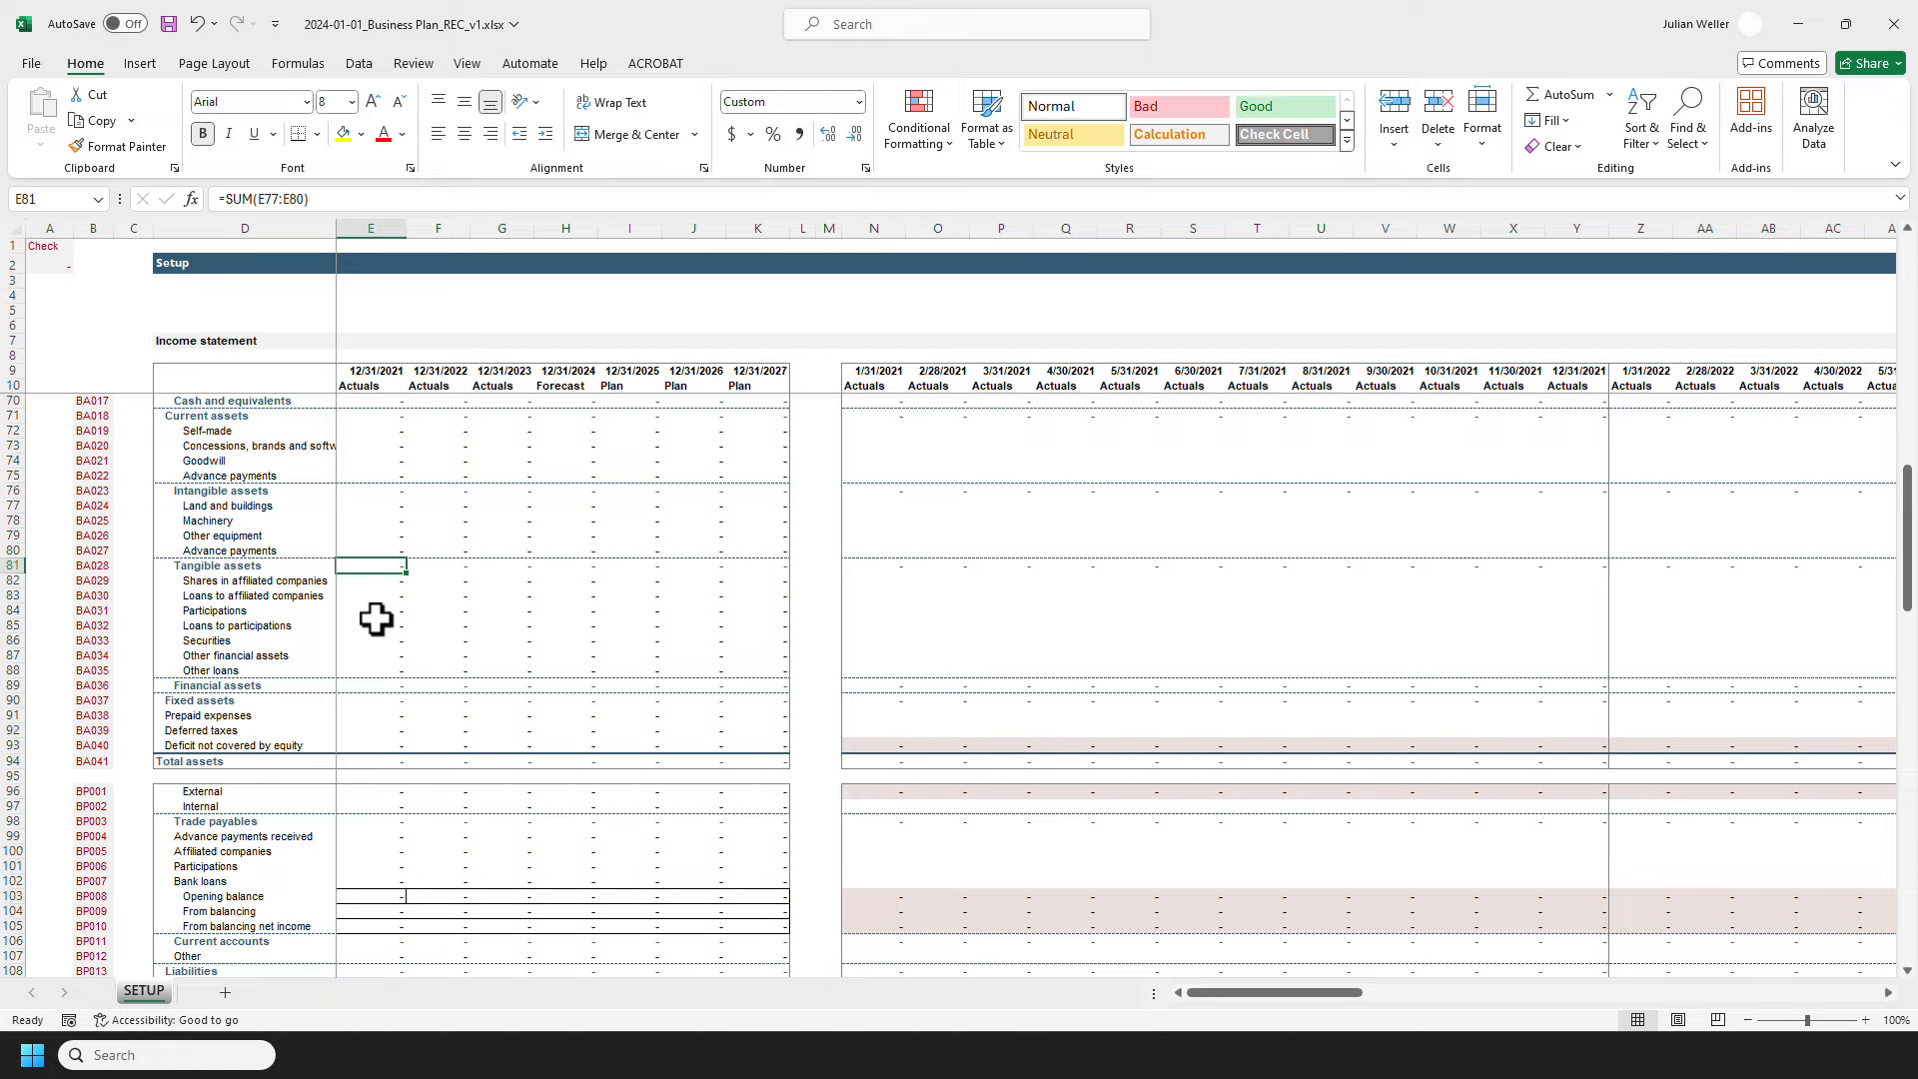
Step: Inspect the 12/31/2021 External trade payables formula in E96 on the liabilities side of the balance sheet
scroll(376, 619, "down", 3)
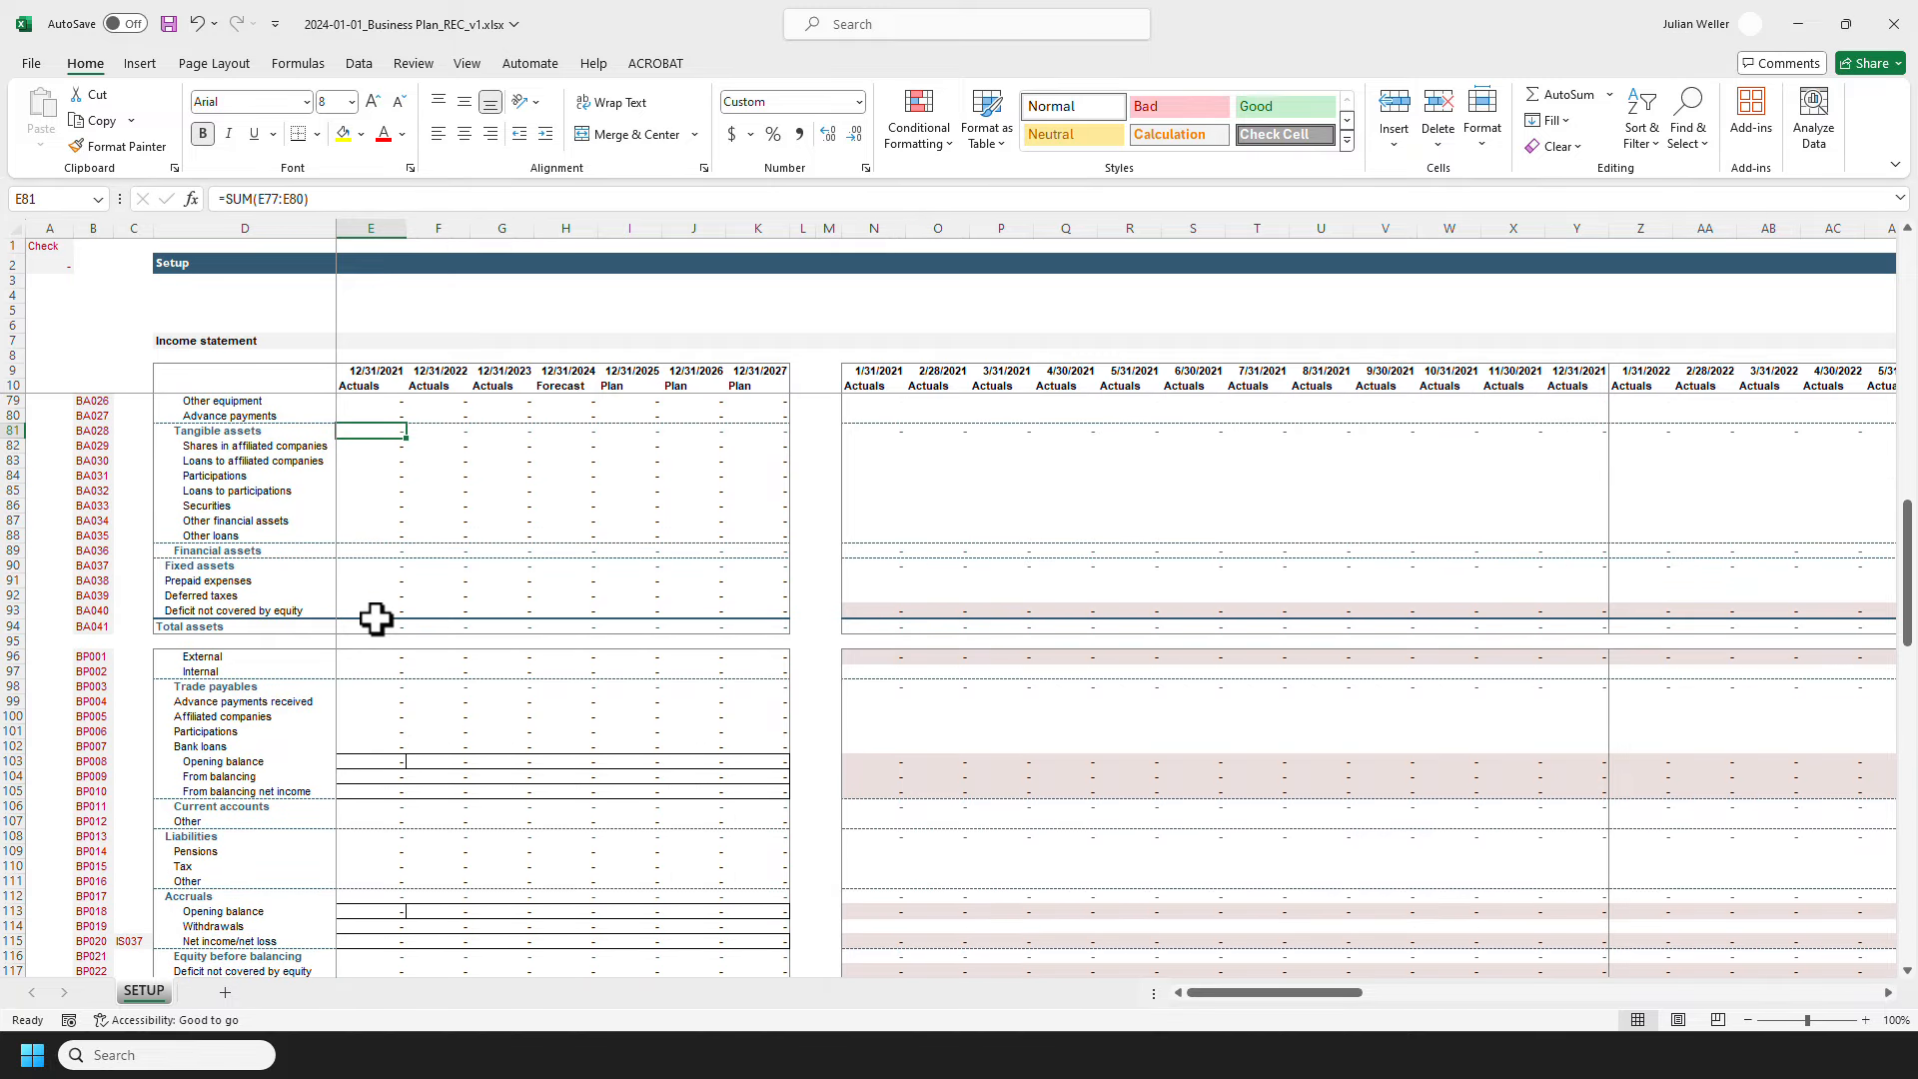
scroll(376, 619, "down", 2)
scroll(375, 619, "down", 1)
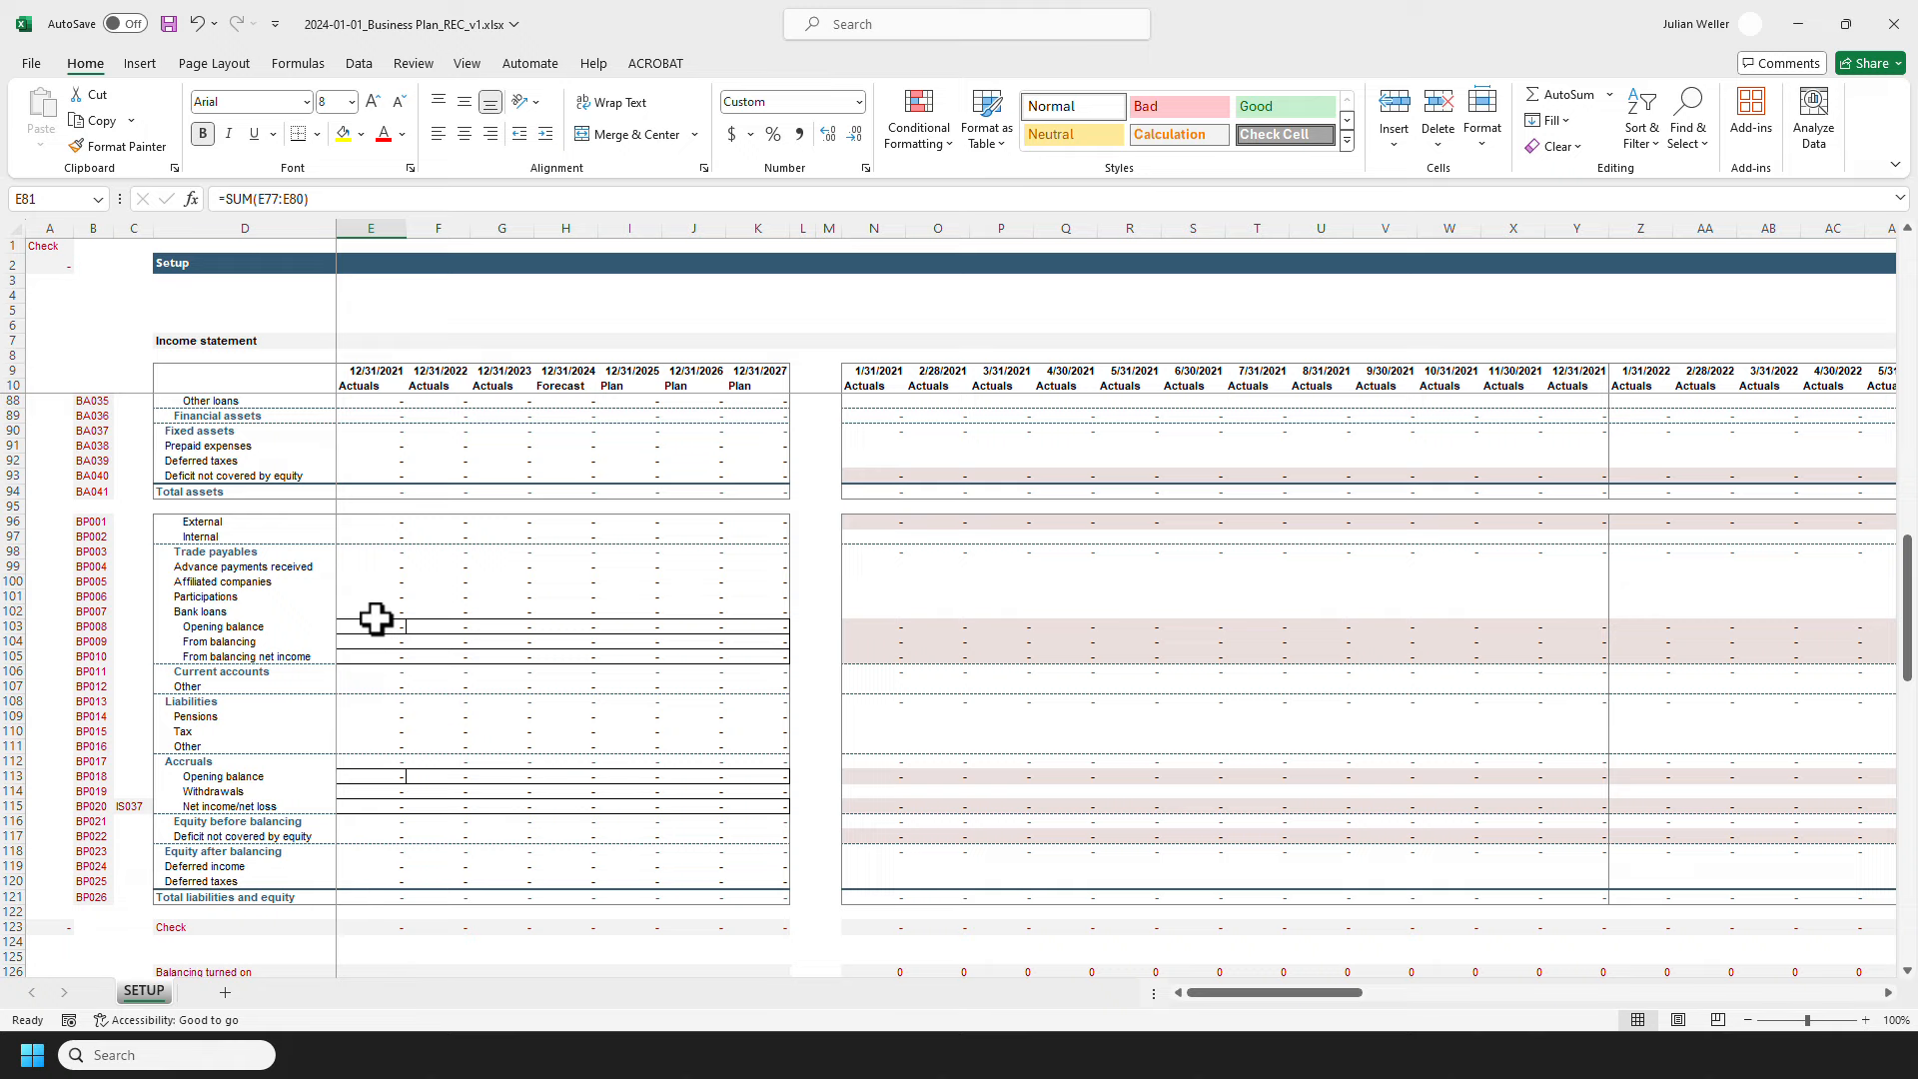
double_click(388, 521)
key("Escape")
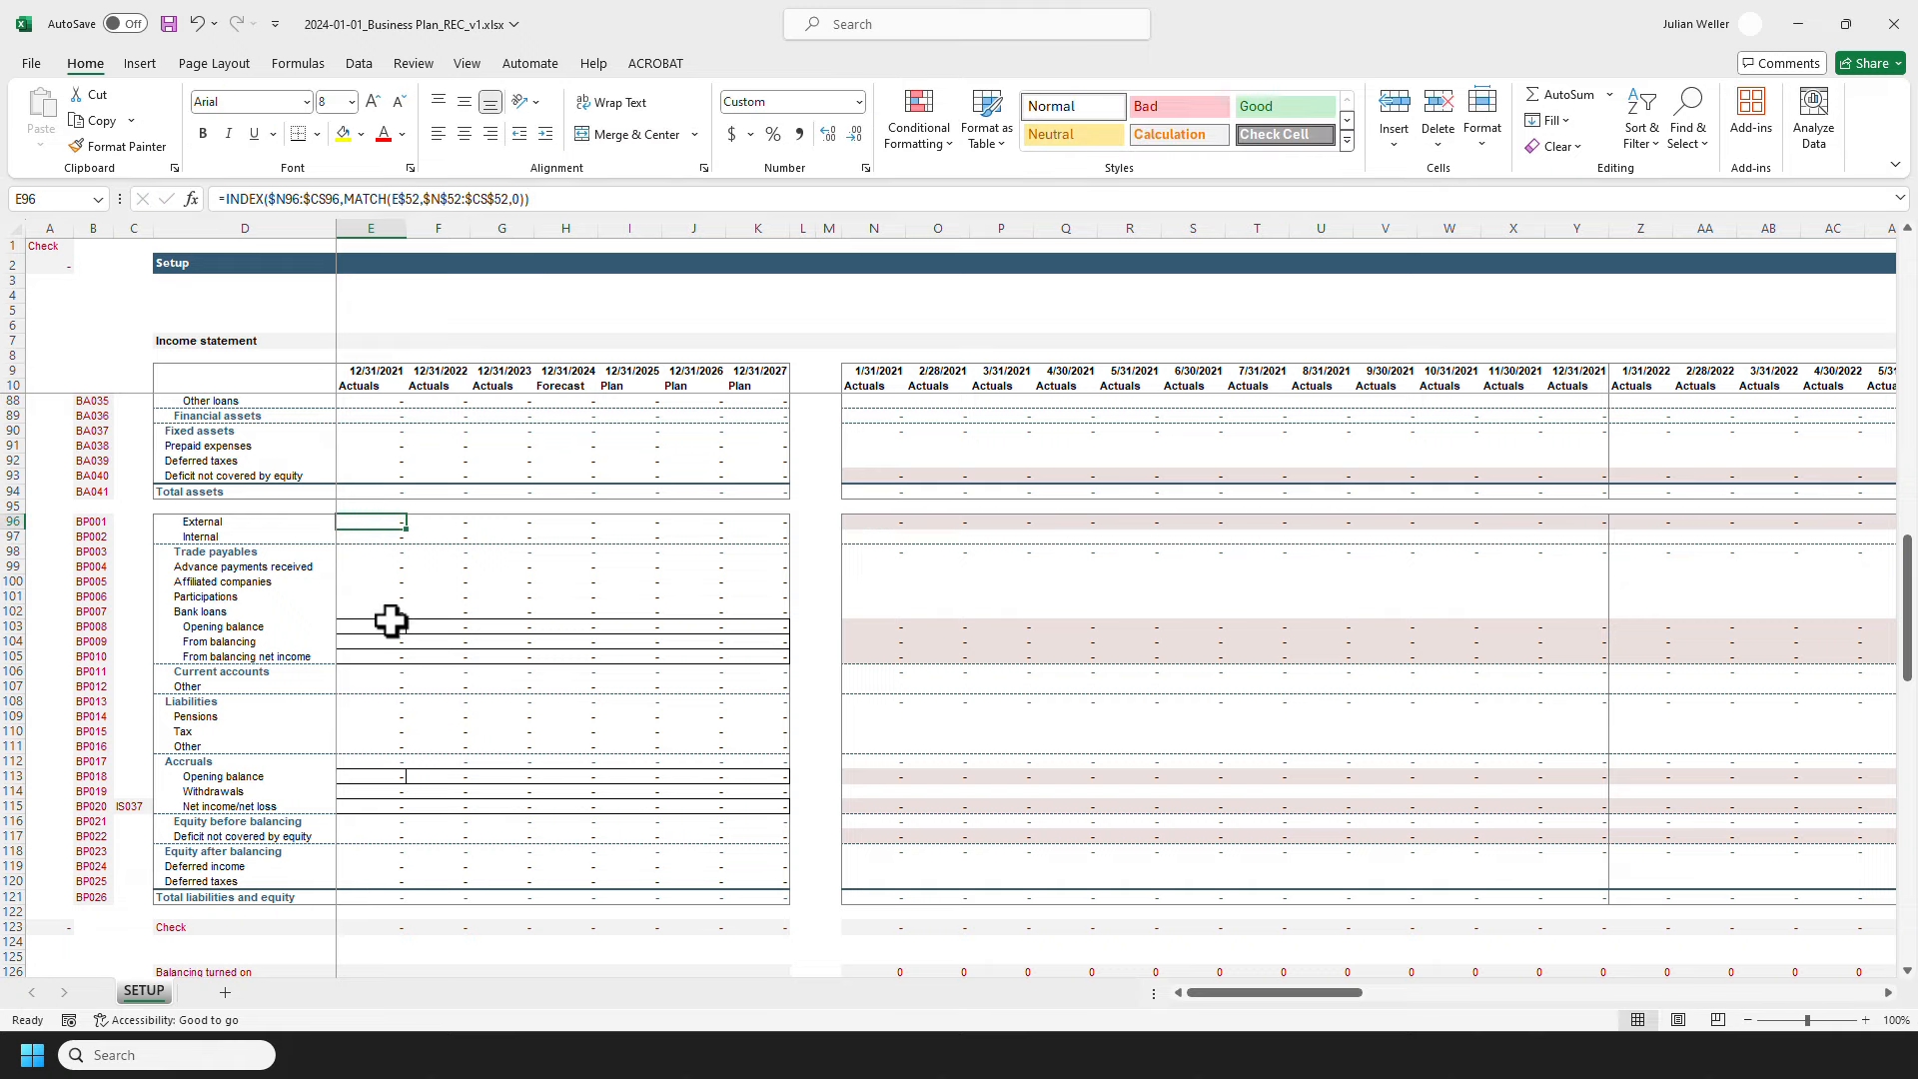
Step: Inspect the current accounts' 12/31/2021 Opening balance and From balancing formulas in E103 and E104
double_click(379, 627)
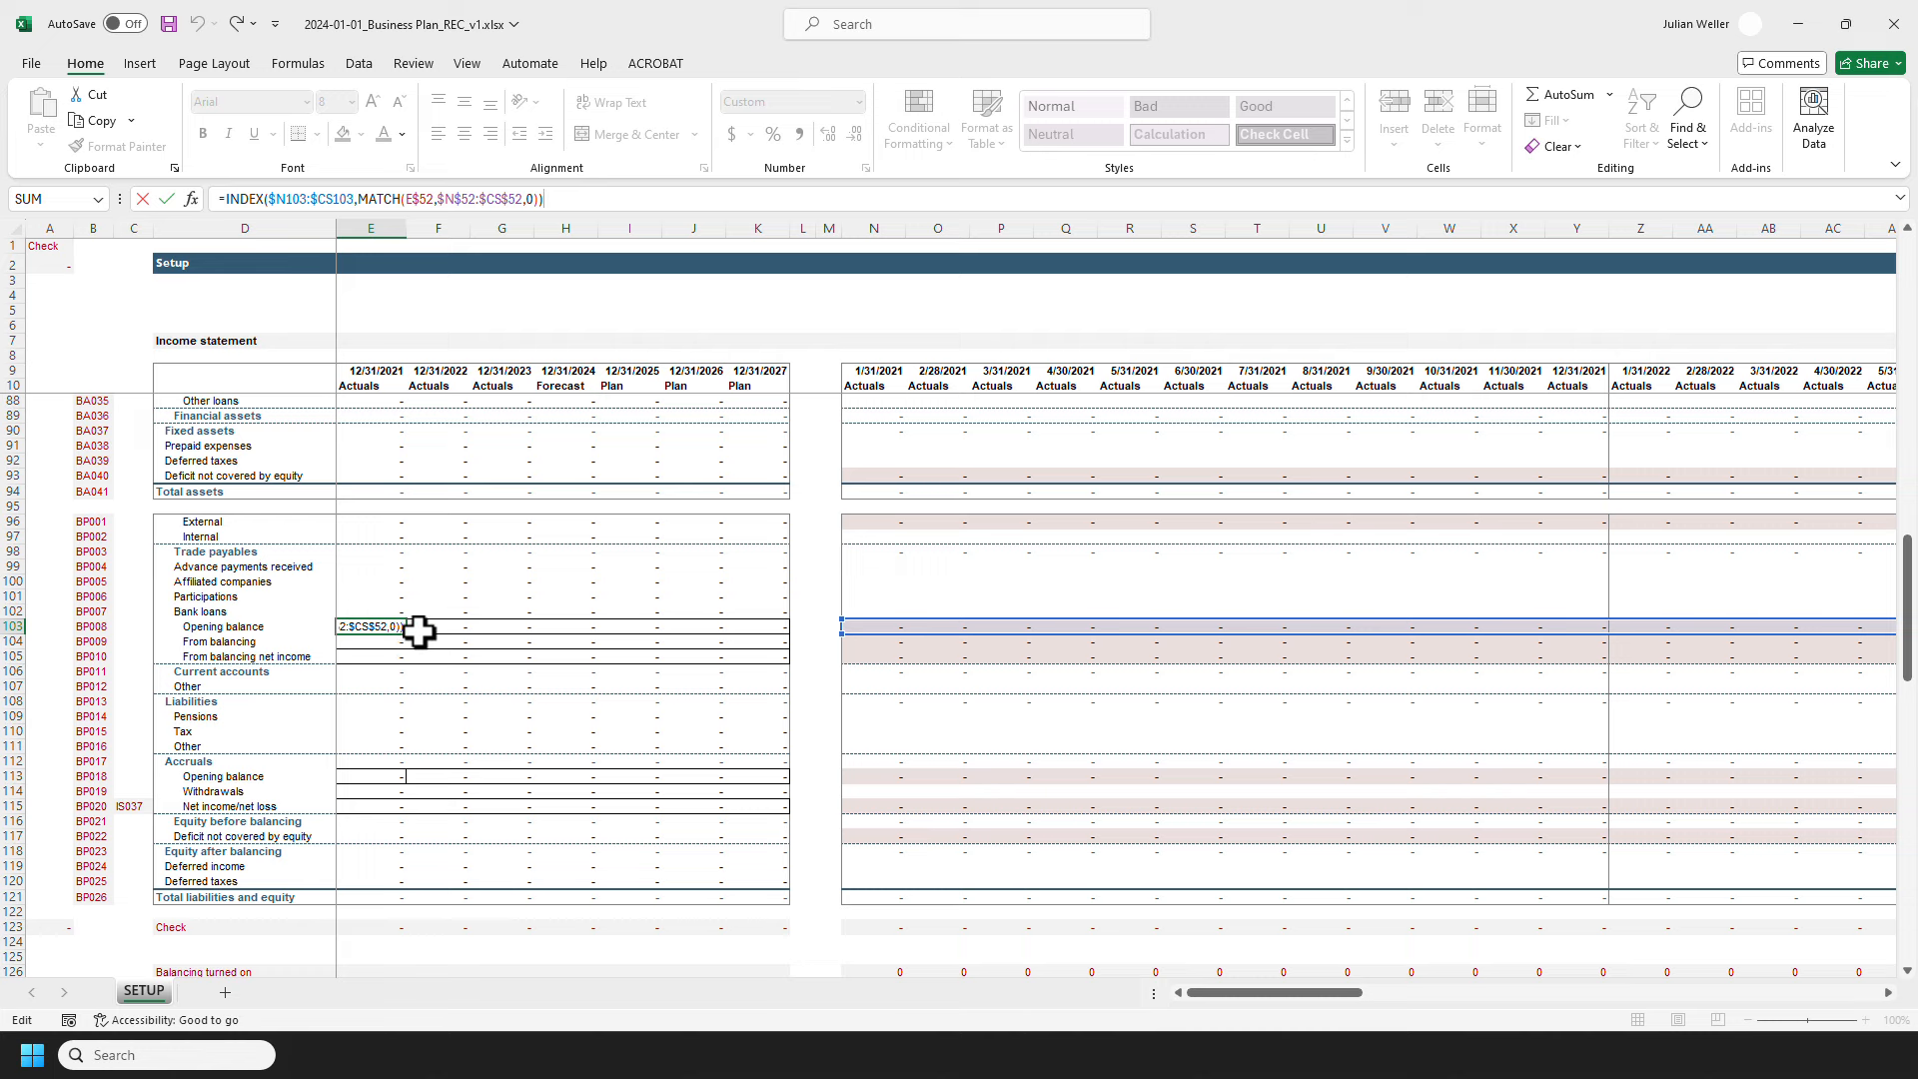
key("Escape")
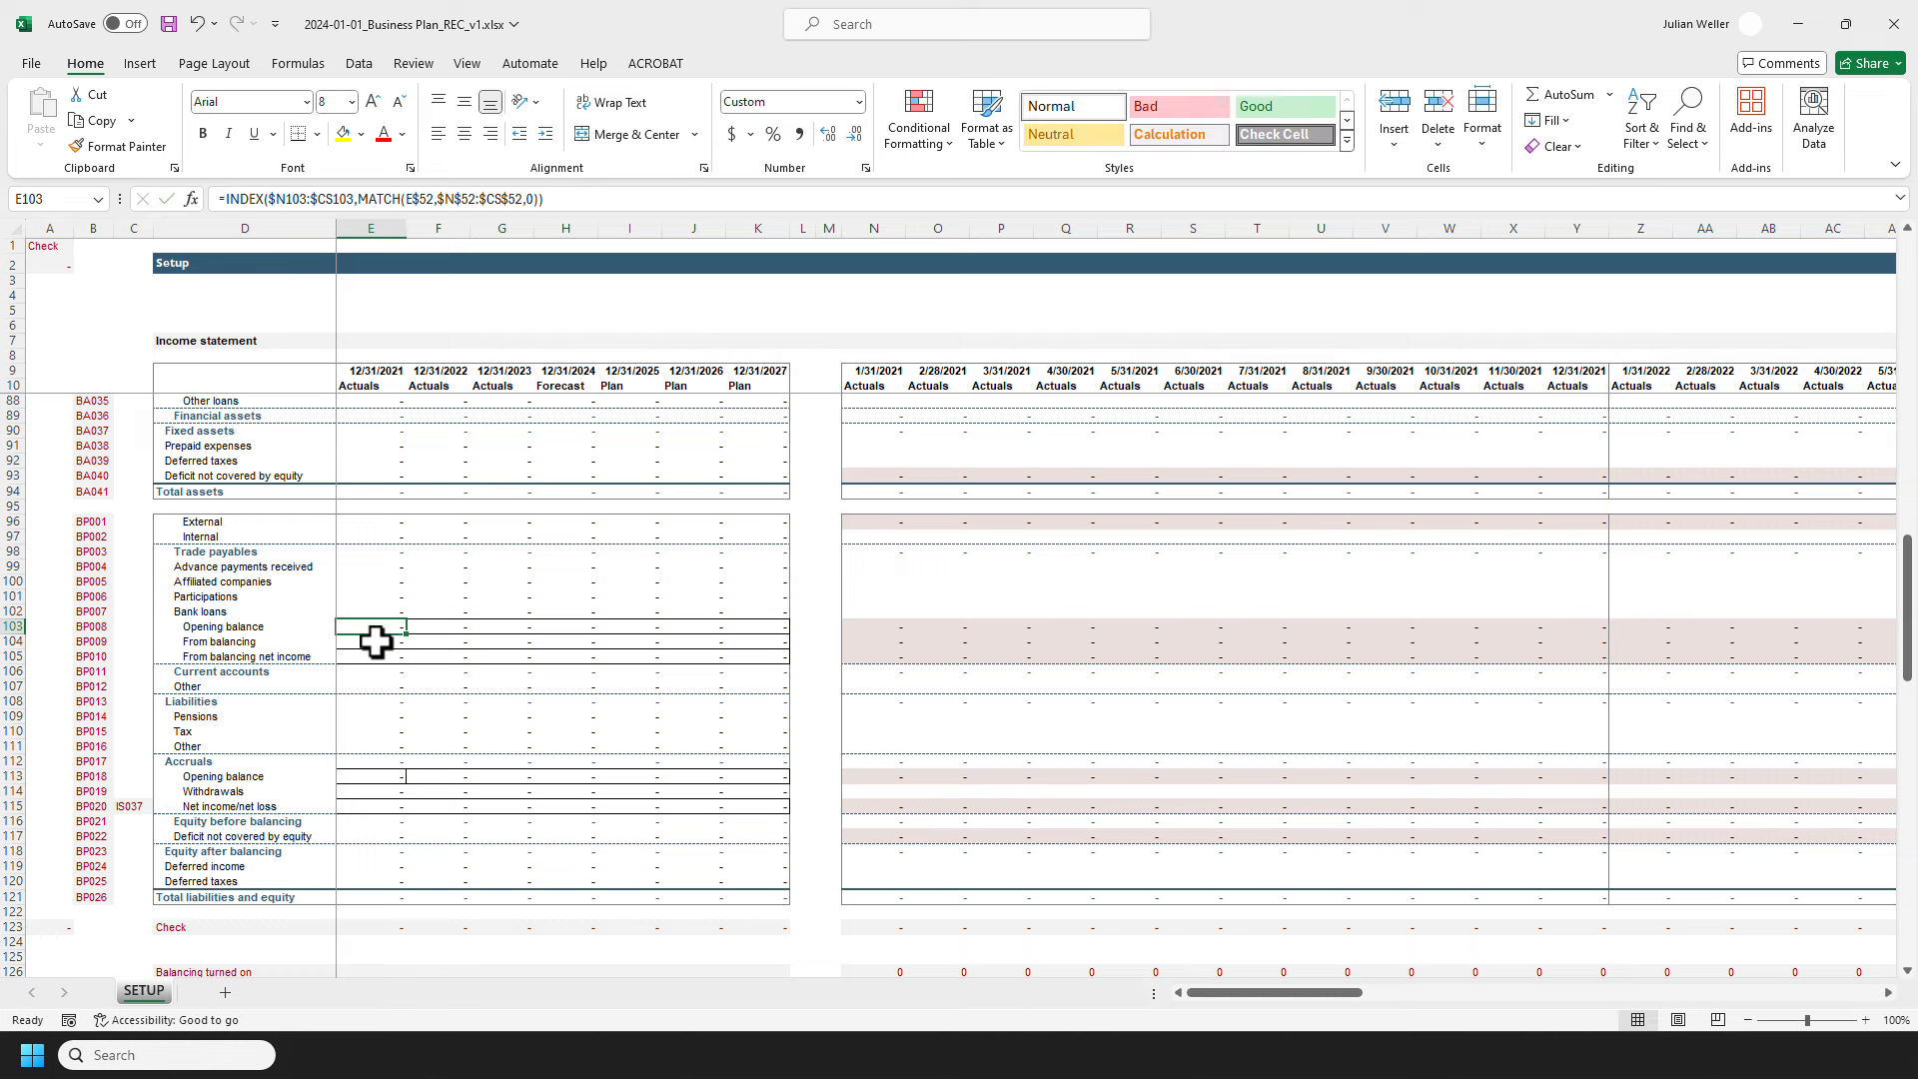
left_click(380, 643)
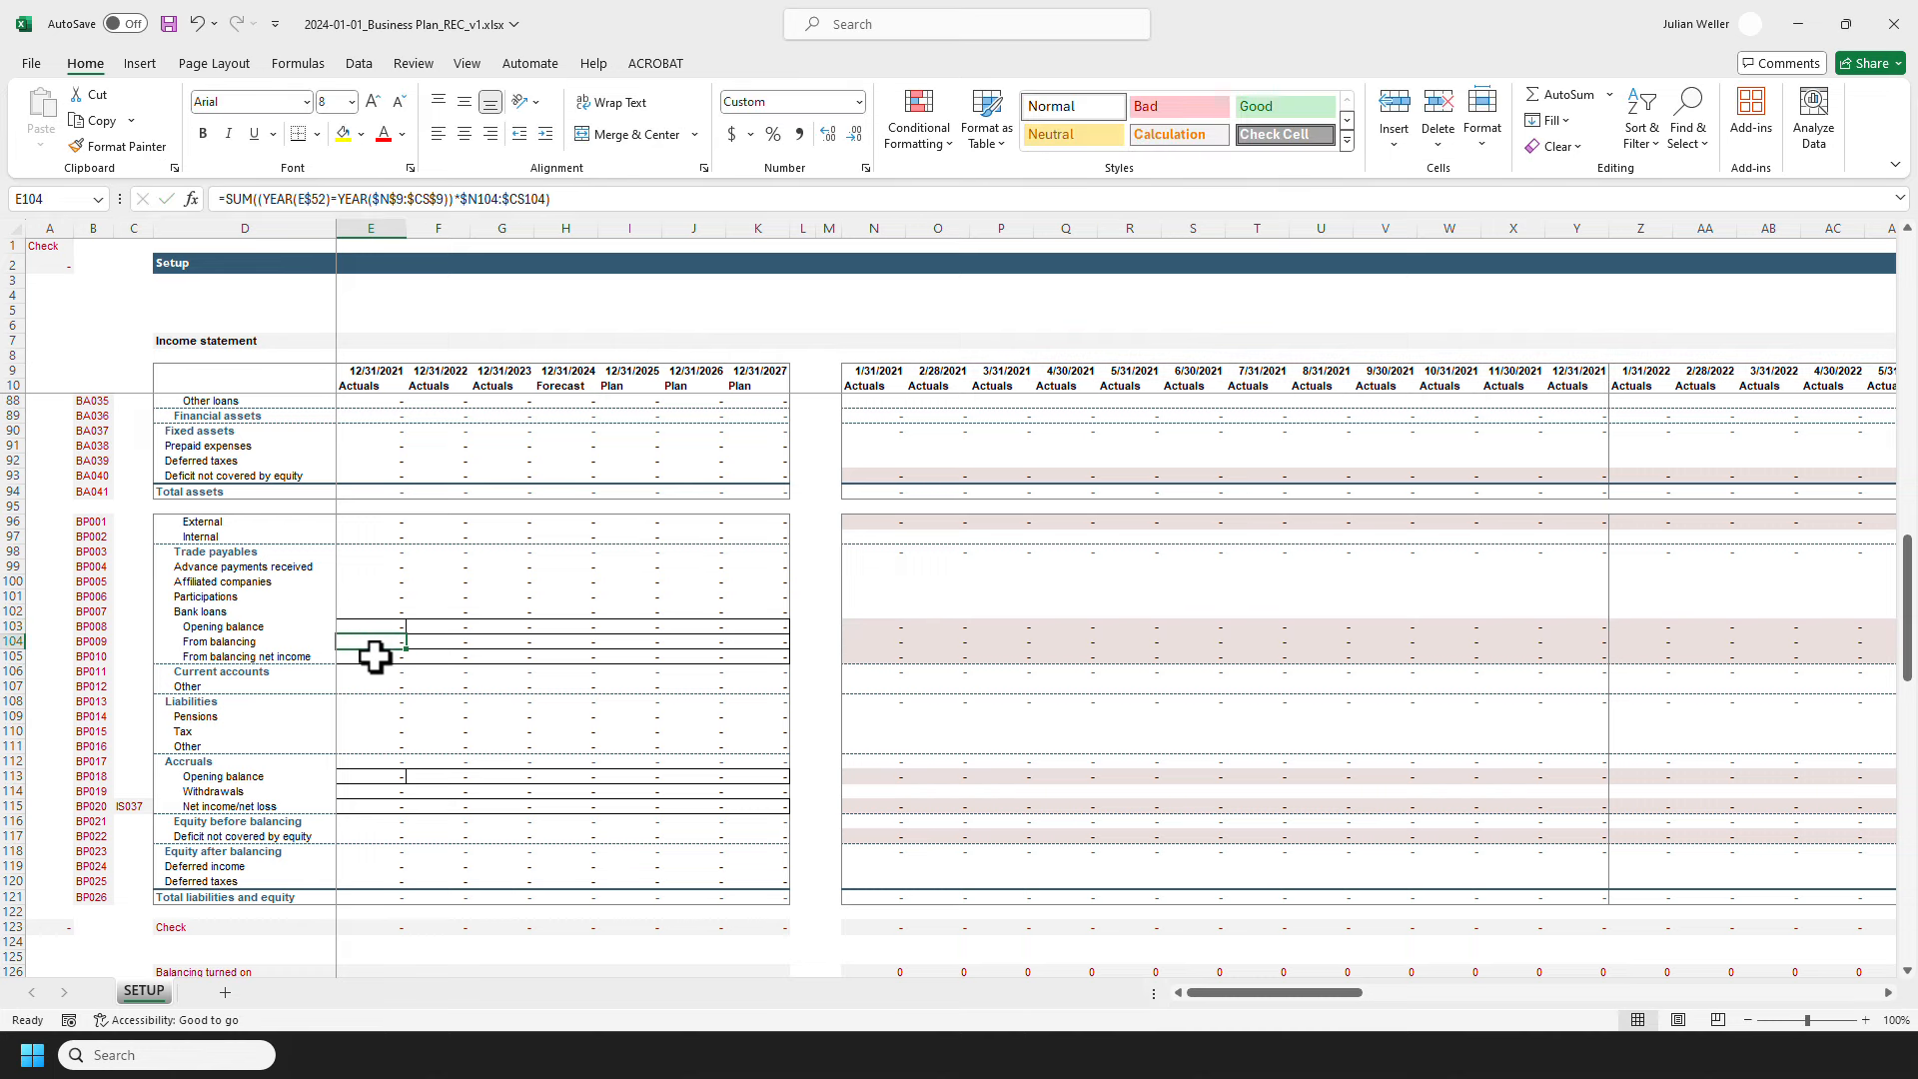
Step: Inspect the 12/31/2021 formulas for the equity Opening balance in E113 and Equity after balancing in E118
scroll(391, 696, "down", 1)
left_click(386, 729)
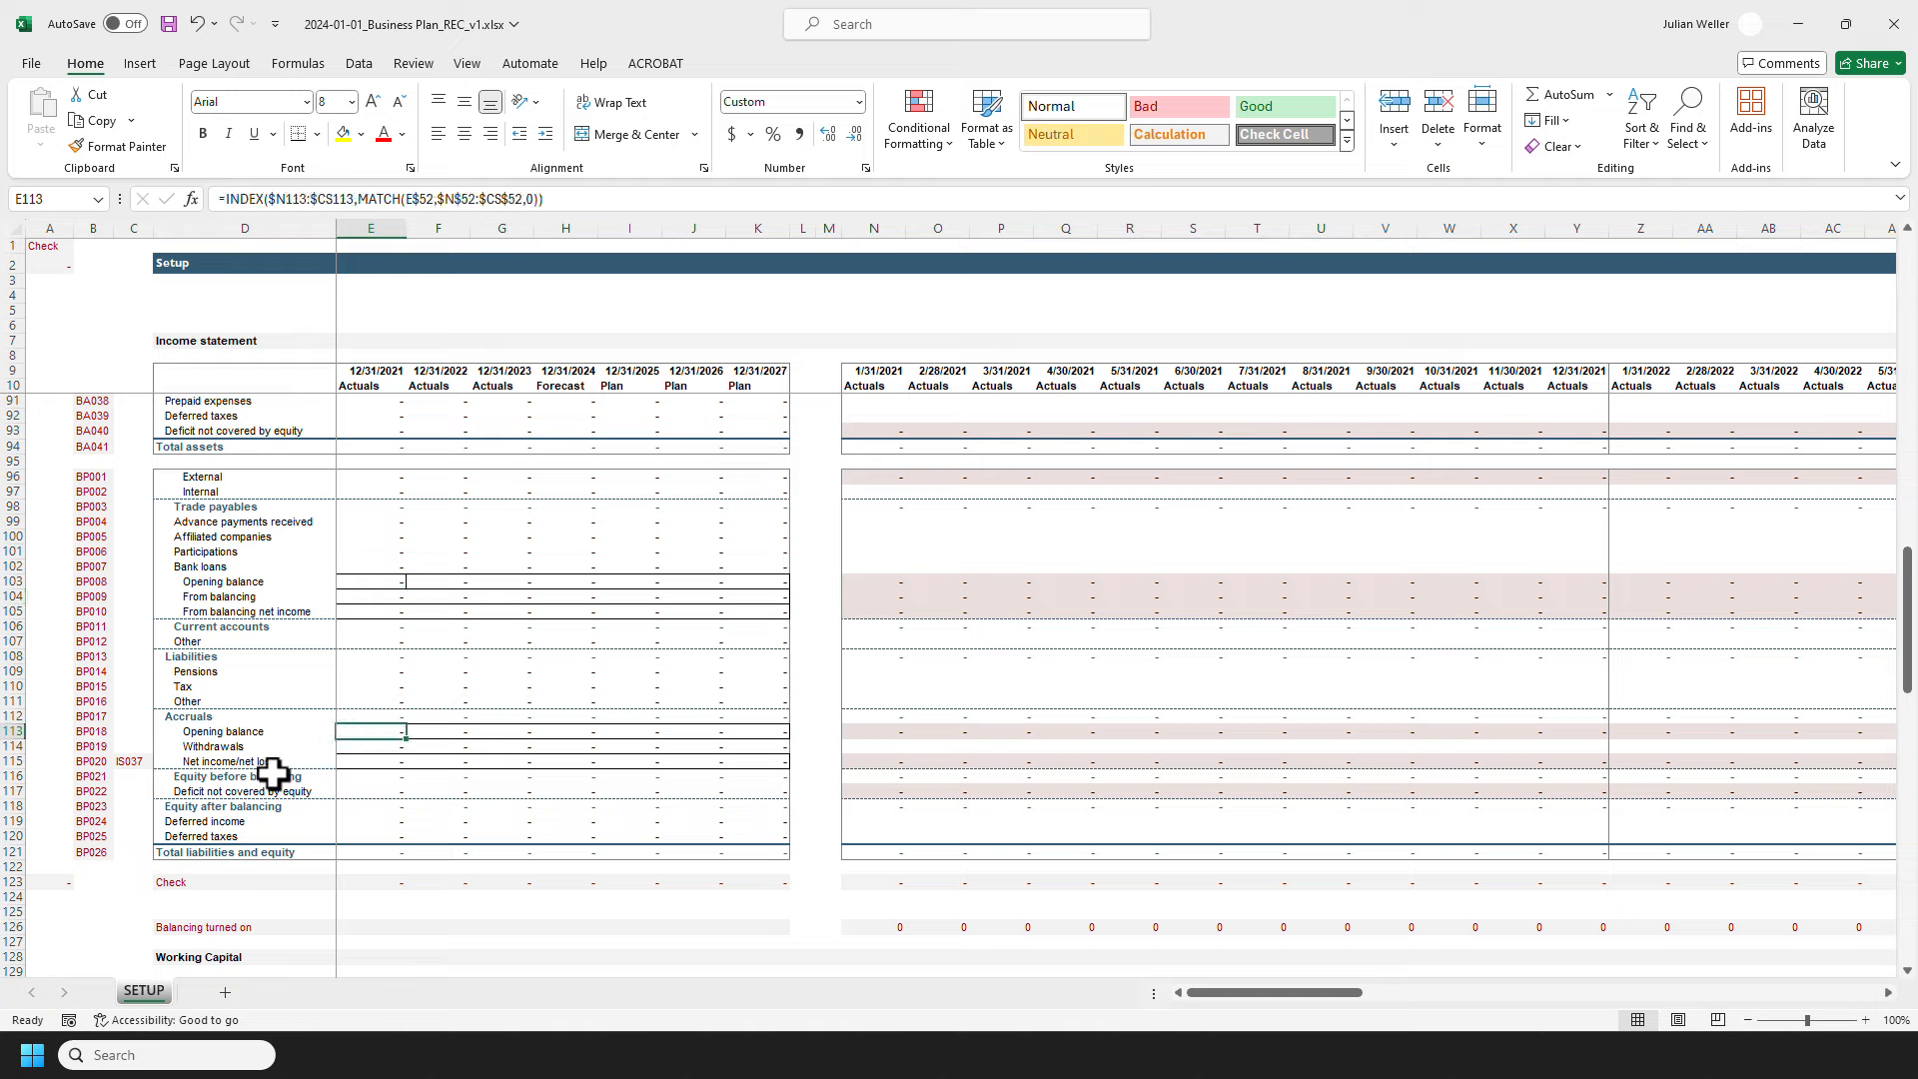
left_click(363, 805)
type("=SUM(E116,E117)")
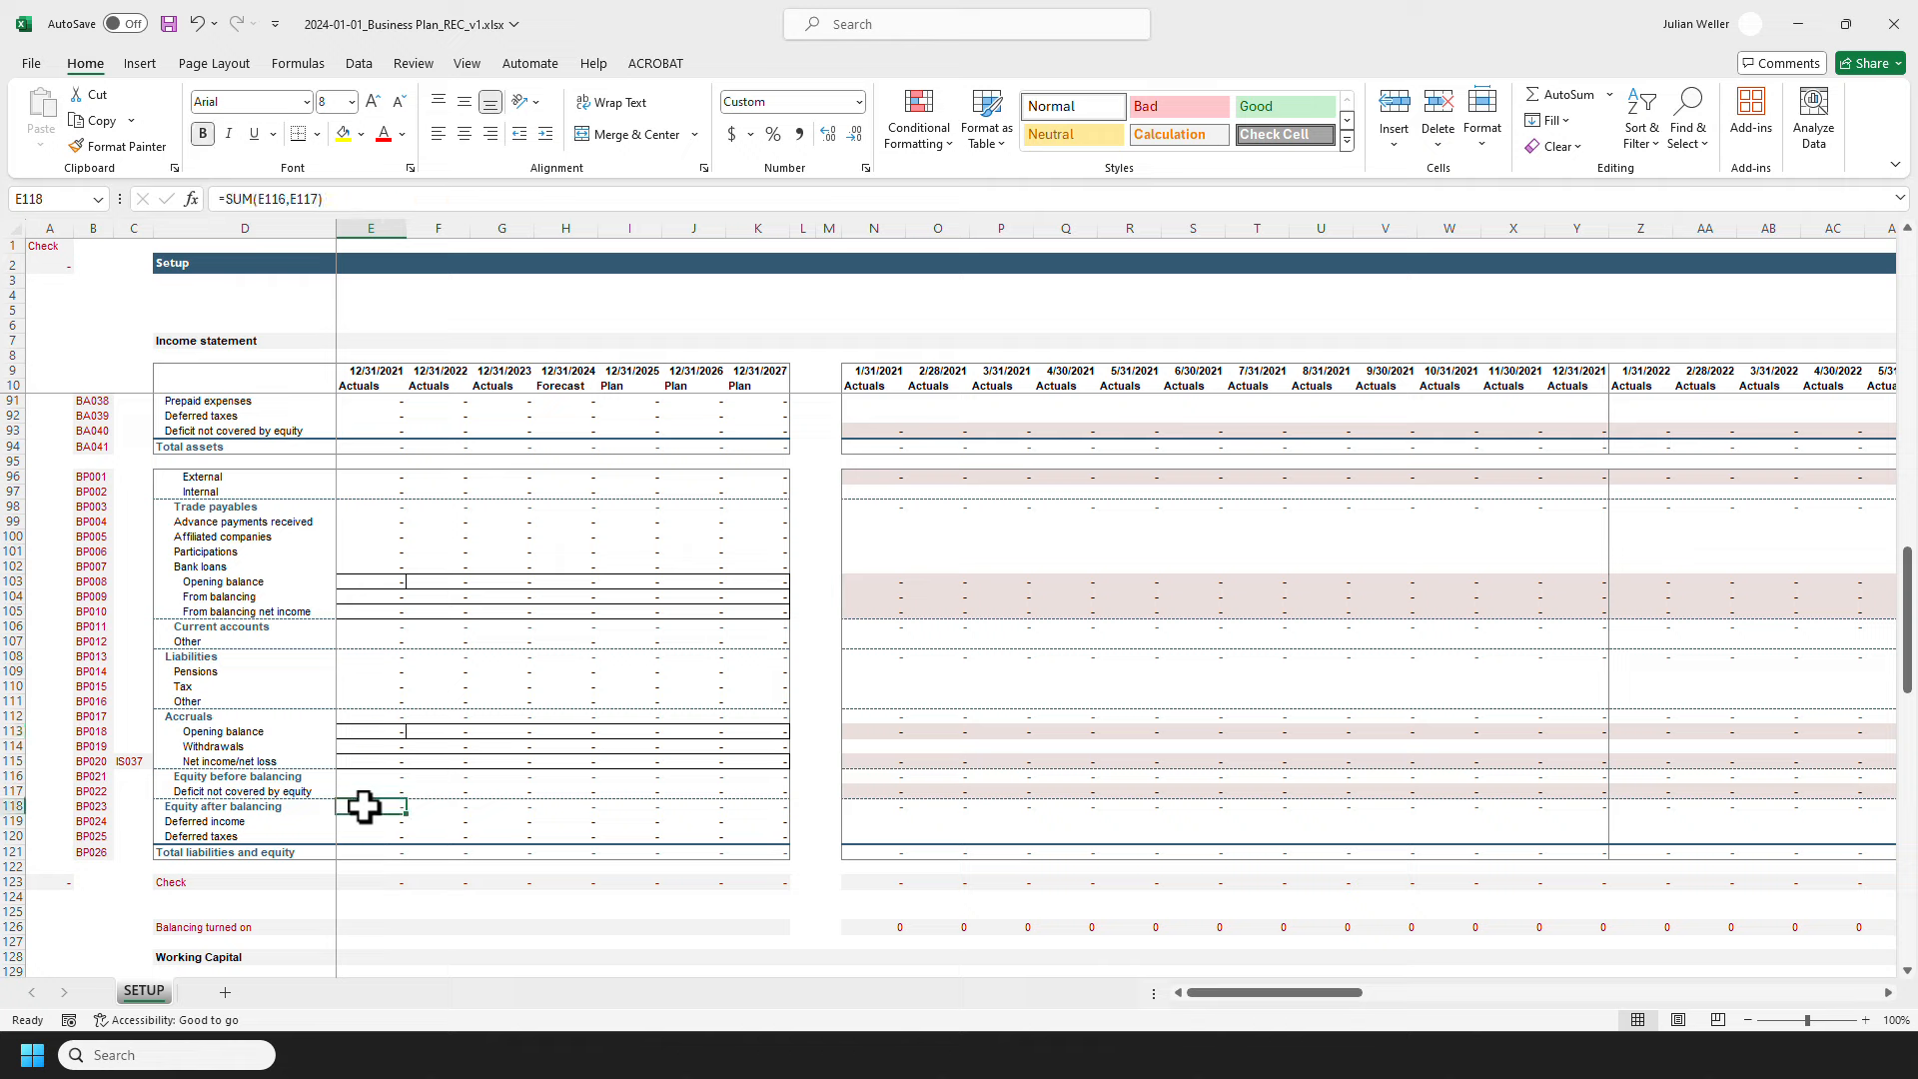
key("ctrl+Return")
Step: Inspect the 12/31/2021 balance sheet check formula in E123 and trace its references to total assets and total liabilities and equity
scroll(379, 773, "down", 2)
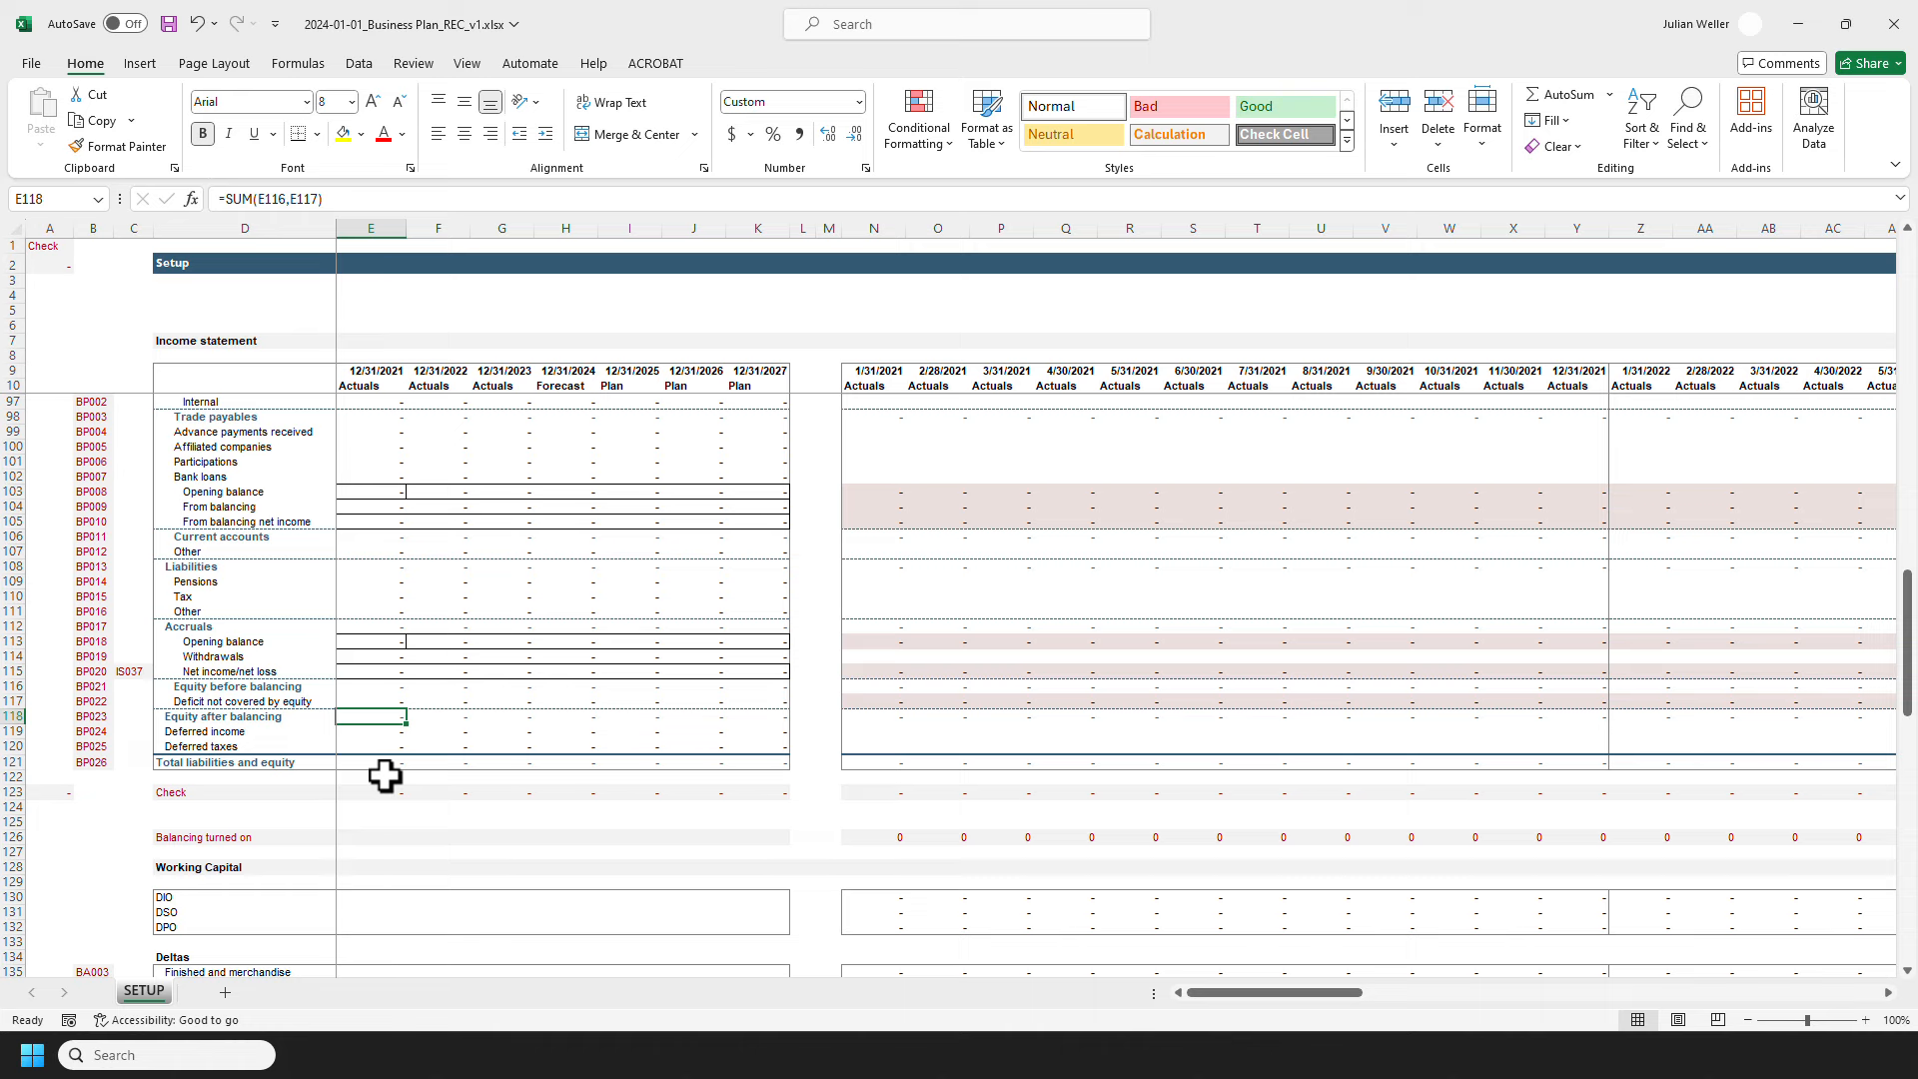
double_click(376, 792)
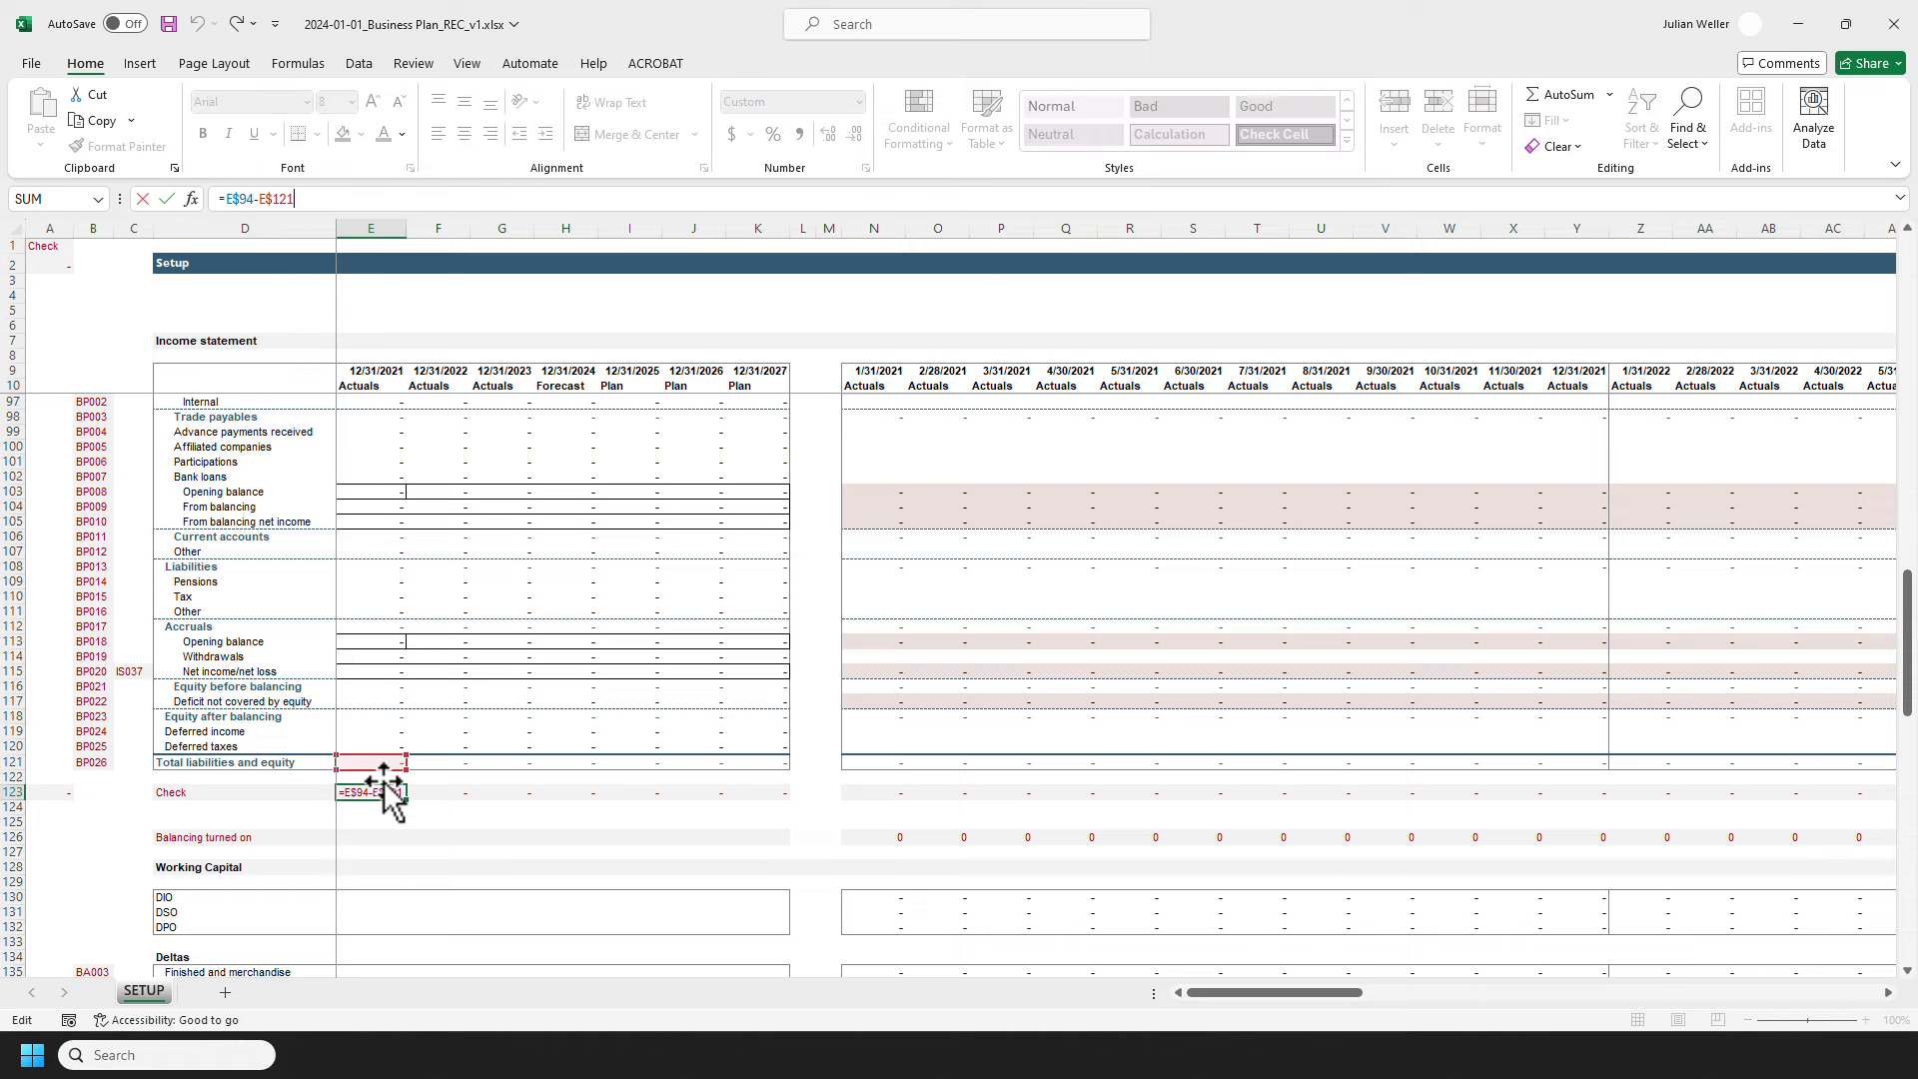
scroll(369, 774, "up", 5)
scroll(364, 736, "down", 2)
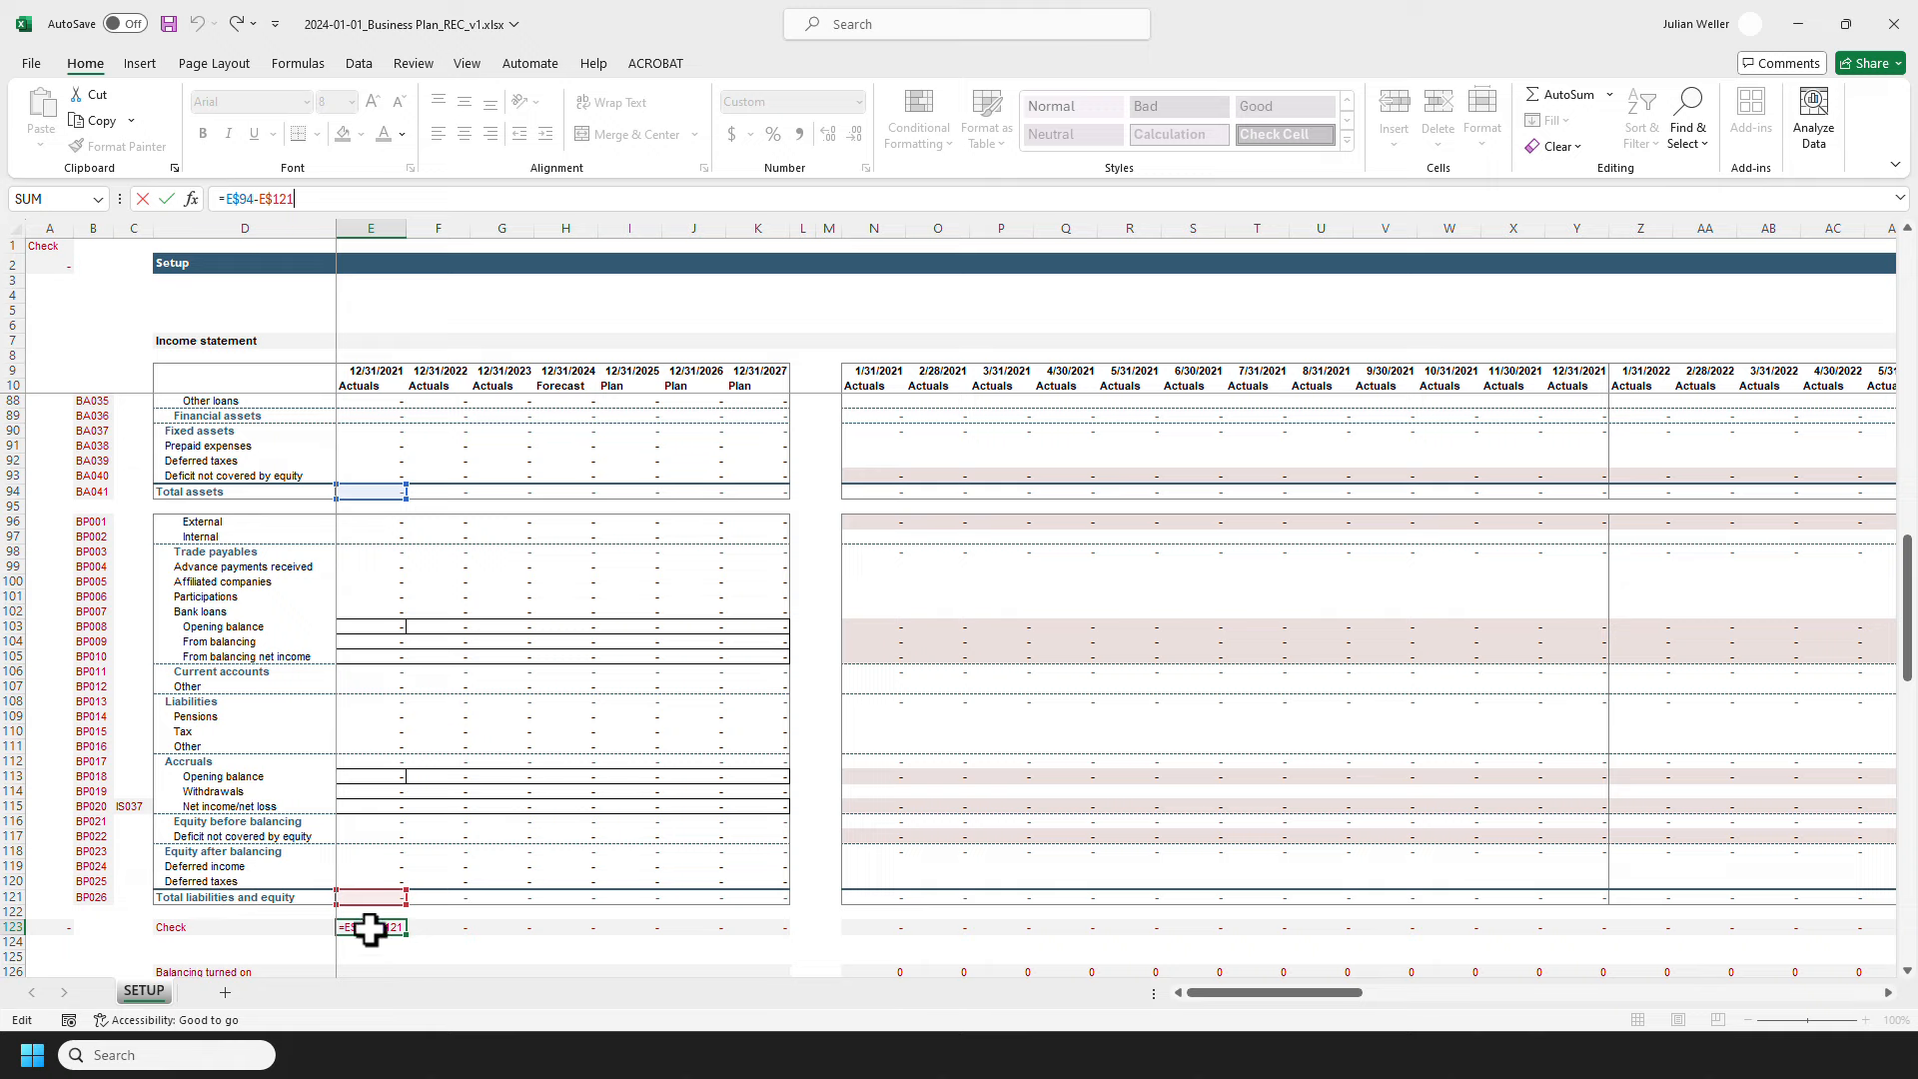
key("Escape")
Step: Inspect the row check formula in A123 and the overall sheet check formula in A2
left_click(47, 921)
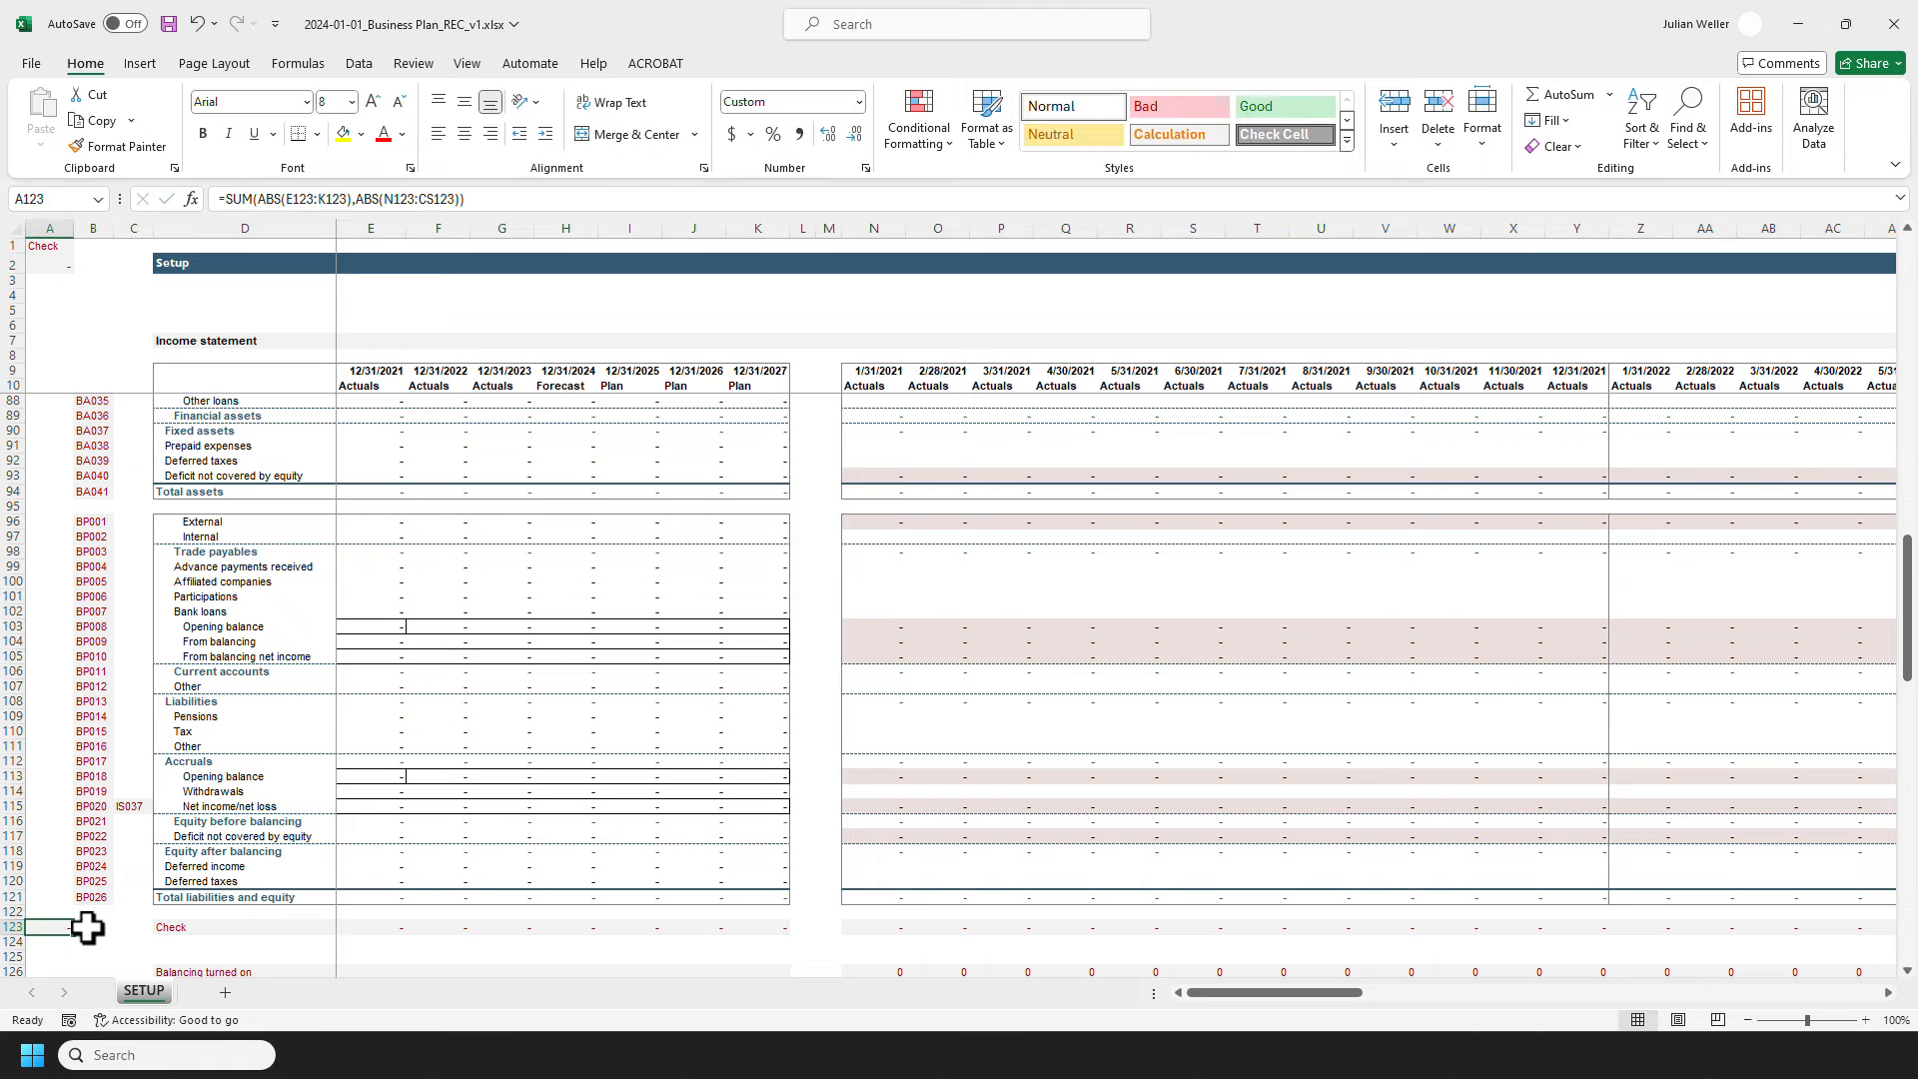
key("F2")
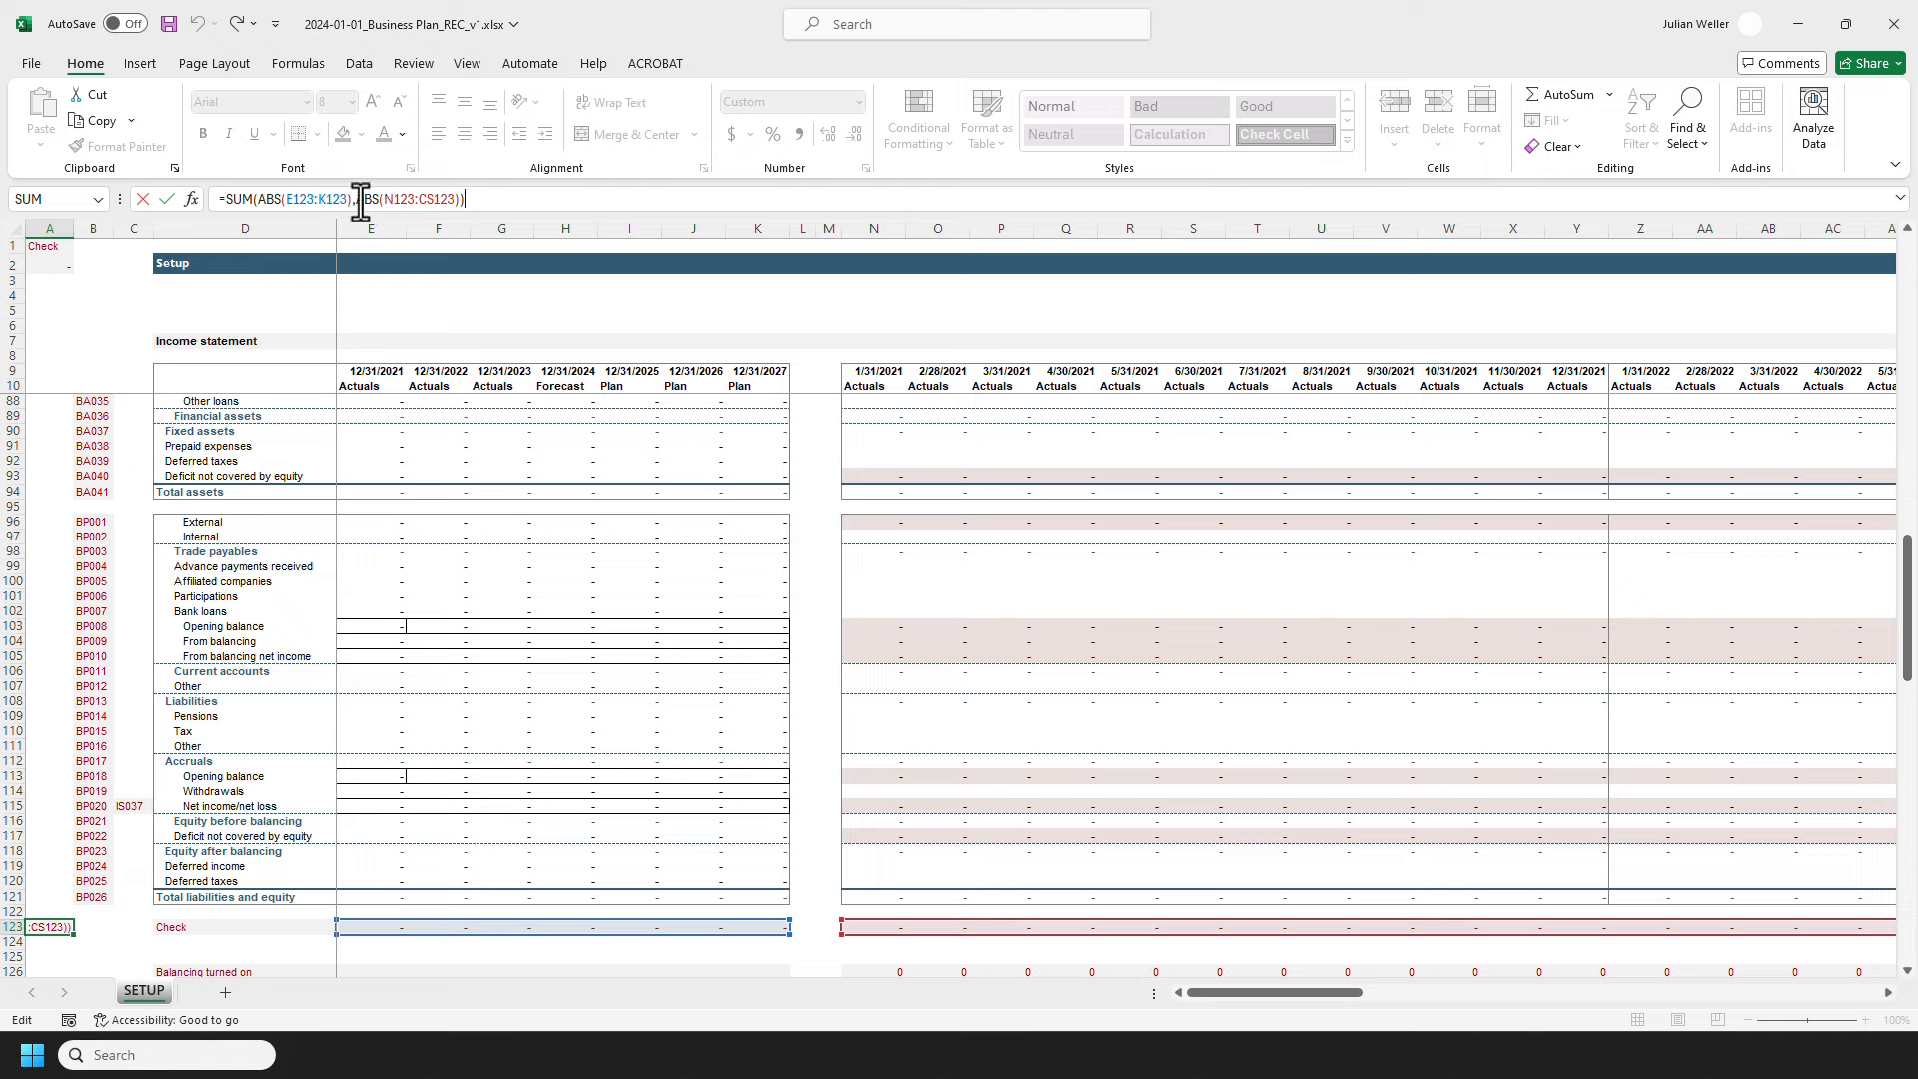
key("Return")
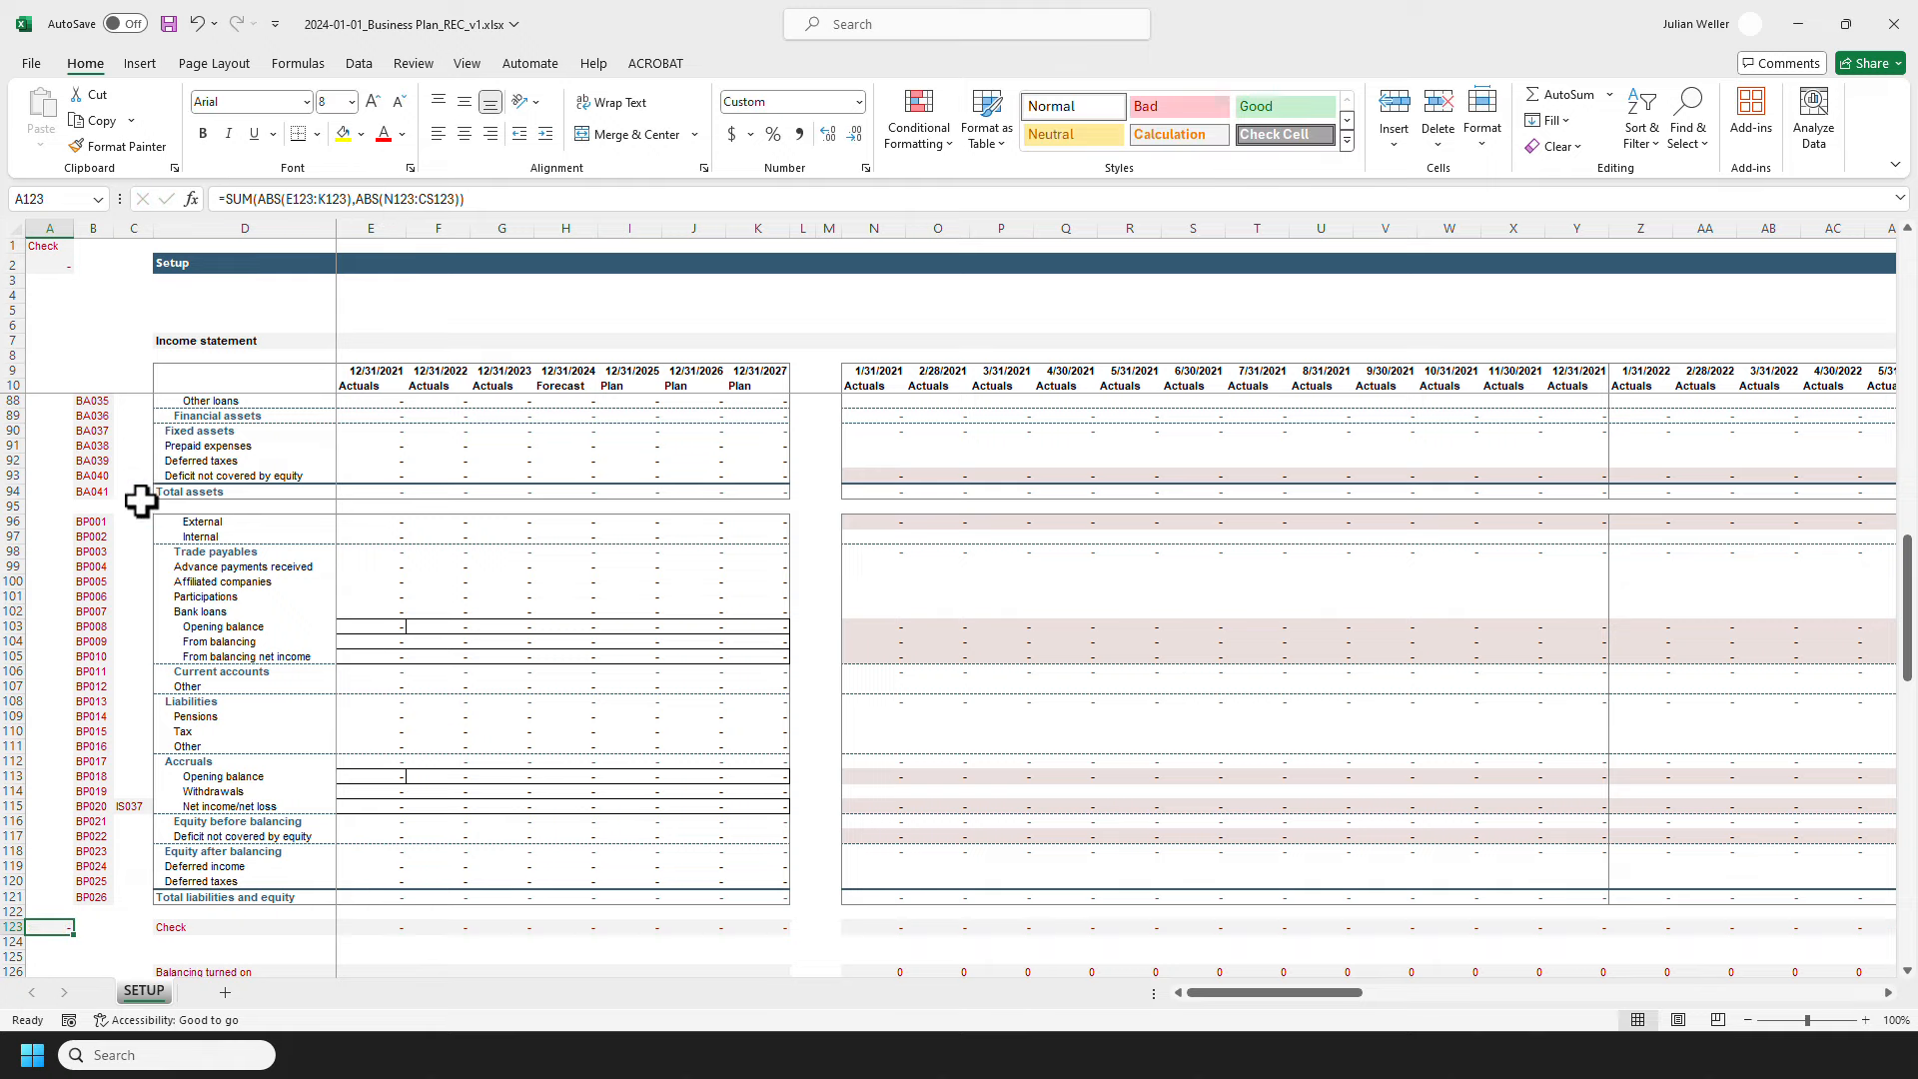
double_click(57, 264)
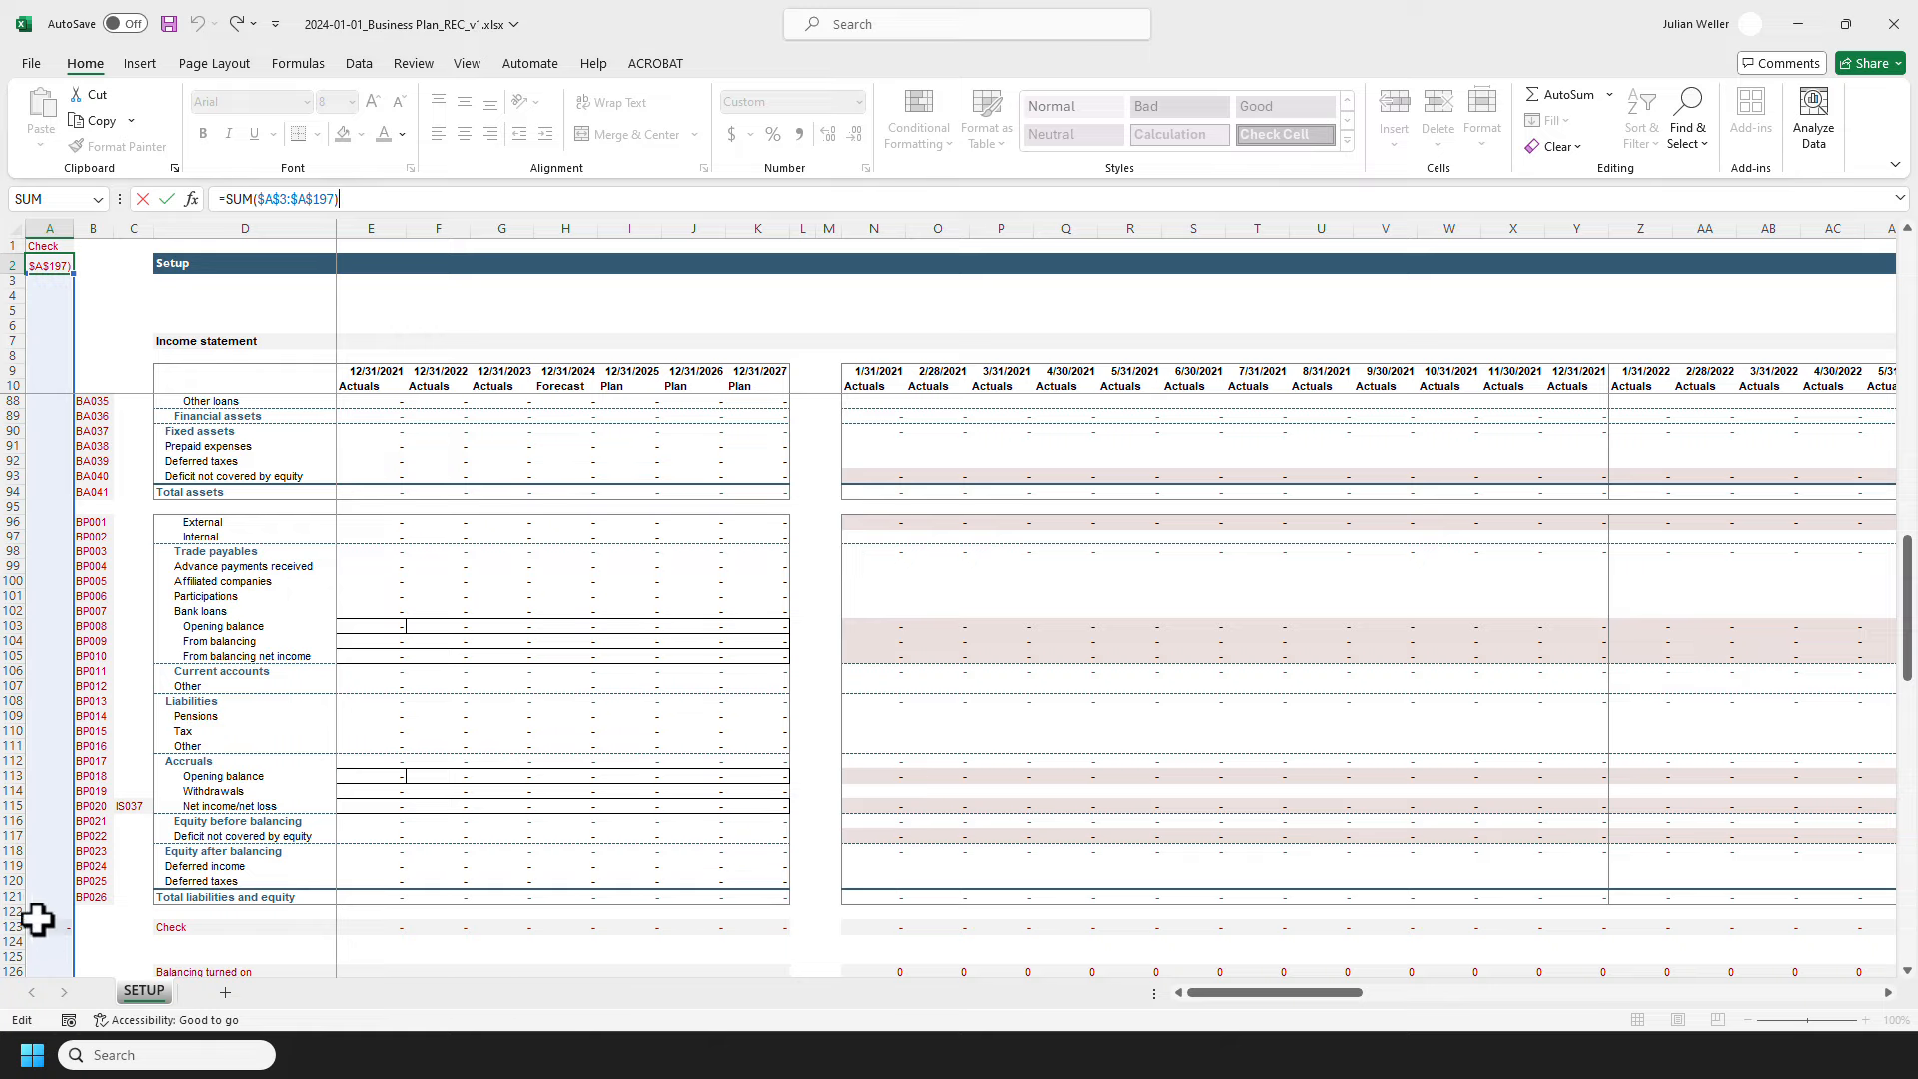
key("Escape")
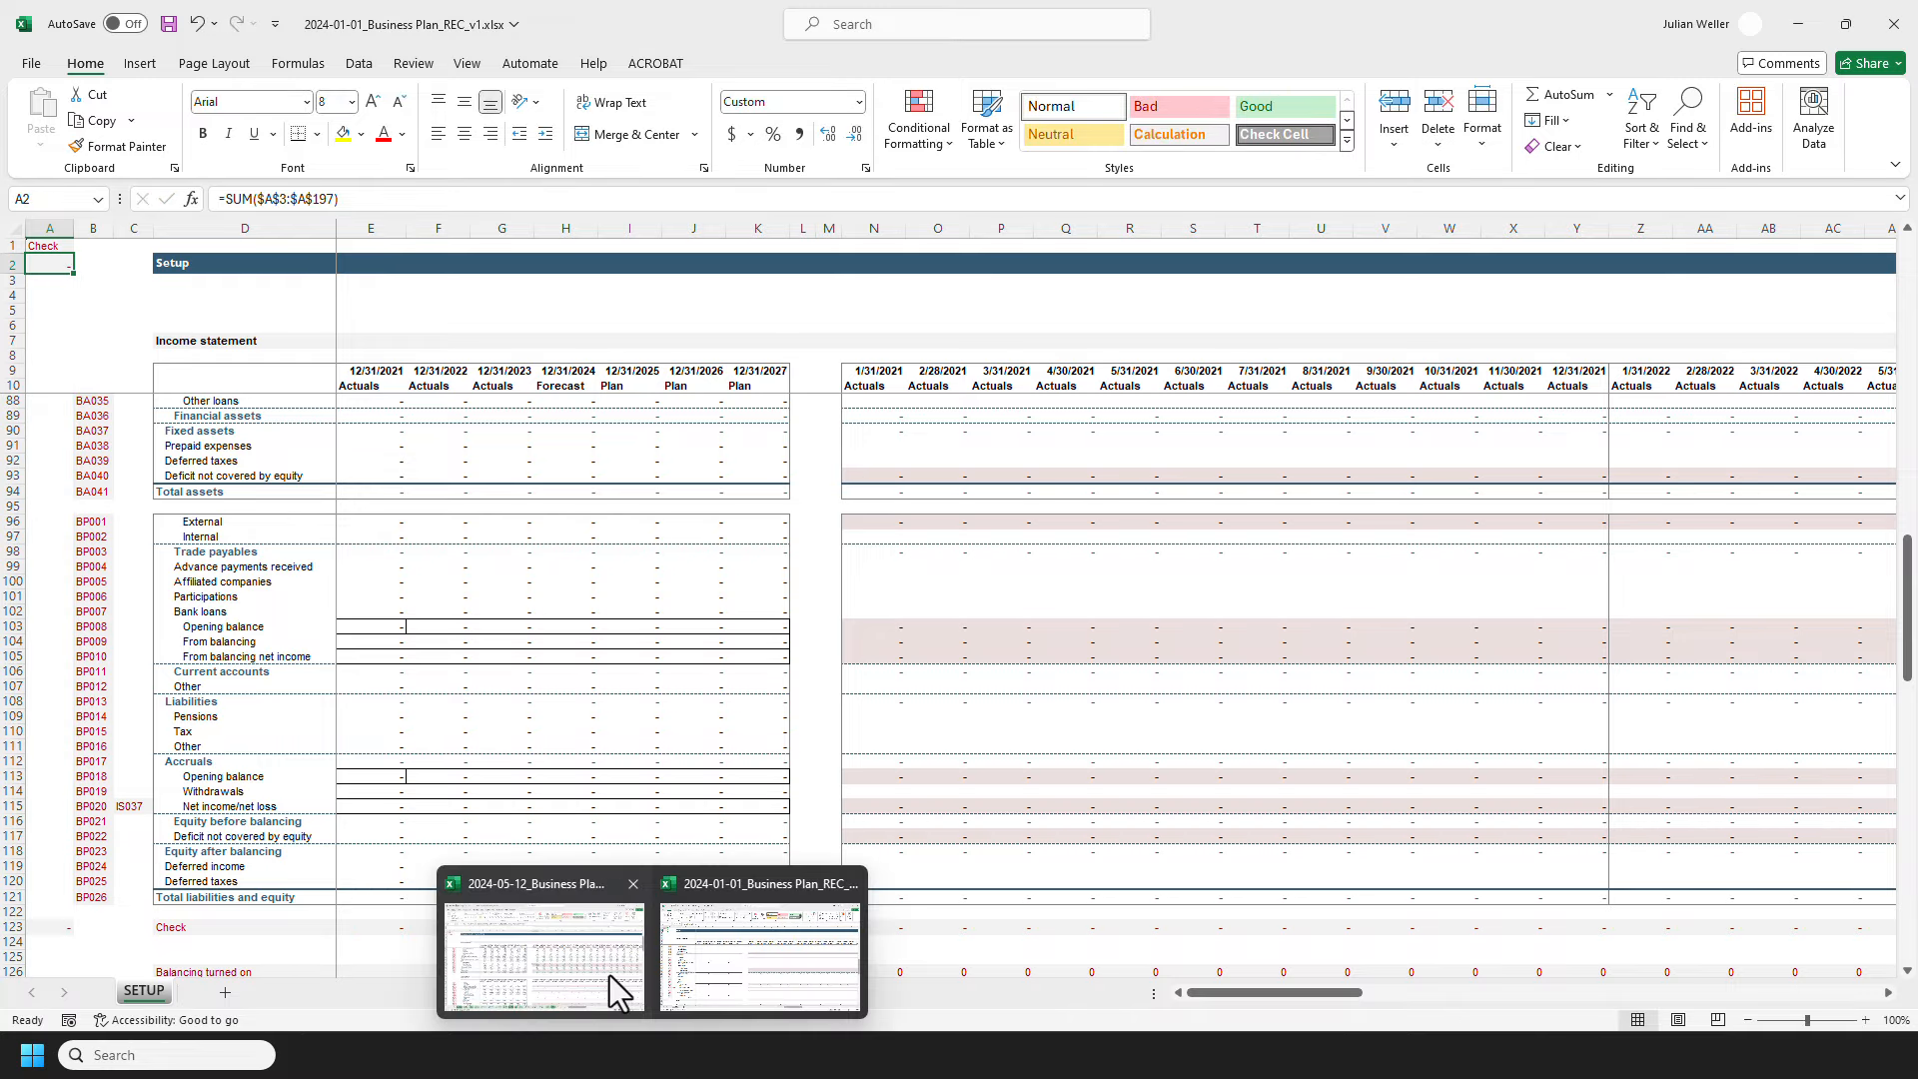
Step: Switch to 2024-05-12_Business Plan_v35_vF.xlsx and examine sheet C's check overview, including its cell references, total, and the checks in A22 and A2
left_click(609, 974)
right_click(36, 992)
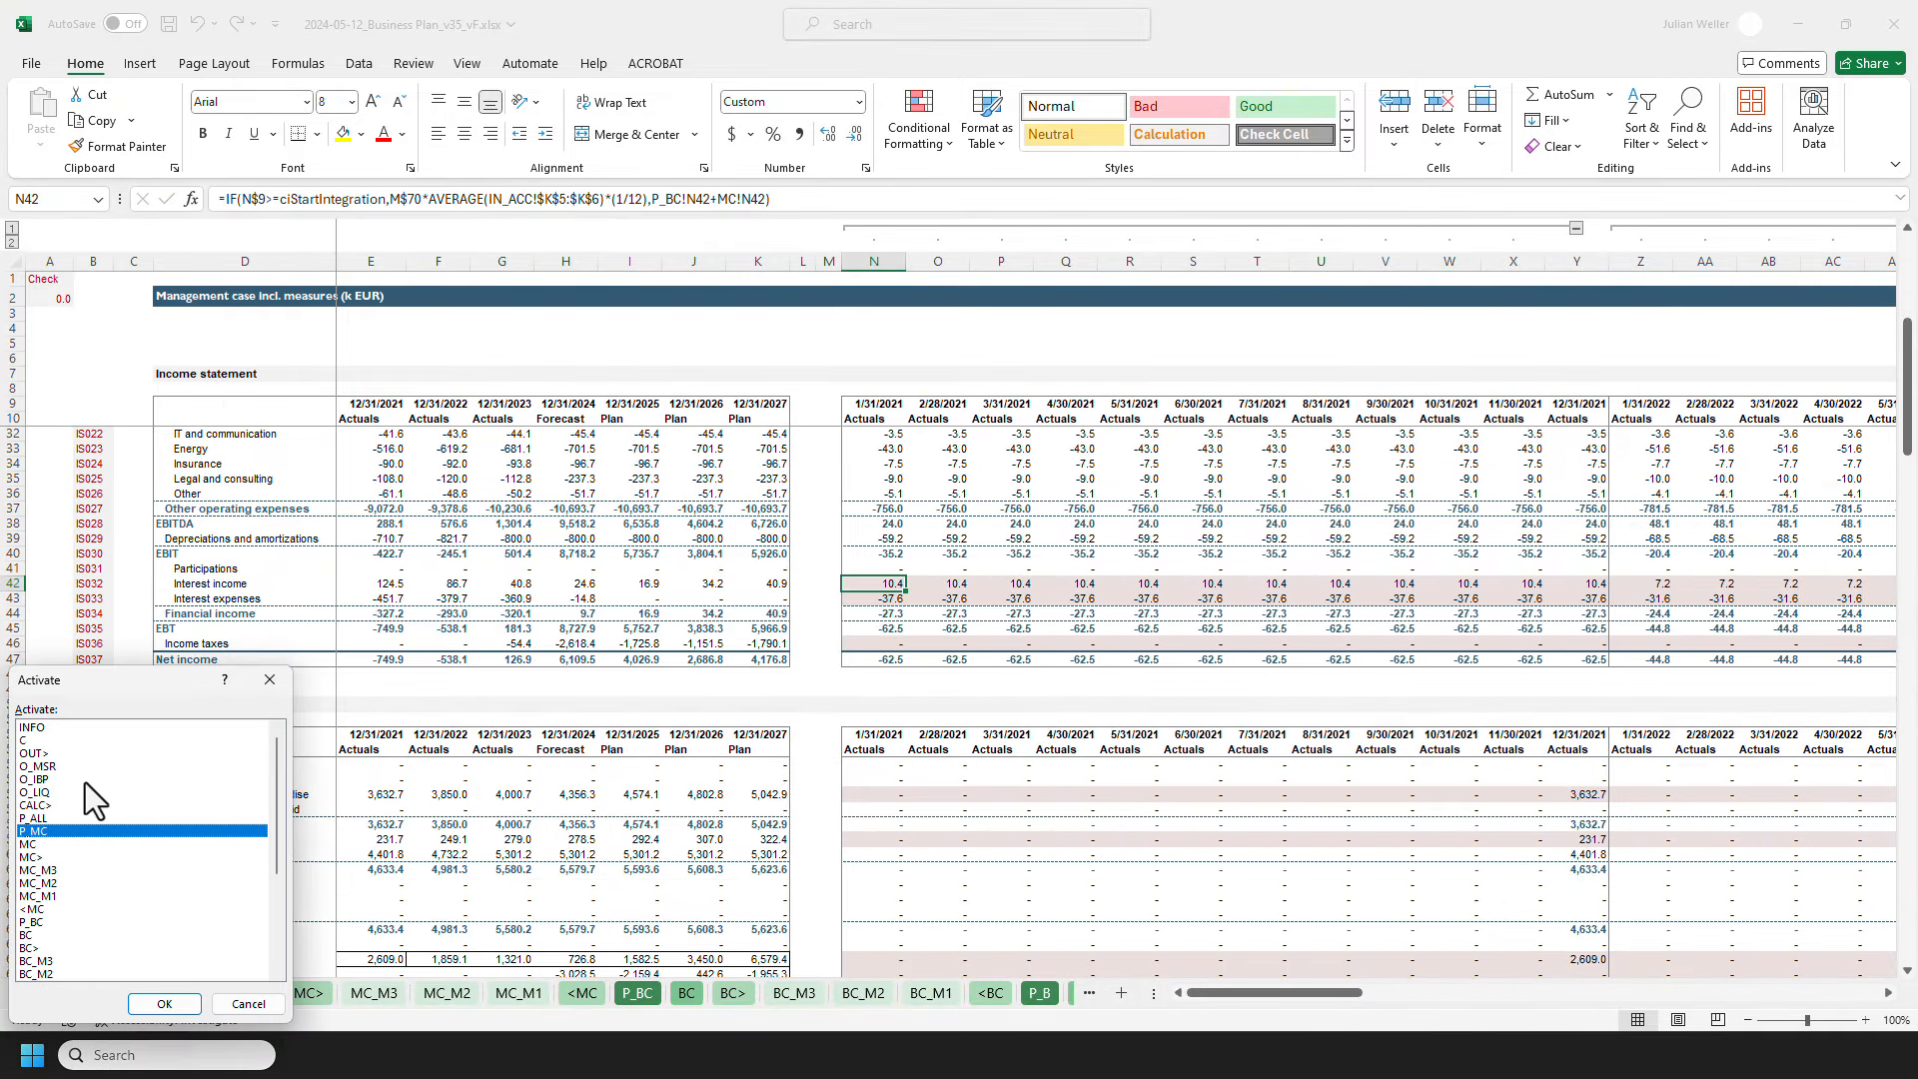
double_click(42, 740)
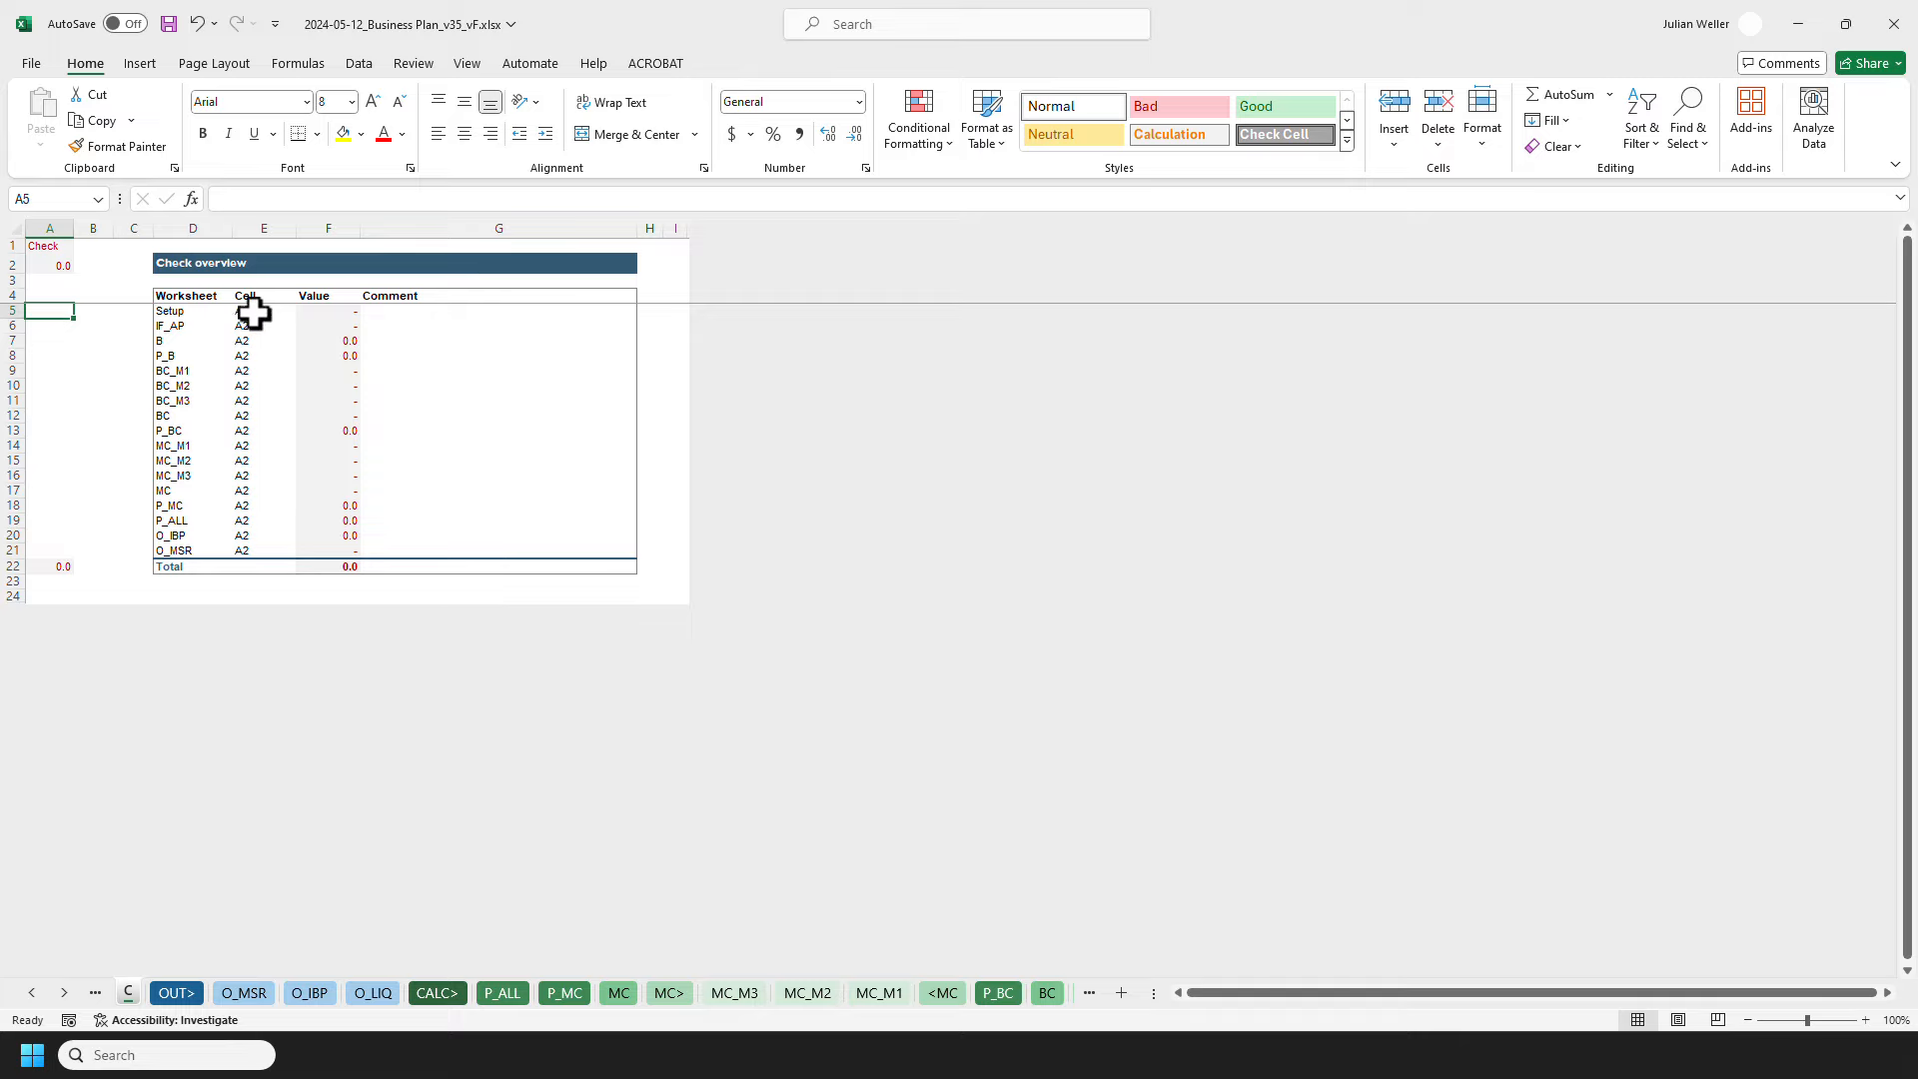
left_click_drag(253, 313, 250, 548)
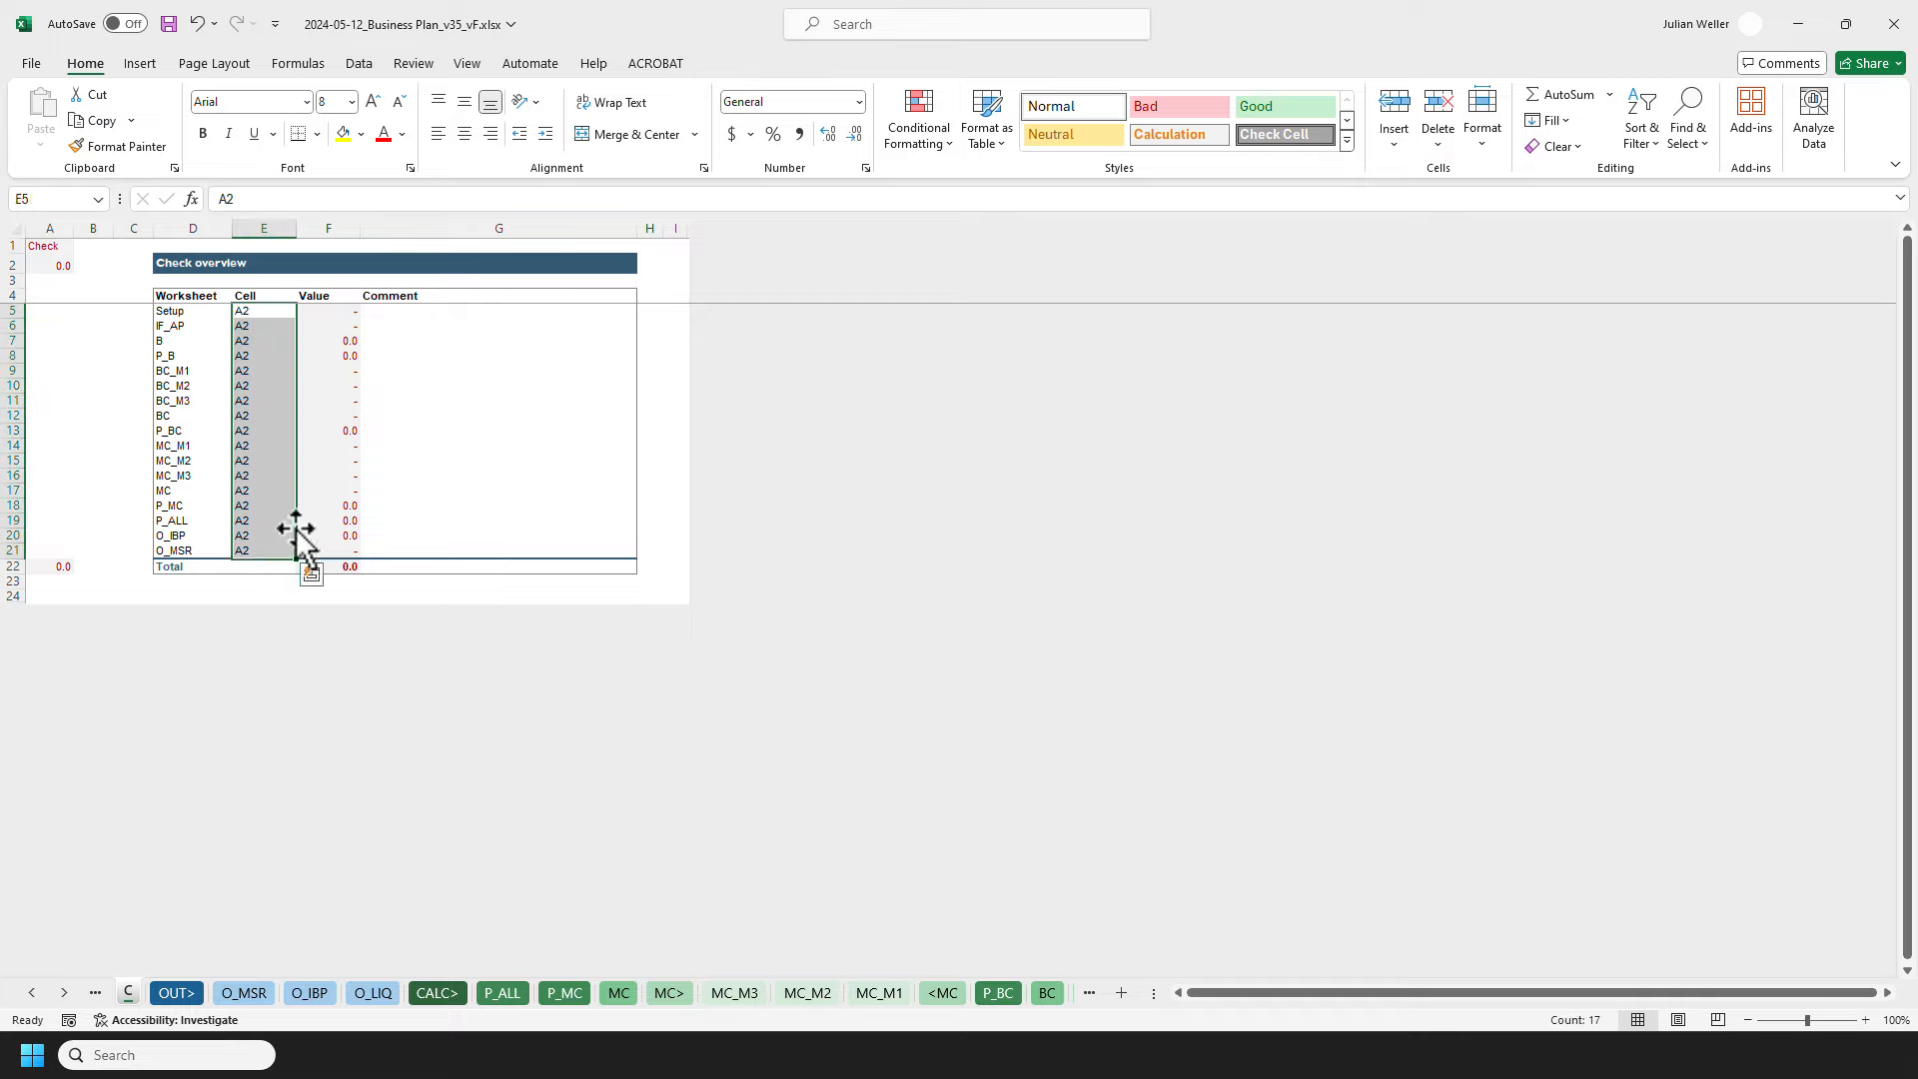
double_click(344, 564)
left_click(62, 568)
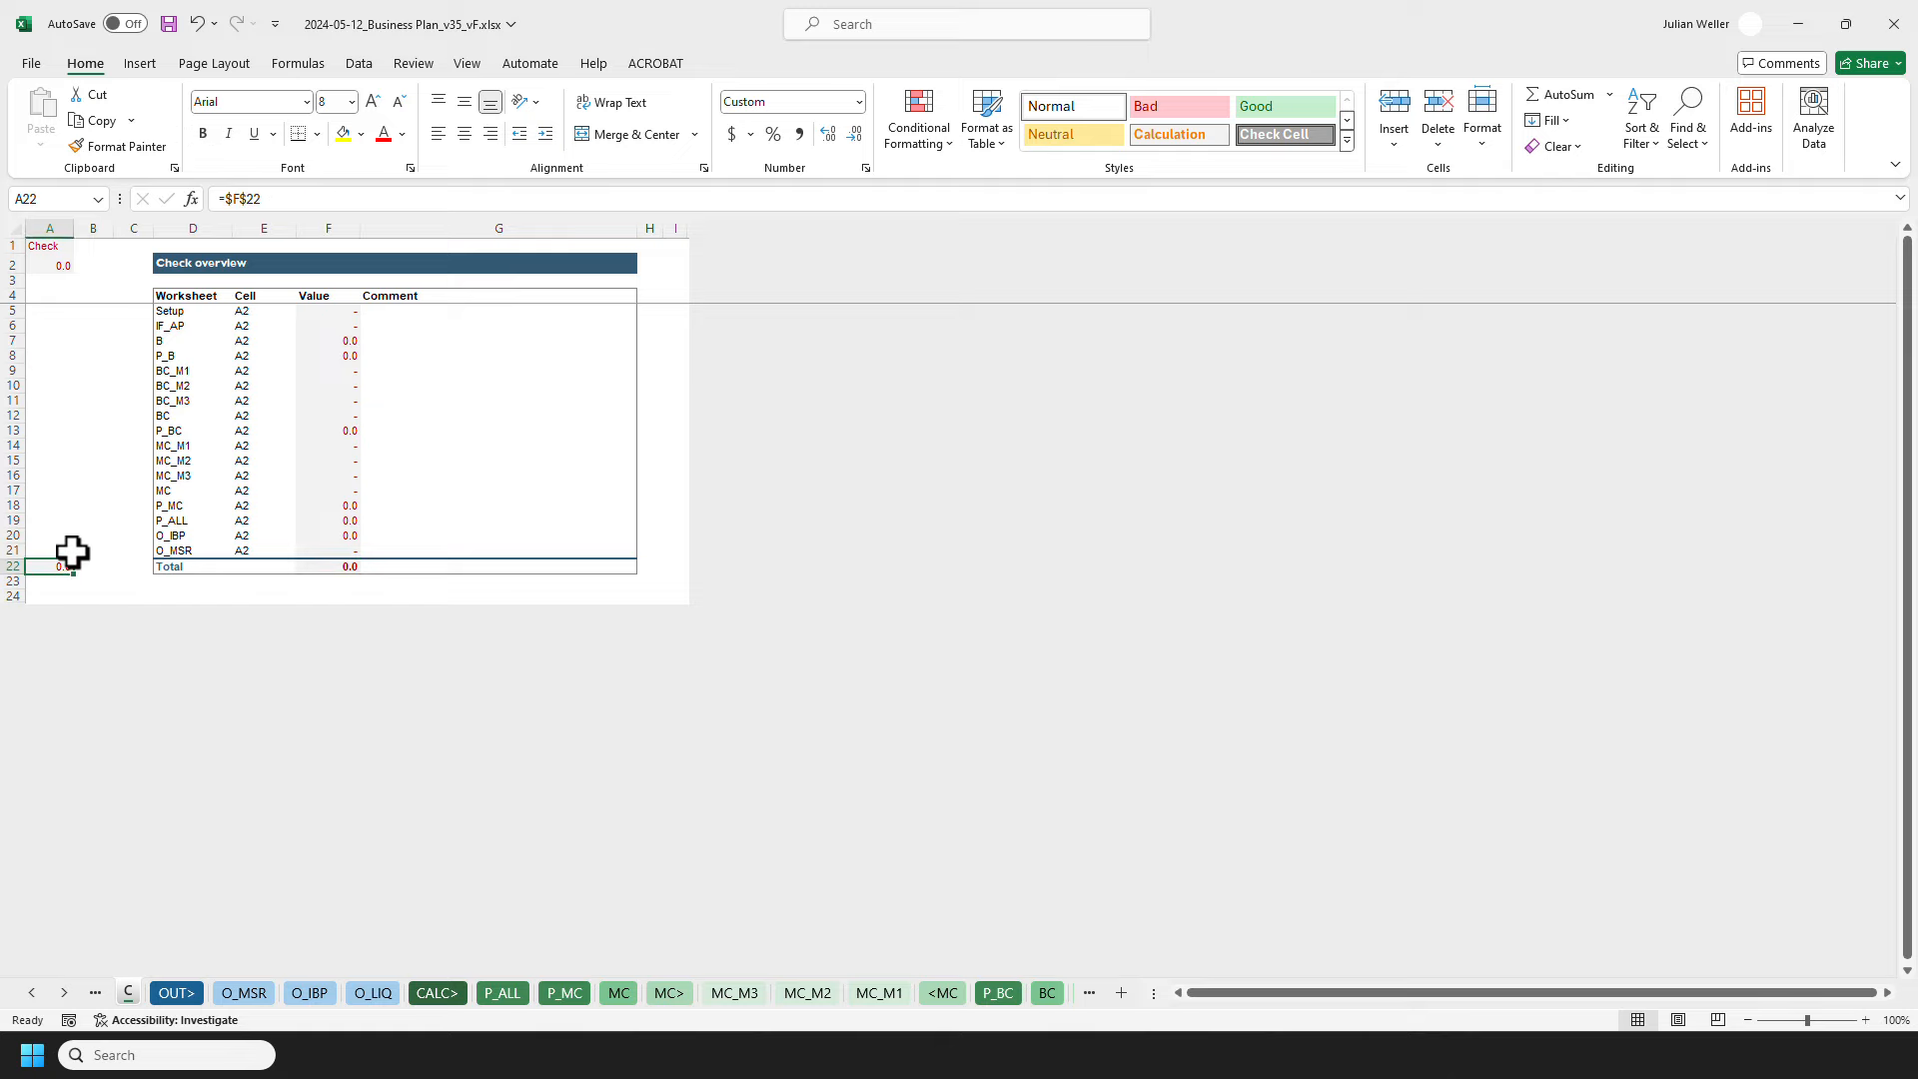
double_click(50, 262)
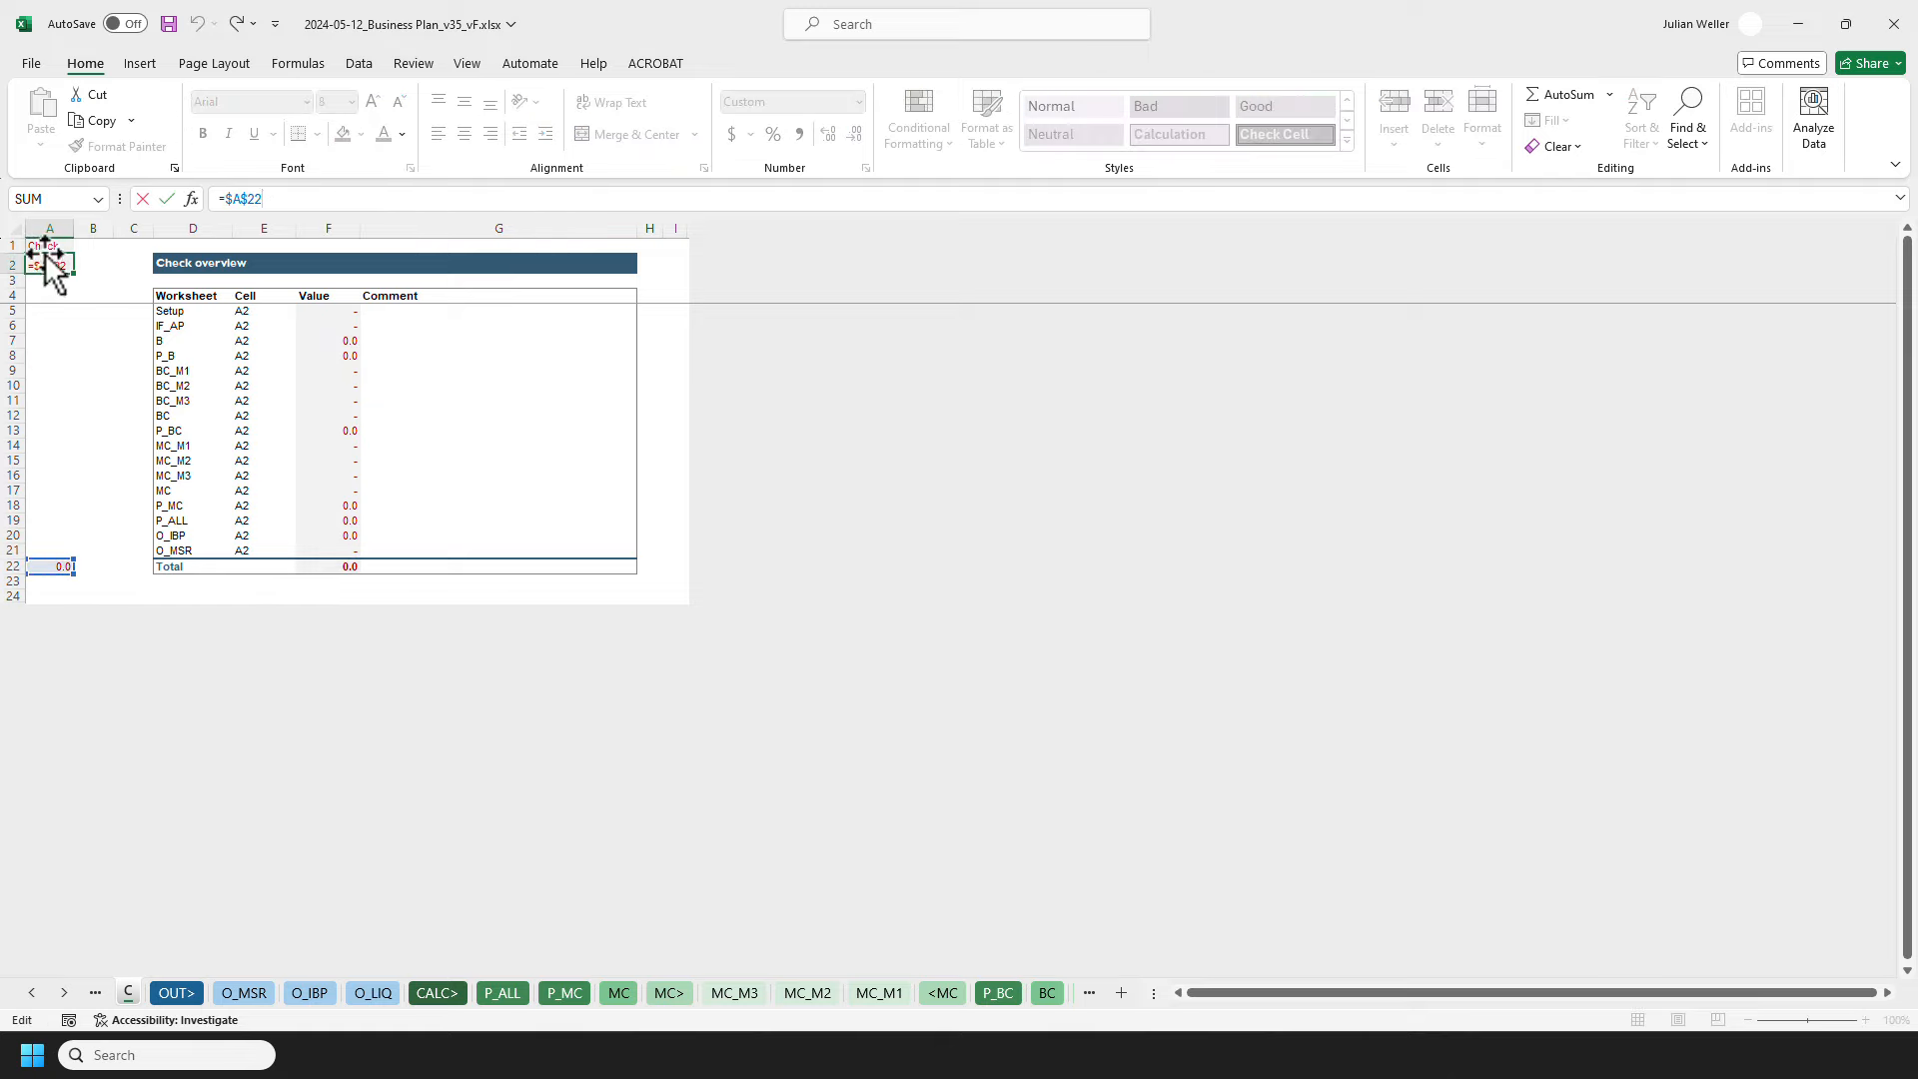
key("Escape")
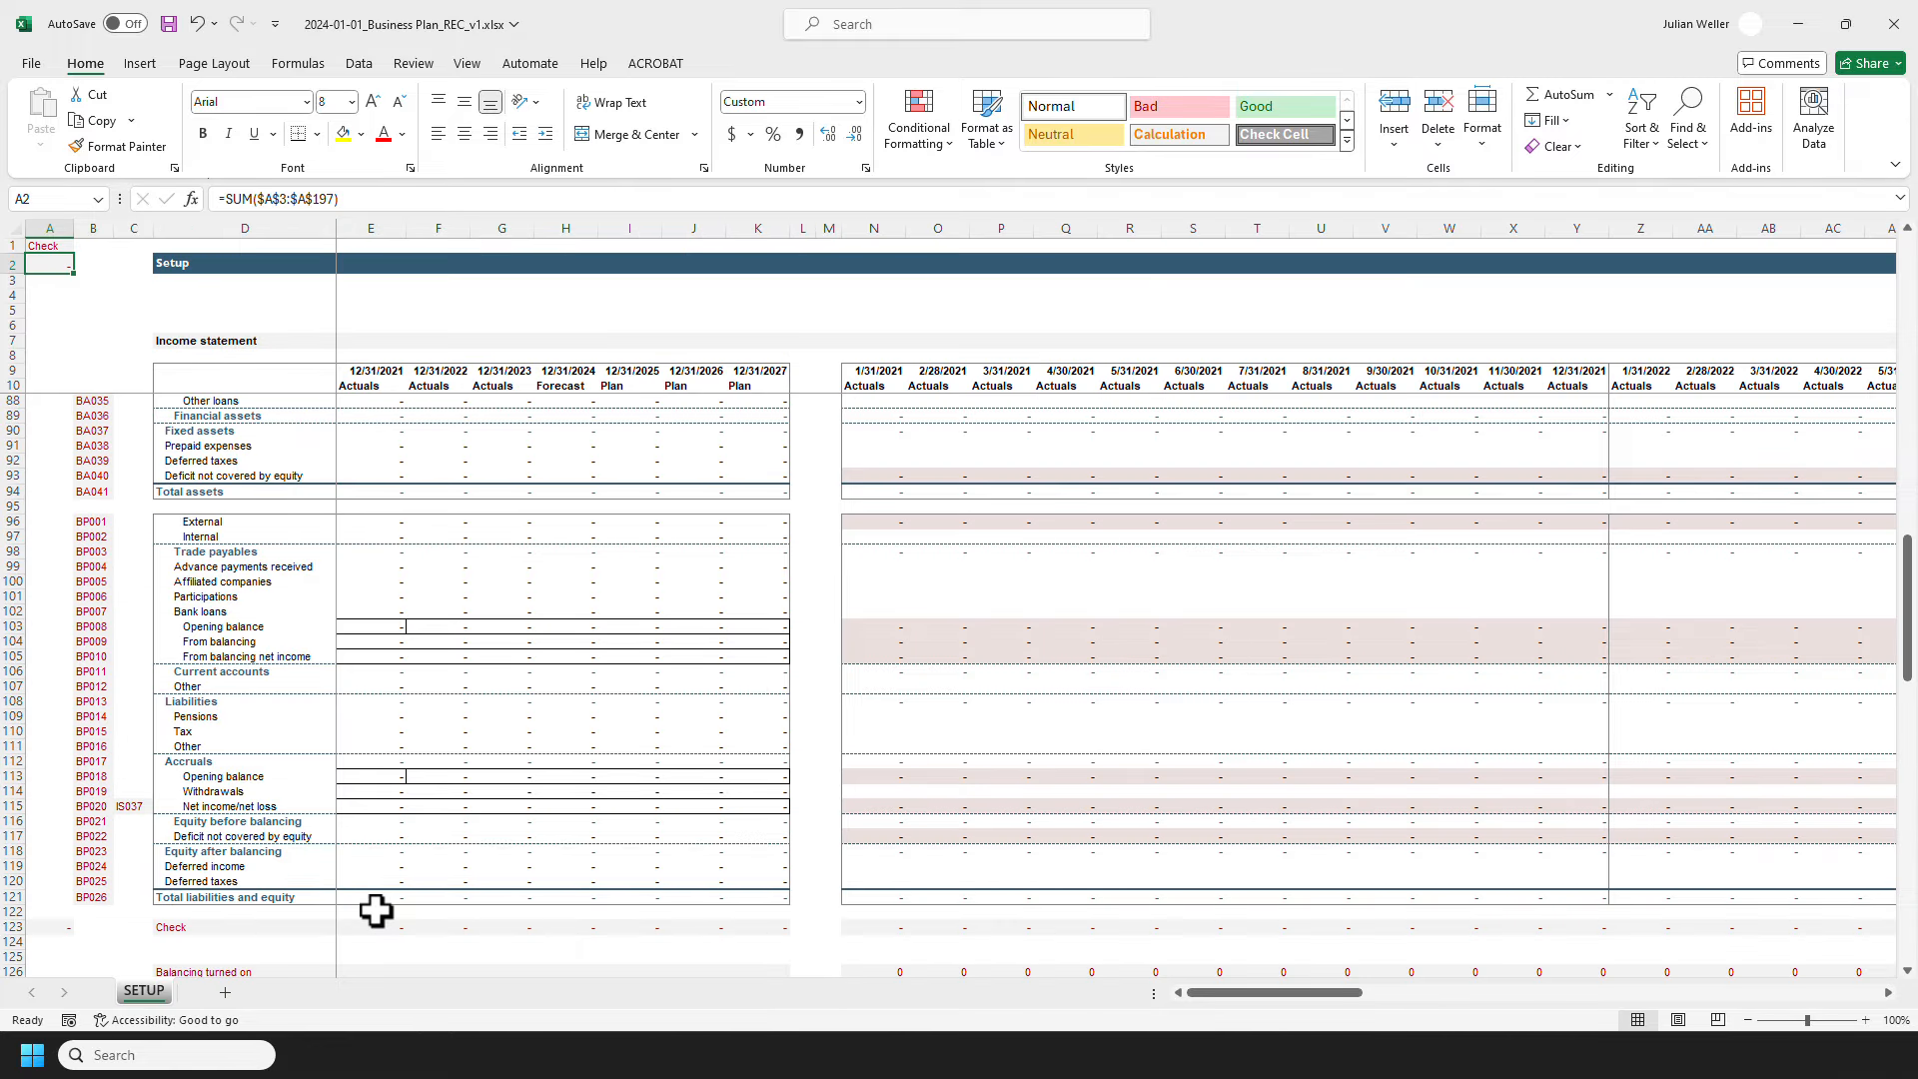
Step: Review the Working Capital, Balance sheet balancing and Net income balancing sections below the balance sheet in 2024-01-01_Business Plan_REC_v1.xlsx
scroll(375, 910, "down", 4)
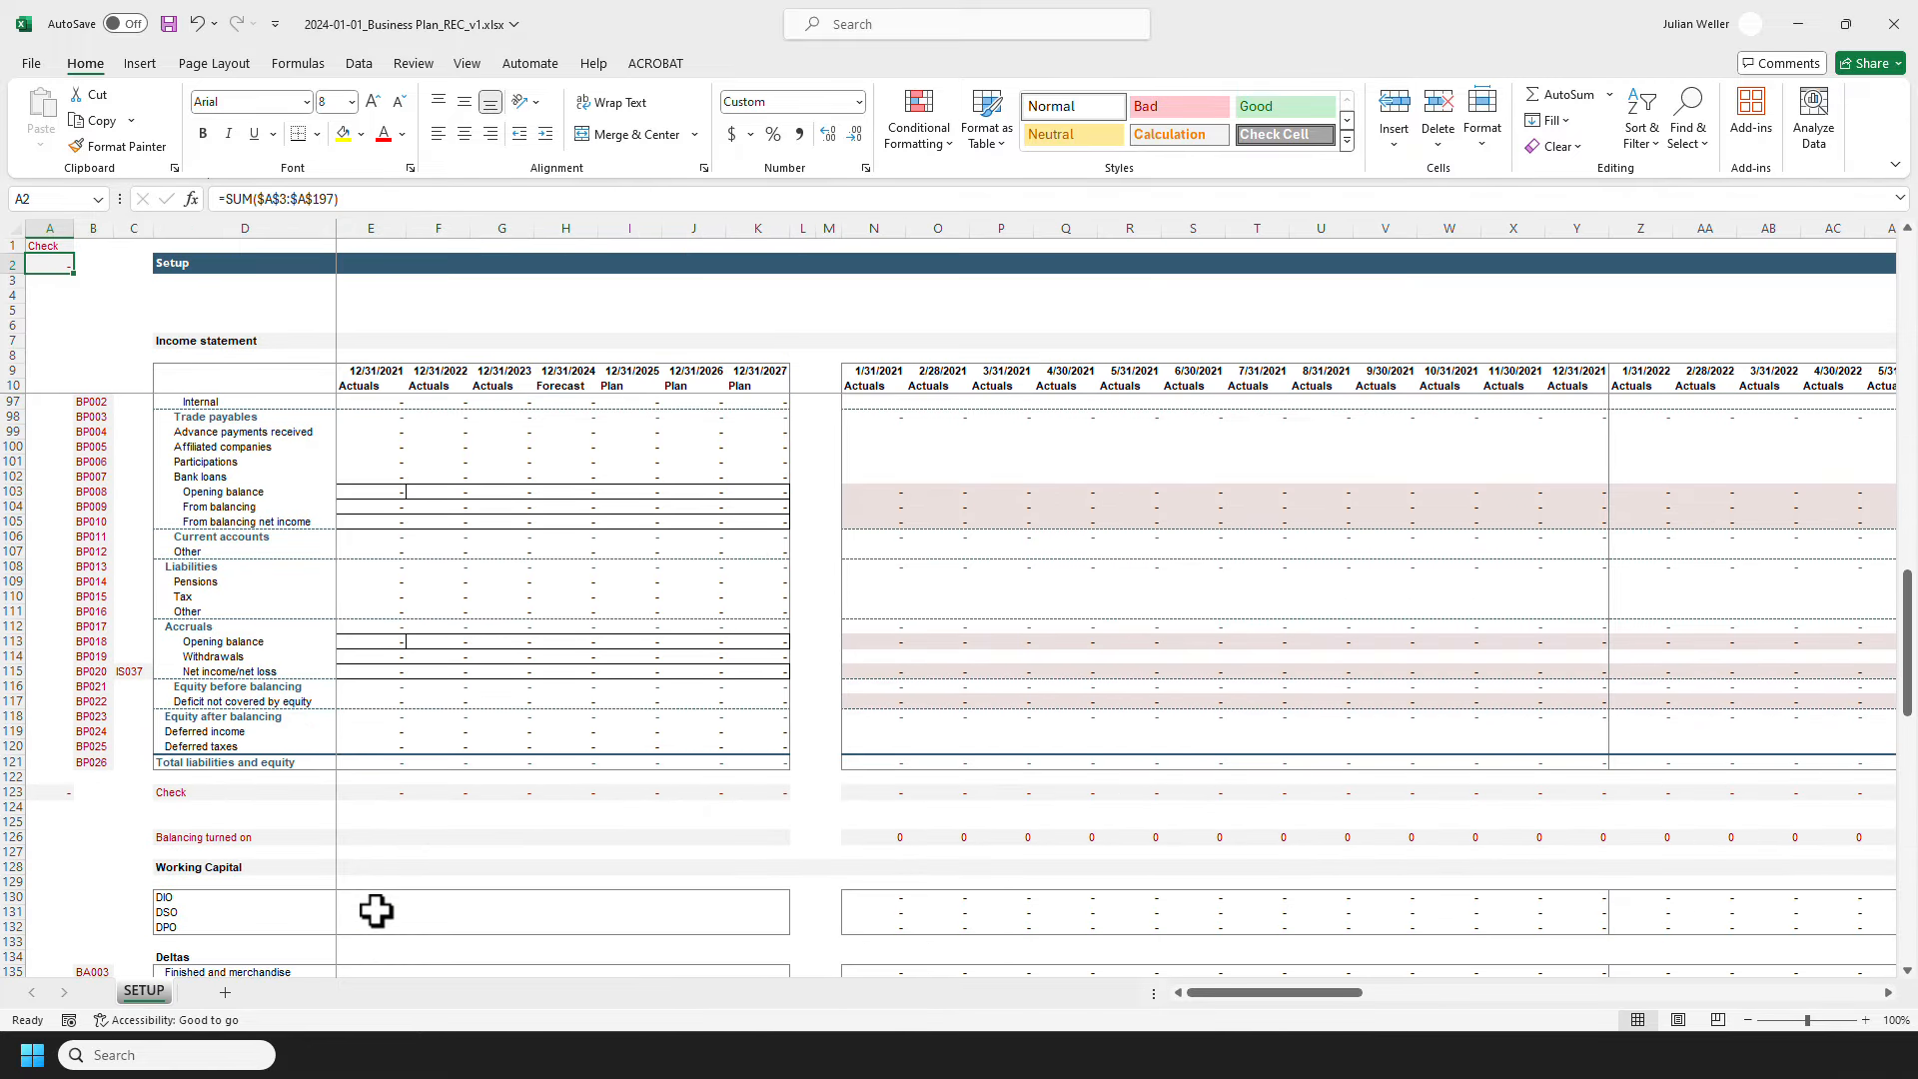
scroll(376, 910, "down", 1)
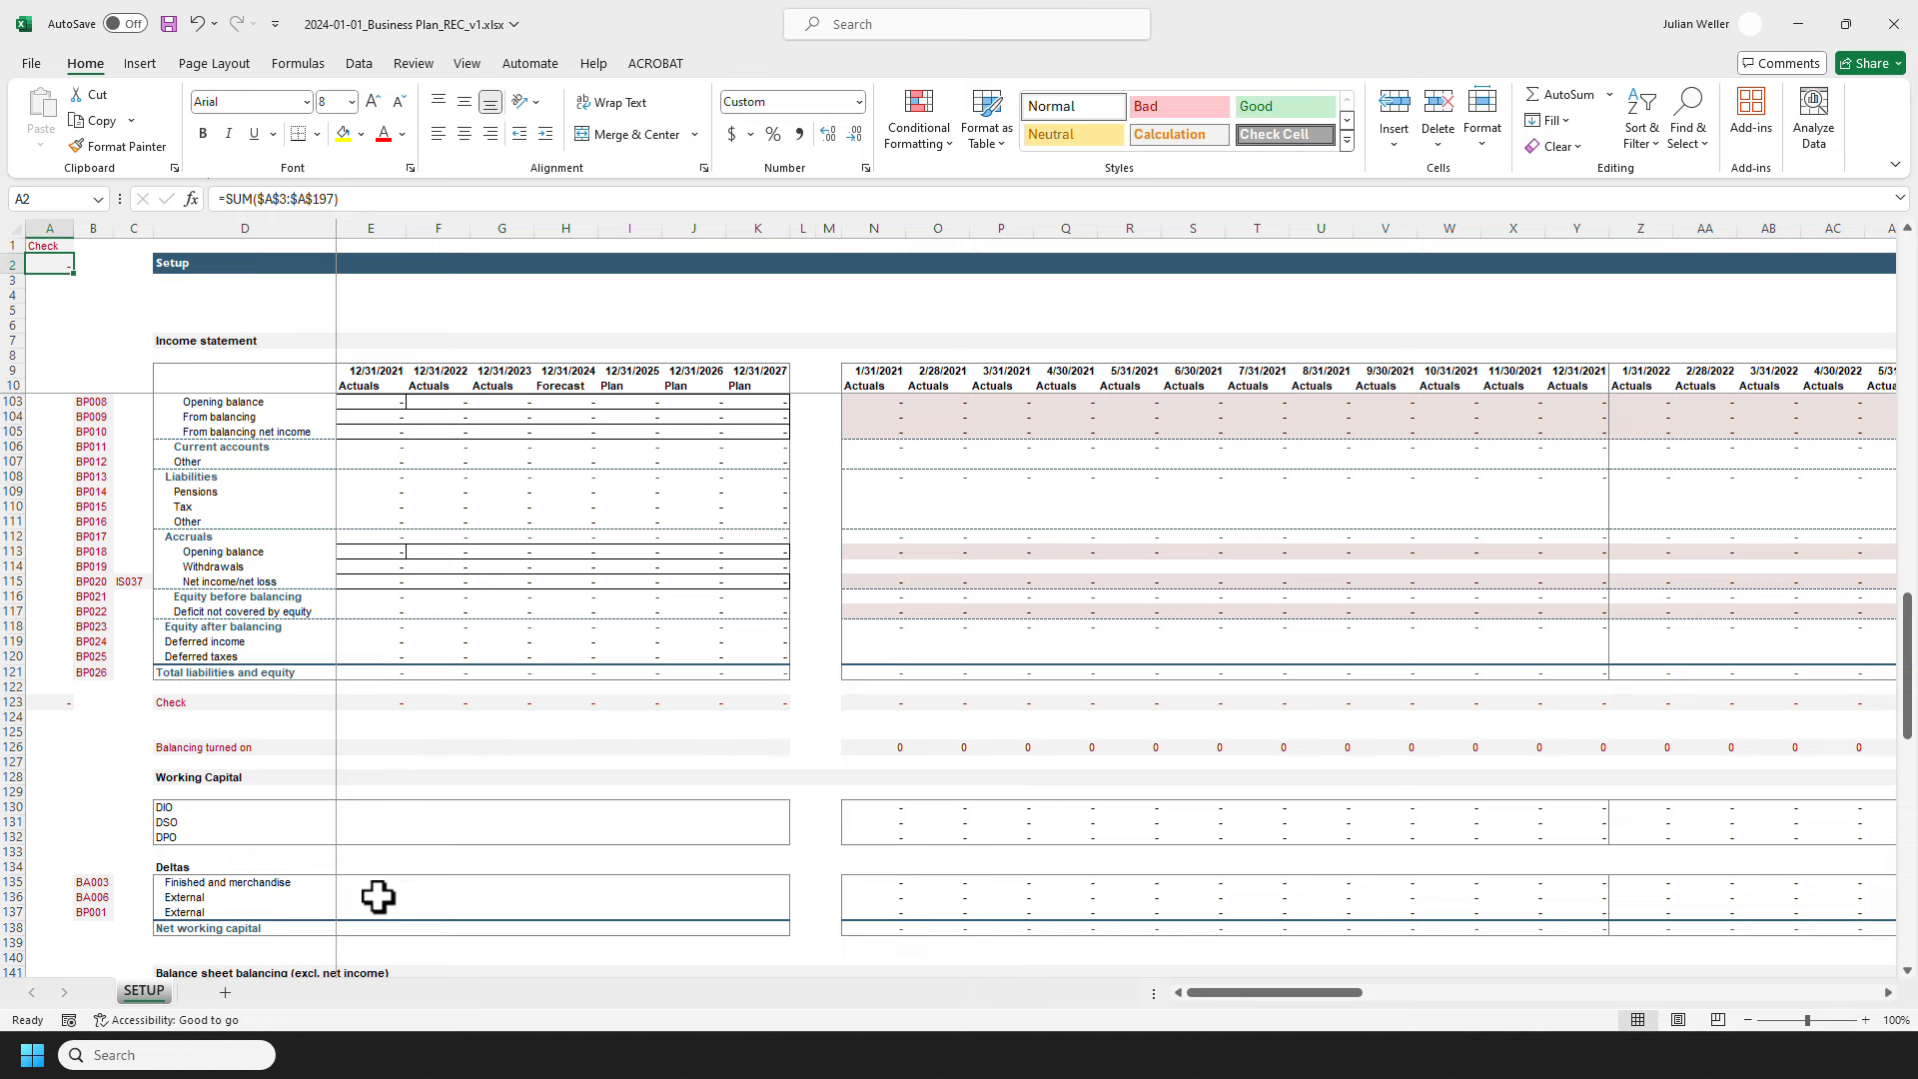
scroll(378, 895, "down", 6)
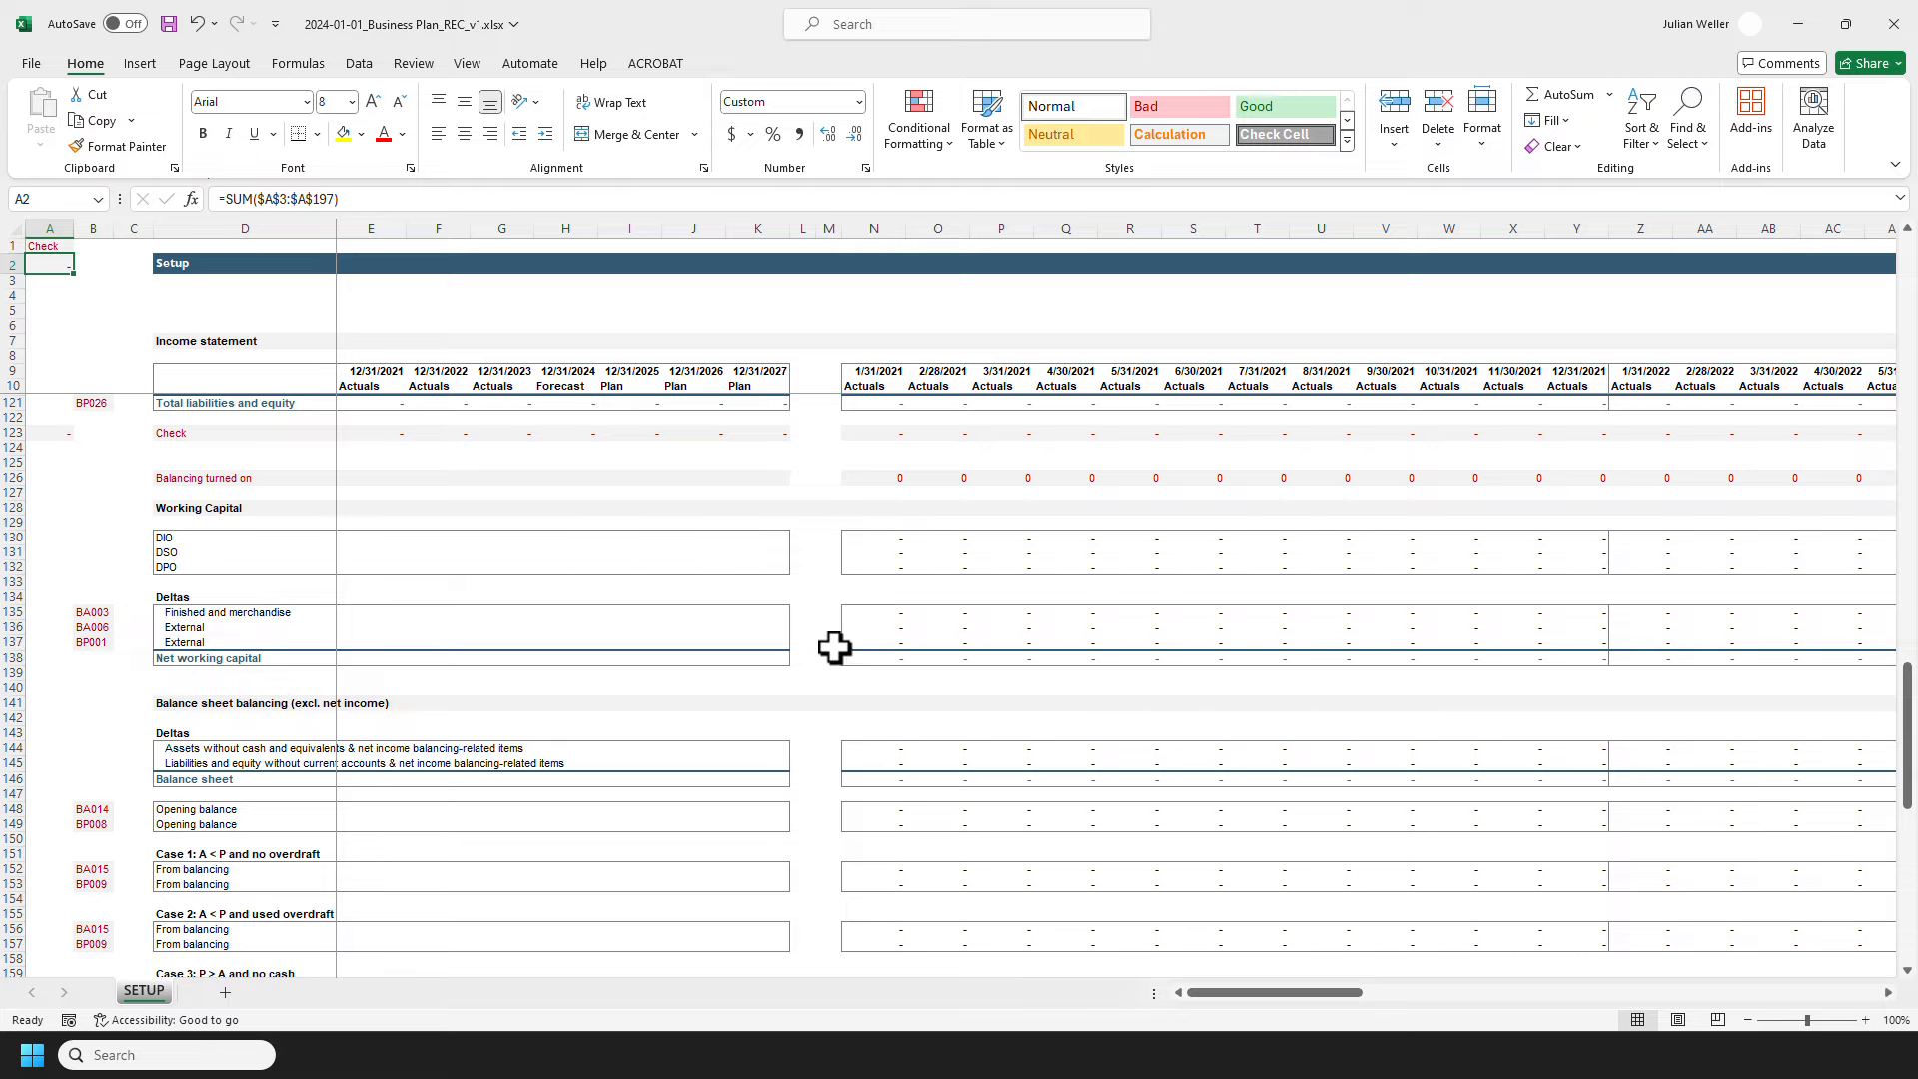
scroll(829, 647, "down", 7)
scroll(899, 652, "down", 9)
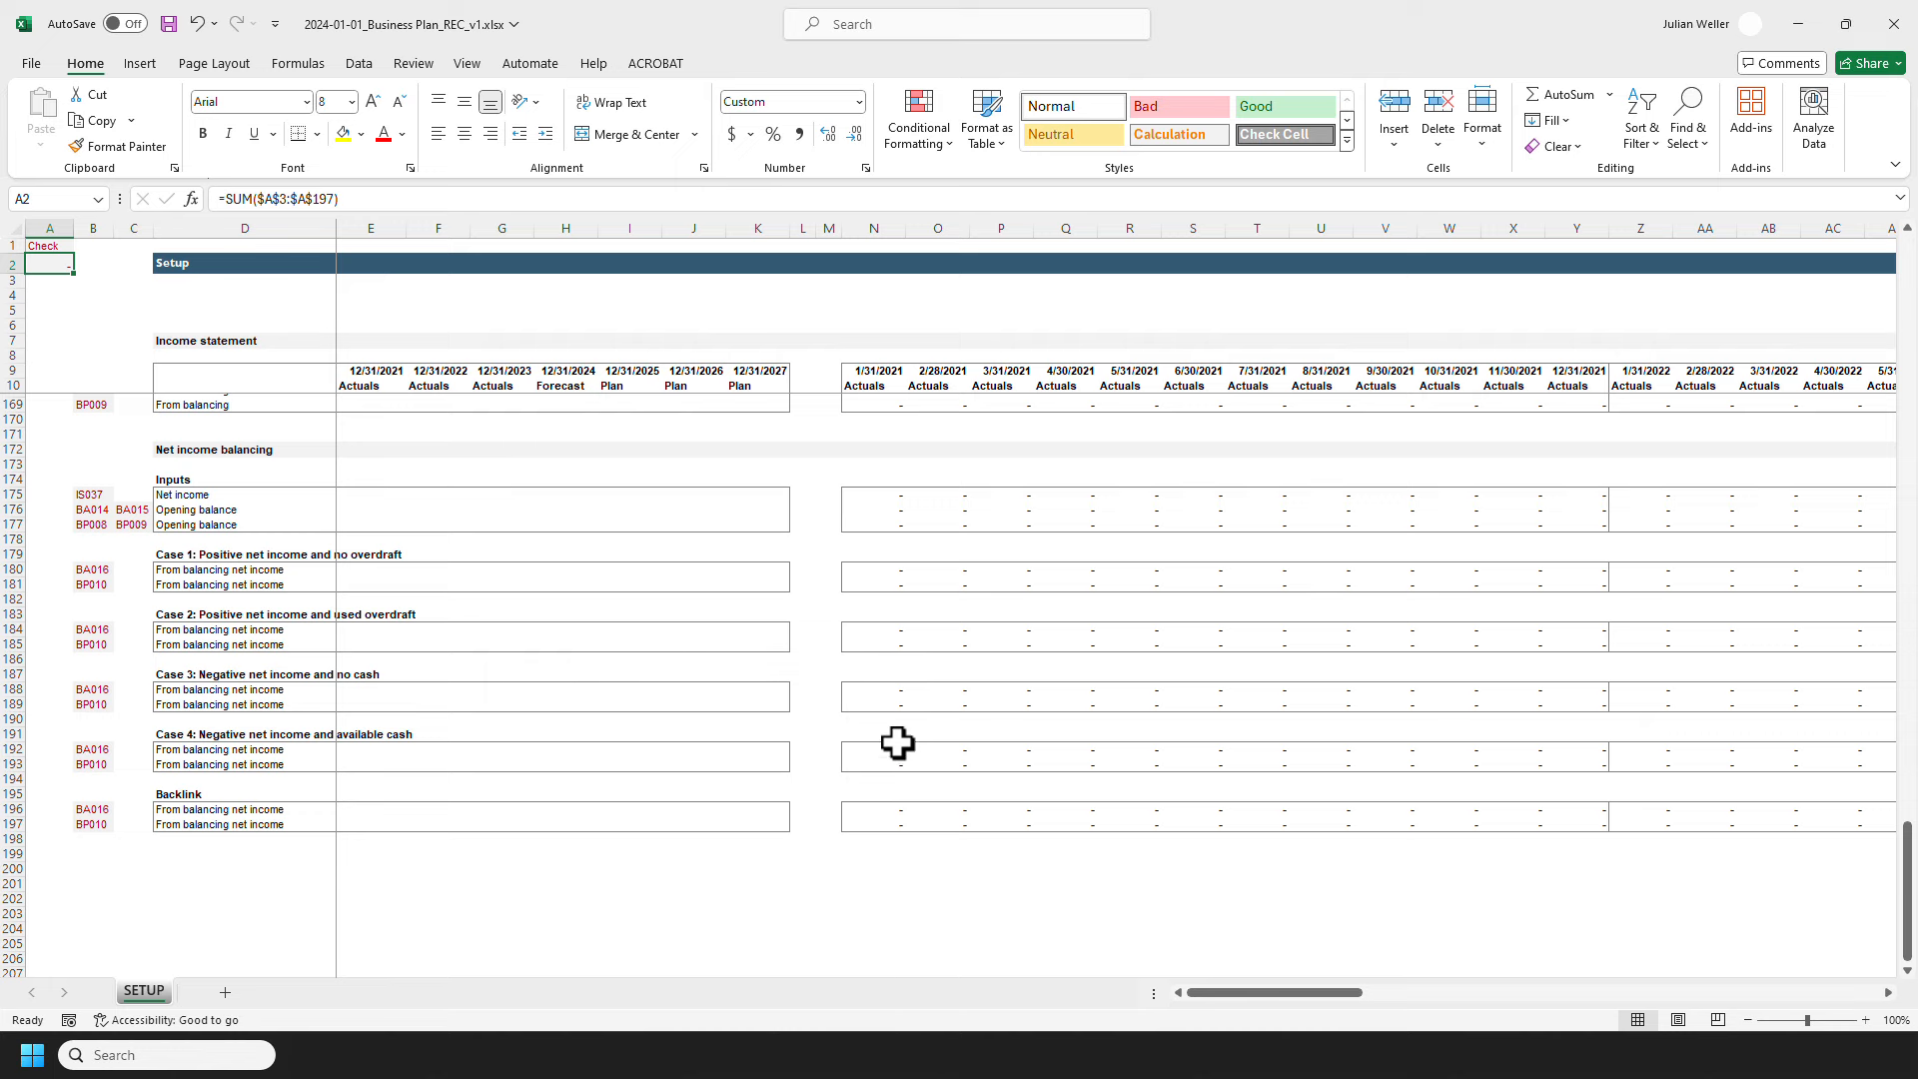
Step: Inspect the 1/31/2021 Finished and merchandise formula in N56 and evaluate its ciStartIntegration variable without keeping the change
scroll(879, 689, "up", 2)
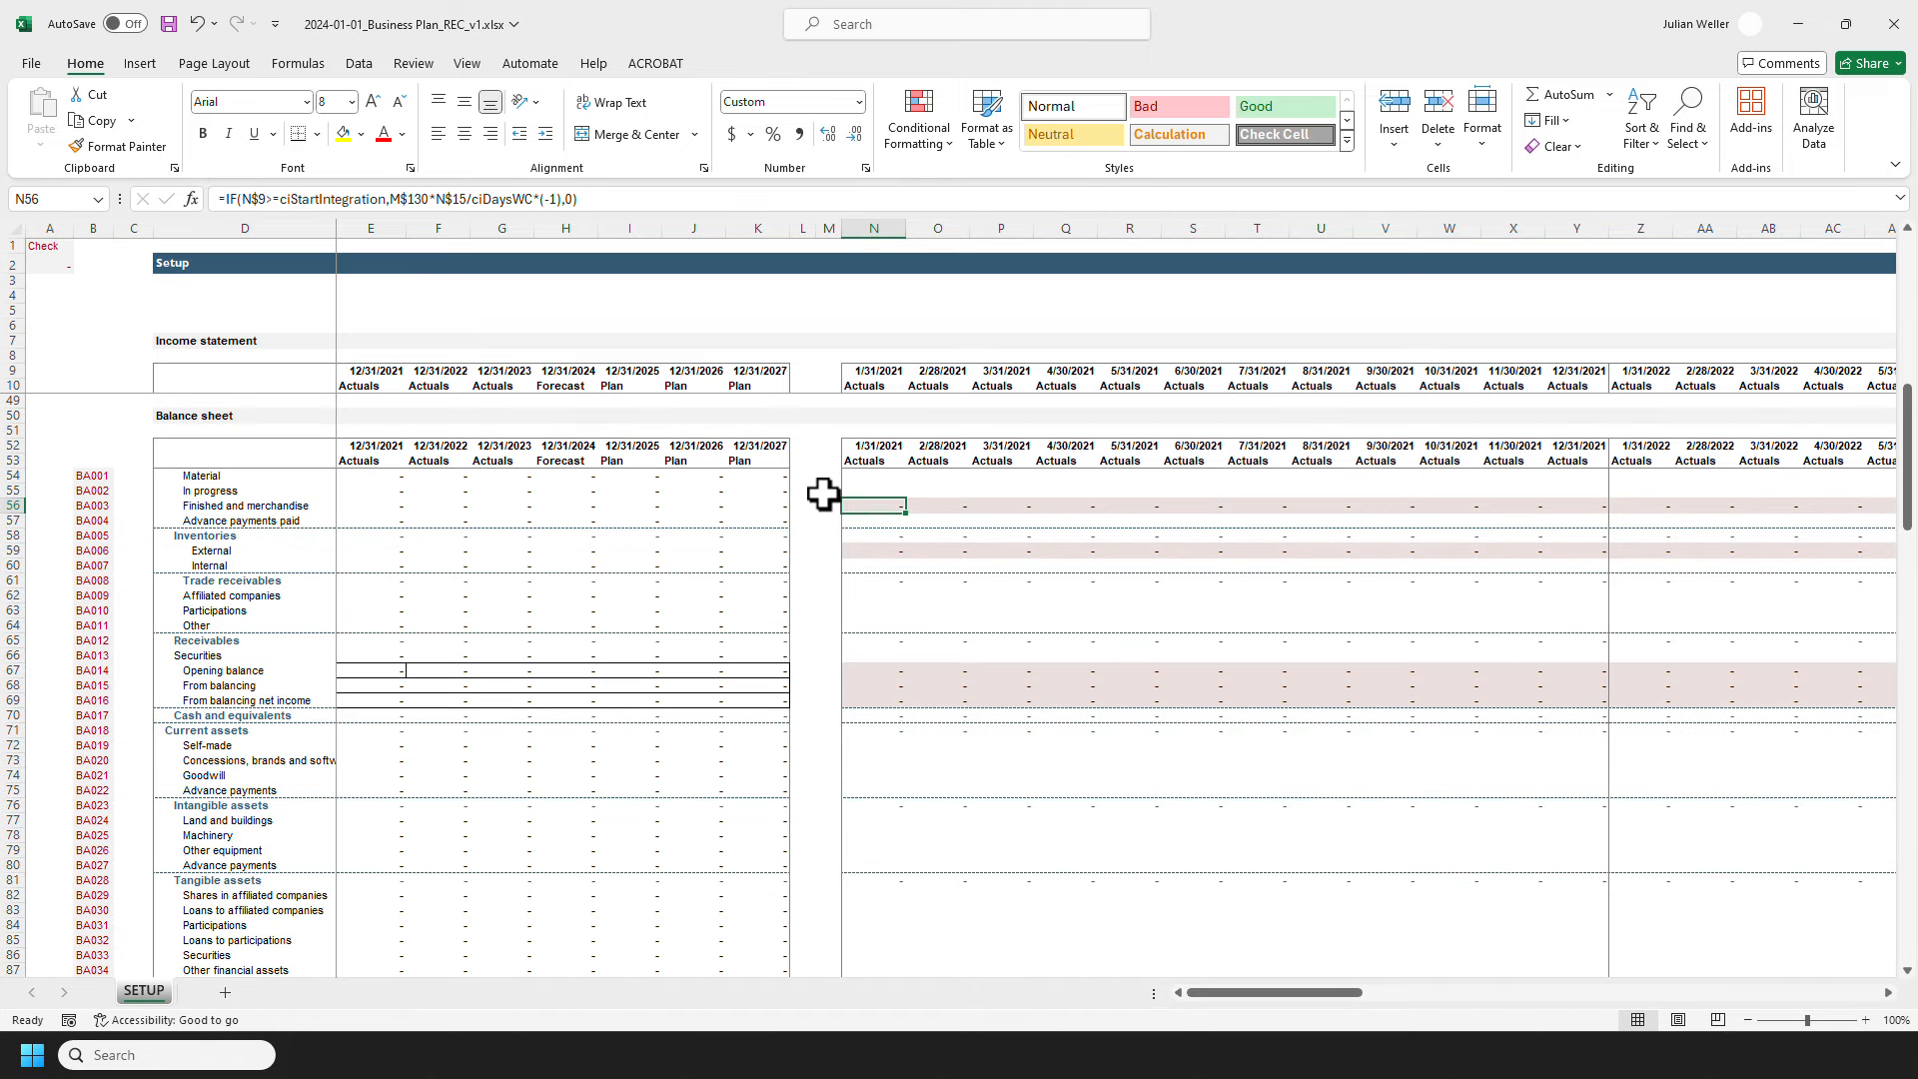
left_click(383, 200)
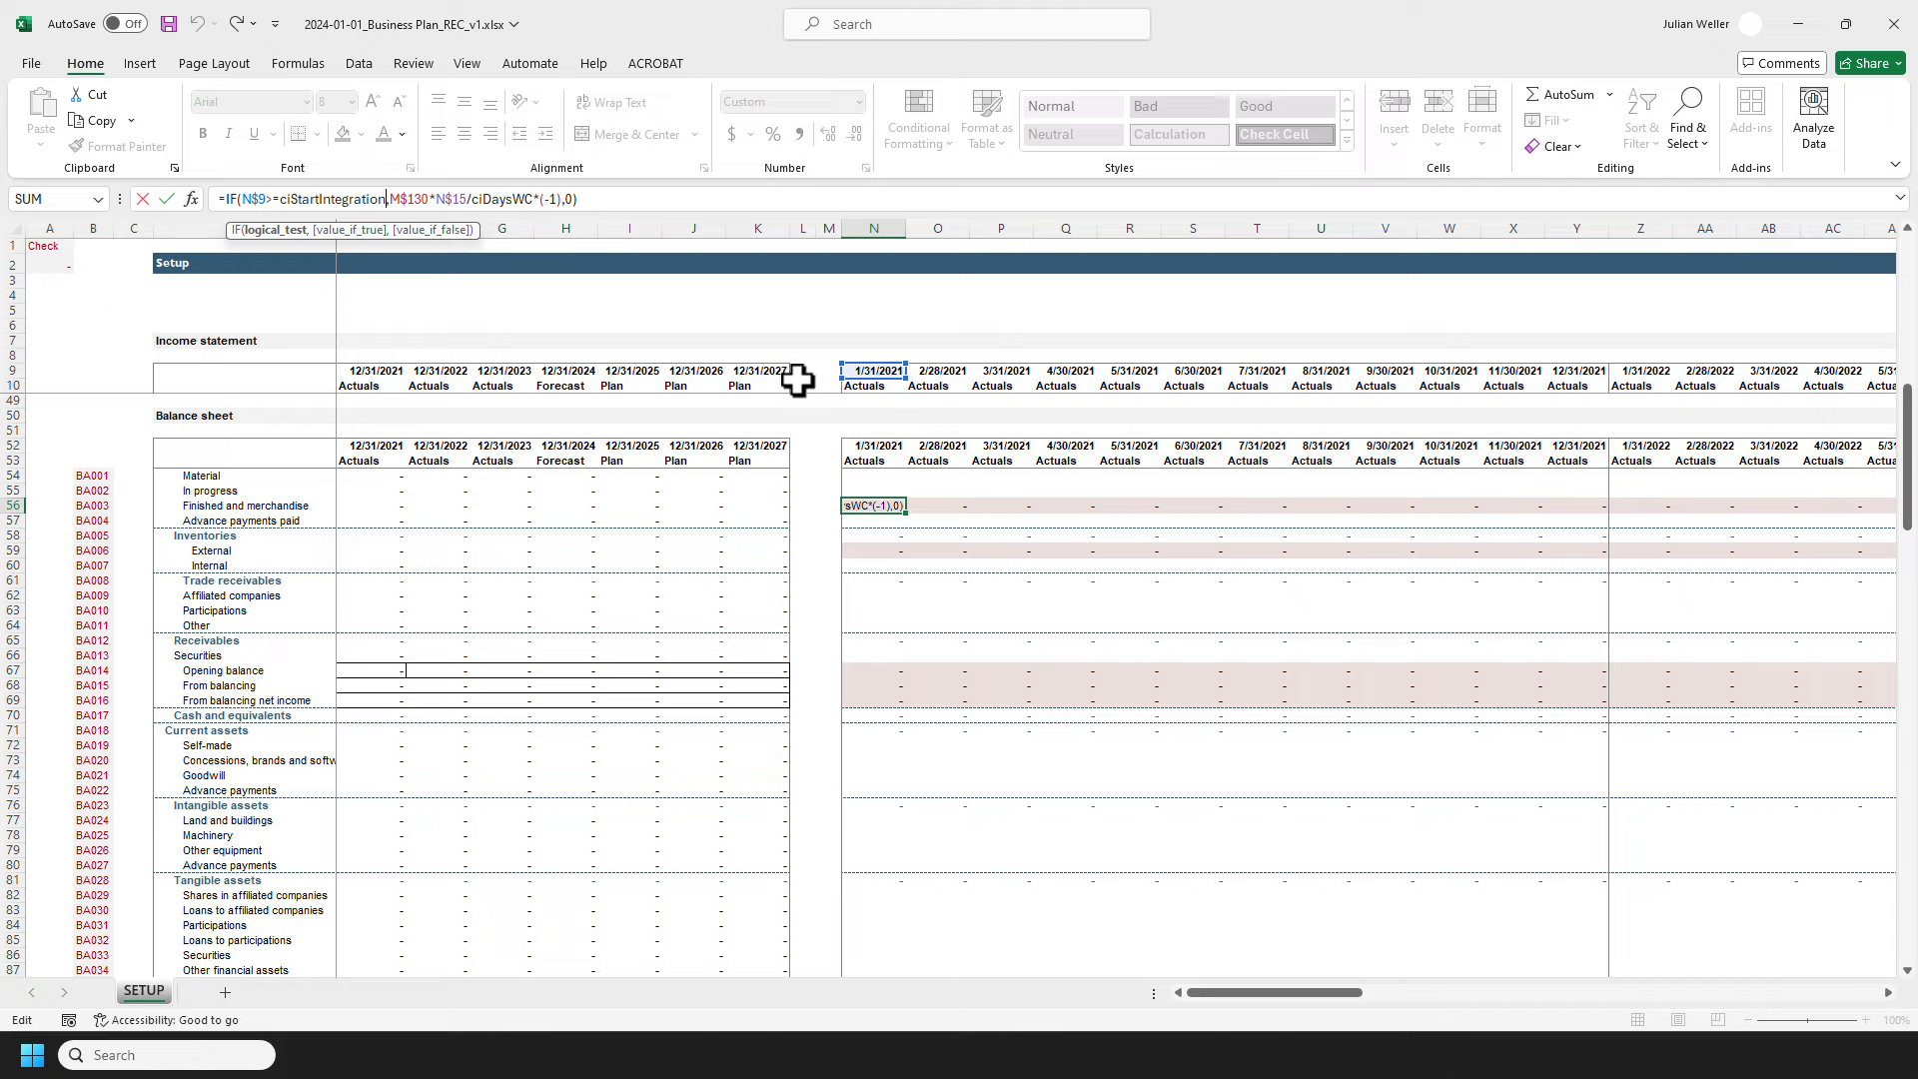
double_click(332, 199)
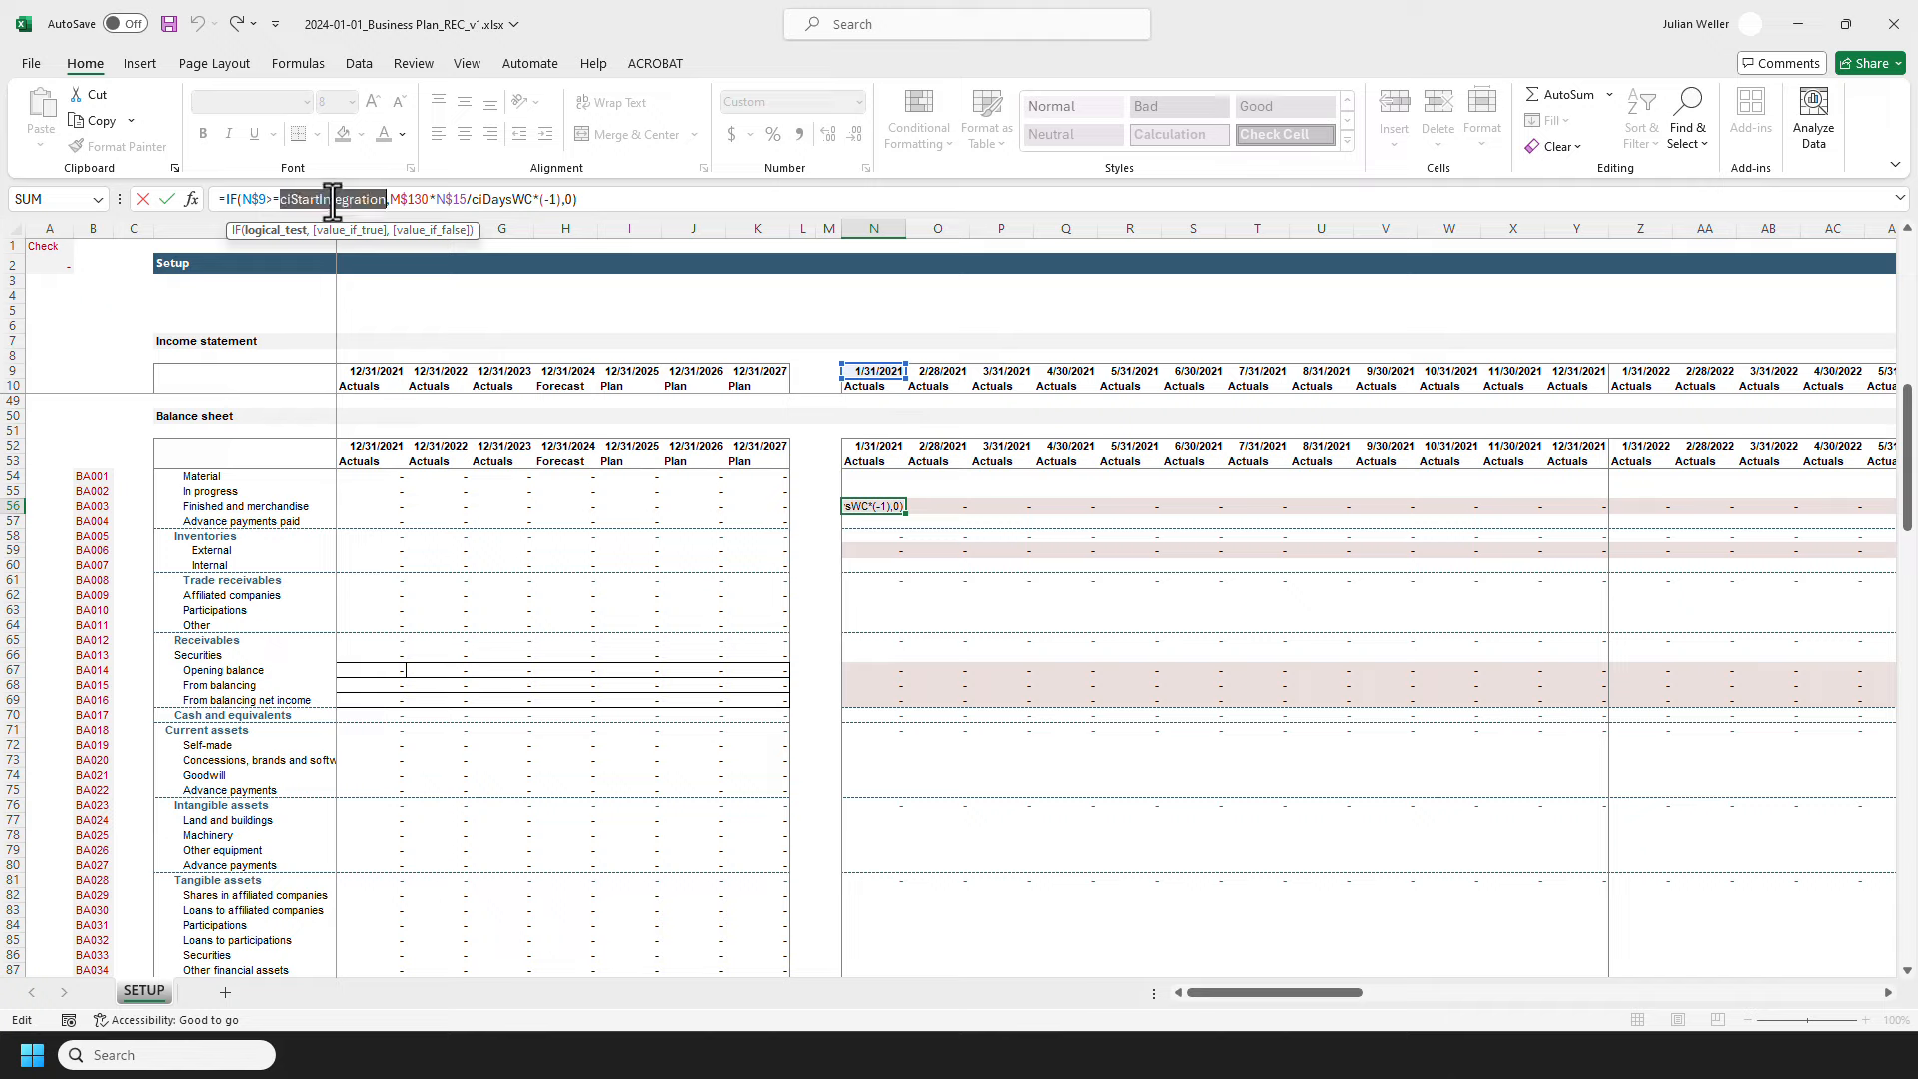
key("F9")
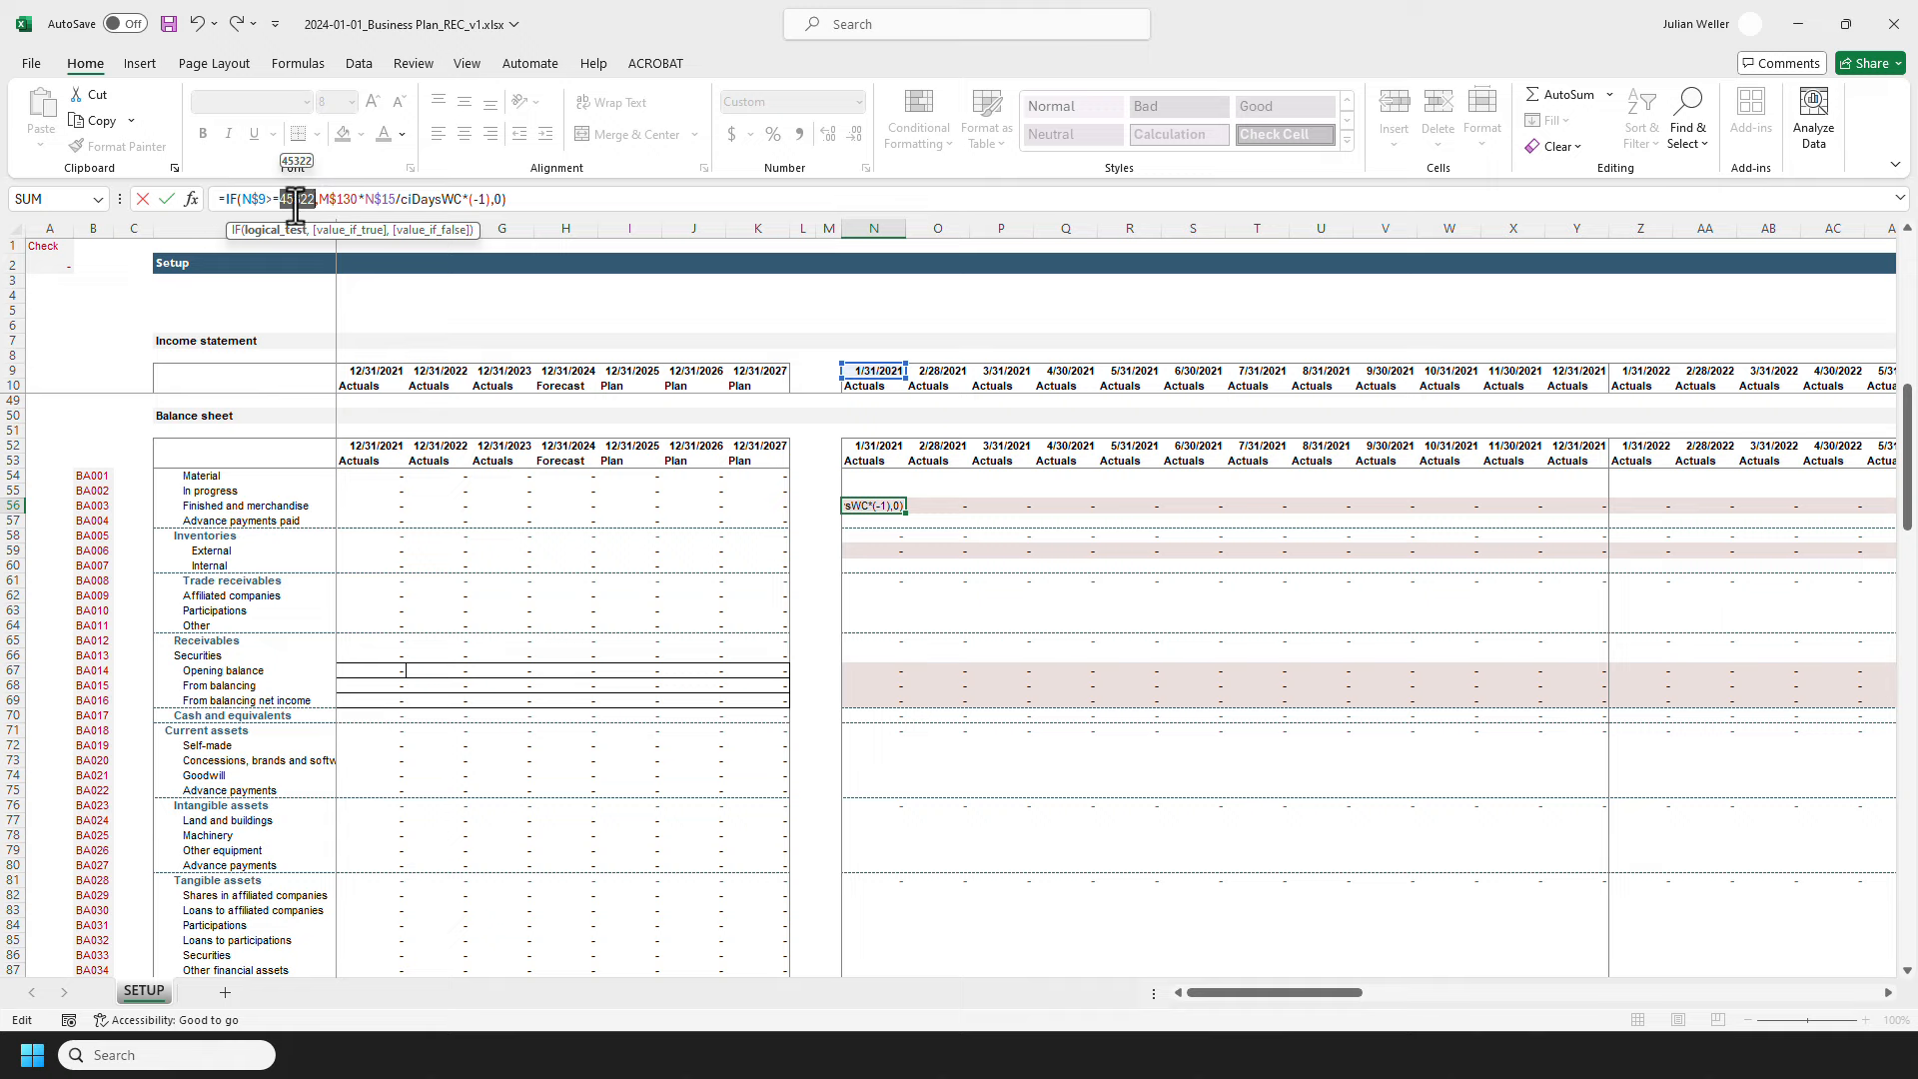
key("Escape")
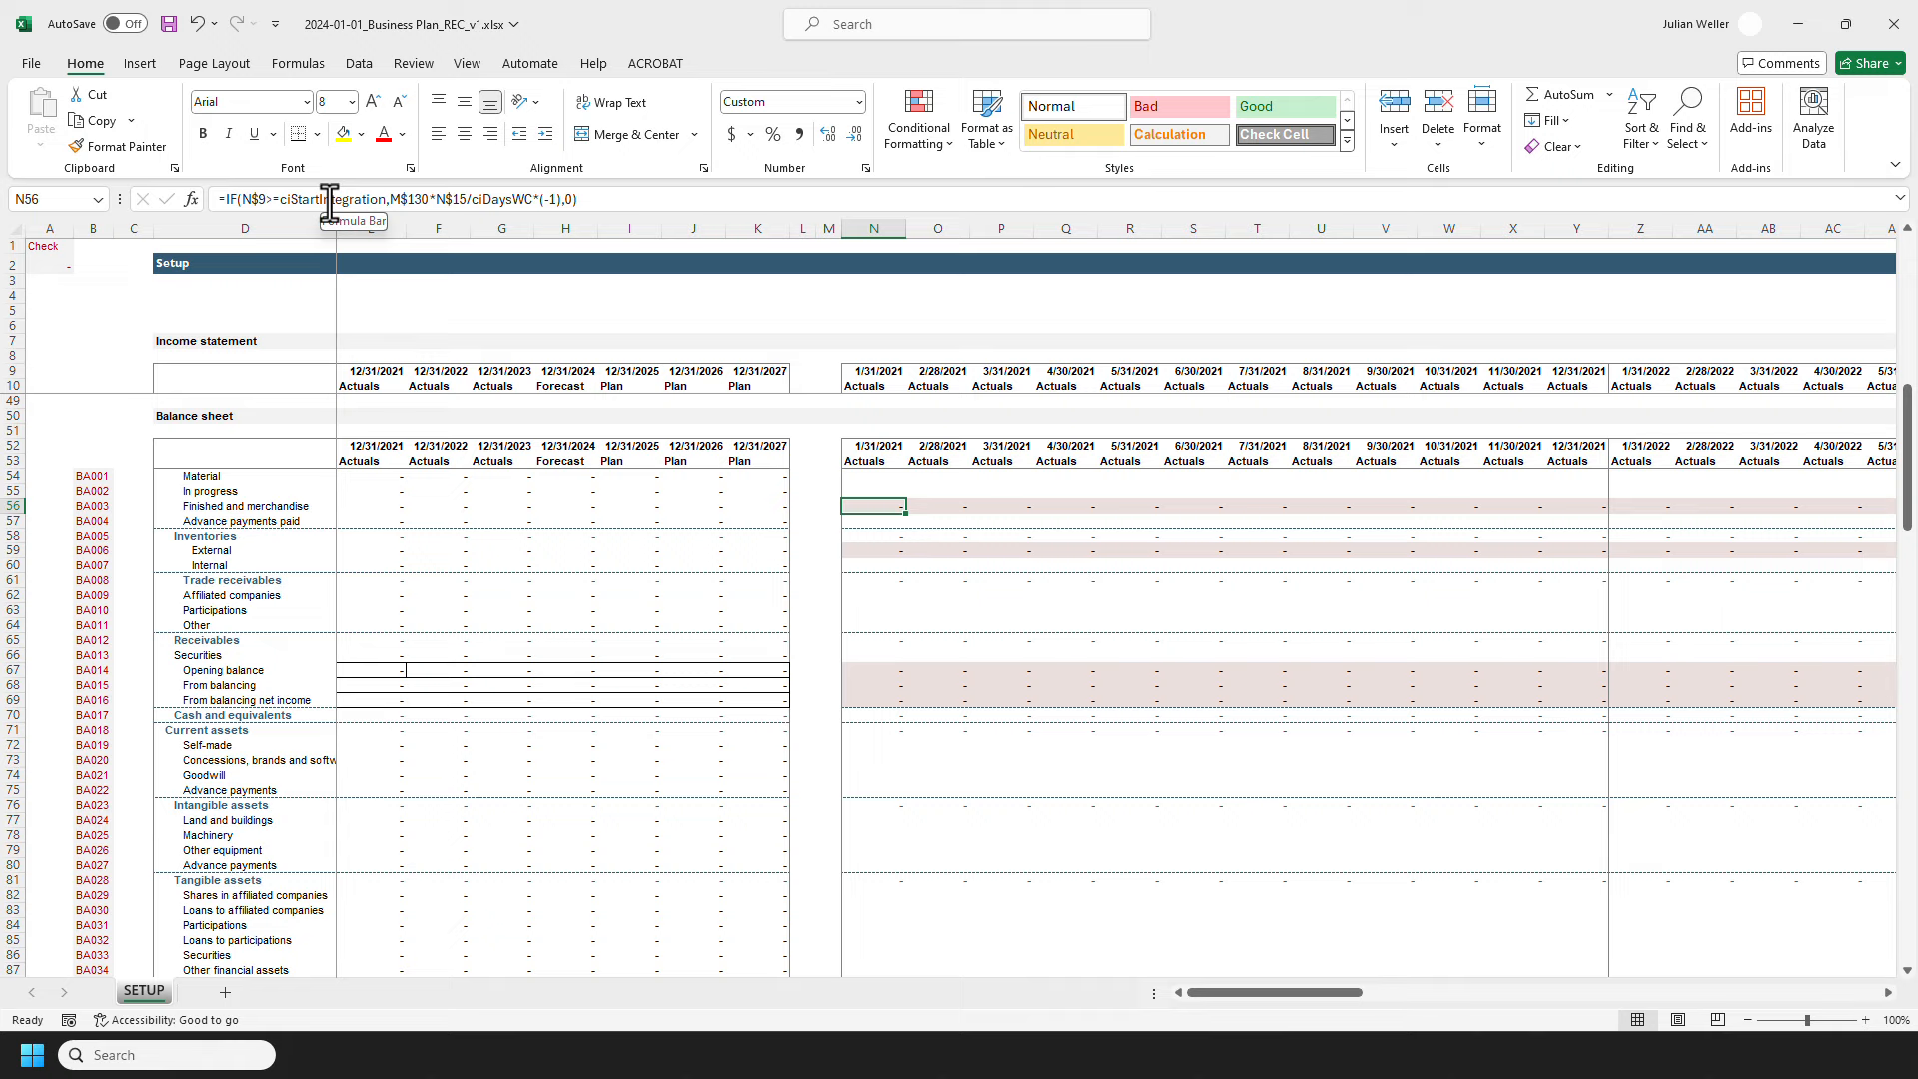
Step: Evaluate the ciDaysWC variable within the N56 formula, leaving the formula as it was
left_click(427, 199)
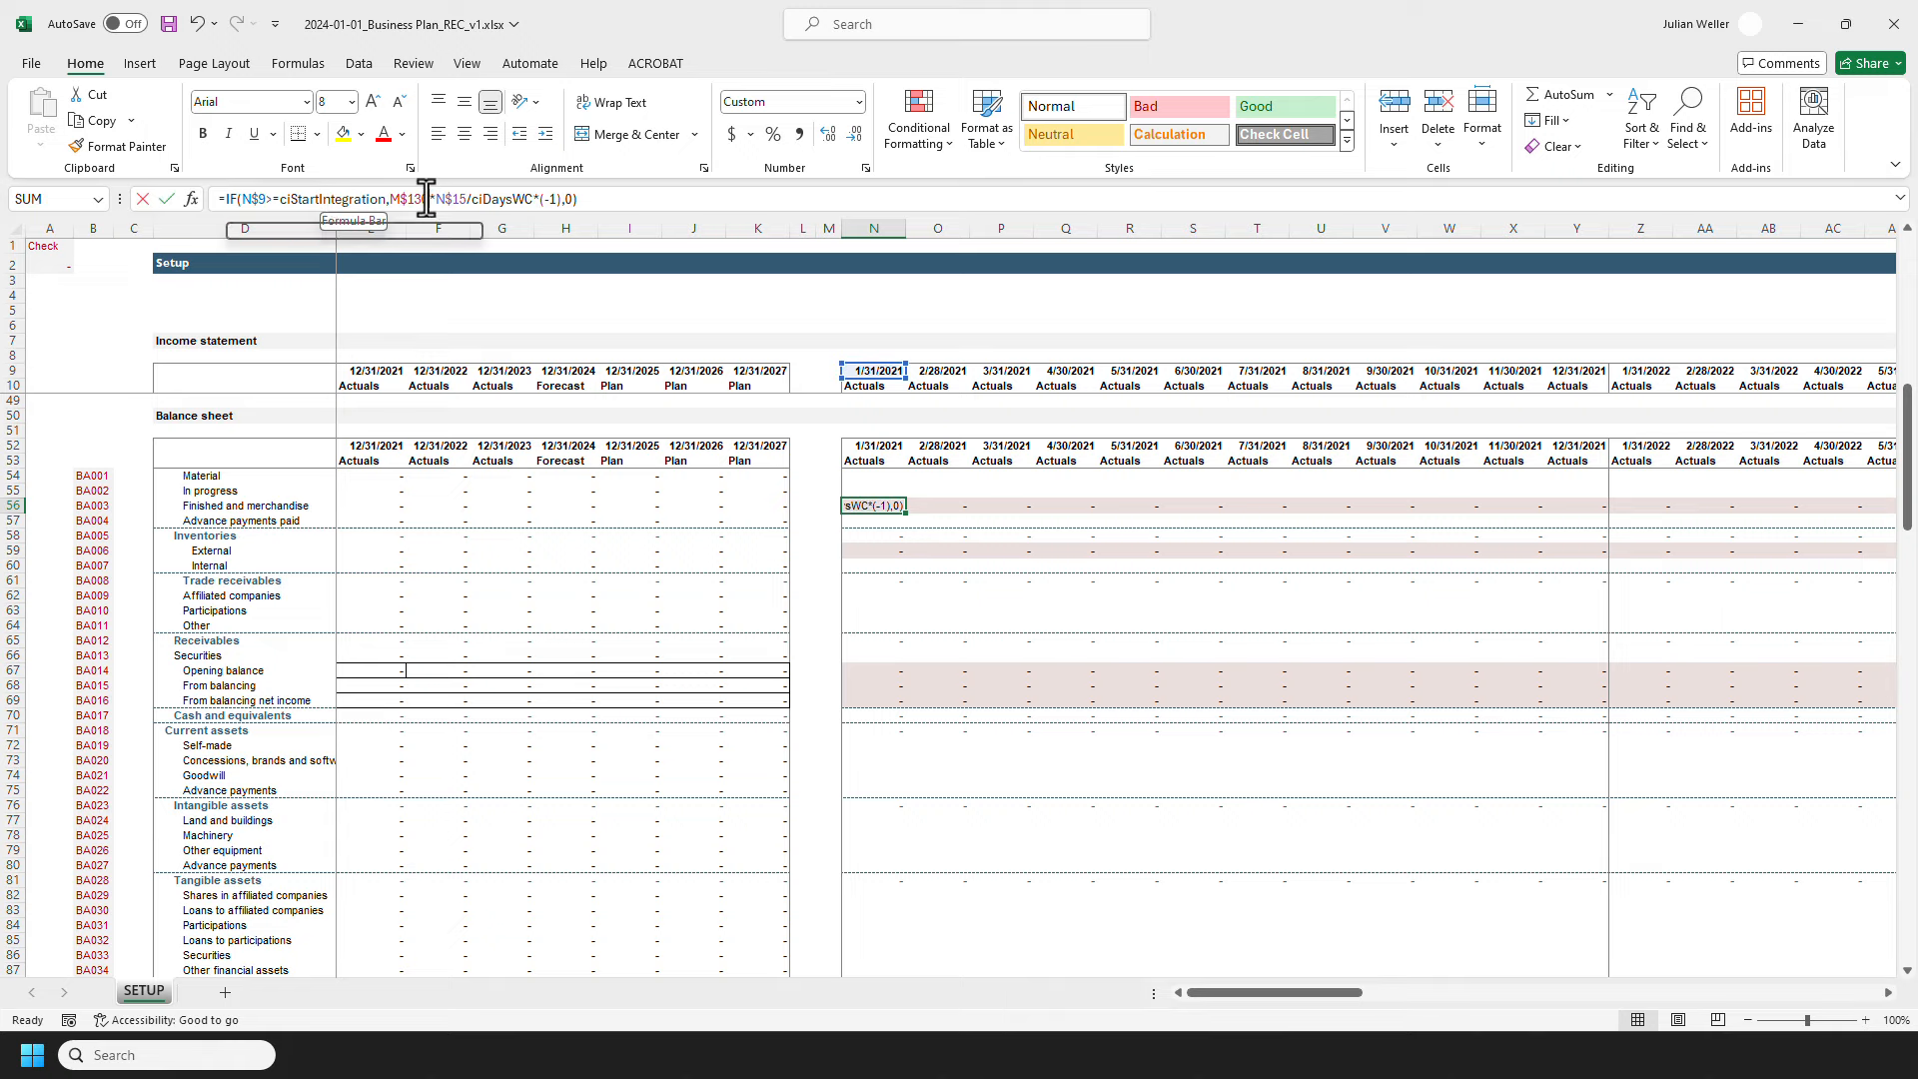
double_click(497, 199)
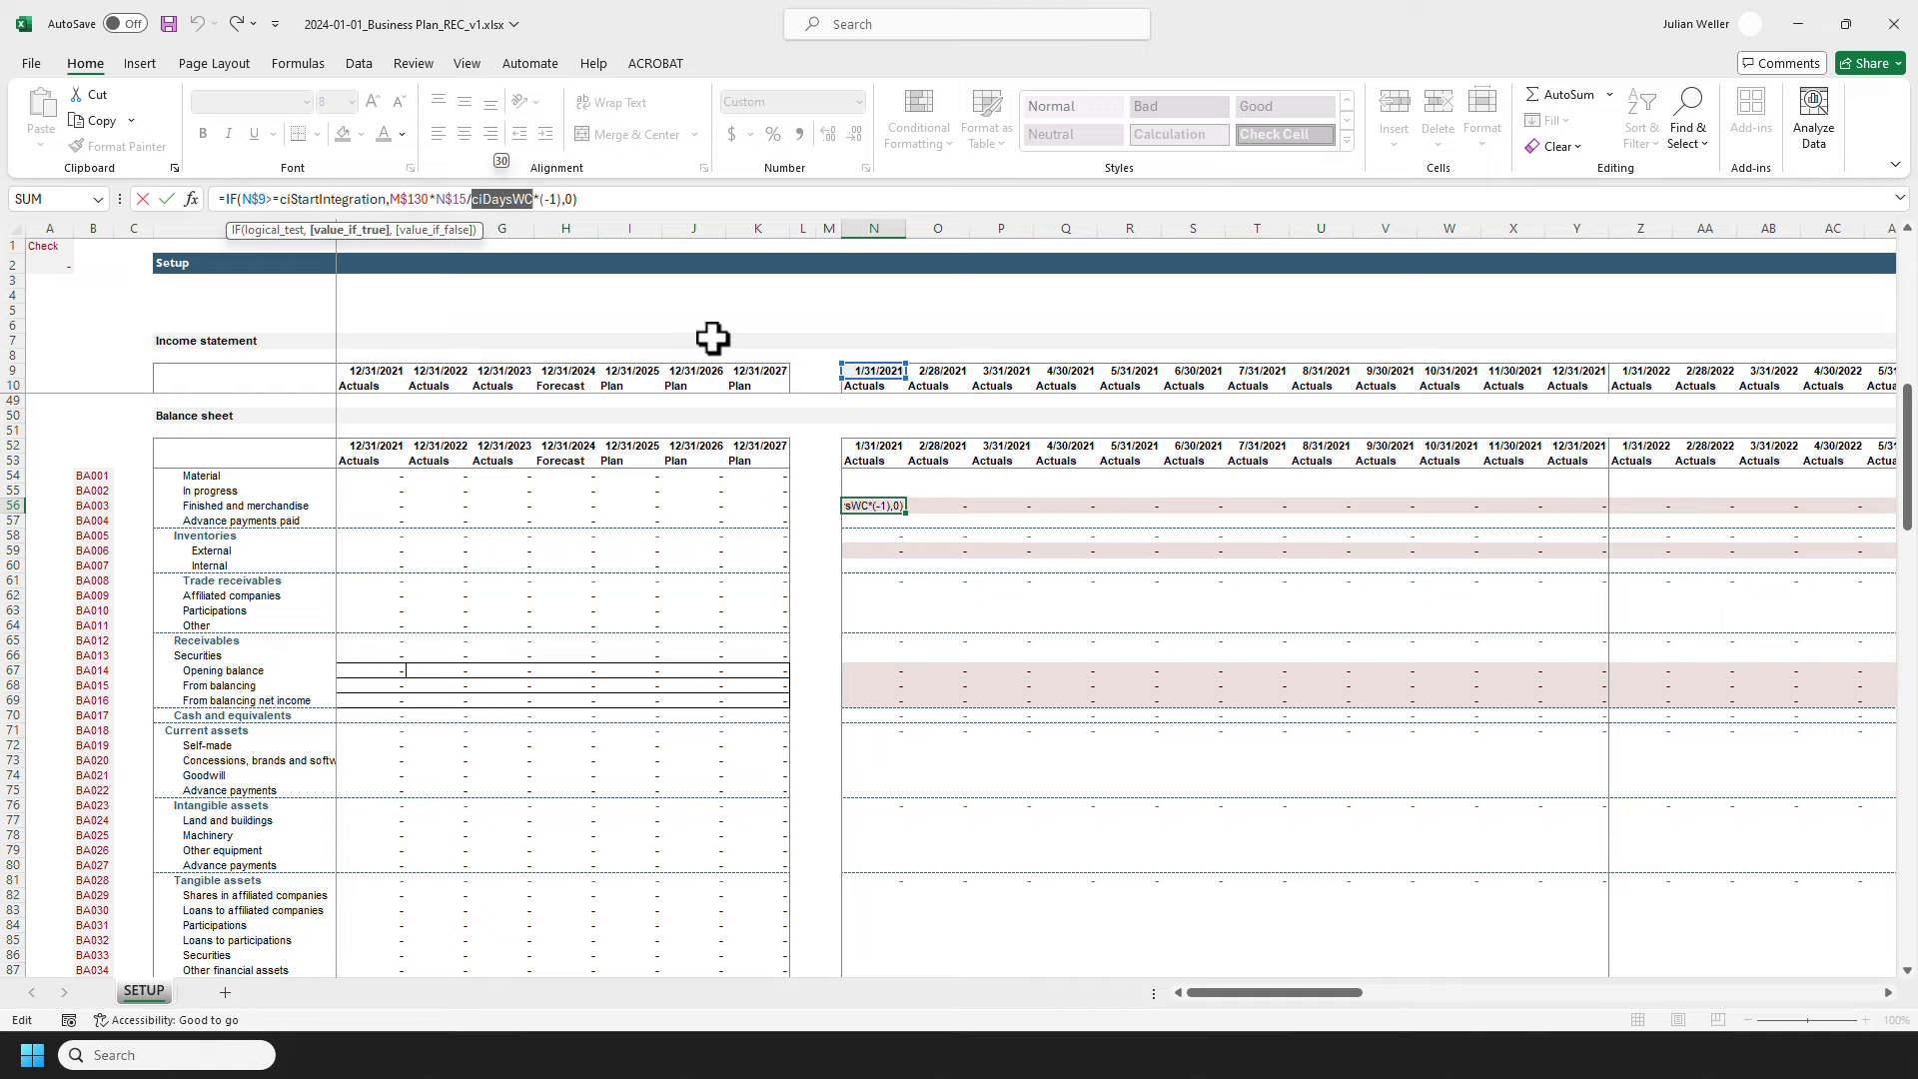
key("F9")
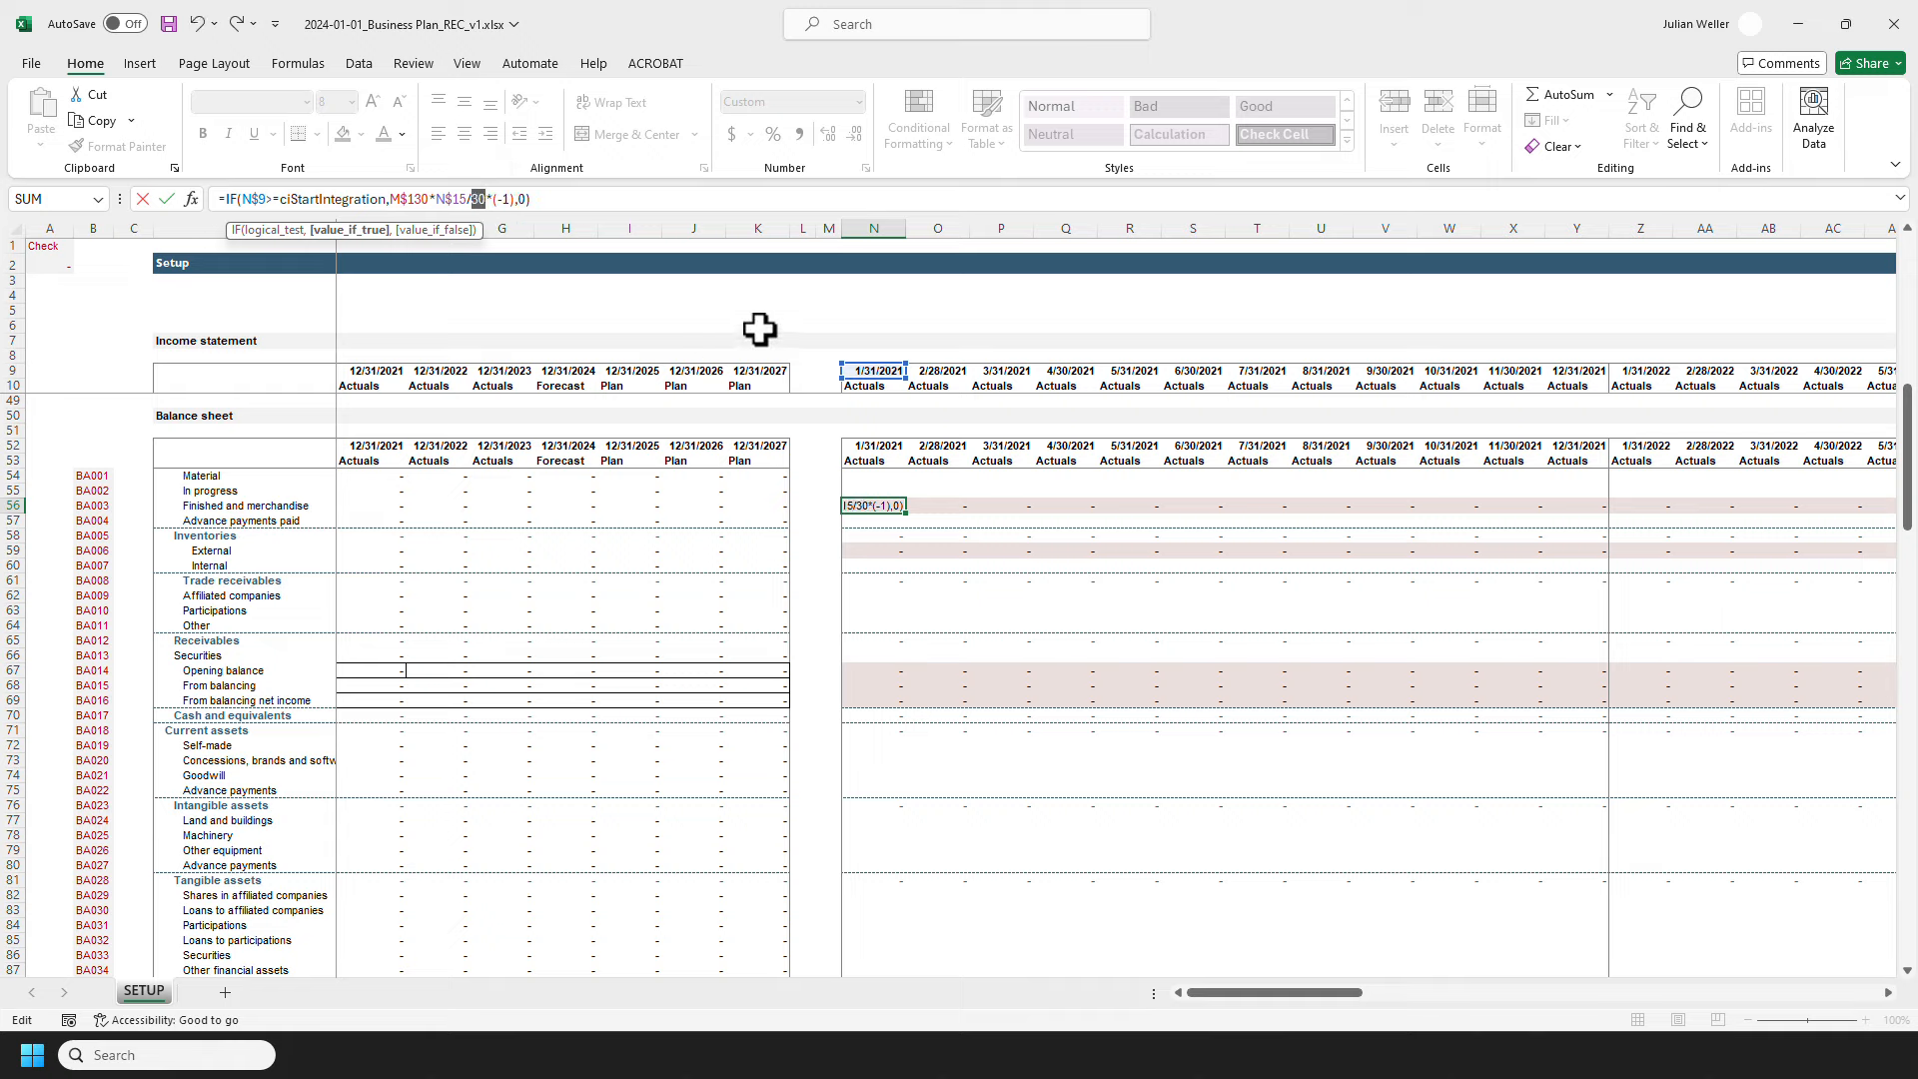
key("Escape")
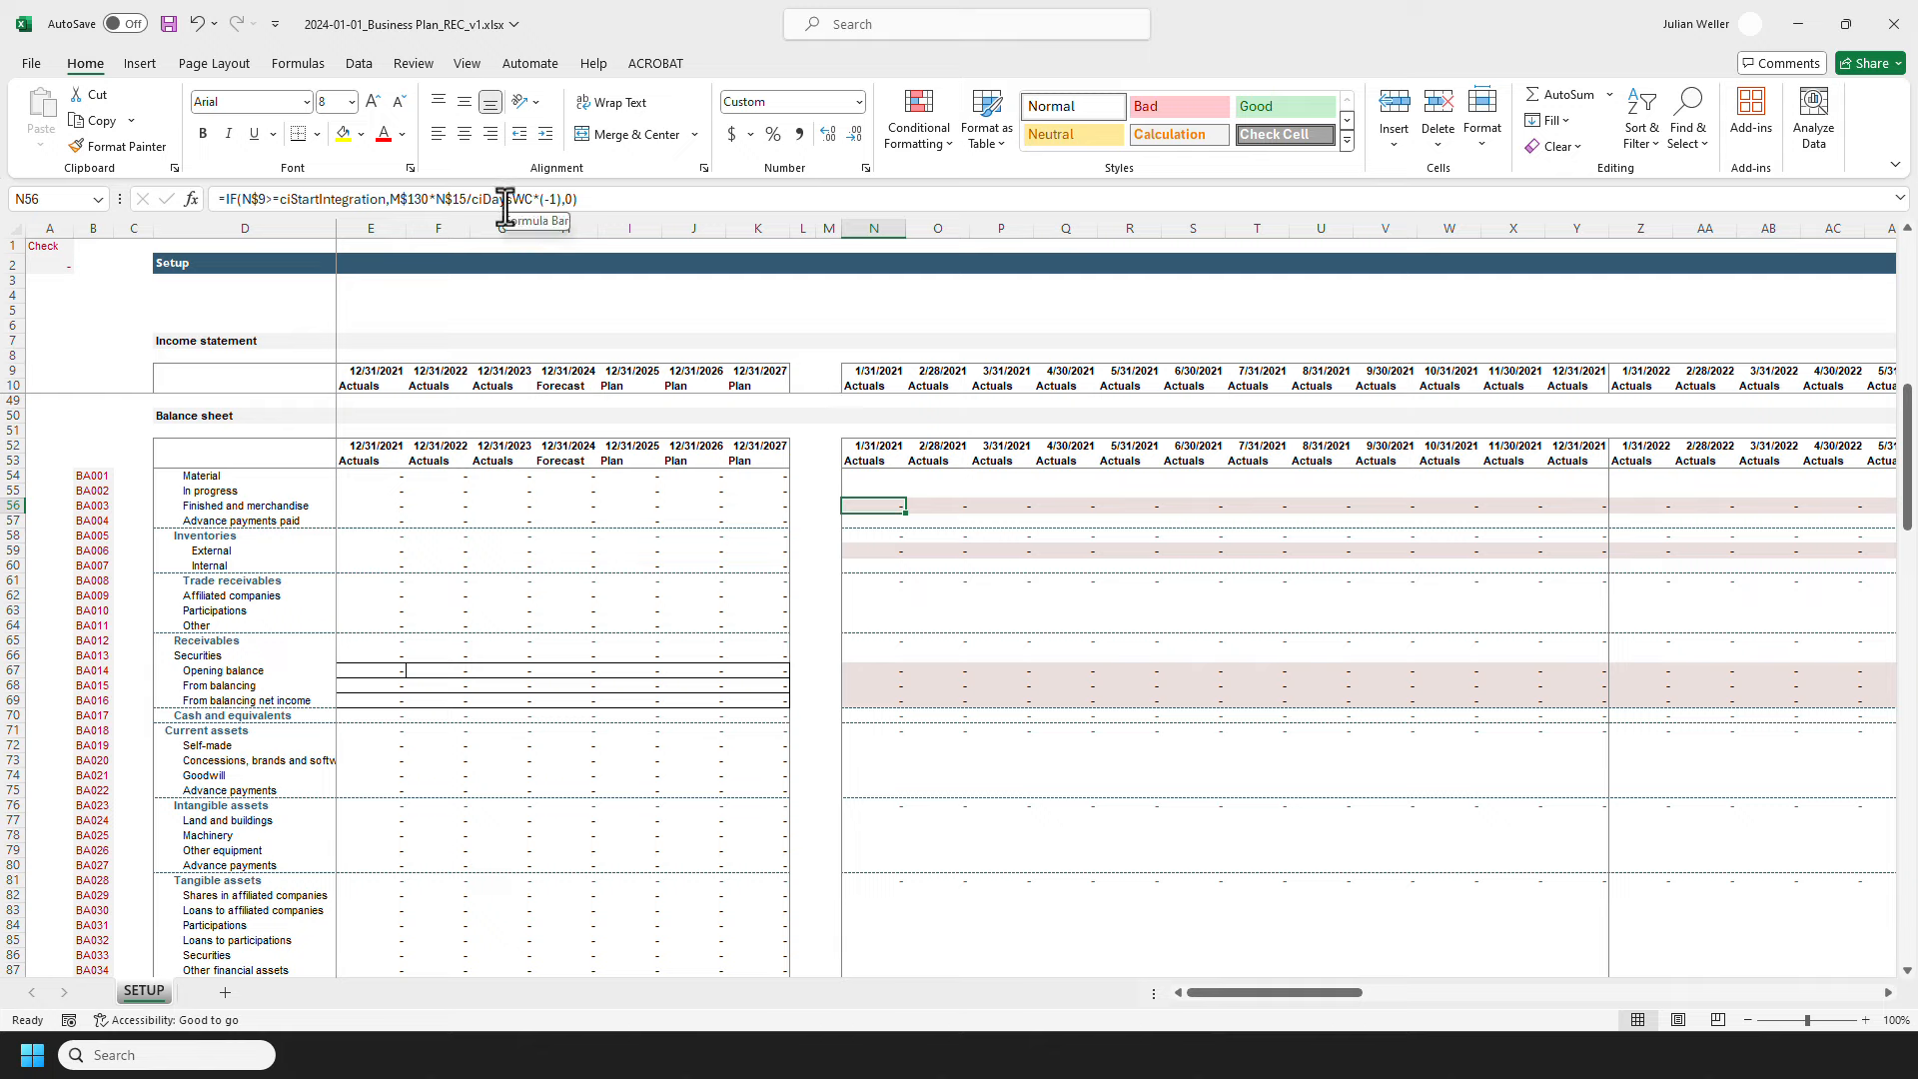
Step: Review the workbook's defined names and their references in the Name Manager
left_click(308, 68)
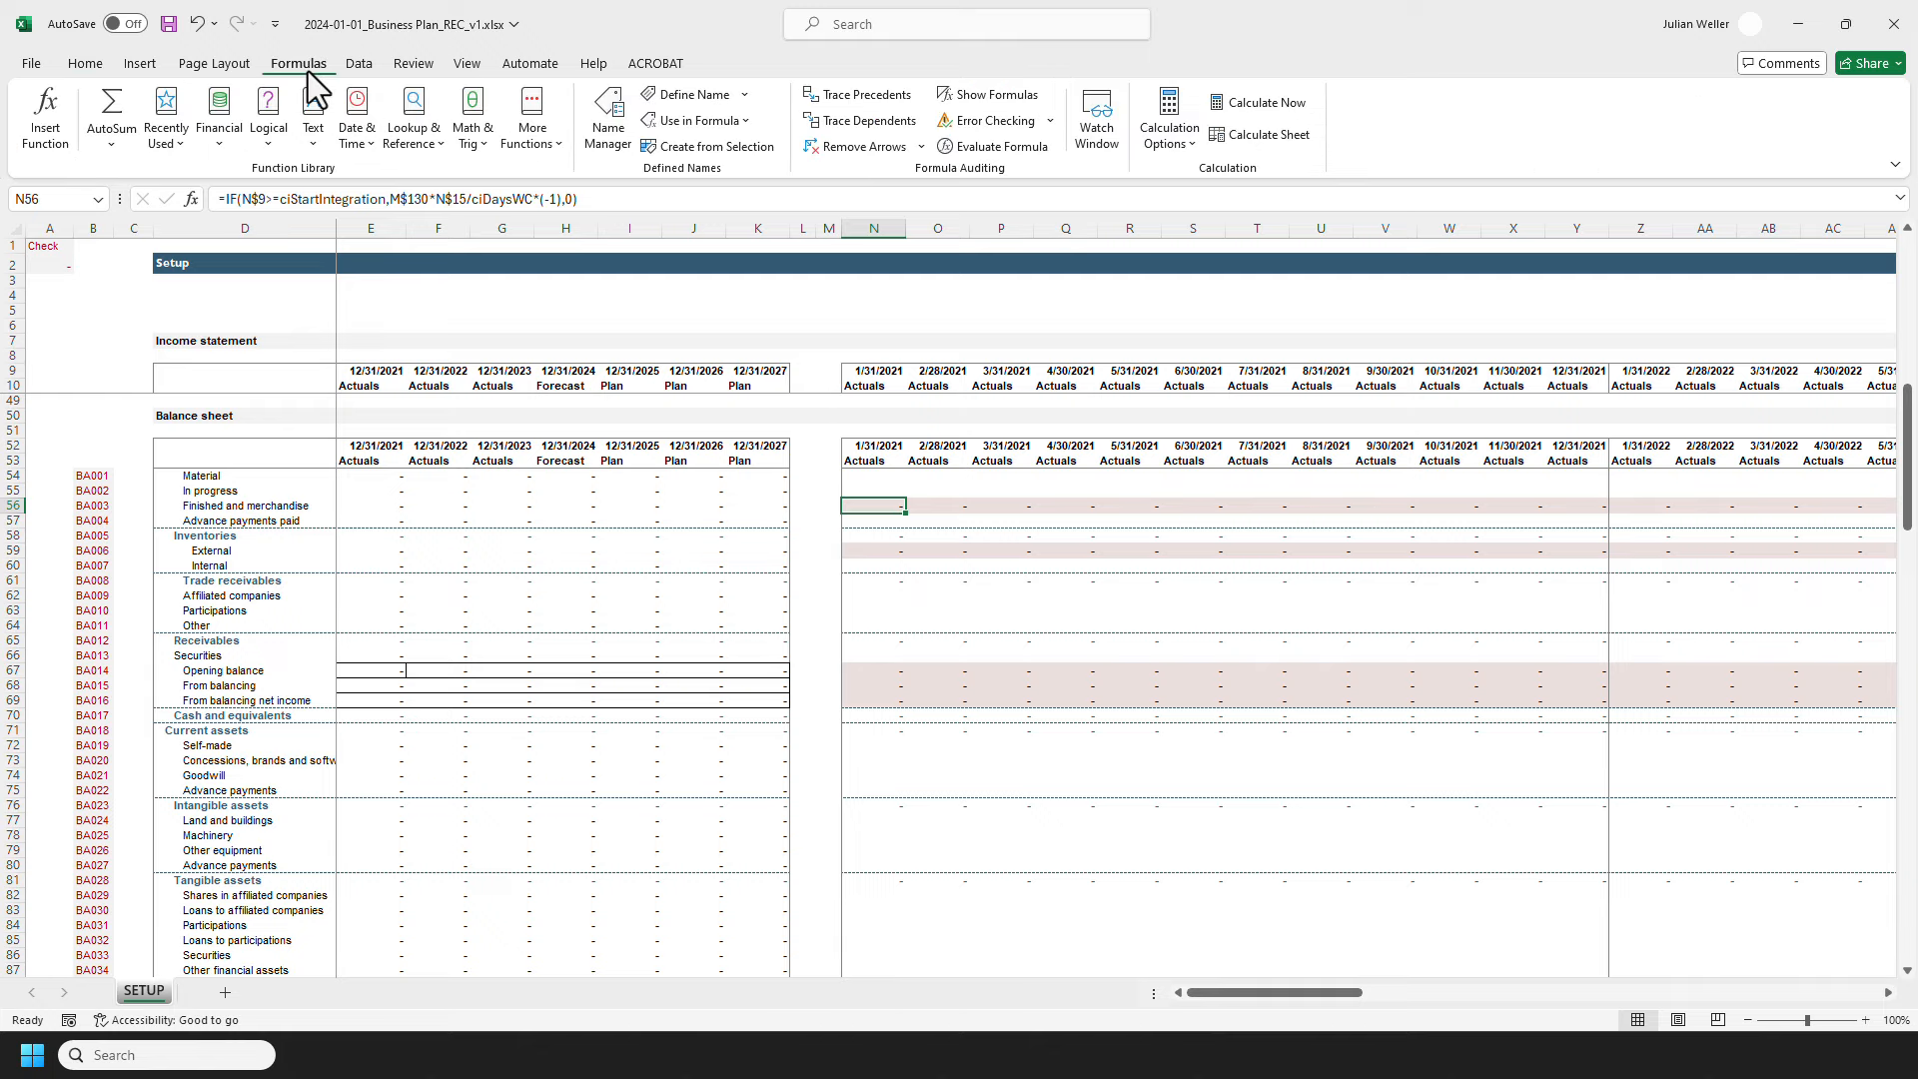
left_click(608, 120)
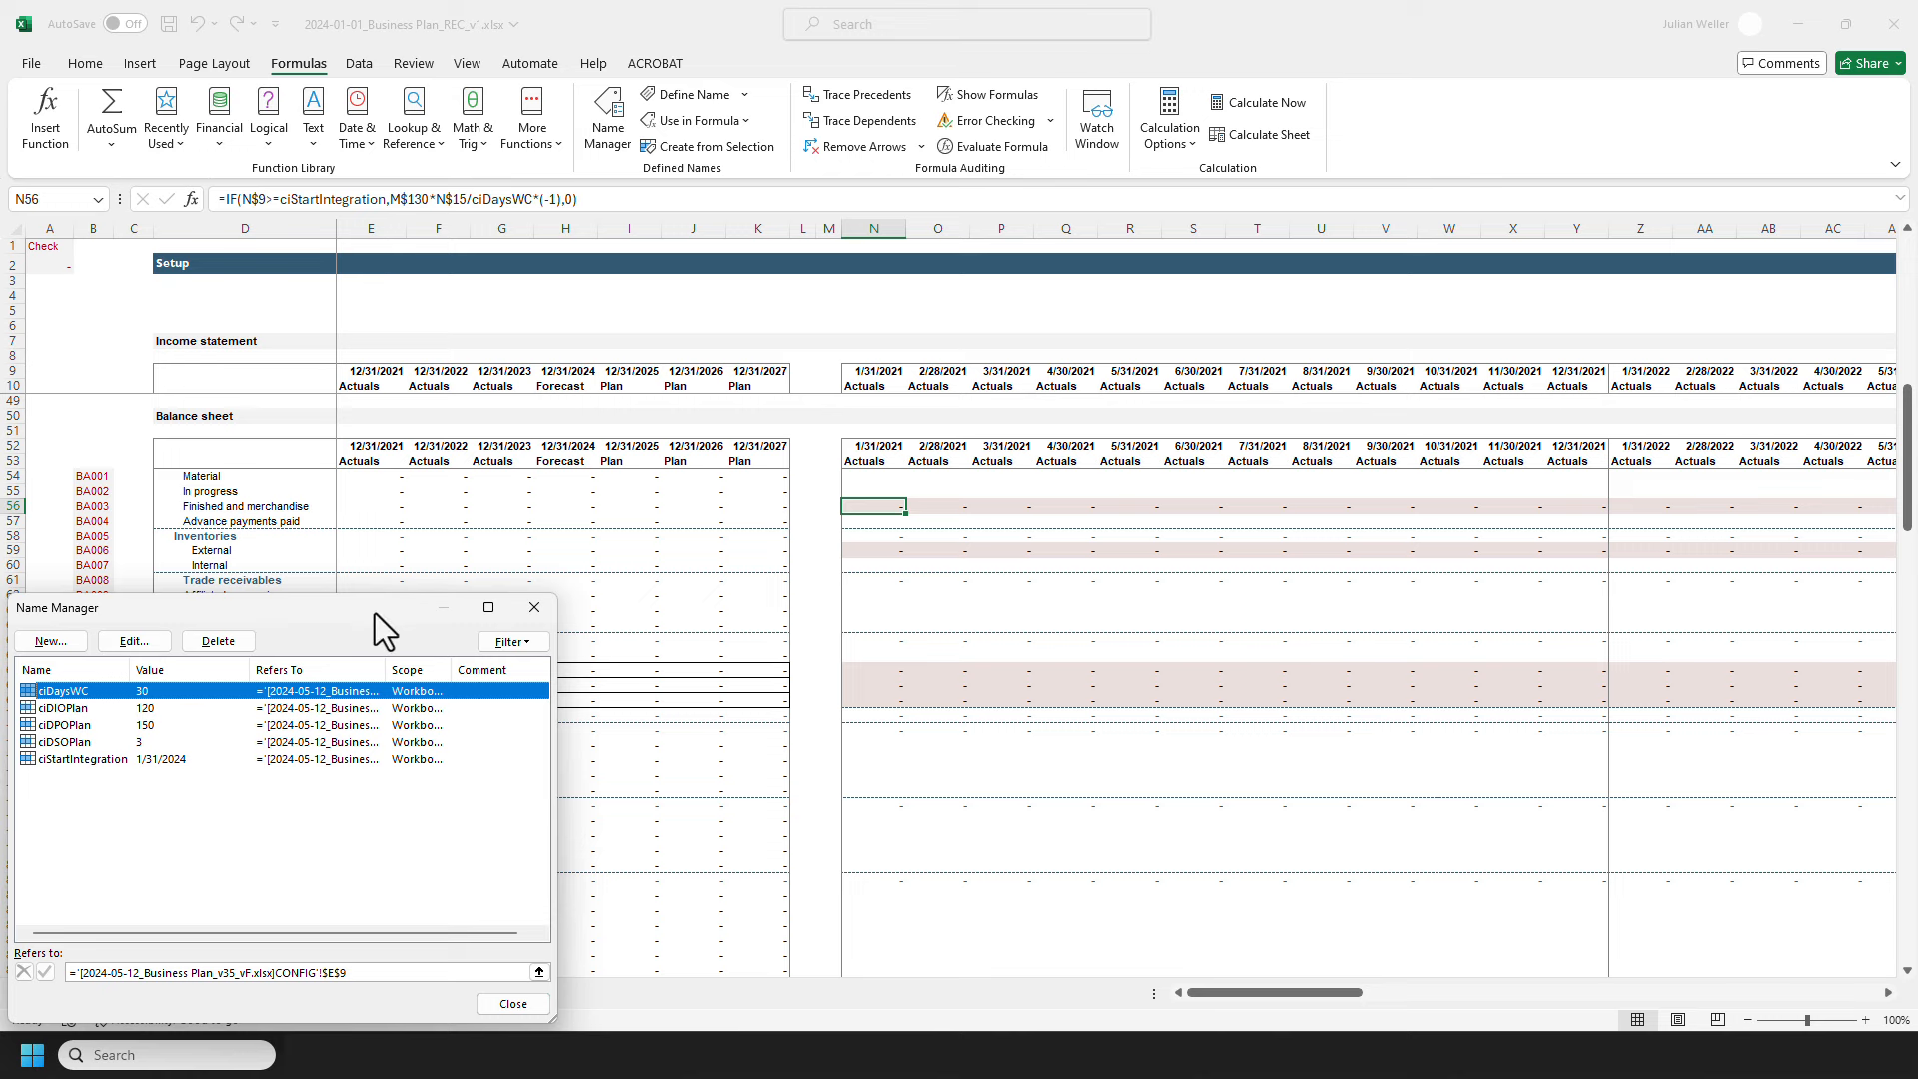
left_click_drag(374, 613, 699, 448)
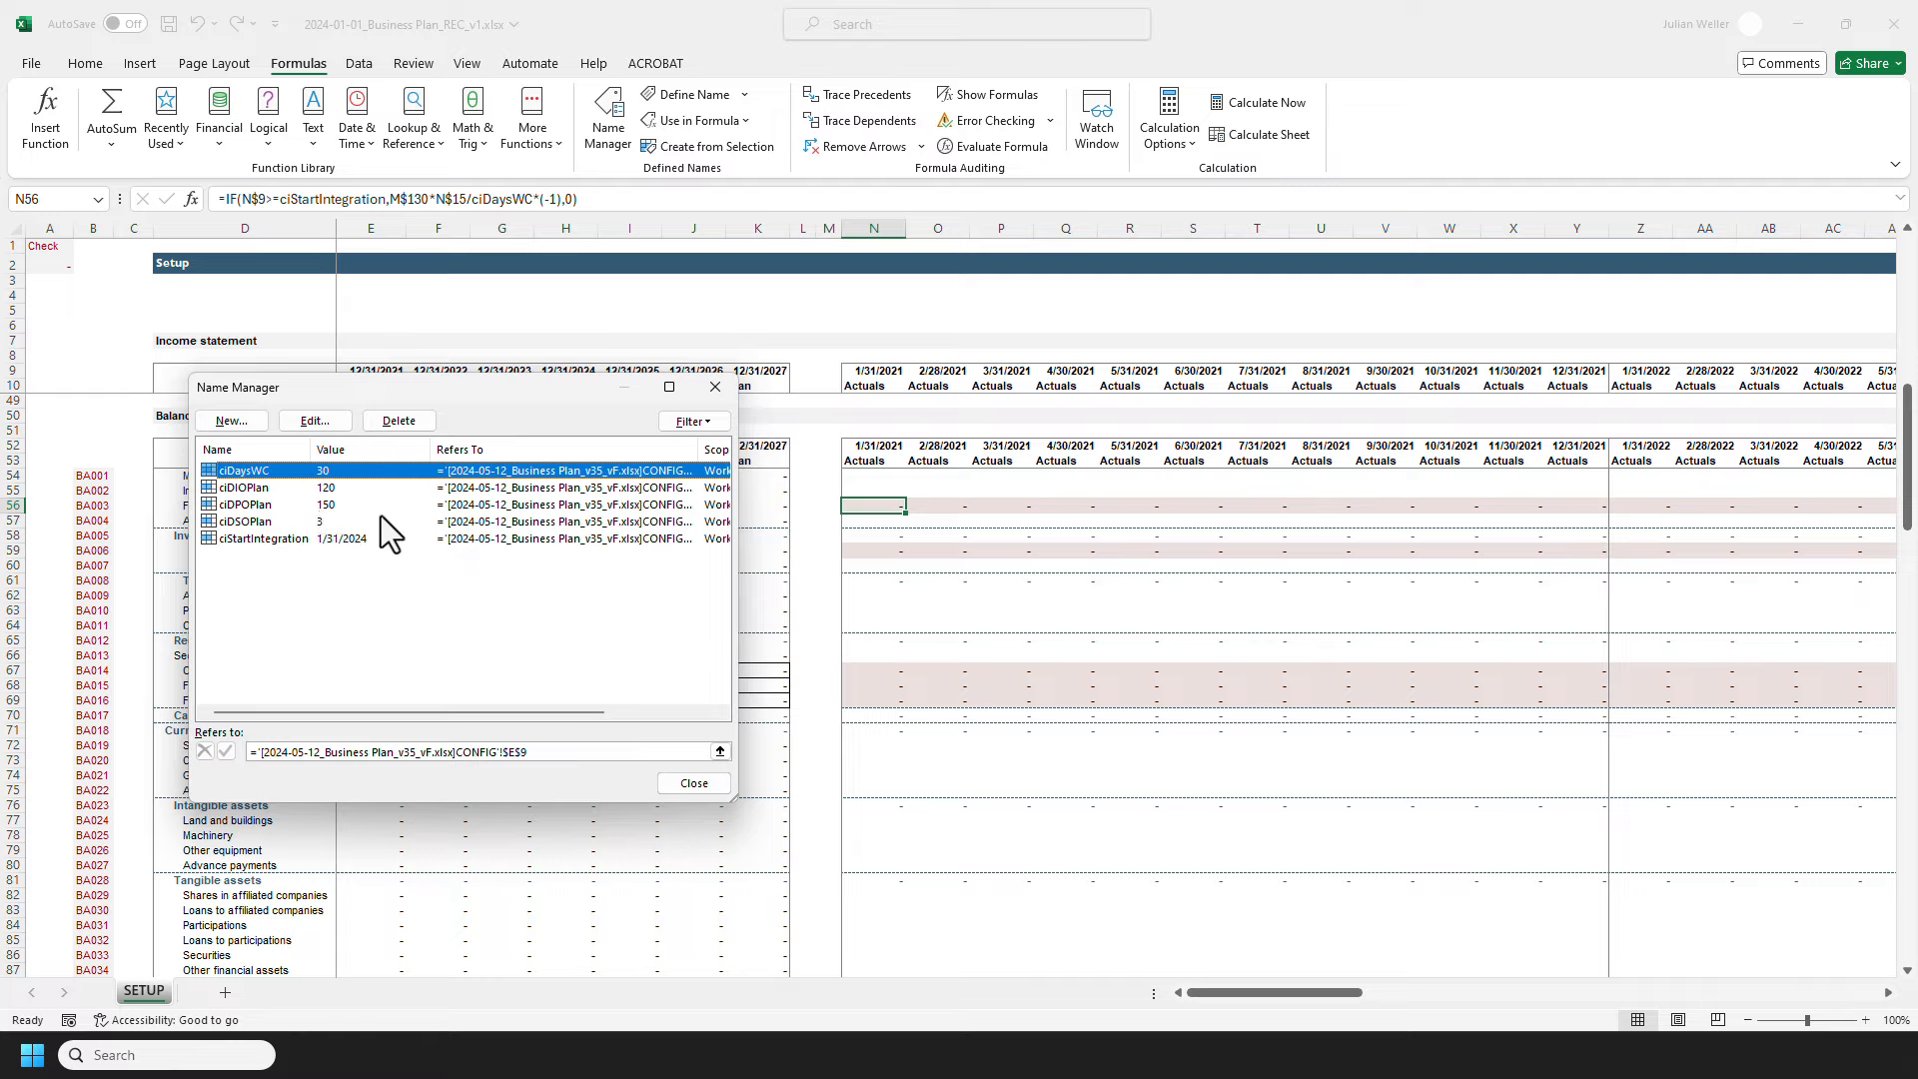
key("Escape")
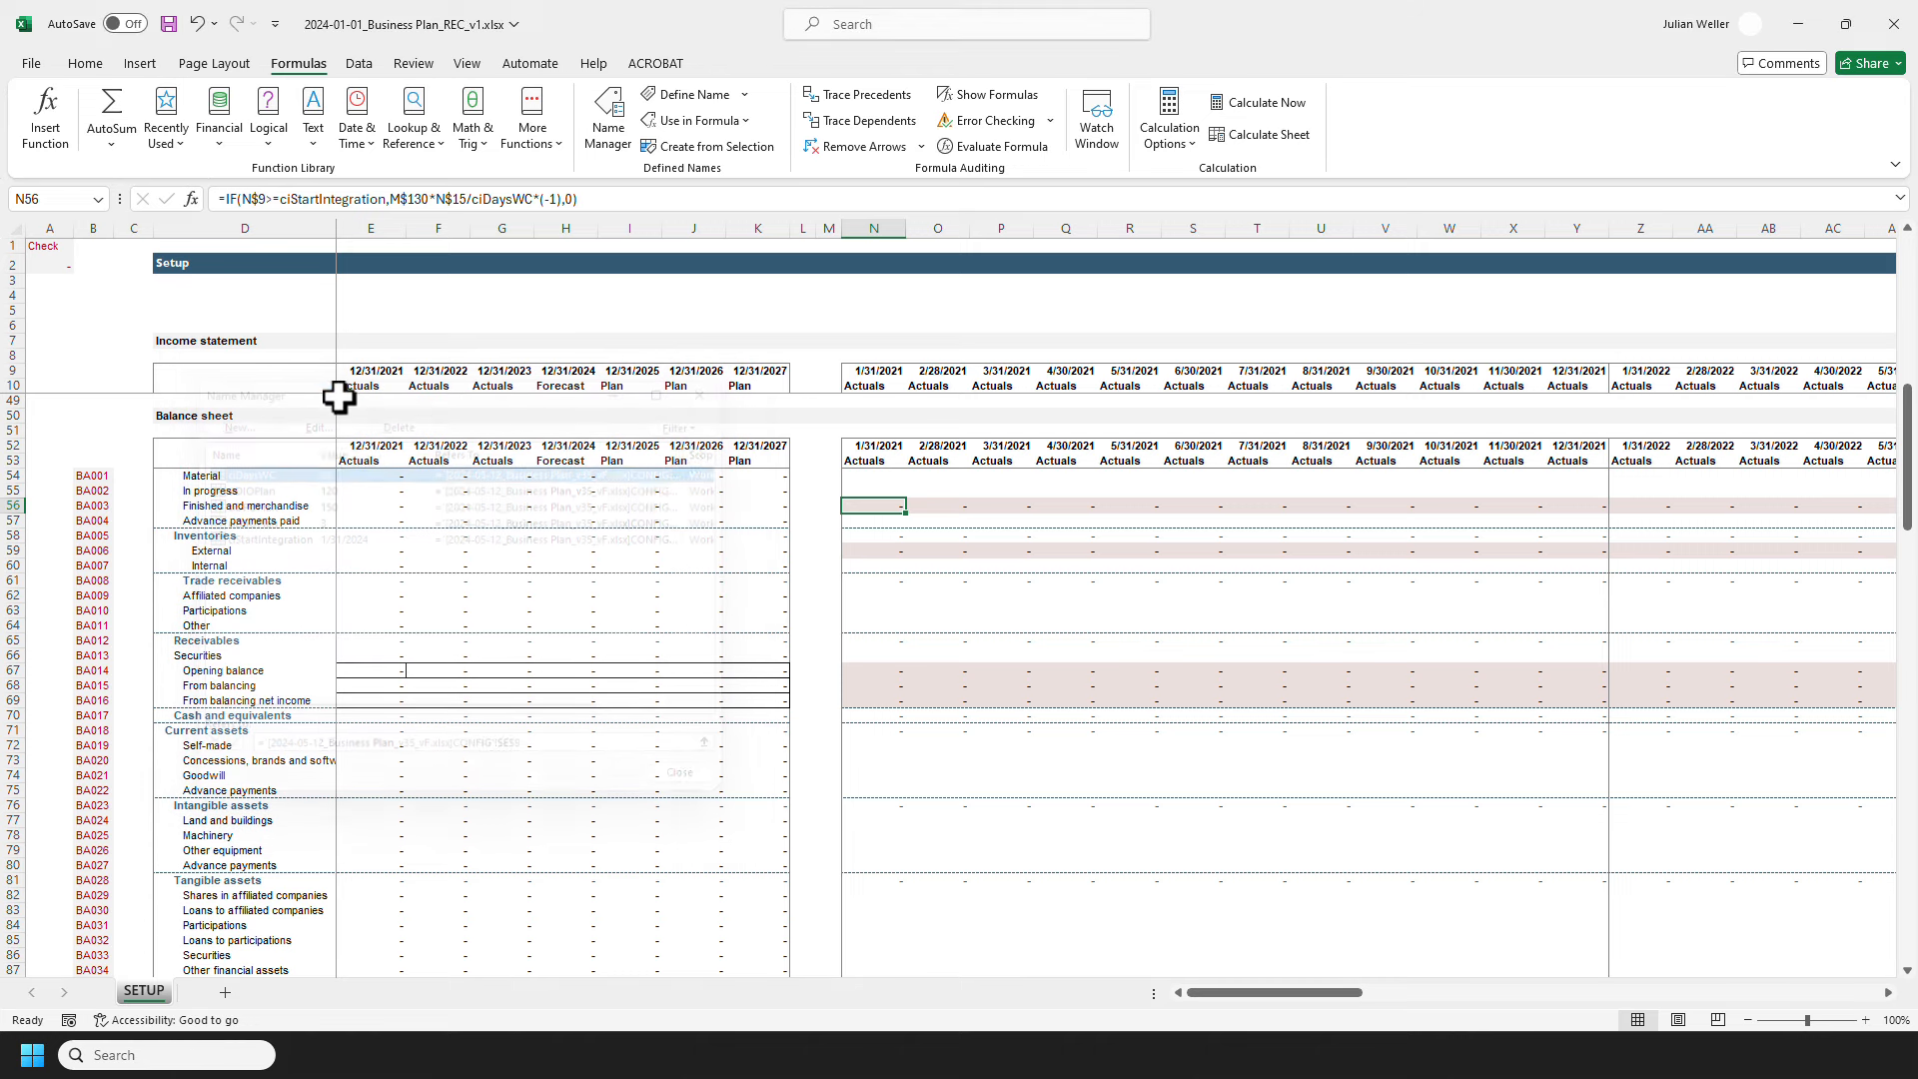
left_click(85, 63)
Step: Switch to 2024-05-12_Business Plan_v35_vF.xlsx and view the variables on its CONFIG sheet
mouse_move(661, 1075)
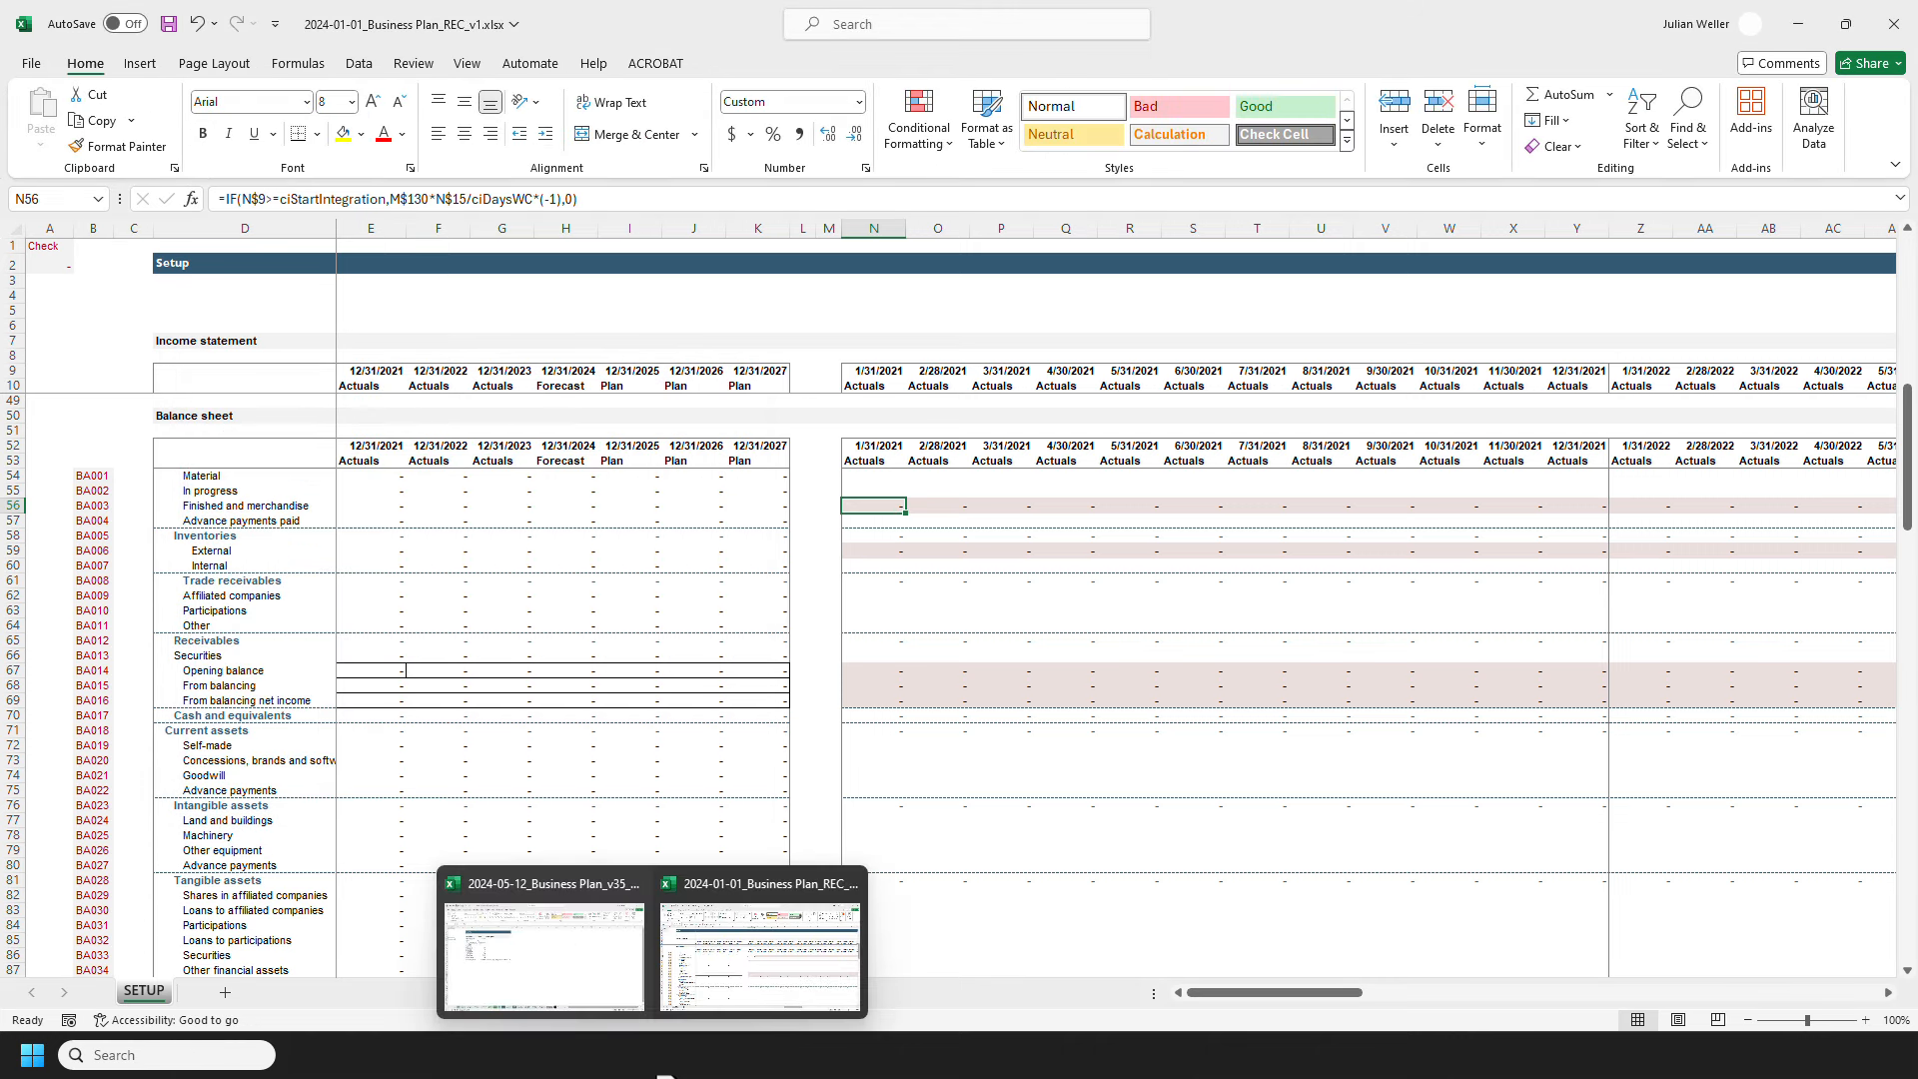
left_click(582, 964)
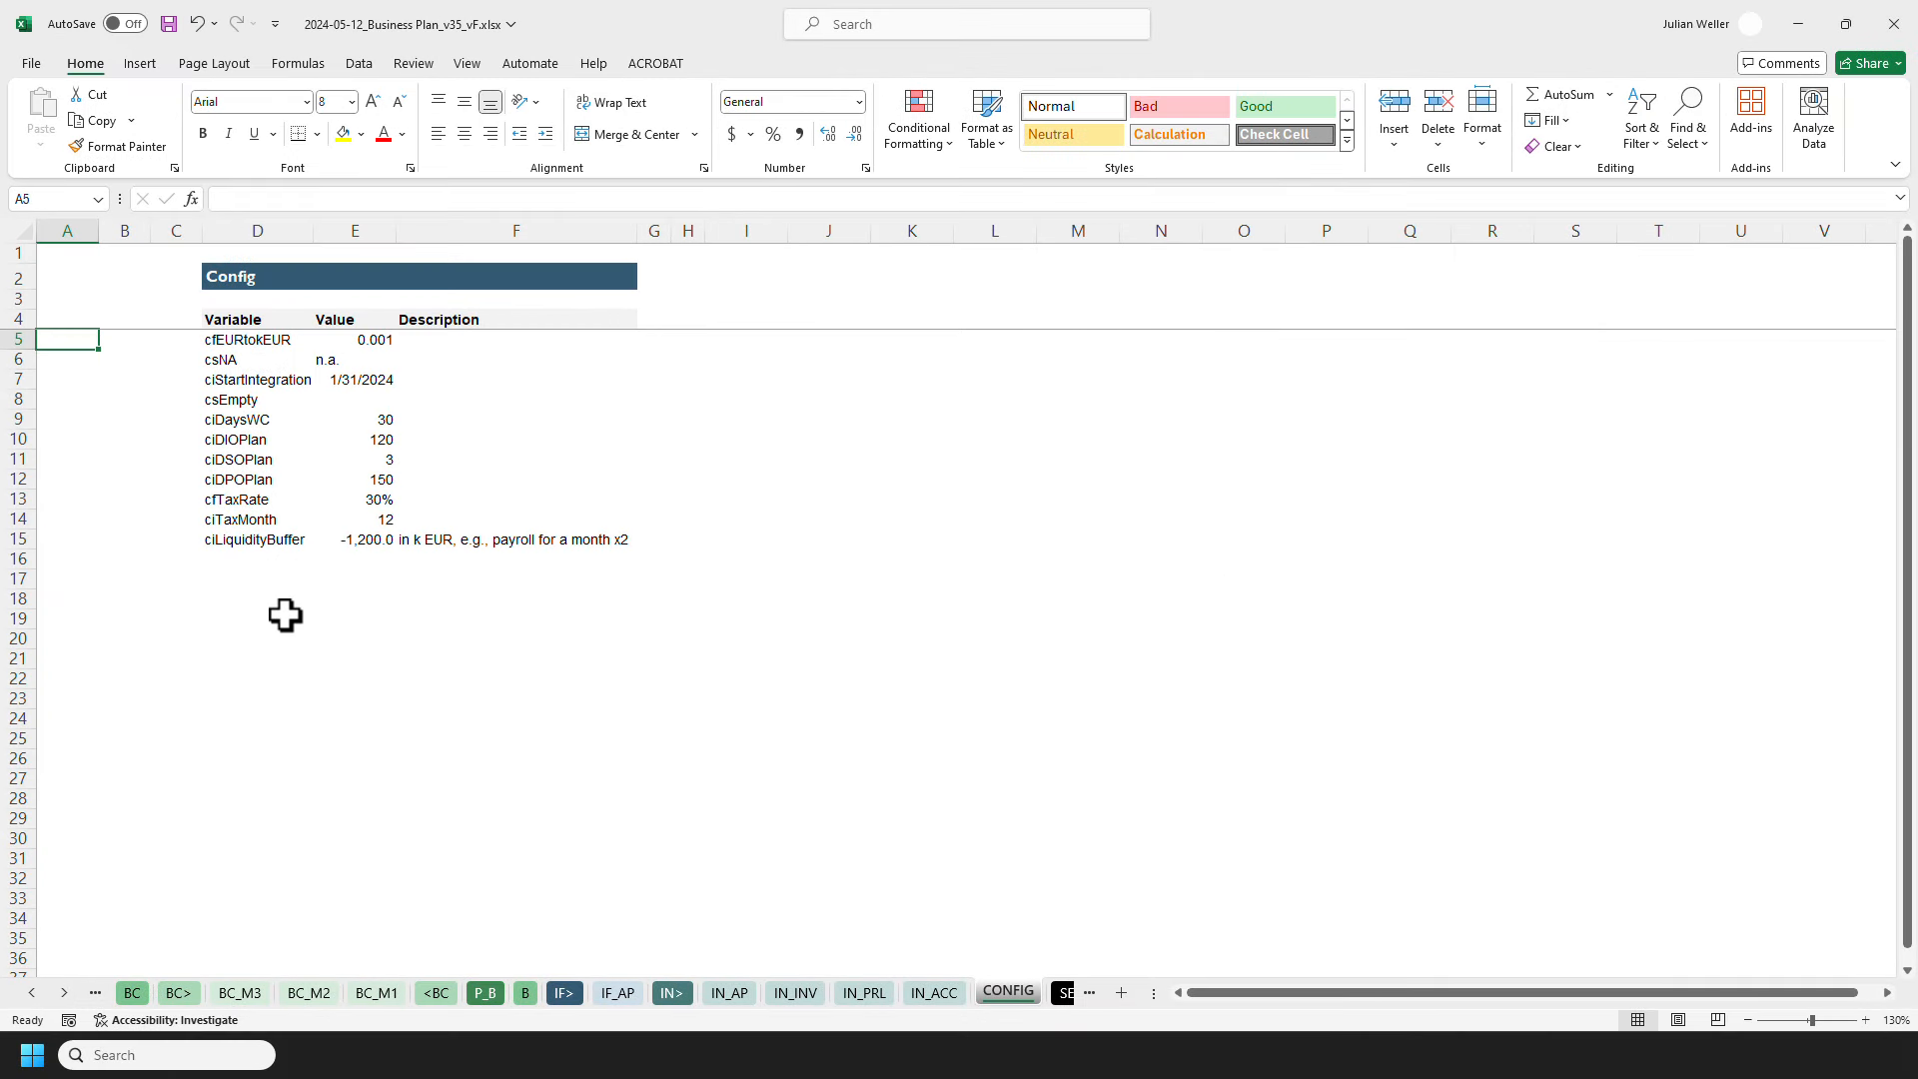
Step: Copy the config block A1:F15, switch to 2024-01-01_Business Plan_REC_v1.xlsx, and add a sheet named CONFIG before SETUP
left_click_drag(77, 248, 560, 540)
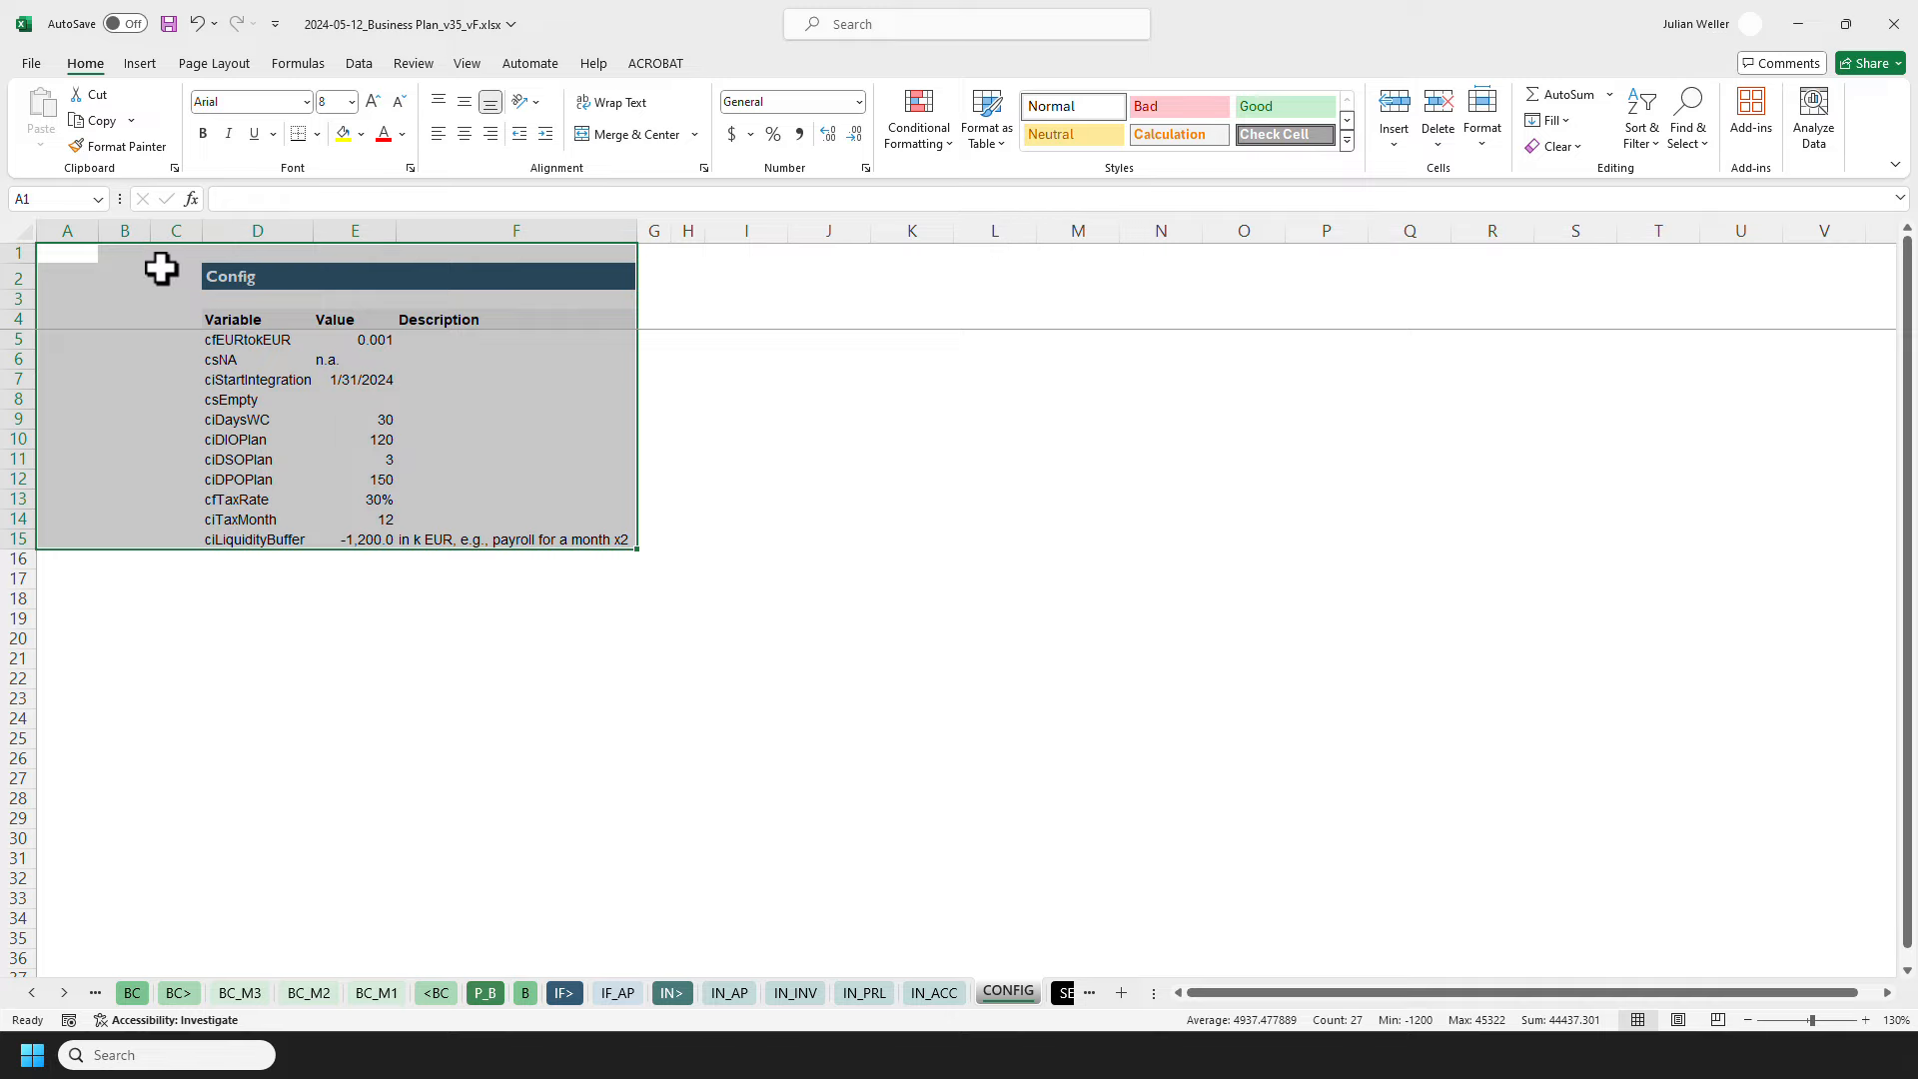
key("ctrl+c")
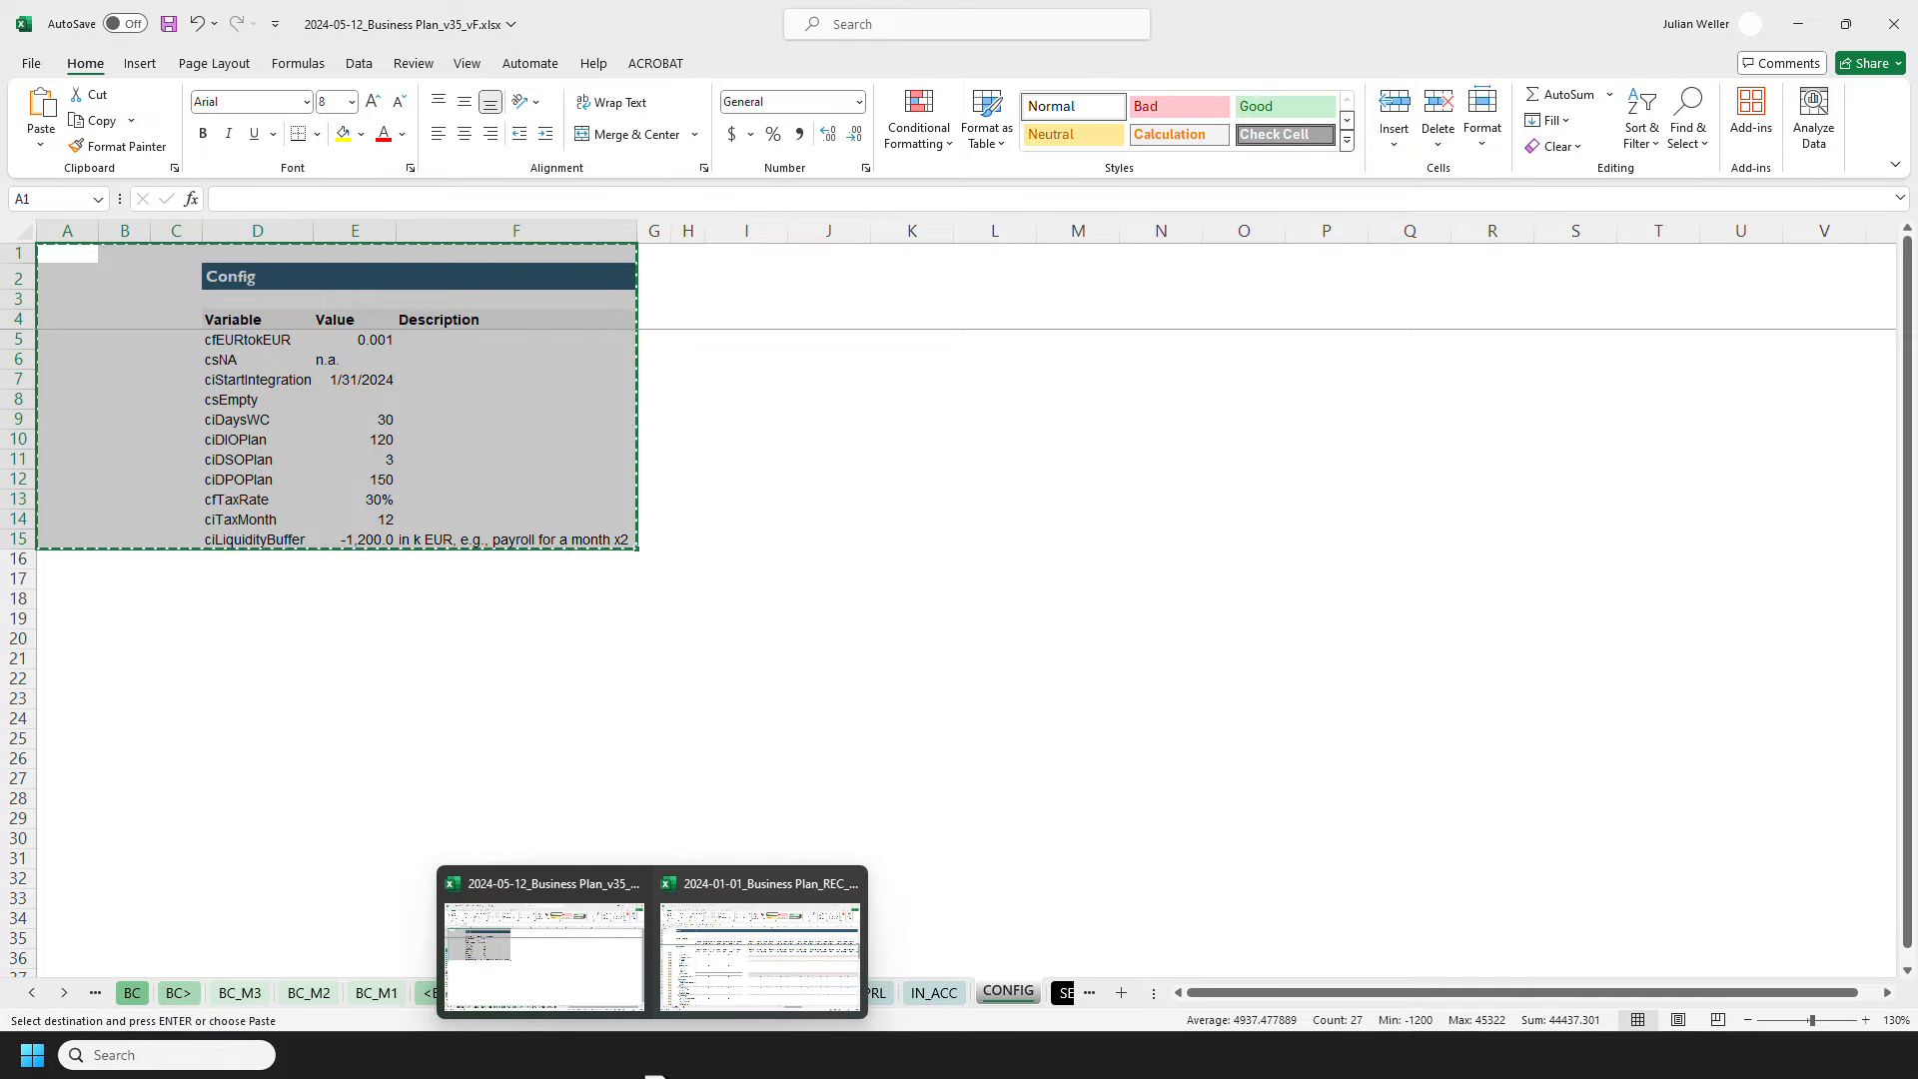
left_click(741, 973)
left_click(224, 992)
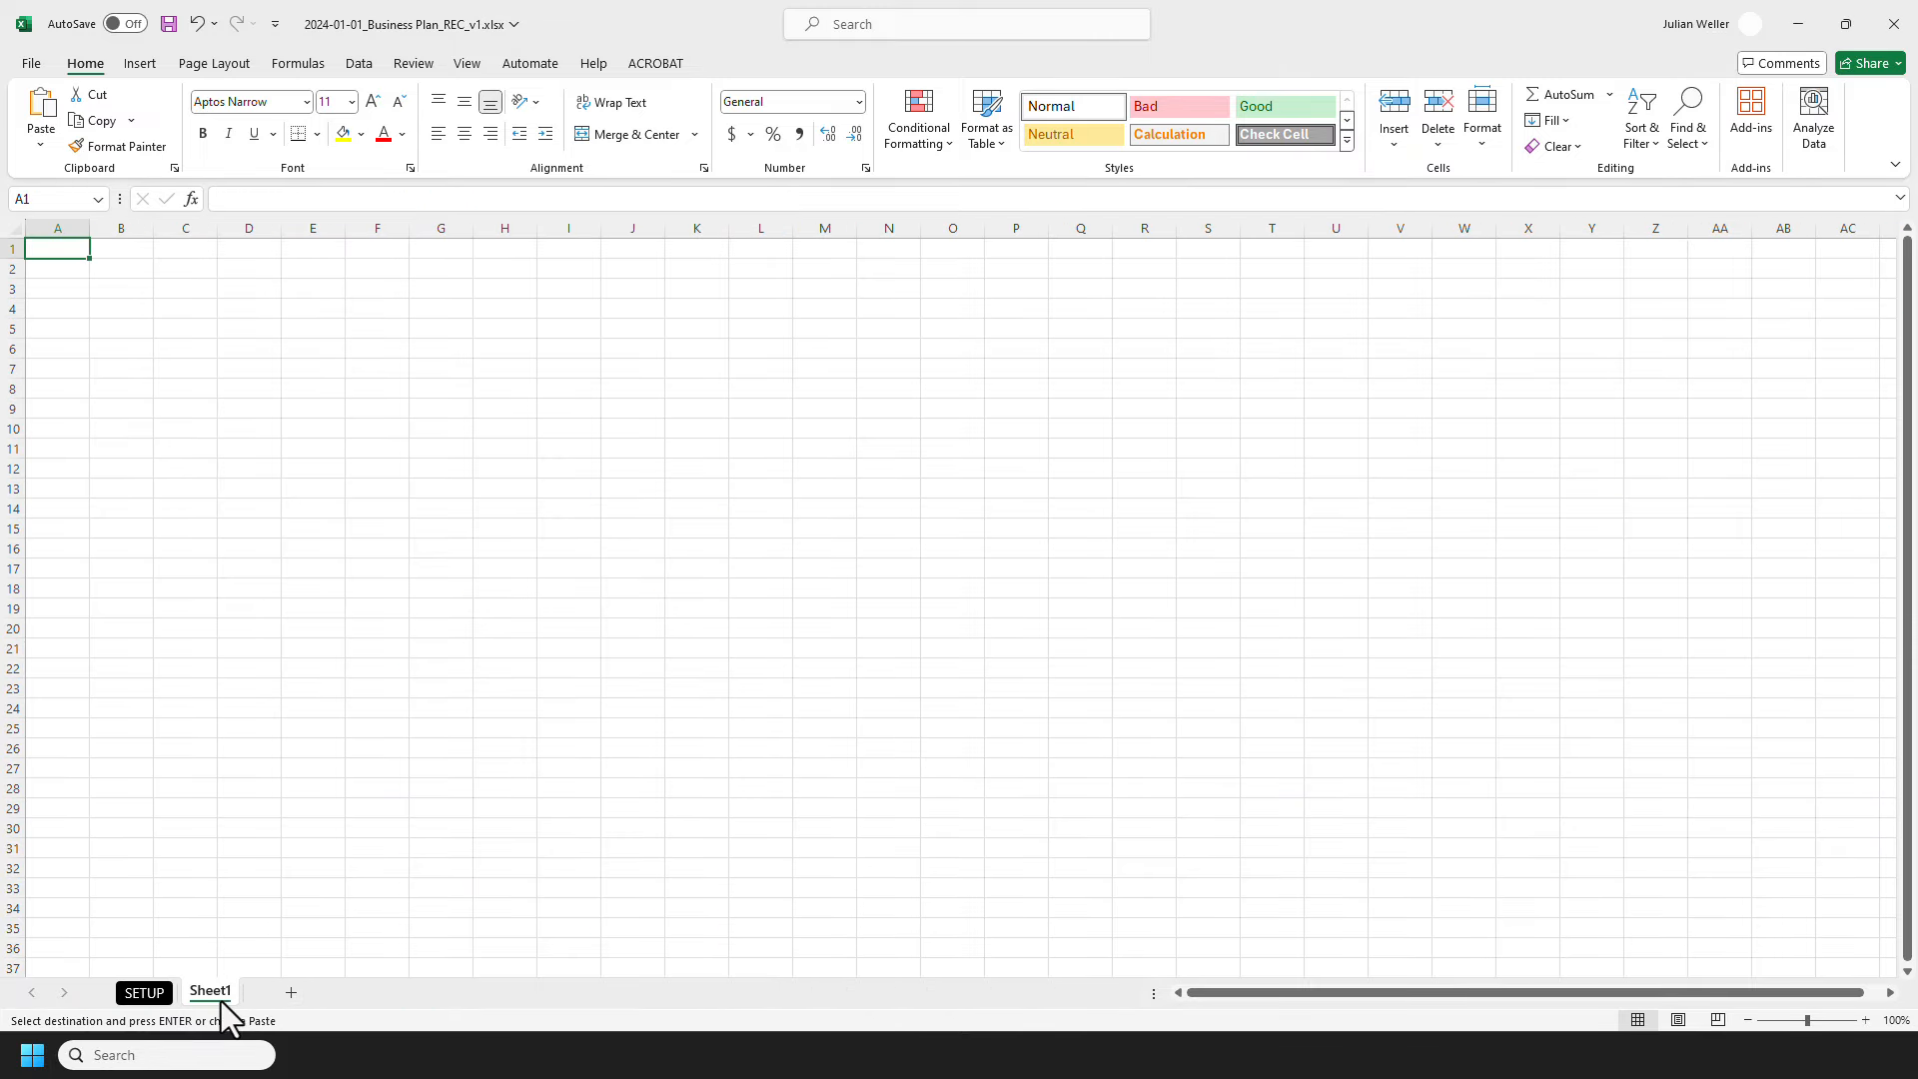
left_click_drag(210, 992, 130, 998)
type("CONFIG")
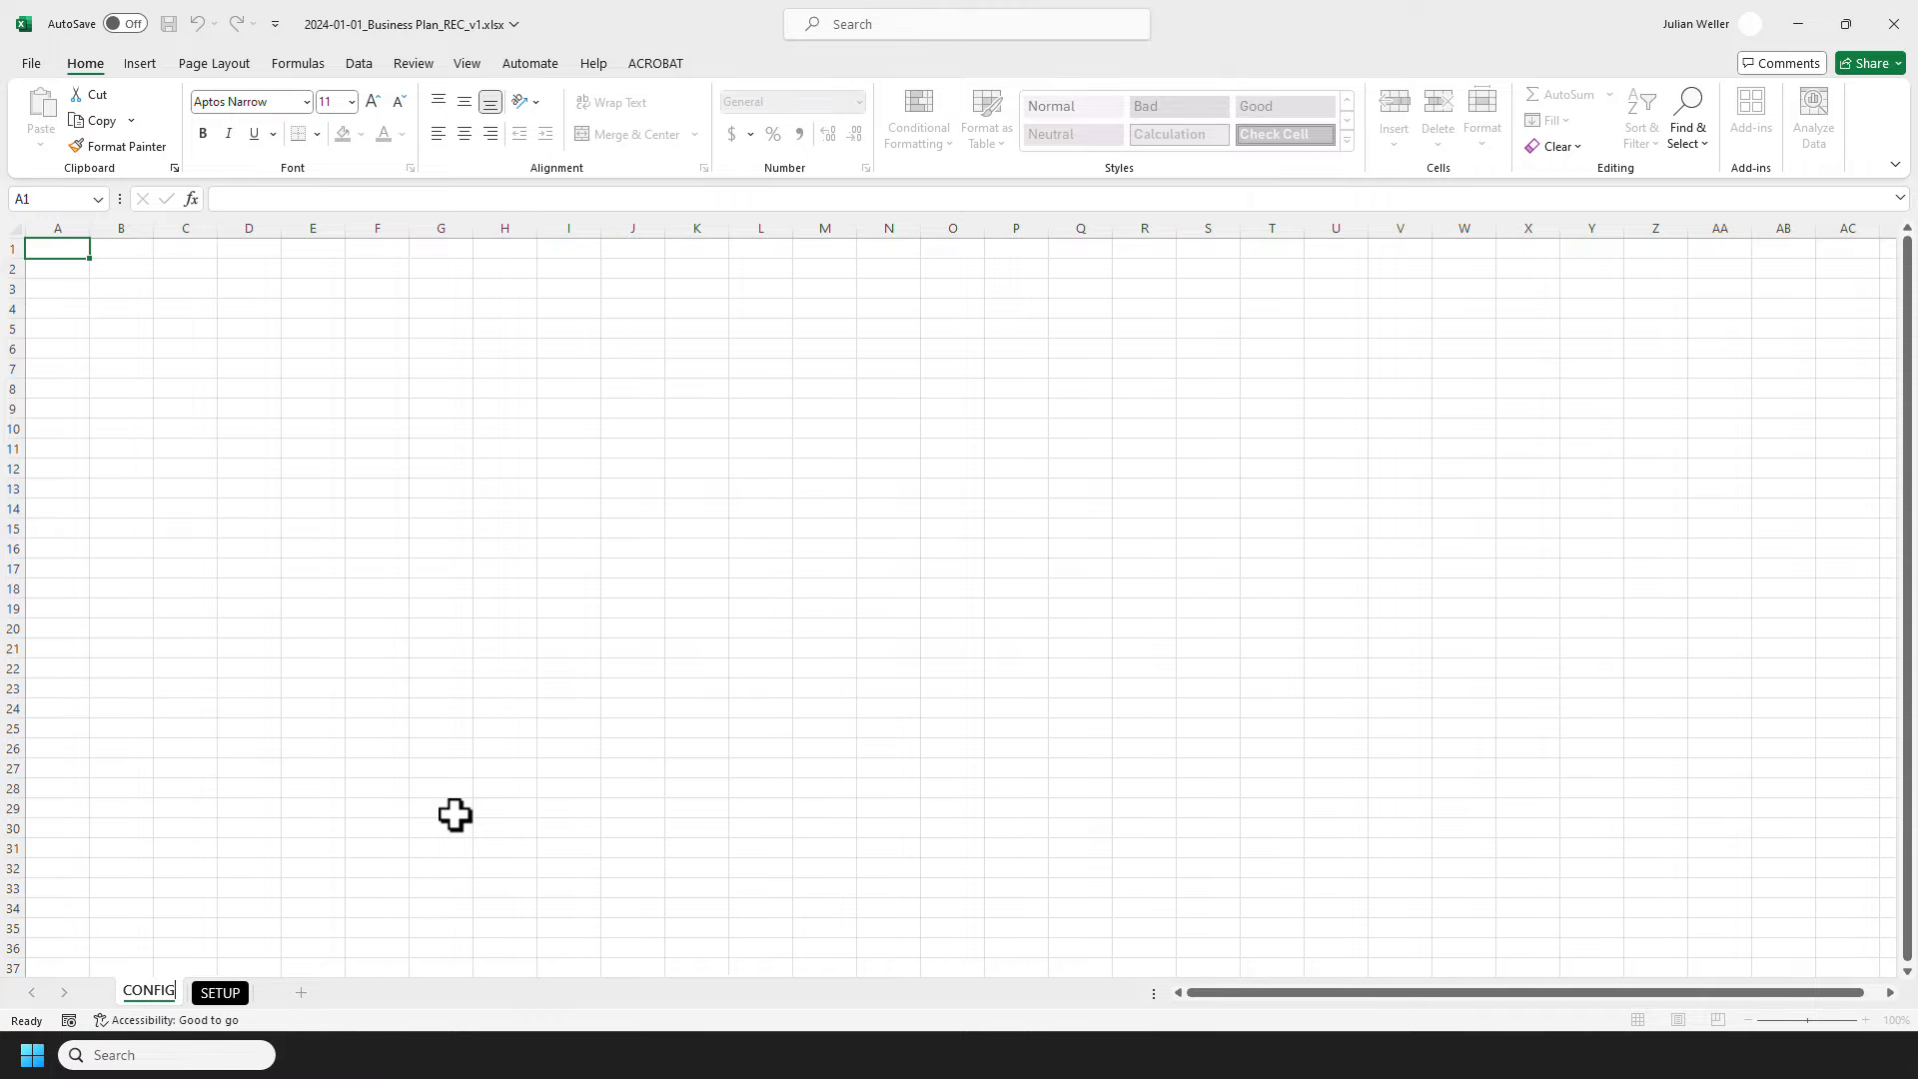
key("Return")
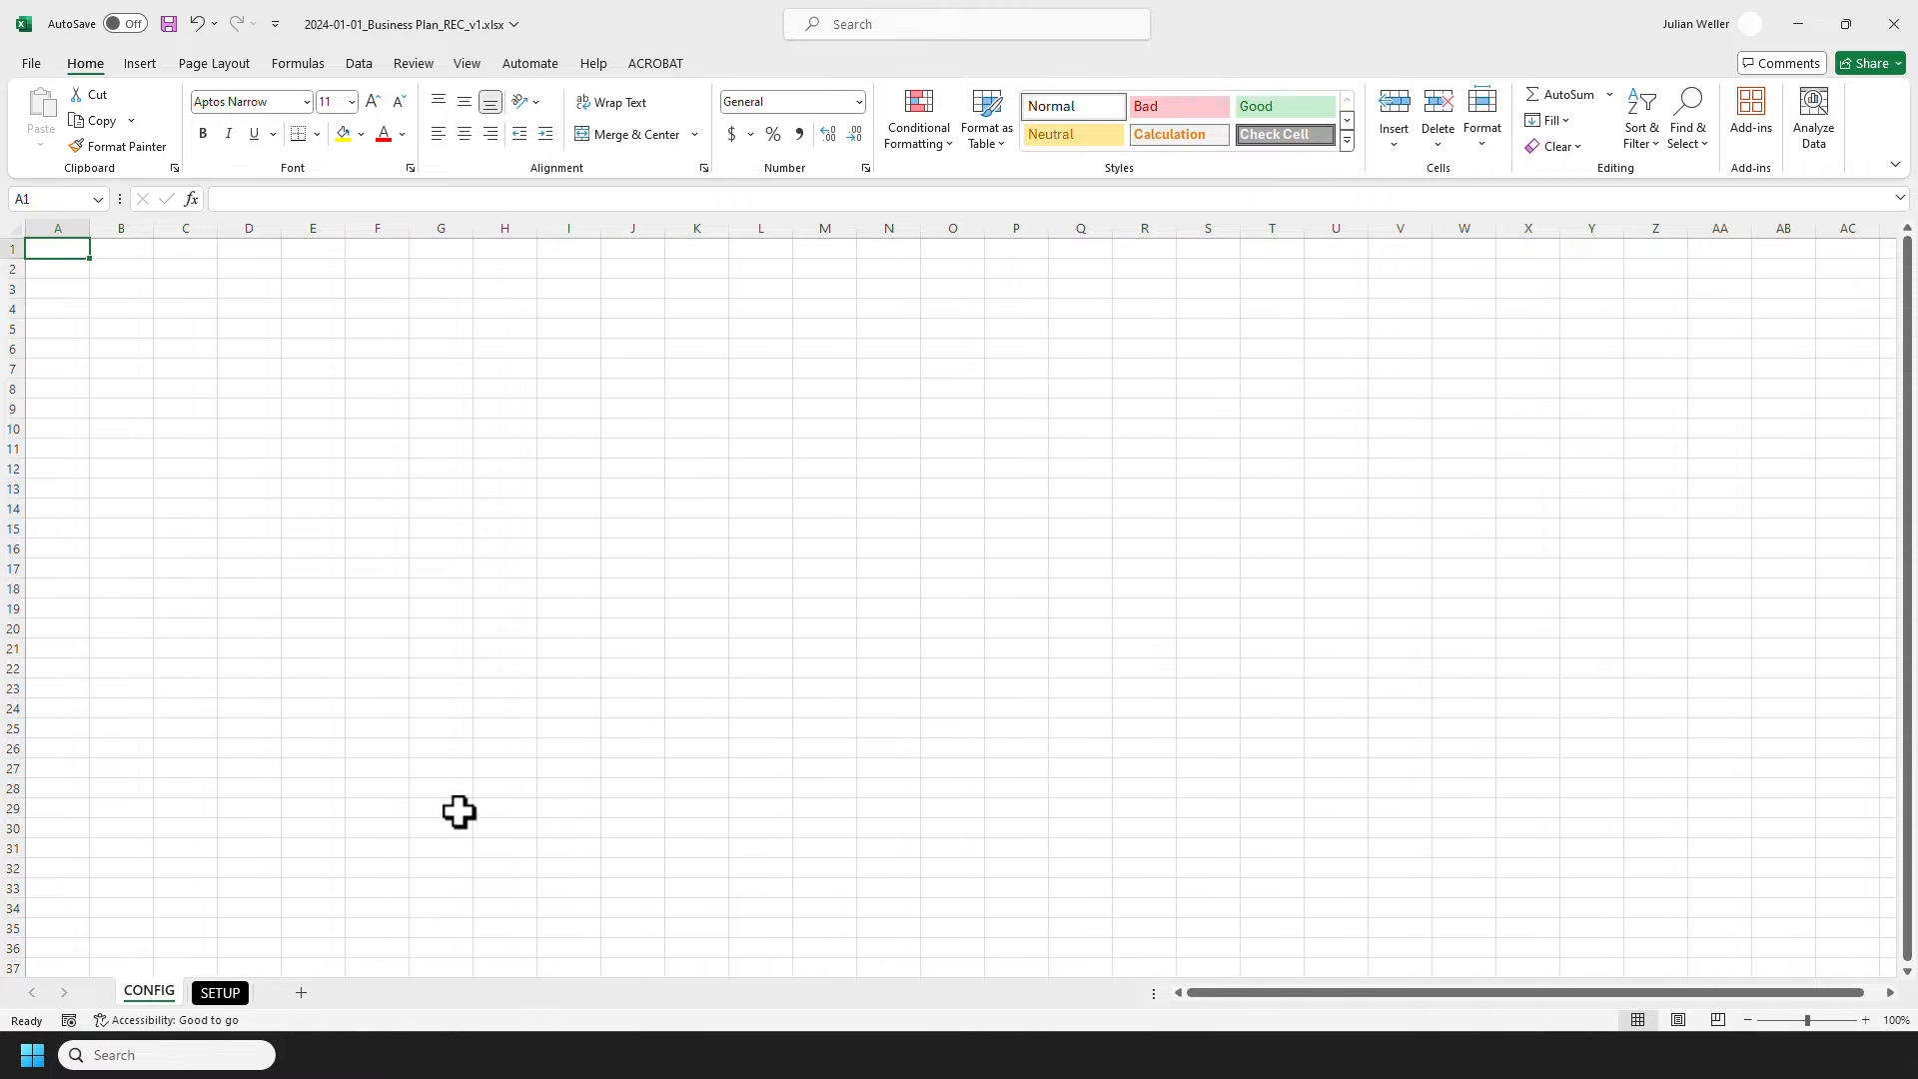
Step: Give the CONFIG sheet tab a custom colour
right_click(162, 992)
mouse_move(267, 855)
left_click(389, 1010)
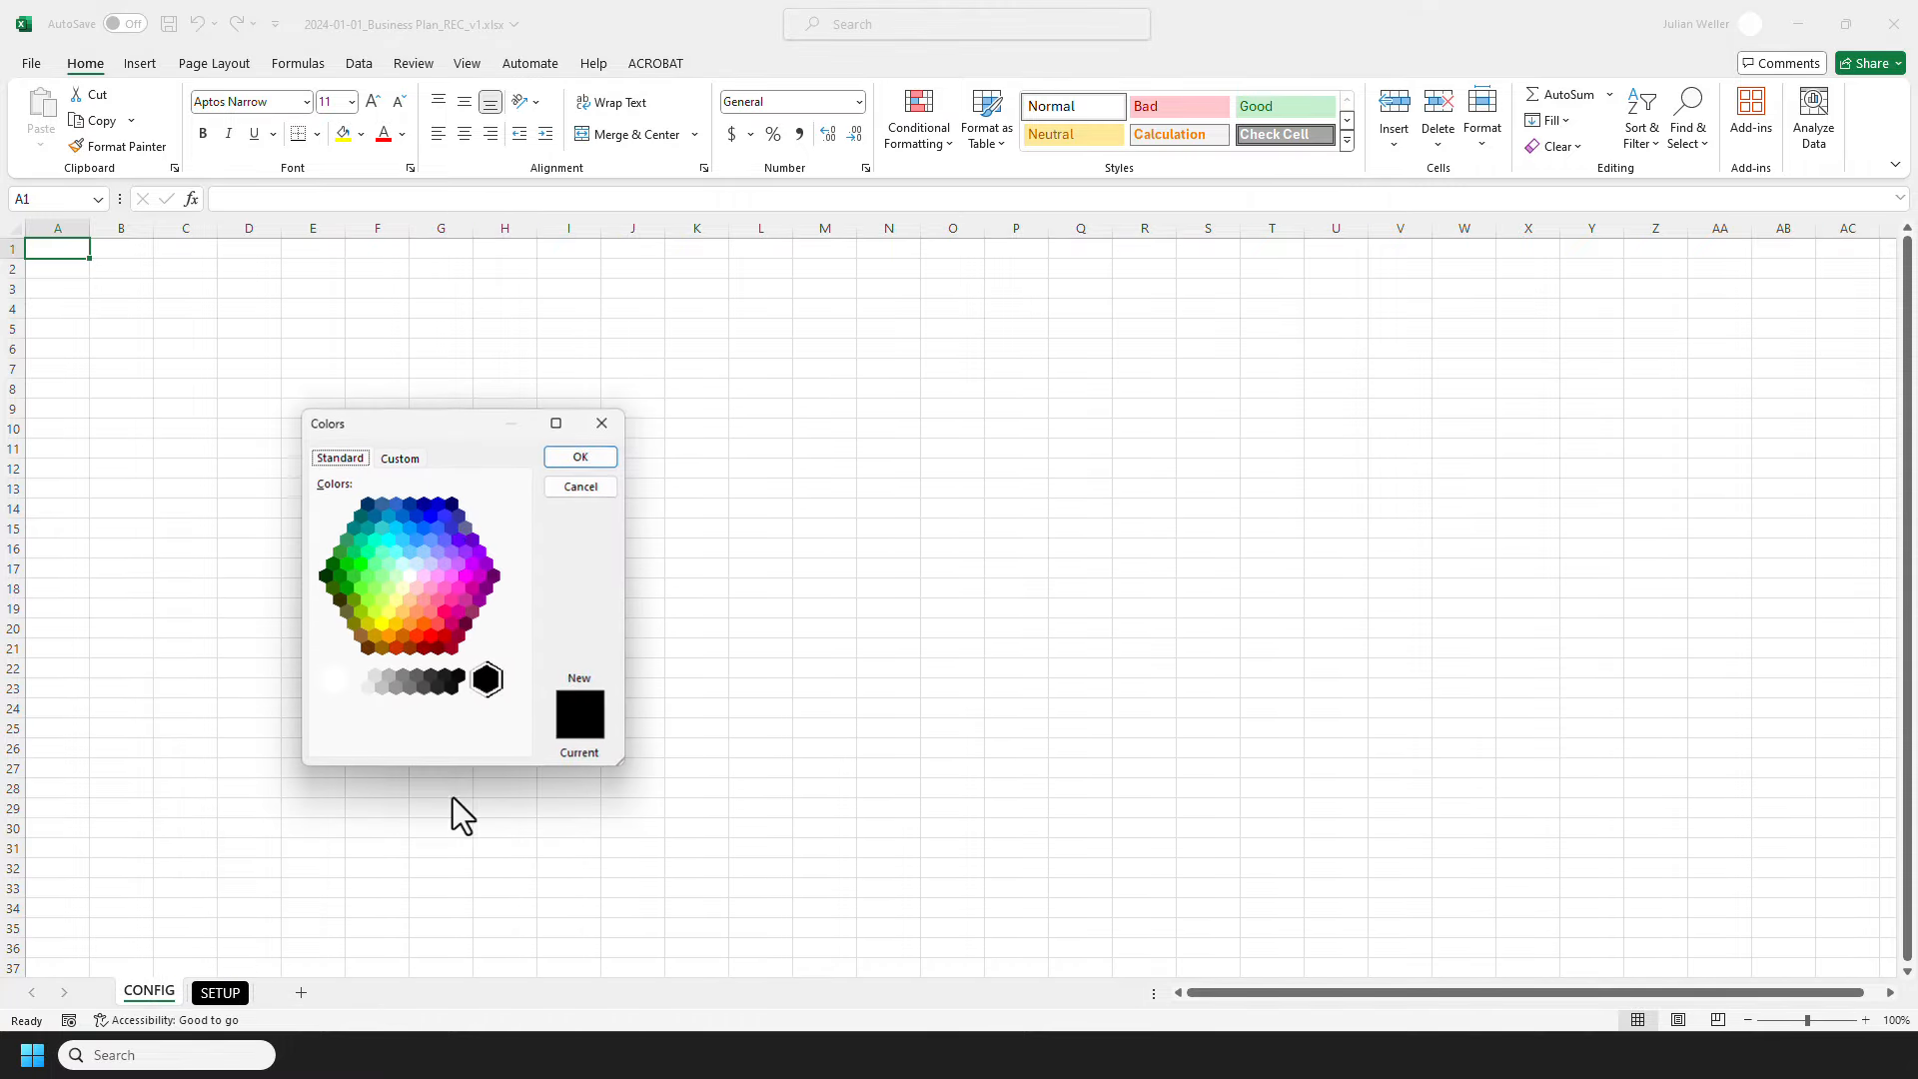
left_click(401, 459)
left_click(594, 461)
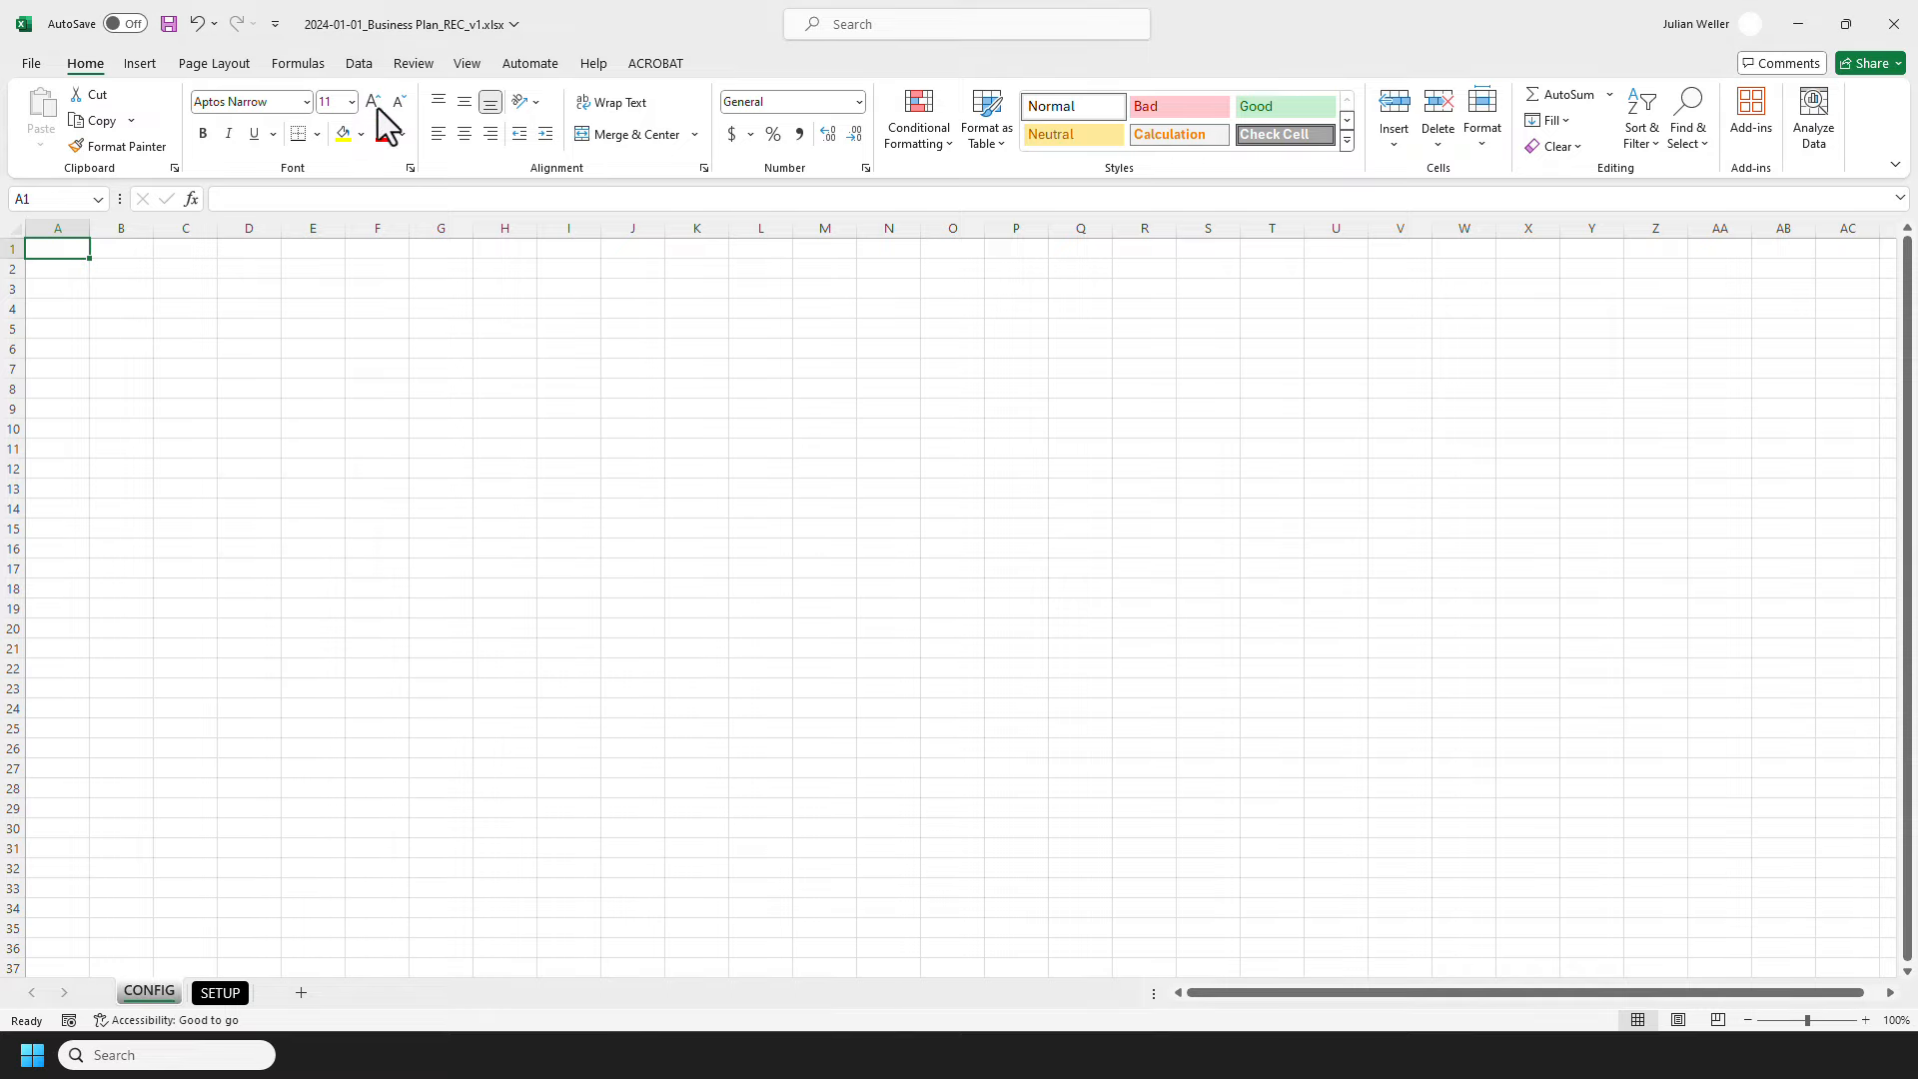
Step: Set the font of the entire CONFIG sheet to Arial, size 8, and hide its gridlines
left_click(16, 228)
left_click(267, 100)
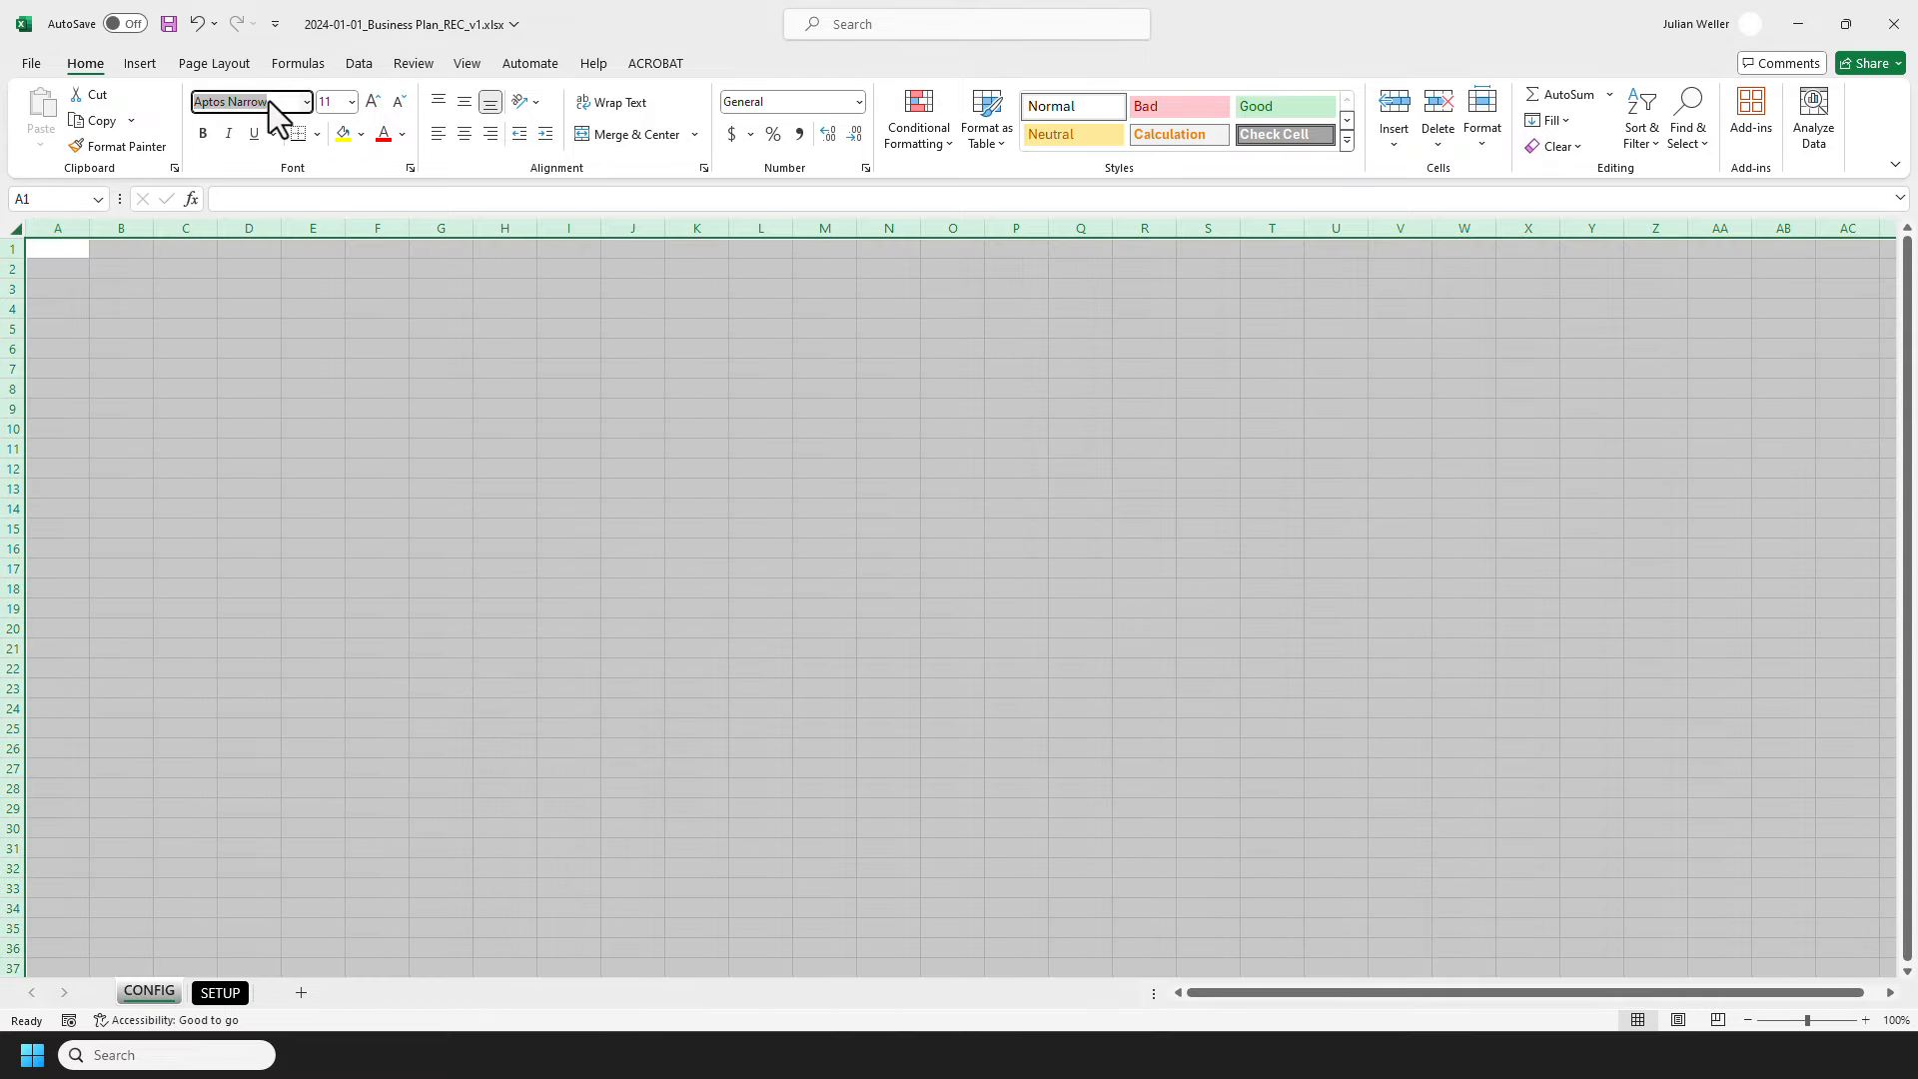
type("Arial")
key("Tab")
type("8")
key("Return")
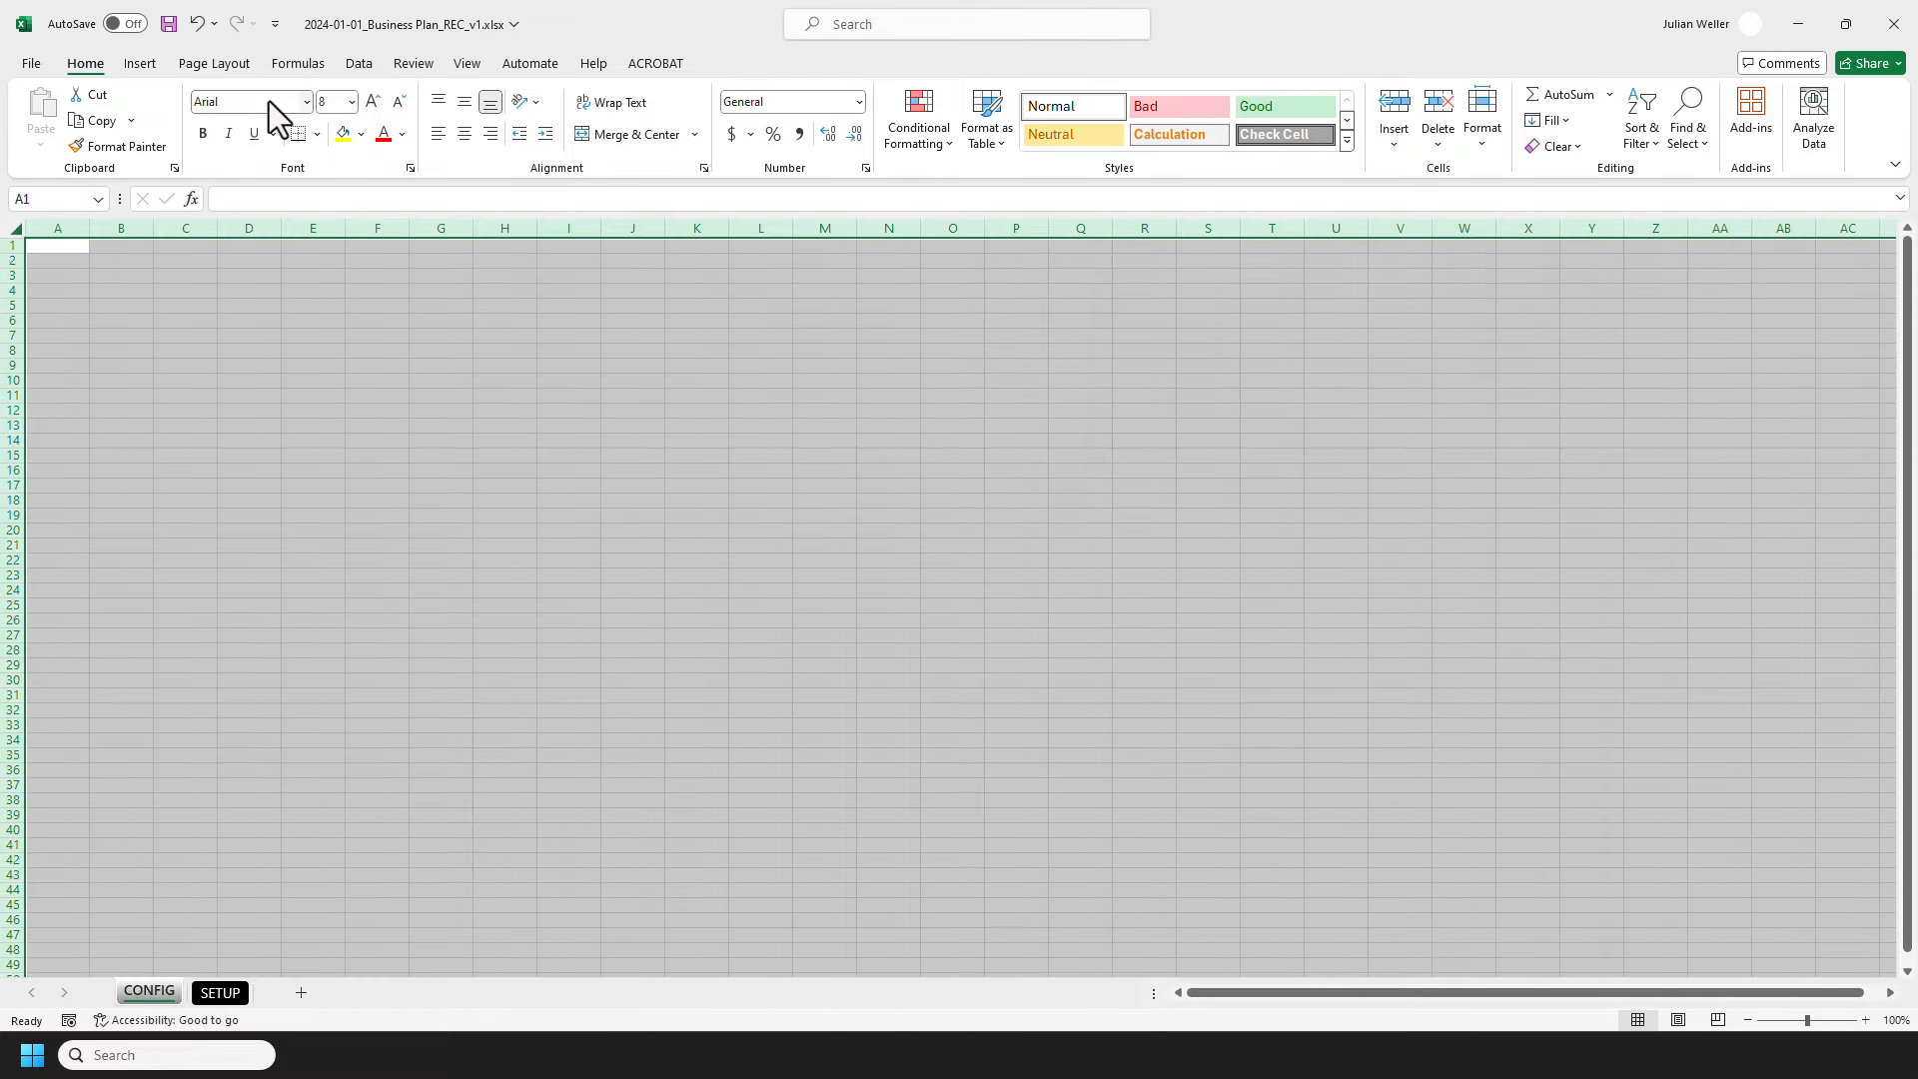
left_click(352, 70)
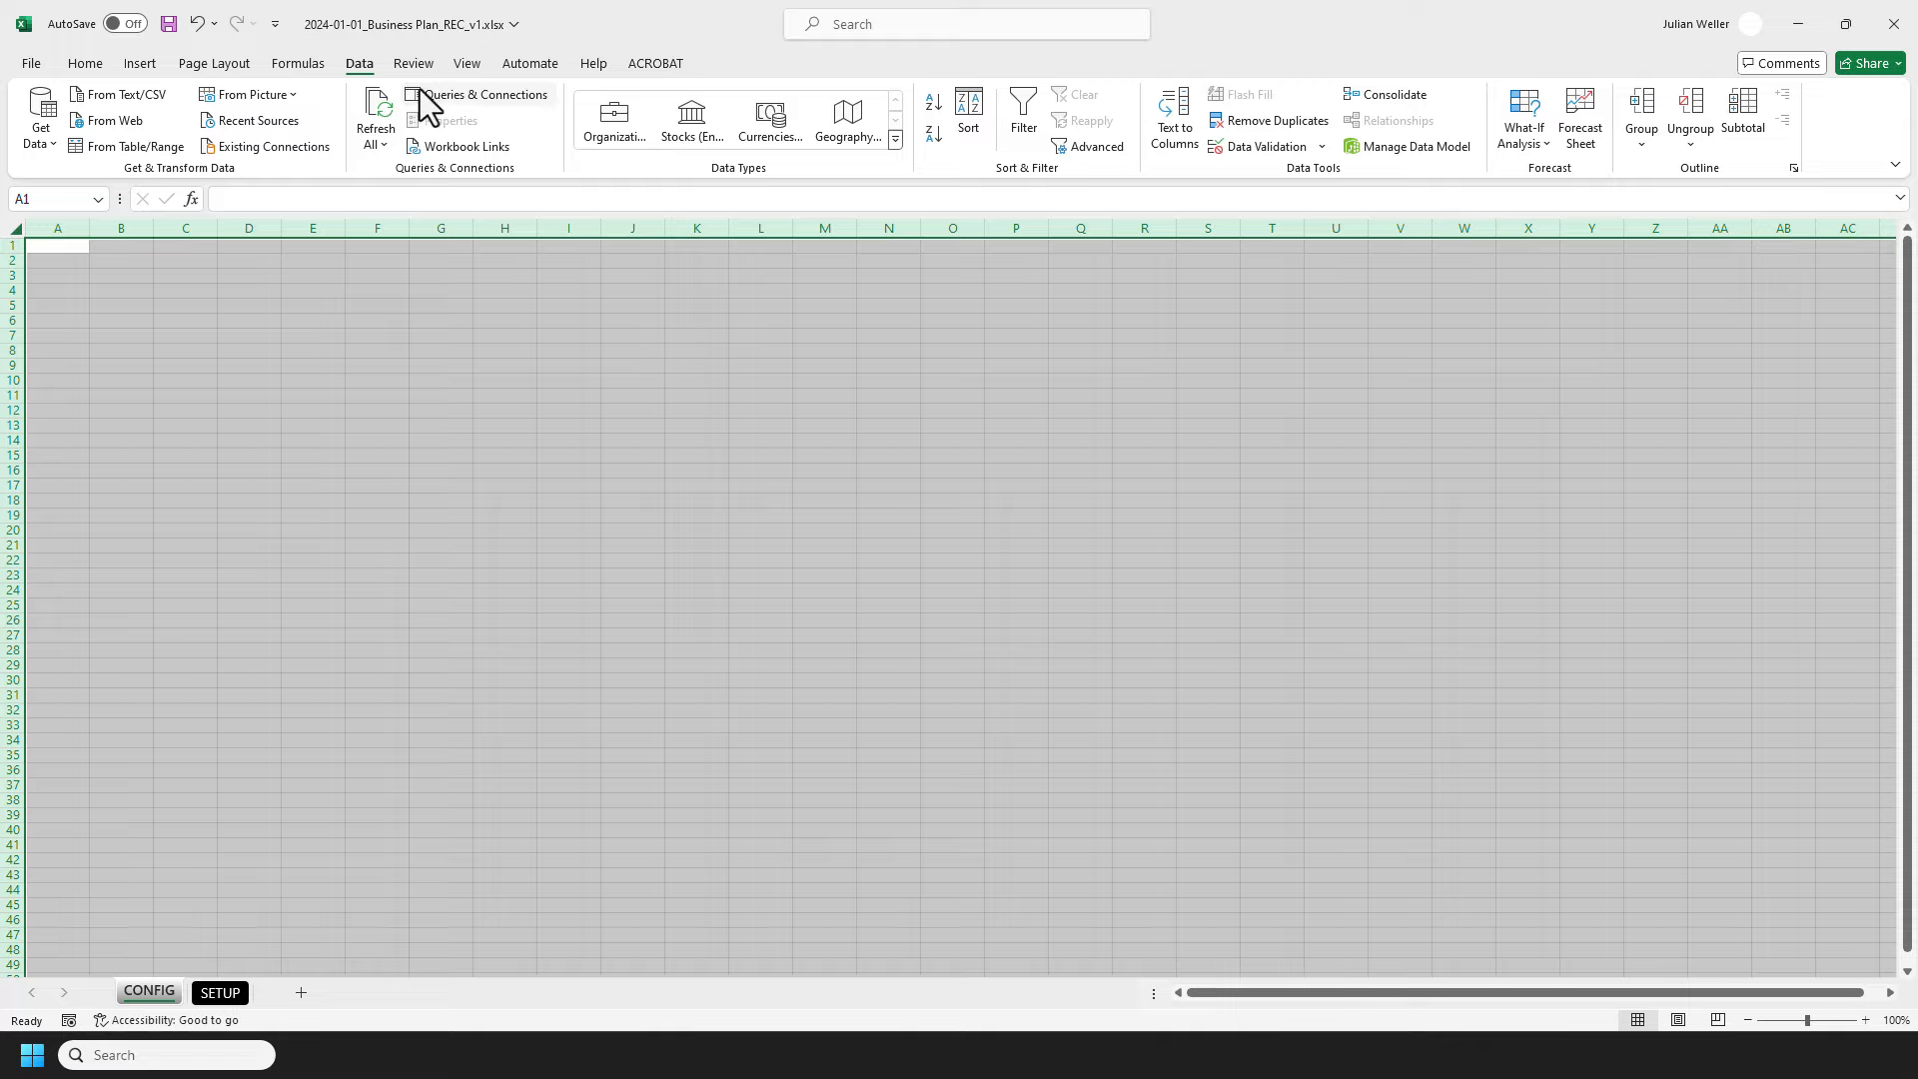
left_click(465, 64)
left_click(587, 120)
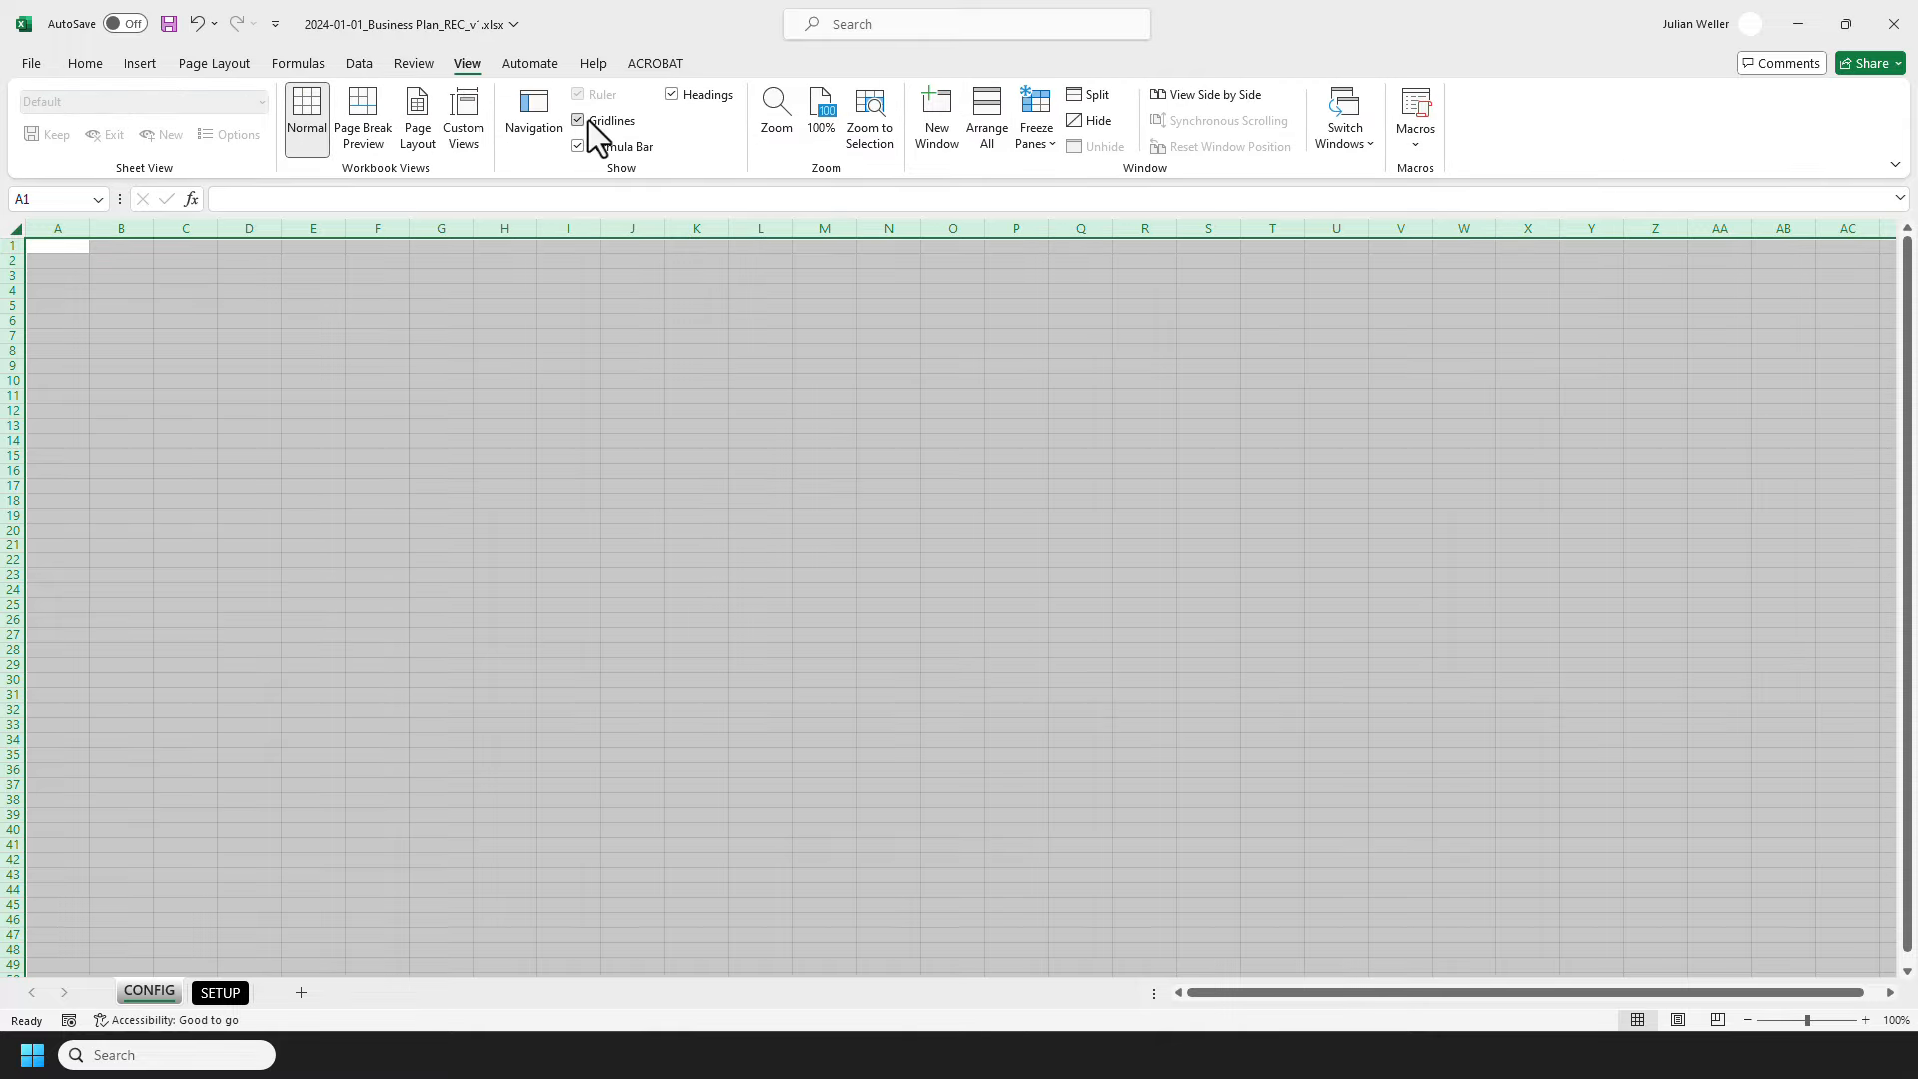
Step: Copy the finished model's config block A1:F15 again and apply only its column widths to the new CONFIG sheet from A1
left_click(77, 63)
key("ctrl+c")
left_click(60, 246)
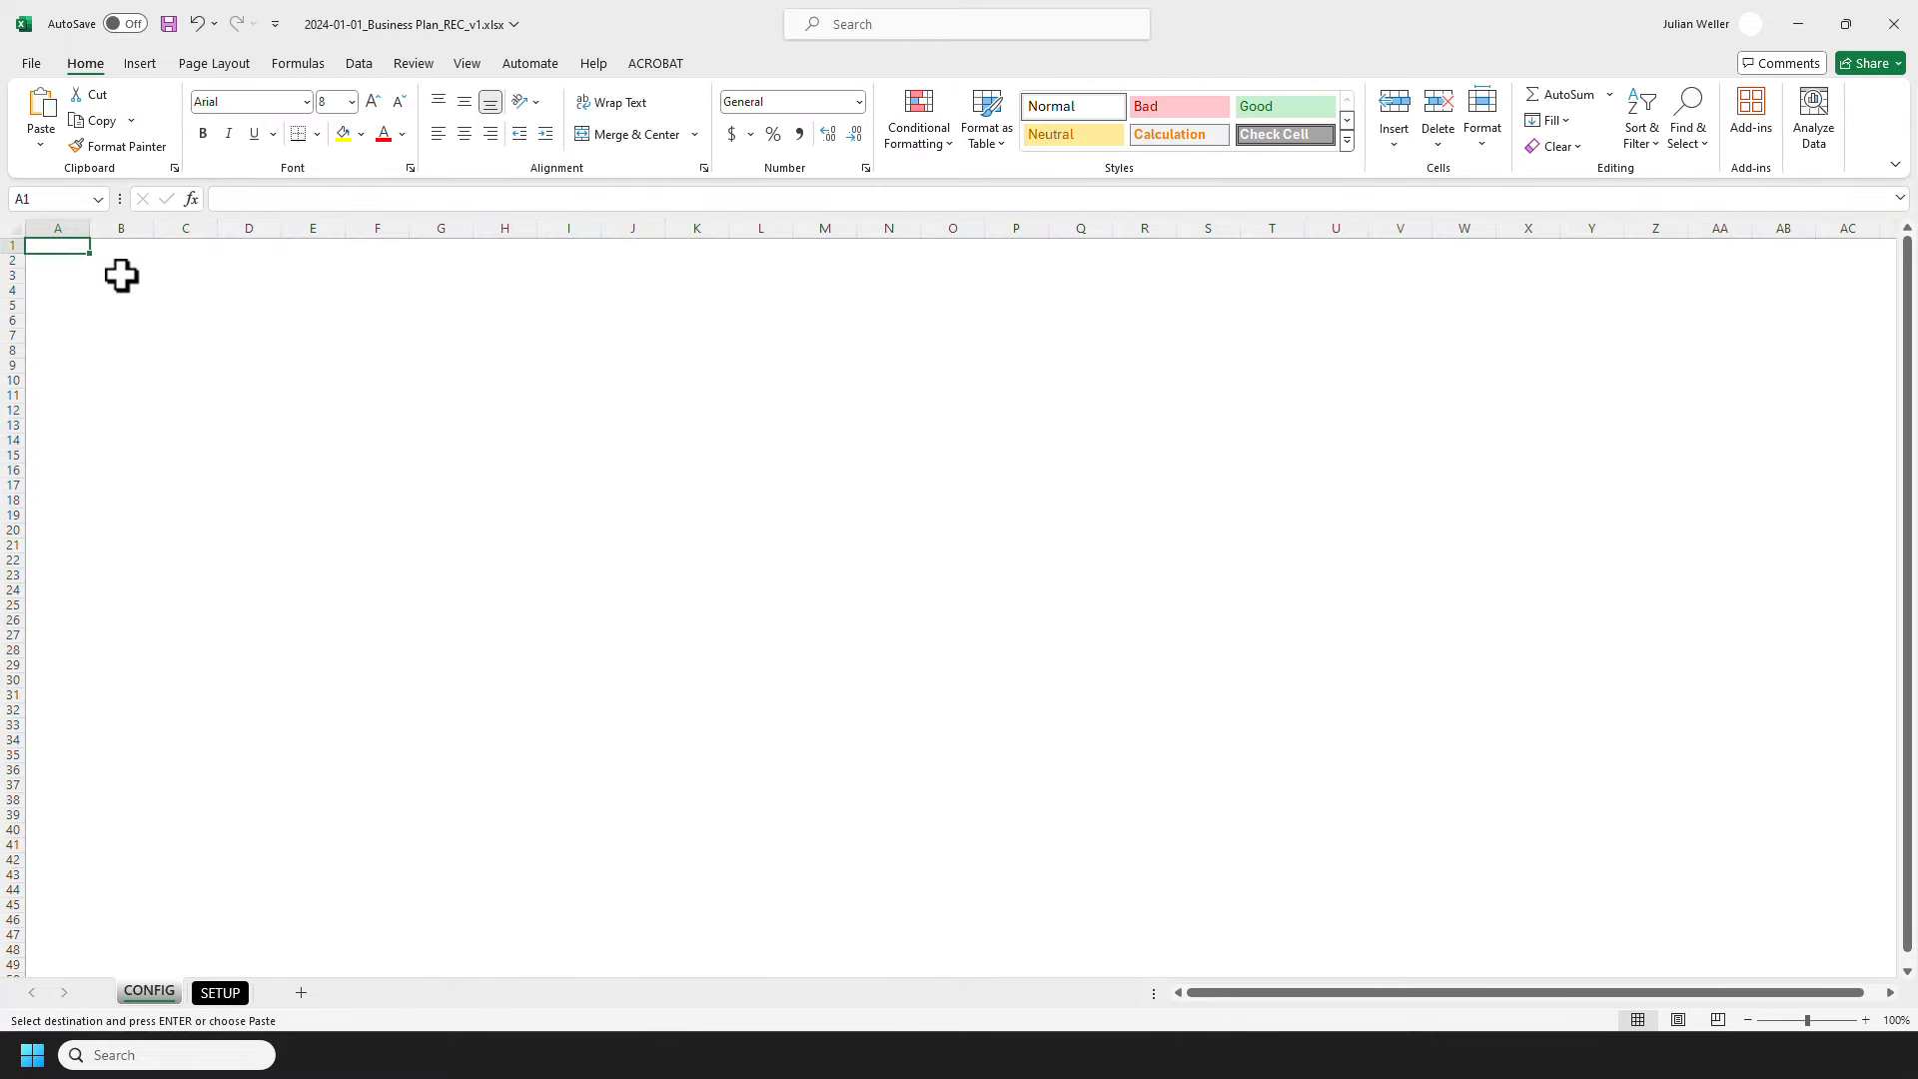
key("ctrl+alt+v")
key("w")
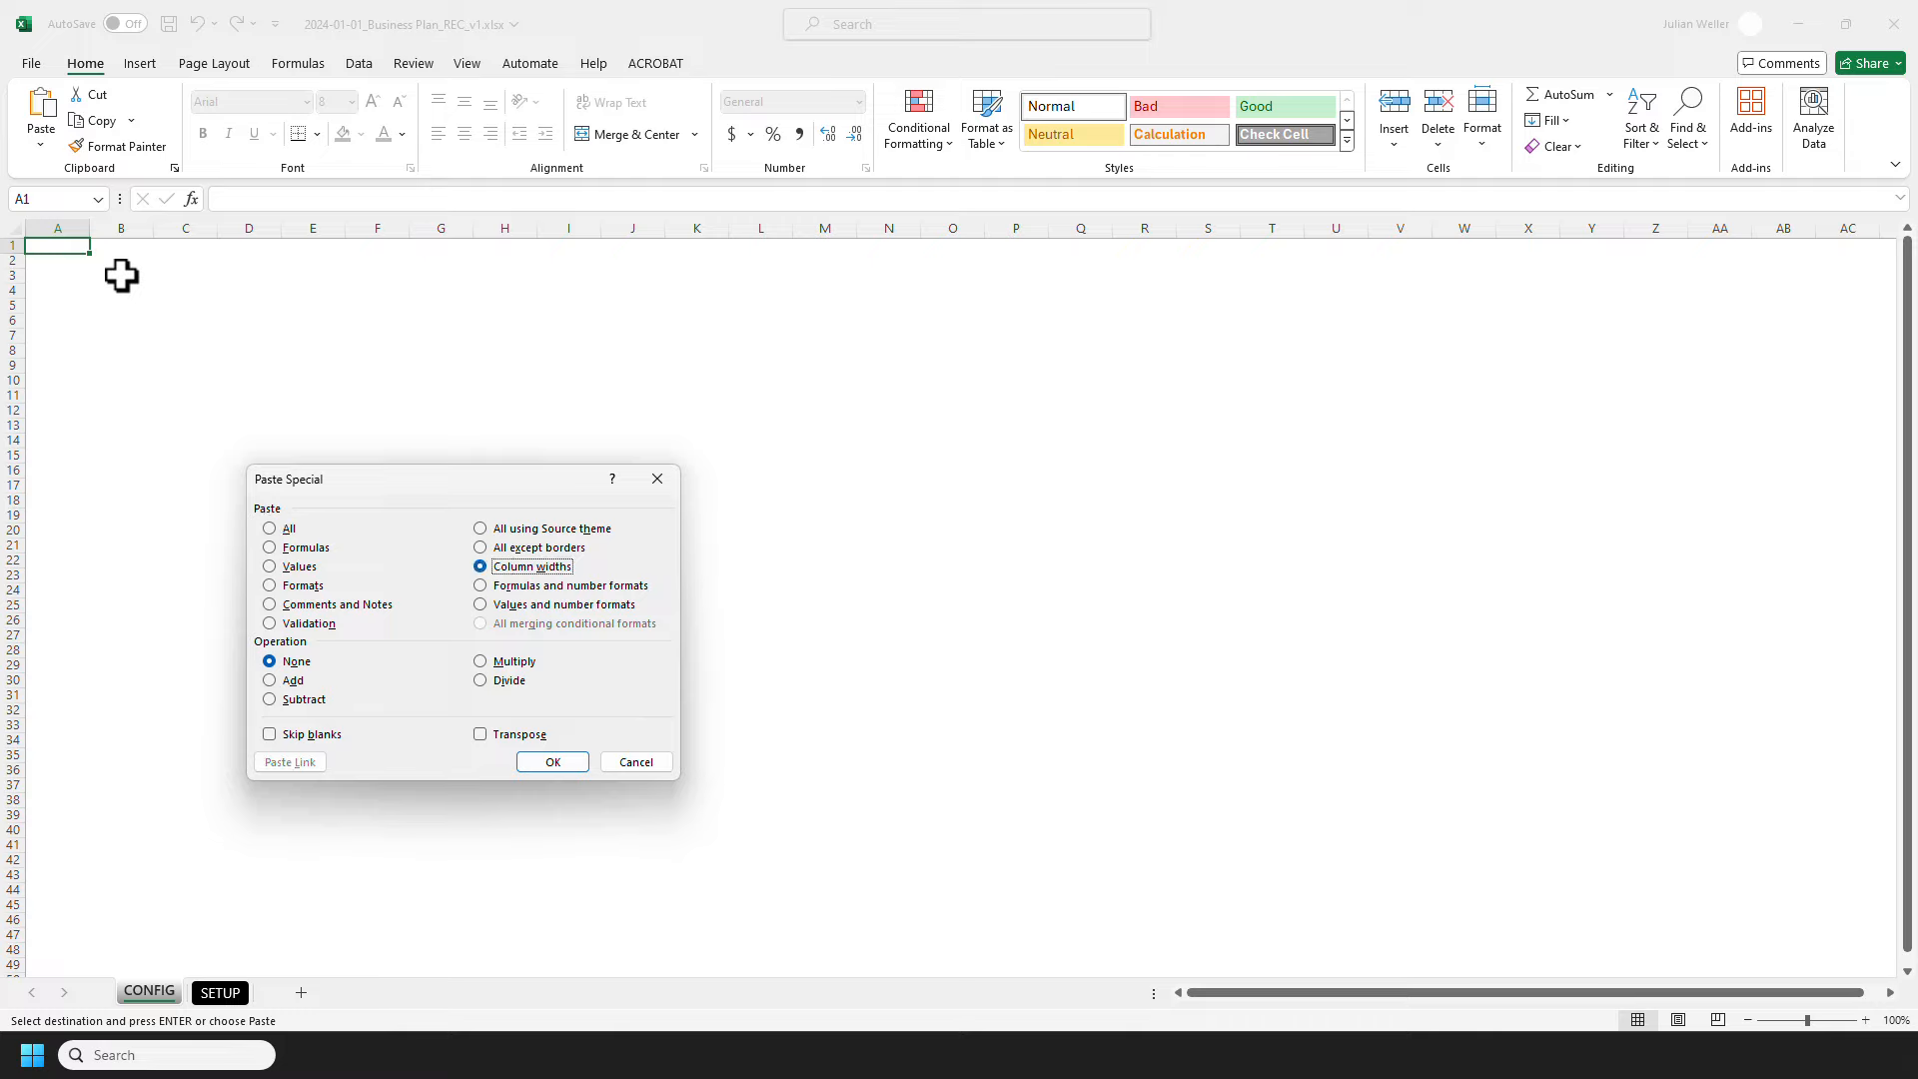
key("Return")
Step: Paste the copied config block's values and formats into the new CONFIG sheet, starting at A1
key("ctrl+alt+v")
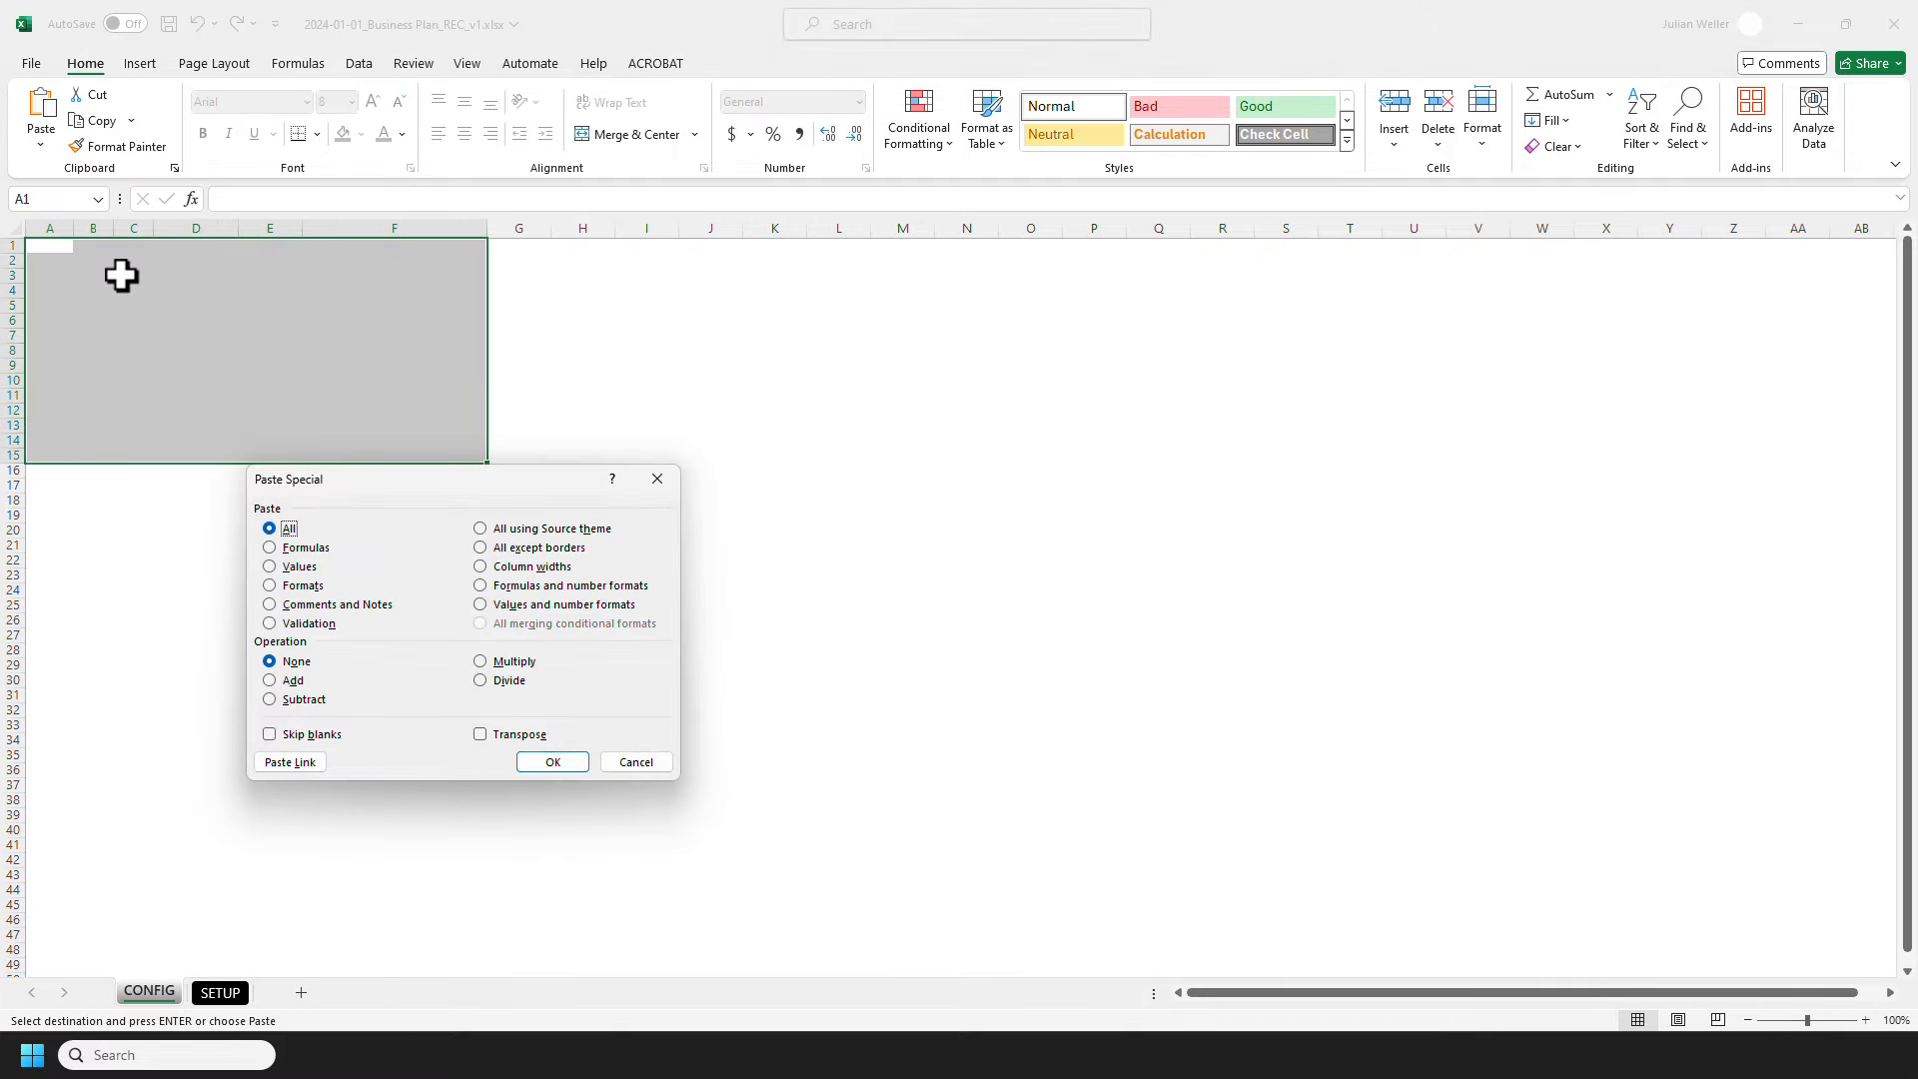
key("v")
key("Return")
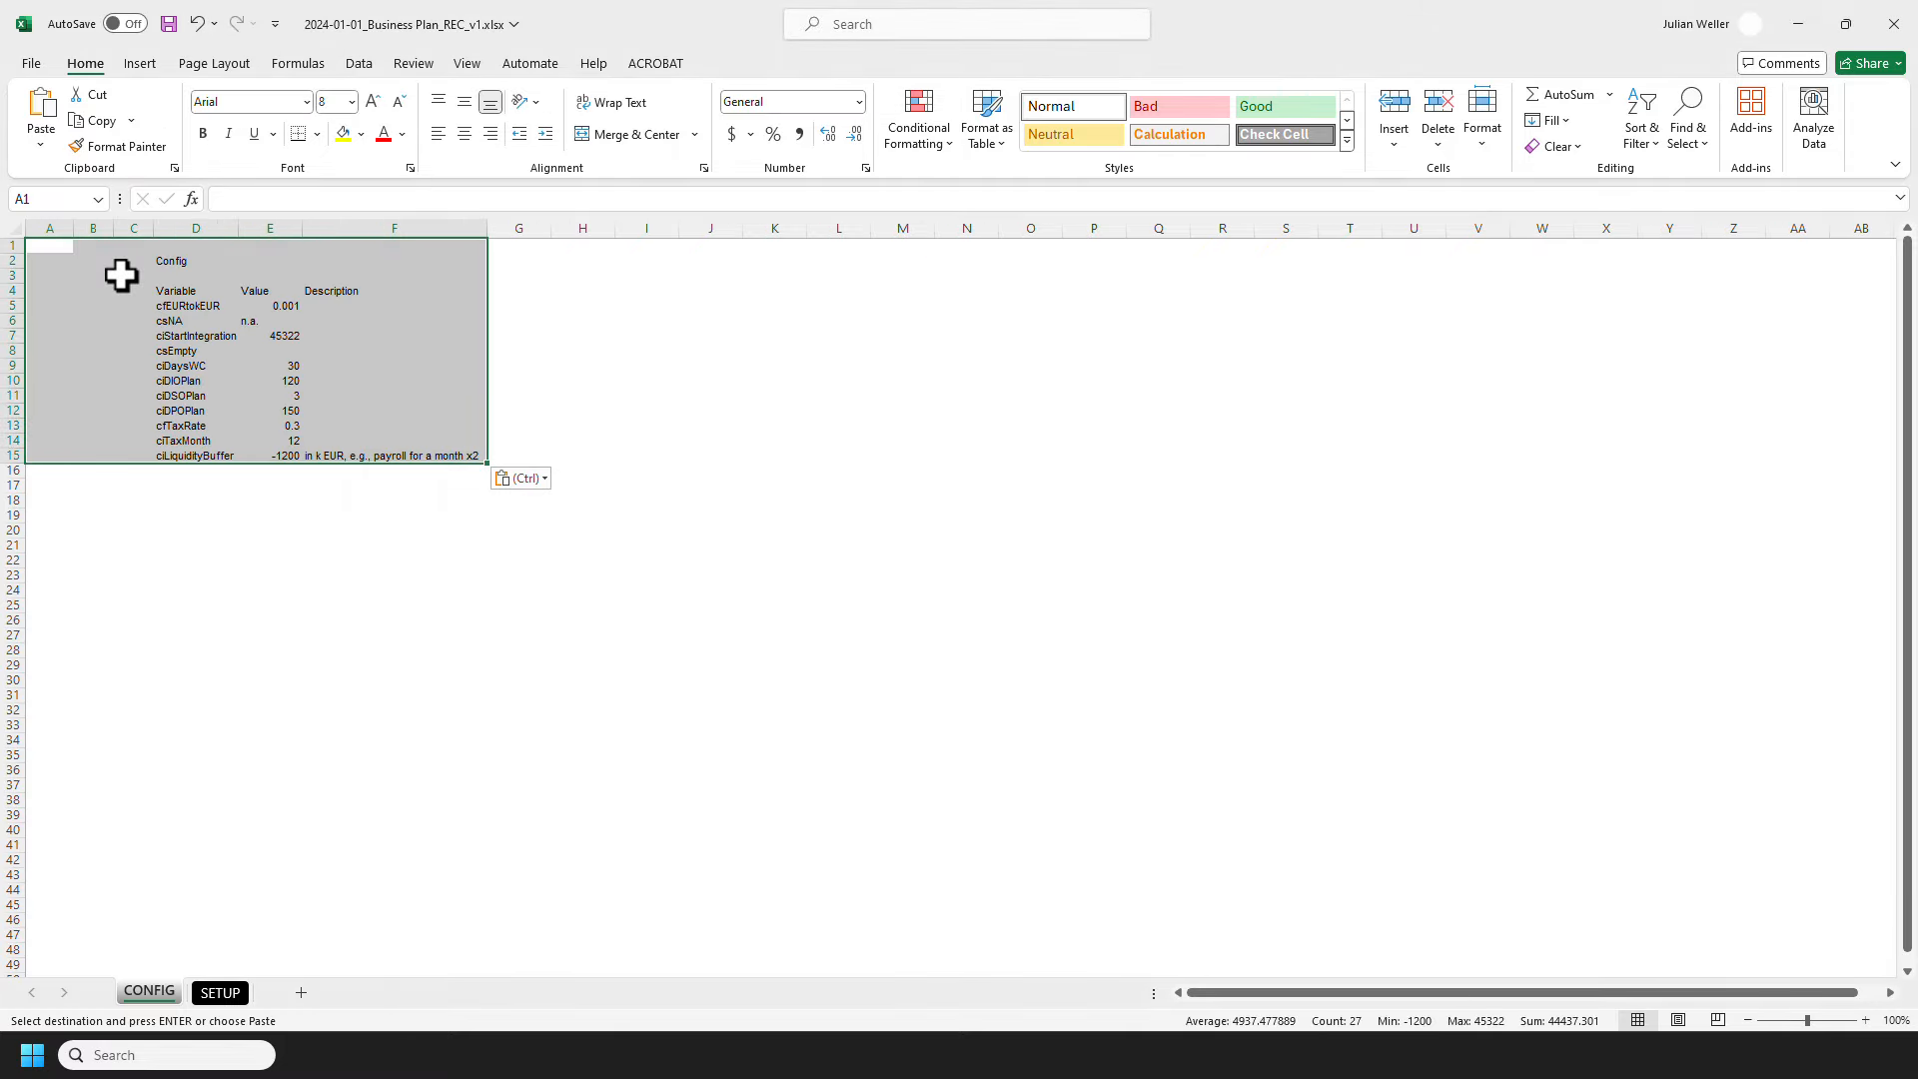
key("ctrl+alt+v")
key("t")
key("Return")
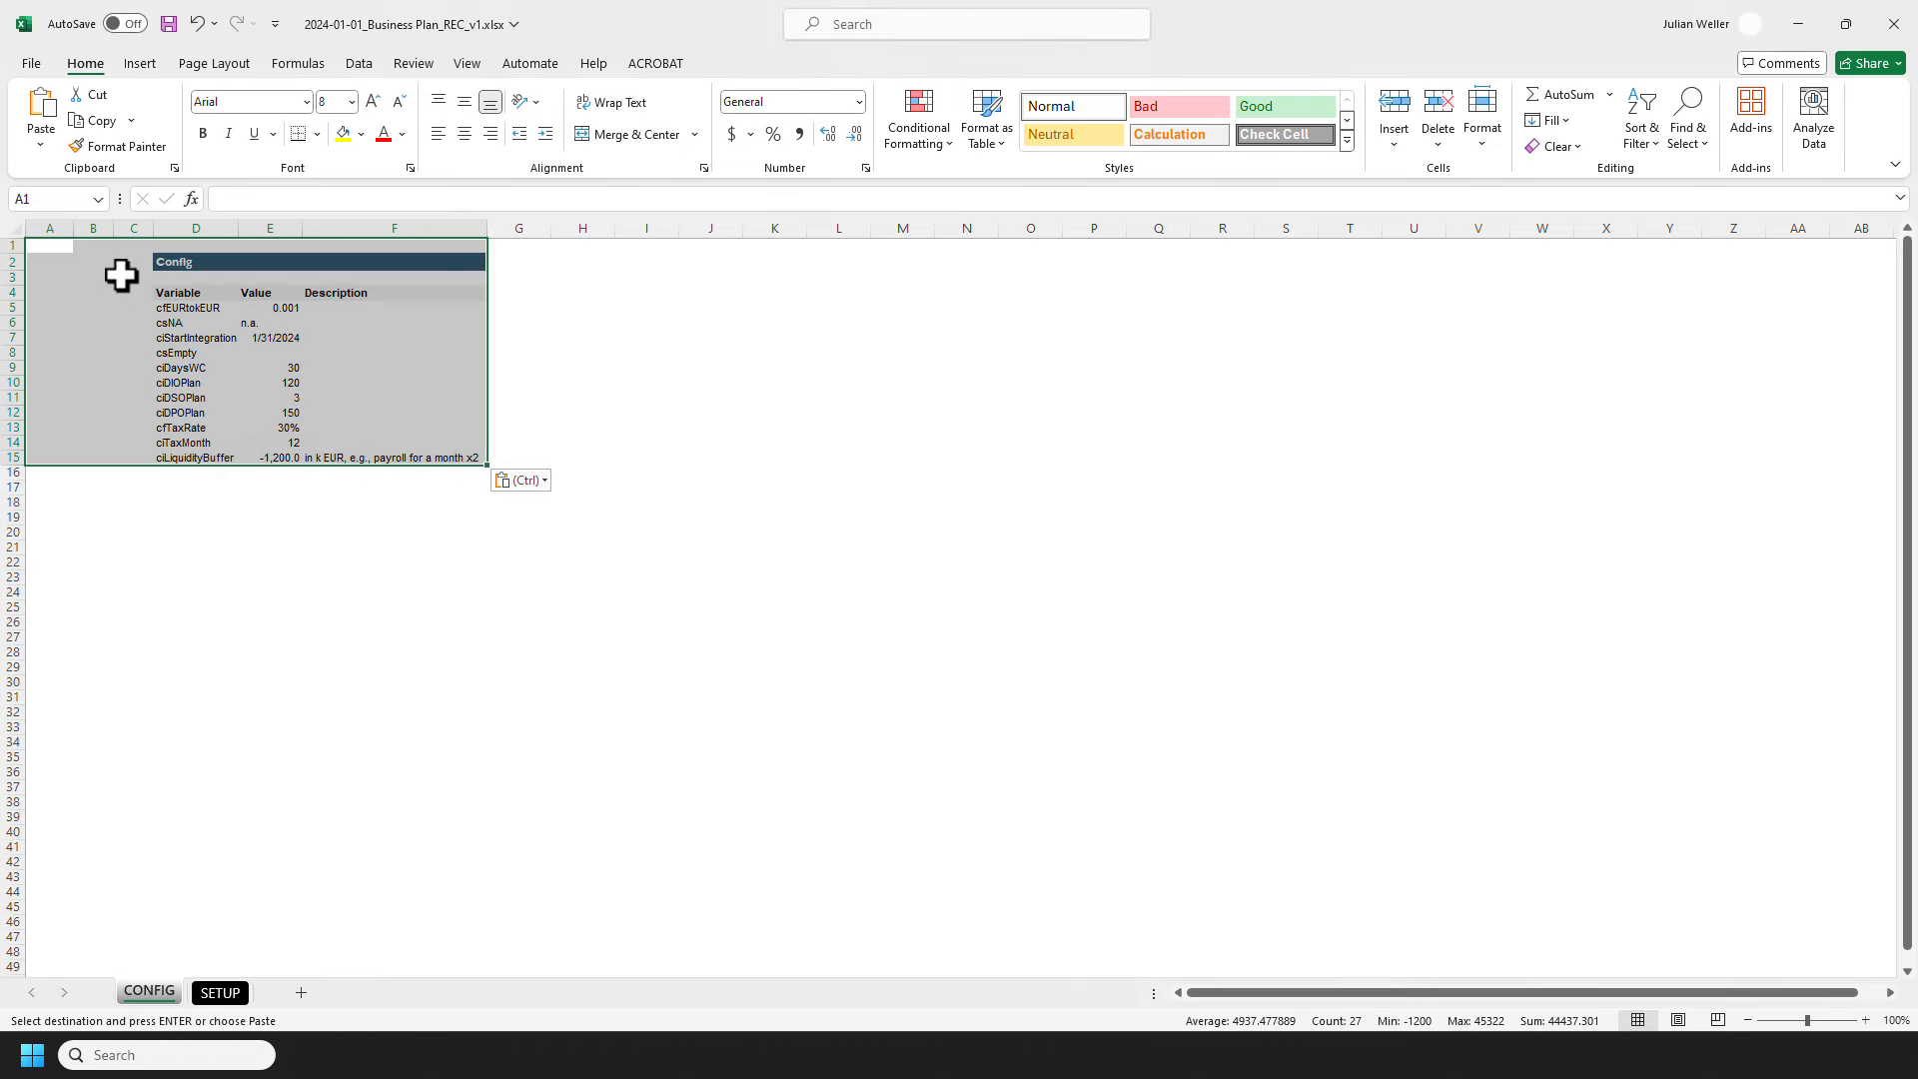
Step: Slightly increase the height of row 2, which holds the Config title bar
left_click(42, 275)
left_click(12, 264)
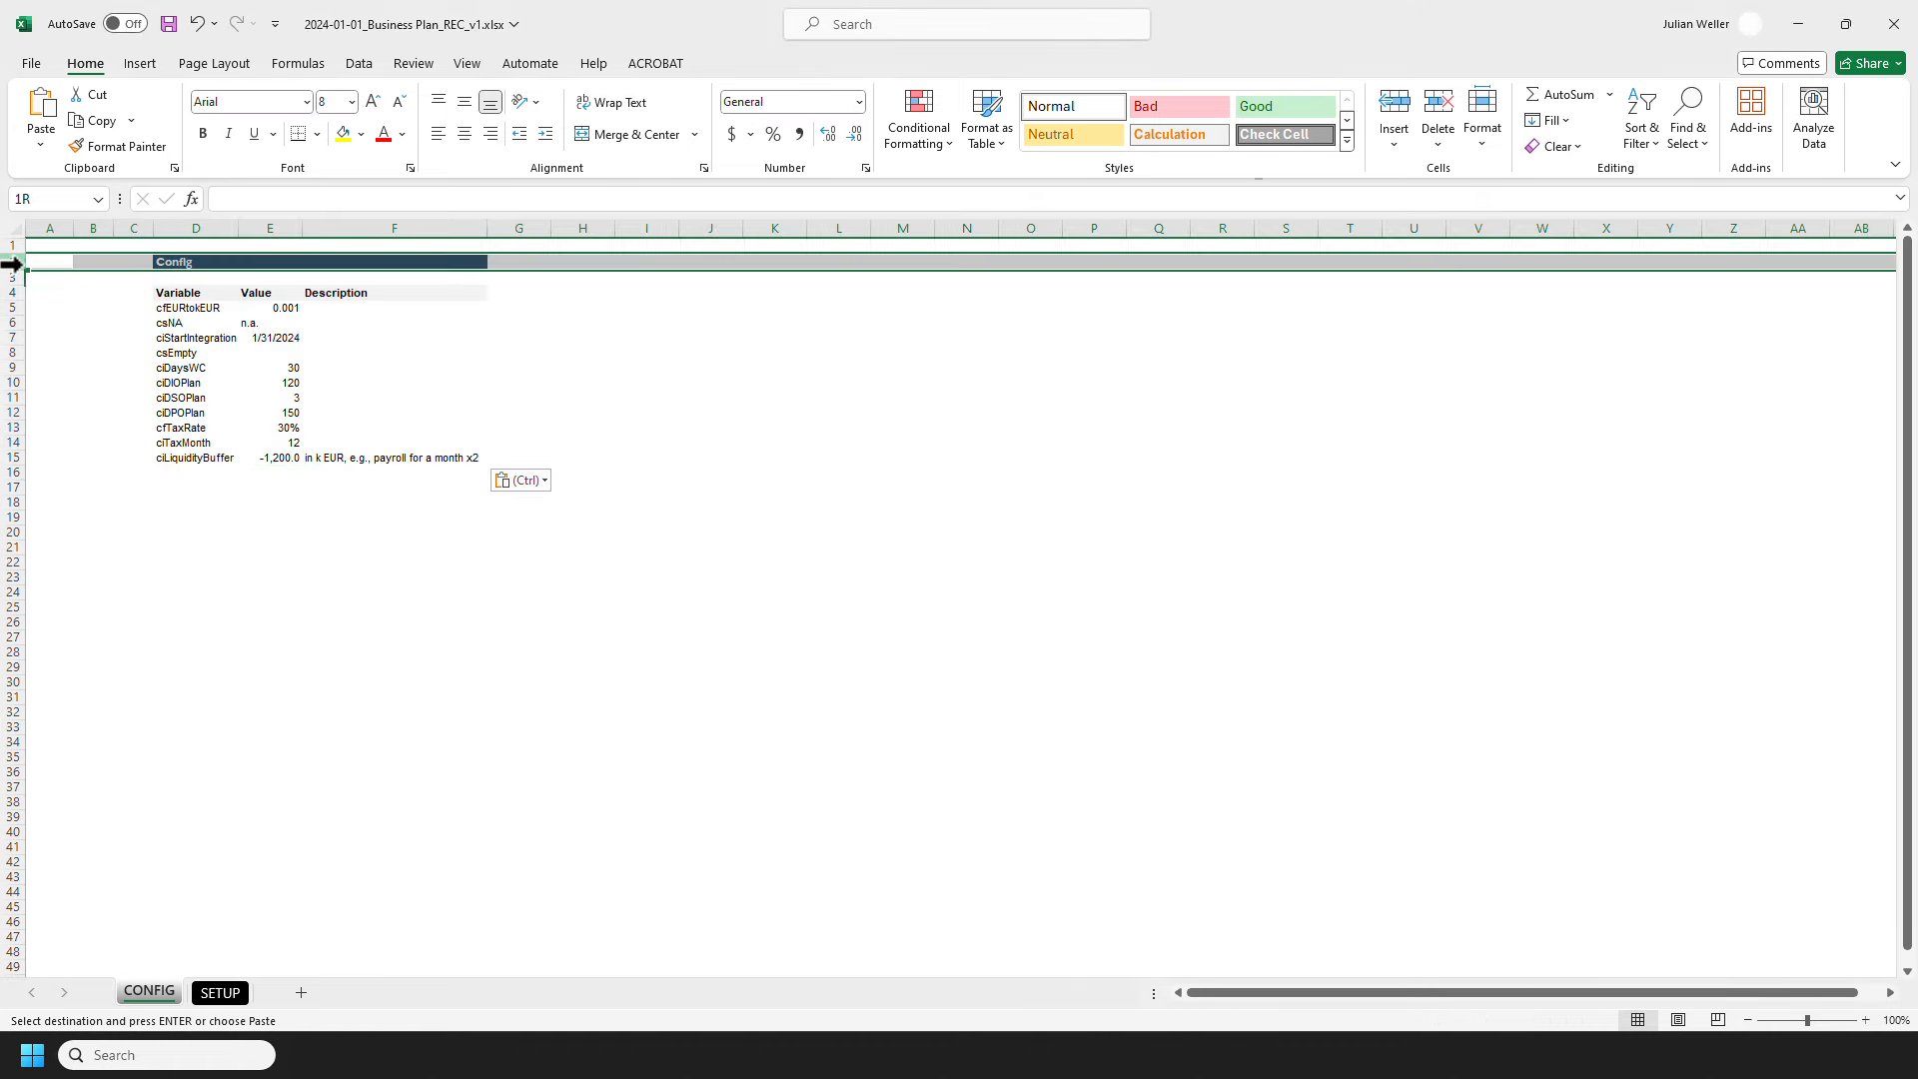
left_click_drag(19, 271, 19, 270)
left_click_drag(18, 272, 20, 274)
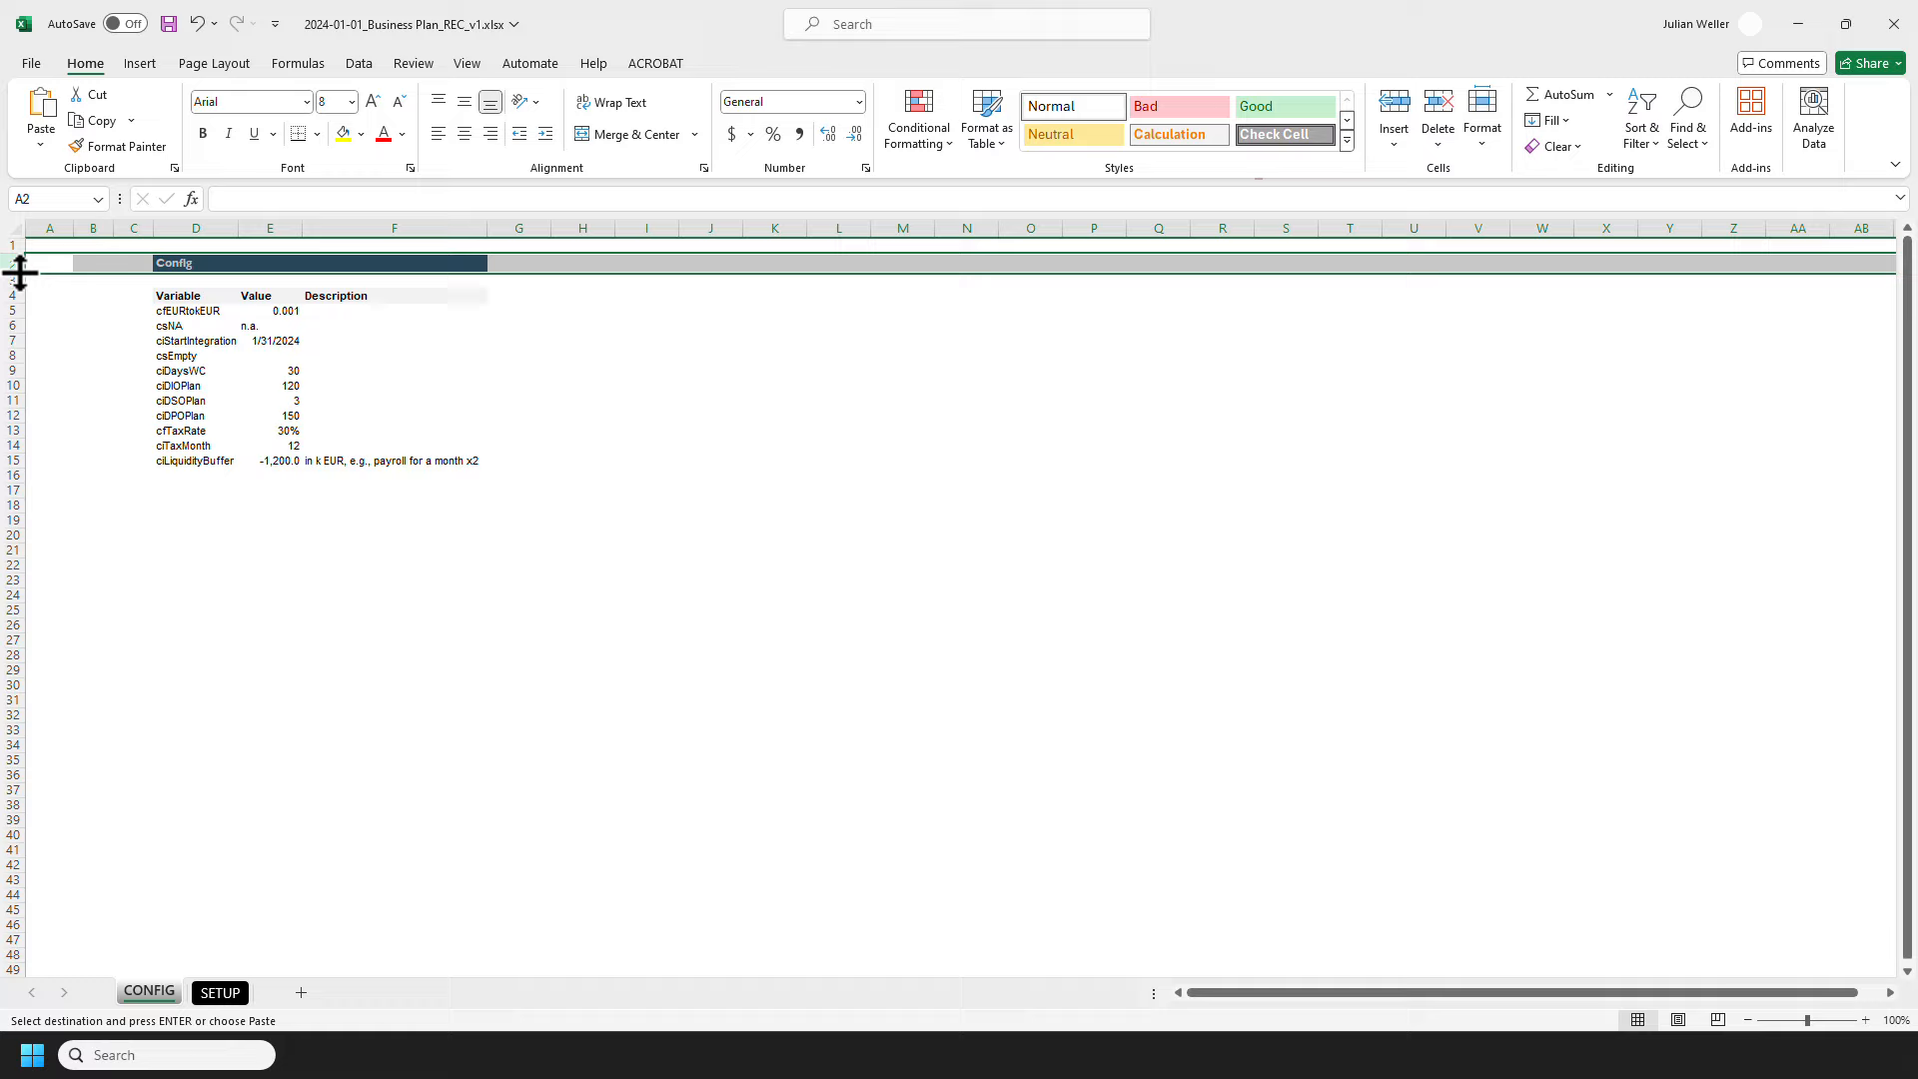
left_click(108, 295)
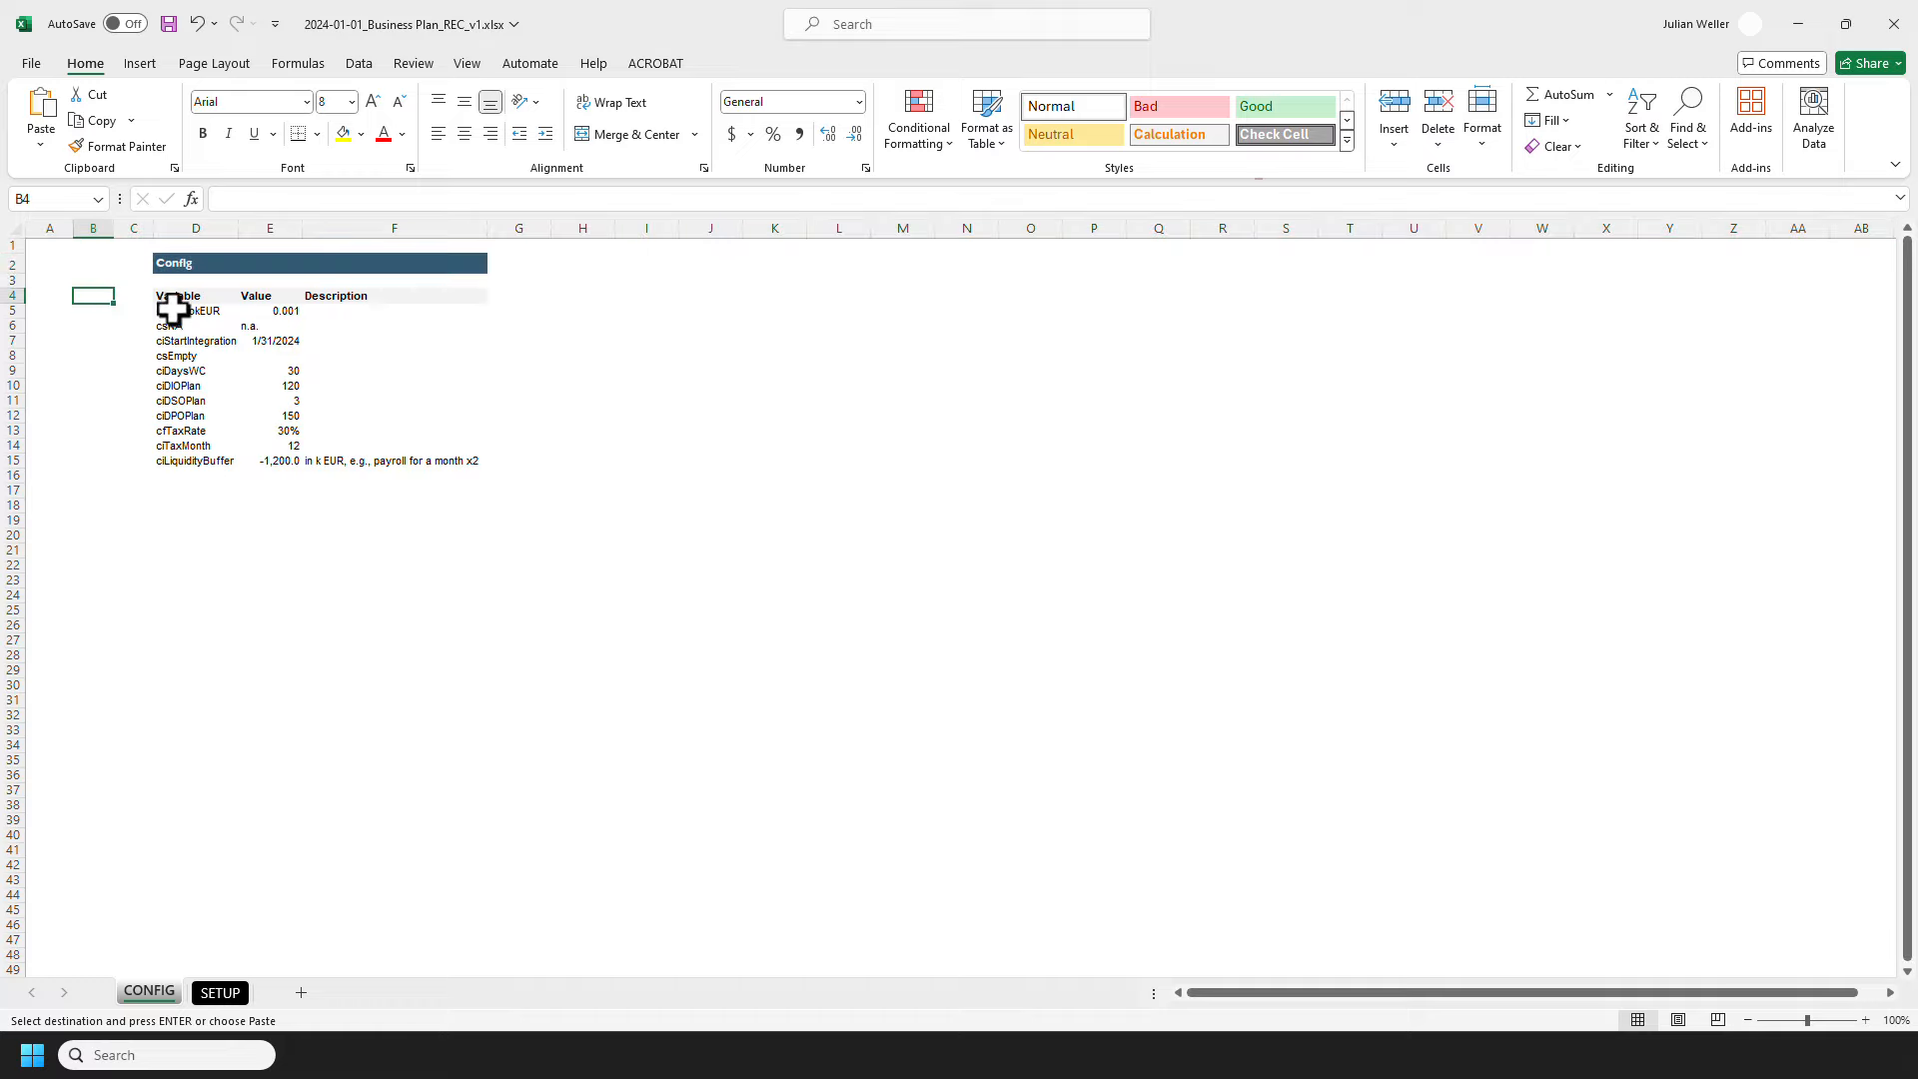
Step: Check the values of cfEURtokEUR, csNA and ciStartIntegration, and enter the formula ="" as the csEmpty value in E8
left_click(262, 315)
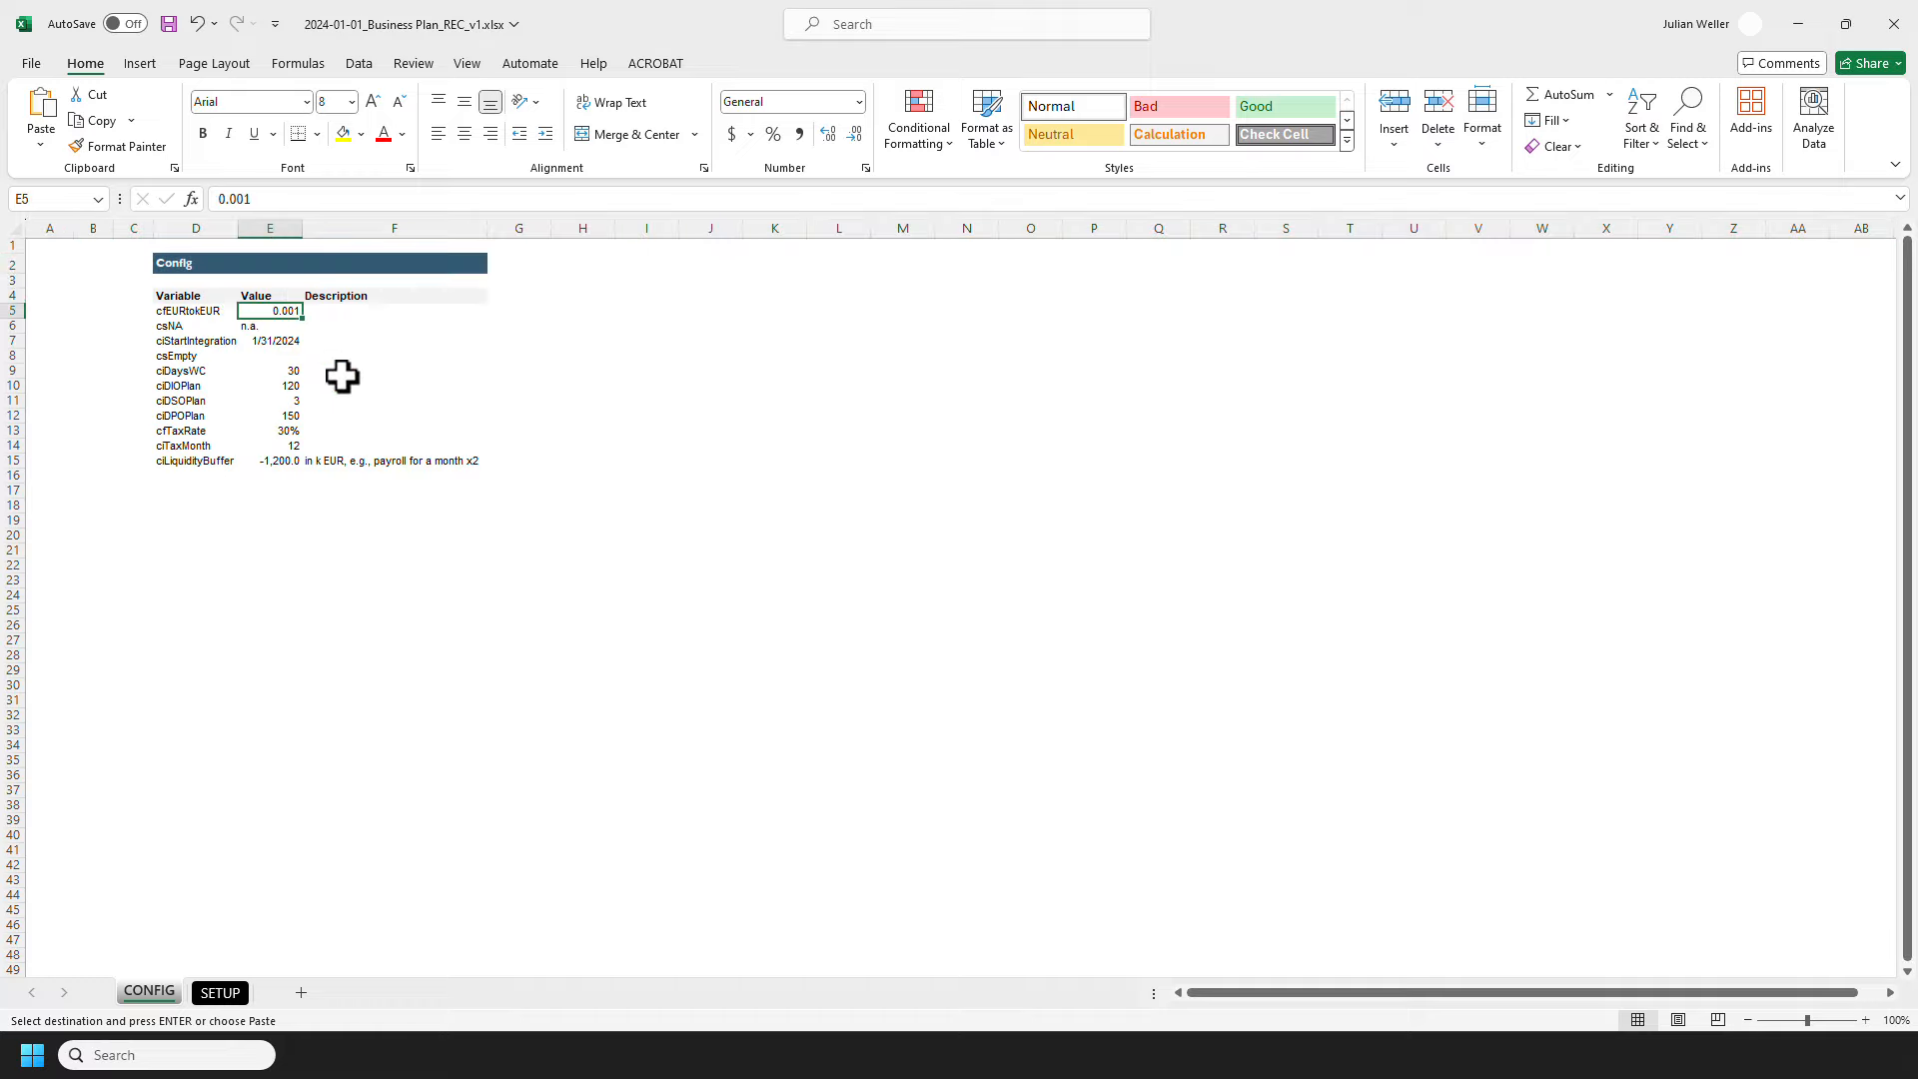
scroll(347, 376, "up", 4)
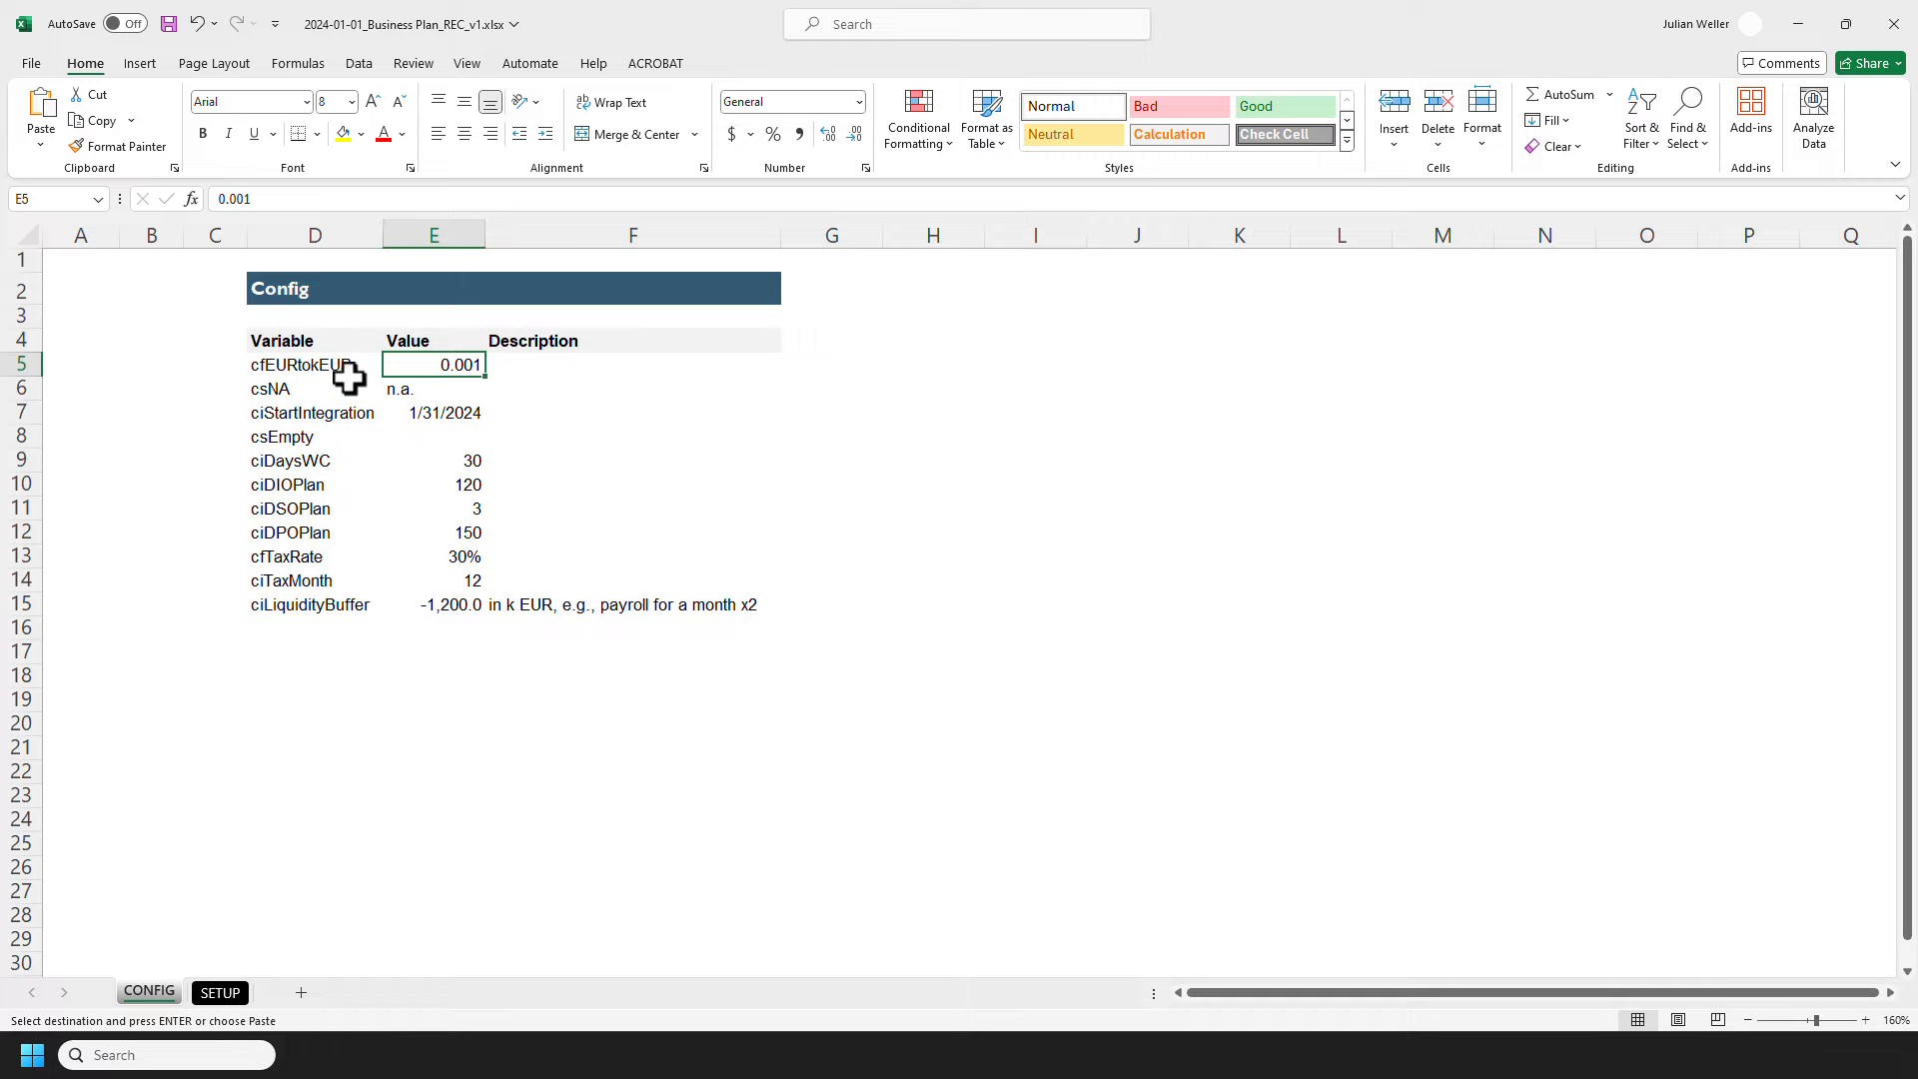
left_click(437, 389)
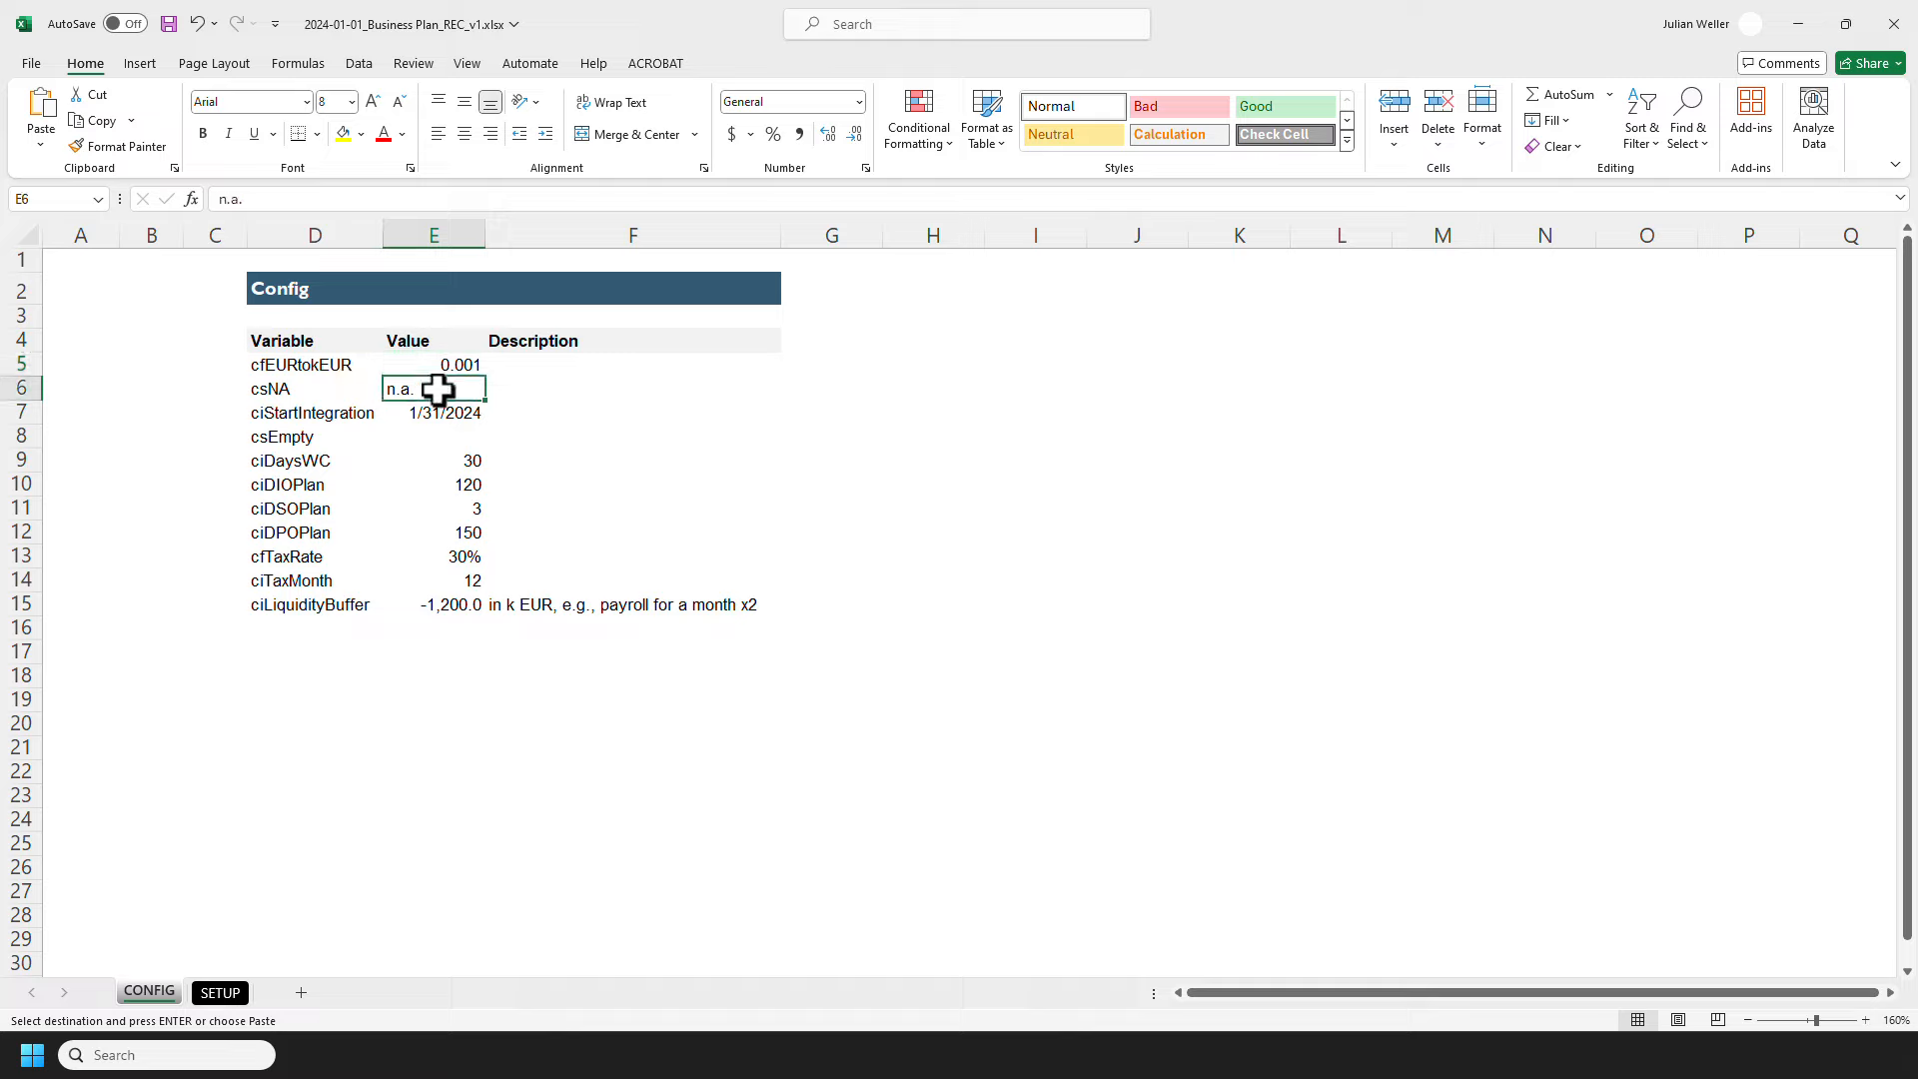
left_click(445, 411)
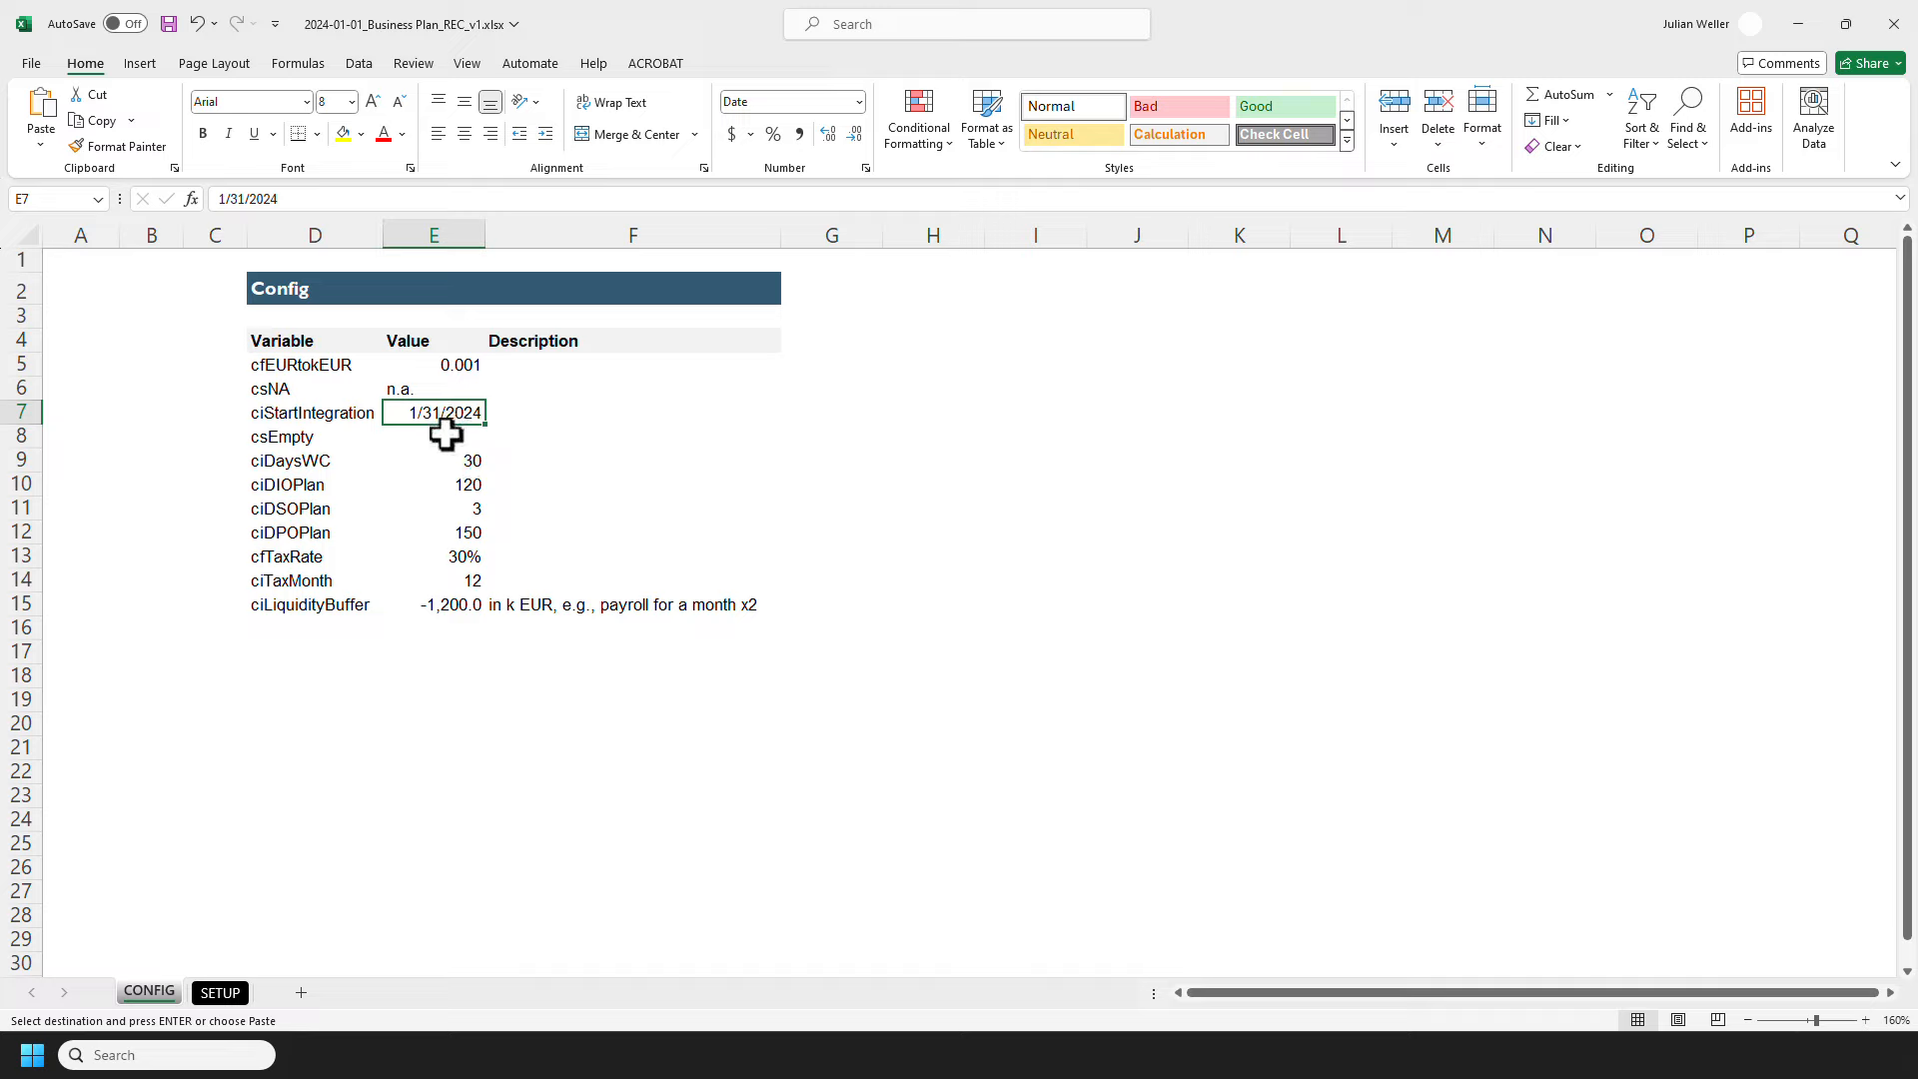
left_click(445, 433)
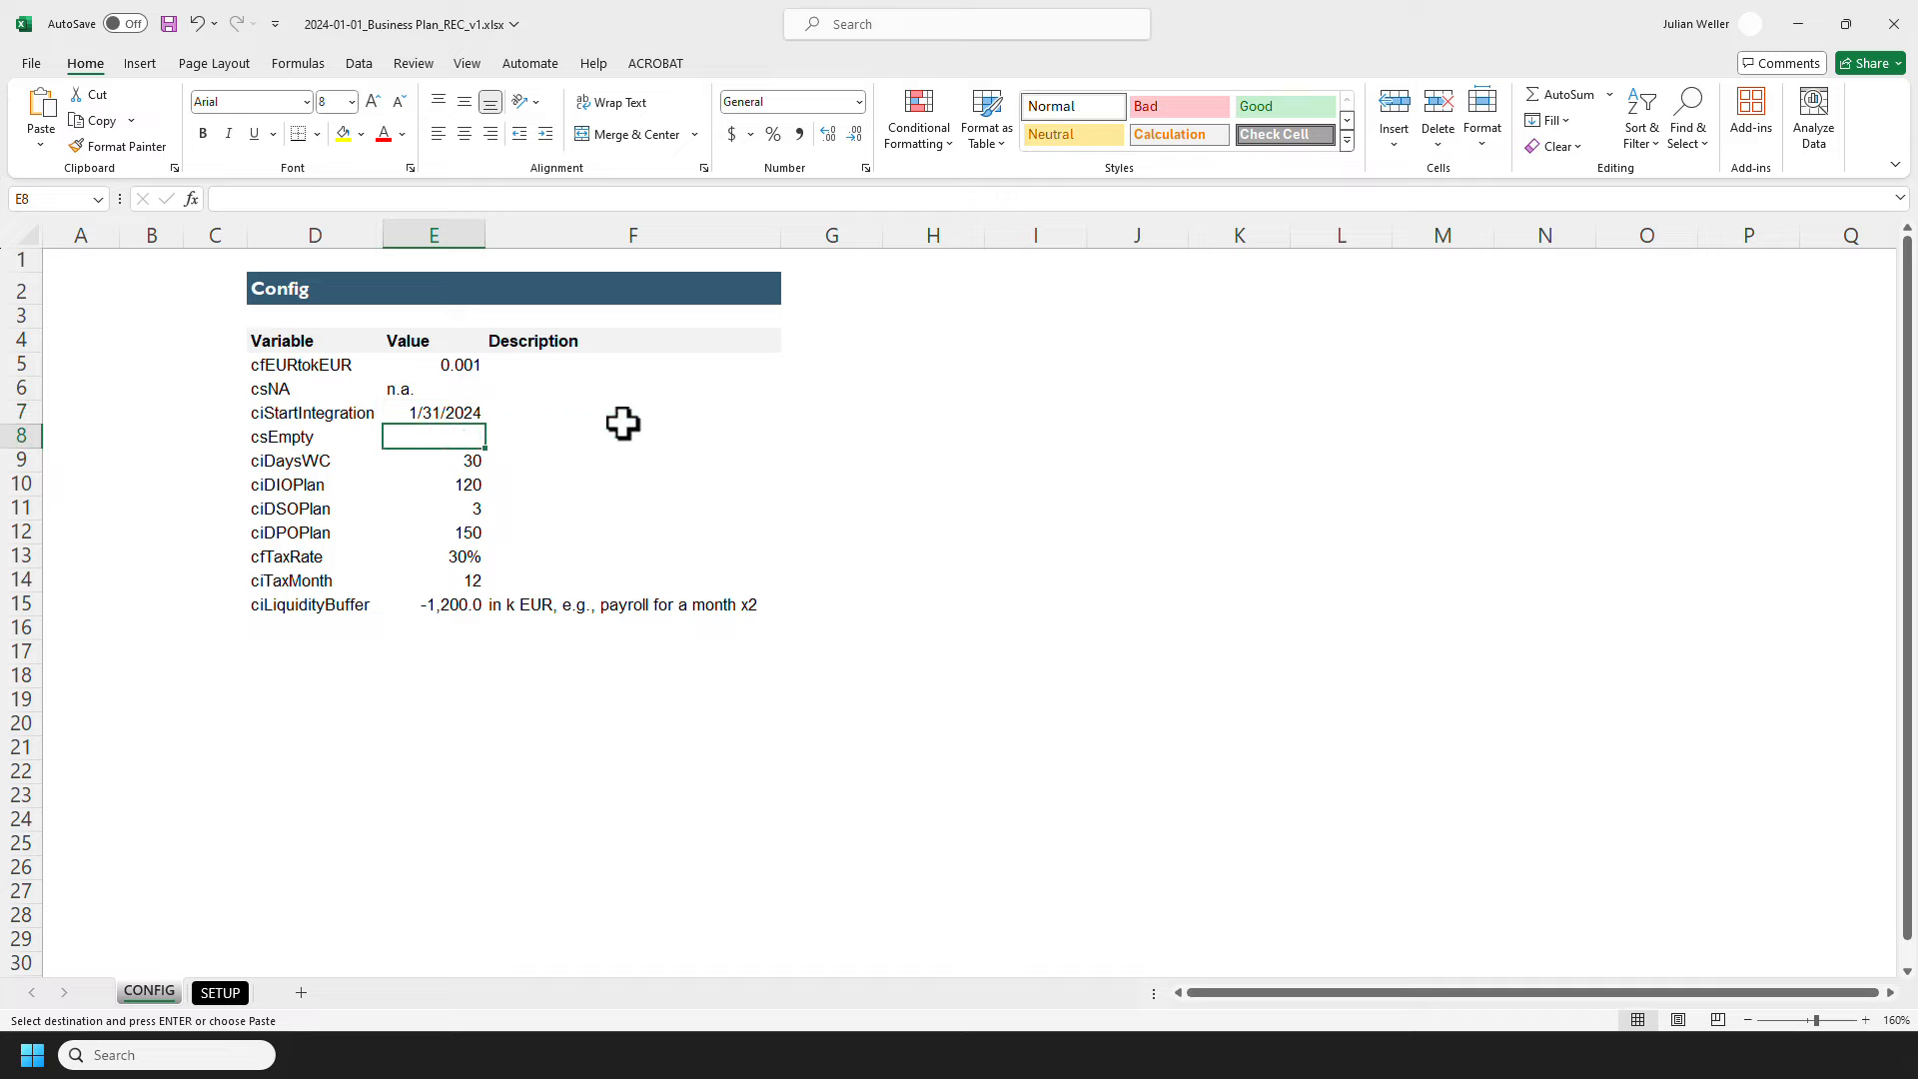
type("=\"\"")
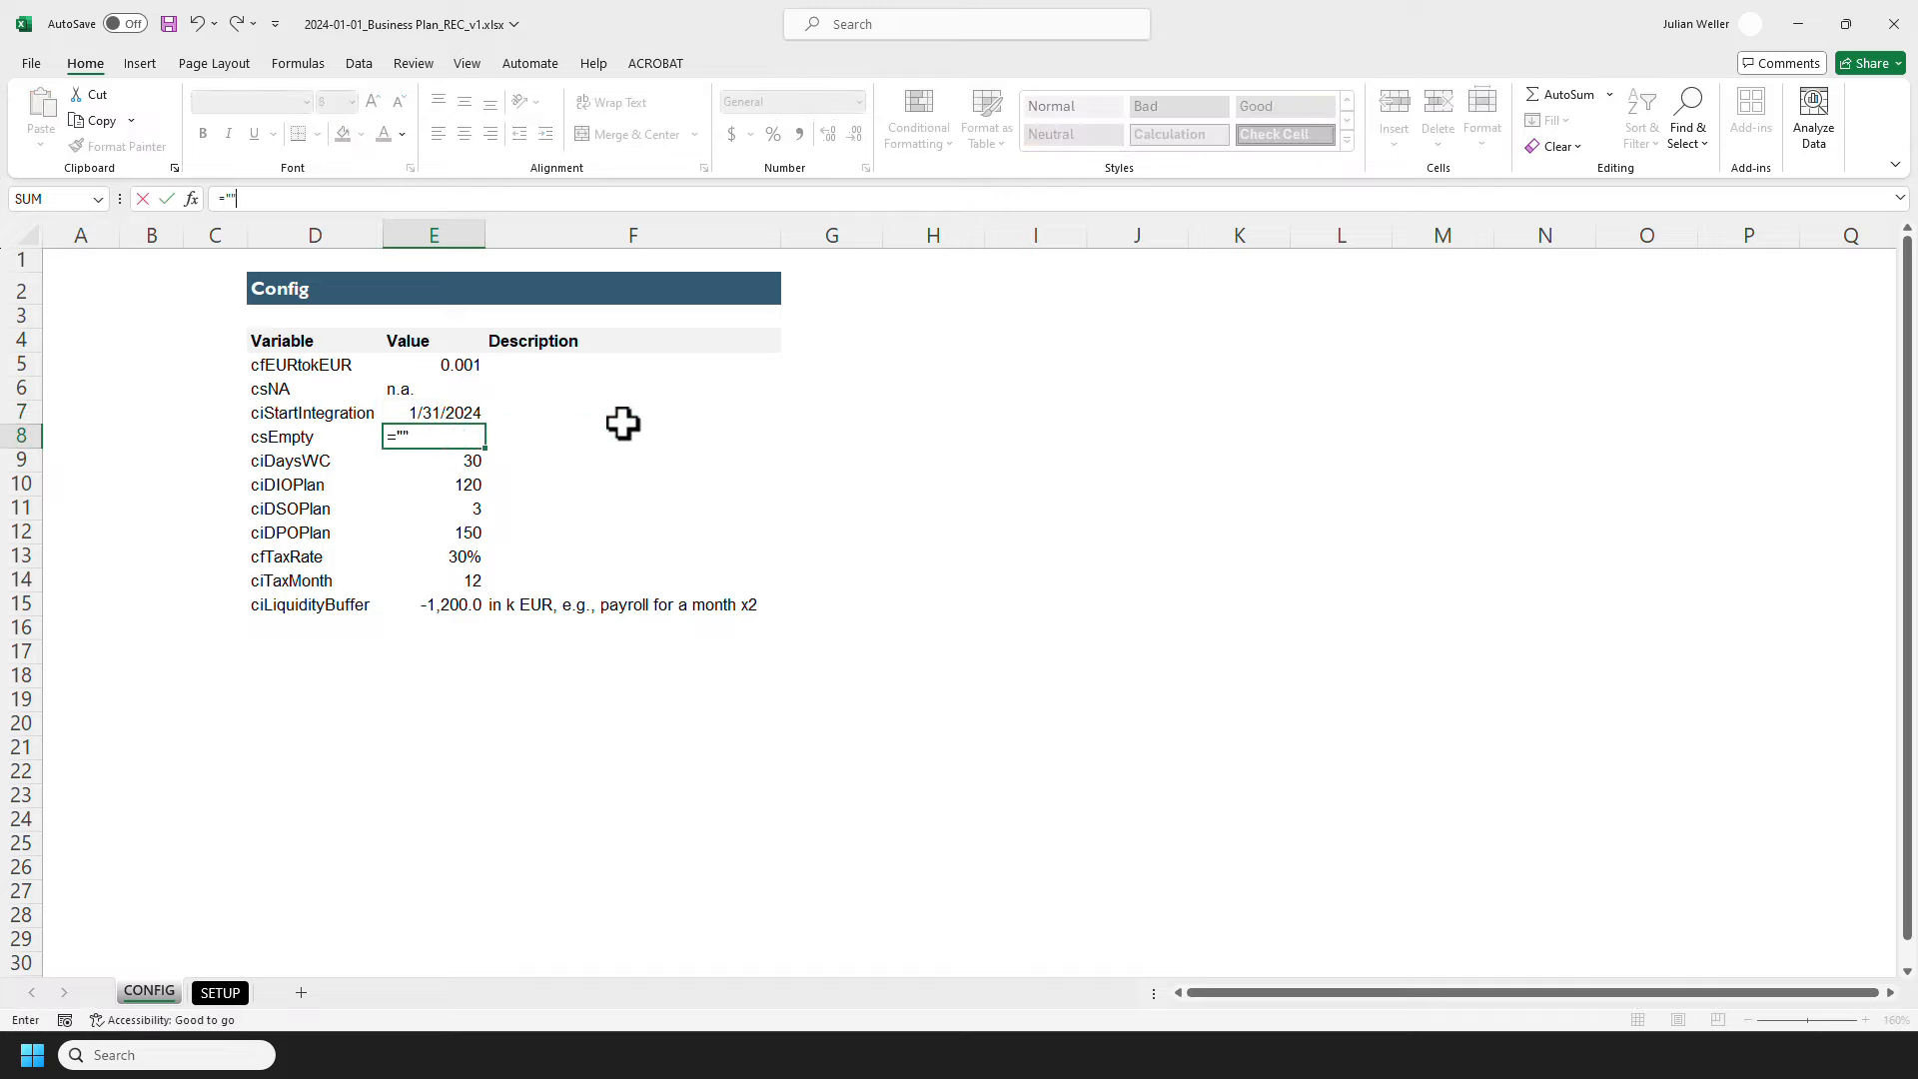
key("Return")
key("Up")
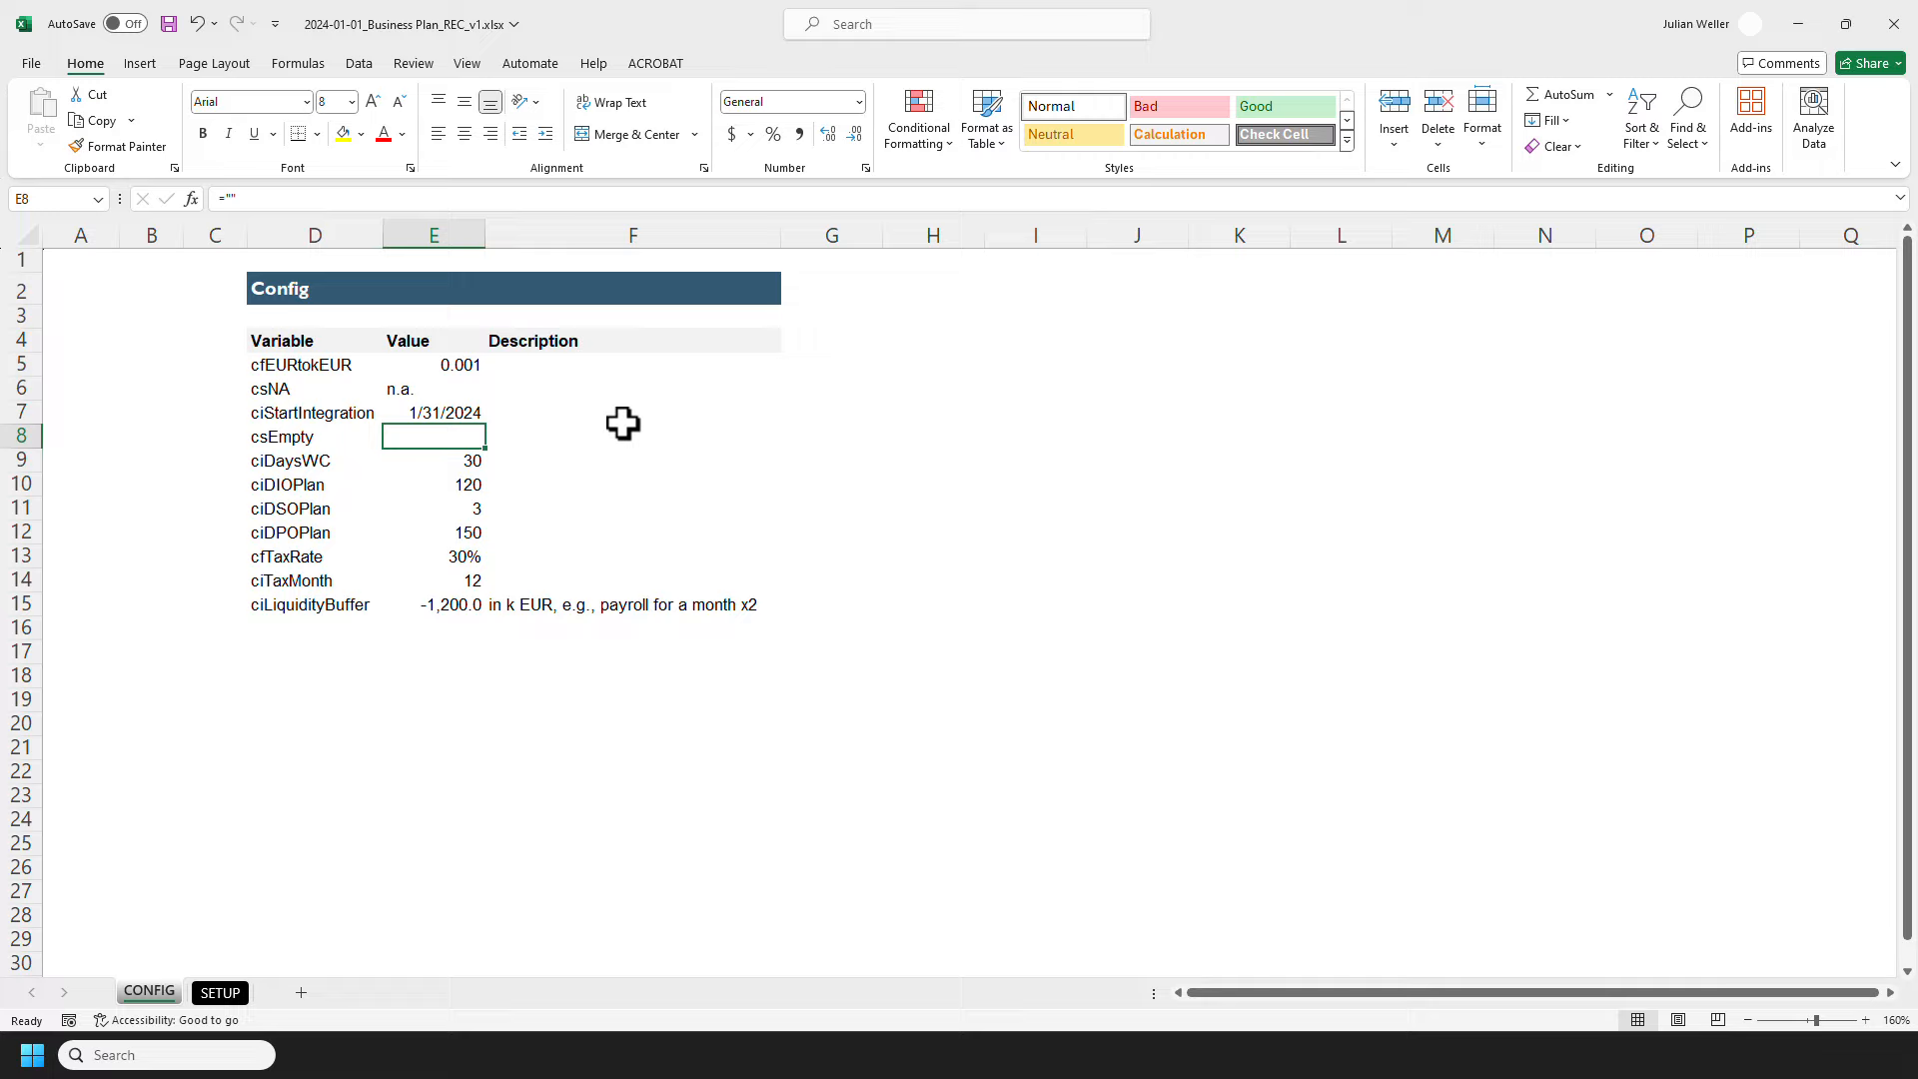